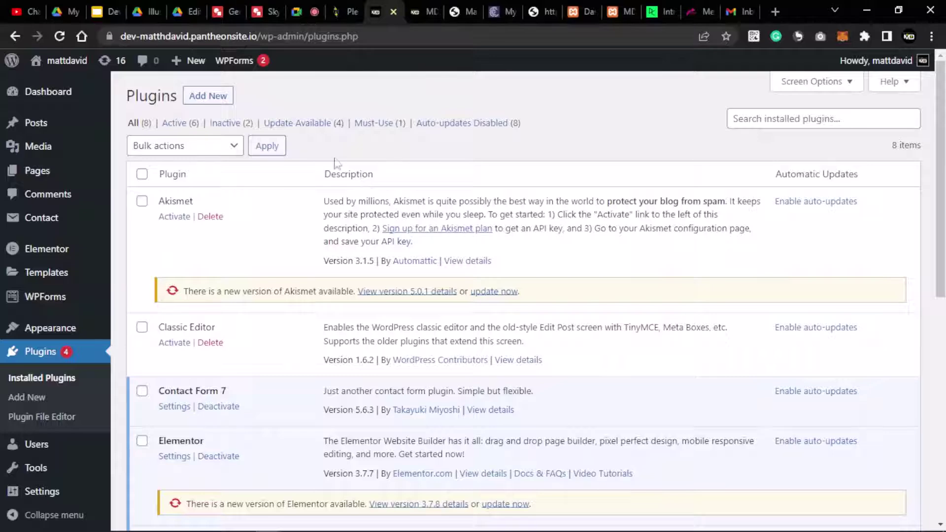
Open Settings > General to review the site title, tagline, URLs and date/time formats
{"action": "scroll", "coordinate": [316, 170], "scroll_direction": "down", "scroll_amount": 4}
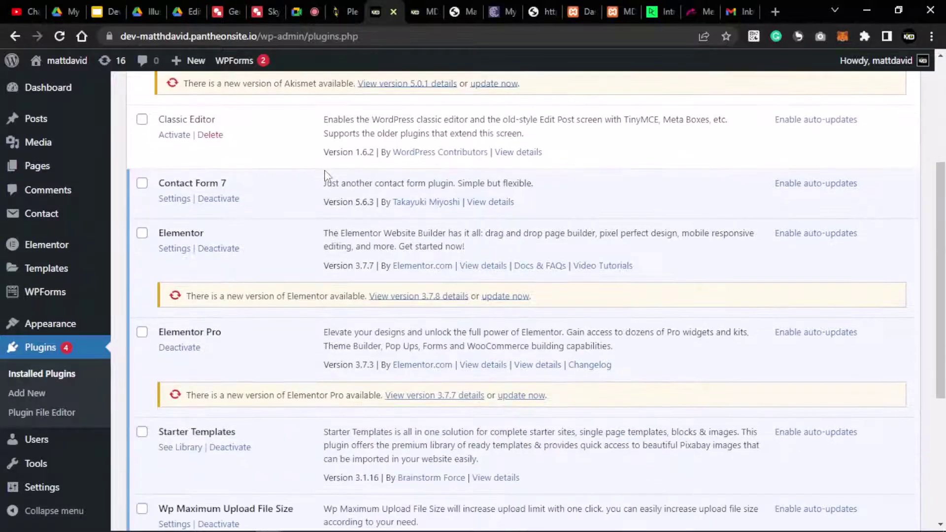
{"action": "scroll", "coordinate": [325, 175], "scroll_direction": "down", "scroll_amount": 5}
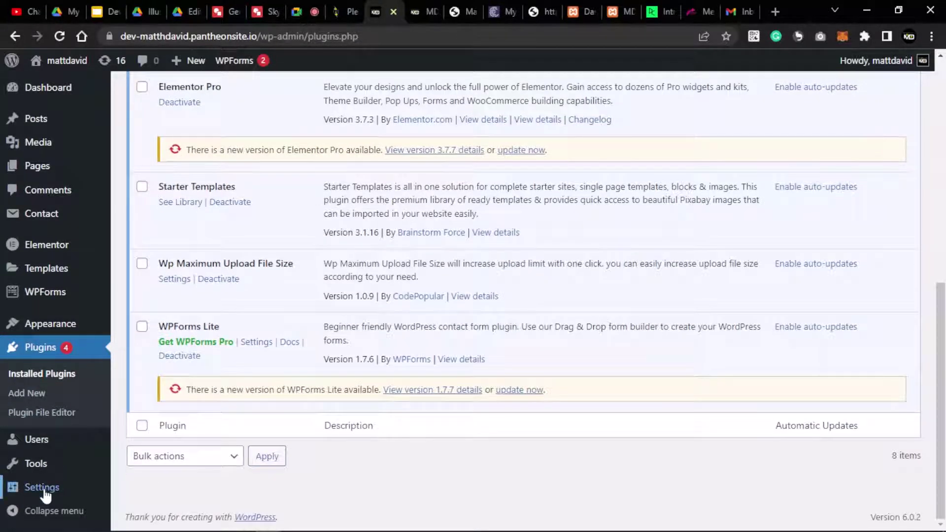
{"action": "left_click", "coordinate": [43, 490]}
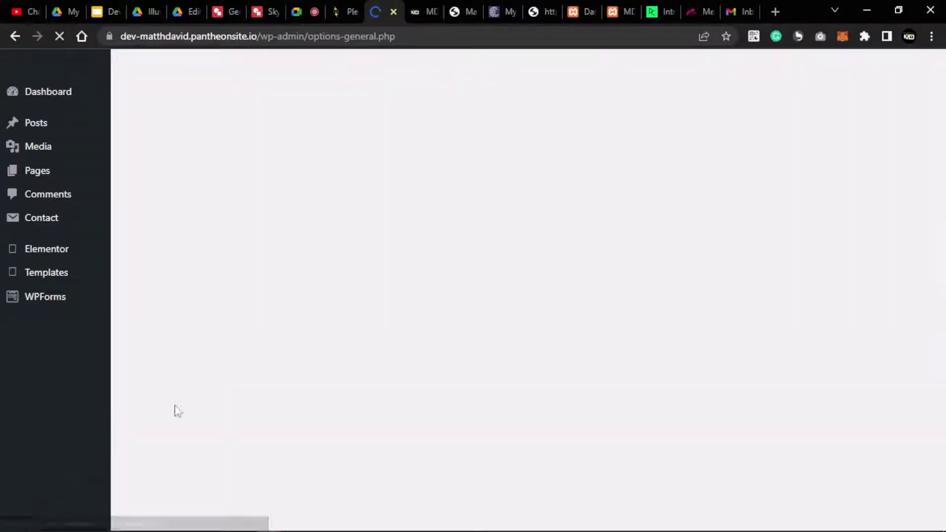
{"action": "scroll", "coordinate": [317, 374], "scroll_direction": "down", "scroll_amount": 5}
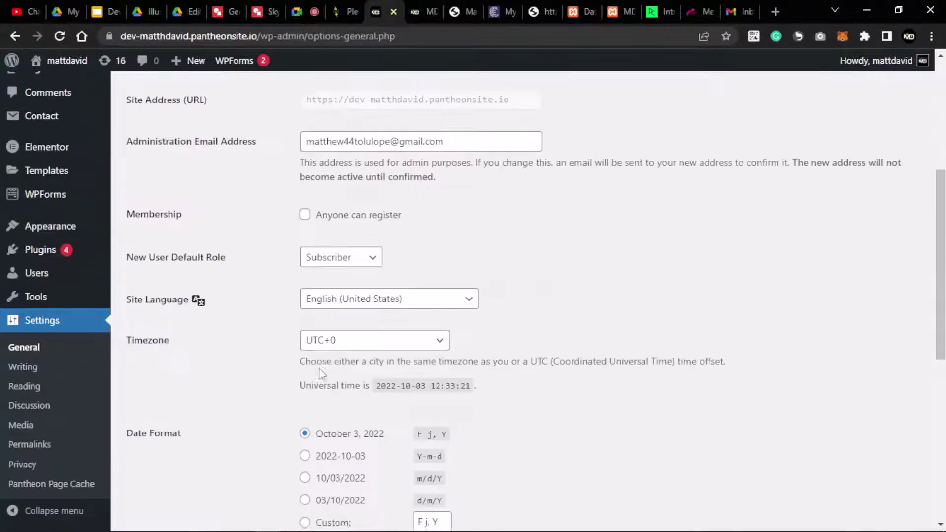
{"action": "scroll", "coordinate": [319, 368], "scroll_direction": "down", "scroll_amount": 6}
{"action": "scroll", "coordinate": [320, 367], "scroll_direction": "up", "scroll_amount": 3}
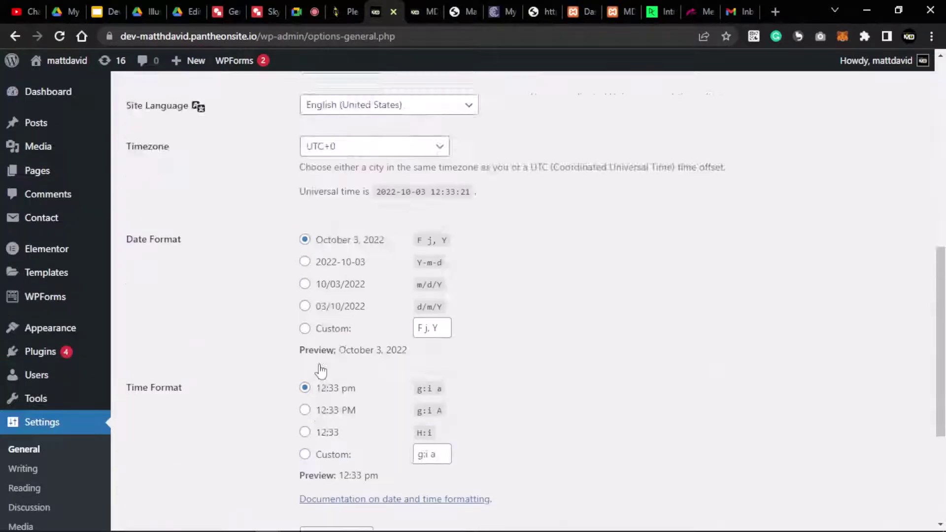
{"action": "scroll", "coordinate": [320, 370], "scroll_direction": "up", "scroll_amount": 10}
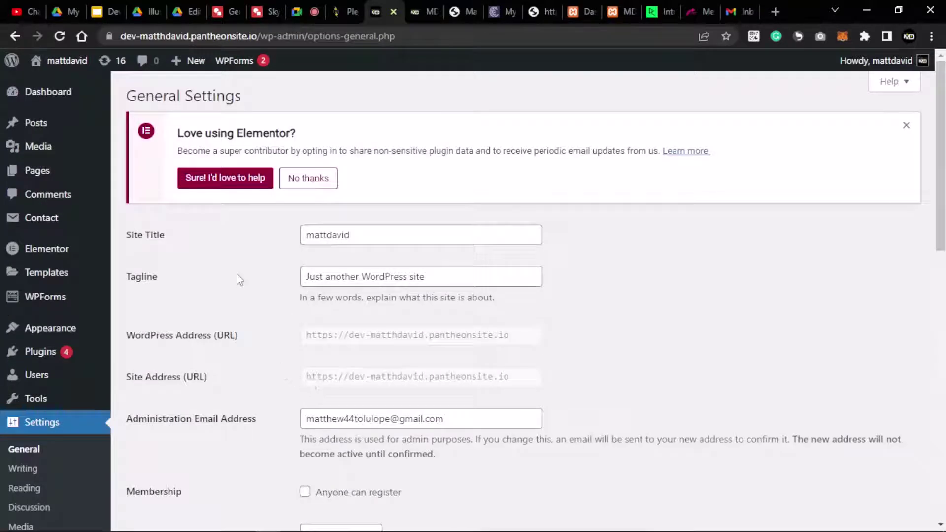
{"action": "scroll", "coordinate": [172, 345], "scroll_direction": "down", "scroll_amount": 1}
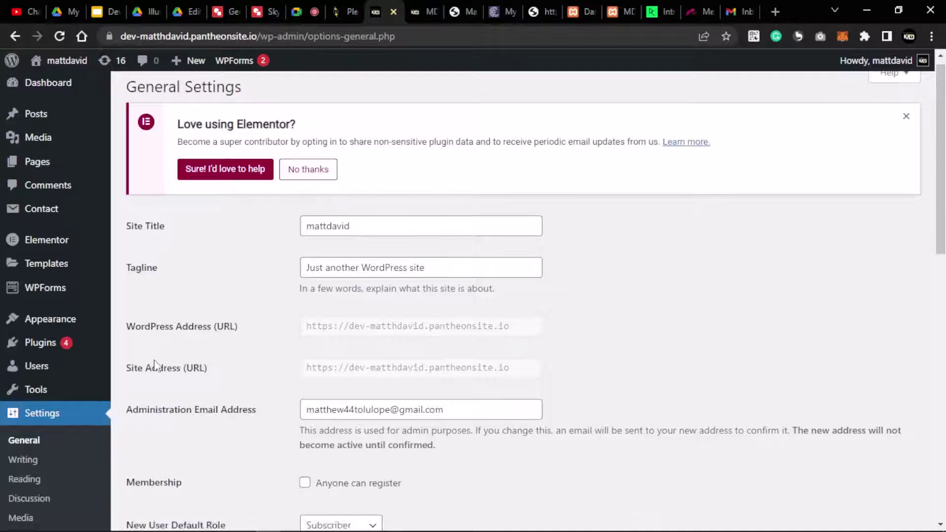
Return to Installed Plugins and look through the eight listed plugins and their updates
{"action": "left_click", "coordinate": [40, 351]}
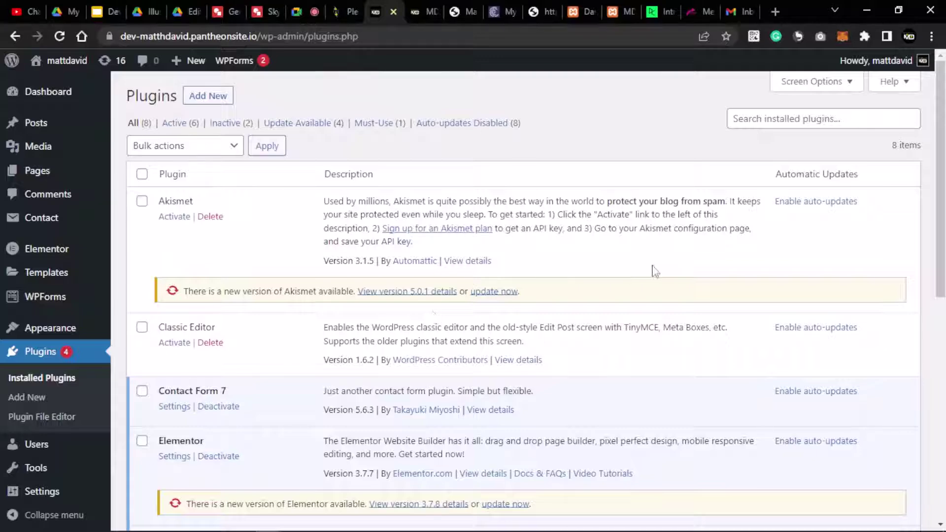
{"action": "scroll", "coordinate": [578, 290], "scroll_direction": "down", "scroll_amount": 4}
{"action": "scroll", "coordinate": [578, 289], "scroll_direction": "down", "scroll_amount": 4}
{"action": "scroll", "coordinate": [577, 289], "scroll_direction": "up", "scroll_amount": 8}
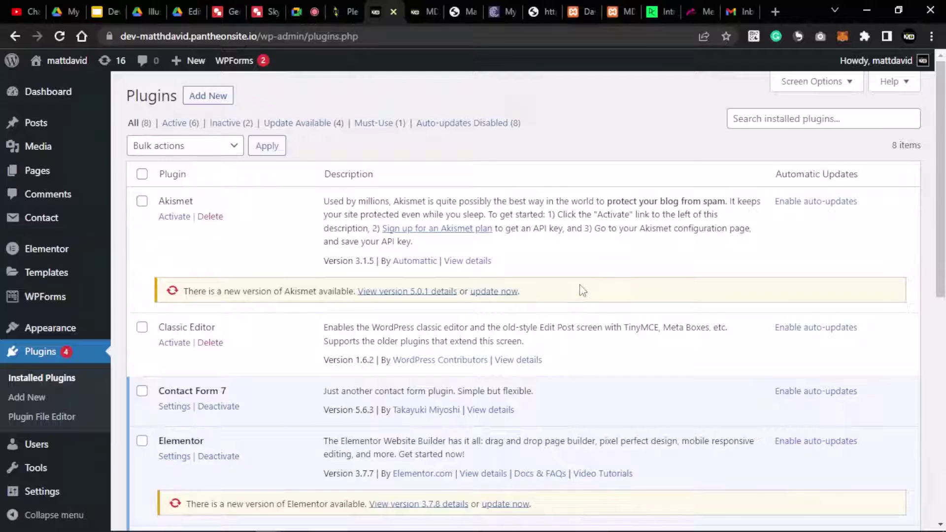
{"action": "scroll", "coordinate": [581, 291], "scroll_direction": "down", "scroll_amount": 8}
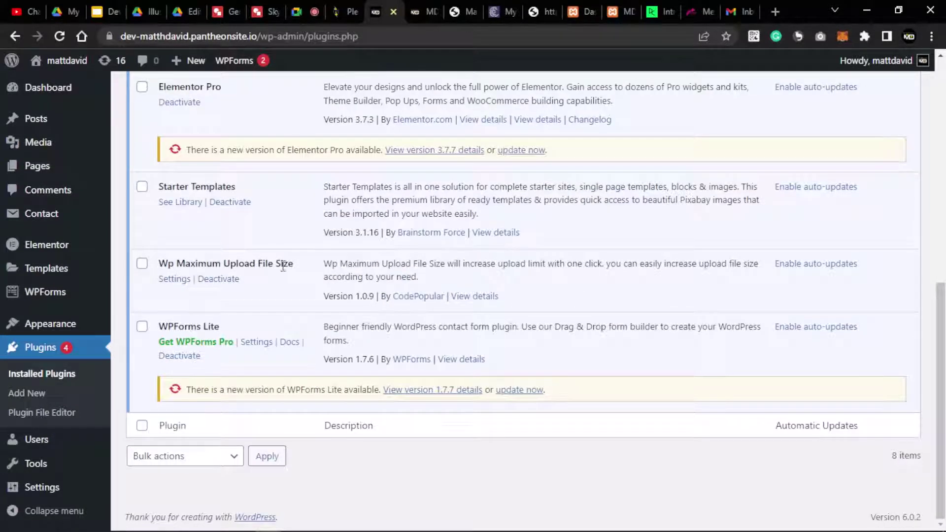
{"action": "scroll", "coordinate": [294, 278], "scroll_direction": "up", "scroll_amount": 10}
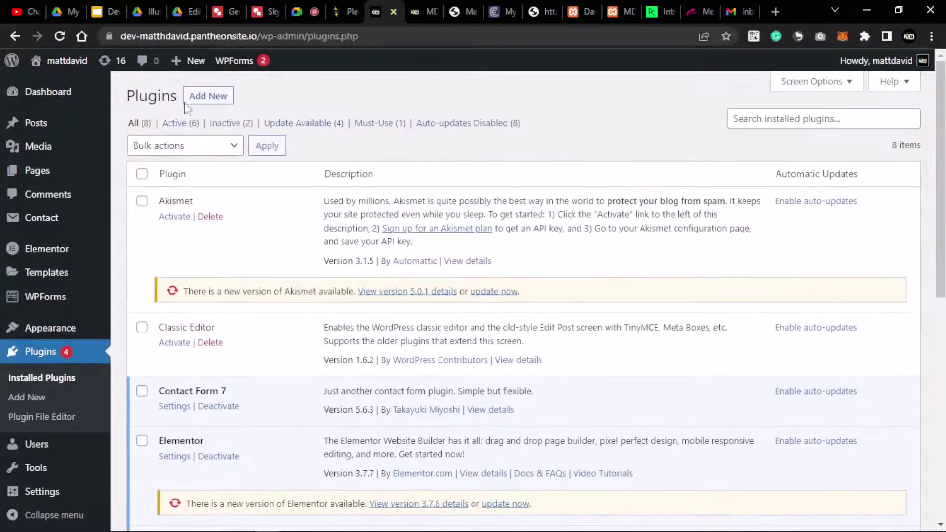
Search the Add Plugins directory for 'maximum upload' and review the 1,036 results
{"action": "left_click", "coordinate": [212, 103]}
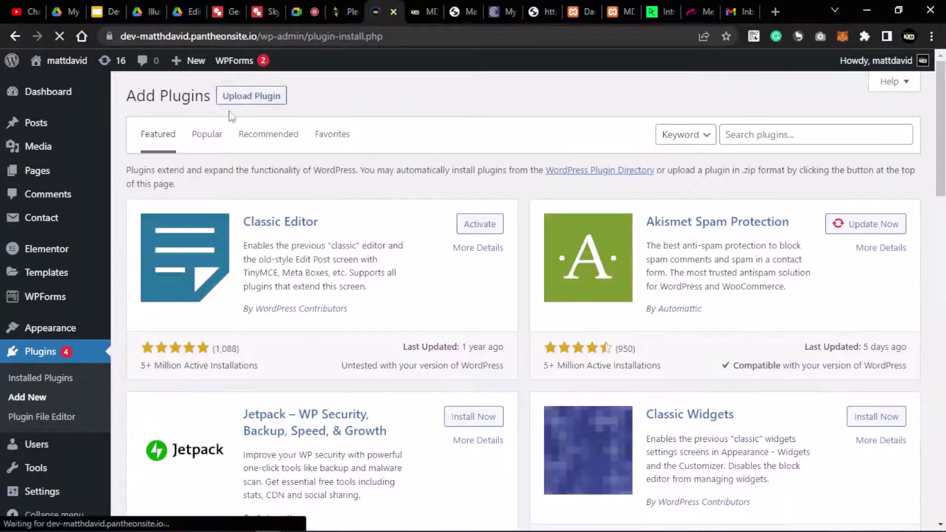
{"action": "left_click", "coordinate": [799, 143]}
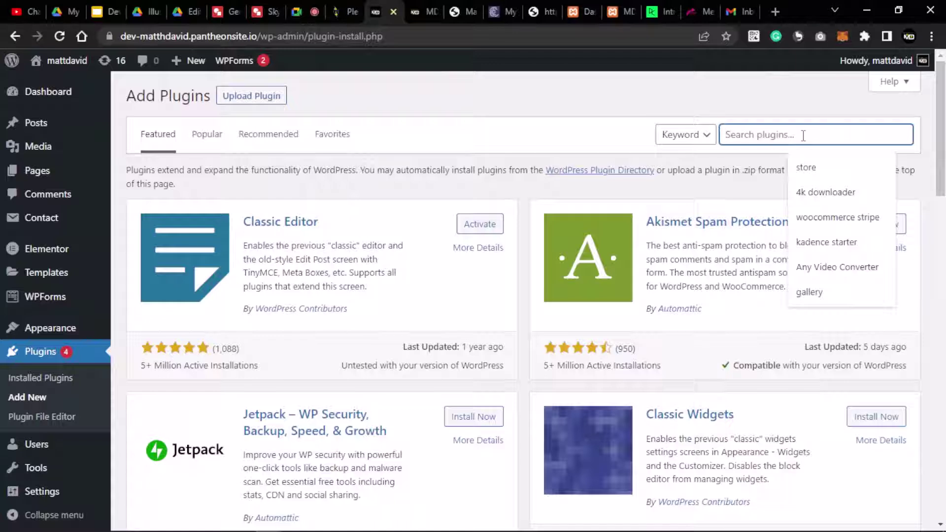
{"action": "type", "text": "maxi"}
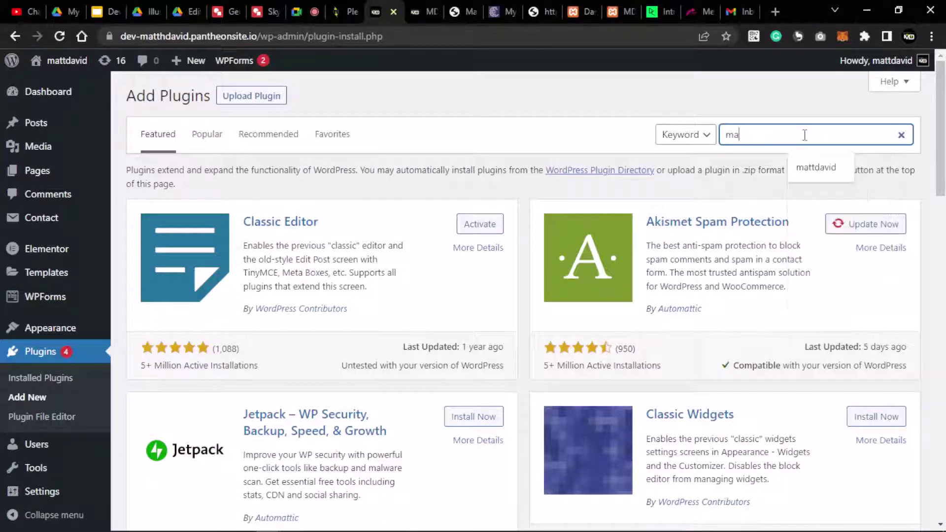
{"action": "type", "text": "mum upload"}
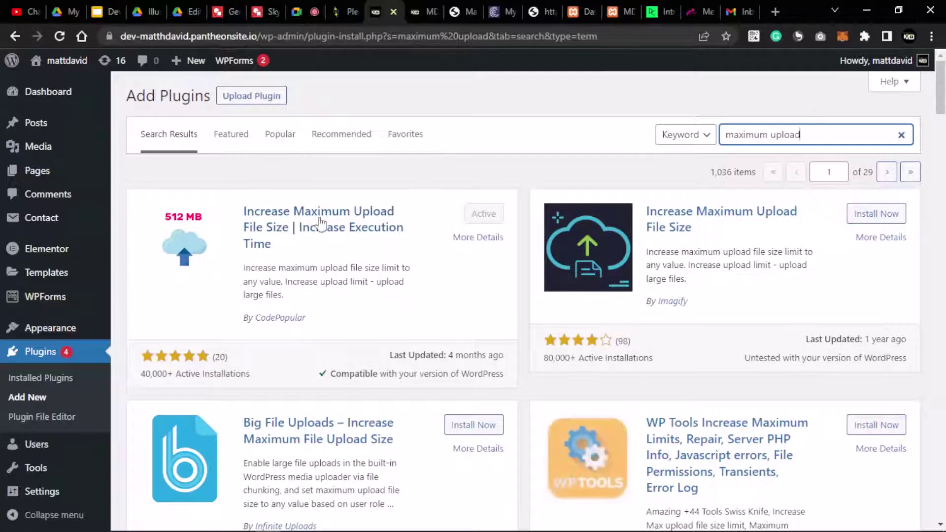
{"action": "scroll", "coordinate": [294, 276], "scroll_direction": "down", "scroll_amount": 3}
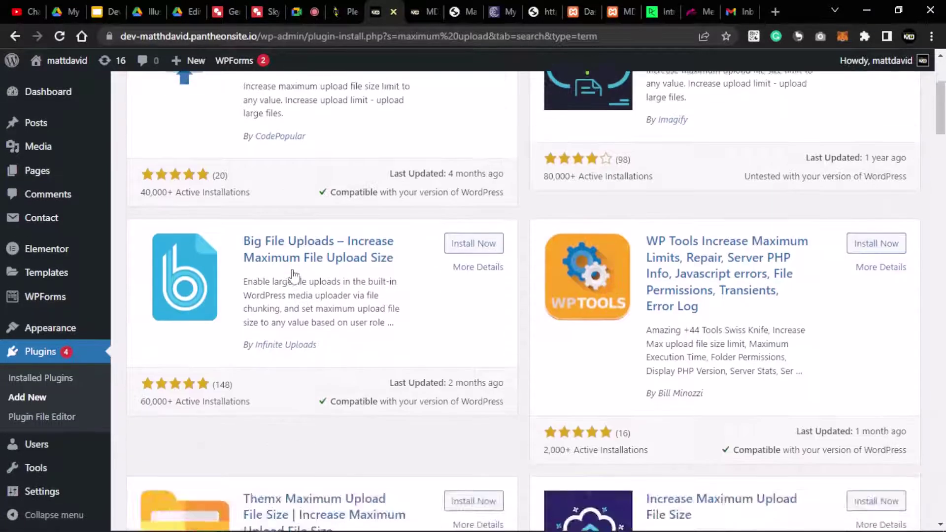
{"action": "scroll", "coordinate": [294, 276], "scroll_direction": "up", "scroll_amount": 3}
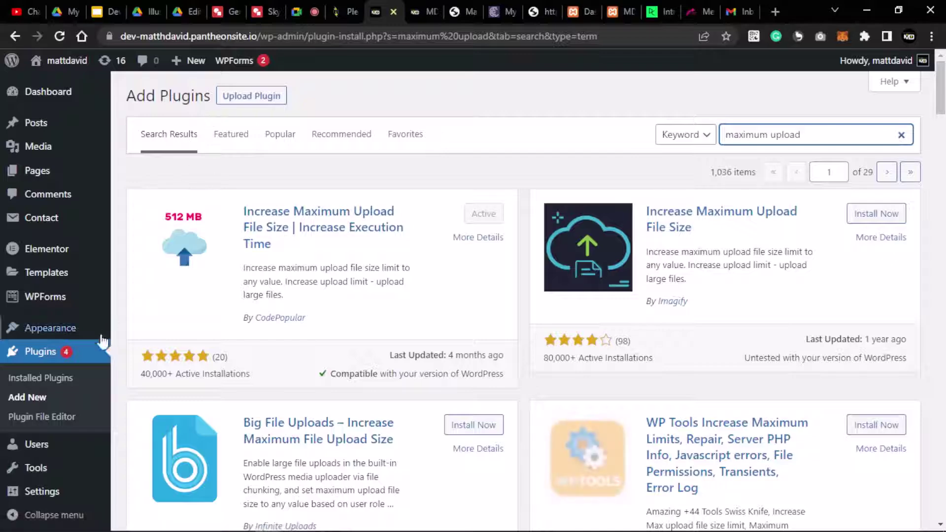
Open the Wp Maximum Upload File Size plugin's settings from the Plugins list
{"action": "left_click", "coordinate": [43, 351]}
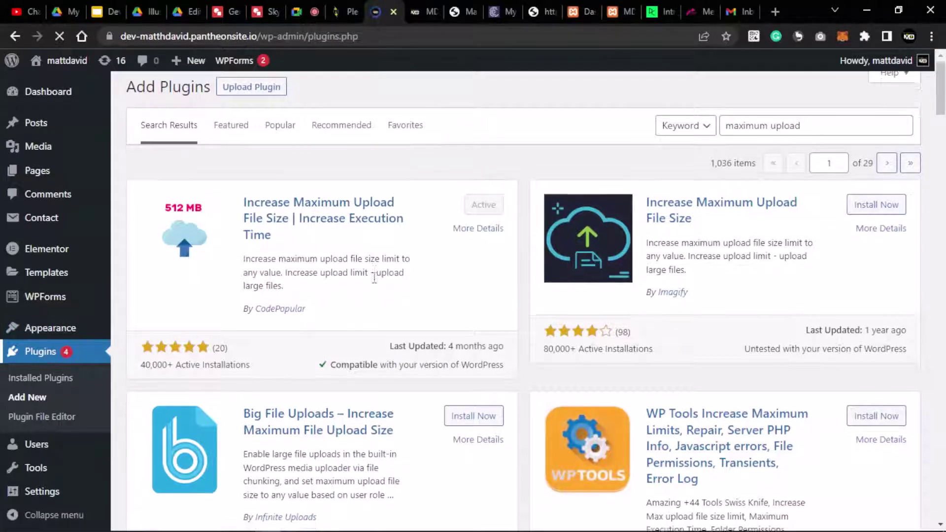
{"action": "scroll", "coordinate": [375, 273], "scroll_direction": "down", "scroll_amount": 4}
{"action": "scroll", "coordinate": [377, 286], "scroll_direction": "down", "scroll_amount": 5}
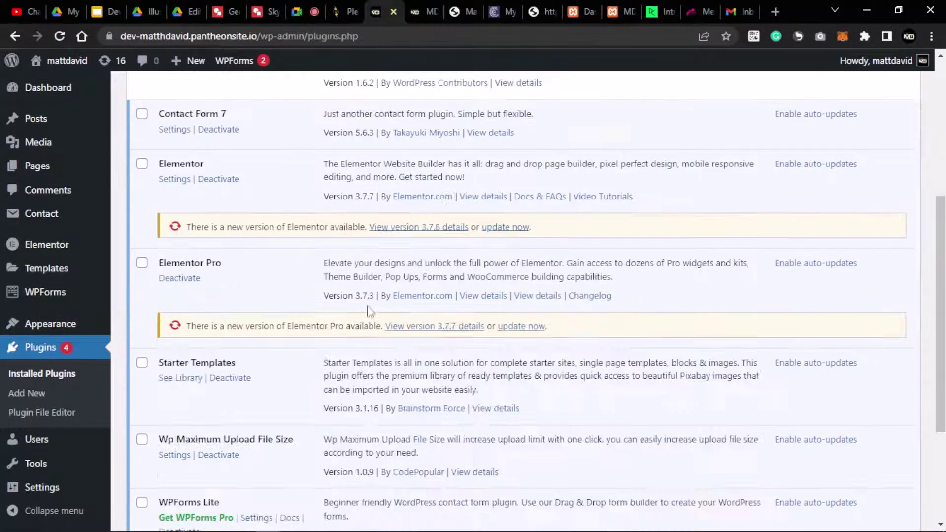
{"action": "scroll", "coordinate": [370, 310], "scroll_direction": "down", "scroll_amount": 3}
{"action": "left_click", "coordinate": [175, 316]}
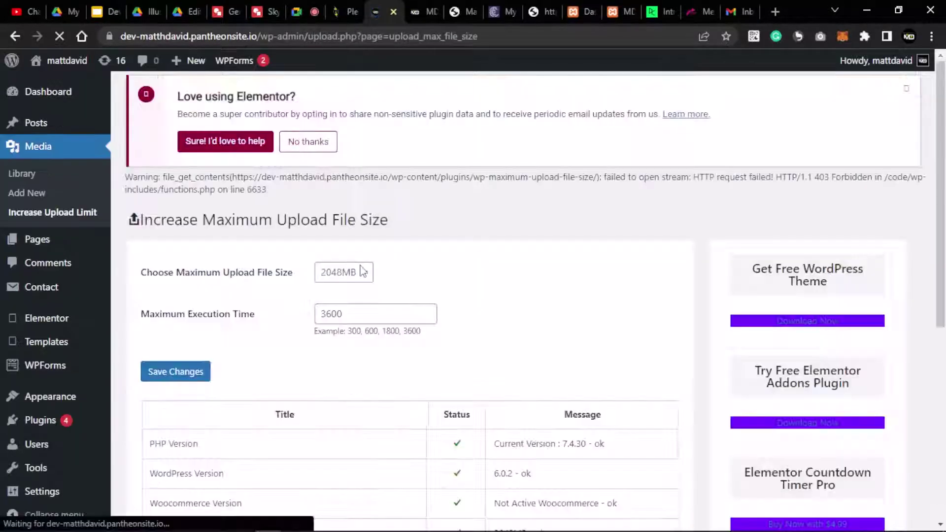
Keep the maximum upload file size at 2048MB, leaving execution time at 3600
{"action": "scroll", "coordinate": [338, 291], "scroll_direction": "down", "scroll_amount": 1}
{"action": "scroll", "coordinate": [339, 285], "scroll_direction": "up", "scroll_amount": 1}
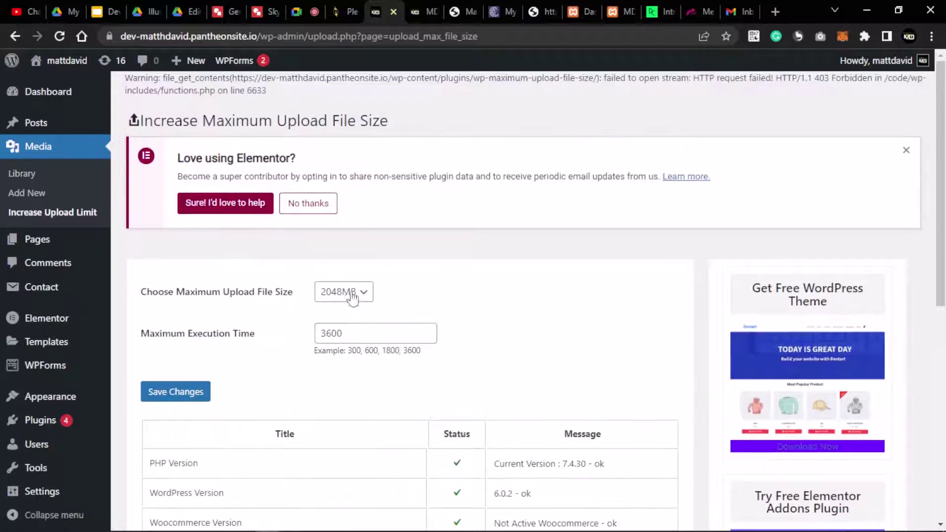
{"action": "left_click", "coordinate": [347, 293]}
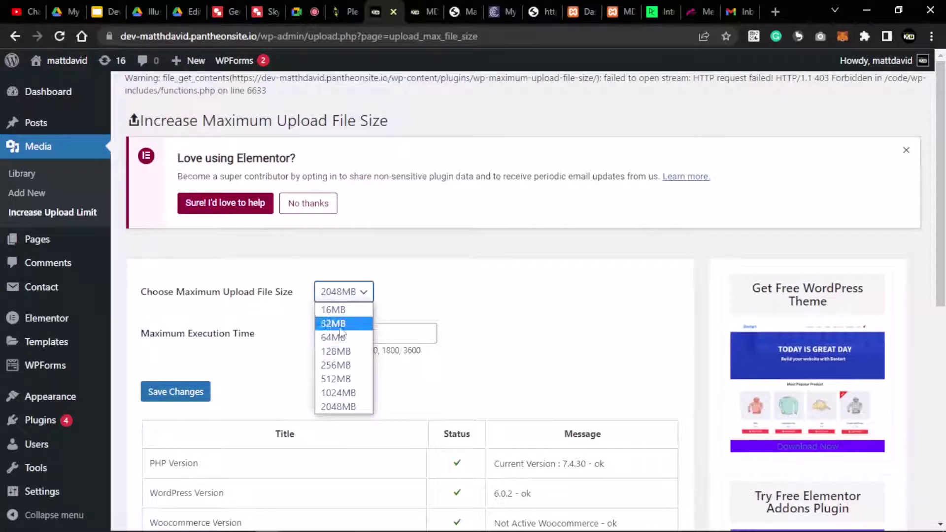
{"action": "left_click", "coordinate": [362, 296]}
{"action": "left_click", "coordinate": [347, 292]}
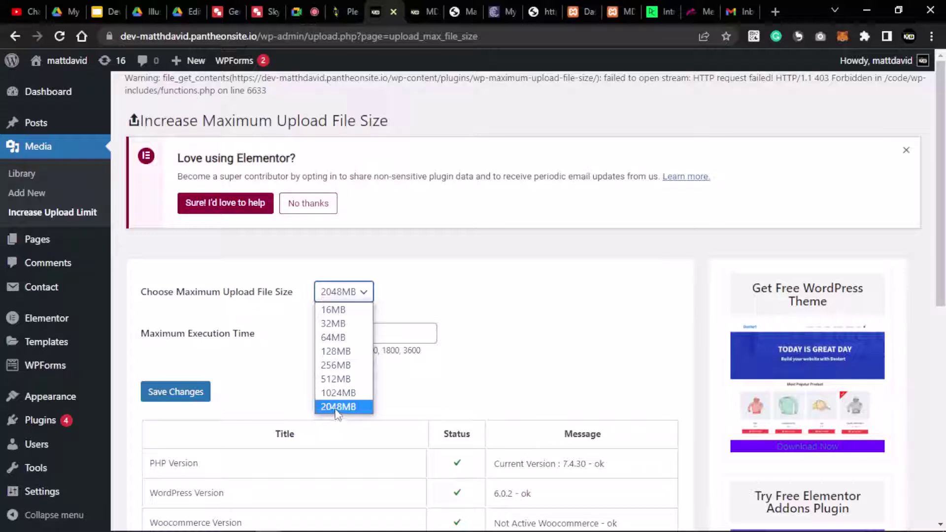
{"action": "left_click", "coordinate": [454, 369]}
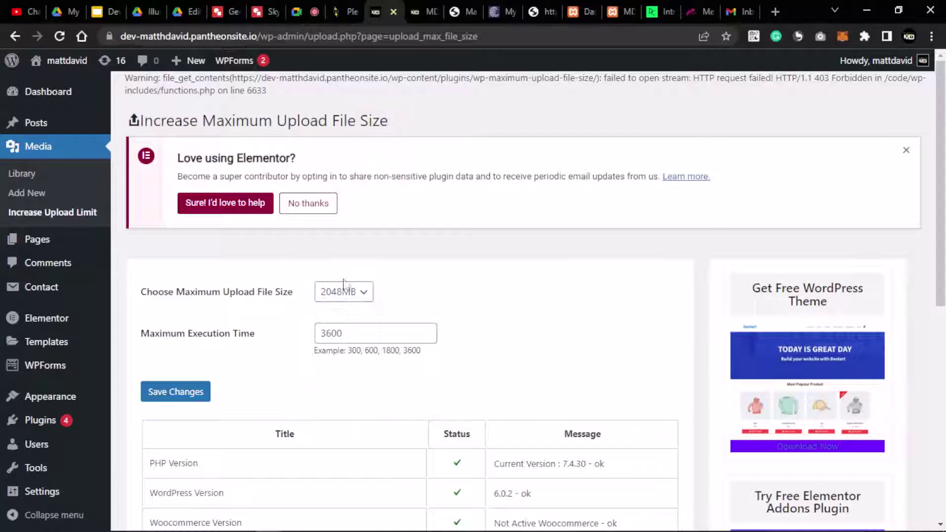
{"action": "left_click", "coordinate": [338, 291]}
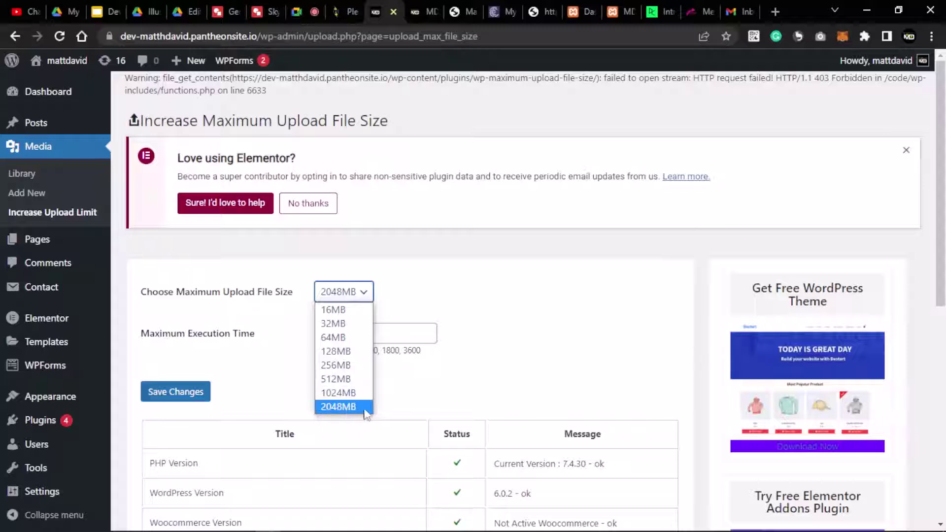
{"action": "left_click", "coordinate": [418, 386]}
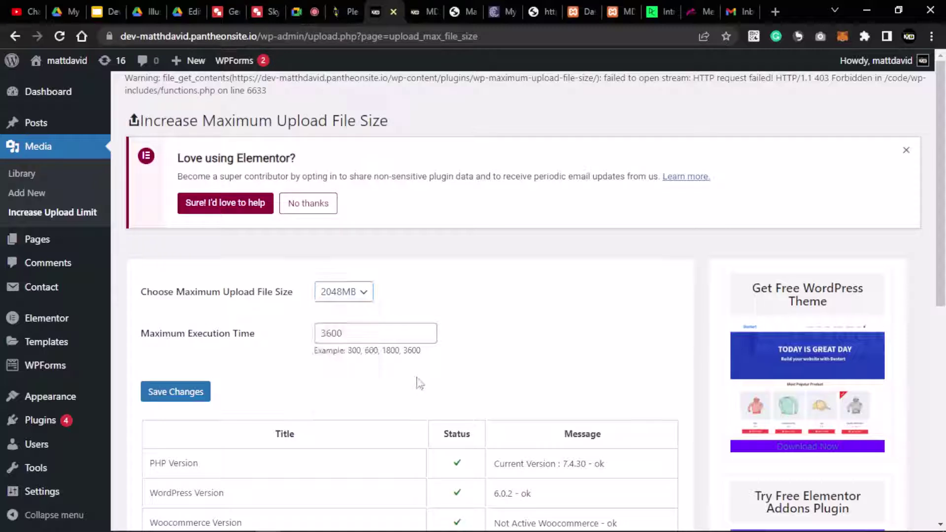
{"action": "left_click", "coordinate": [372, 334]}
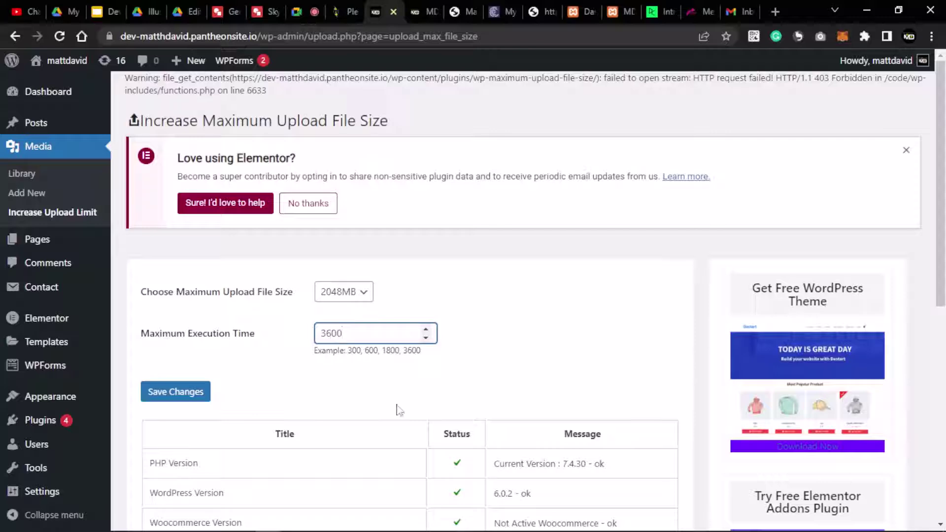
{"action": "left_click", "coordinate": [406, 389]}
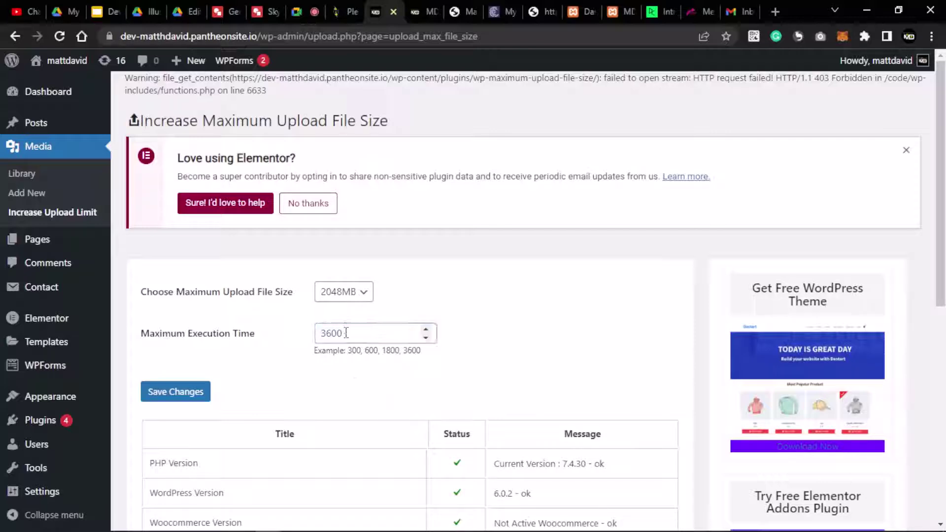
{"action": "left_click", "coordinate": [346, 333]}
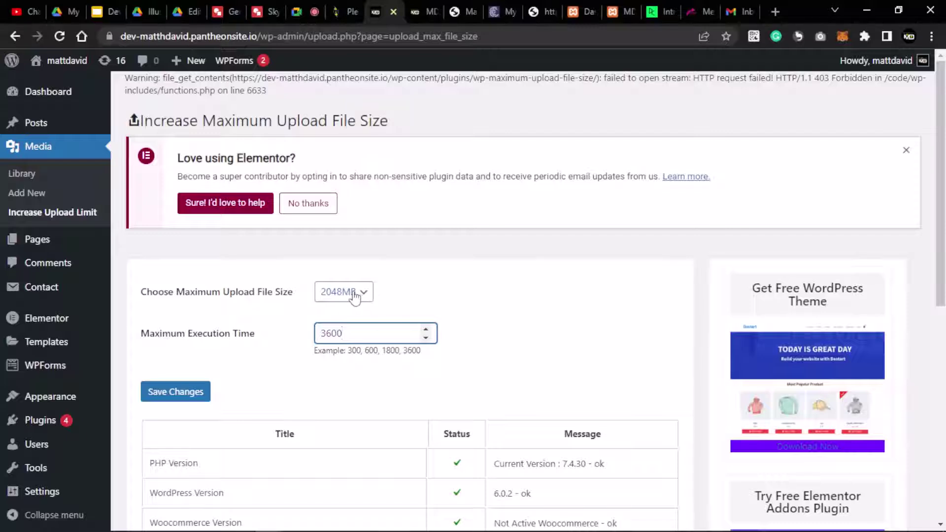
{"action": "left_click", "coordinate": [362, 292]}
{"action": "left_click", "coordinate": [420, 272]}
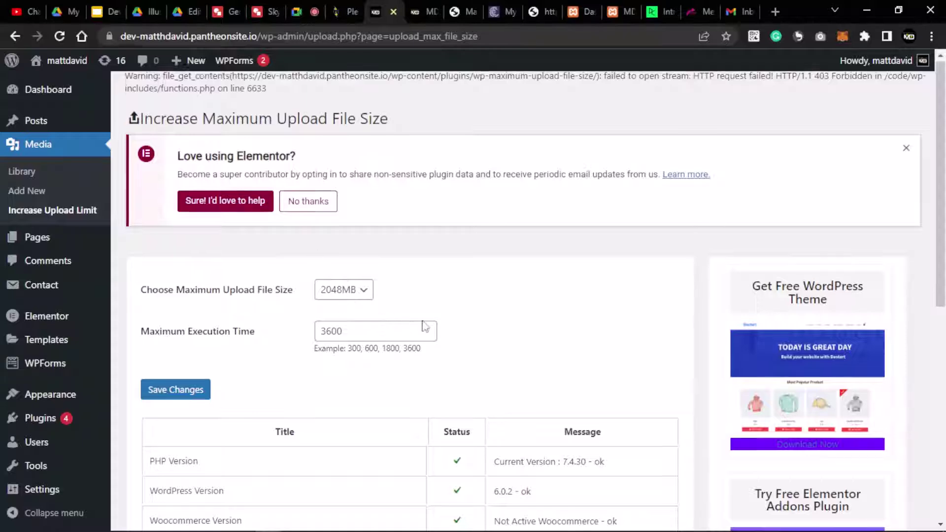
{"action": "scroll", "coordinate": [338, 289], "scroll_direction": "down", "scroll_amount": 5}
{"action": "scroll", "coordinate": [338, 289], "scroll_direction": "up", "scroll_amount": 5}
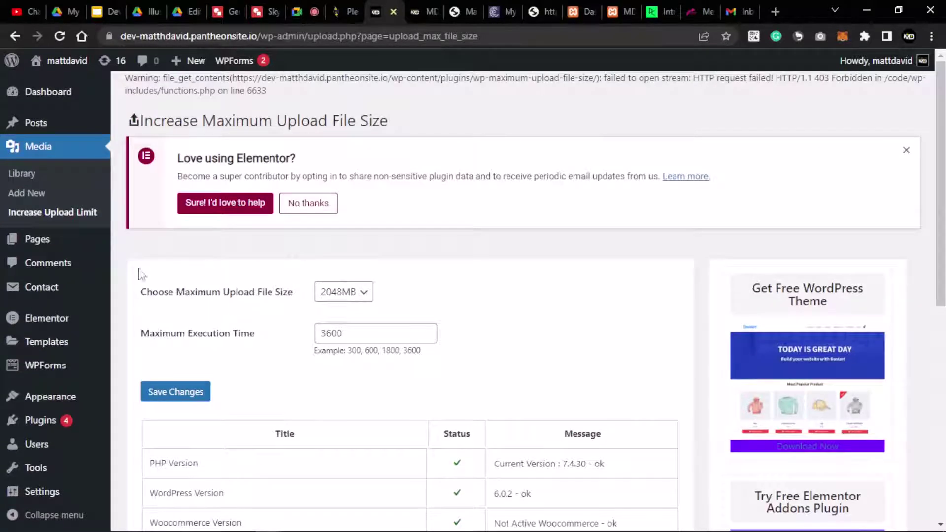
{"action": "scroll", "coordinate": [268, 320], "scroll_direction": "down", "scroll_amount": 4}
Search Plugins > Add New for 'maximum upload' to list the 1,036 matching plugins
{"action": "left_click", "coordinate": [78, 411]}
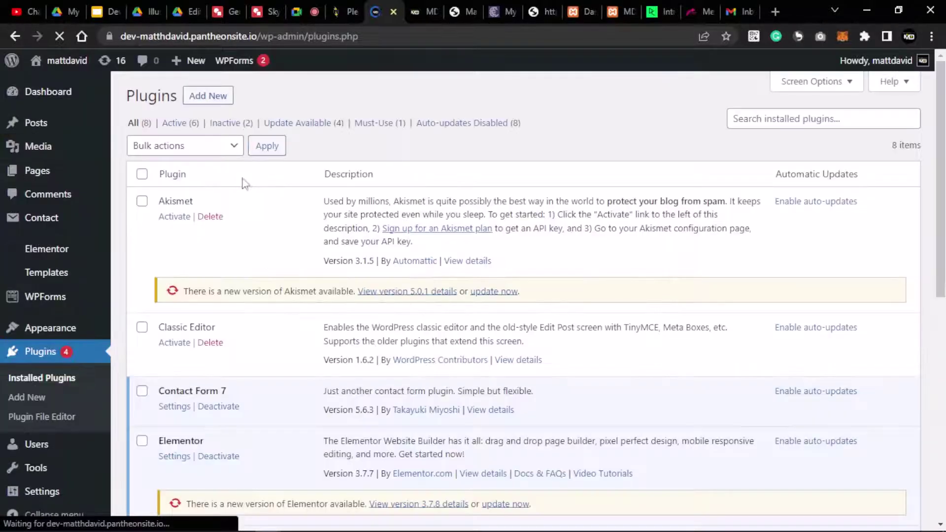
{"action": "left_click", "coordinate": [206, 97]}
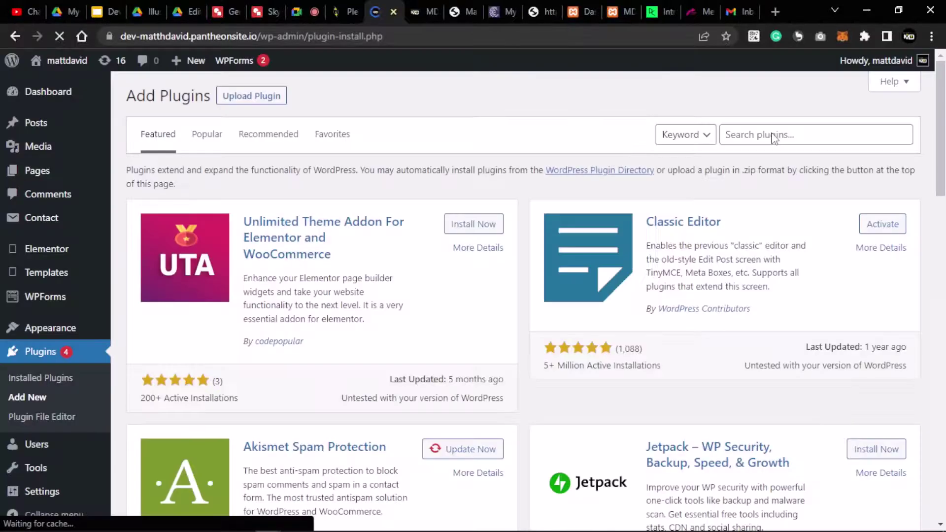
{"action": "left_click", "coordinate": [783, 134]}
{"action": "type", "text": "maximum upload"}
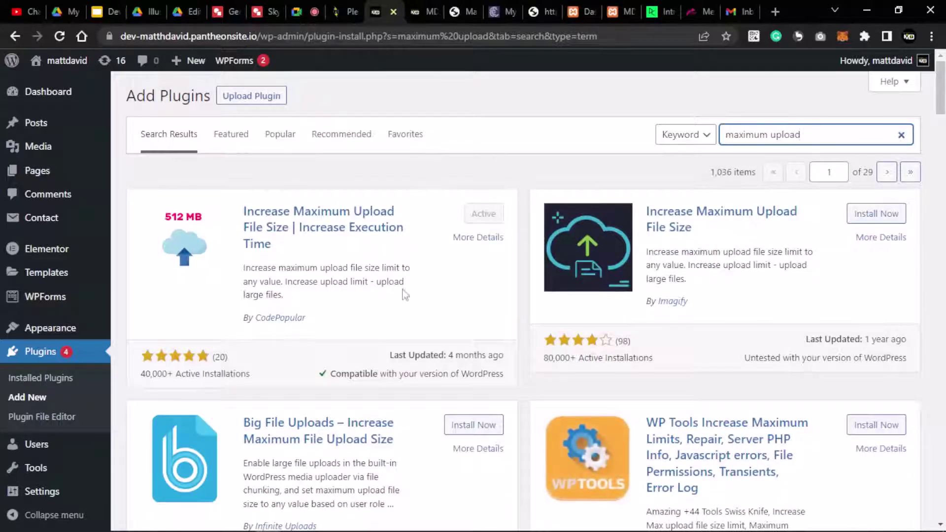
{"action": "scroll", "coordinate": [404, 294], "scroll_direction": "down", "scroll_amount": 4}
{"action": "scroll", "coordinate": [709, 270], "scroll_direction": "up", "scroll_amount": 4}
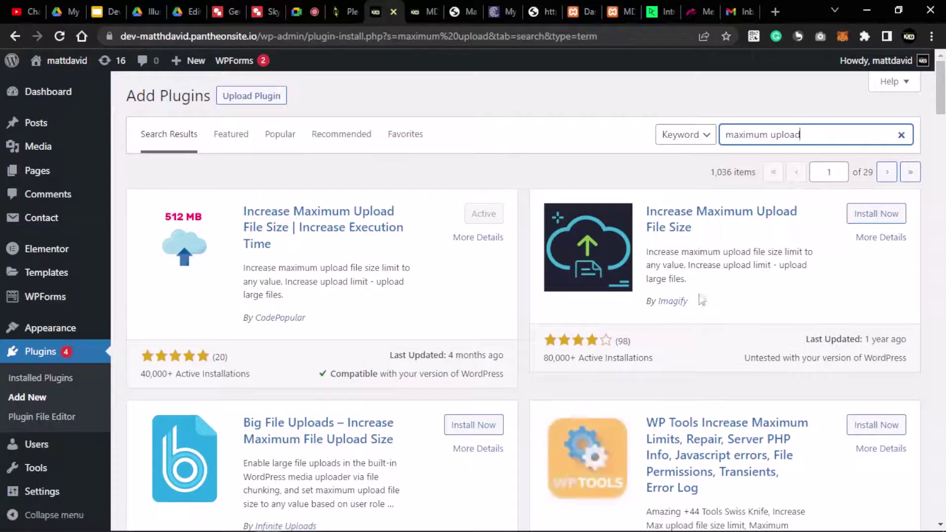
{"action": "scroll", "coordinate": [702, 301], "scroll_direction": "down", "scroll_amount": 3}
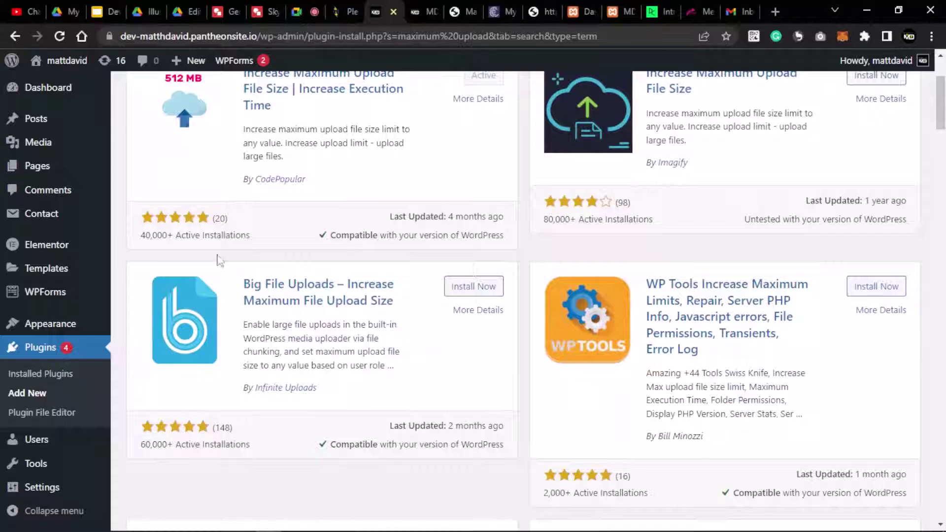
{"action": "scroll", "coordinate": [237, 251], "scroll_direction": "down", "scroll_amount": 3}
{"action": "scroll", "coordinate": [259, 242], "scroll_direction": "up", "scroll_amount": 3}
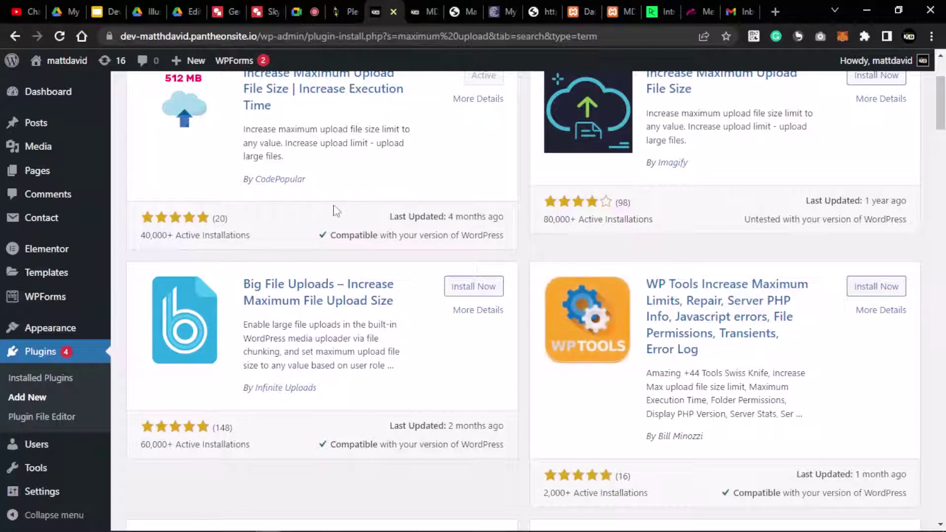
{"action": "scroll", "coordinate": [332, 210], "scroll_direction": "up", "scroll_amount": 3}
{"action": "scroll", "coordinate": [582, 336], "scroll_direction": "down", "scroll_amount": 1}
{"action": "scroll", "coordinate": [581, 336], "scroll_direction": "down", "scroll_amount": 3}
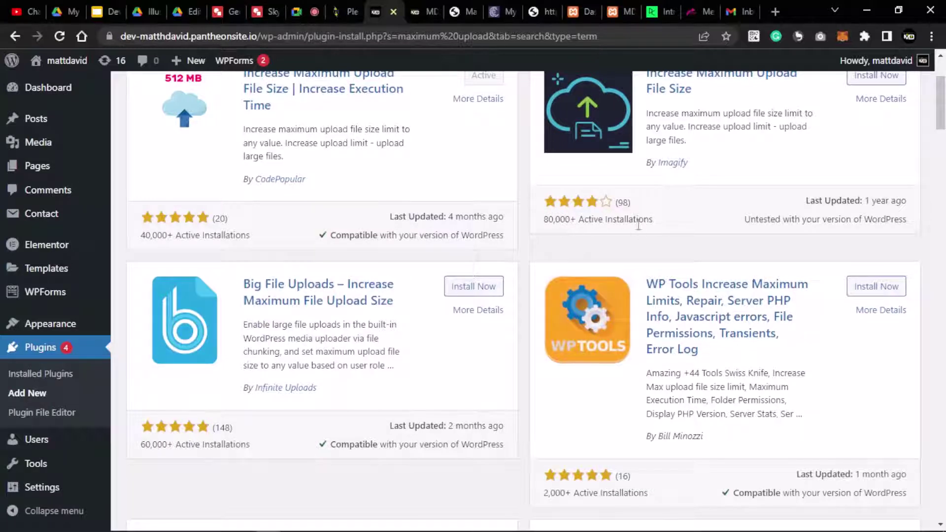
{"action": "scroll", "coordinate": [433, 274], "scroll_direction": "down", "scroll_amount": 4}
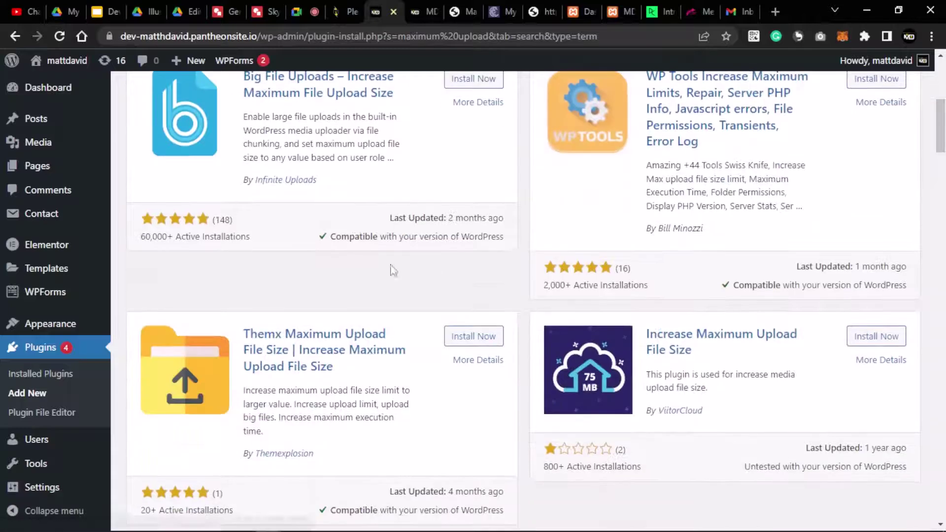
{"action": "scroll", "coordinate": [583, 382], "scroll_direction": "down", "scroll_amount": 7}
{"action": "scroll", "coordinate": [629, 311], "scroll_direction": "down", "scroll_amount": 4}
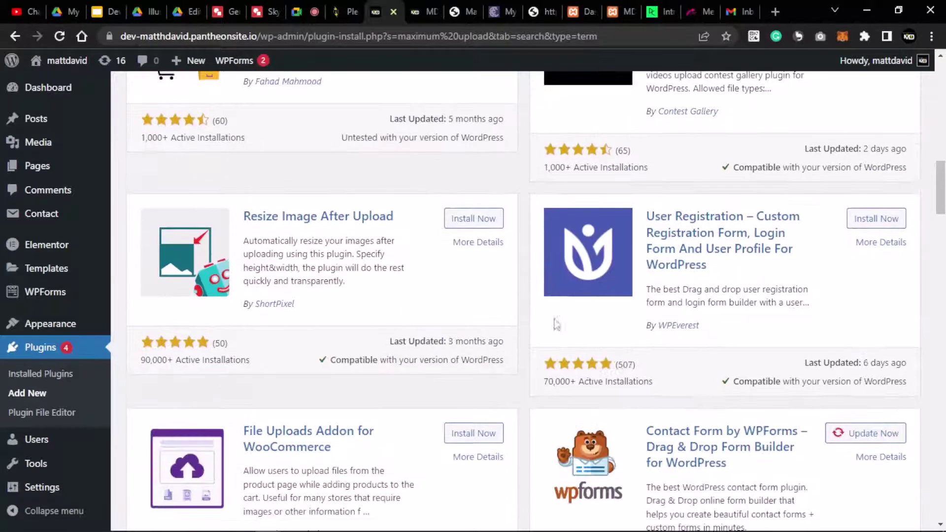
{"action": "scroll", "coordinate": [524, 295], "scroll_direction": "down", "scroll_amount": 4}
{"action": "scroll", "coordinate": [529, 281], "scroll_direction": "up", "scroll_amount": 14}
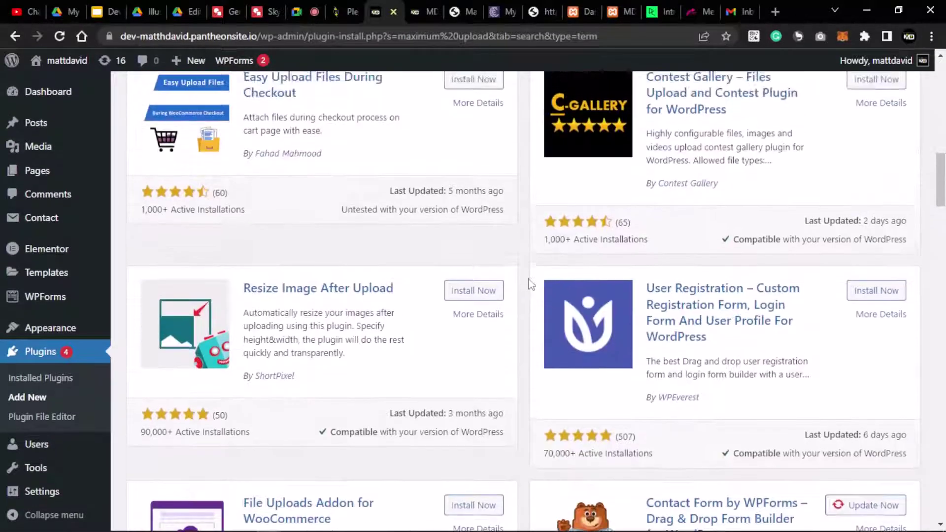
{"action": "scroll", "coordinate": [528, 285], "scroll_direction": "up", "scroll_amount": 6}
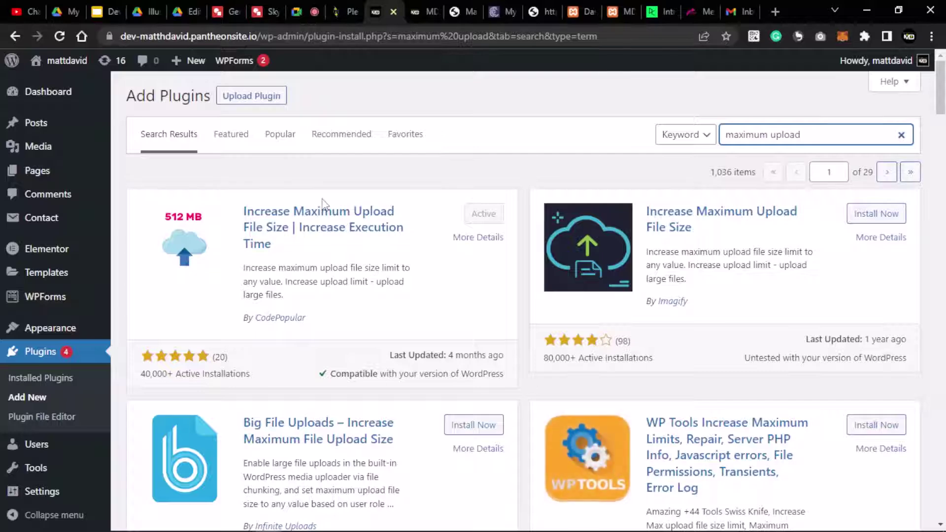
Switch to the localhost Organic Store tab and browse its hero, best-selling, trending and category sections
{"action": "left_click", "coordinate": [614, 20]}
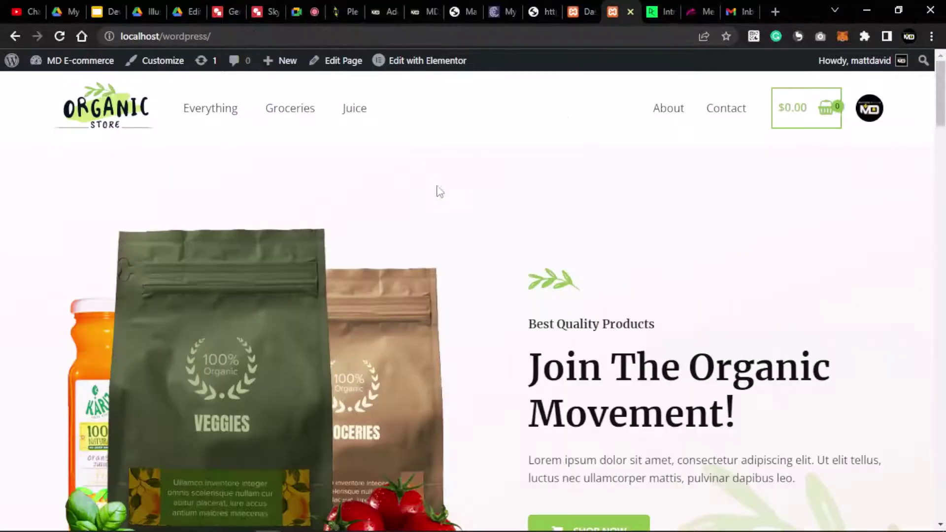
{"action": "scroll", "coordinate": [436, 197], "scroll_direction": "down", "scroll_amount": 8}
{"action": "scroll", "coordinate": [433, 199], "scroll_direction": "up", "scroll_amount": 4}
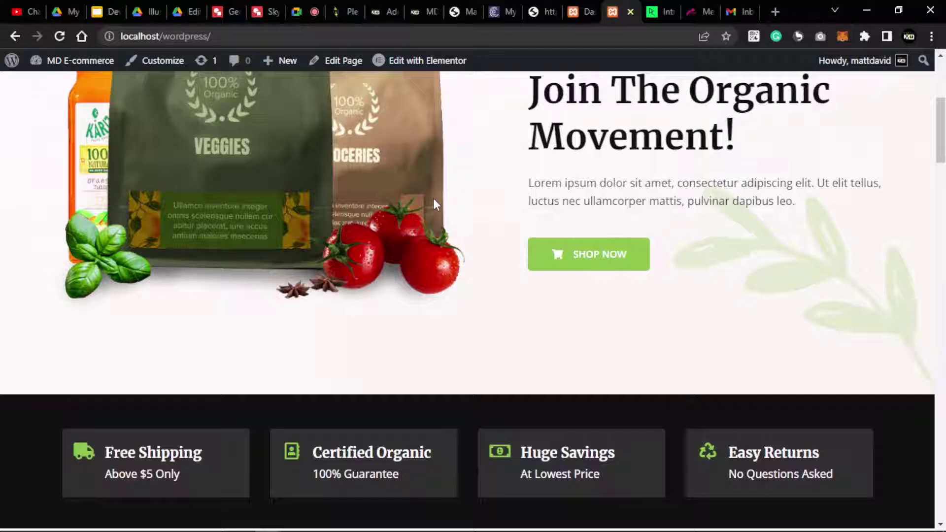
{"action": "scroll", "coordinate": [434, 202], "scroll_direction": "down", "scroll_amount": 3}
{"action": "scroll", "coordinate": [436, 200], "scroll_direction": "up", "scroll_amount": 8}
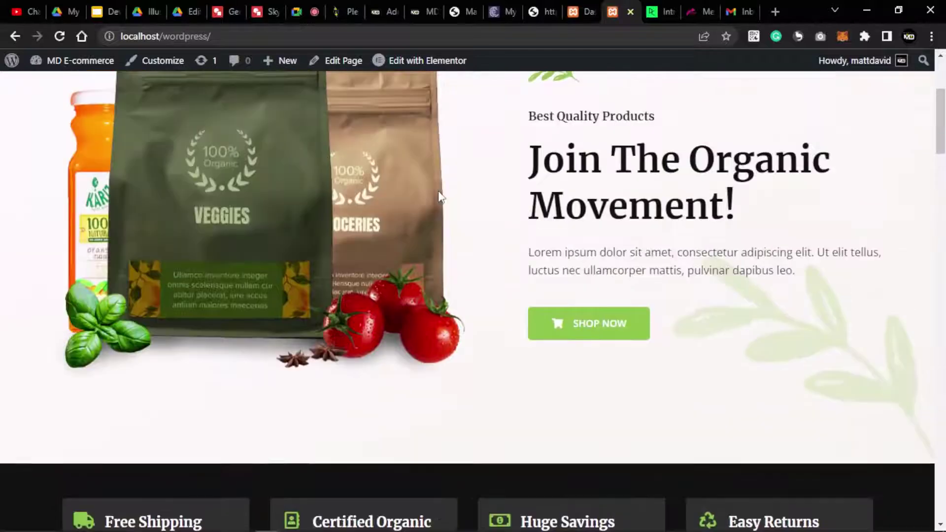
{"action": "scroll", "coordinate": [441, 197], "scroll_direction": "down", "scroll_amount": 10}
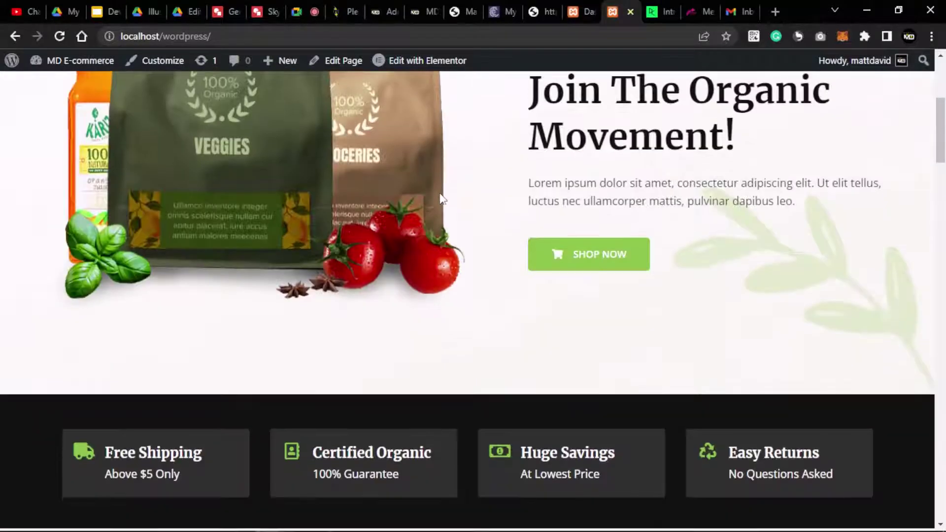
{"action": "scroll", "coordinate": [439, 205], "scroll_direction": "down", "scroll_amount": 10}
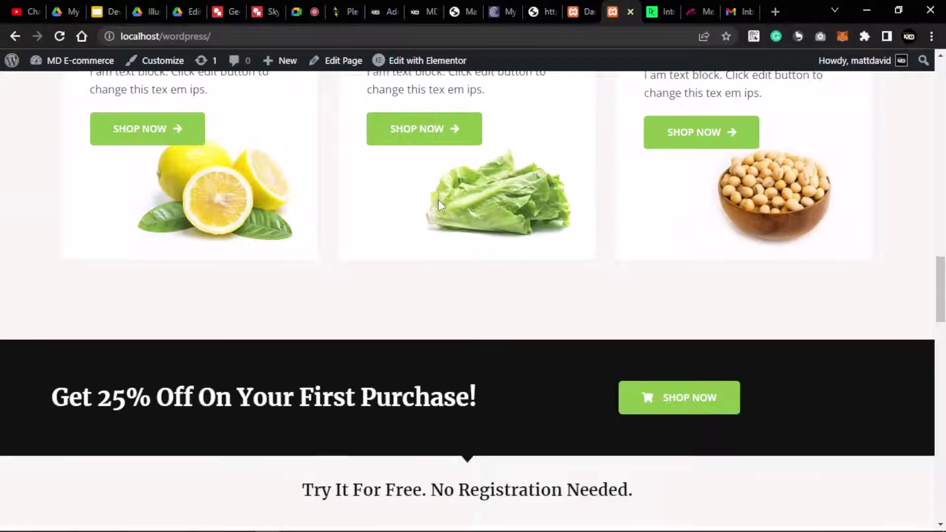
{"action": "scroll", "coordinate": [439, 200], "scroll_direction": "down", "scroll_amount": 5}
{"action": "scroll", "coordinate": [438, 200], "scroll_direction": "down", "scroll_amount": 5}
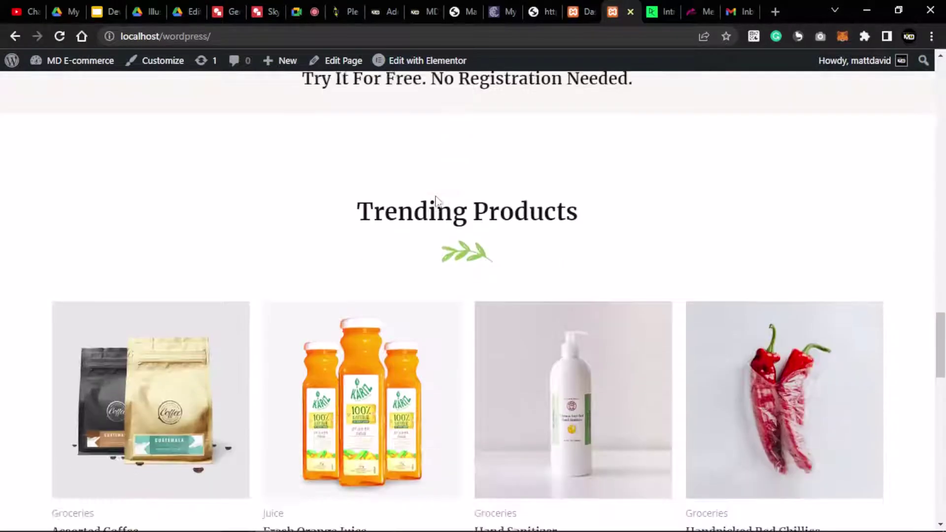
{"action": "scroll", "coordinate": [437, 202], "scroll_direction": "down", "scroll_amount": 10}
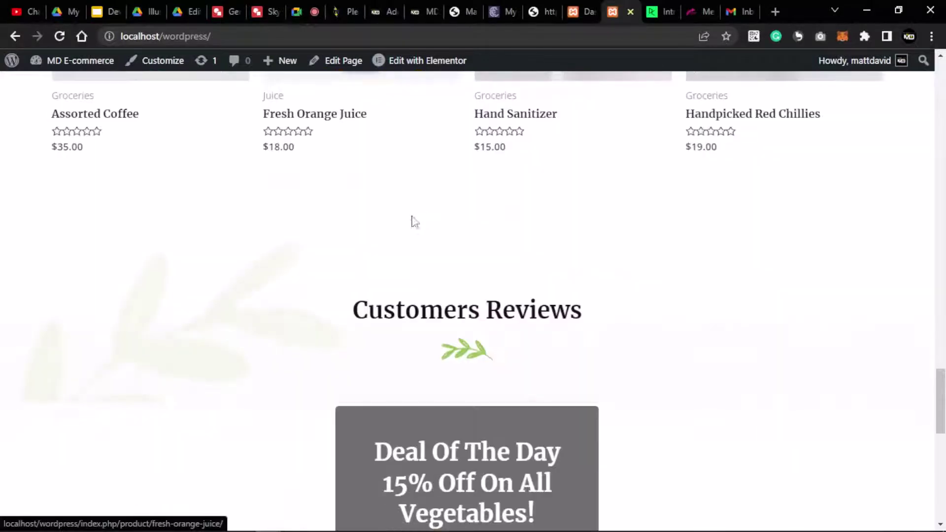
{"action": "scroll", "coordinate": [456, 266], "scroll_direction": "up", "scroll_amount": 8}
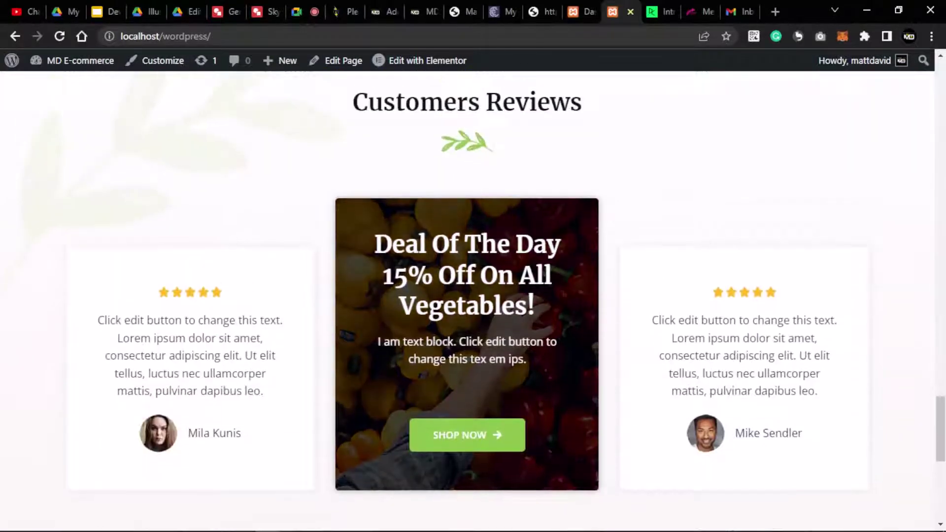
{"action": "scroll", "coordinate": [456, 266], "scroll_direction": "up", "scroll_amount": 8}
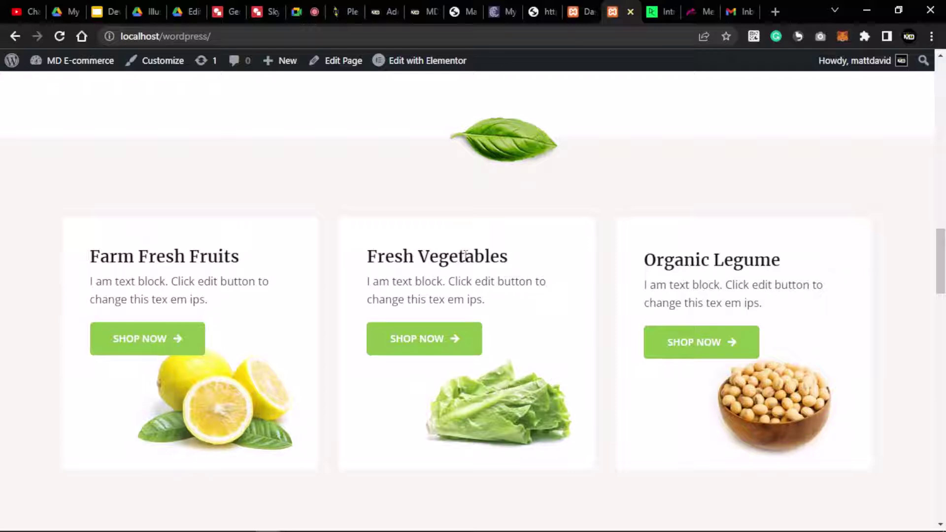
{"action": "scroll", "coordinate": [456, 237], "scroll_direction": "up", "scroll_amount": 5}
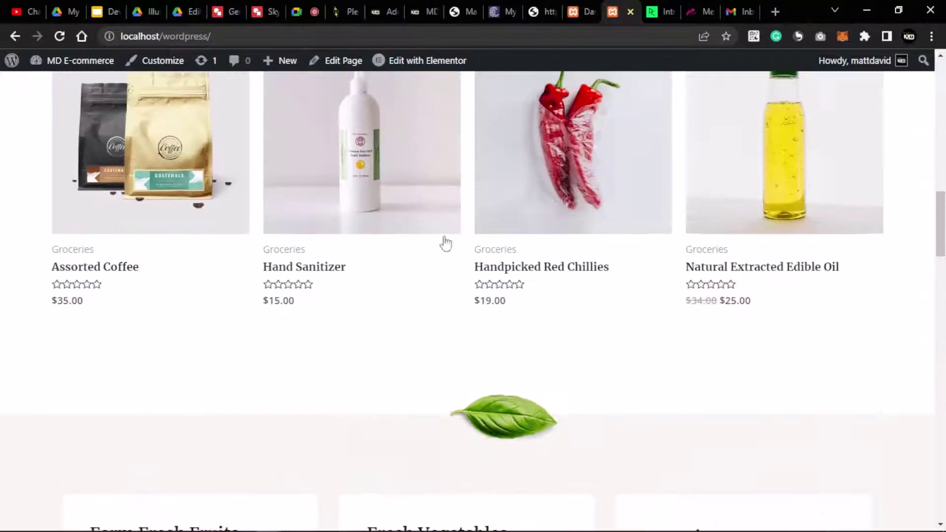
{"action": "scroll", "coordinate": [352, 217], "scroll_direction": "up", "scroll_amount": 6}
{"action": "scroll", "coordinate": [351, 216], "scroll_direction": "up", "scroll_amount": 1}
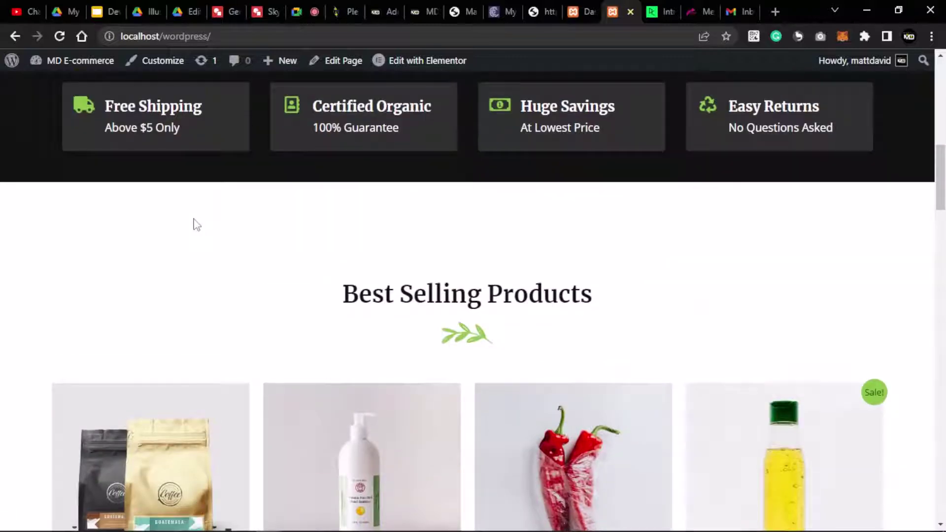
{"action": "scroll", "coordinate": [209, 228], "scroll_direction": "up", "scroll_amount": 12}
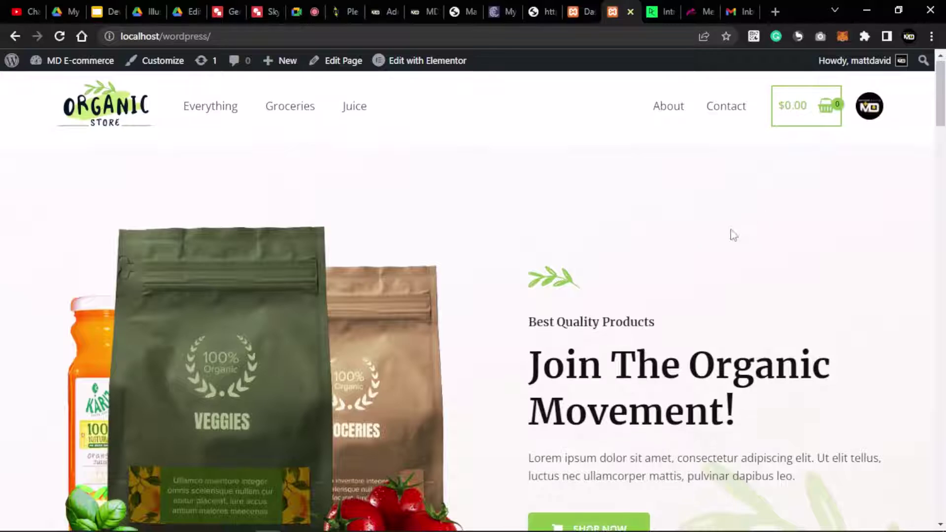
{"action": "scroll", "coordinate": [454, 232], "scroll_direction": "down", "scroll_amount": 7}
{"action": "scroll", "coordinate": [443, 261], "scroll_direction": "down", "scroll_amount": 4}
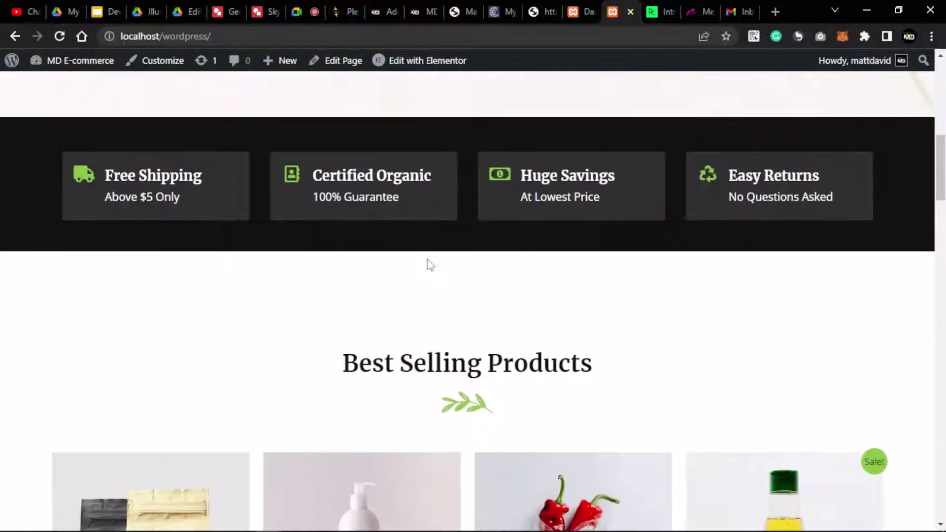
{"action": "scroll", "coordinate": [427, 264], "scroll_direction": "up", "scroll_amount": 12}
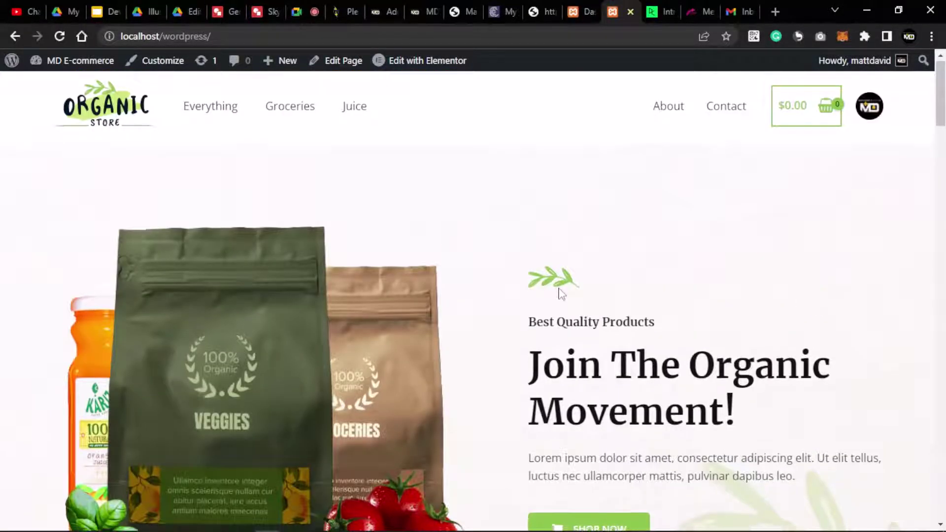
{"action": "scroll", "coordinate": [492, 271], "scroll_direction": "down", "scroll_amount": 7}
{"action": "scroll", "coordinate": [692, 270], "scroll_direction": "down", "scroll_amount": 15}
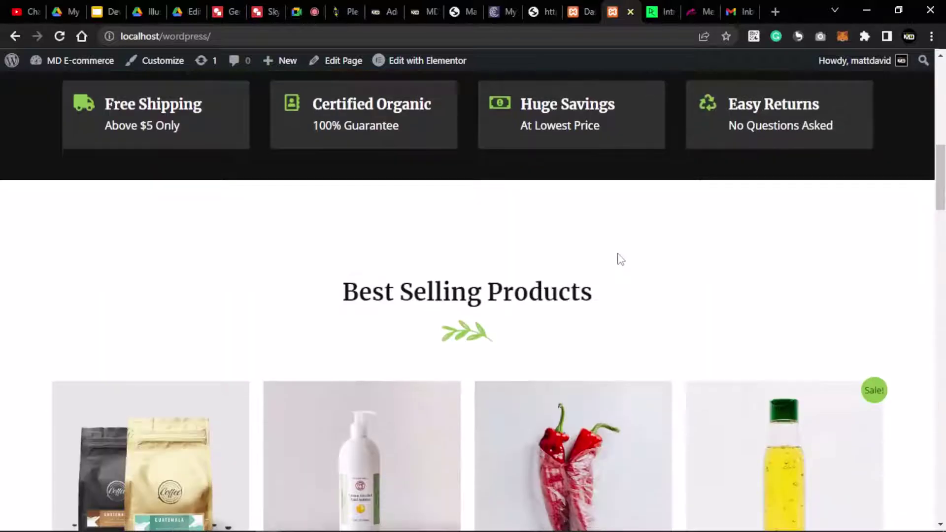
{"action": "scroll", "coordinate": [623, 254], "scroll_direction": "down", "scroll_amount": 7}
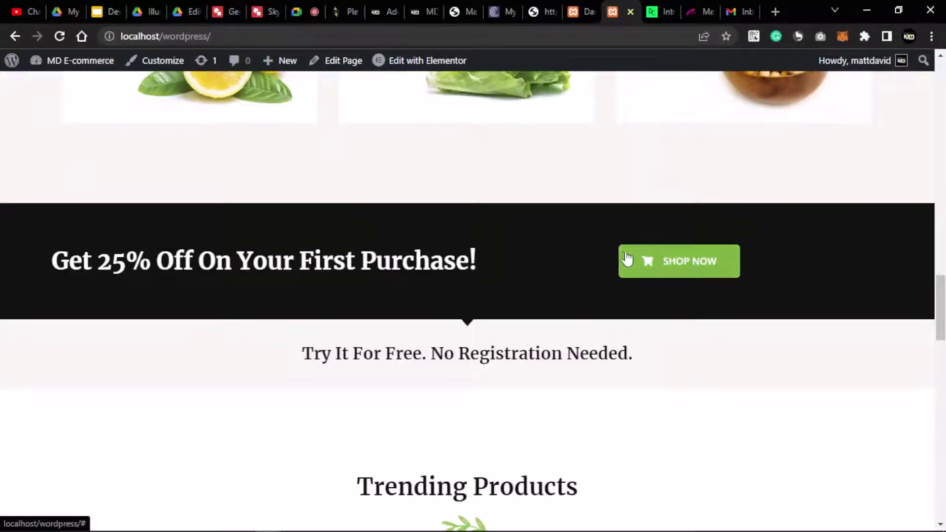
{"action": "scroll", "coordinate": [628, 256], "scroll_direction": "down", "scroll_amount": 6}
{"action": "scroll", "coordinate": [629, 255], "scroll_direction": "up", "scroll_amount": 3}
{"action": "scroll", "coordinate": [630, 255], "scroll_direction": "down", "scroll_amount": 5}
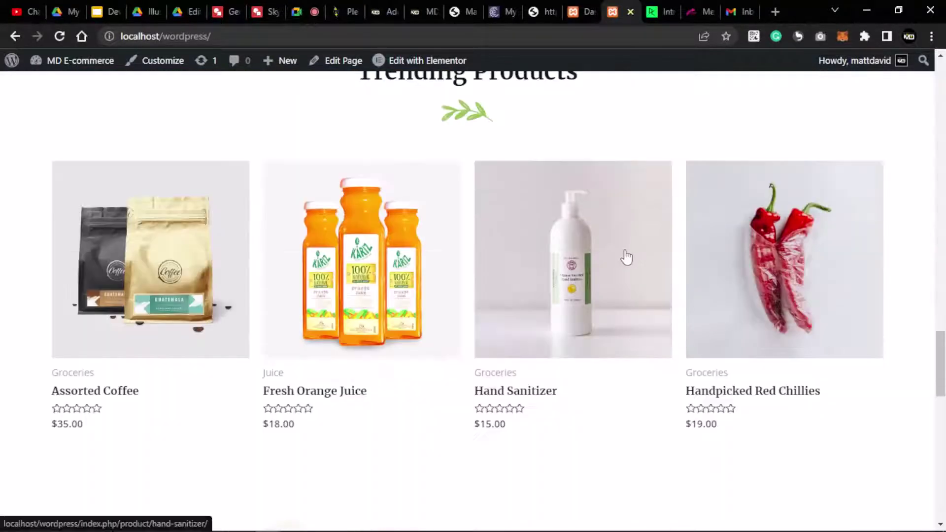
{"action": "scroll", "coordinate": [626, 257], "scroll_direction": "up", "scroll_amount": 10}
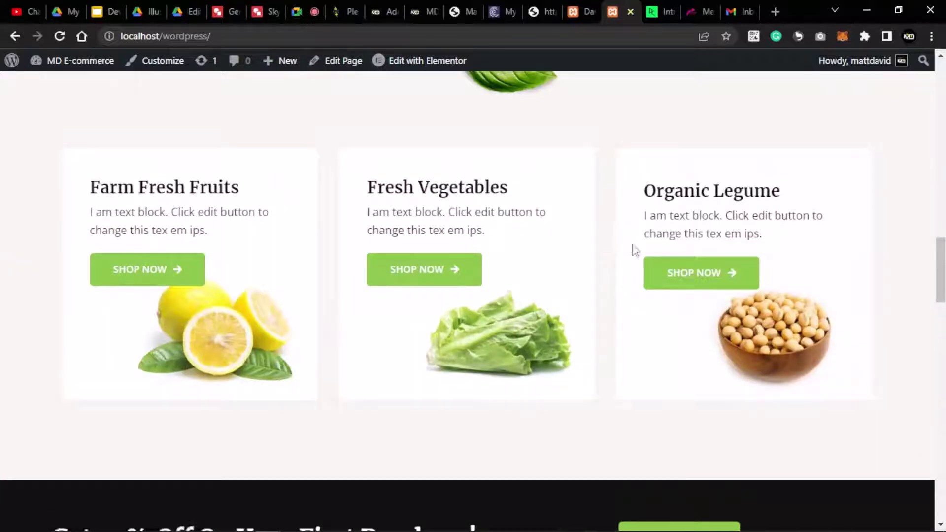
{"action": "scroll", "coordinate": [633, 250], "scroll_direction": "up", "scroll_amount": 4}
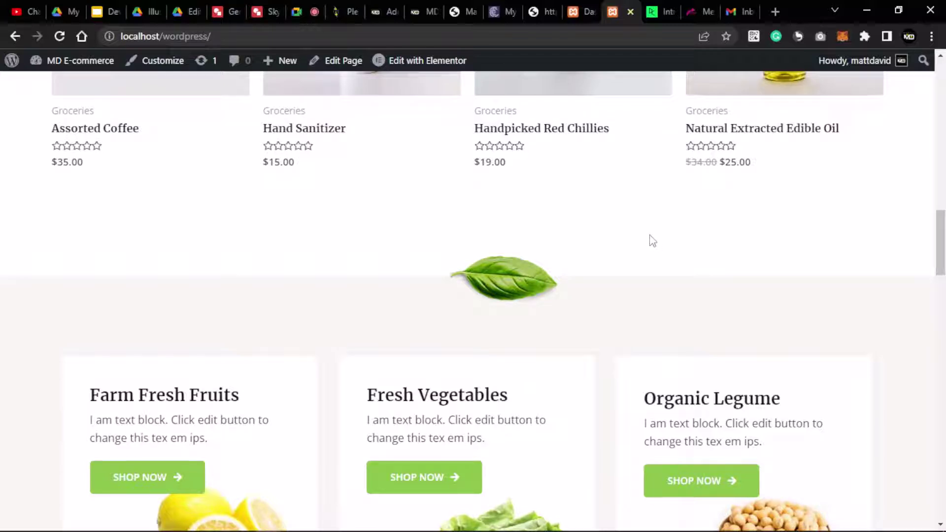
{"action": "left_click", "coordinate": [408, 13]}
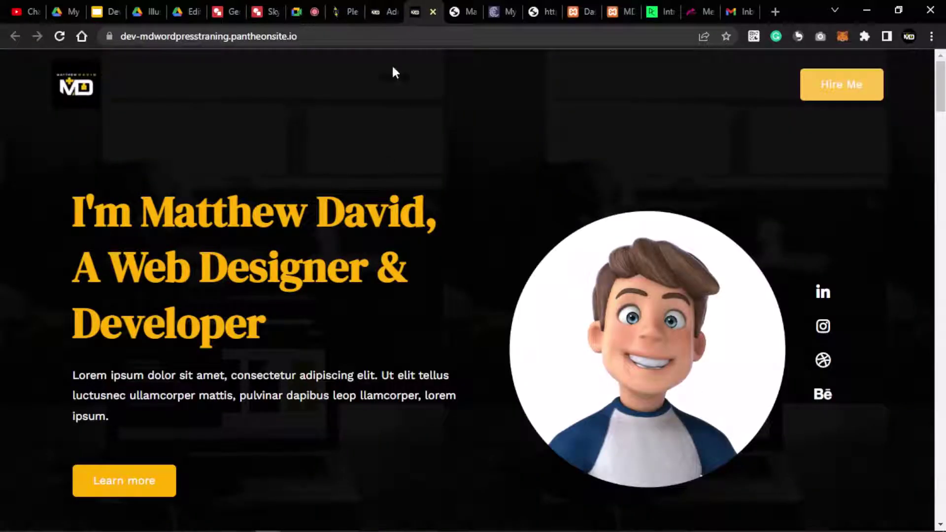
{"action": "left_click", "coordinate": [376, 15]}
{"action": "scroll", "coordinate": [334, 182], "scroll_direction": "down", "scroll_amount": 3}
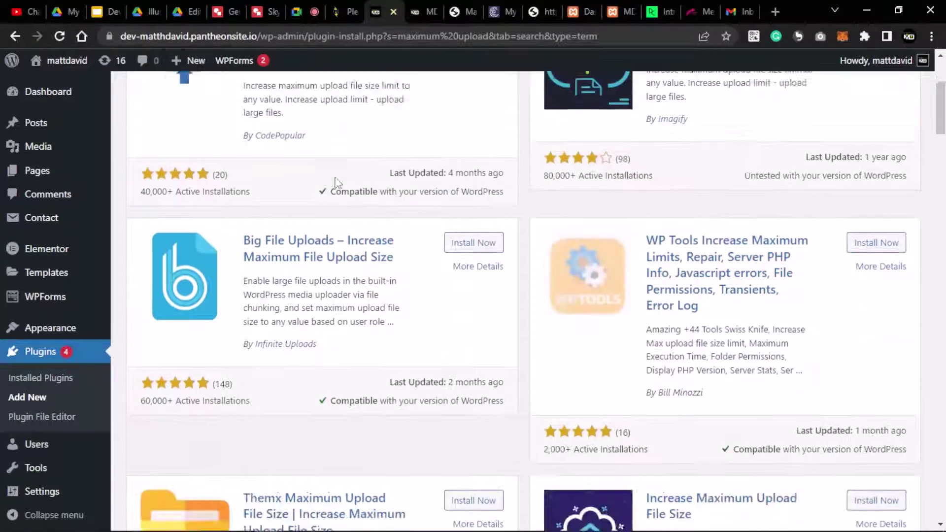
{"action": "scroll", "coordinate": [315, 128], "scroll_direction": "up", "scroll_amount": 3}
{"action": "left_click", "coordinate": [200, 36]}
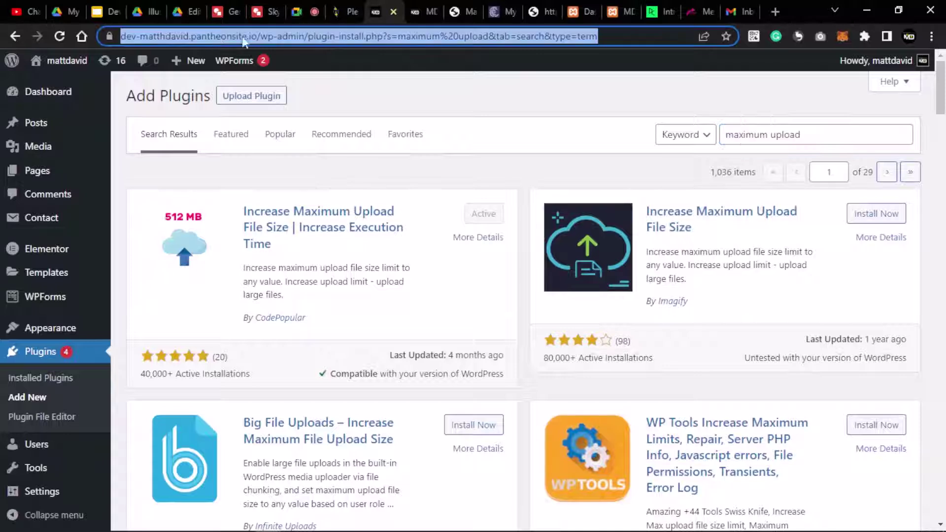
{"action": "left_click", "coordinate": [619, 12]}
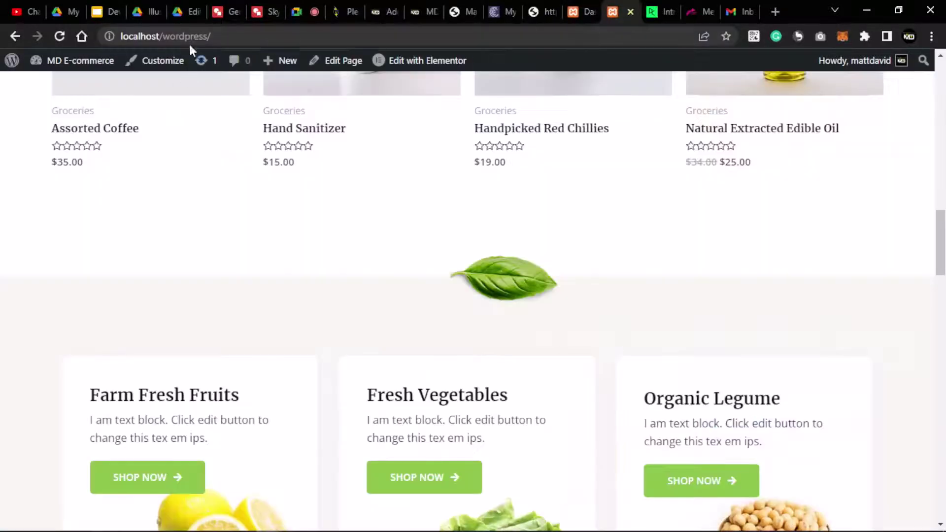
{"action": "left_click", "coordinate": [236, 38]}
{"action": "left_click", "coordinate": [212, 37]}
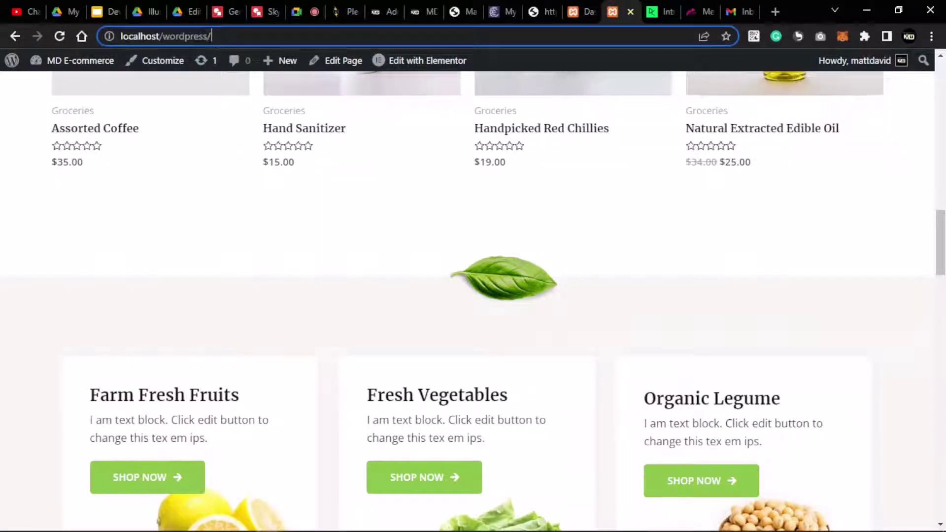
{"action": "left_click_drag", "start_coordinate": [119, 36], "coordinate": [213, 38]}
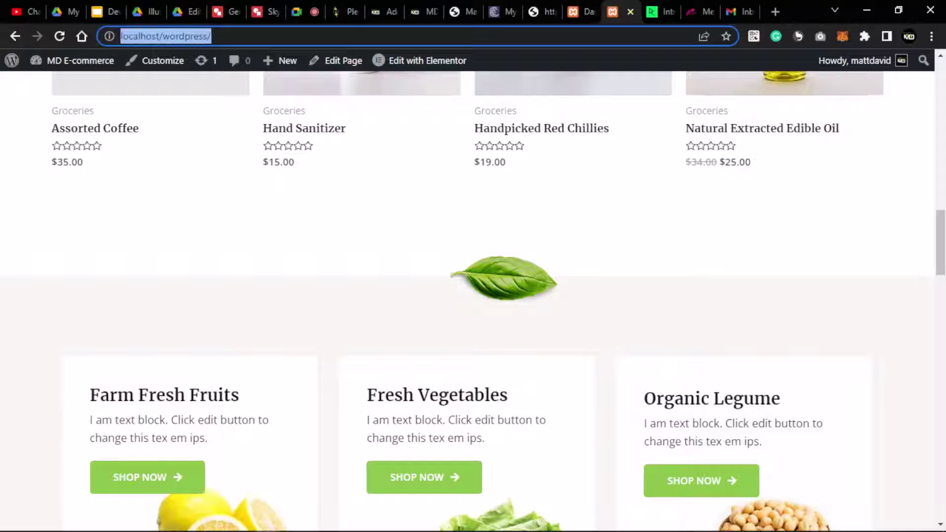
{"action": "left_click", "coordinate": [380, 14]}
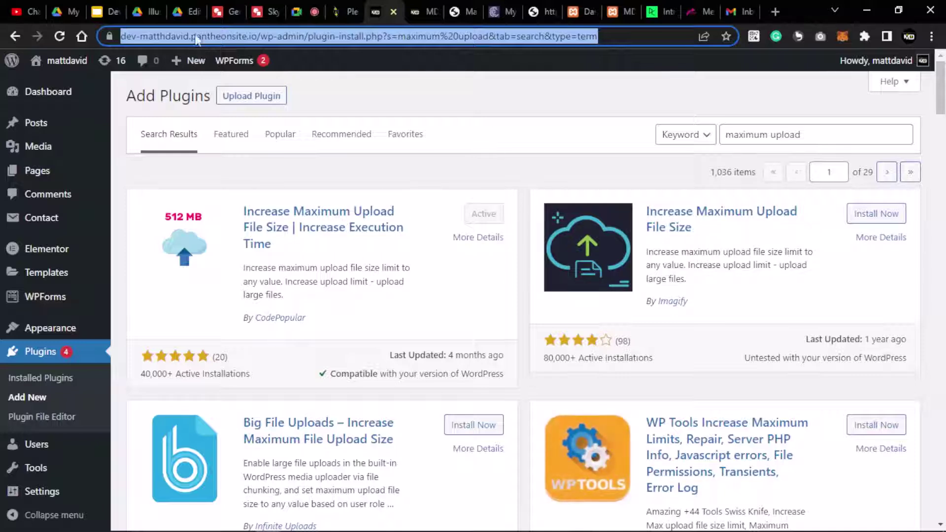
{"action": "left_click", "coordinate": [233, 36]}
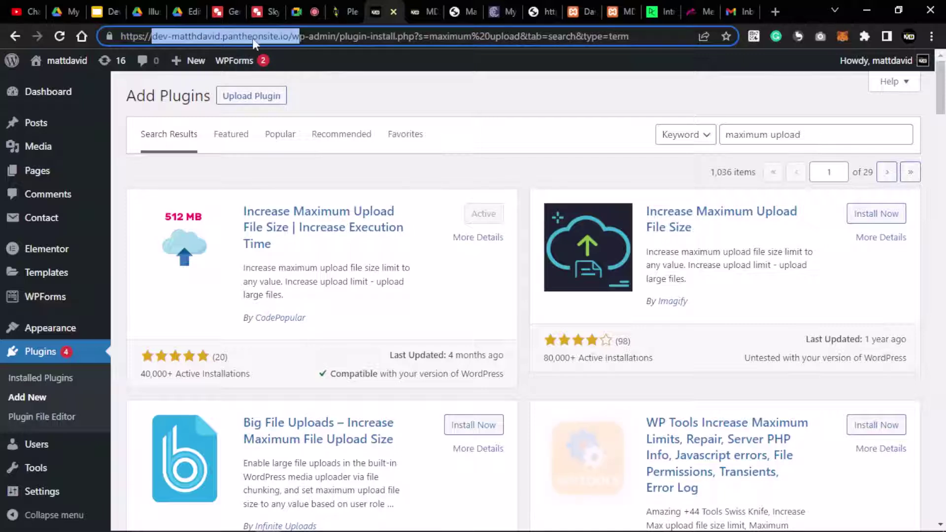
{"action": "left_click", "coordinate": [471, 133]}
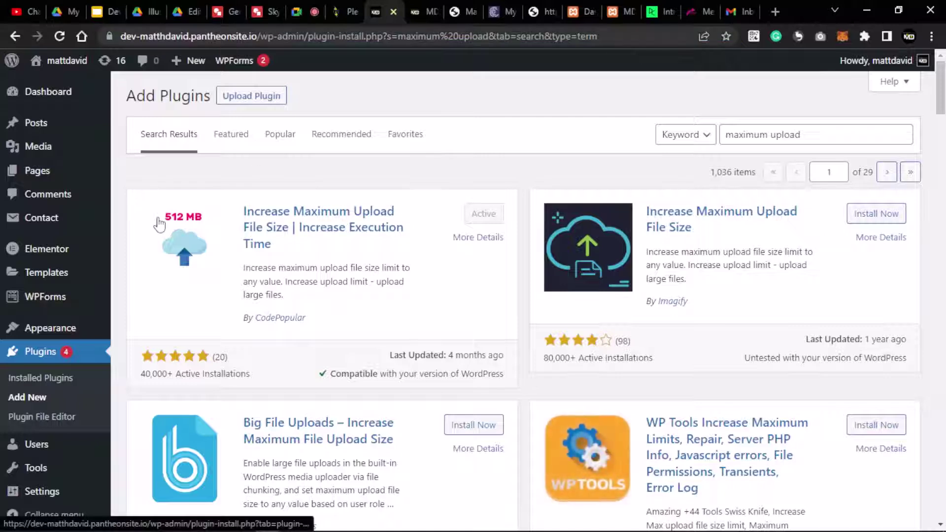
{"action": "mouse_move", "coordinate": [44, 305]}
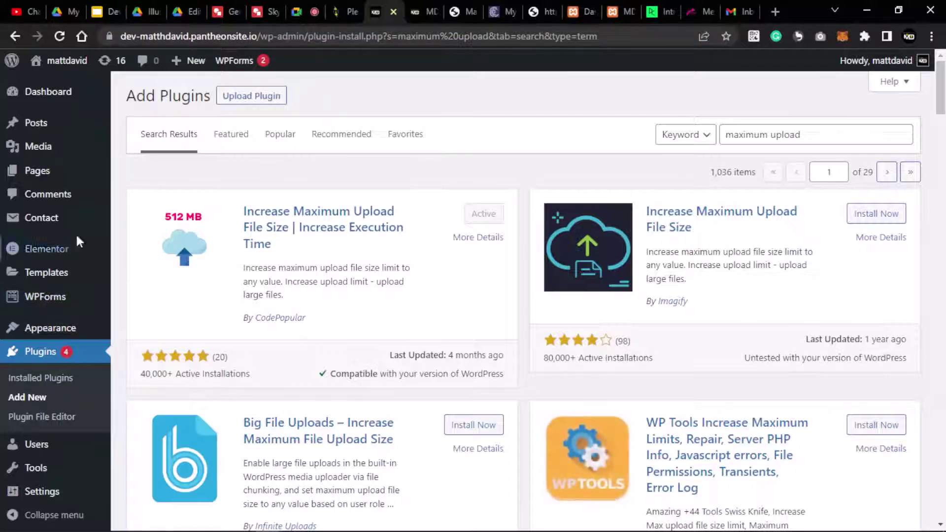
{"action": "scroll", "coordinate": [40, 370], "scroll_direction": "down", "scroll_amount": 3}
{"action": "mouse_move", "coordinate": [49, 323]}
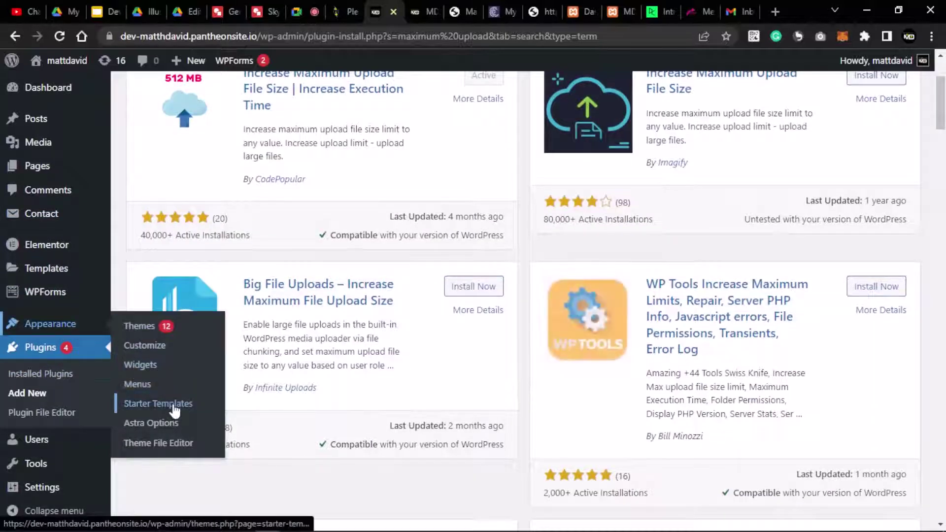
Open Appearance > Starter Templates and filter the library to the E-Commerce category
{"action": "left_click", "coordinate": [145, 404]}
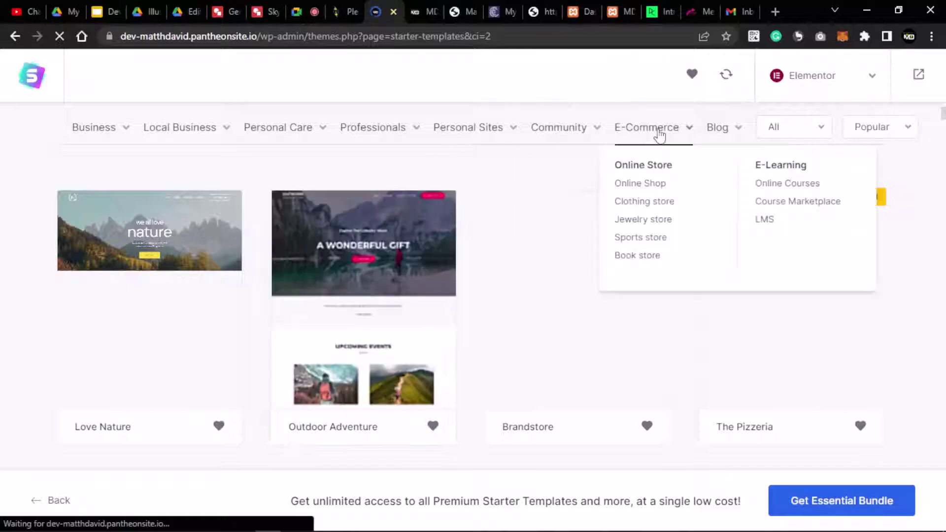
{"action": "left_click", "coordinate": [658, 135]}
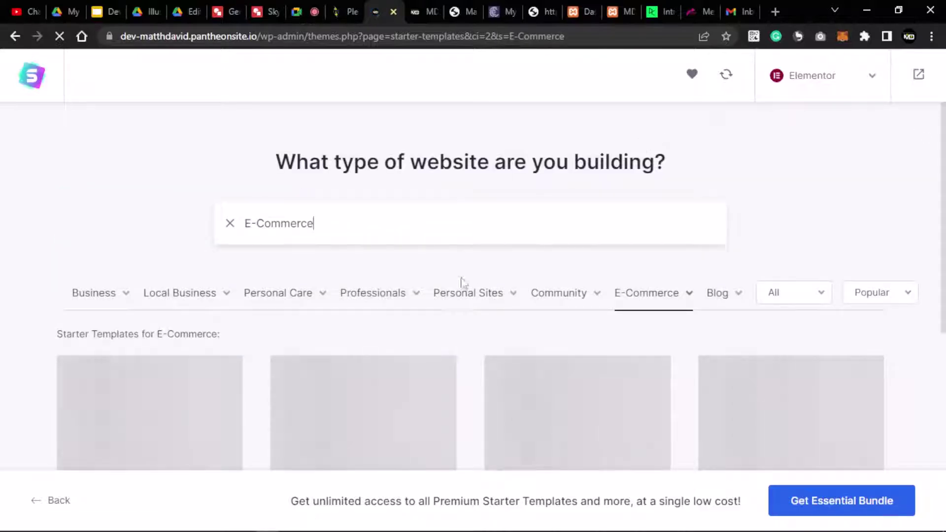
{"action": "scroll", "coordinate": [294, 277], "scroll_direction": "down", "scroll_amount": 5}
{"action": "scroll", "coordinate": [293, 275], "scroll_direction": "up", "scroll_amount": 4}
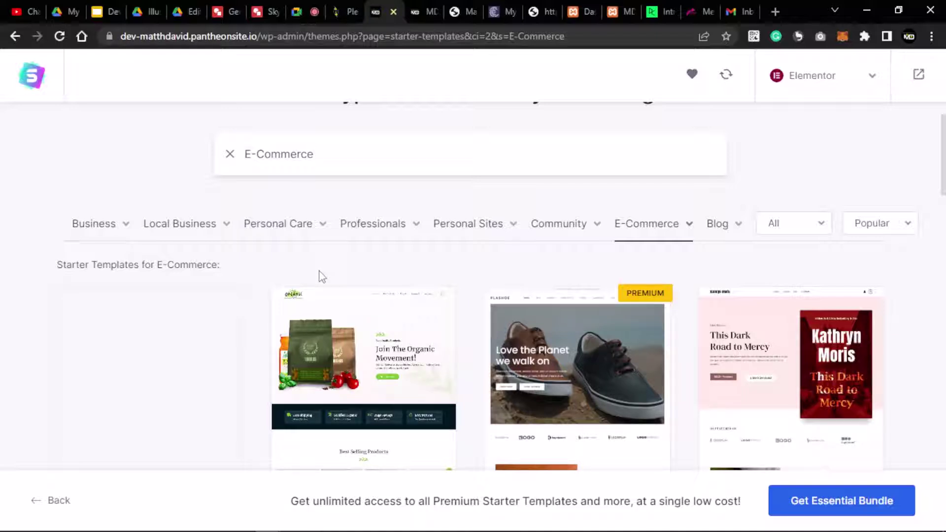
{"action": "scroll", "coordinate": [458, 308], "scroll_direction": "down", "scroll_amount": 8}
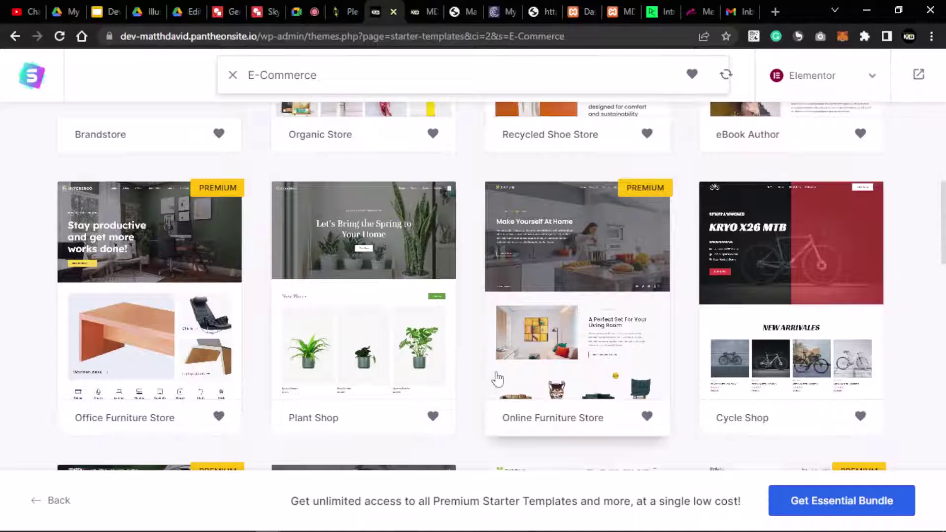
{"action": "scroll", "coordinate": [355, 371], "scroll_direction": "down", "scroll_amount": 5}
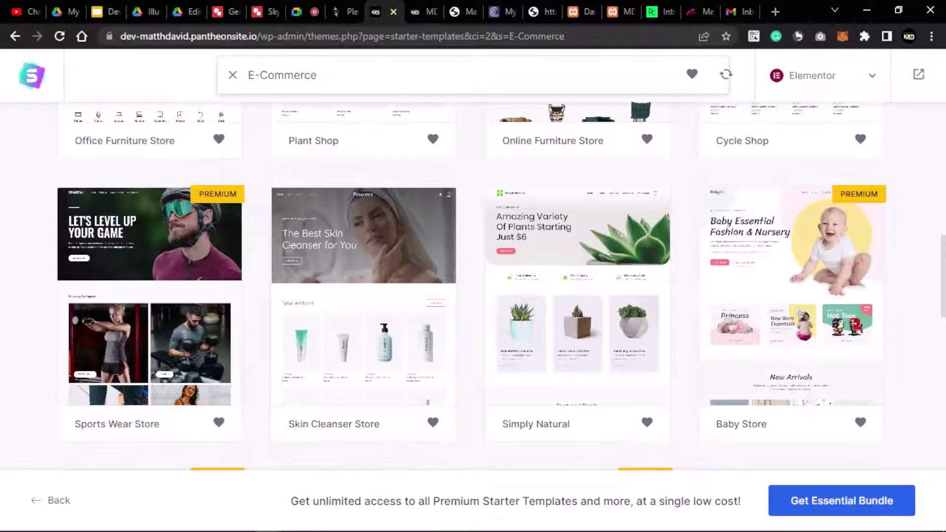
Browse the E-Commerce templates, including Organic Store, Brandstore and Recycled Shoe Store
{"action": "left_click", "coordinate": [303, 11]}
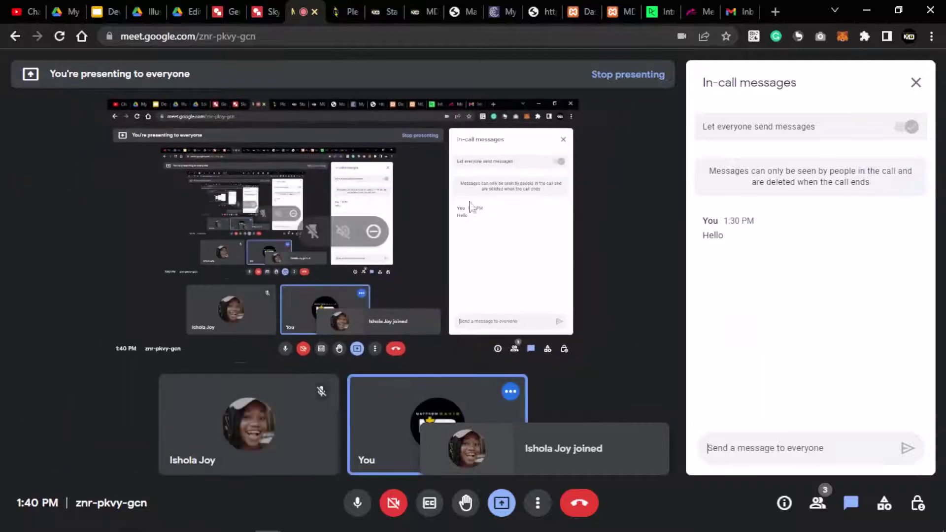
{"action": "left_click", "coordinate": [392, 11]}
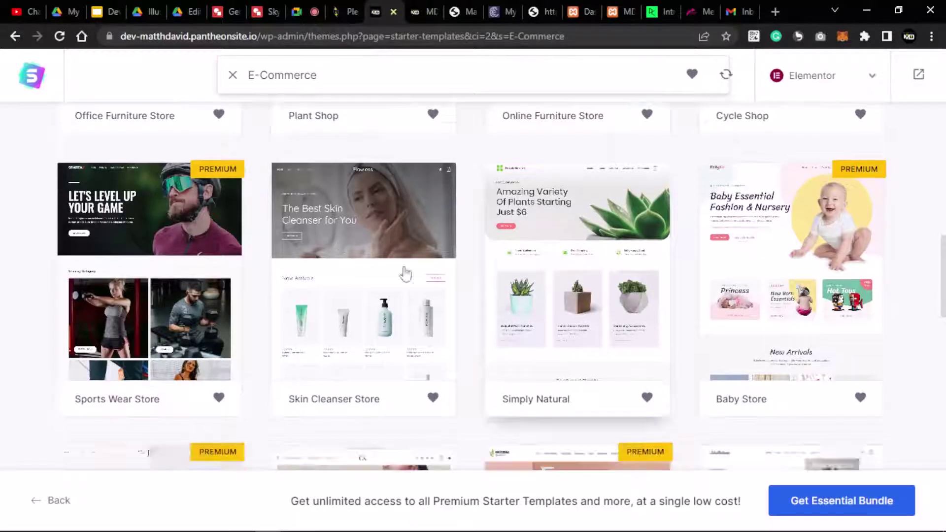
{"action": "scroll", "coordinate": [919, 304], "scroll_direction": "up", "scroll_amount": 5}
{"action": "scroll", "coordinate": [449, 266], "scroll_direction": "up", "scroll_amount": 10}
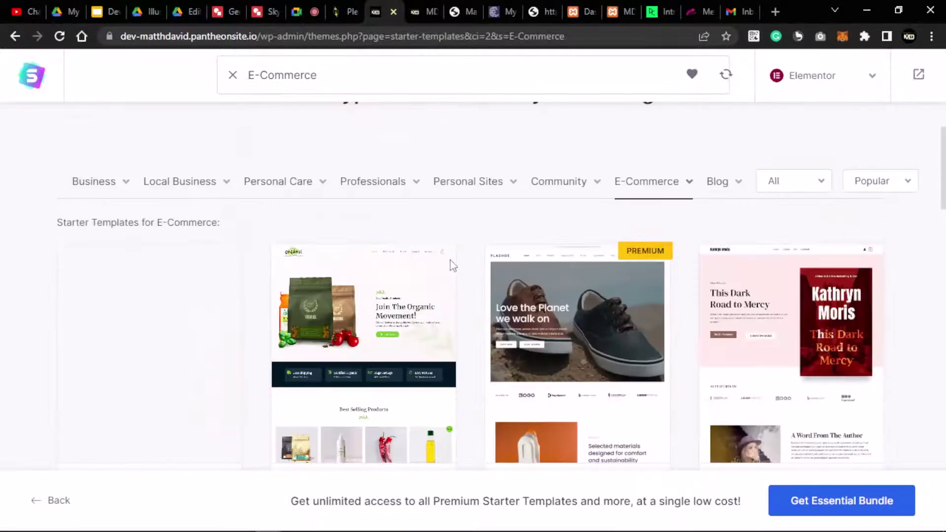
{"action": "mouse_move", "coordinate": [358, 355]}
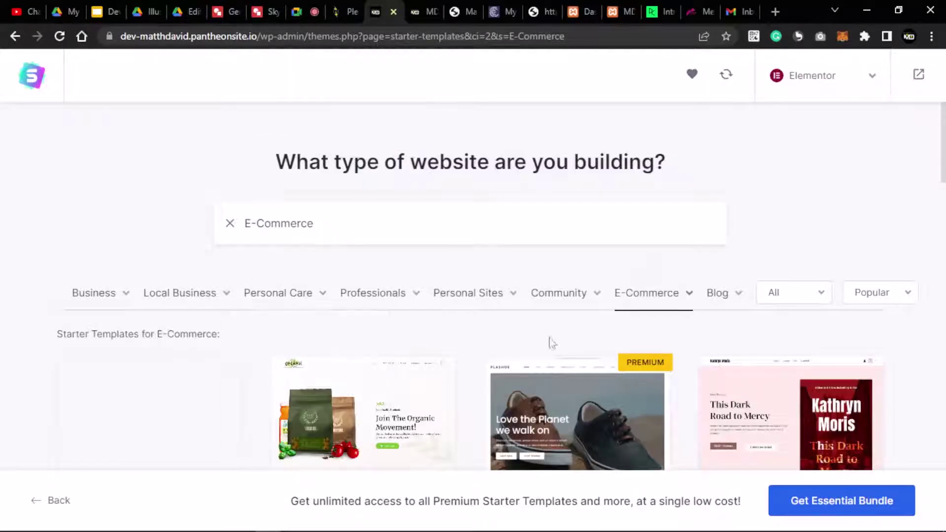
{"action": "scroll", "coordinate": [640, 352], "scroll_direction": "down", "scroll_amount": 8}
{"action": "scroll", "coordinate": [446, 334], "scroll_direction": "up", "scroll_amount": 8}
{"action": "scroll", "coordinate": [438, 332], "scroll_direction": "down", "scroll_amount": 10}
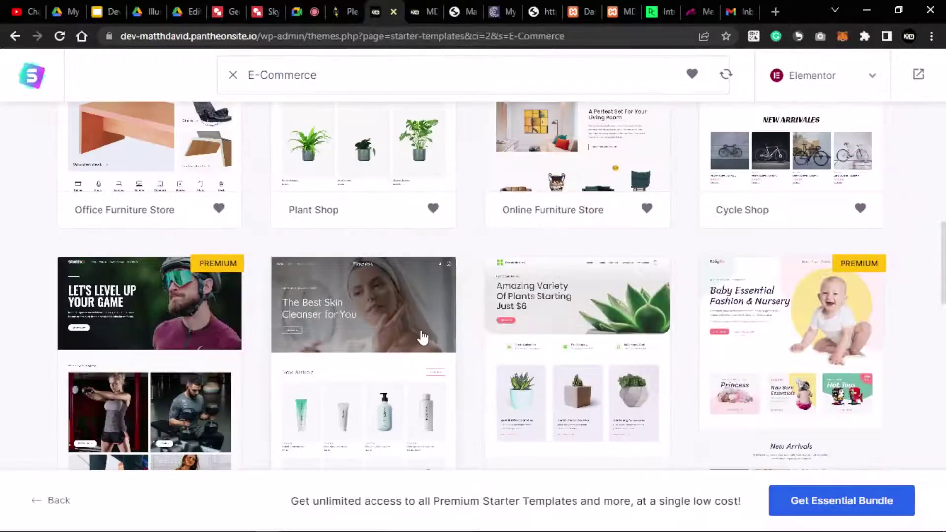
{"action": "scroll", "coordinate": [424, 337], "scroll_direction": "down", "scroll_amount": 3}
{"action": "scroll", "coordinate": [423, 335], "scroll_direction": "down", "scroll_amount": 10}
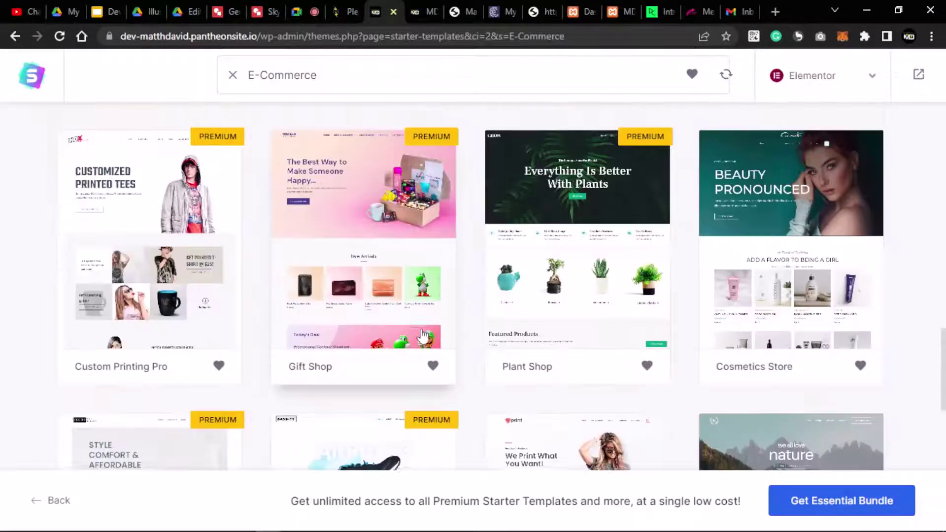
{"action": "scroll", "coordinate": [422, 333], "scroll_direction": "up", "scroll_amount": 7}
{"action": "scroll", "coordinate": [422, 333], "scroll_direction": "up", "scroll_amount": 10}
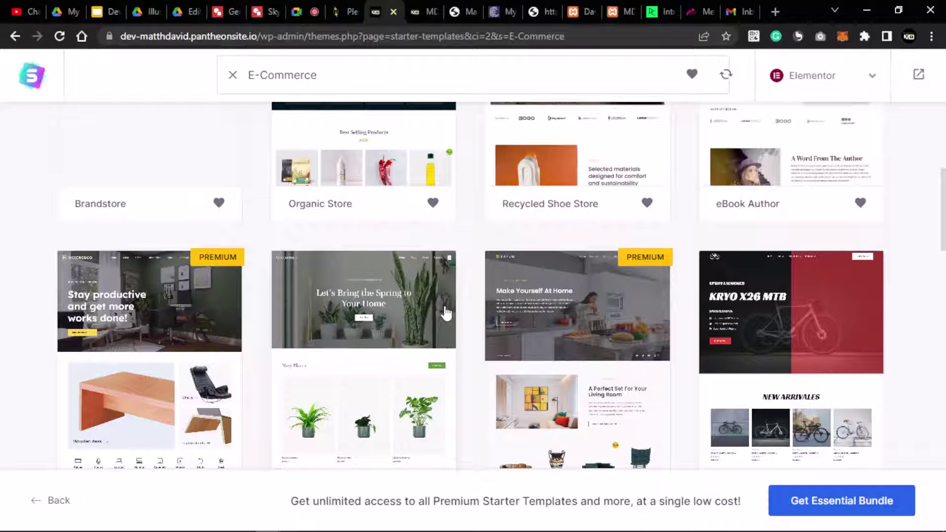
{"action": "scroll", "coordinate": [445, 313], "scroll_direction": "up", "scroll_amount": 4}
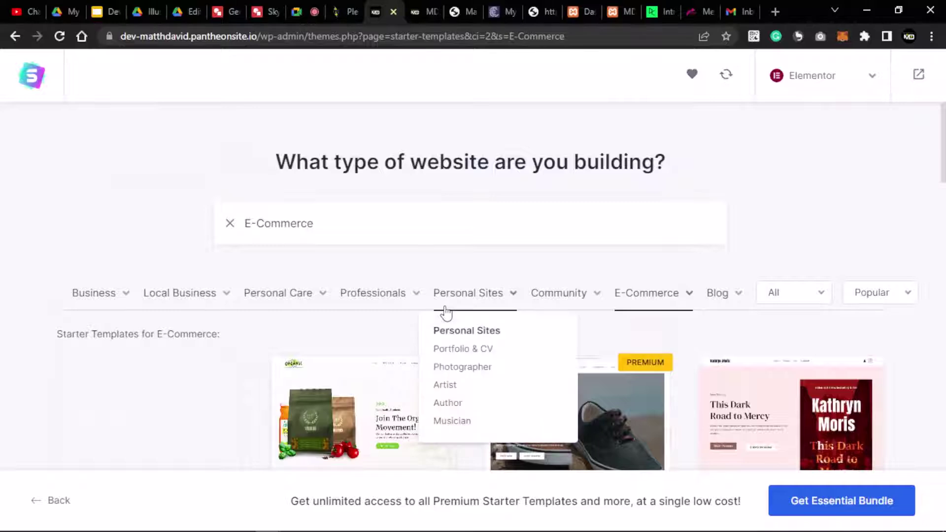
{"action": "scroll", "coordinate": [445, 313], "scroll_direction": "down", "scroll_amount": 8}
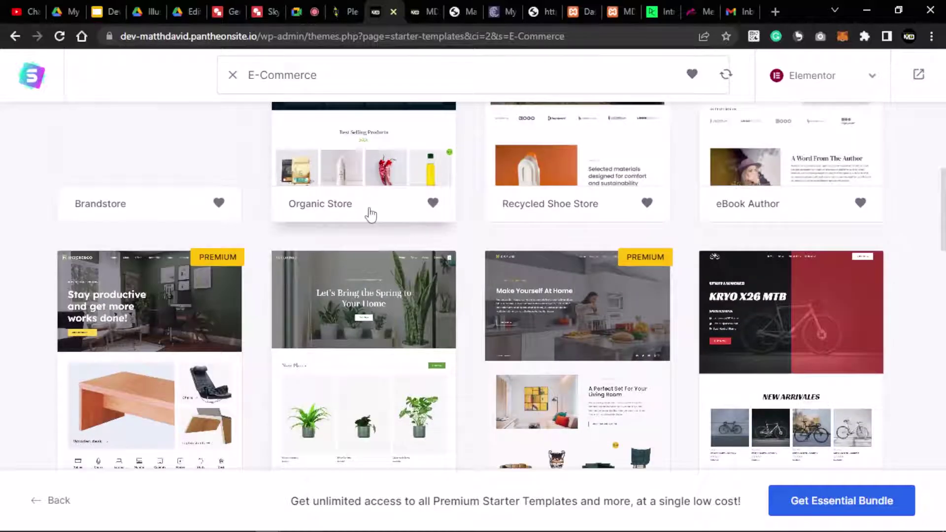
{"action": "scroll", "coordinate": [363, 223], "scroll_direction": "up", "scroll_amount": 4}
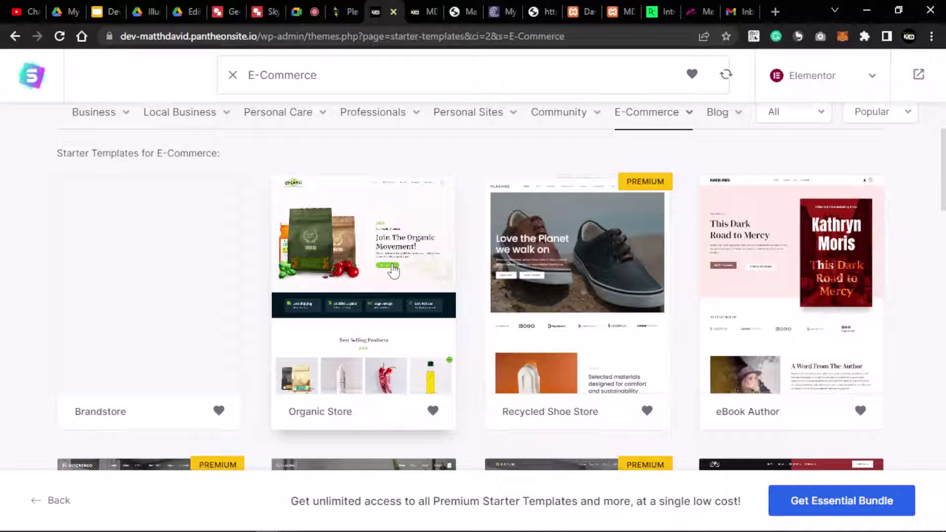
{"action": "left_click", "coordinate": [392, 270]}
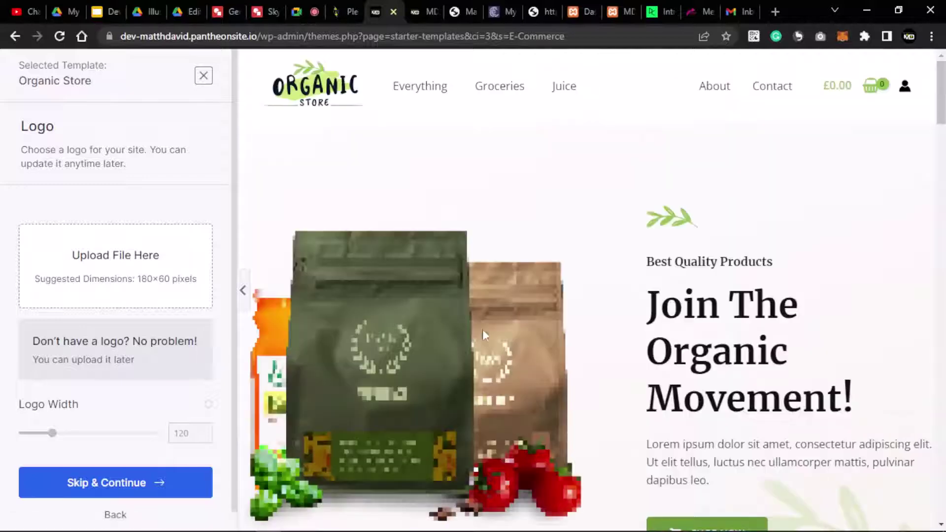
{"action": "scroll", "coordinate": [487, 333], "scroll_direction": "down", "scroll_amount": 10}
{"action": "scroll", "coordinate": [491, 335], "scroll_direction": "down", "scroll_amount": 6}
{"action": "scroll", "coordinate": [487, 333], "scroll_direction": "up", "scroll_amount": 3}
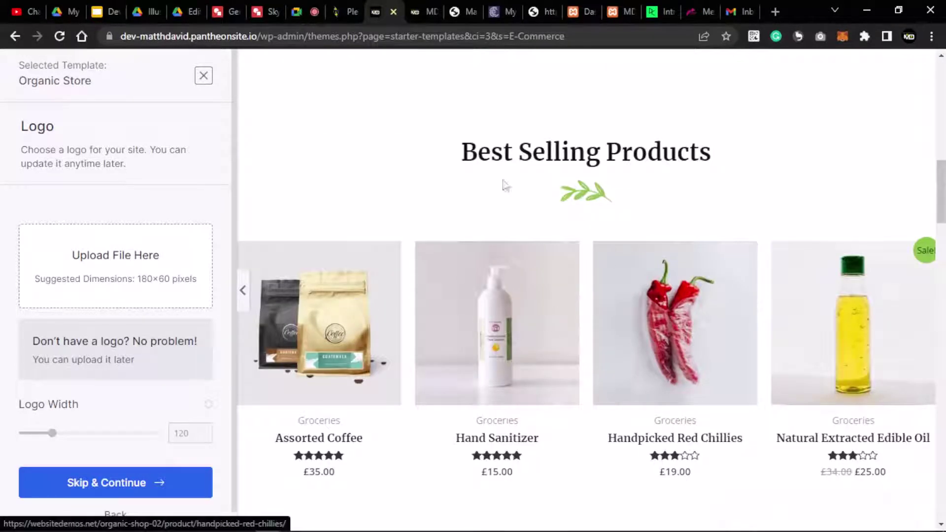
{"action": "scroll", "coordinate": [627, 205], "scroll_direction": "up", "scroll_amount": 10}
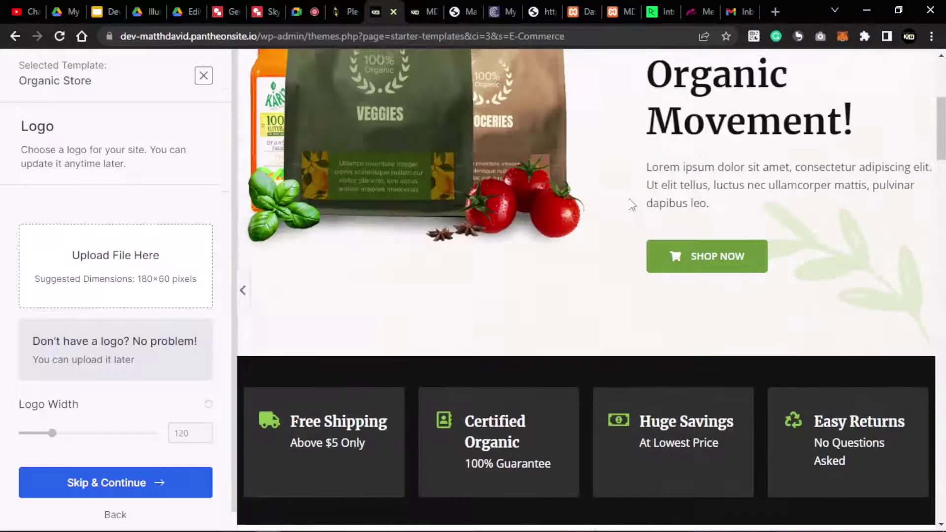
{"action": "scroll", "coordinate": [623, 246], "scroll_direction": "down", "scroll_amount": 10}
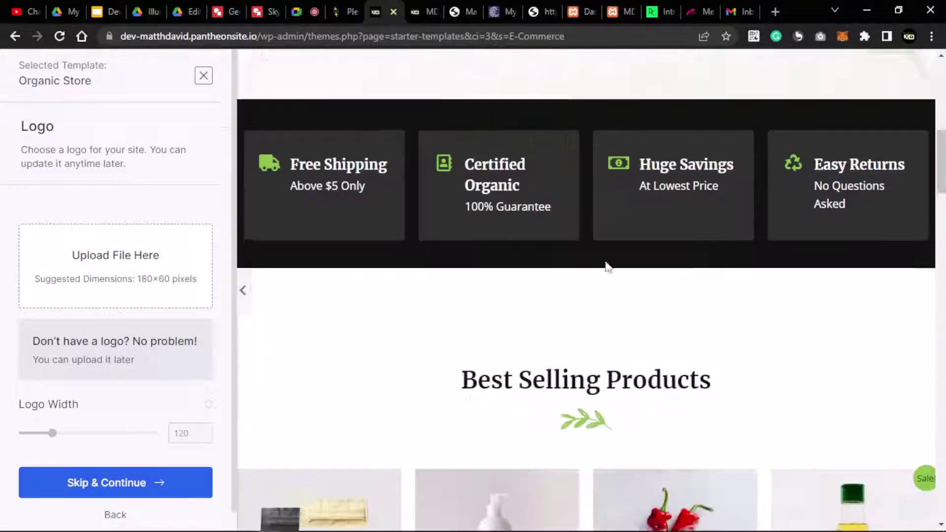
{"action": "scroll", "coordinate": [577, 249], "scroll_direction": "down", "scroll_amount": 7}
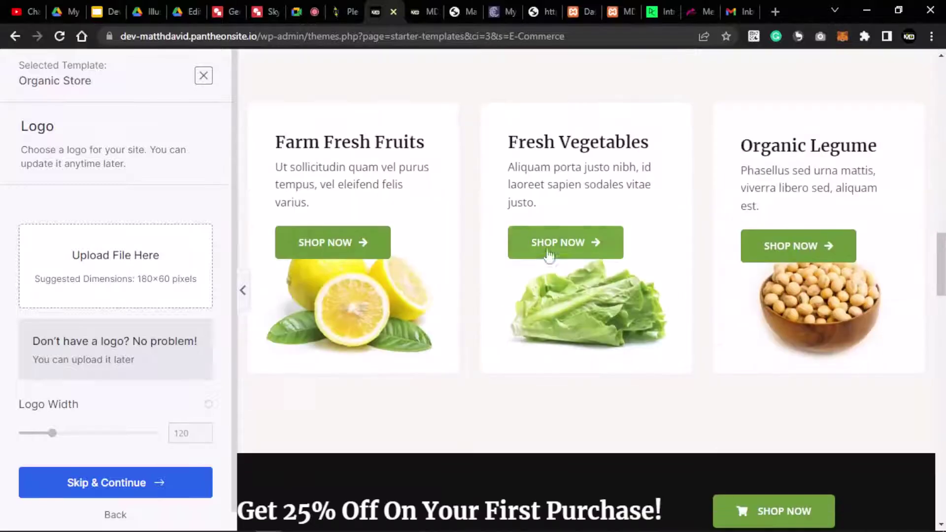
{"action": "scroll", "coordinate": [603, 243], "scroll_direction": "down", "scroll_amount": 5}
{"action": "scroll", "coordinate": [544, 232], "scroll_direction": "down", "scroll_amount": 5}
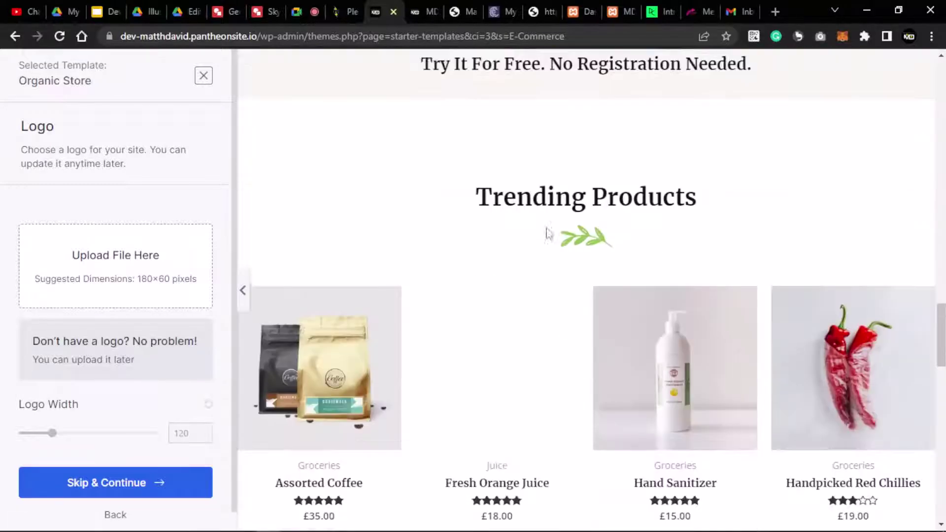
{"action": "scroll", "coordinate": [597, 217], "scroll_direction": "up", "scroll_amount": 6}
{"action": "scroll", "coordinate": [634, 202], "scroll_direction": "up", "scroll_amount": 6}
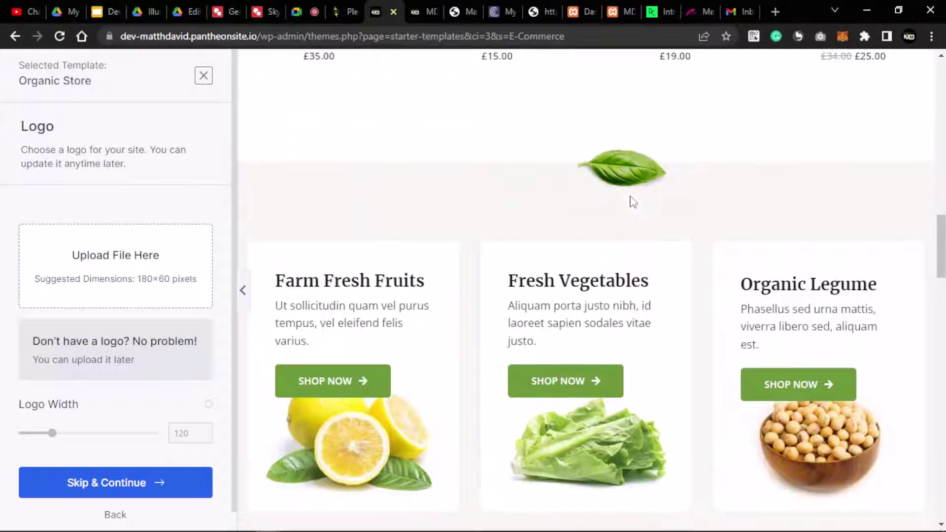
{"action": "scroll", "coordinate": [628, 199], "scroll_direction": "down", "scroll_amount": 10}
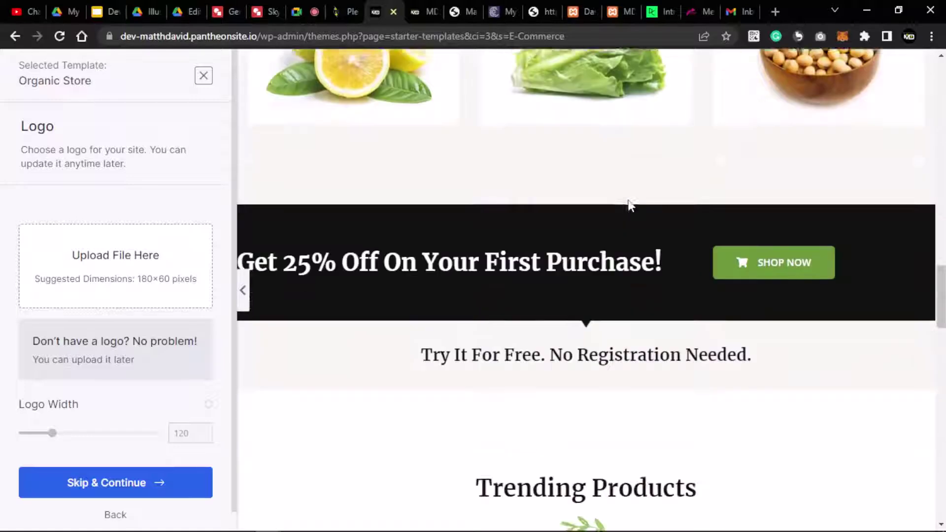
{"action": "scroll", "coordinate": [624, 210], "scroll_direction": "down", "scroll_amount": 2}
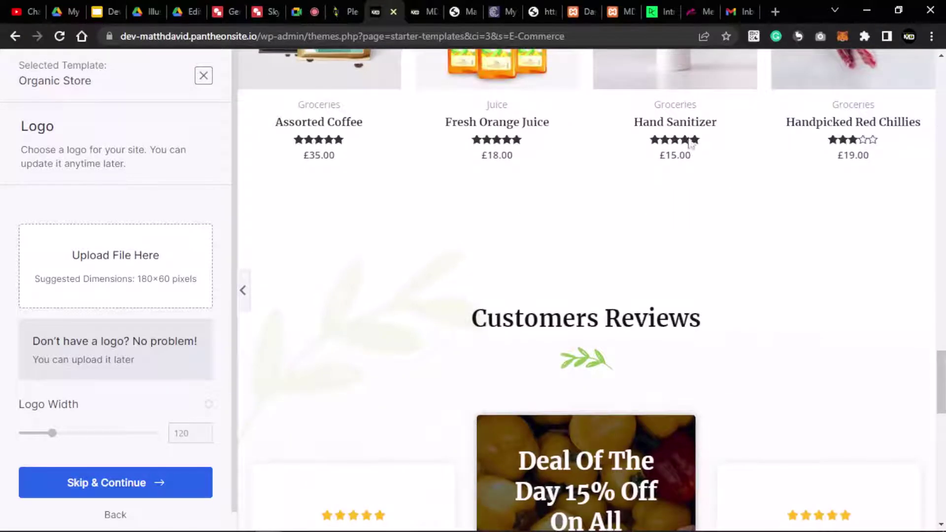
{"action": "scroll", "coordinate": [742, 227], "scroll_direction": "up", "scroll_amount": 4}
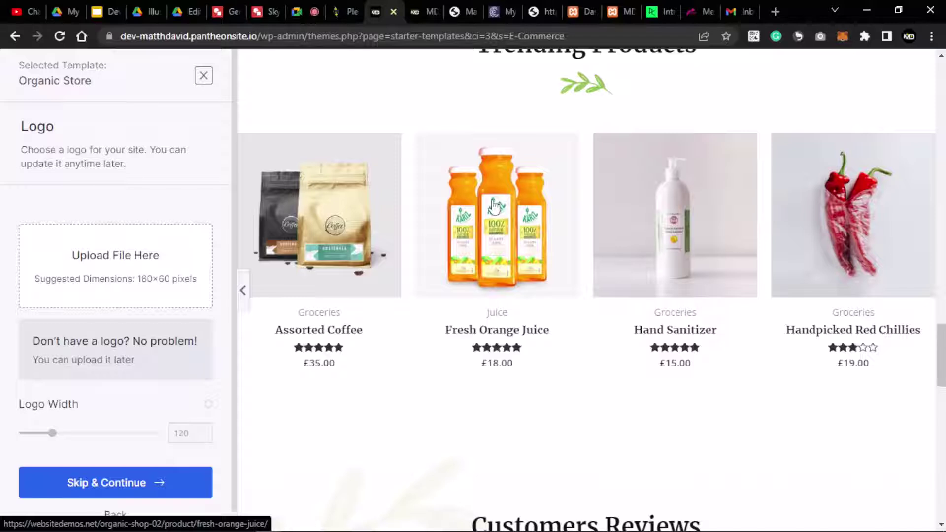
{"action": "scroll", "coordinate": [495, 207], "scroll_direction": "up", "scroll_amount": 1}
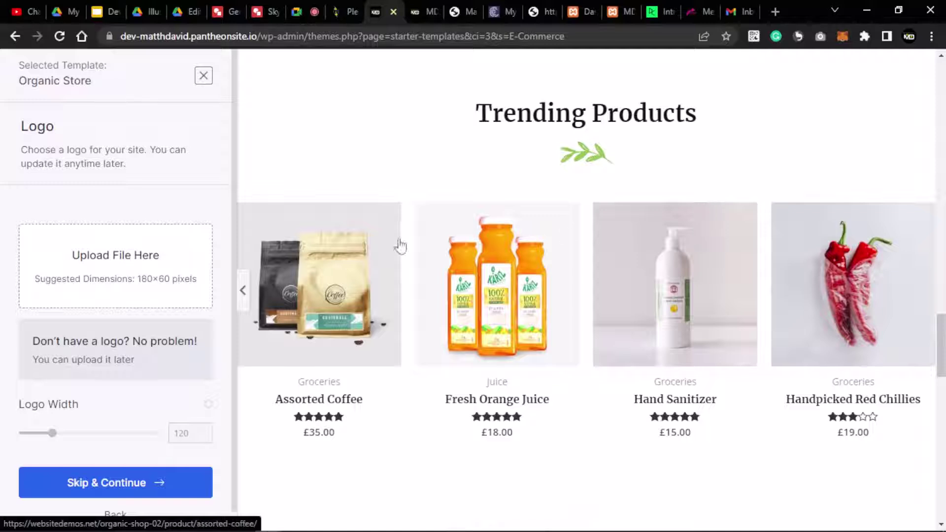
{"action": "scroll", "coordinate": [93, 298], "scroll_direction": "down", "scroll_amount": 1}
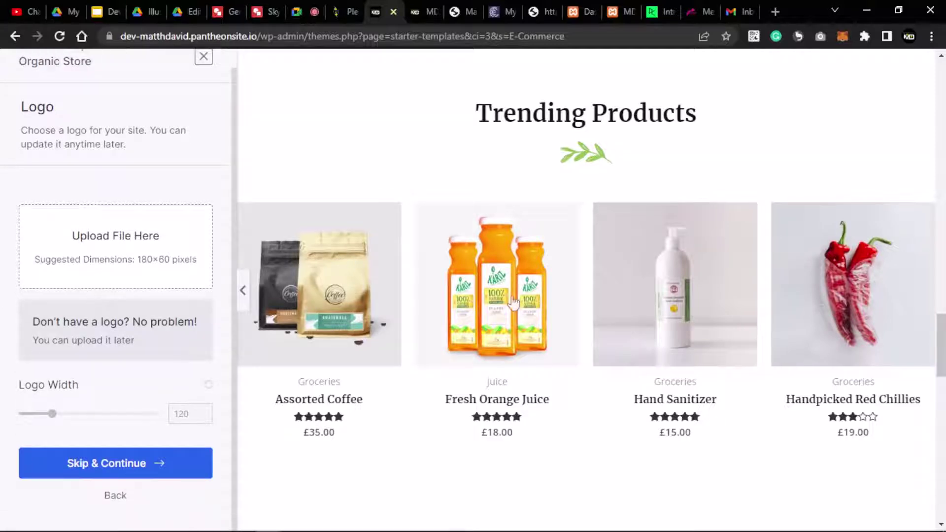
Skip adding a site logo and keep the template's default colours and fonts
{"action": "left_click", "coordinate": [133, 465]}
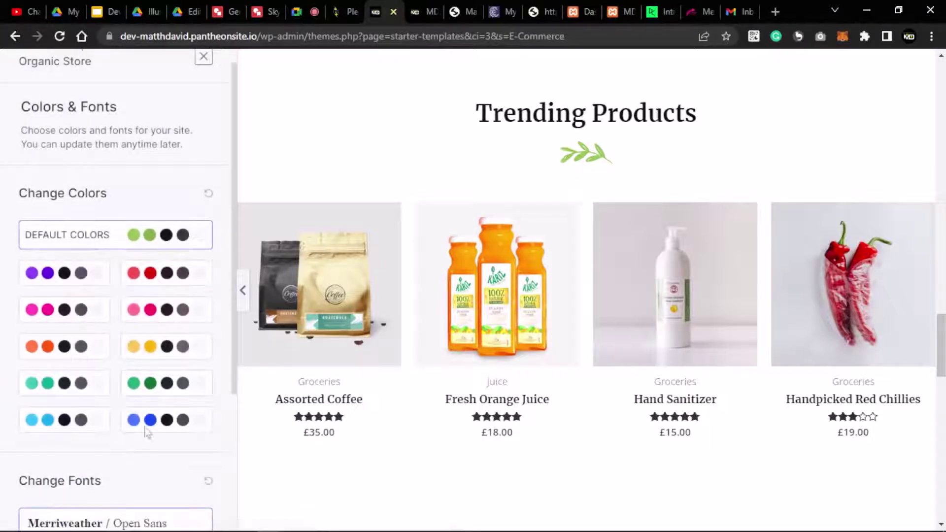
{"action": "scroll", "coordinate": [148, 384], "scroll_direction": "down", "scroll_amount": 4}
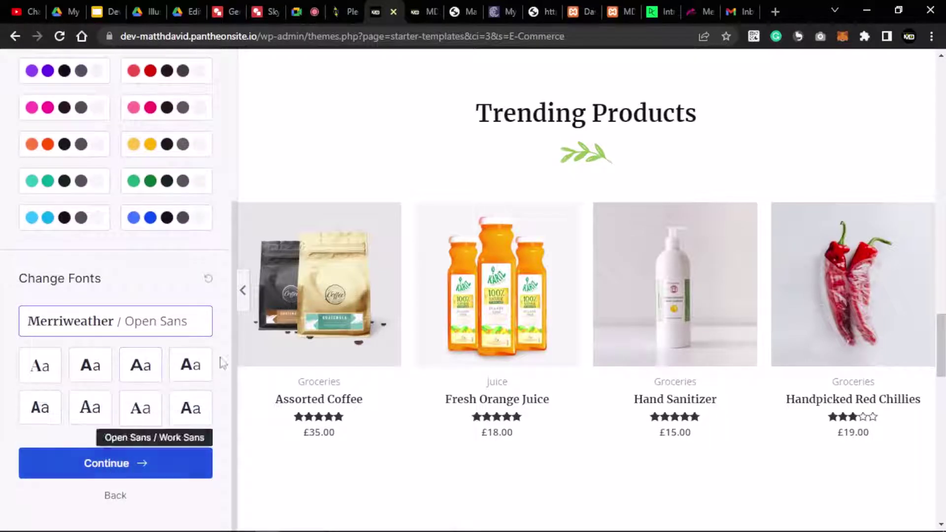
{"action": "left_click", "coordinate": [127, 472]}
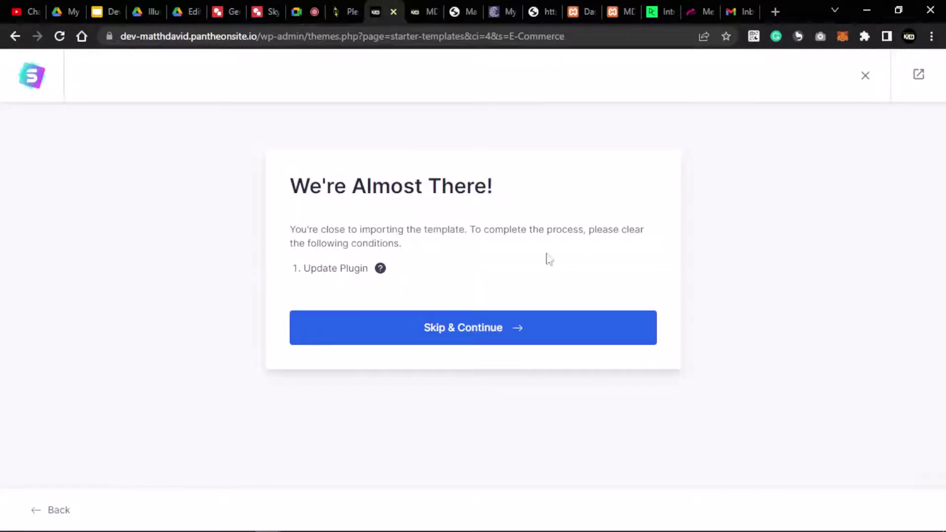
Skip the plugin update and build the Organic Store site with all import options checked
{"action": "left_click", "coordinate": [479, 339]}
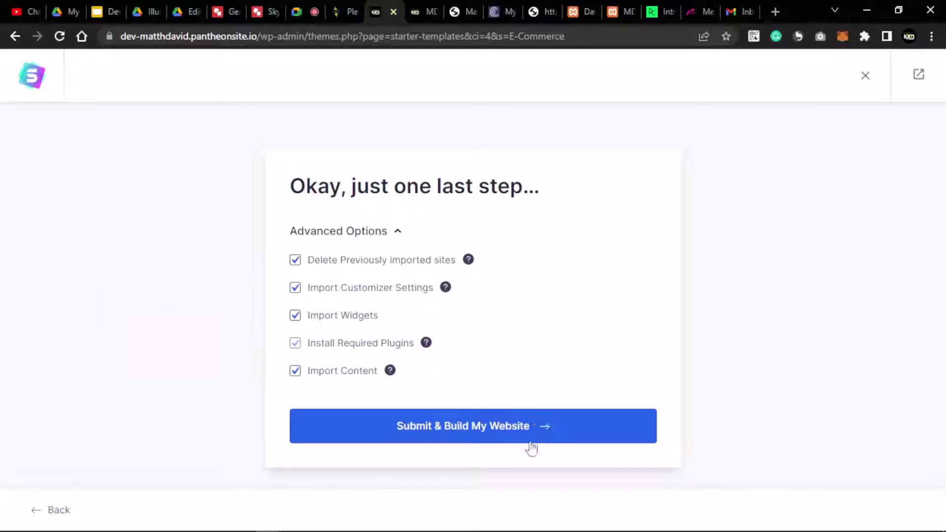
{"action": "left_click", "coordinate": [291, 426]}
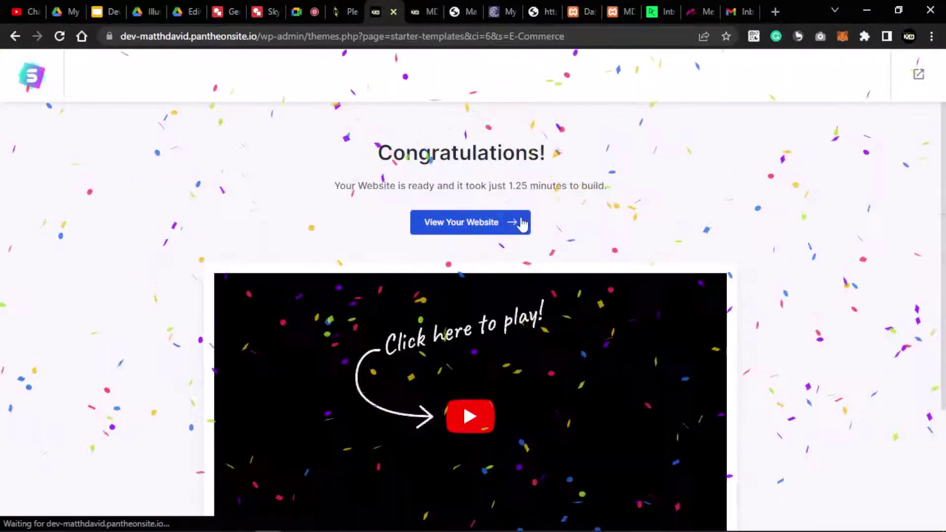
Open the finished website in a new tab and exit the wizard to the dashboard
{"action": "left_click", "coordinate": [469, 224]}
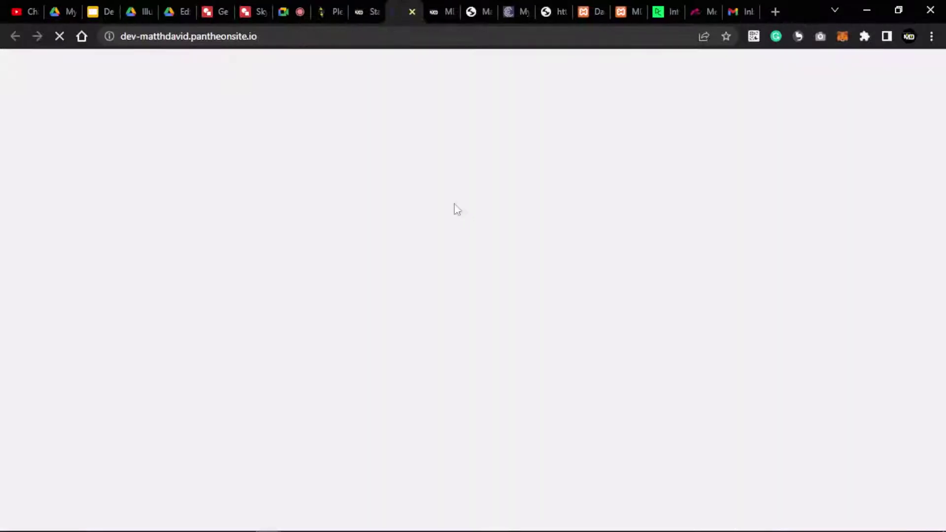
{"action": "left_click", "coordinate": [364, 21]}
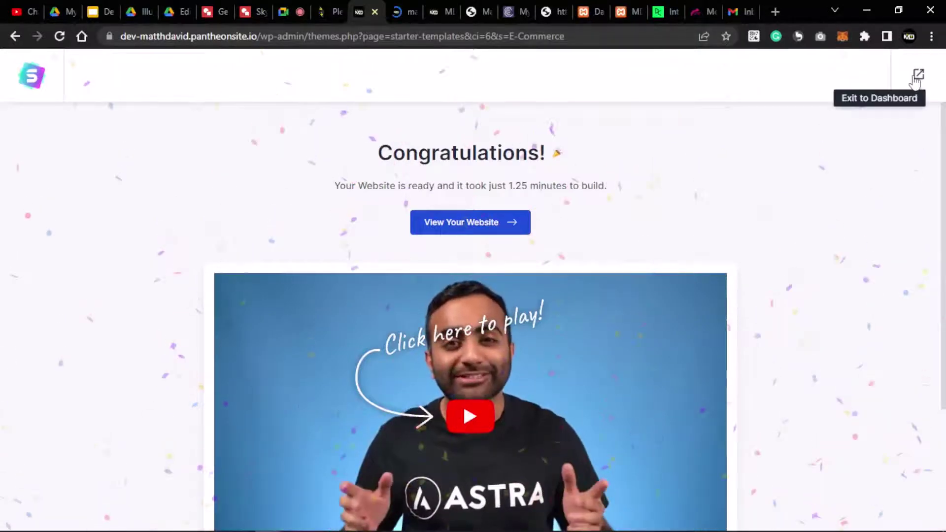
{"action": "left_click", "coordinate": [916, 78]}
Scroll through the newly built Organic Store homepage on the front end
{"action": "left_click", "coordinate": [400, 14]}
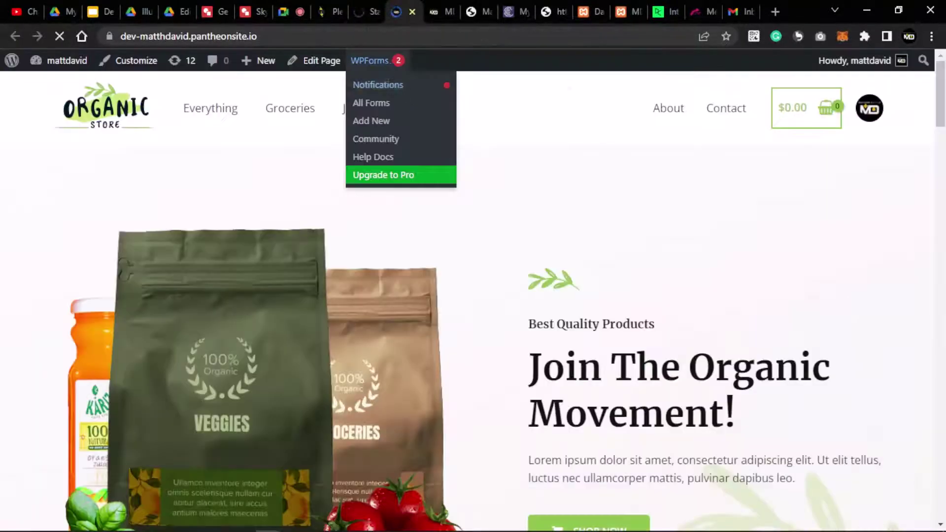
{"action": "scroll", "coordinate": [481, 306], "scroll_direction": "down", "scroll_amount": 10}
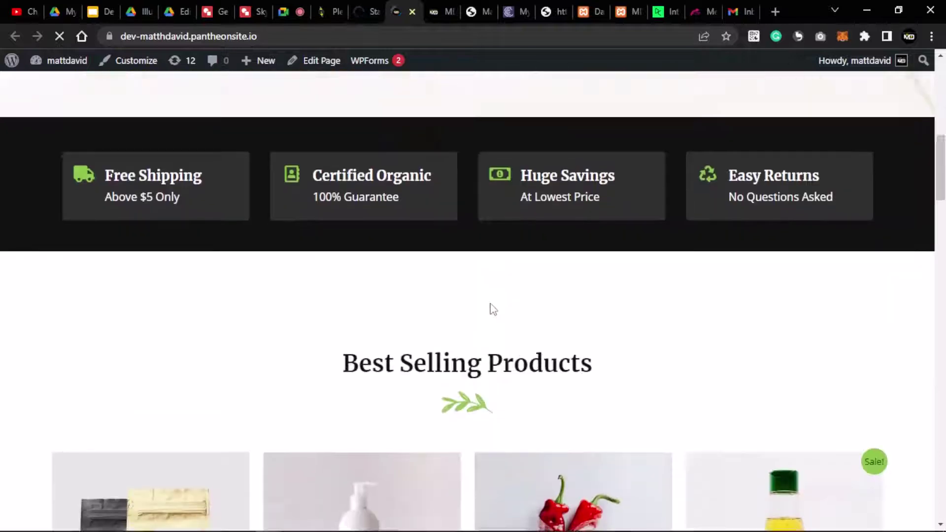
{"action": "scroll", "coordinate": [493, 310], "scroll_direction": "down", "scroll_amount": 20}
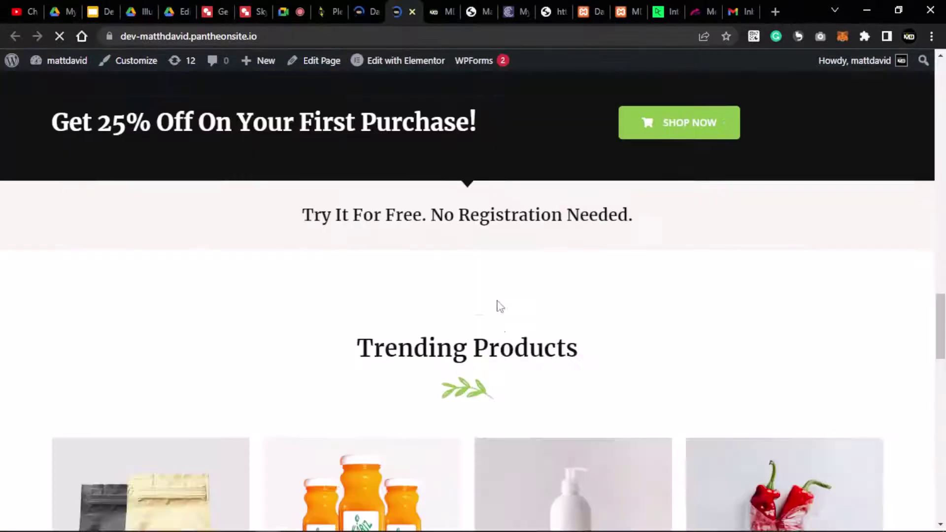
{"action": "scroll", "coordinate": [500, 307], "scroll_direction": "down", "scroll_amount": 15}
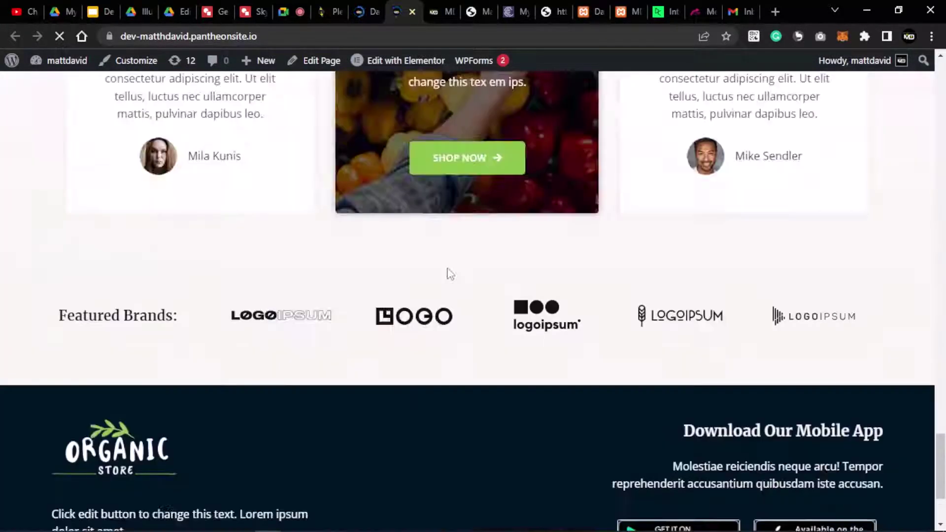
{"action": "scroll", "coordinate": [435, 270], "scroll_direction": "down", "scroll_amount": 3}
{"action": "scroll", "coordinate": [350, 279], "scroll_direction": "up", "scroll_amount": 12}
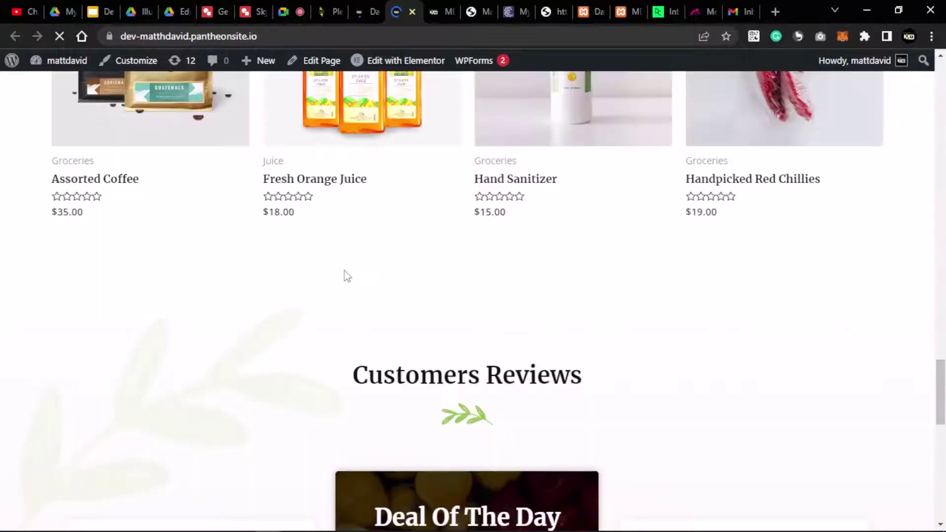
{"action": "scroll", "coordinate": [346, 272], "scroll_direction": "up", "scroll_amount": 12}
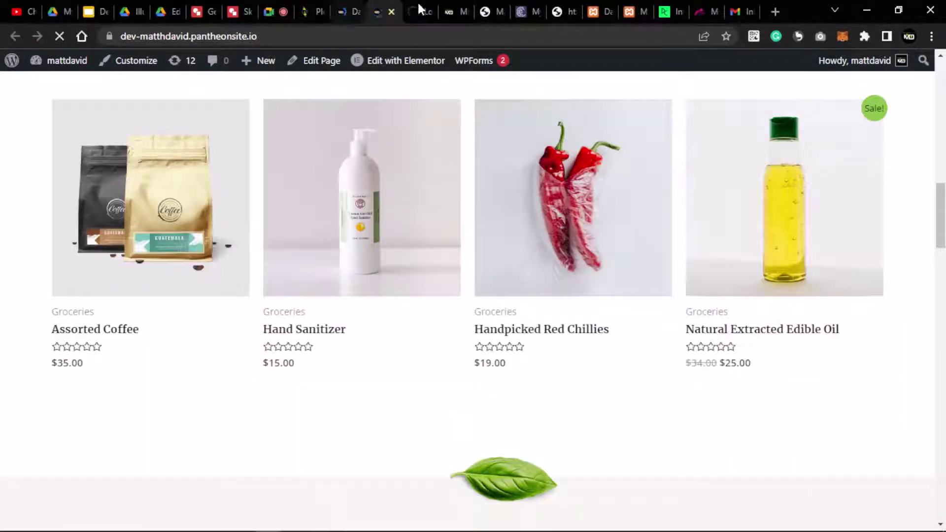
Close the leftover orange juice product tab
{"action": "left_click", "coordinate": [416, 7]}
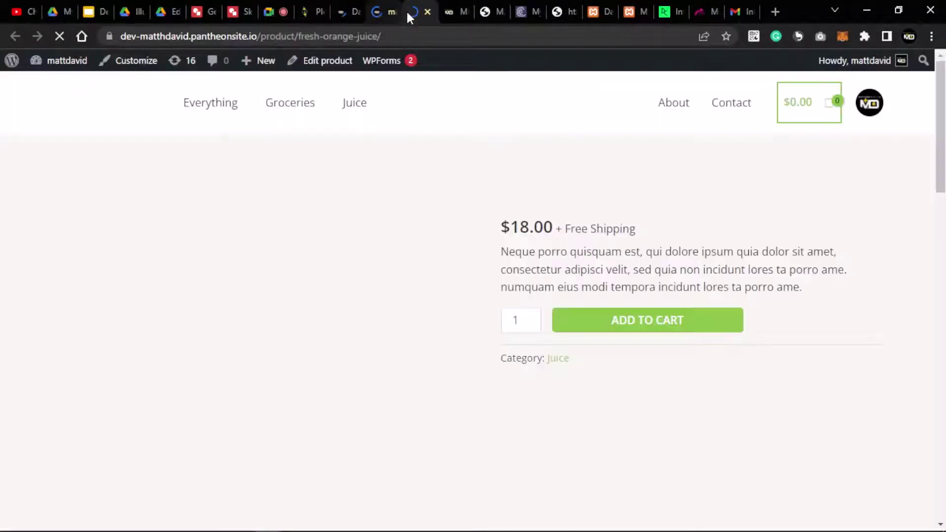
{"action": "left_click", "coordinate": [426, 12]}
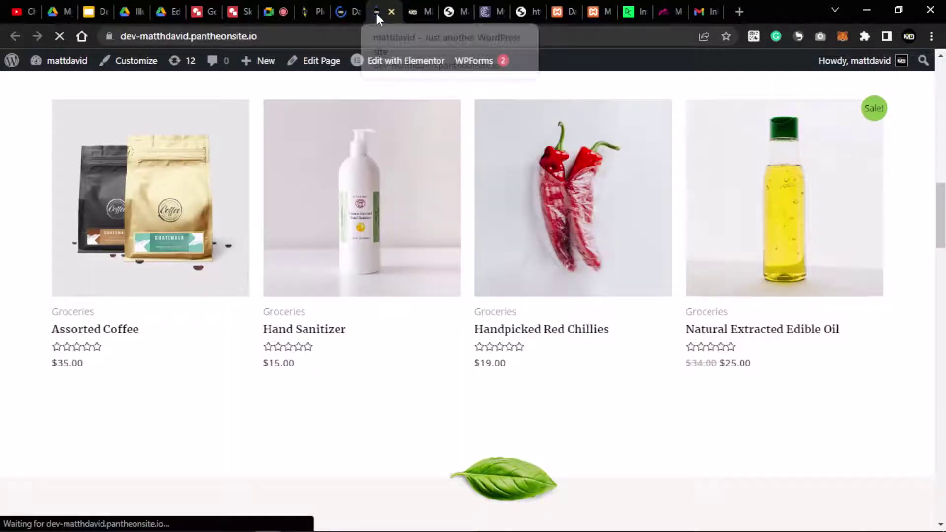
{"action": "scroll", "coordinate": [274, 182], "scroll_direction": "down", "scroll_amount": 5}
{"action": "scroll", "coordinate": [318, 249], "scroll_direction": "up", "scroll_amount": 4}
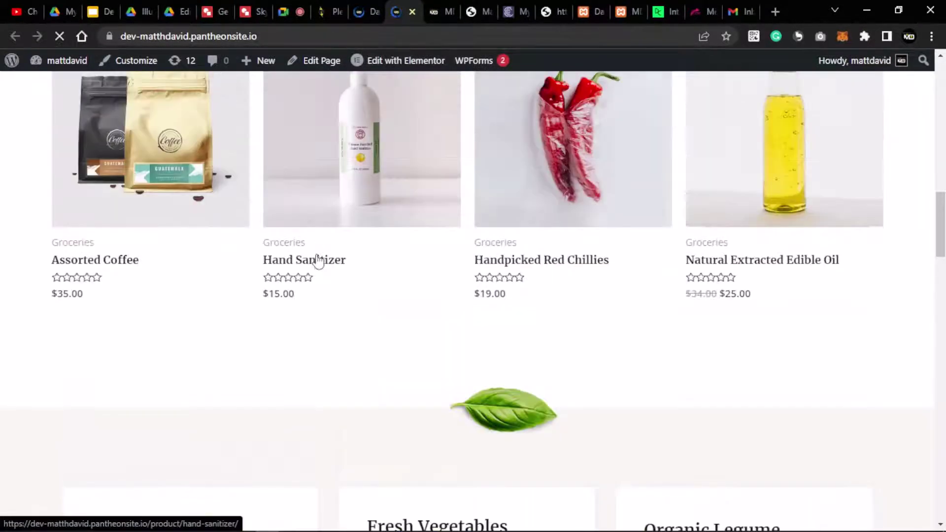
View the Hand Sanitizer product page, $15.00 with free shipping, and its related products
{"action": "left_click", "coordinate": [456, 209]}
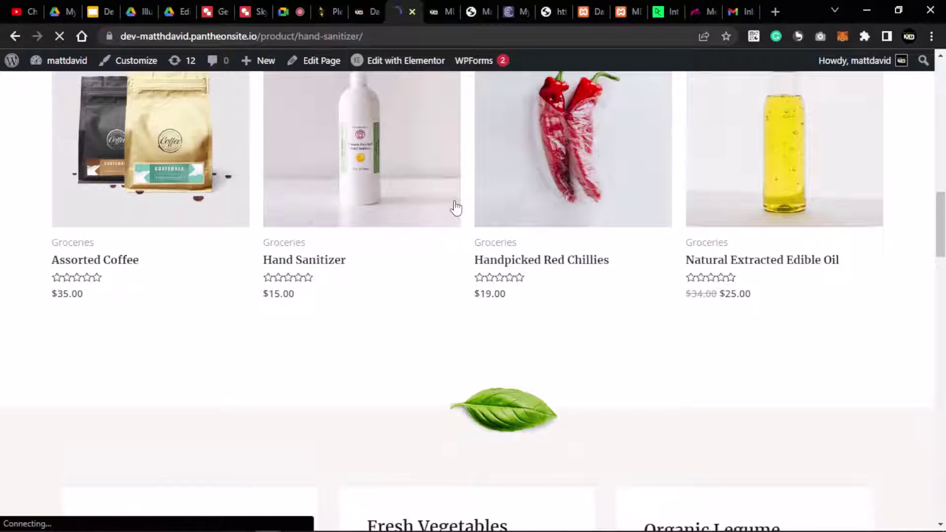
{"action": "scroll", "coordinate": [528, 219], "scroll_direction": "down", "scroll_amount": 4}
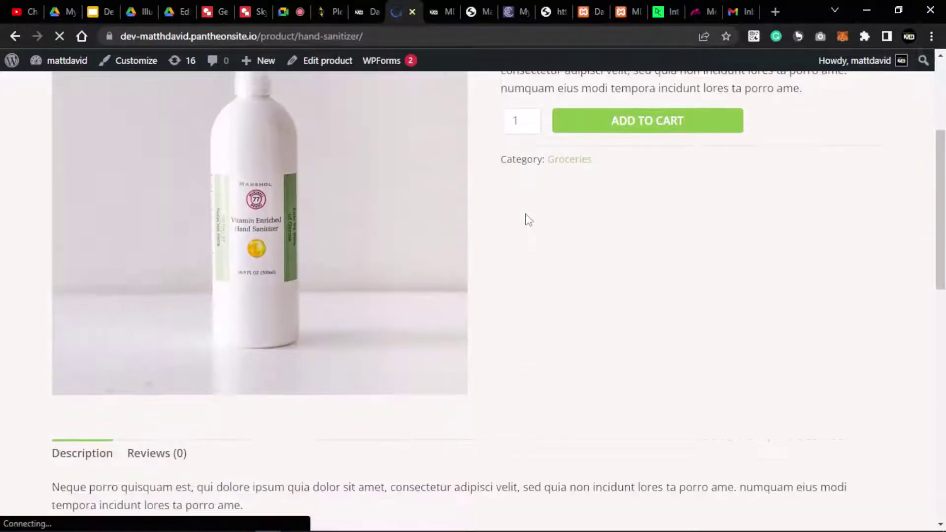
{"action": "scroll", "coordinate": [521, 217], "scroll_direction": "down", "scroll_amount": 1}
{"action": "scroll", "coordinate": [762, 257], "scroll_direction": "down", "scroll_amount": 1}
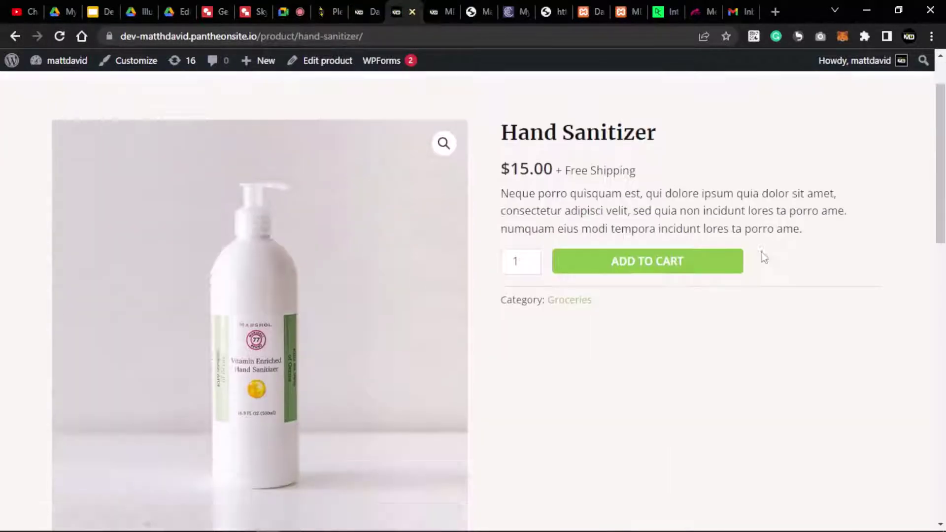
{"action": "scroll", "coordinate": [763, 257], "scroll_direction": "down", "scroll_amount": 7}
{"action": "scroll", "coordinate": [666, 239], "scroll_direction": "down", "scroll_amount": 8}
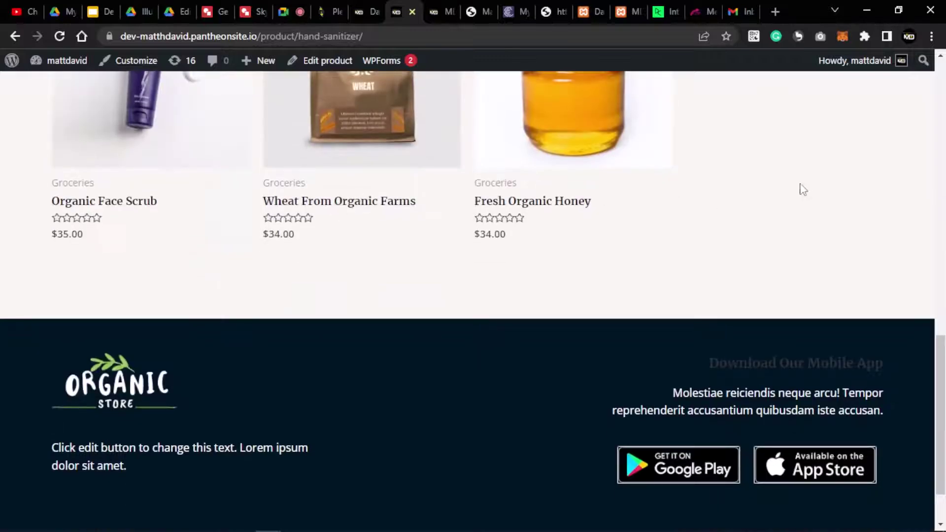
{"action": "scroll", "coordinate": [802, 188], "scroll_direction": "down", "scroll_amount": 2}
{"action": "scroll", "coordinate": [309, 161], "scroll_direction": "up", "scroll_amount": 7}
{"action": "scroll", "coordinate": [384, 109], "scroll_direction": "up", "scroll_amount": 10}
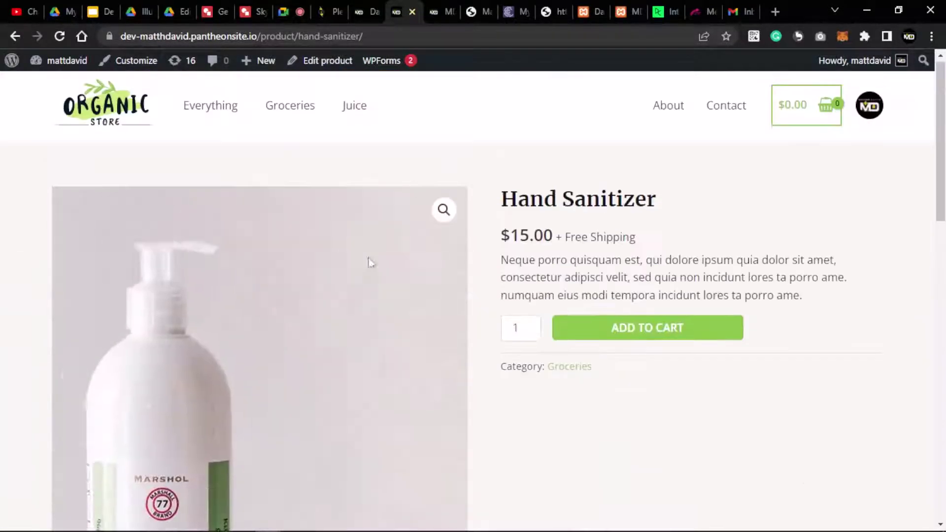
{"action": "scroll", "coordinate": [345, 246], "scroll_direction": "down", "scroll_amount": 5}
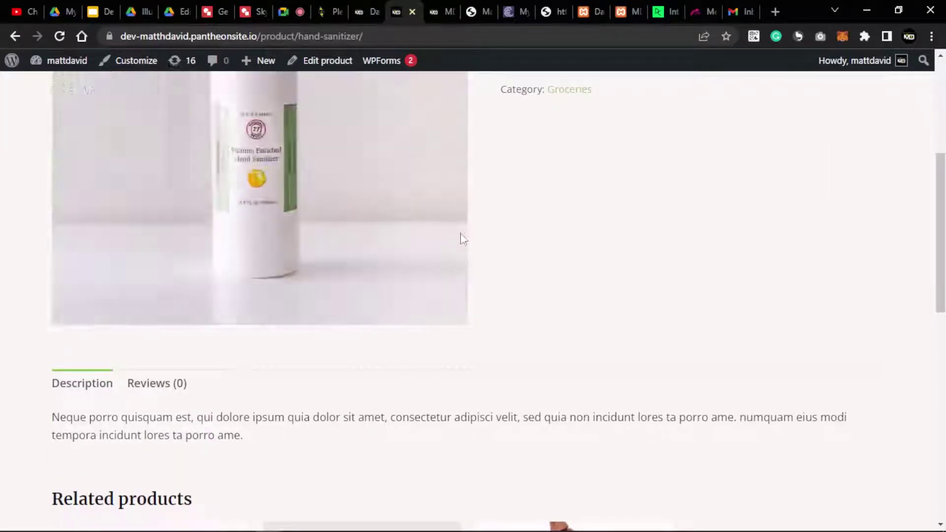
{"action": "scroll", "coordinate": [297, 186], "scroll_direction": "down", "scroll_amount": 5}
{"action": "scroll", "coordinate": [510, 236], "scroll_direction": "down", "scroll_amount": 5}
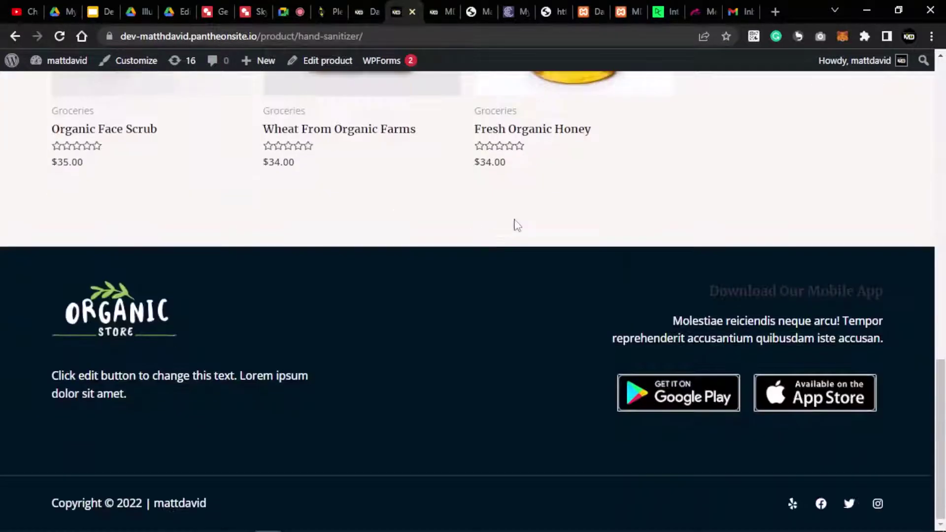
{"action": "scroll", "coordinate": [458, 191], "scroll_direction": "up", "scroll_amount": 4}
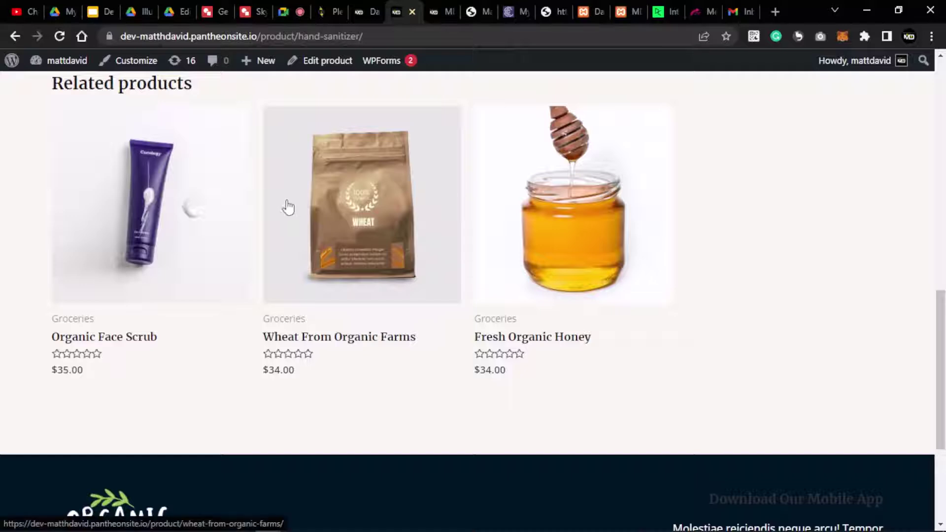
{"action": "scroll", "coordinate": [687, 202], "scroll_direction": "up", "scroll_amount": 5}
{"action": "scroll", "coordinate": [684, 200], "scroll_direction": "up", "scroll_amount": 3}
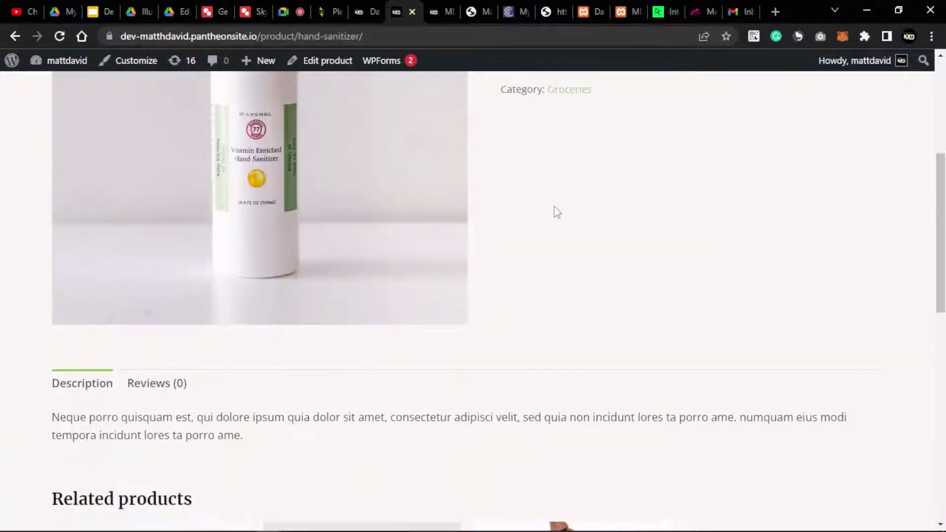
{"action": "scroll", "coordinate": [670, 198], "scroll_direction": "up", "scroll_amount": 5}
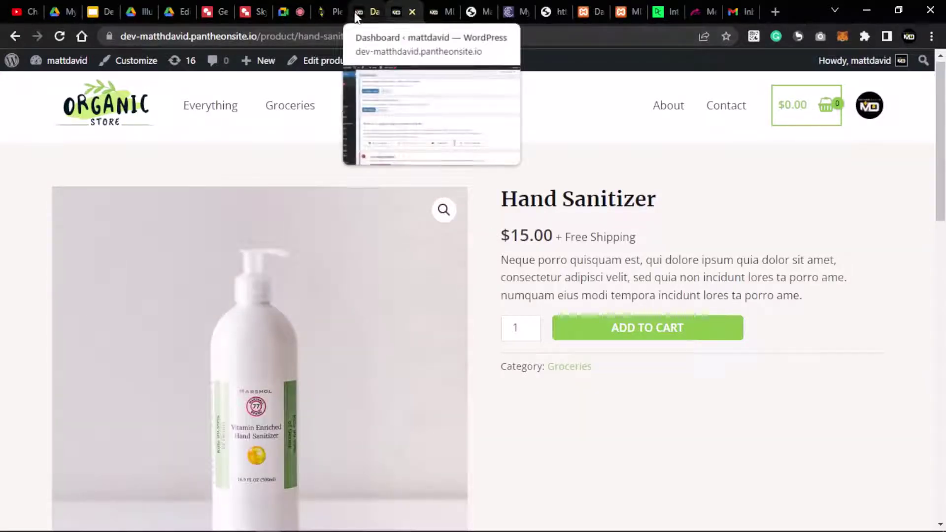
{"action": "left_click", "coordinate": [367, 15]}
{"action": "left_click", "coordinate": [405, 12]}
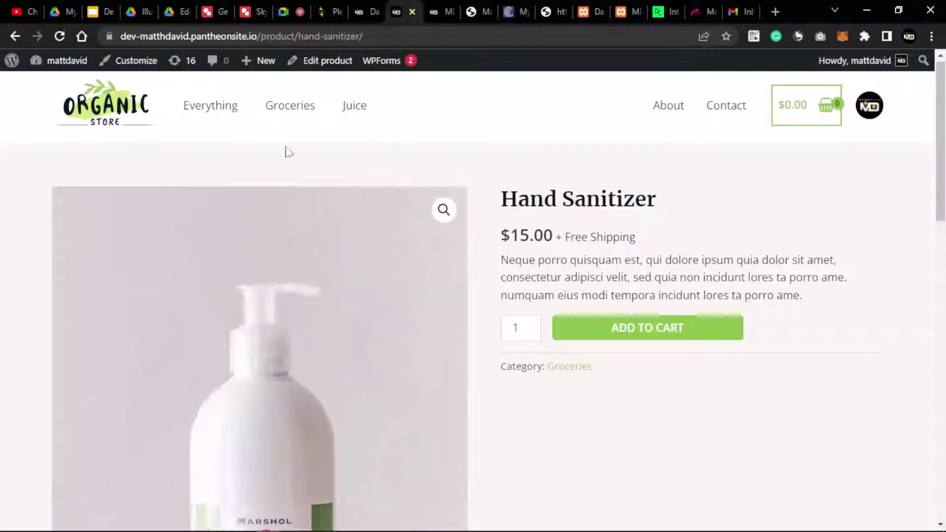
Return to the WordPress dashboard and move through the admin sidebar to Products > All Products
{"action": "left_click", "coordinate": [365, 14]}
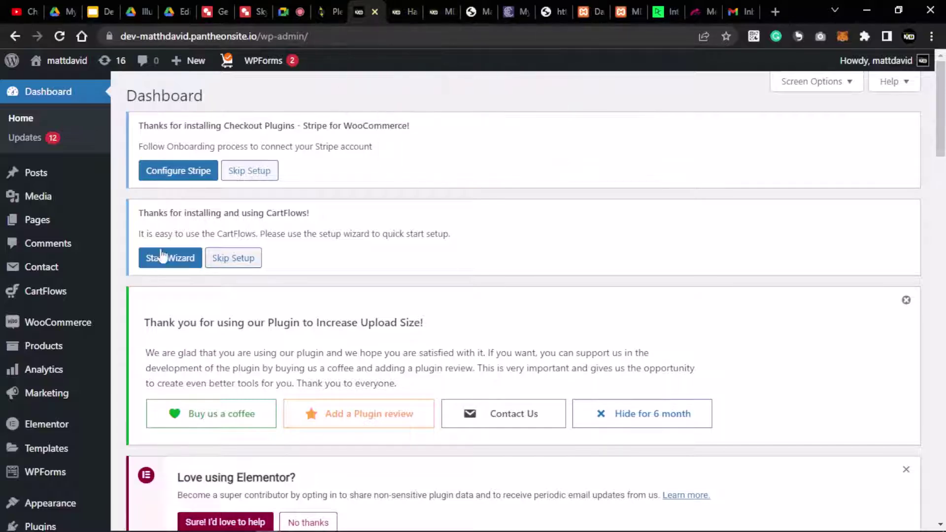
{"action": "scroll", "coordinate": [163, 254], "scroll_direction": "down", "scroll_amount": 5}
{"action": "mouse_move", "coordinate": [6, 217]}
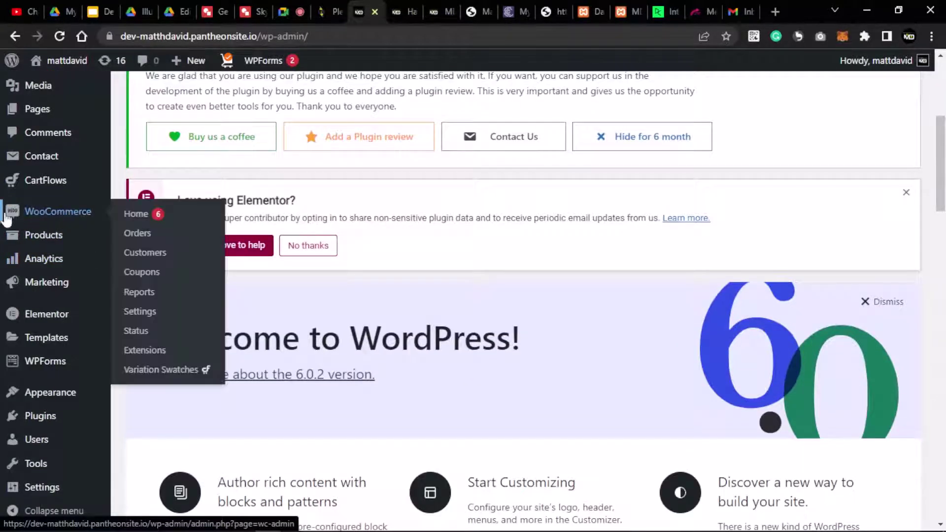
{"action": "mouse_move", "coordinate": [47, 243]}
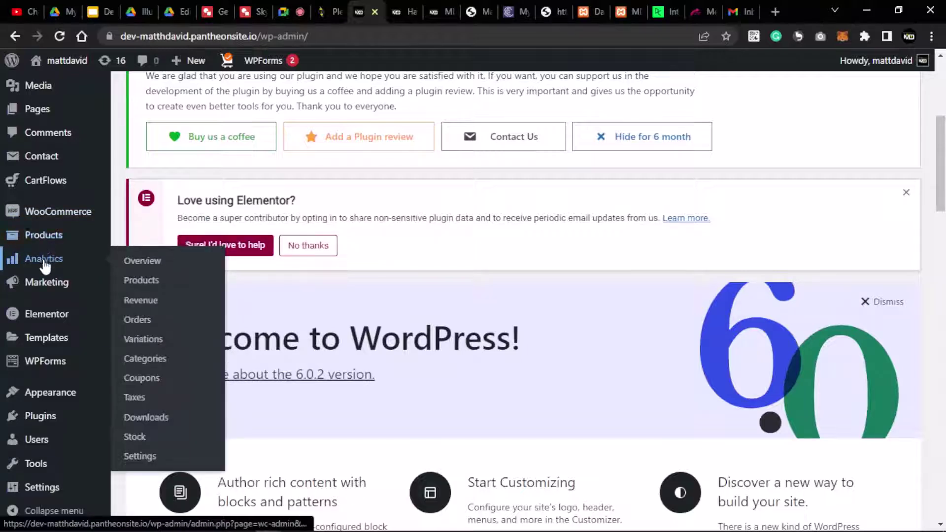
{"action": "mouse_move", "coordinate": [43, 264]}
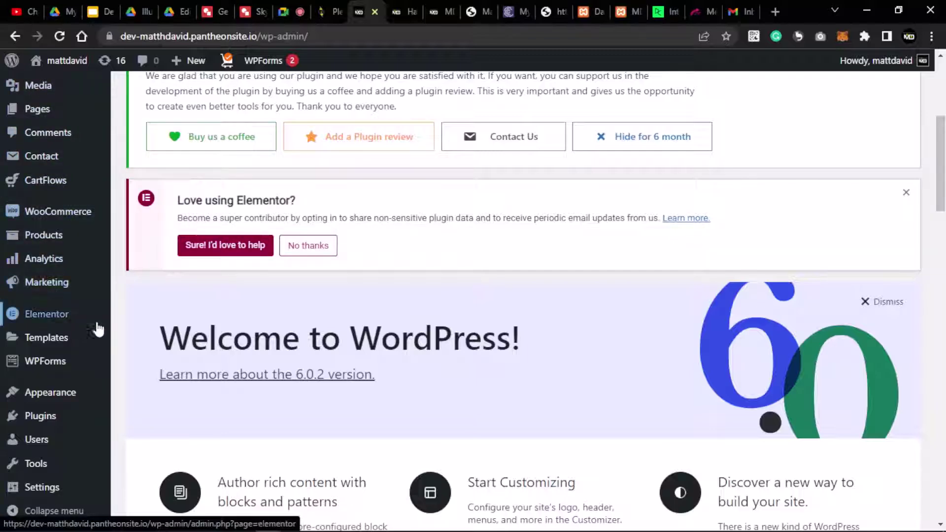
{"action": "scroll", "coordinate": [52, 332], "scroll_direction": "down", "scroll_amount": 5}
{"action": "scroll", "coordinate": [52, 332], "scroll_direction": "up", "scroll_amount": 5}
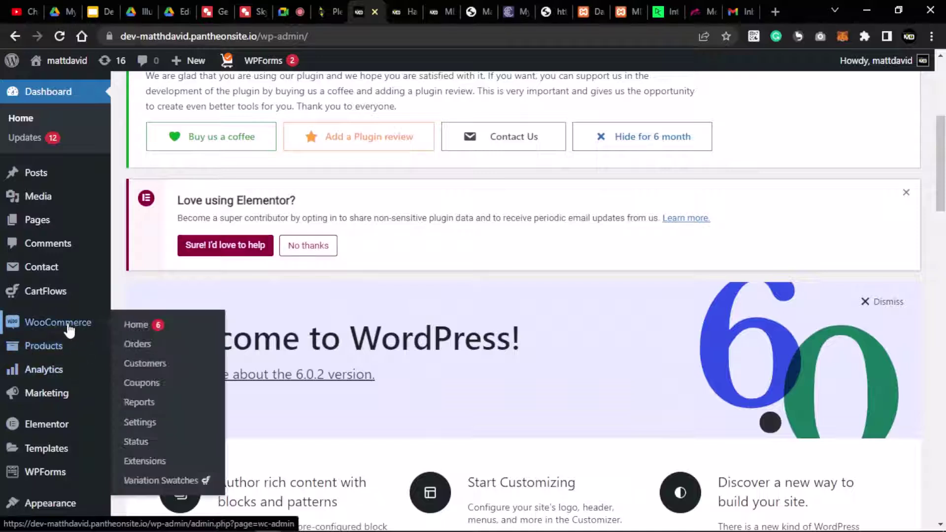
{"action": "mouse_move", "coordinate": [45, 351]}
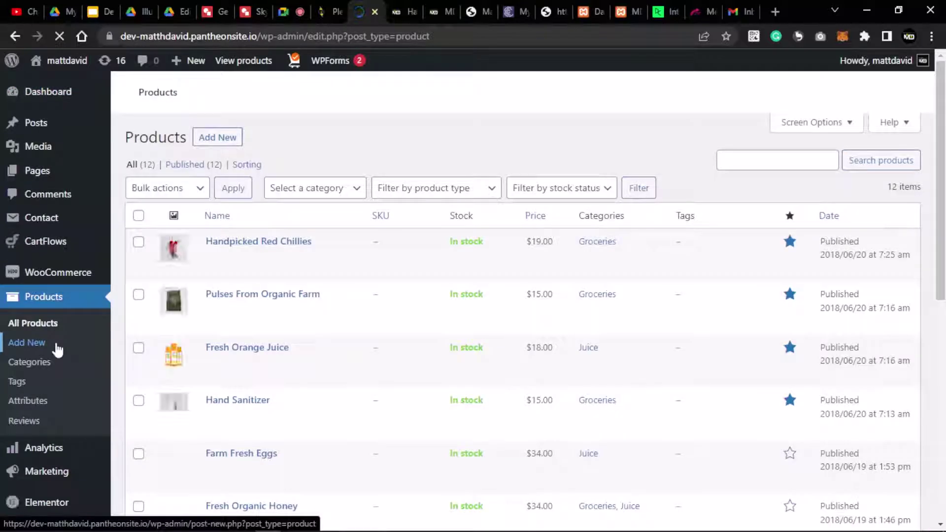
Scan the 12-item product list and edit Handpicked Red Chillies
{"action": "scroll", "coordinate": [351, 402], "scroll_direction": "down", "scroll_amount": 5}
{"action": "scroll", "coordinate": [350, 401], "scroll_direction": "down", "scroll_amount": 6}
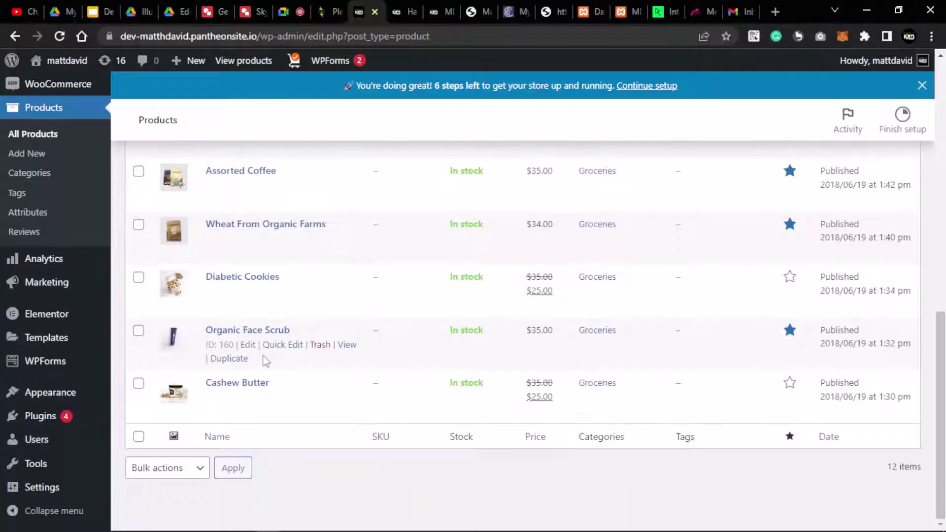
{"action": "scroll", "coordinate": [266, 361], "scroll_direction": "up", "scroll_amount": 11}
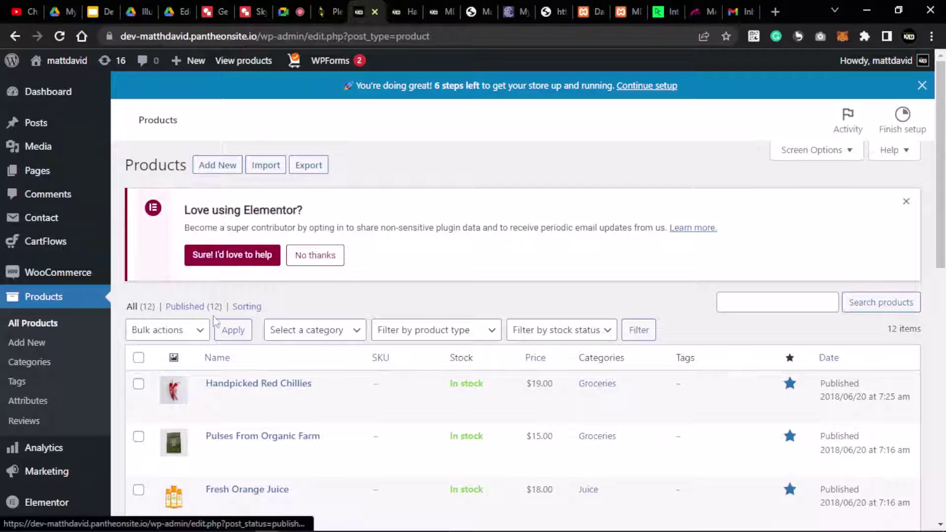
{"action": "scroll", "coordinate": [317, 369], "scroll_direction": "down", "scroll_amount": 3}
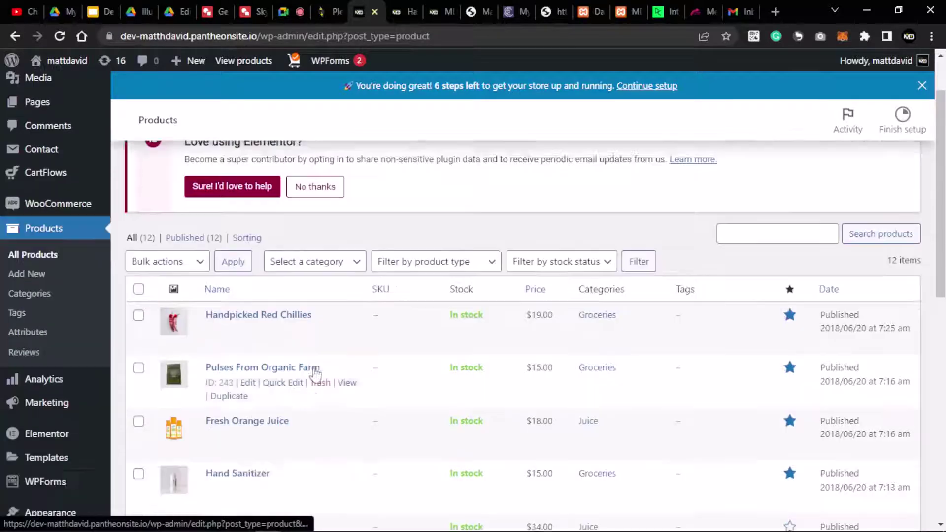
{"action": "scroll", "coordinate": [264, 363], "scroll_direction": "up", "scroll_amount": 3}
{"action": "scroll", "coordinate": [291, 387], "scroll_direction": "down", "scroll_amount": 1}
{"action": "scroll", "coordinate": [291, 387], "scroll_direction": "down", "scroll_amount": 3}
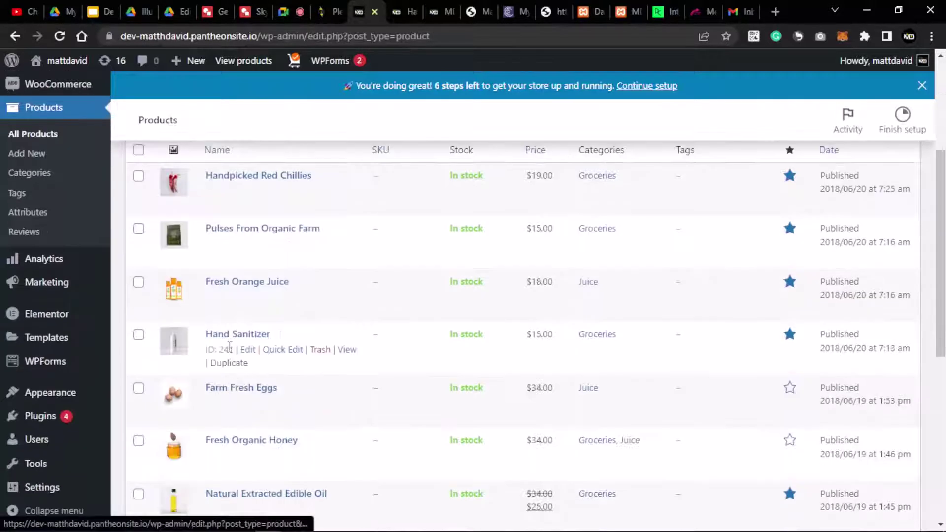
{"action": "scroll", "coordinate": [258, 352], "scroll_direction": "up", "scroll_amount": 4}
{"action": "scroll", "coordinate": [258, 391], "scroll_direction": "down", "scroll_amount": 3}
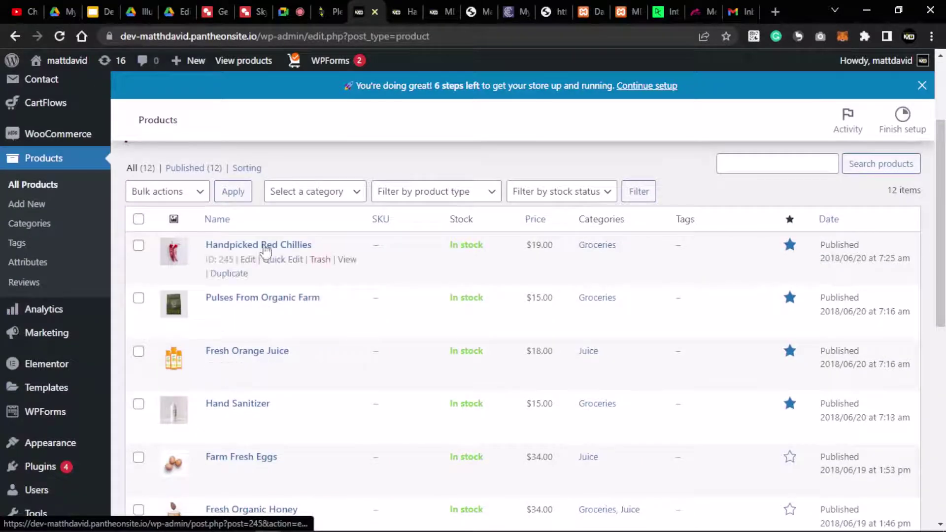
{"action": "left_click", "coordinate": [247, 260]}
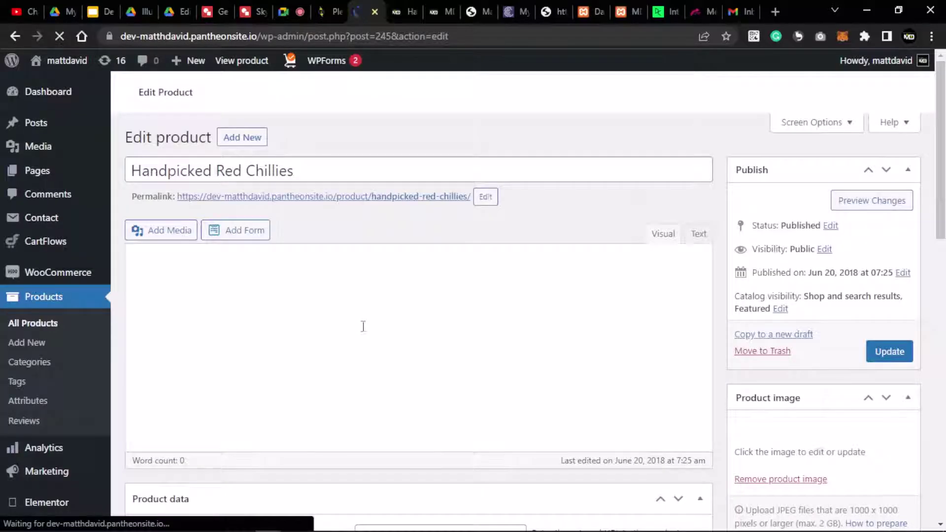
{"action": "scroll", "coordinate": [405, 311], "scroll_direction": "down", "scroll_amount": 3}
{"action": "scroll", "coordinate": [404, 318], "scroll_direction": "up", "scroll_amount": 4}
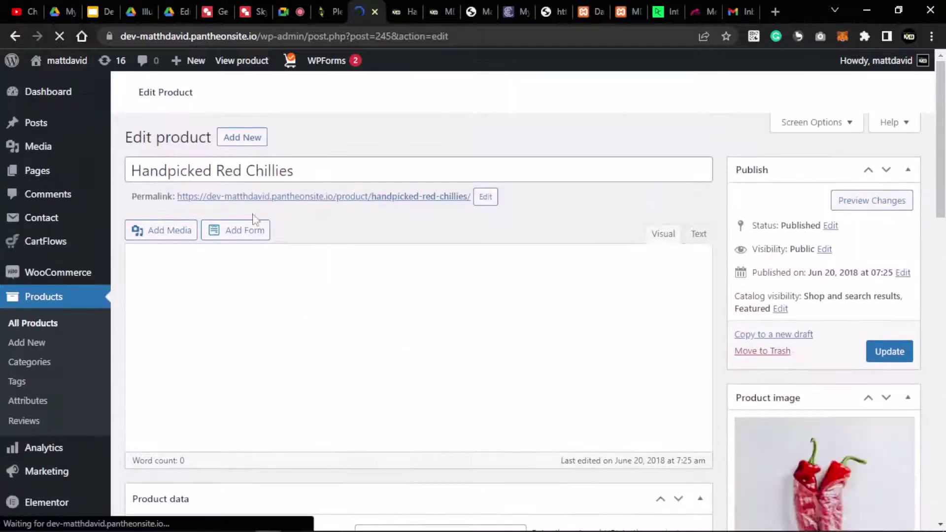
{"action": "scroll", "coordinate": [457, 392], "scroll_direction": "down", "scroll_amount": 2}
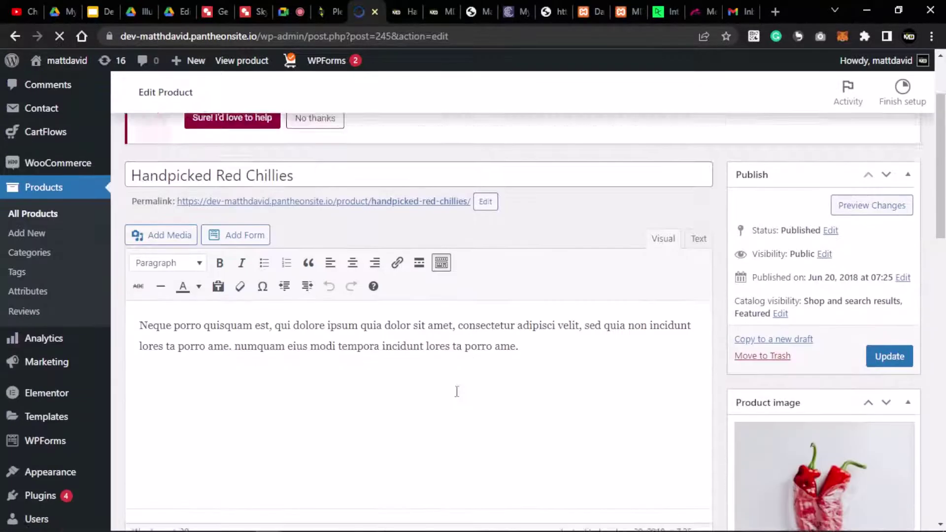
{"action": "scroll", "coordinate": [408, 386], "scroll_direction": "down", "scroll_amount": 5}
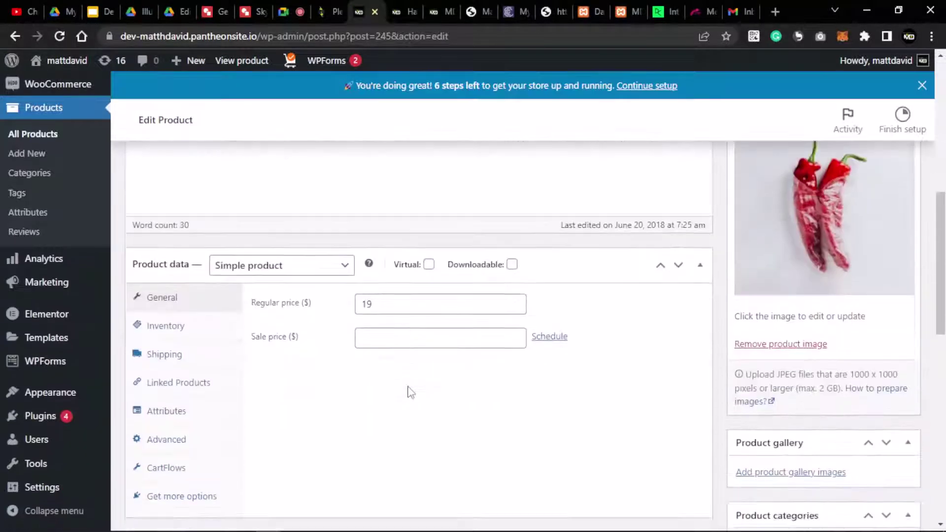
{"action": "scroll", "coordinate": [409, 391], "scroll_direction": "down", "scroll_amount": 10}
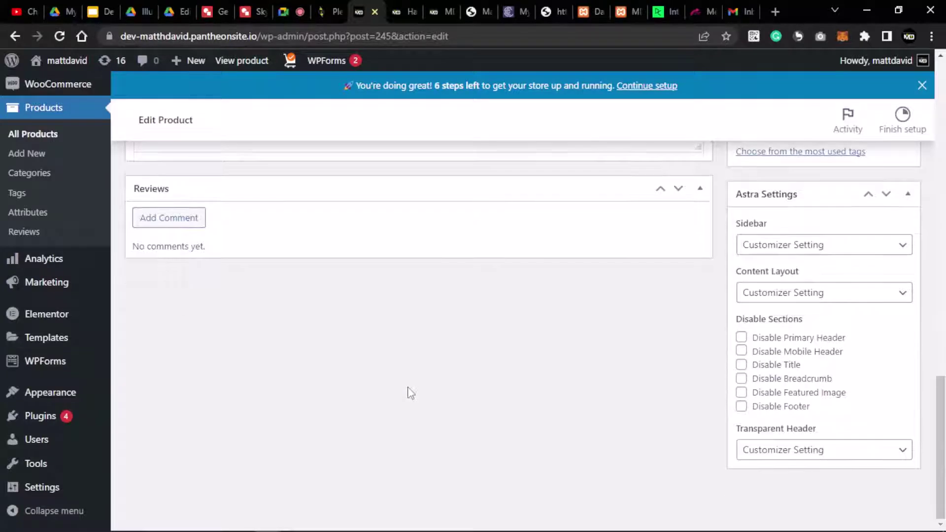
{"action": "scroll", "coordinate": [409, 393], "scroll_direction": "up", "scroll_amount": 15}
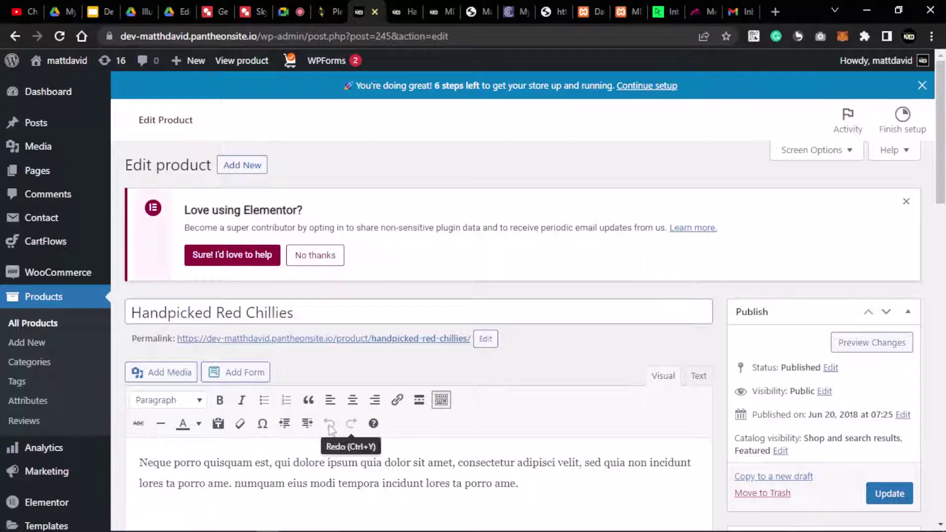
{"action": "scroll", "coordinate": [296, 424], "scroll_direction": "down", "scroll_amount": 5}
{"action": "scroll", "coordinate": [416, 324], "scroll_direction": "up", "scroll_amount": 4}
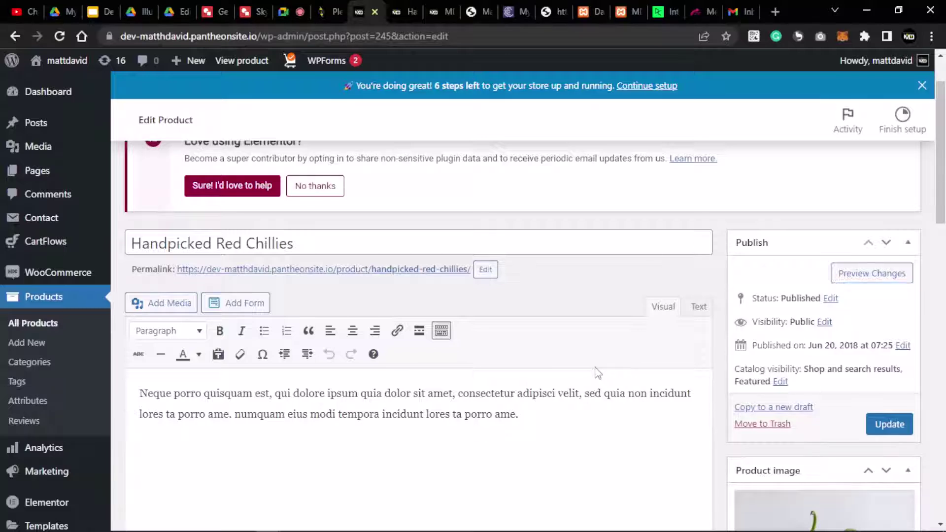
{"action": "scroll", "coordinate": [367, 422], "scroll_direction": "down", "scroll_amount": 8}
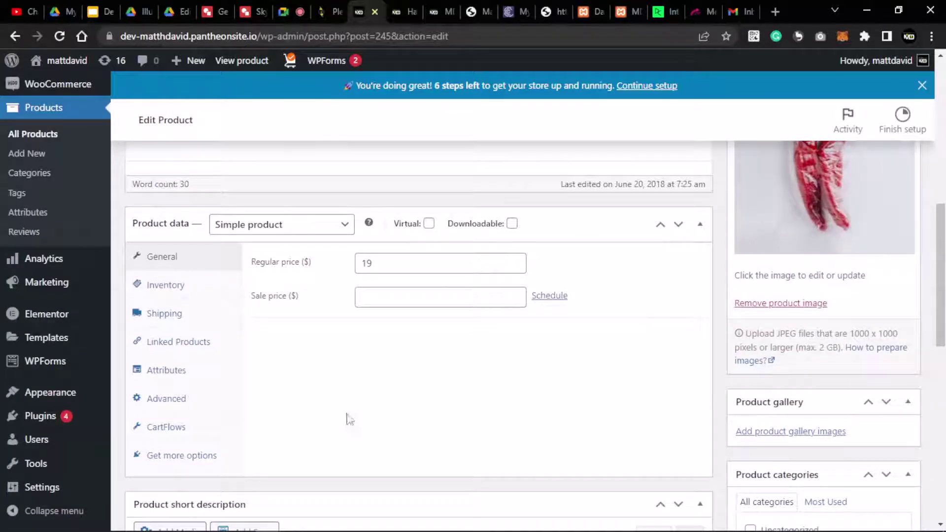
{"action": "scroll", "coordinate": [420, 338], "scroll_direction": "down", "scroll_amount": 5}
{"action": "scroll", "coordinate": [495, 350], "scroll_direction": "down", "scroll_amount": 5}
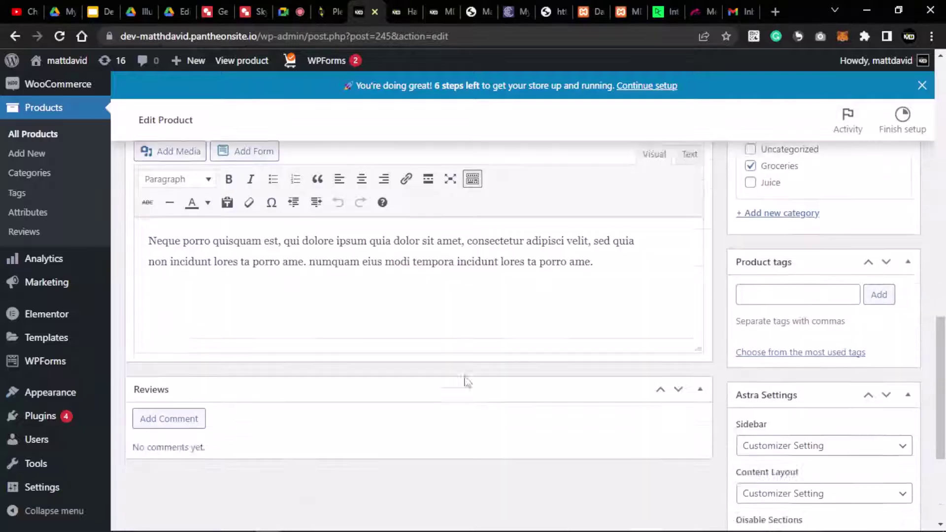
{"action": "scroll", "coordinate": [596, 303], "scroll_direction": "up", "scroll_amount": 10}
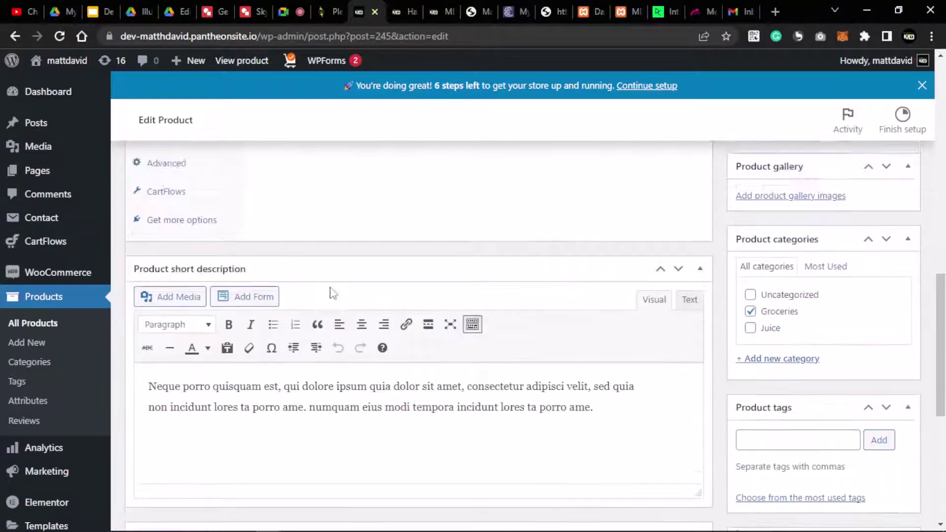
{"action": "scroll", "coordinate": [349, 126], "scroll_direction": "up", "scroll_amount": 10}
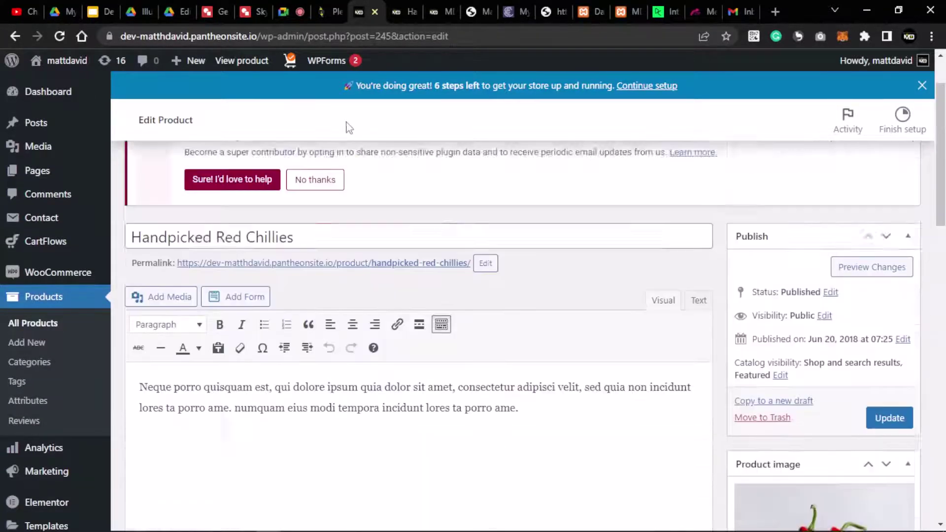
{"action": "left_click", "coordinate": [290, 13]}
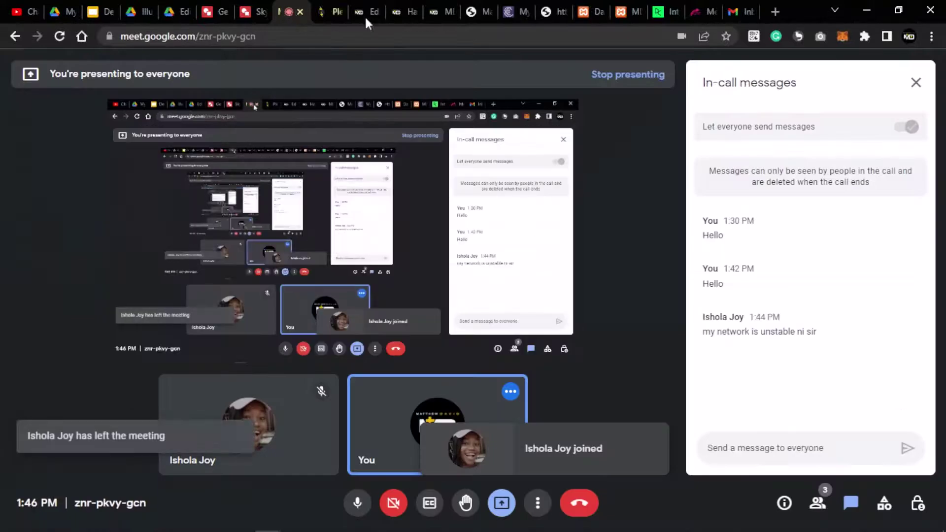
{"action": "left_click", "coordinate": [369, 11]}
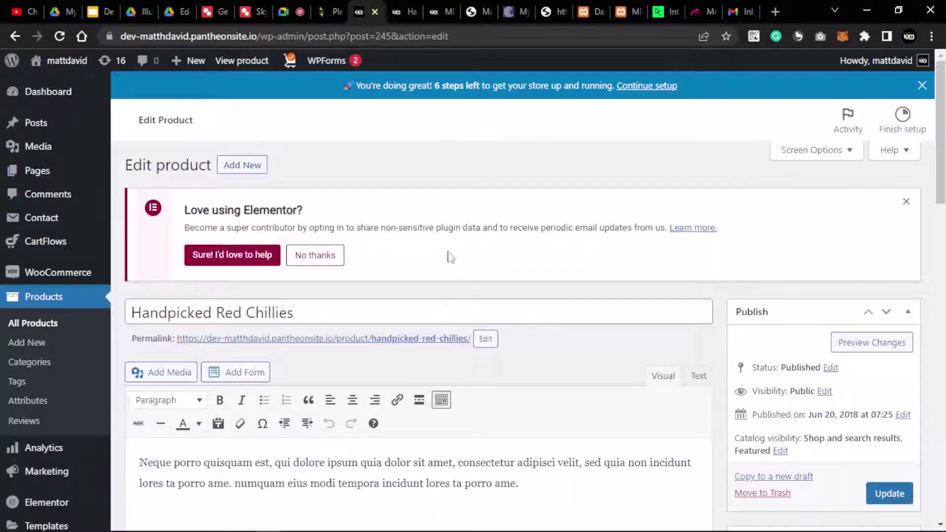
{"action": "scroll", "coordinate": [472, 261], "scroll_direction": "down", "scroll_amount": 4}
{"action": "scroll", "coordinate": [473, 261], "scroll_direction": "up", "scroll_amount": 4}
{"action": "left_click_drag", "start_coordinate": [327, 314], "coordinate": [127, 314]}
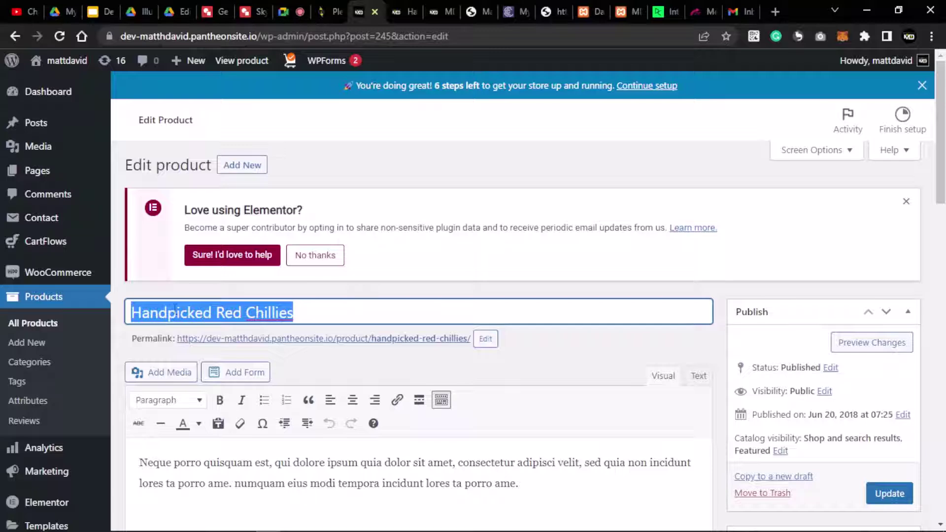
{"action": "scroll", "coordinate": [291, 340], "scroll_direction": "down", "scroll_amount": 4}
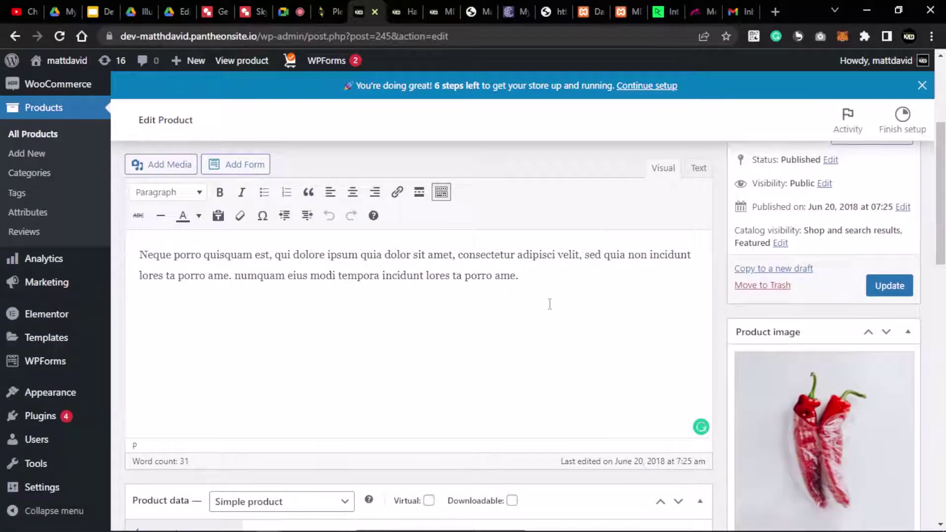
{"action": "left_click", "coordinate": [512, 291]}
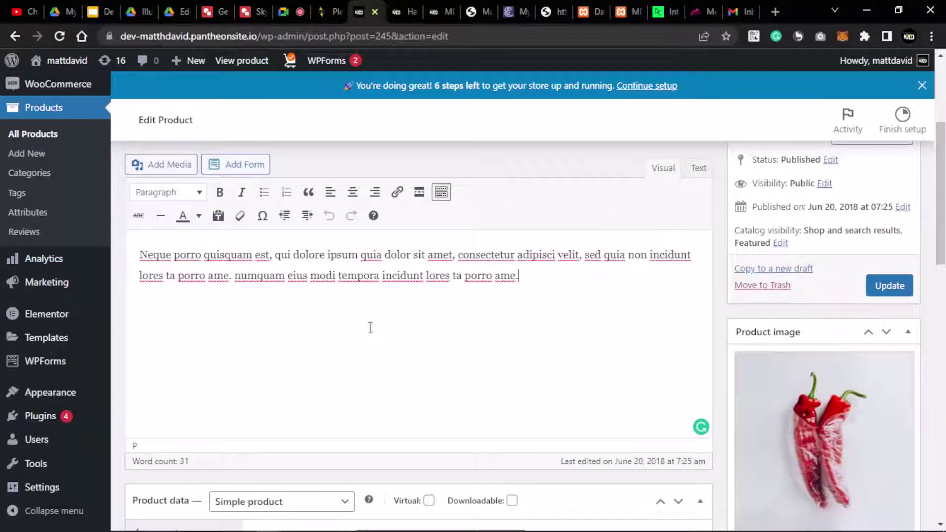
{"action": "scroll", "coordinate": [417, 394], "scroll_direction": "down", "scroll_amount": 7}
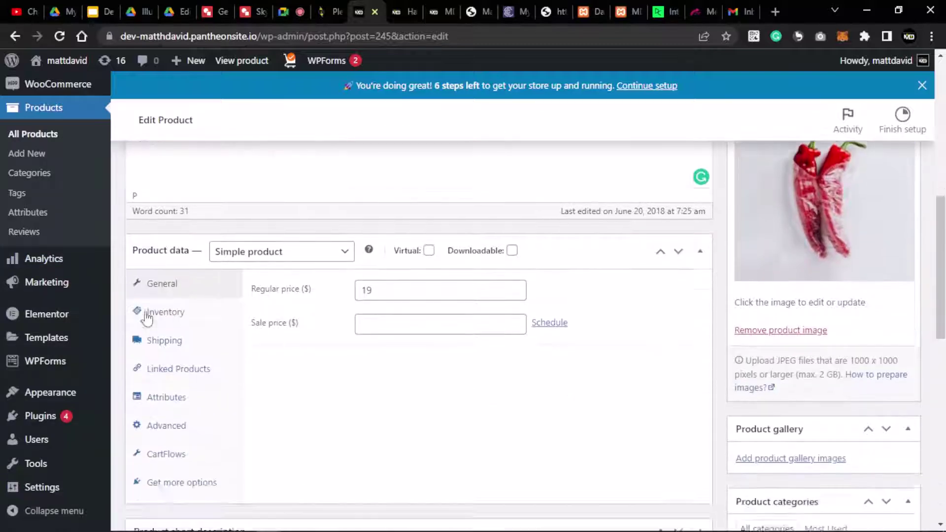
{"action": "scroll", "coordinate": [346, 334], "scroll_direction": "down", "scroll_amount": 5}
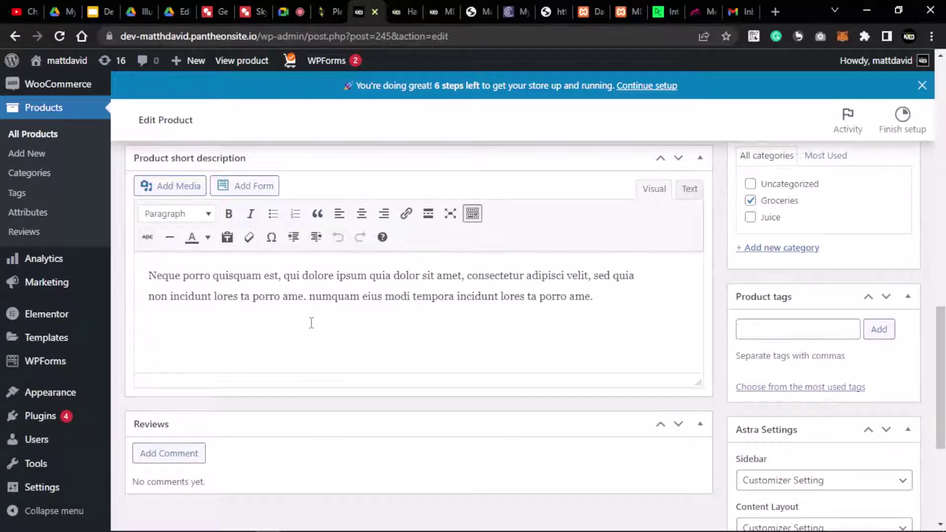
{"action": "scroll", "coordinate": [311, 323], "scroll_direction": "down", "scroll_amount": 3}
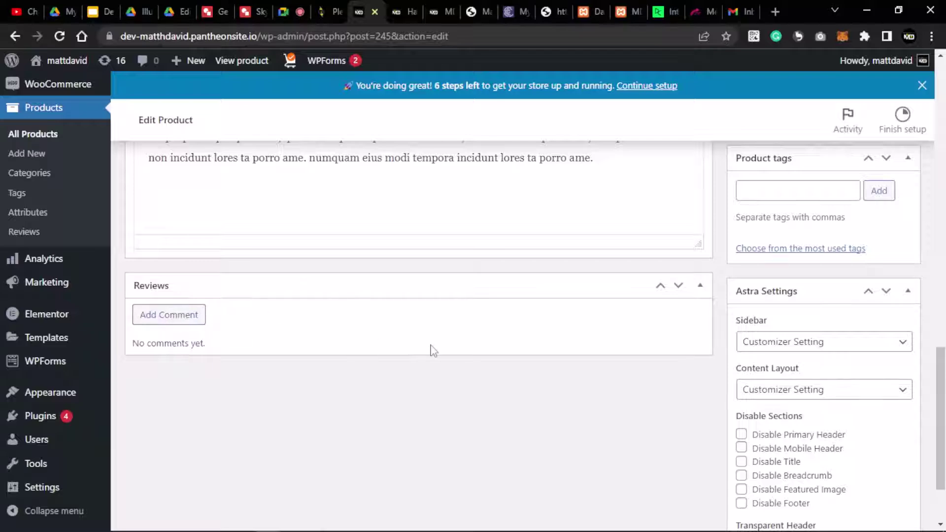
{"action": "scroll", "coordinate": [432, 350], "scroll_direction": "up", "scroll_amount": 5}
{"action": "scroll", "coordinate": [424, 354], "scroll_direction": "down", "scroll_amount": 8}
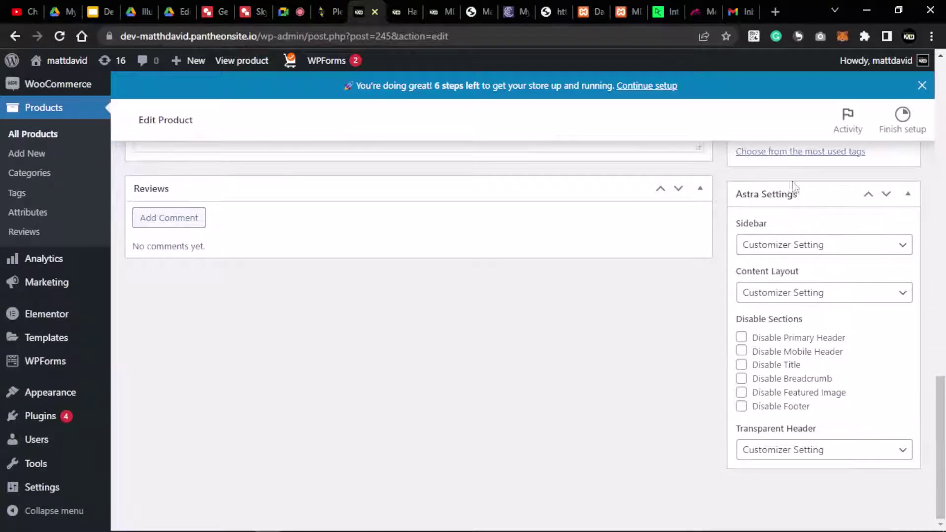
{"action": "scroll", "coordinate": [798, 344], "scroll_direction": "up", "scroll_amount": 4}
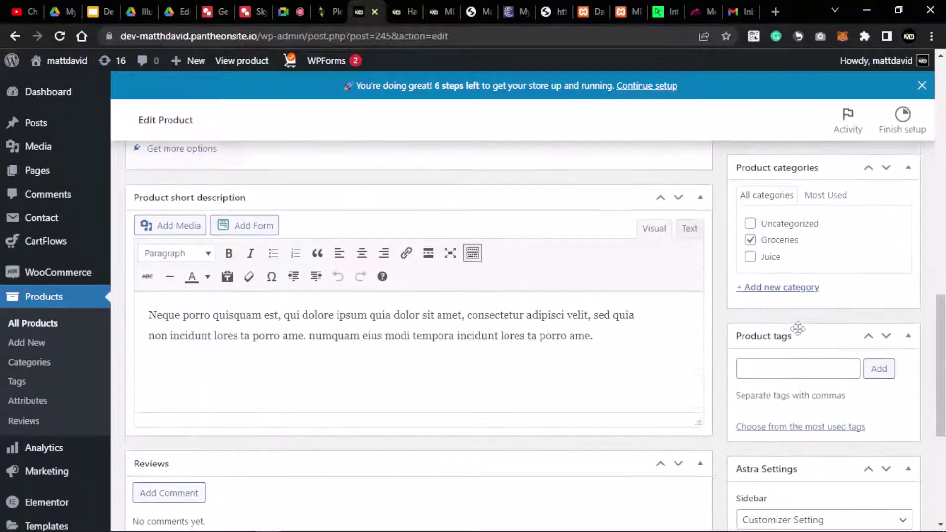
{"action": "scroll", "coordinate": [815, 415], "scroll_direction": "down", "scroll_amount": 2}
{"action": "scroll", "coordinate": [798, 409], "scroll_direction": "up", "scroll_amount": 3}
{"action": "scroll", "coordinate": [788, 404], "scroll_direction": "down", "scroll_amount": 1}
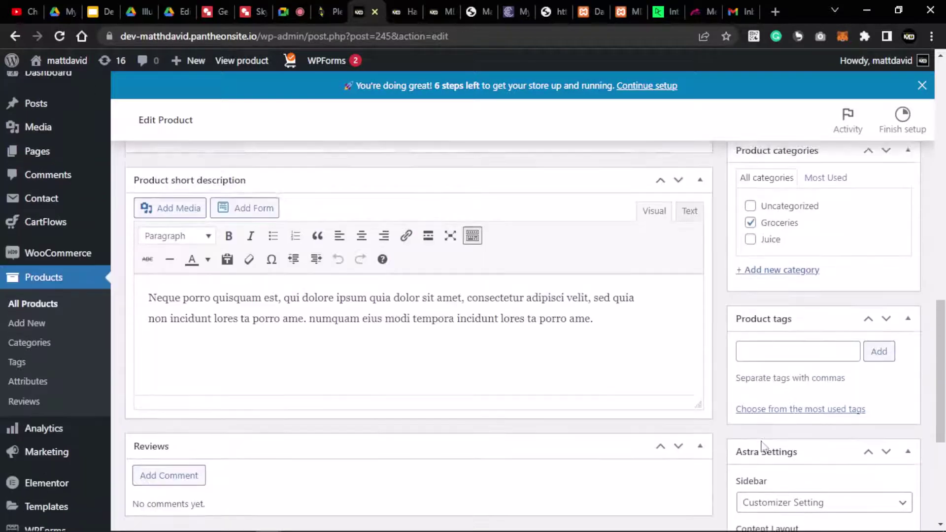
{"action": "scroll", "coordinate": [772, 396], "scroll_direction": "up", "scroll_amount": 1}
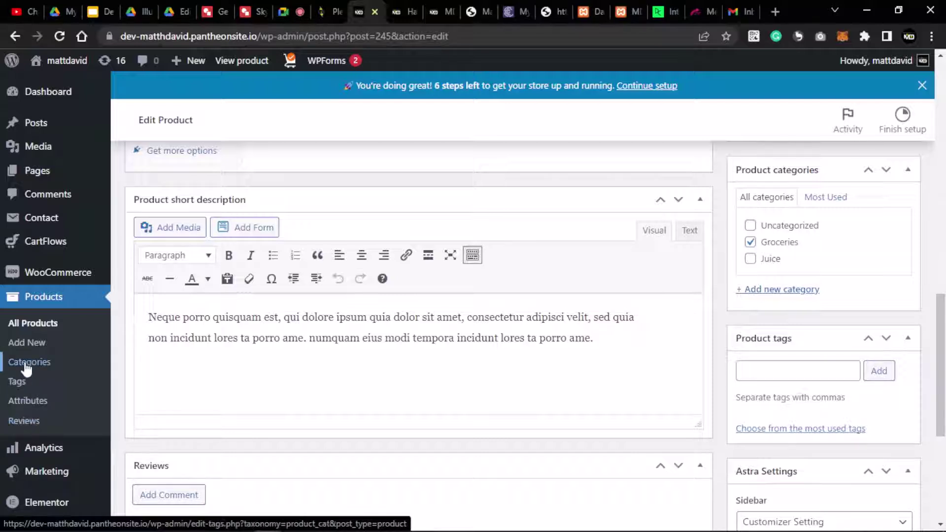
{"action": "scroll", "coordinate": [771, 410], "scroll_direction": "up", "scroll_amount": 4}
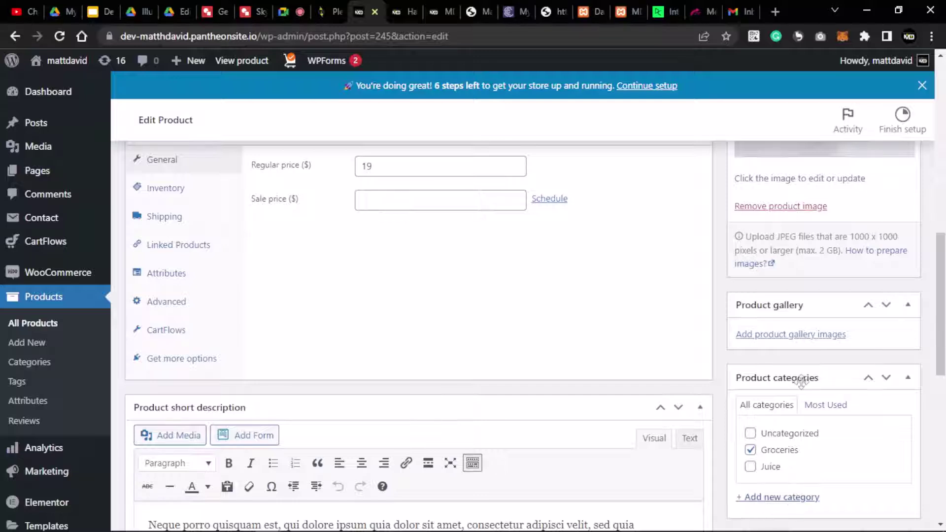
{"action": "scroll", "coordinate": [798, 382], "scroll_direction": "up", "scroll_amount": 1}
{"action": "scroll", "coordinate": [834, 507], "scroll_direction": "down", "scroll_amount": 2}
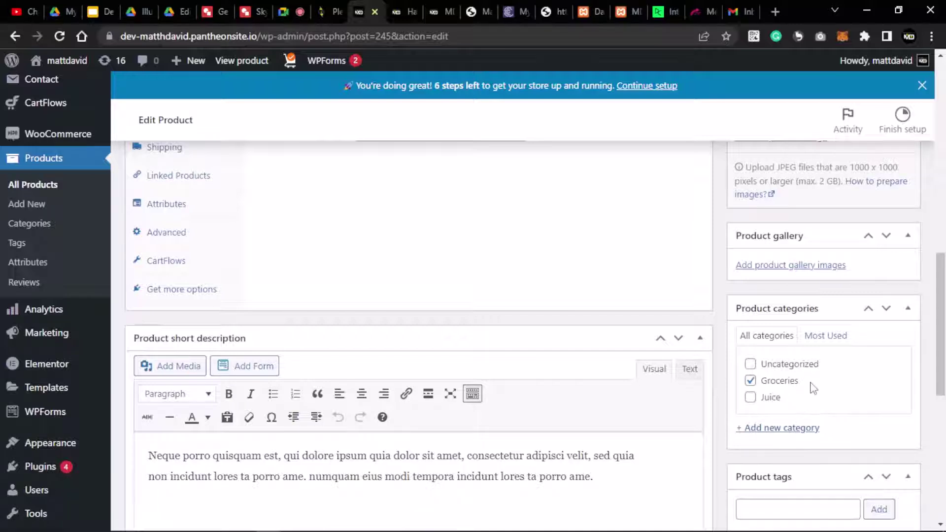
{"action": "scroll", "coordinate": [788, 389], "scroll_direction": "up", "scroll_amount": 2}
{"action": "left_click", "coordinate": [746, 375]}
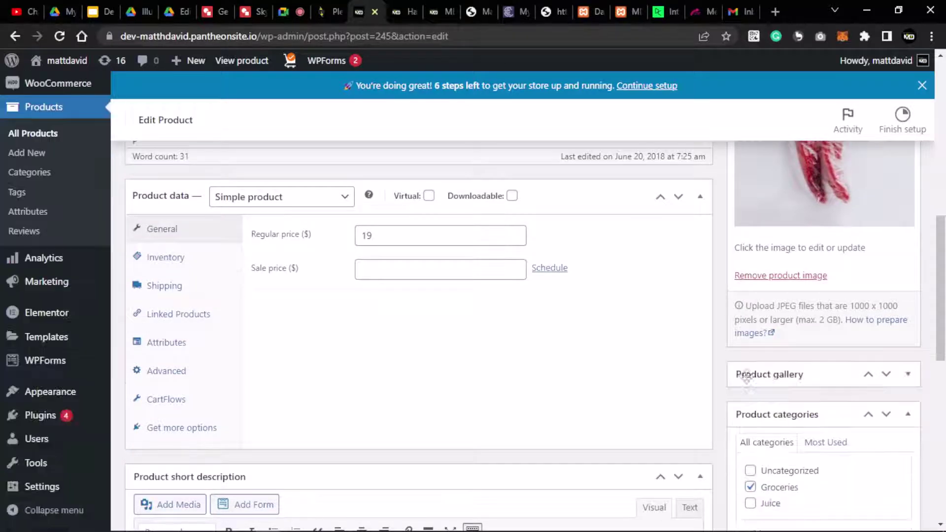
{"action": "left_click", "coordinate": [795, 377]}
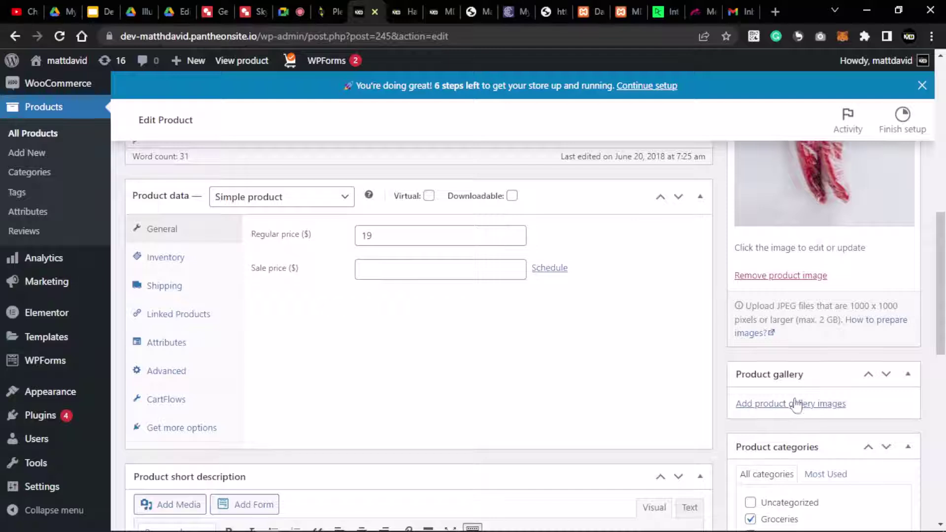
{"action": "scroll", "coordinate": [815, 420], "scroll_direction": "down", "scroll_amount": 1}
{"action": "scroll", "coordinate": [810, 419], "scroll_direction": "up", "scroll_amount": 2}
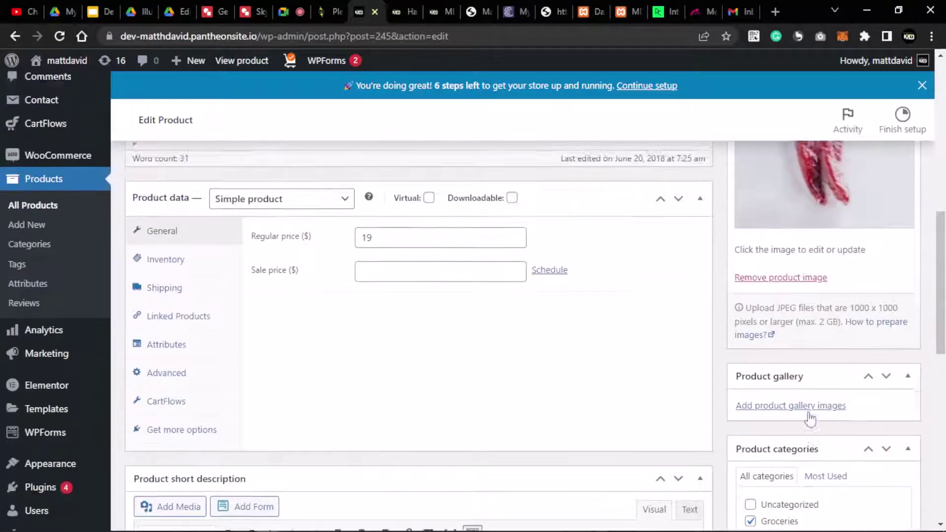
{"action": "scroll", "coordinate": [818, 409], "scroll_direction": "up", "scroll_amount": 1}
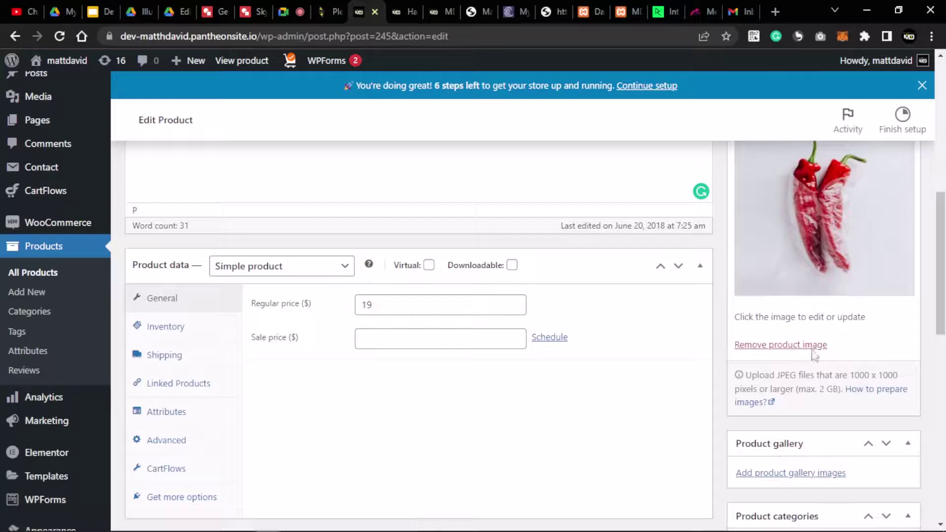
{"action": "left_click", "coordinate": [808, 474]}
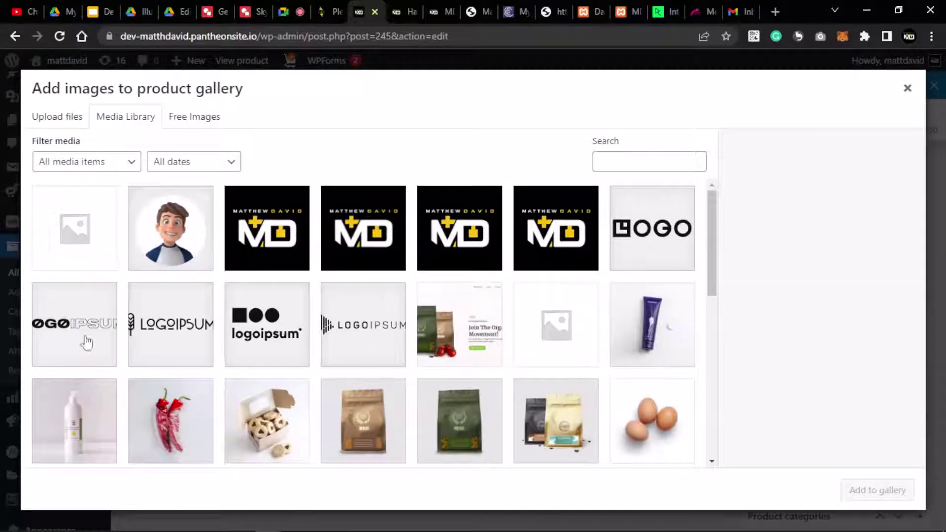
{"action": "left_click", "coordinate": [906, 89]}
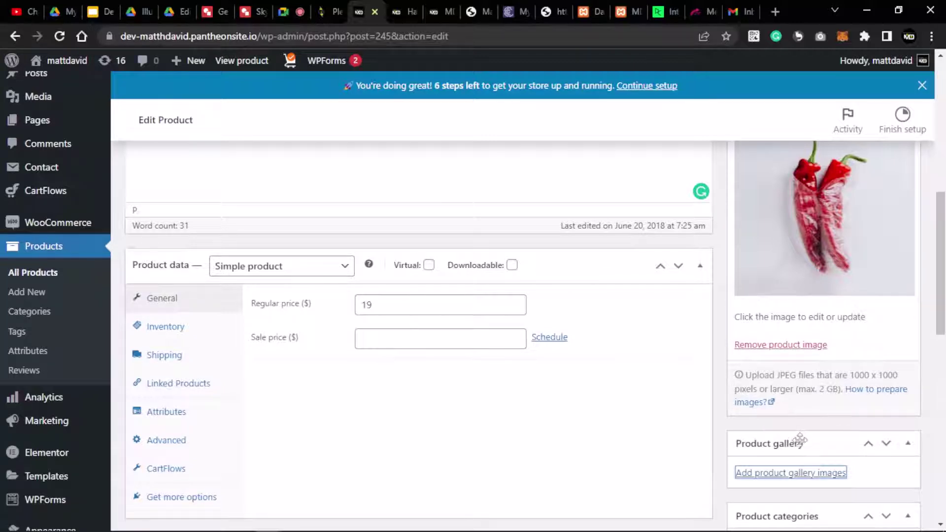
{"action": "scroll", "coordinate": [801, 444], "scroll_direction": "up", "scroll_amount": 3}
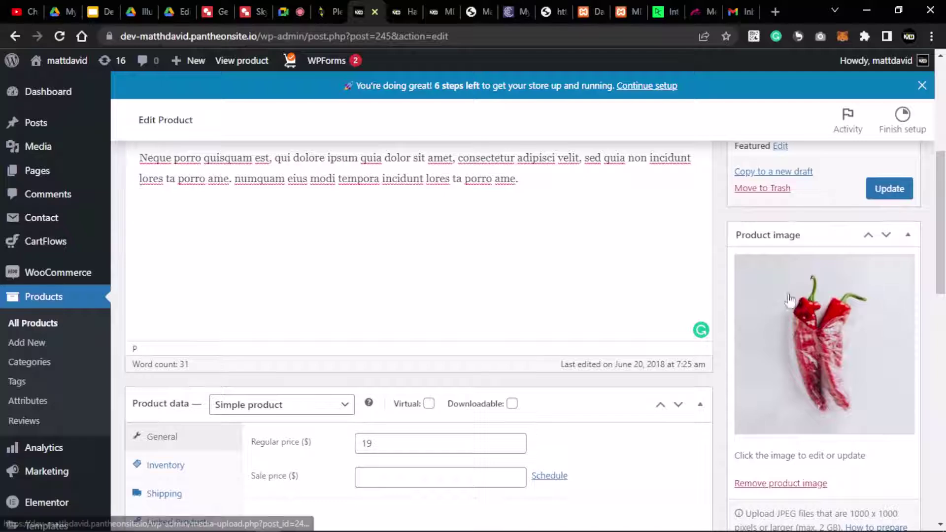
{"action": "scroll", "coordinate": [855, 348], "scroll_direction": "up", "scroll_amount": 4}
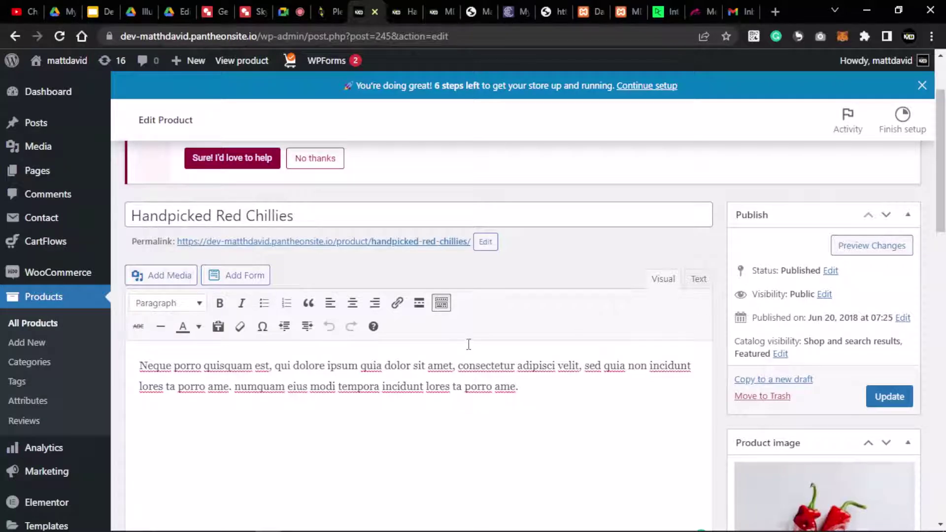
{"action": "scroll", "coordinate": [494, 356], "scroll_direction": "down", "scroll_amount": 10}
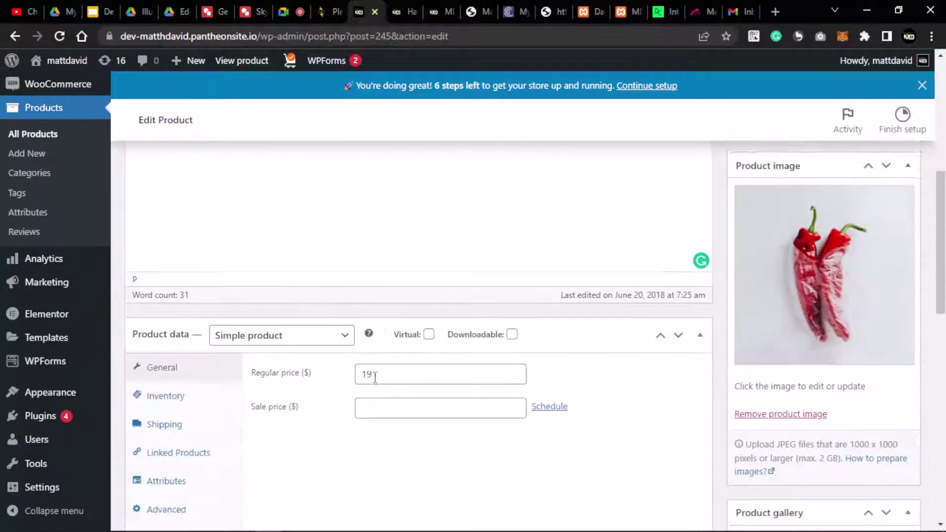
{"action": "scroll", "coordinate": [345, 374], "scroll_direction": "up", "scroll_amount": 6}
{"action": "scroll", "coordinate": [416, 271], "scroll_direction": "up", "scroll_amount": 3}
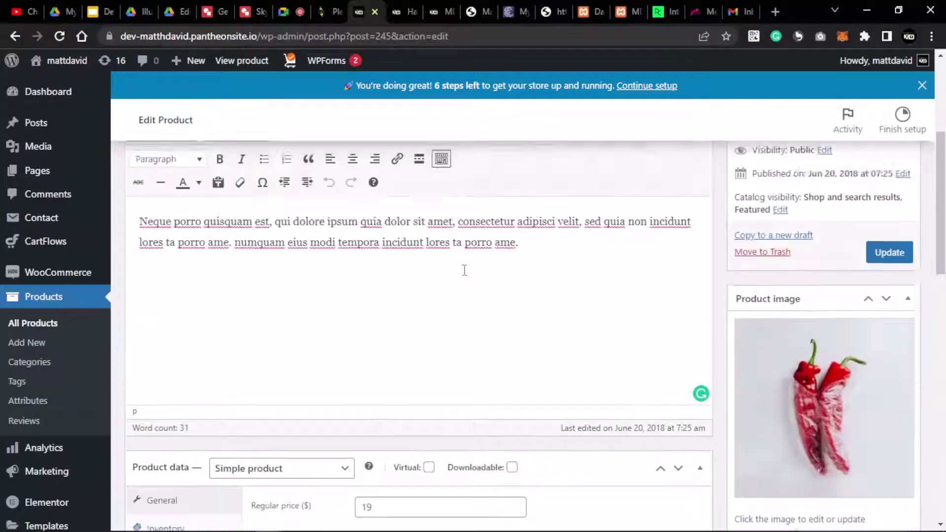
{"action": "left_click_drag", "start_coordinate": [309, 316], "coordinate": [440, 317]}
{"action": "left_click", "coordinate": [569, 311]}
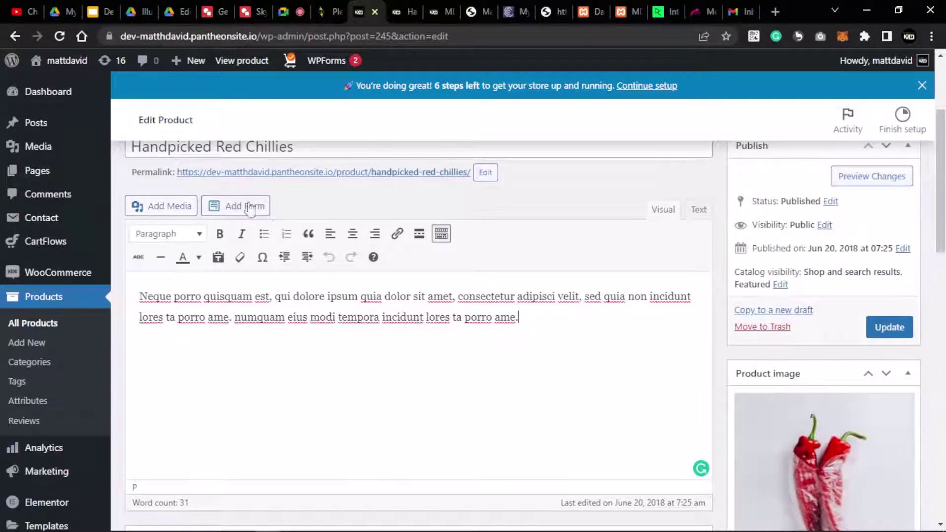
{"action": "scroll", "coordinate": [583, 265], "scroll_direction": "down", "scroll_amount": 3}
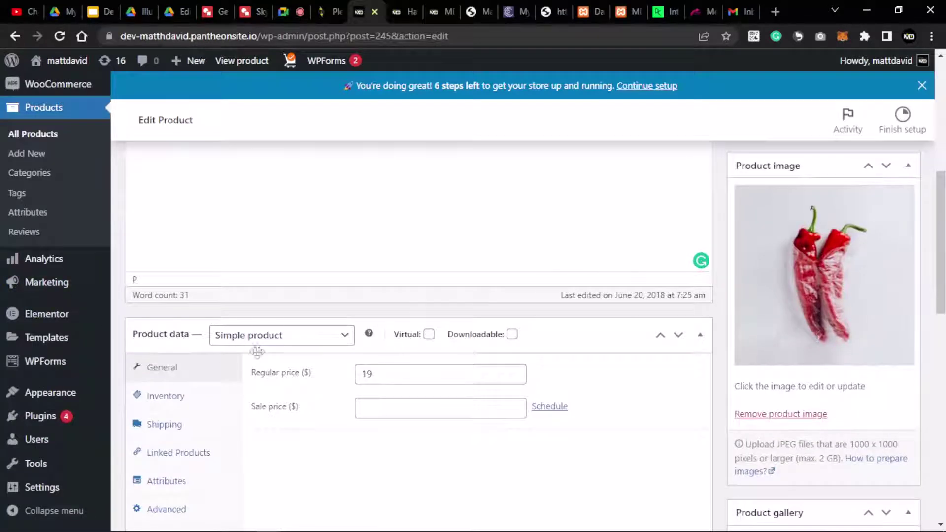
{"action": "scroll", "coordinate": [236, 362], "scroll_direction": "down", "scroll_amount": 3}
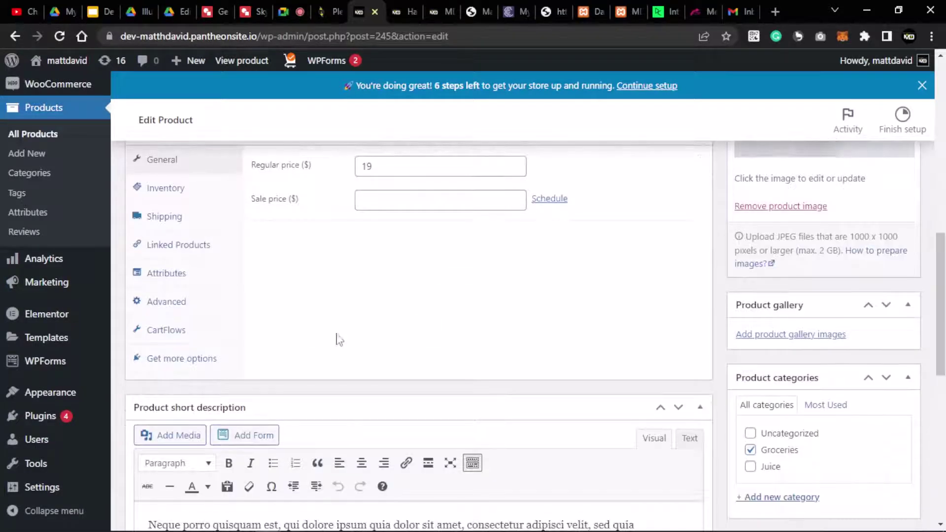
{"action": "scroll", "coordinate": [212, 271], "scroll_direction": "up", "scroll_amount": 3}
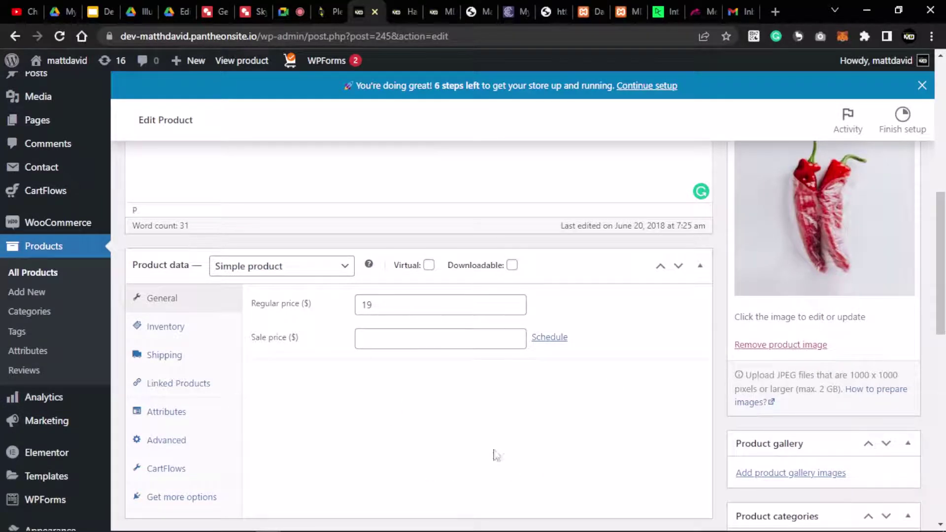
{"action": "scroll", "coordinate": [359, 400], "scroll_direction": "down", "scroll_amount": 2}
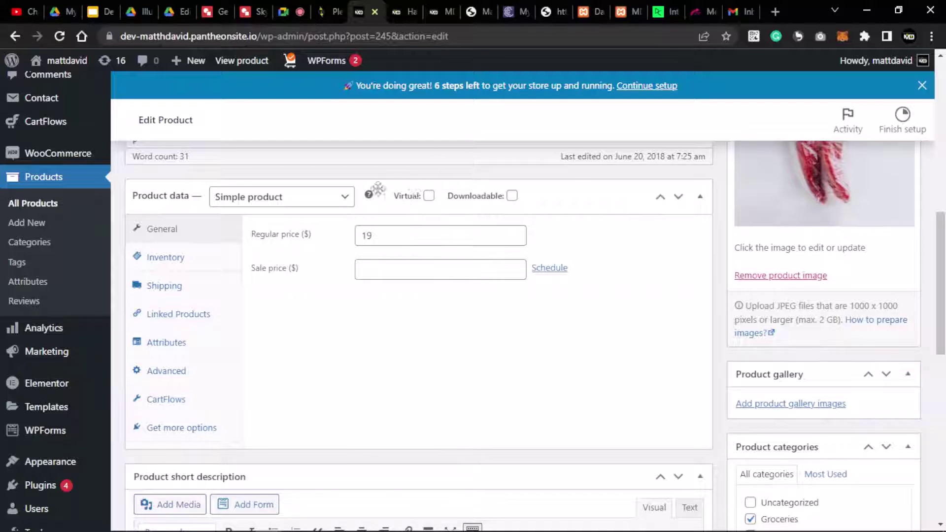
{"action": "mouse_move", "coordinate": [409, 200]}
{"action": "mouse_move", "coordinate": [509, 203]}
{"action": "left_click", "coordinate": [327, 203]}
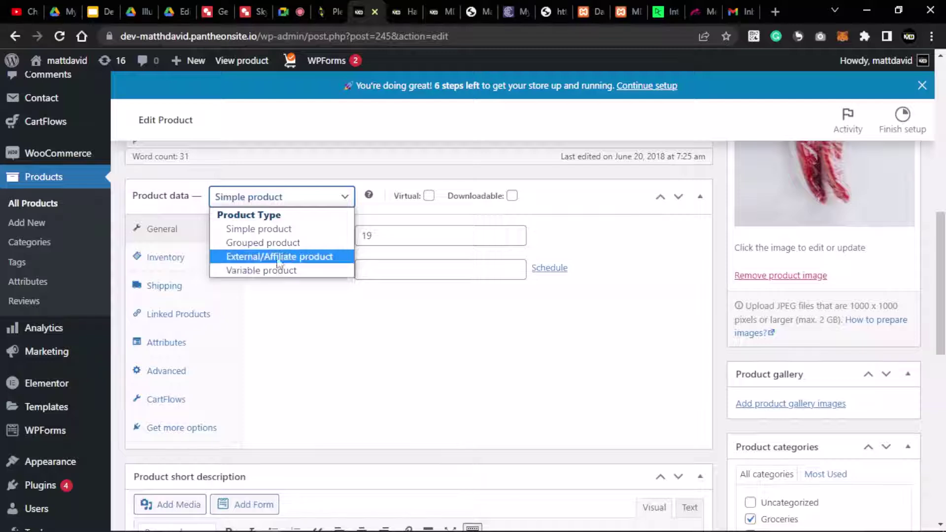
{"action": "left_click", "coordinate": [489, 361]}
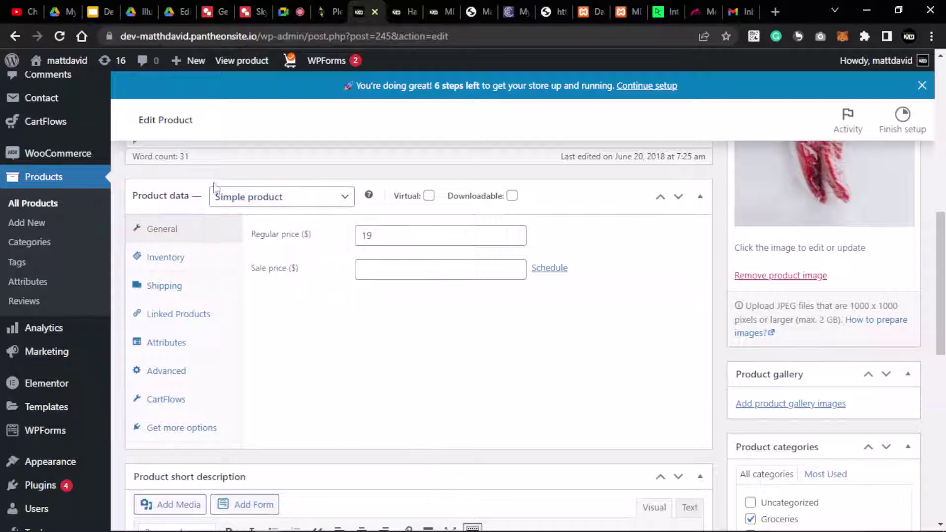
{"action": "left_click", "coordinate": [288, 200]}
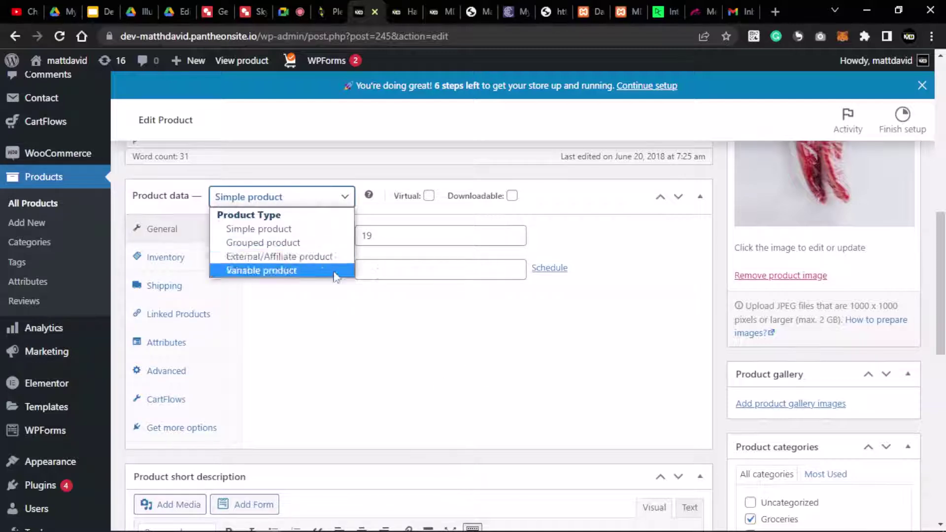
{"action": "left_click", "coordinate": [266, 199]}
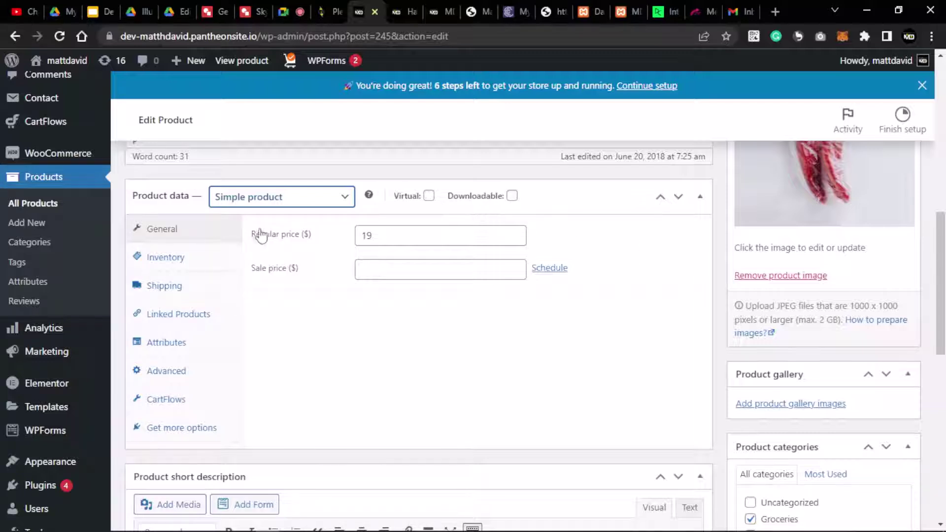
{"action": "left_click", "coordinate": [168, 229]}
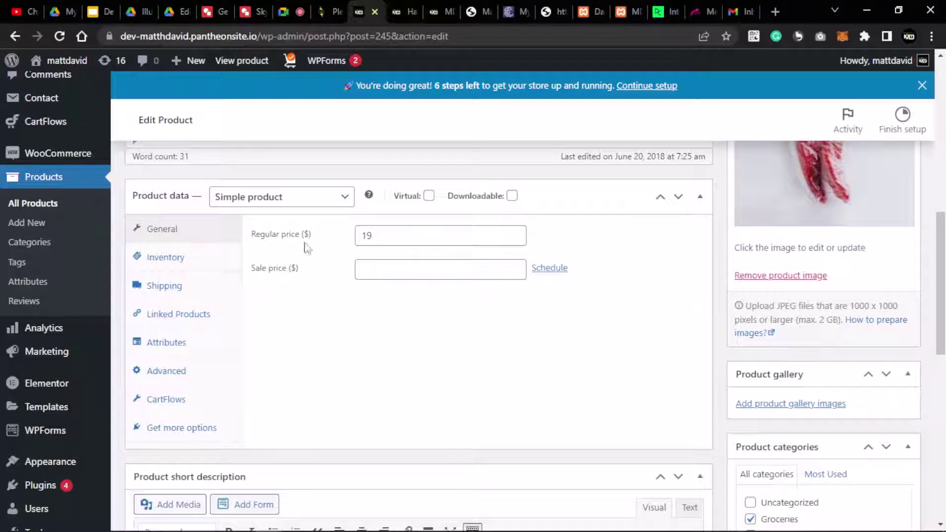
In Inventory, leave SKU and In stock status unchanged and enable Manage stock
{"action": "left_click", "coordinate": [173, 264]}
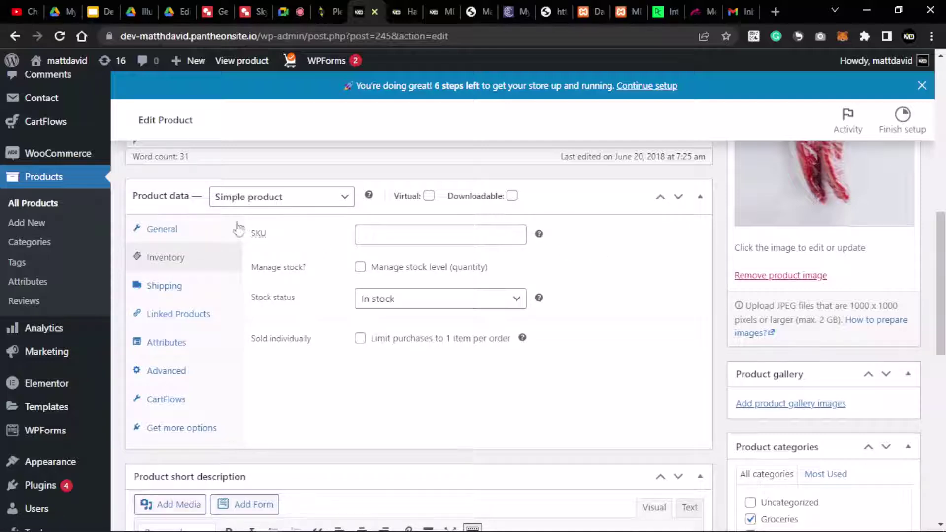
{"action": "mouse_move", "coordinate": [539, 237]}
{"action": "left_click", "coordinate": [441, 237]}
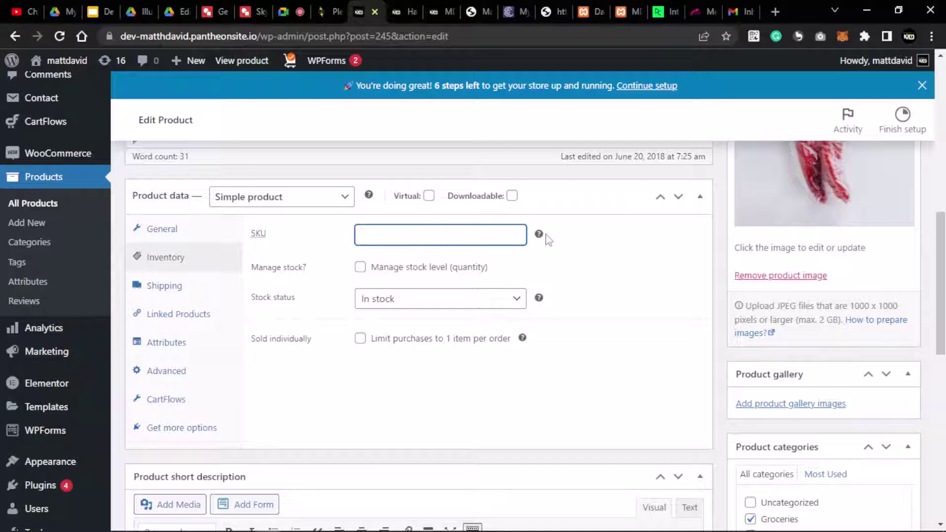
{"action": "mouse_move", "coordinate": [540, 235]}
{"action": "left_click", "coordinate": [513, 307]}
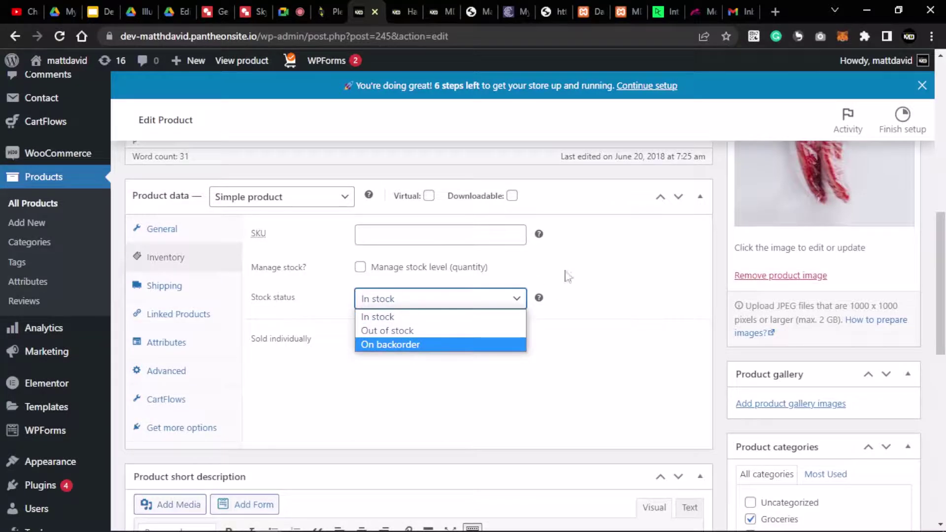
{"action": "left_click", "coordinate": [604, 268]}
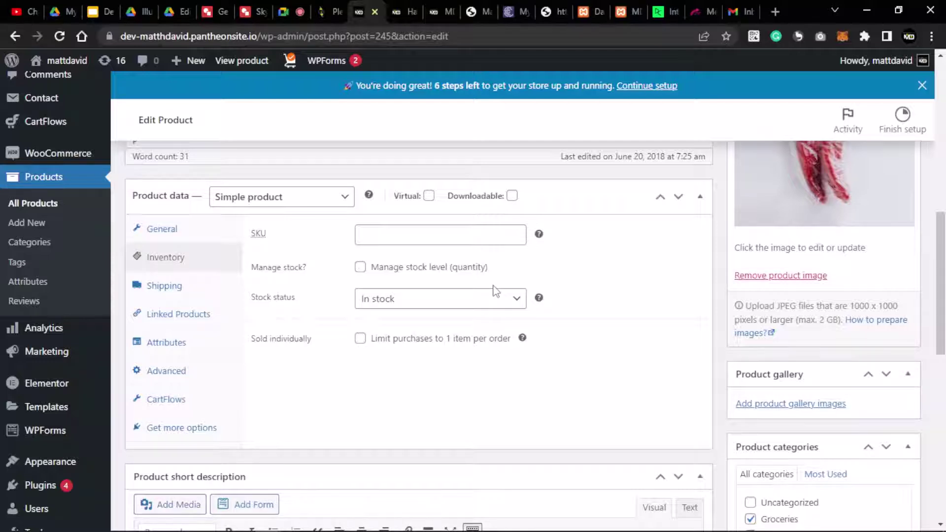
{"action": "left_click", "coordinate": [360, 267]}
Set the stock quantity to 0 and leave backorders at Do not allow
{"action": "left_click", "coordinate": [386, 302]}
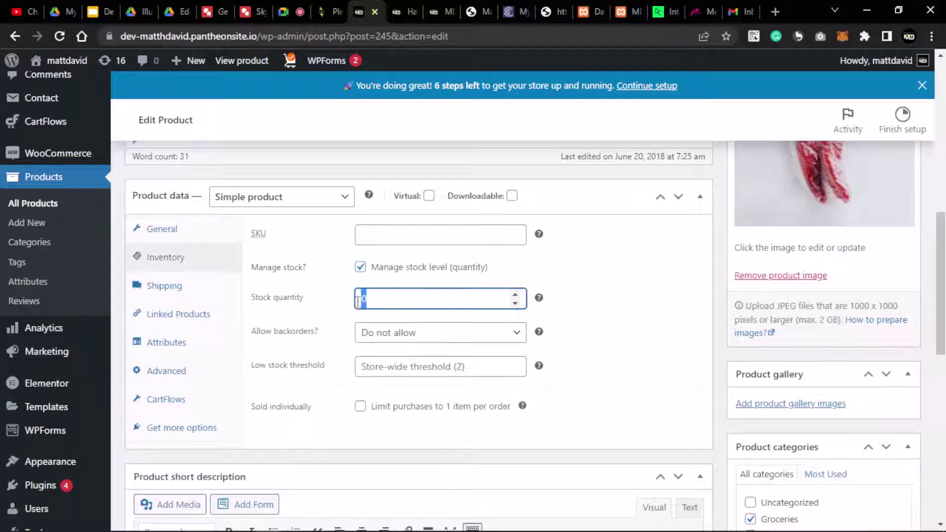
{"action": "double_click", "coordinate": [362, 298]}
{"action": "type", "text": "5"}
{"action": "double_click", "coordinate": [362, 298]}
{"action": "left_click", "coordinate": [462, 334]}
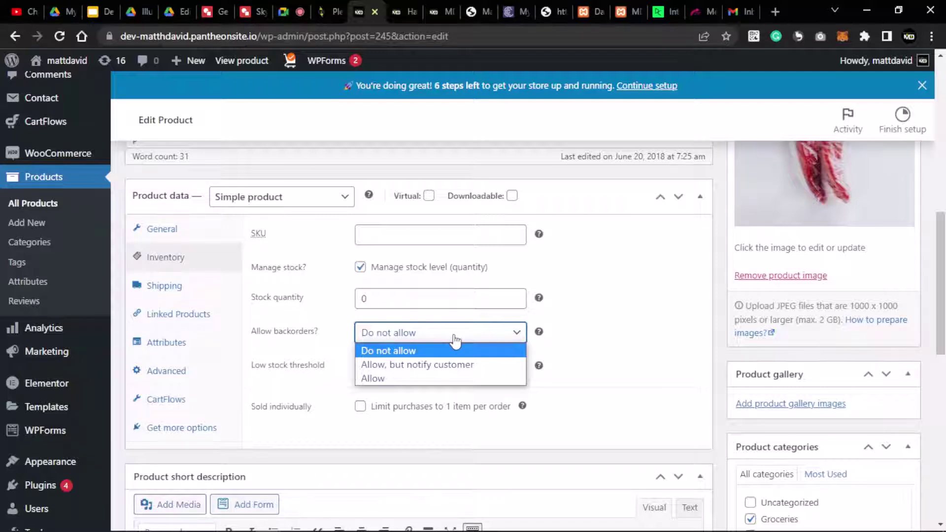
{"action": "left_click_drag", "start_coordinate": [368, 299], "coordinate": [335, 303]}
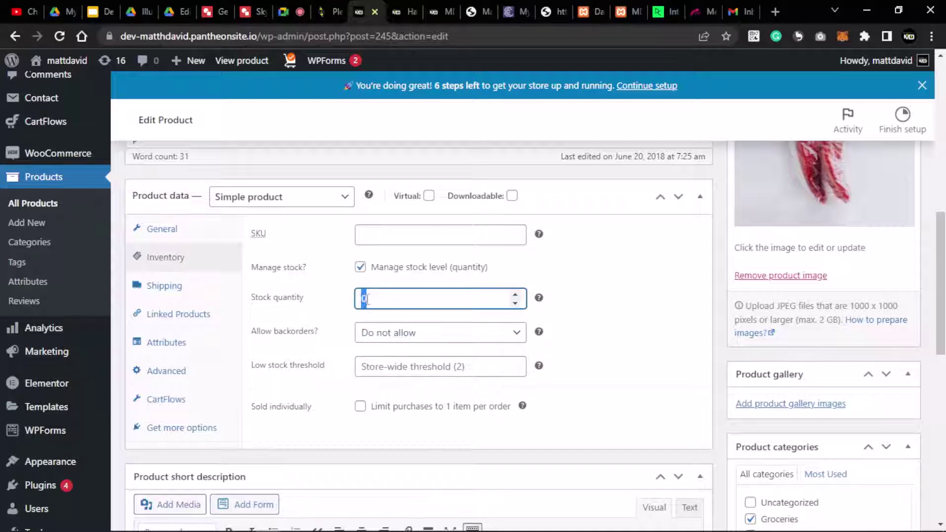
{"action": "left_click", "coordinate": [319, 382]}
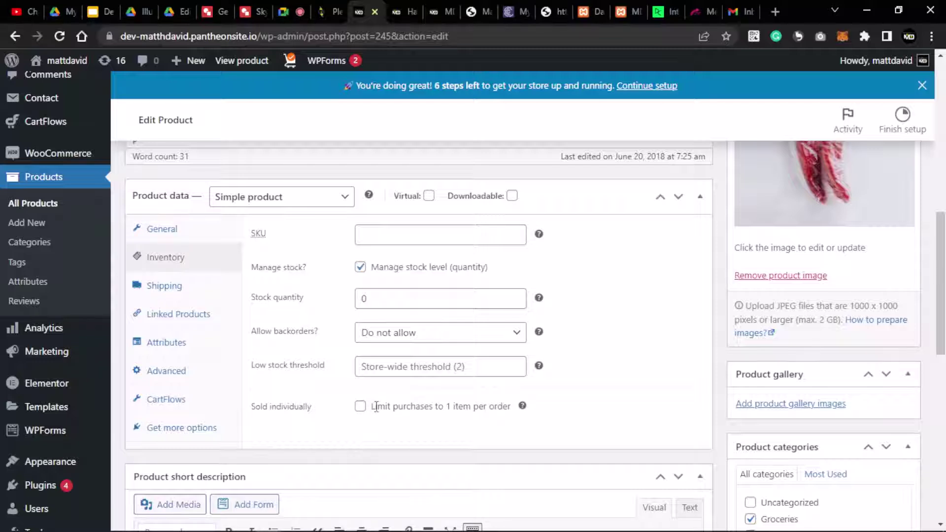
Leave shipping weight, length and shipping class unchanged, then show Linked Products
{"action": "left_click", "coordinate": [166, 295]}
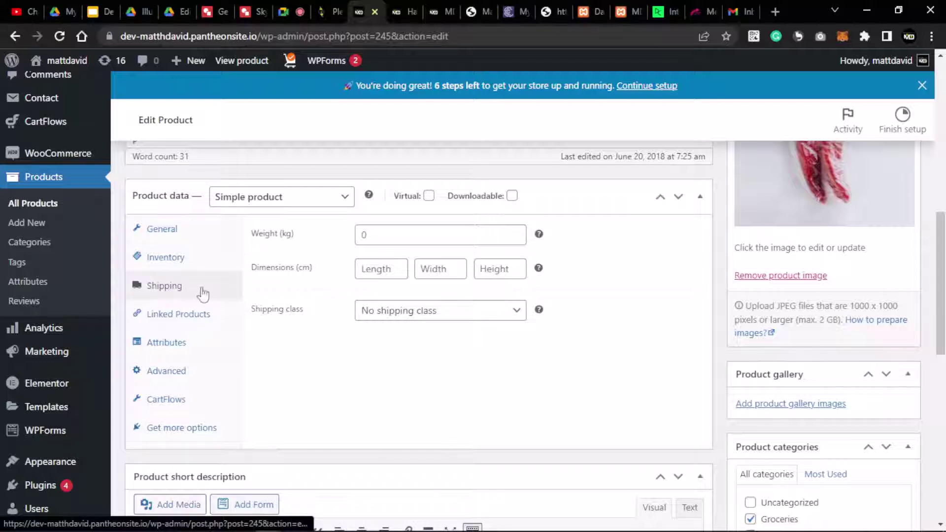
{"action": "left_click", "coordinate": [375, 235]}
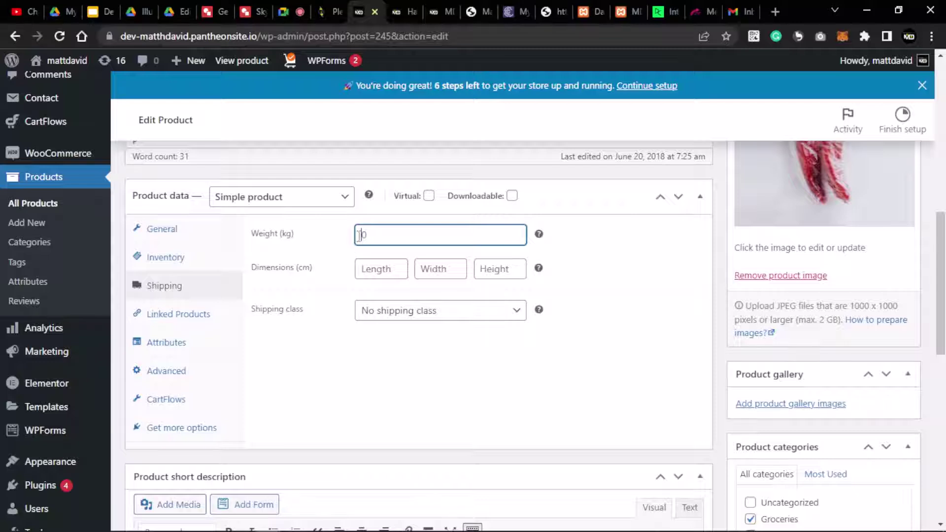
{"action": "left_click", "coordinate": [387, 268]}
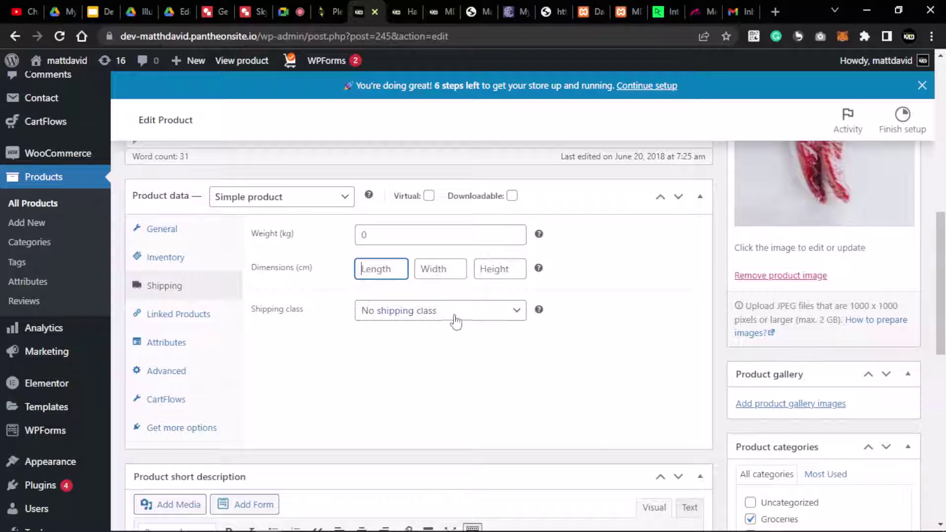
{"action": "left_click", "coordinate": [424, 314]}
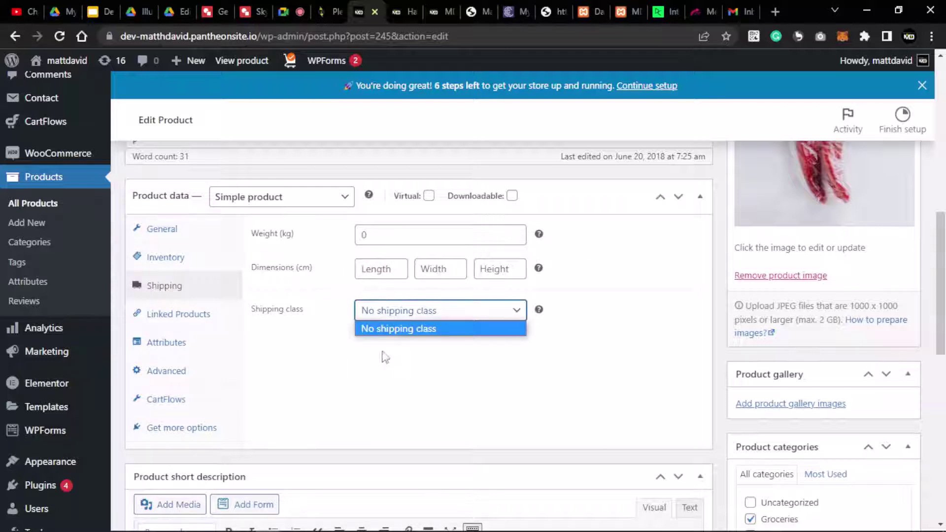
{"action": "left_click", "coordinate": [455, 313]}
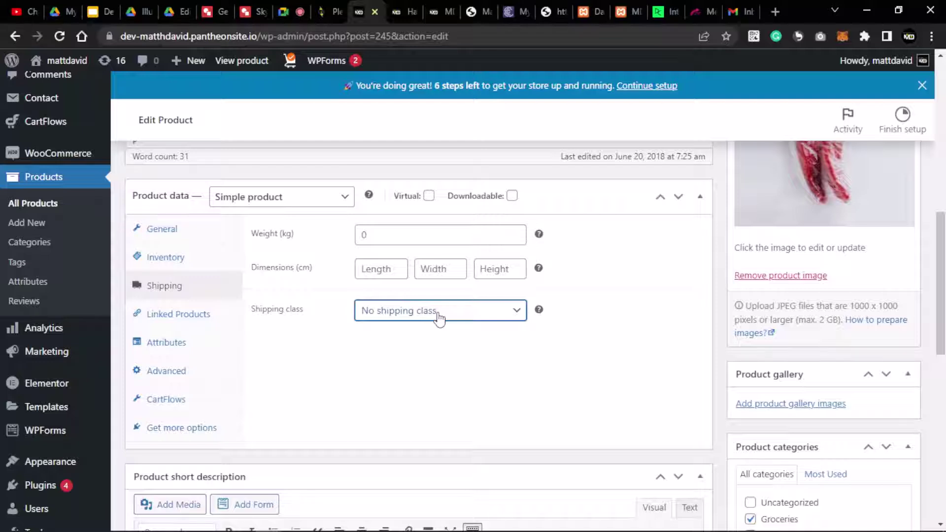
{"action": "left_click", "coordinate": [182, 320]}
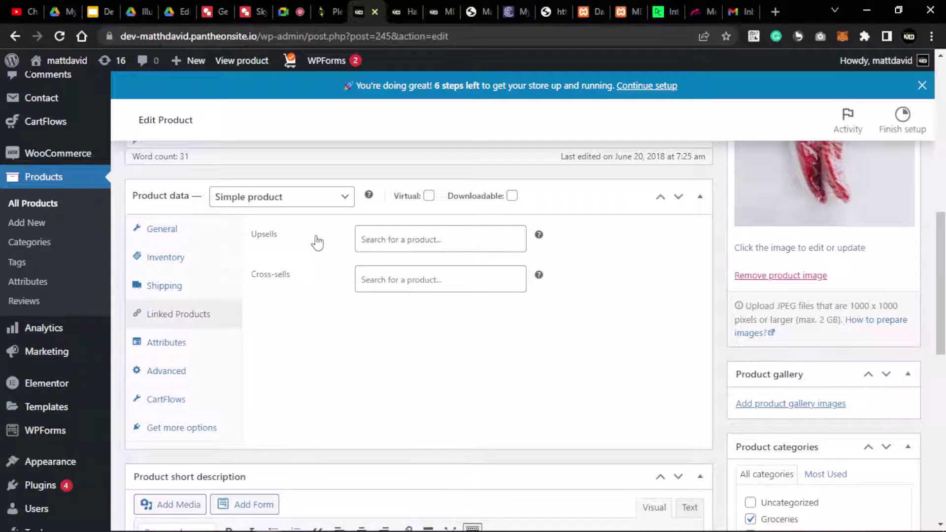
{"action": "left_click", "coordinate": [520, 232]}
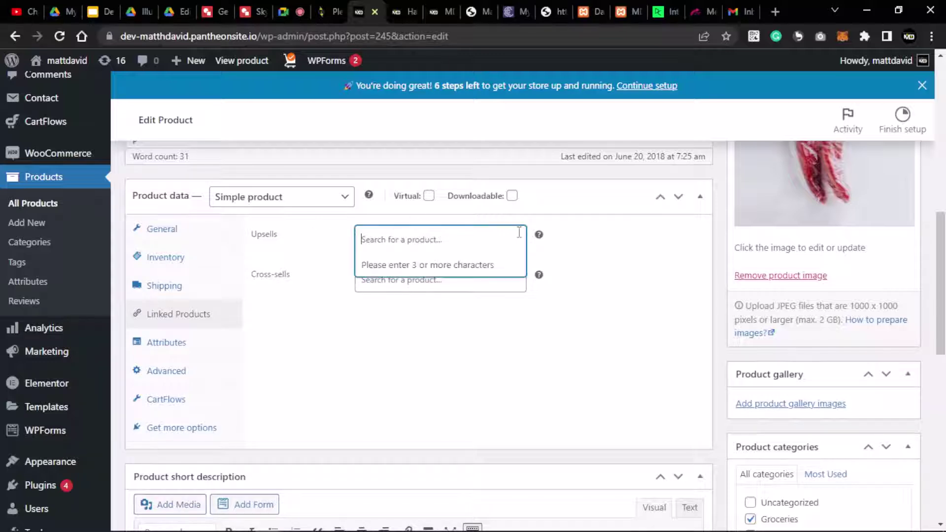
{"action": "mouse_move", "coordinate": [539, 235]}
{"action": "left_click", "coordinate": [539, 235]}
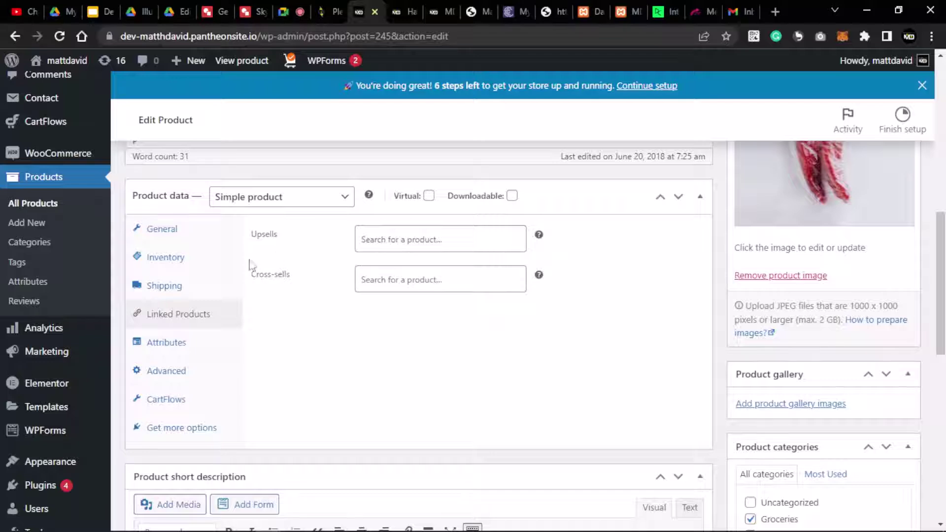
{"action": "mouse_move", "coordinate": [541, 280]}
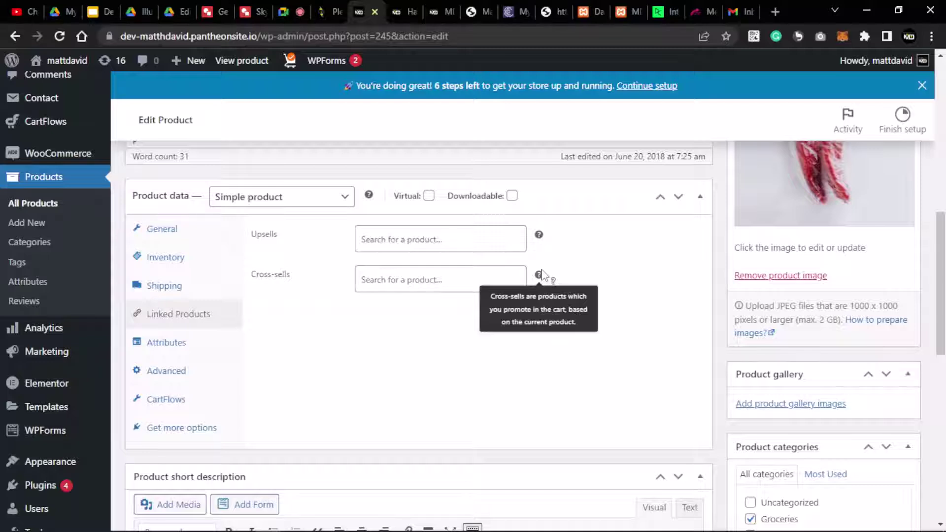
{"action": "left_click", "coordinate": [421, 278]}
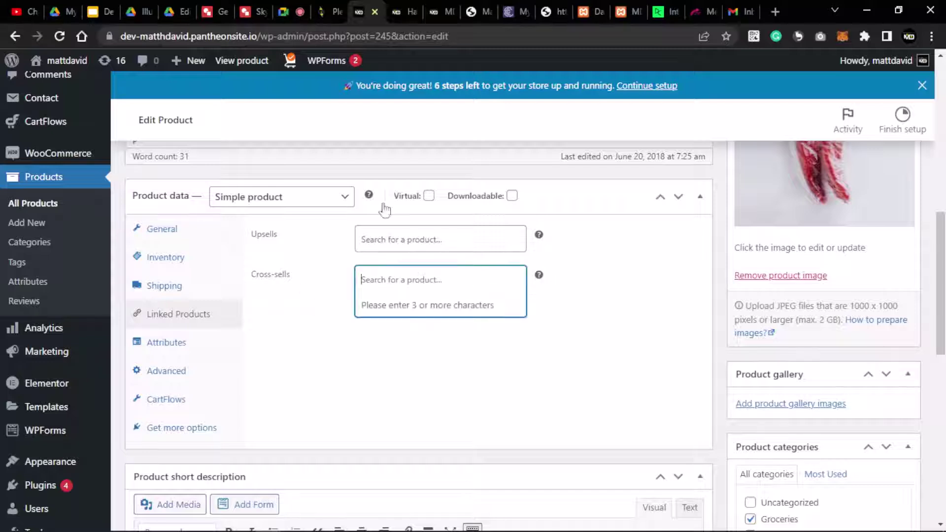
{"action": "left_click", "coordinate": [387, 241]}
{"action": "left_click", "coordinate": [397, 286]}
{"action": "type", "text": "c"}
{"action": "key", "text": "BackSpace"}
{"action": "key", "text": "BackSpace"}
{"action": "left_click", "coordinate": [422, 280]}
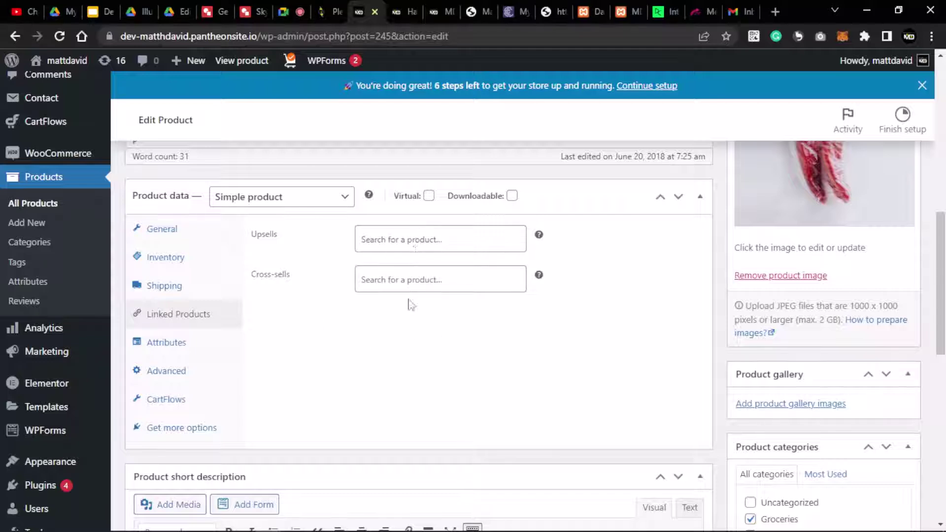
Show the Attributes section with Custom product attribute selected as the type
{"action": "left_click", "coordinate": [143, 345]}
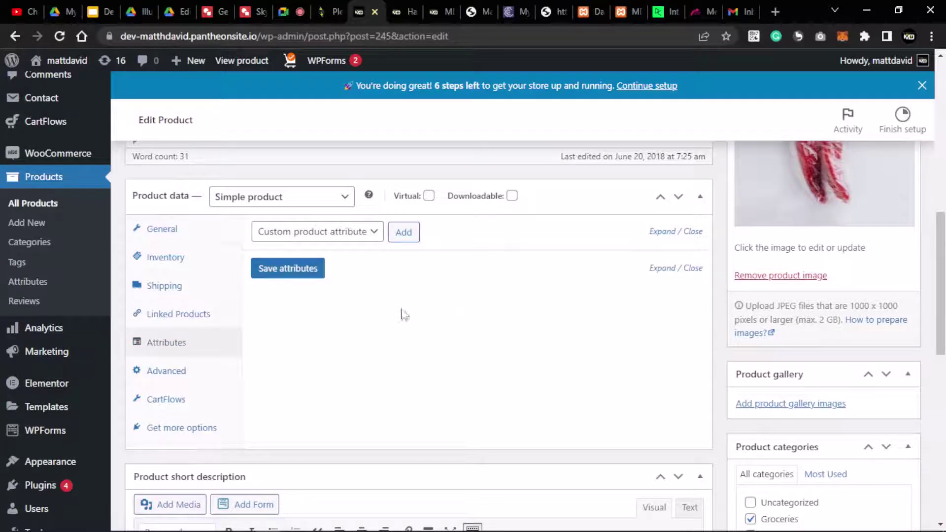
{"action": "left_click", "coordinate": [313, 232]}
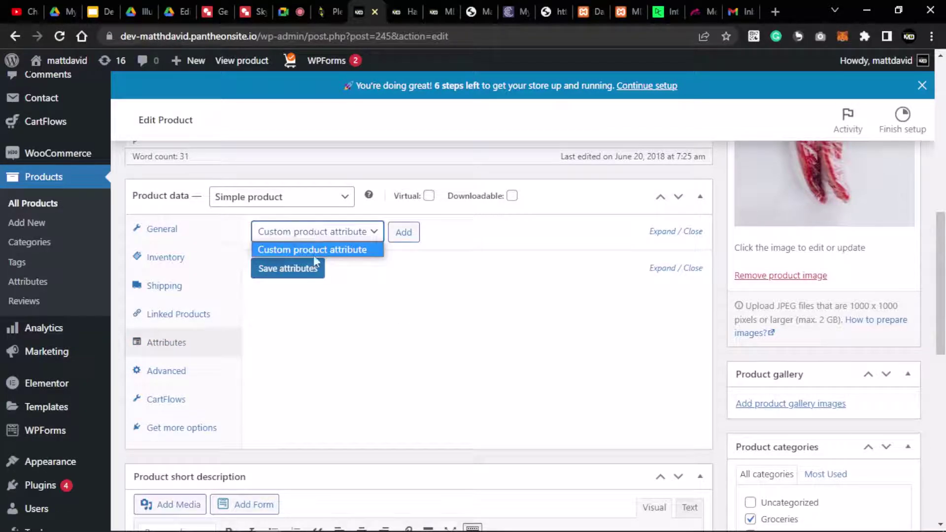
{"action": "left_click", "coordinate": [348, 250]}
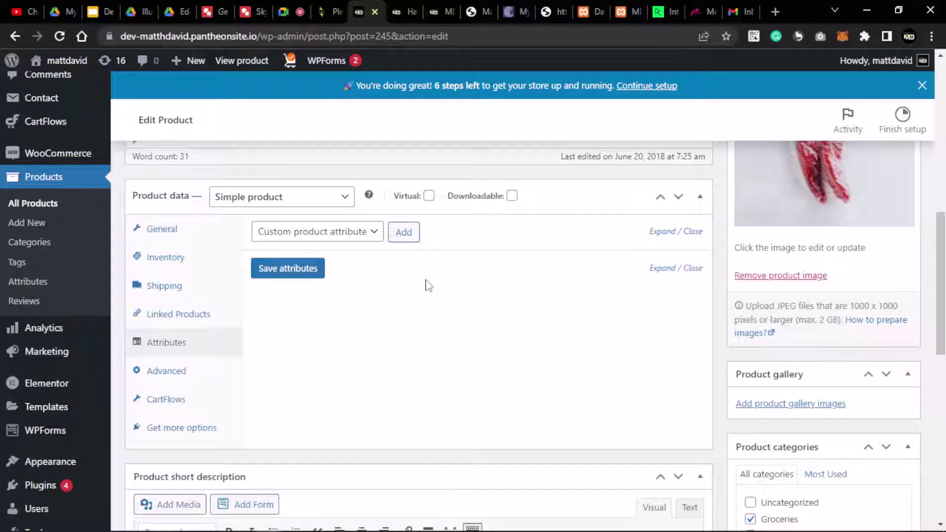
Show Advanced settings, checking the empty purchase note and menu order 0
{"action": "left_click", "coordinate": [153, 374]}
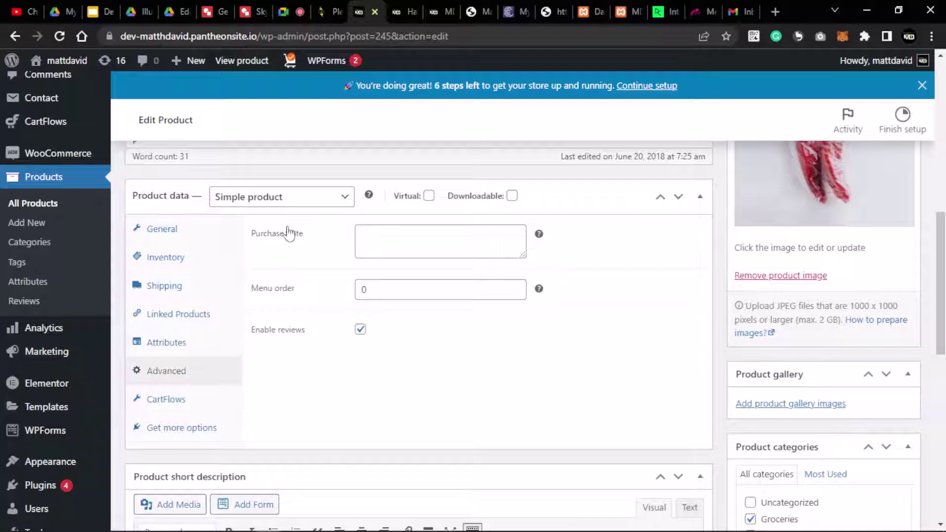
{"action": "left_click", "coordinate": [431, 234]}
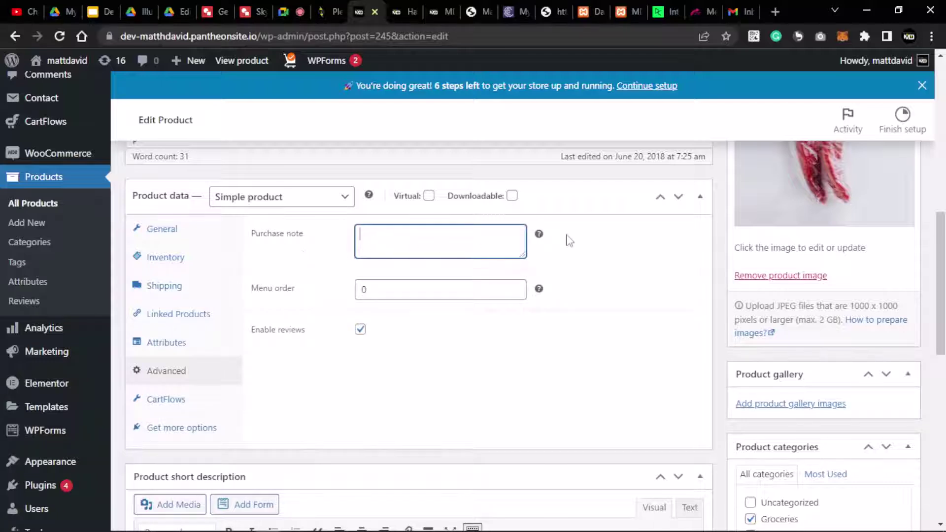
{"action": "mouse_move", "coordinate": [534, 238]}
{"action": "left_click", "coordinate": [492, 289]}
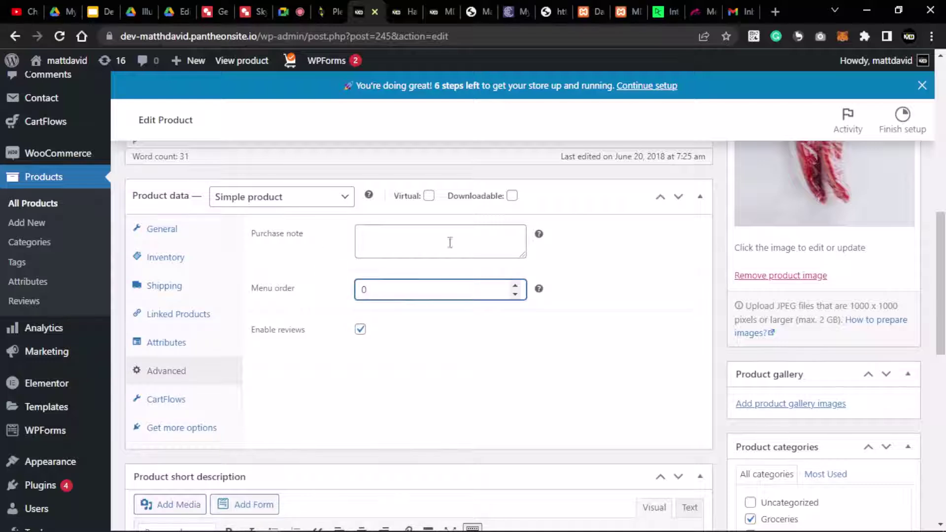
Check the CartFlows settings, leaving no flow chosen and the add-to-cart text unchanged
{"action": "left_click", "coordinate": [165, 403]}
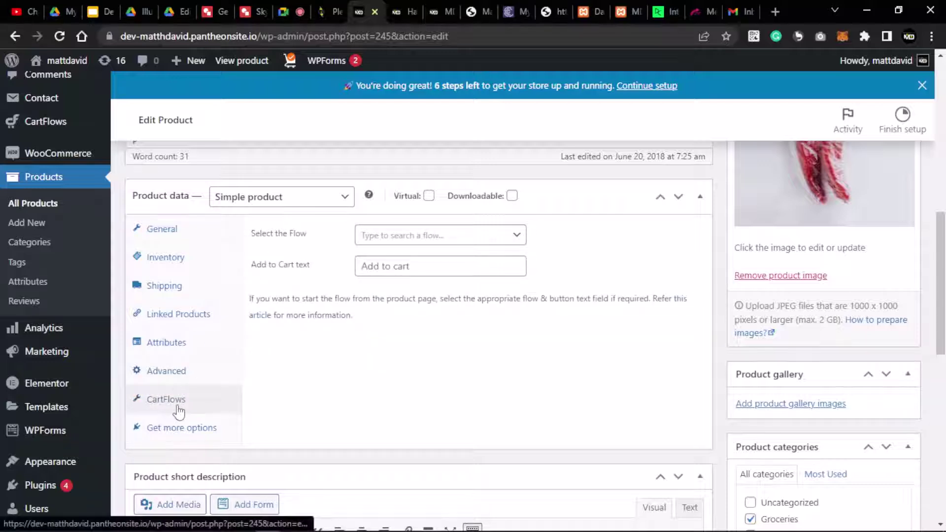
{"action": "mouse_move", "coordinate": [47, 129]}
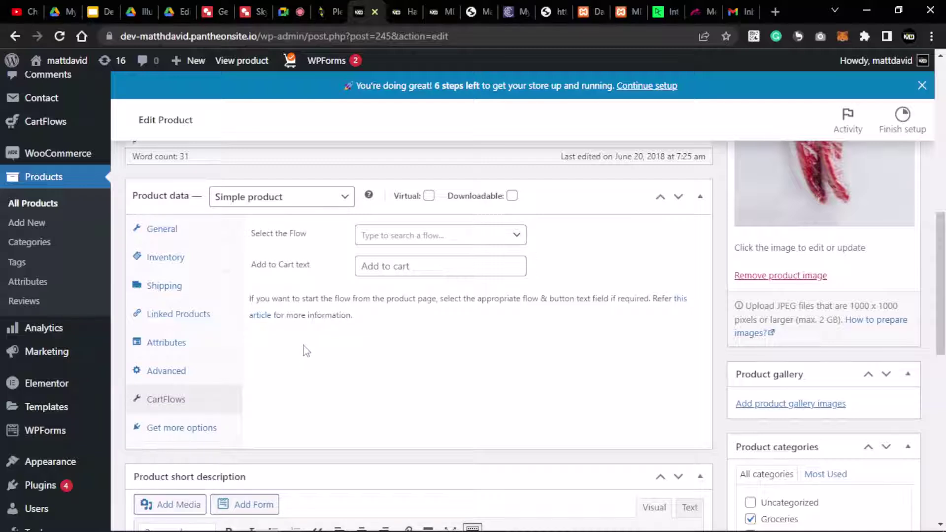
{"action": "left_click", "coordinate": [431, 243]}
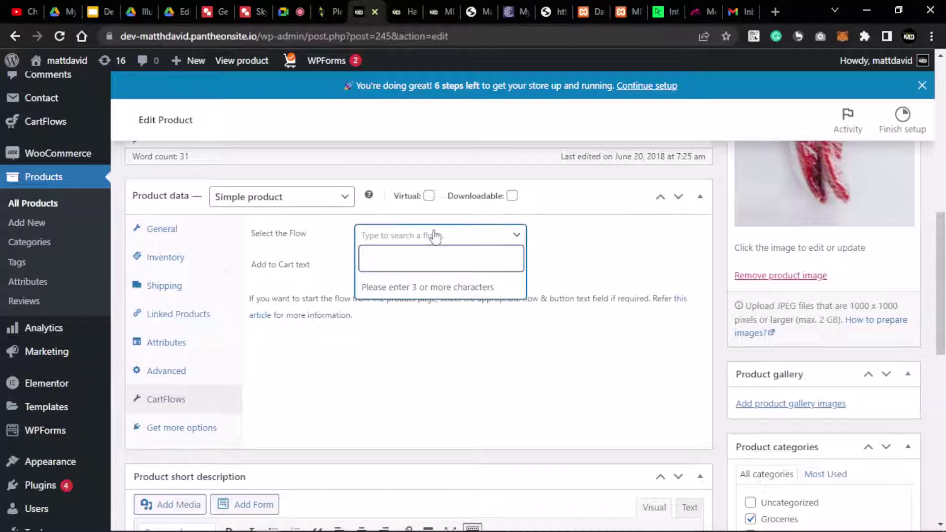
{"action": "left_click", "coordinate": [433, 236]}
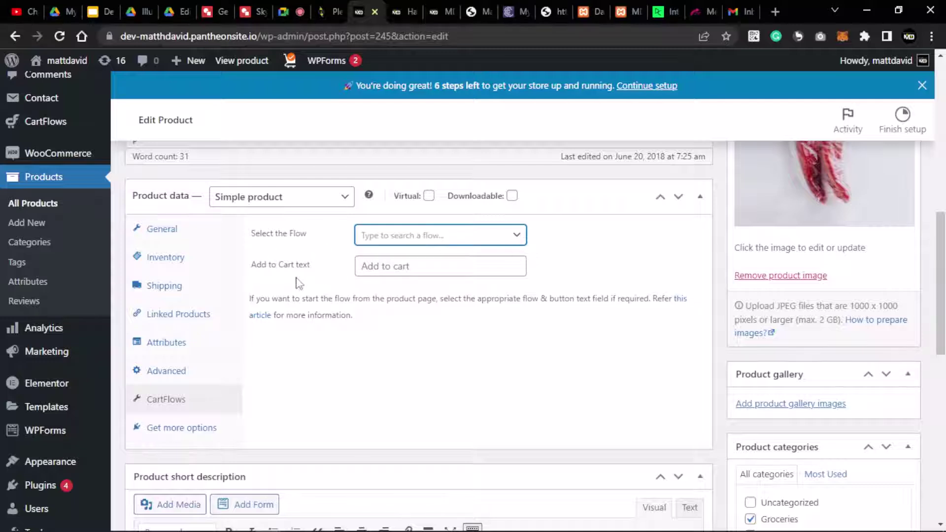
{"action": "left_click", "coordinate": [412, 266]}
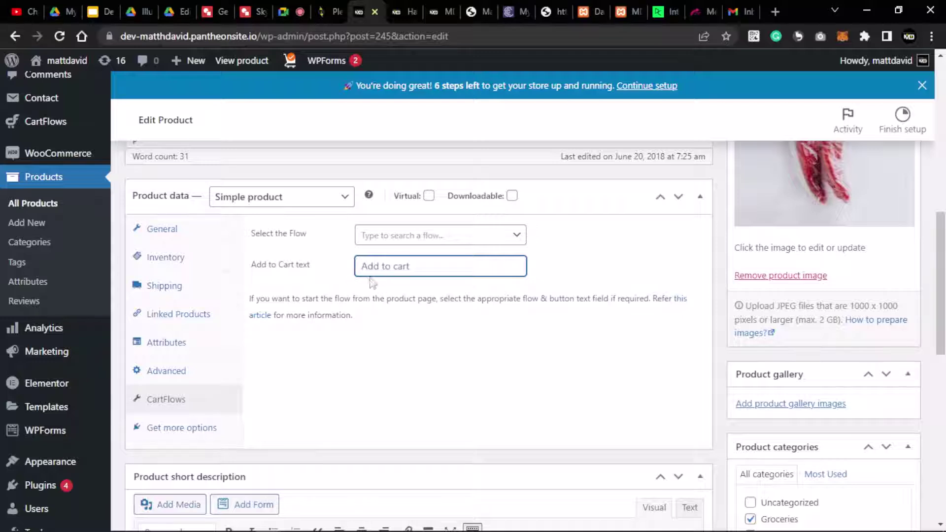
Open Browse the Marketplace from Get more options in a new tab and switch to it
{"action": "left_click", "coordinate": [191, 435]}
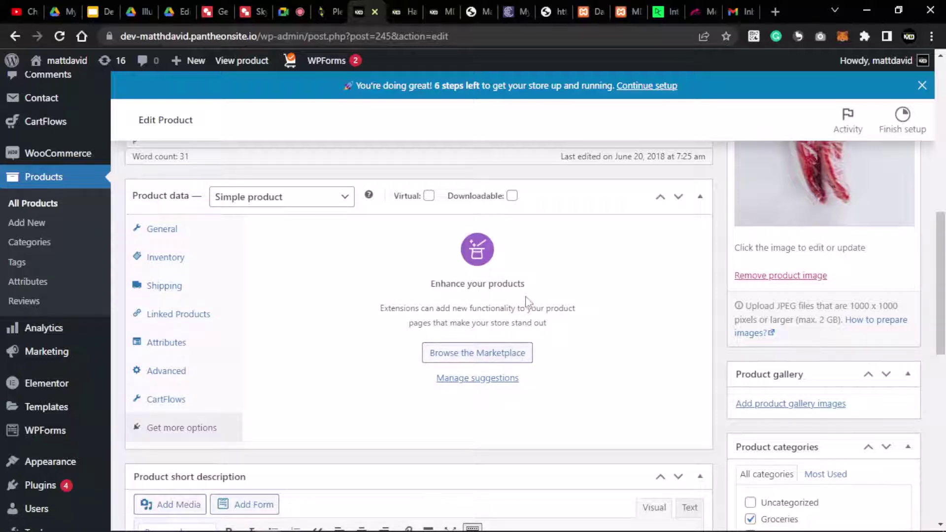
{"action": "right_click", "coordinate": [482, 356]}
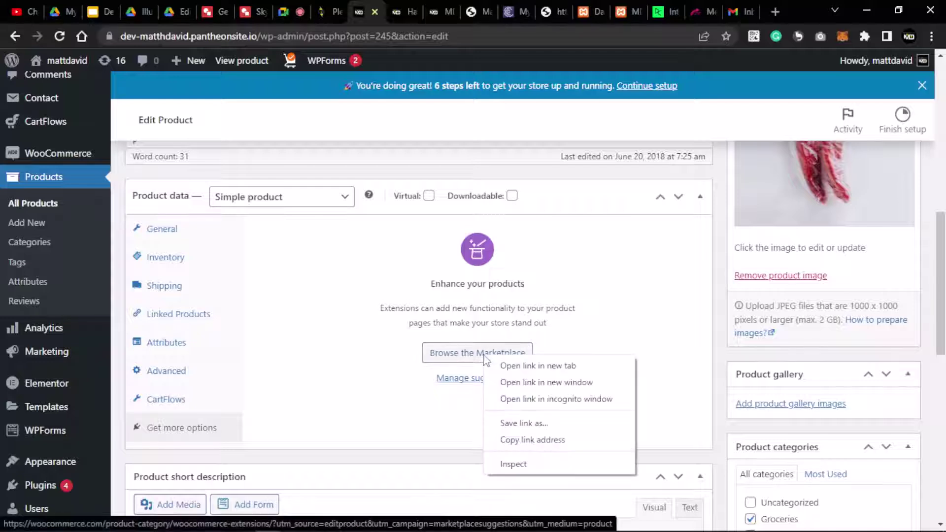
{"action": "left_click", "coordinate": [548, 370]}
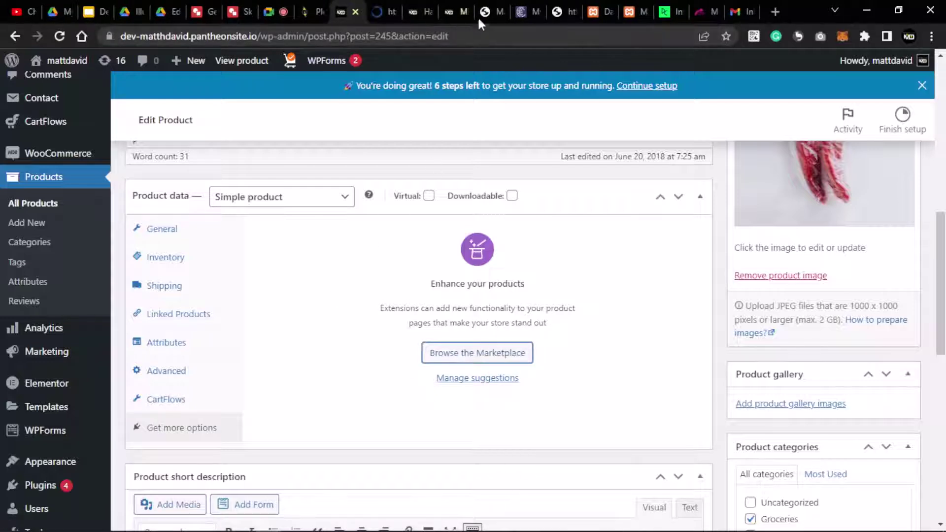
{"action": "left_click", "coordinate": [379, 10]}
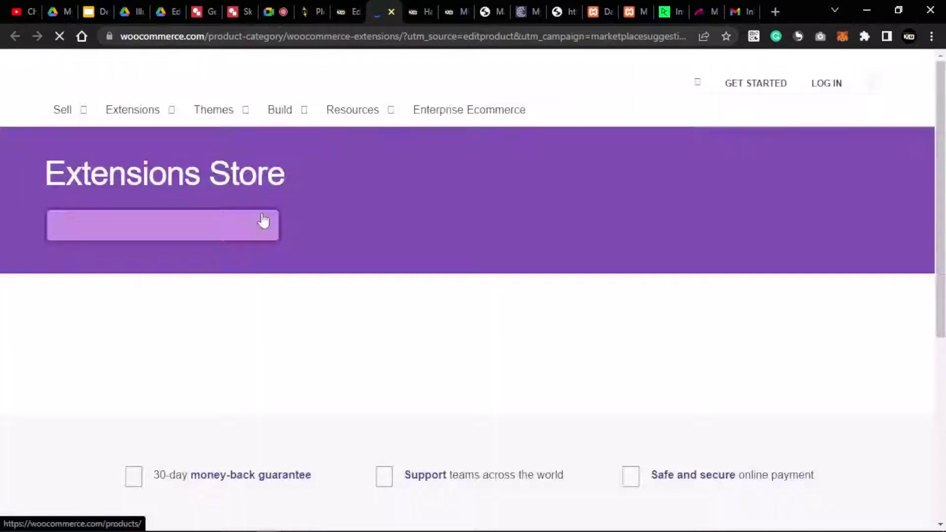
Browse the 773 WooCommerce.com extensions, then return to the Edit Product tab
{"action": "scroll", "coordinate": [409, 258], "scroll_direction": "down", "scroll_amount": 5}
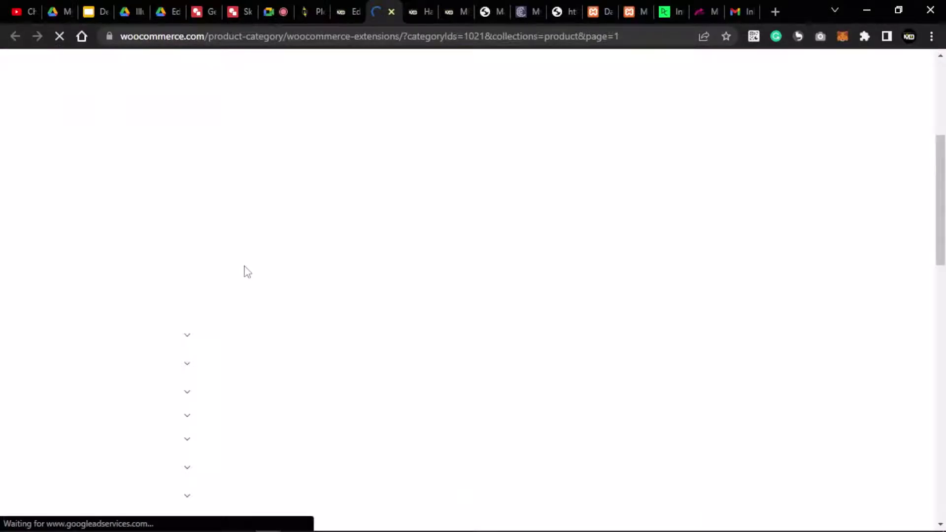
{"action": "scroll", "coordinate": [246, 270], "scroll_direction": "up", "scroll_amount": 3}
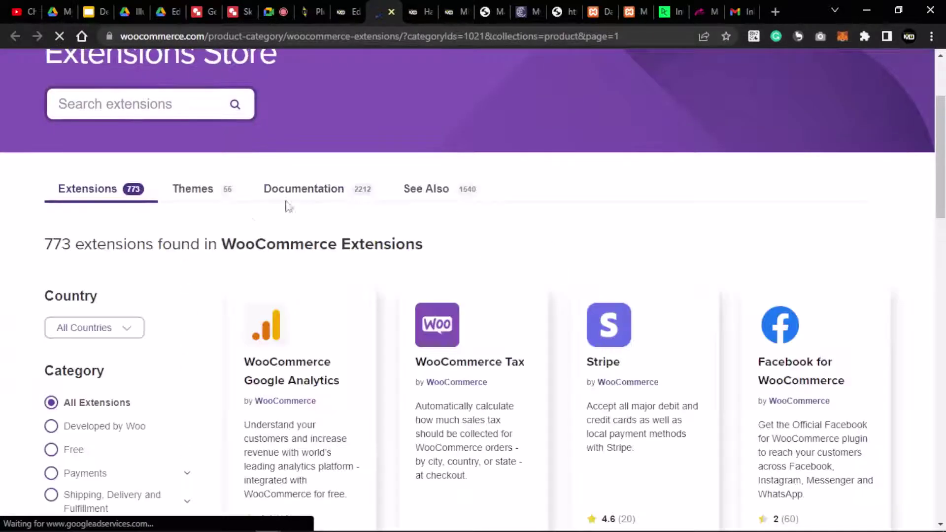
{"action": "scroll", "coordinate": [353, 321], "scroll_direction": "down", "scroll_amount": 4}
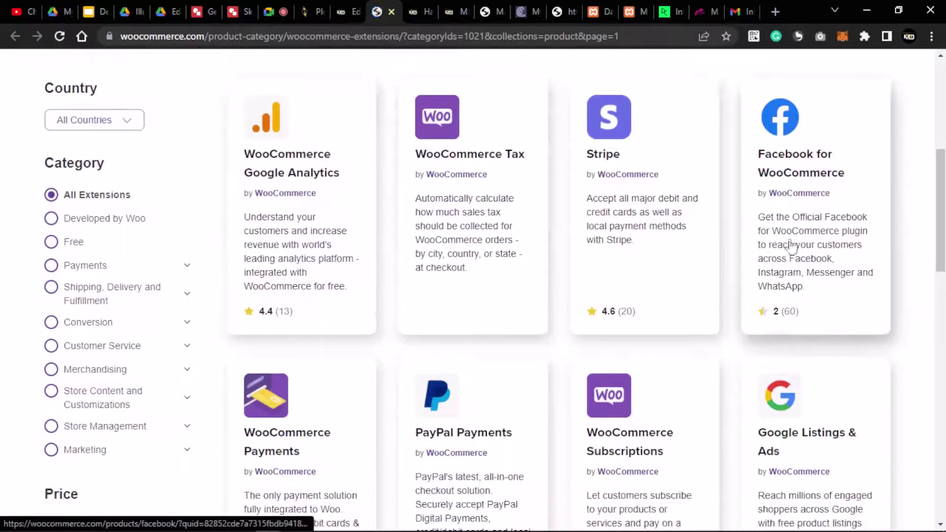
{"action": "scroll", "coordinate": [644, 350], "scroll_direction": "down", "scroll_amount": 4}
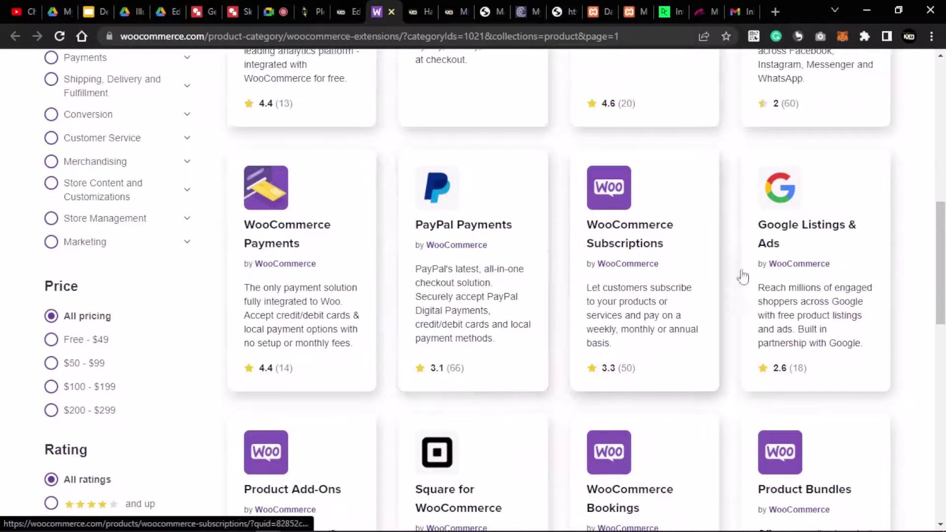
{"action": "scroll", "coordinate": [764, 352], "scroll_direction": "down", "scroll_amount": 5}
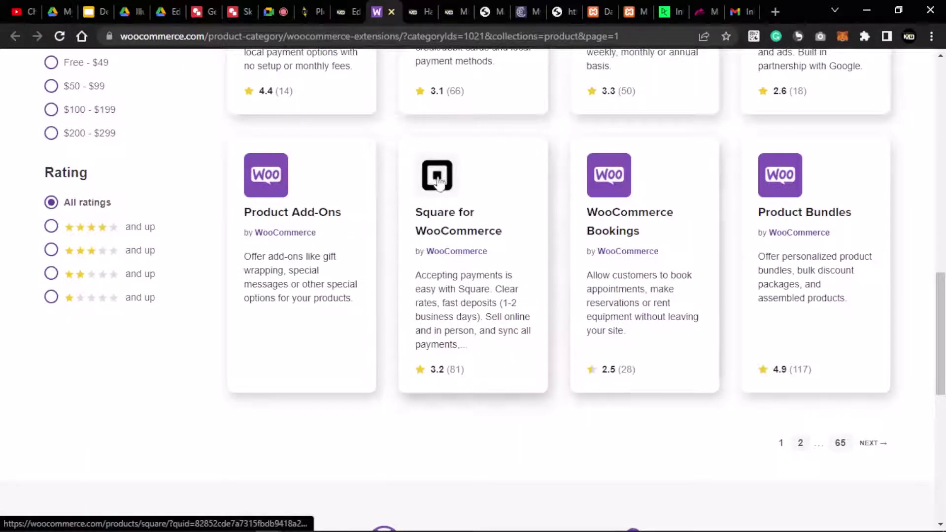
{"action": "scroll", "coordinate": [462, 185], "scroll_direction": "up", "scroll_amount": 11}
{"action": "scroll", "coordinate": [464, 186], "scroll_direction": "up", "scroll_amount": 4}
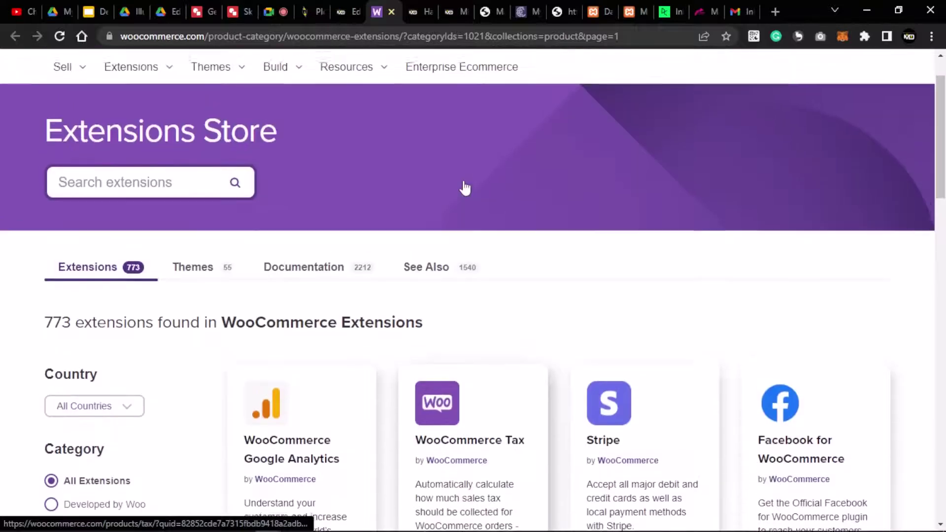
{"action": "scroll", "coordinate": [452, 188], "scroll_direction": "down", "scroll_amount": 5}
{"action": "scroll", "coordinate": [451, 190], "scroll_direction": "up", "scroll_amount": 5}
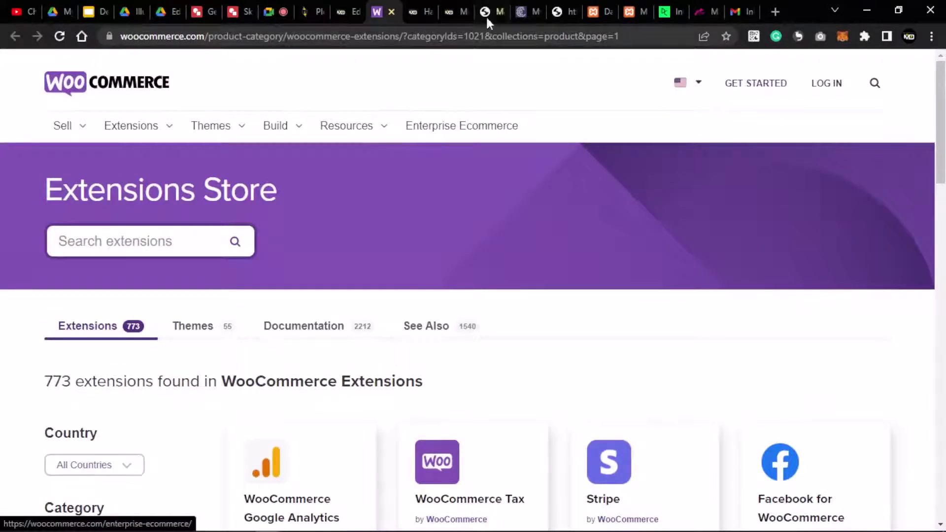
{"action": "left_click", "coordinate": [342, 11]}
{"action": "scroll", "coordinate": [436, 272], "scroll_direction": "down", "scroll_amount": 3}
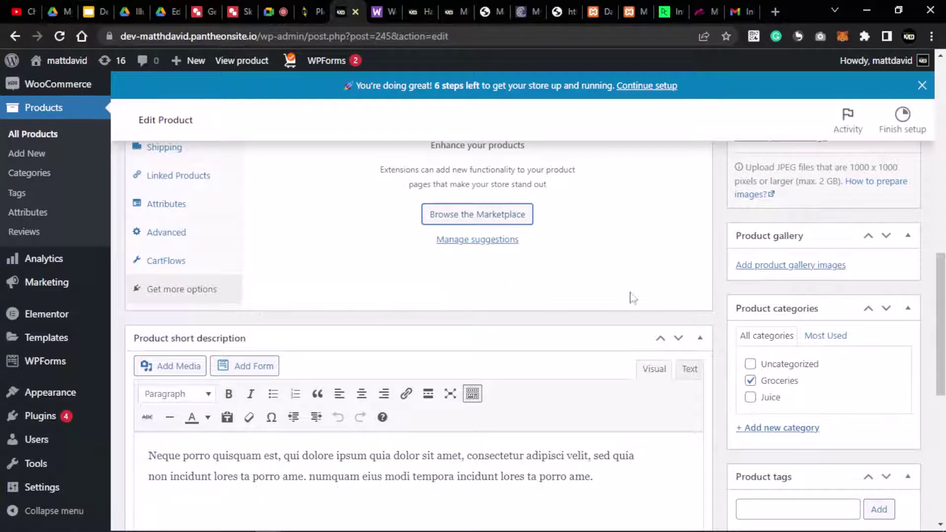
Add the product tags pepper, food and vegetables to Handpicked Red Chillies
{"action": "scroll", "coordinate": [345, 259], "scroll_direction": "up", "scroll_amount": 5}
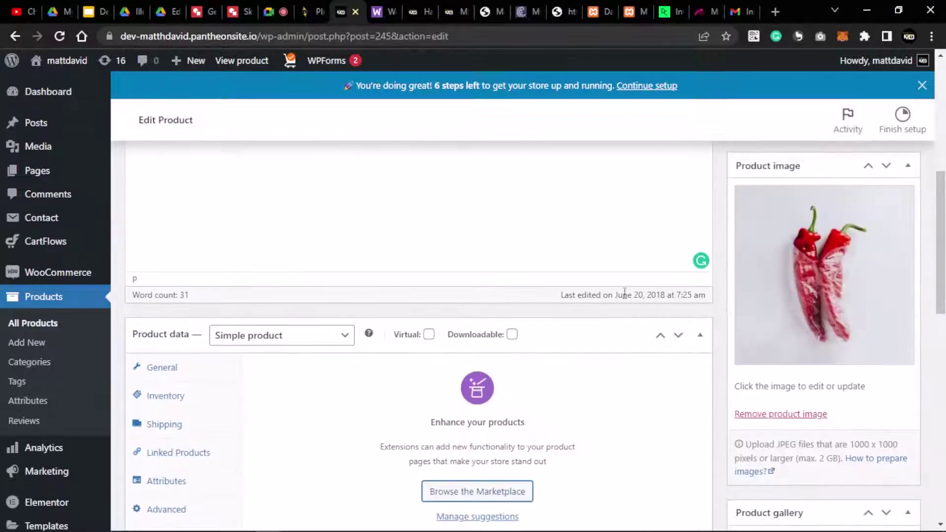
{"action": "scroll", "coordinate": [474, 453], "scroll_direction": "down", "scroll_amount": 5}
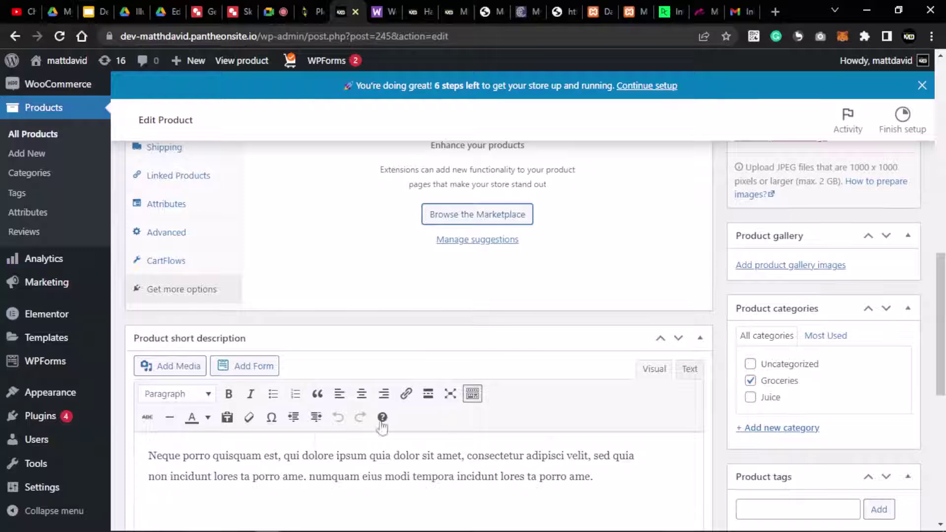
{"action": "scroll", "coordinate": [381, 427], "scroll_direction": "down", "scroll_amount": 4}
{"action": "left_click", "coordinate": [776, 308]}
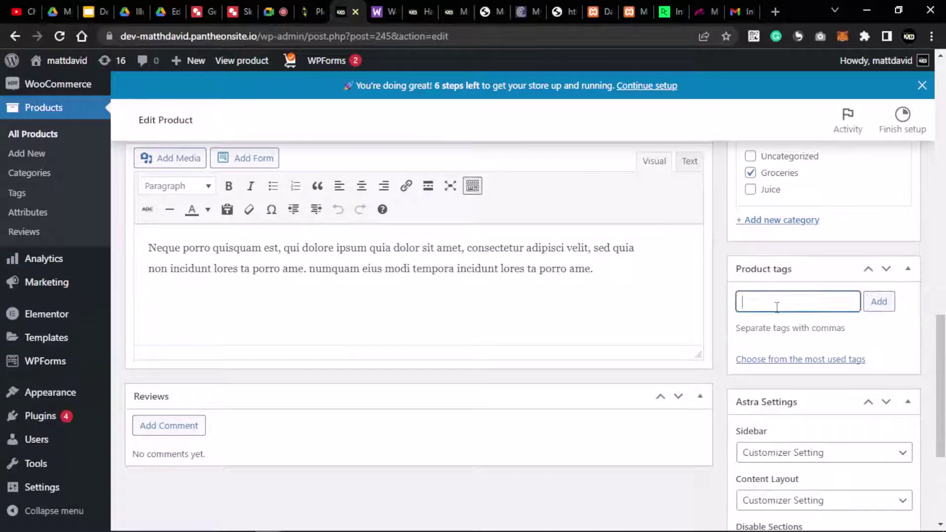
{"action": "scroll", "coordinate": [720, 312], "scroll_direction": "up", "scroll_amount": 10}
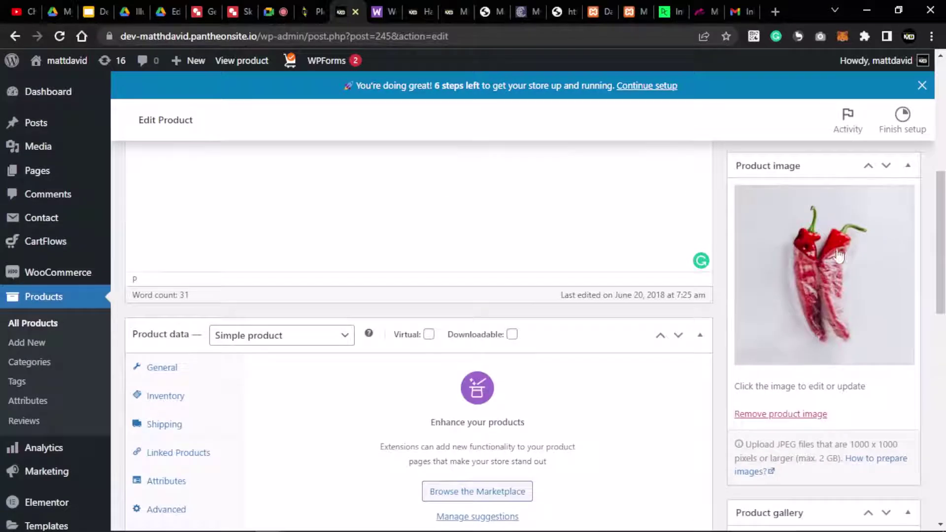
{"action": "scroll", "coordinate": [472, 355], "scroll_direction": "down", "scroll_amount": 6}
{"action": "scroll", "coordinate": [472, 355], "scroll_direction": "down", "scroll_amount": 4}
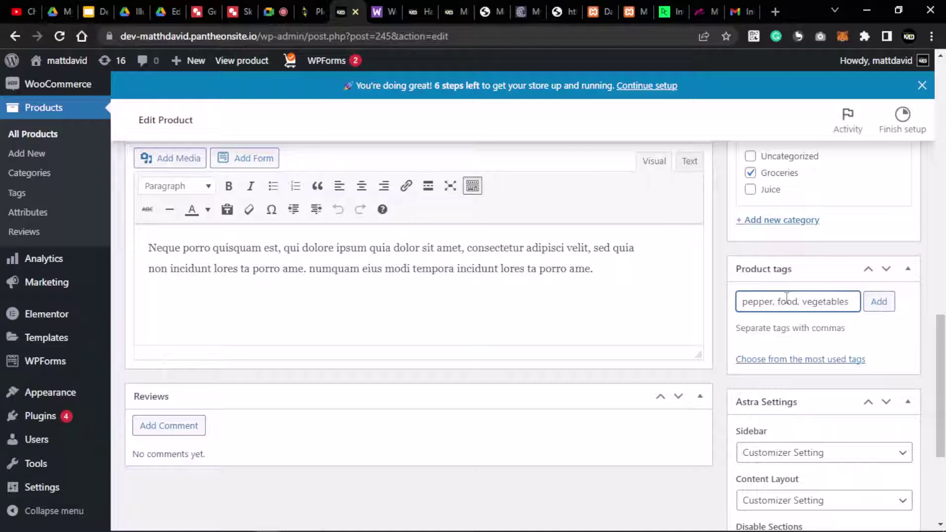
{"action": "left_click", "coordinate": [878, 301]}
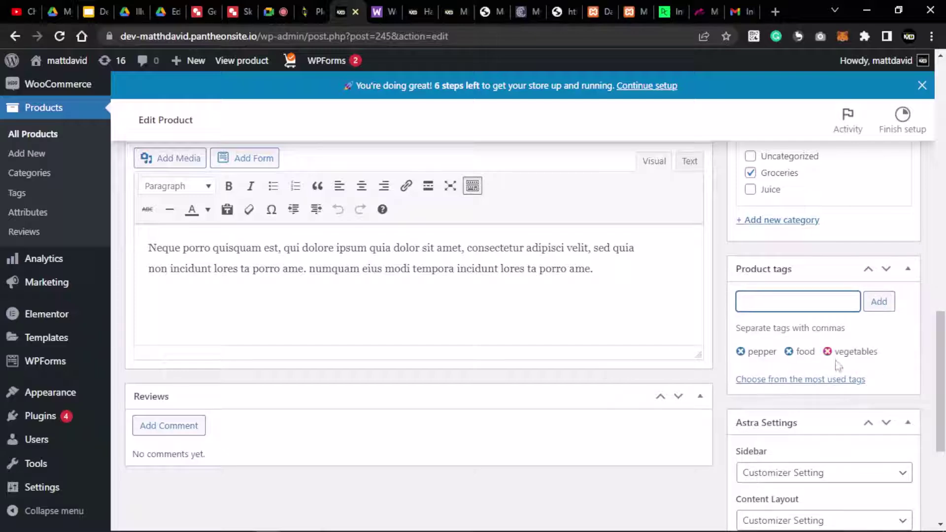
Create a new top-level product category named Cereals with no parent
{"action": "scroll", "coordinate": [772, 367], "scroll_direction": "up", "scroll_amount": 5}
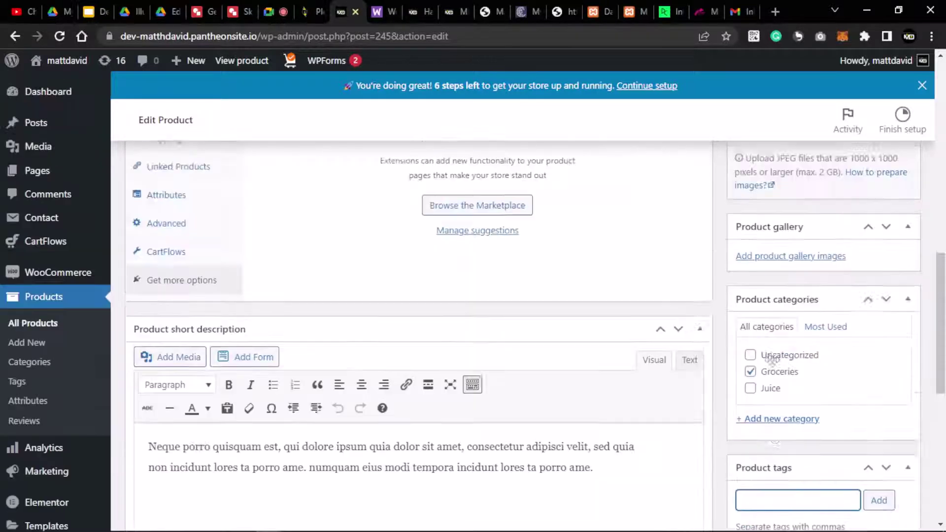
{"action": "scroll", "coordinate": [771, 370], "scroll_direction": "down", "scroll_amount": 3}
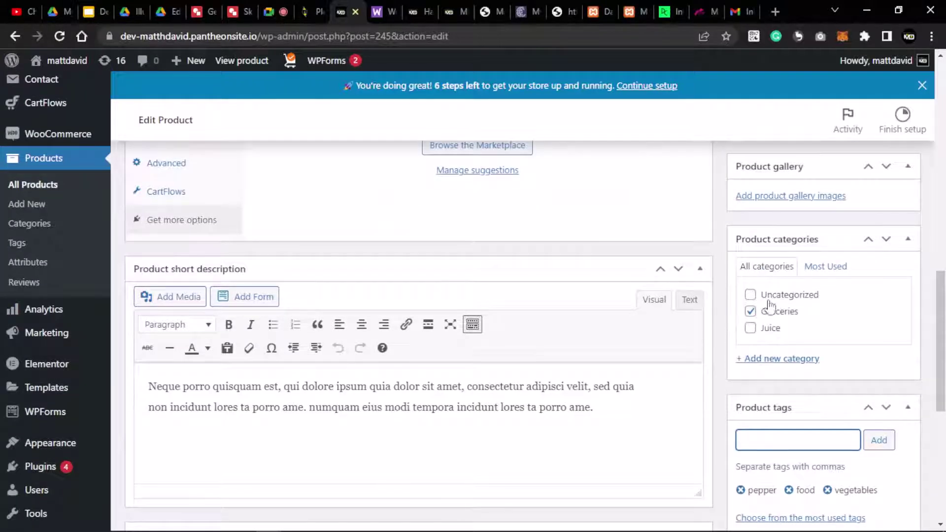
{"action": "left_click", "coordinate": [779, 358]}
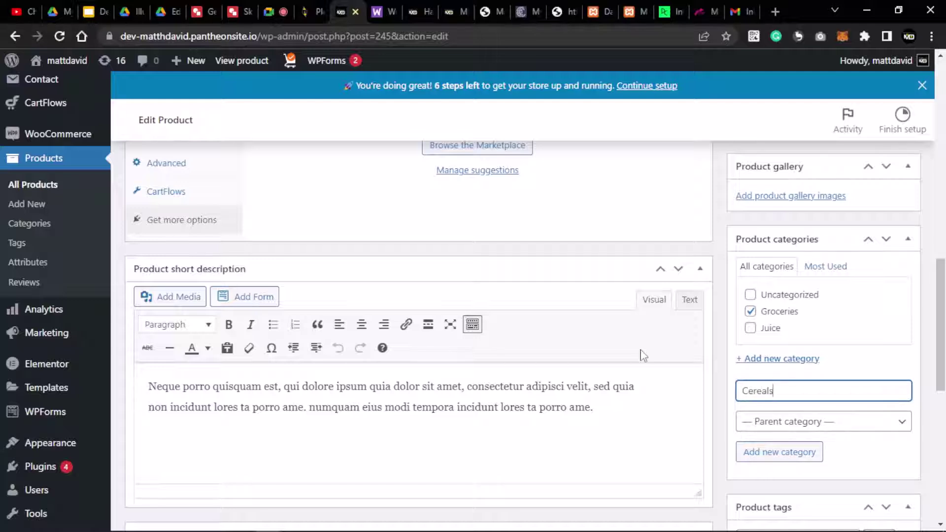
{"action": "left_click", "coordinate": [837, 428]}
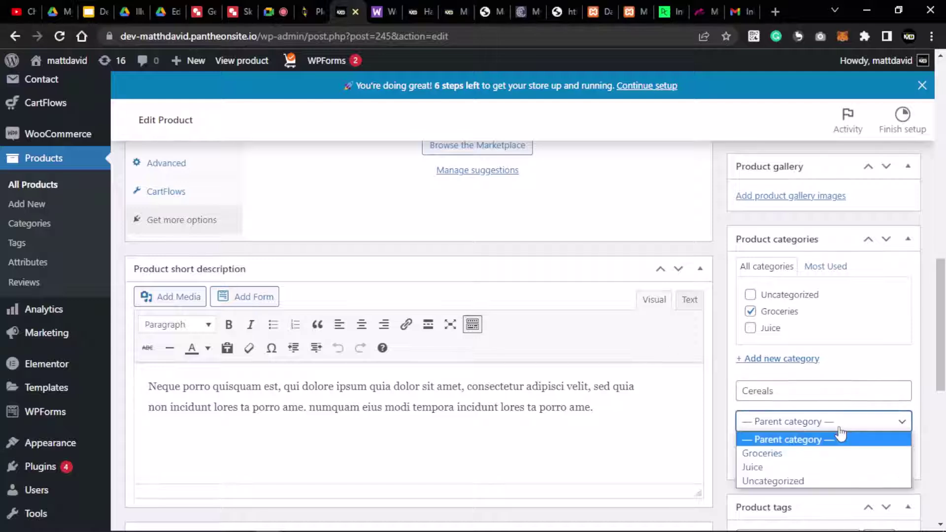
{"action": "left_click", "coordinate": [842, 428]}
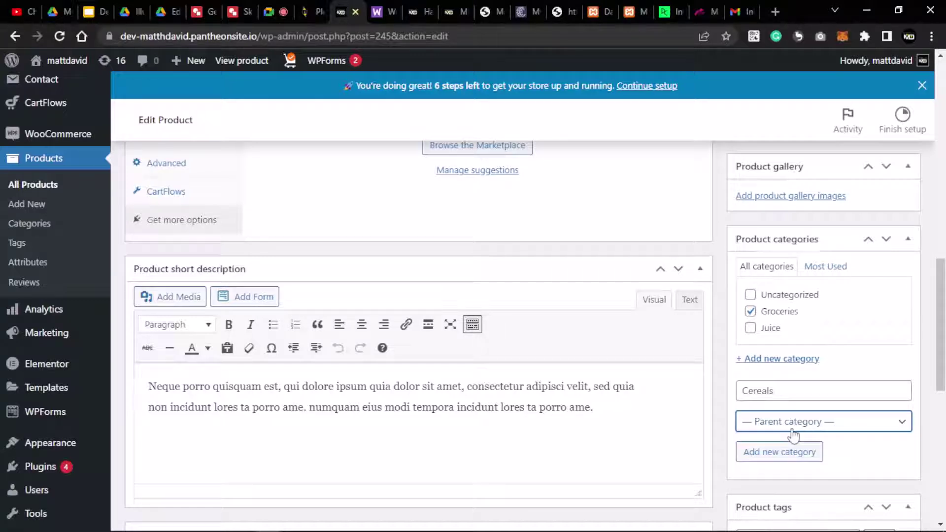
{"action": "left_click", "coordinate": [799, 453]}
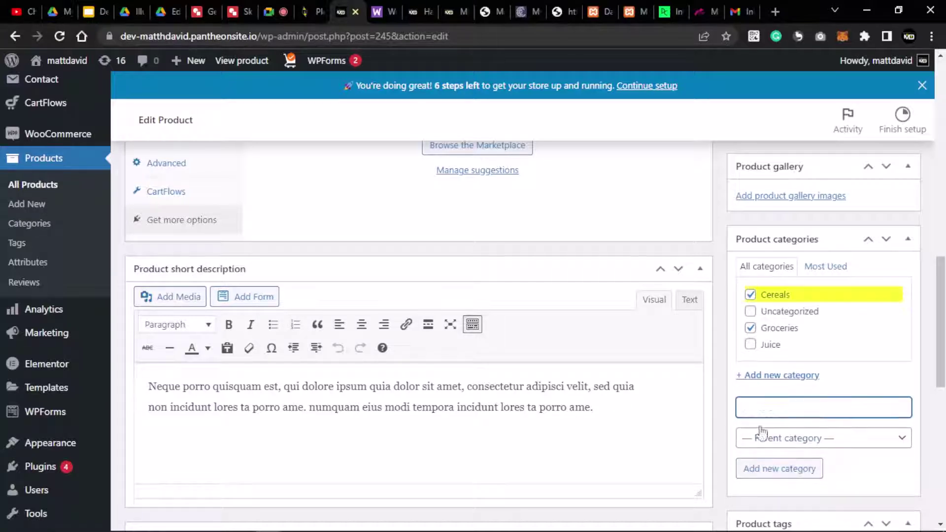
Untick Cereals so the product stays in the Groceries category only
{"action": "left_click", "coordinate": [750, 295]}
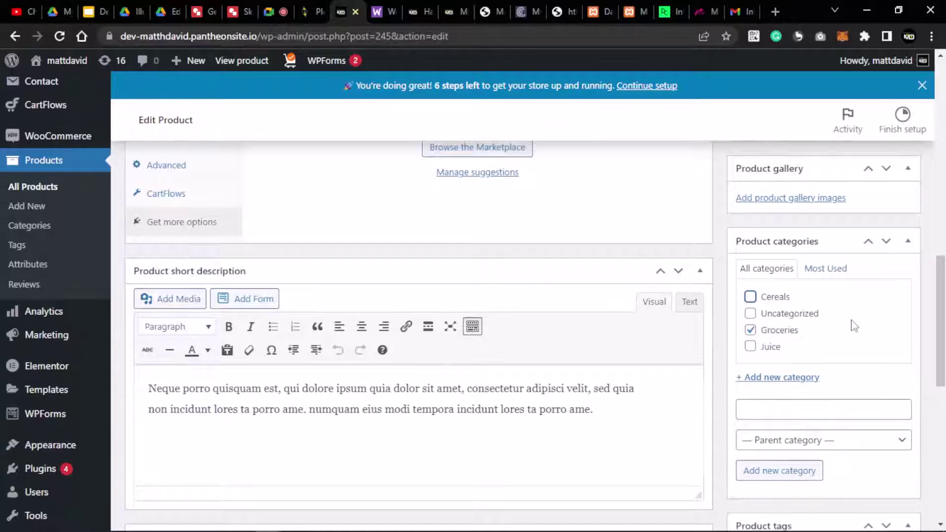
{"action": "scroll", "coordinate": [853, 325], "scroll_direction": "up", "scroll_amount": 5}
{"action": "scroll", "coordinate": [775, 258], "scroll_direction": "down", "scroll_amount": 4}
{"action": "left_click", "coordinate": [788, 265]}
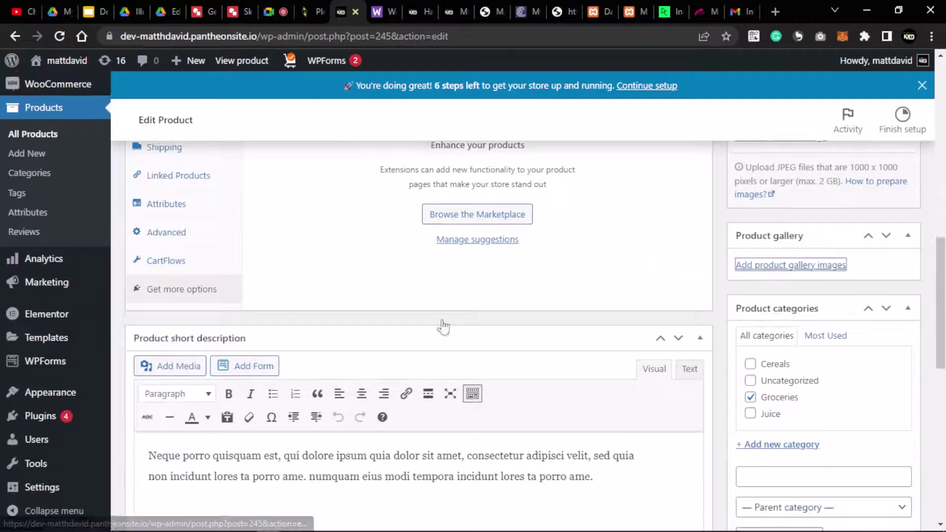
Add the photo of a hand picking peppers from the Media Library to the product gallery
{"action": "scroll", "coordinate": [428, 338], "scroll_direction": "down", "scroll_amount": 4}
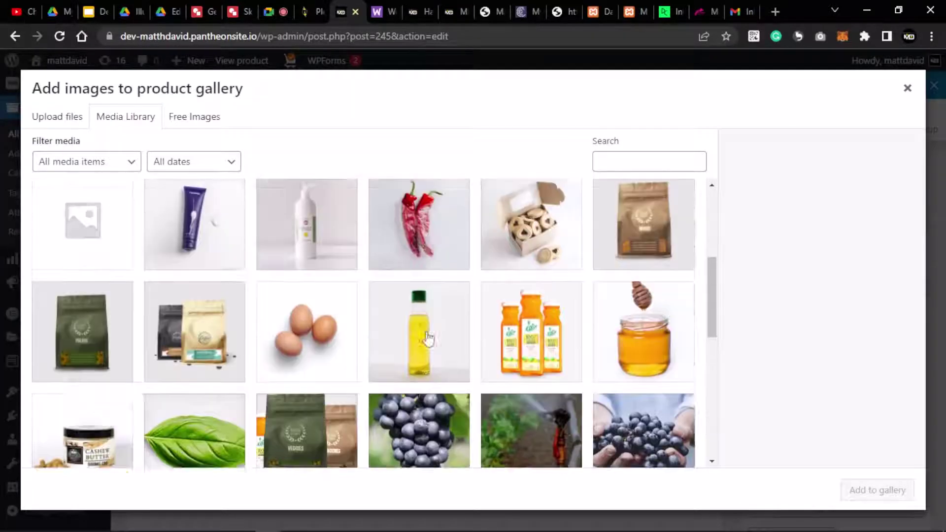
{"action": "scroll", "coordinate": [423, 342], "scroll_direction": "down", "scroll_amount": 7}
{"action": "scroll", "coordinate": [423, 347], "scroll_direction": "up", "scroll_amount": 5}
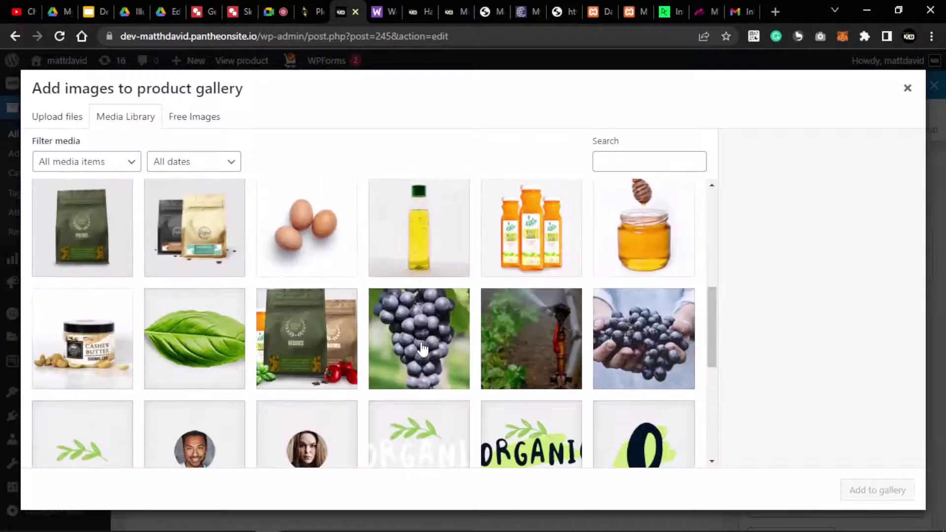
{"action": "scroll", "coordinate": [422, 349], "scroll_direction": "down", "scroll_amount": 5}
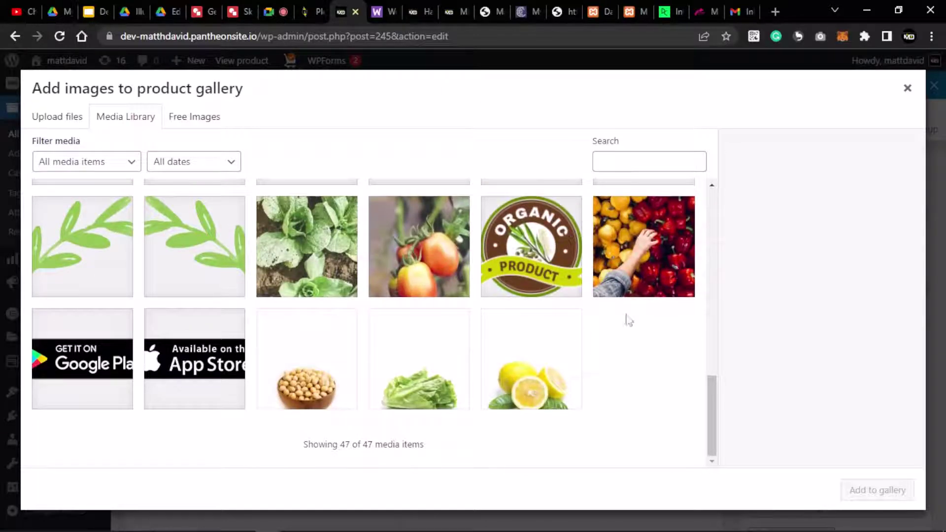
{"action": "left_click", "coordinate": [653, 249]}
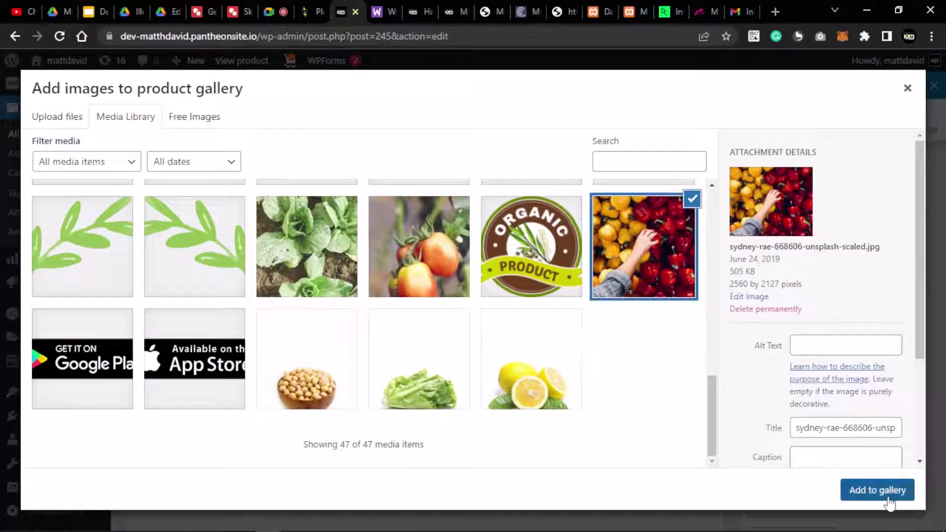
{"action": "left_click", "coordinate": [876, 490]}
{"action": "scroll", "coordinate": [806, 262], "scroll_direction": "up", "scroll_amount": 2}
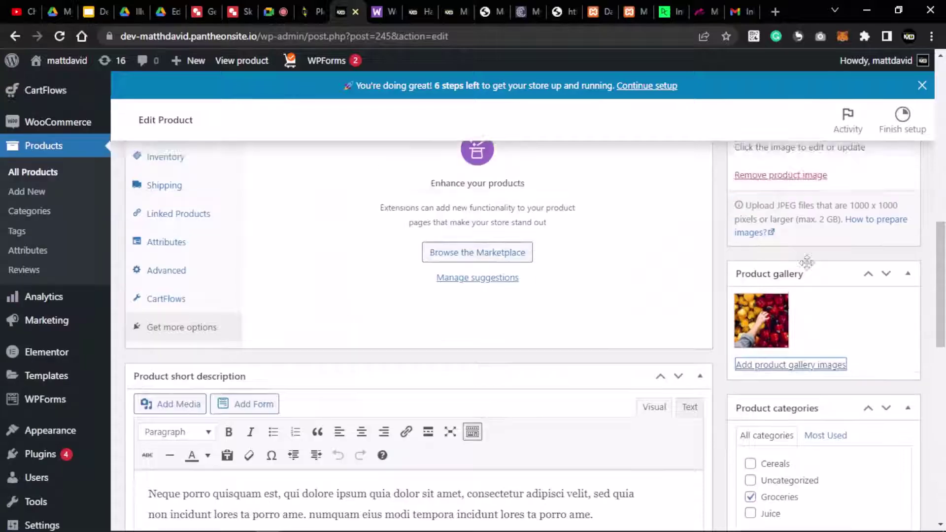
{"action": "scroll", "coordinate": [806, 262], "scroll_direction": "up", "scroll_amount": 3}
{"action": "scroll", "coordinate": [807, 270], "scroll_direction": "down", "scroll_amount": 4}
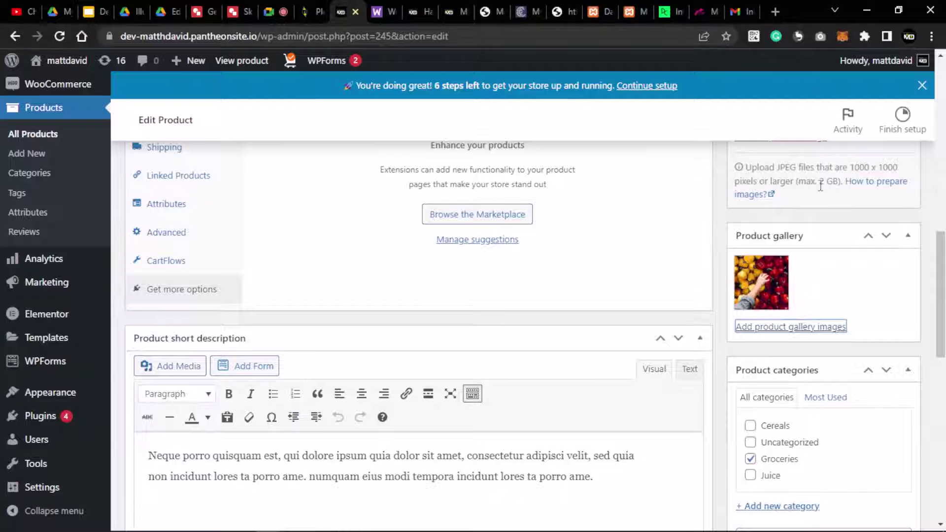
{"action": "left_click_drag", "start_coordinate": [797, 182], "coordinate": [834, 181]}
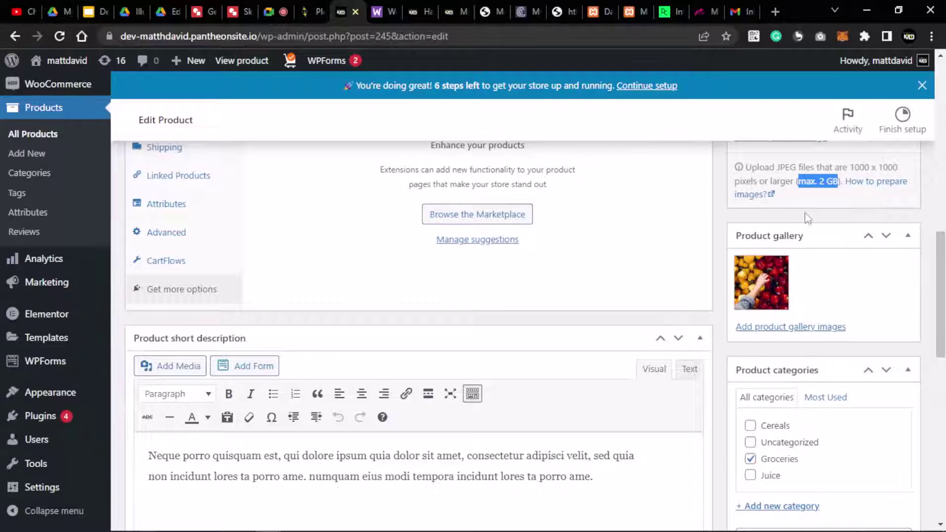
{"action": "scroll", "coordinate": [807, 212], "scroll_direction": "up", "scroll_amount": 4}
{"action": "scroll", "coordinate": [788, 219], "scroll_direction": "up", "scroll_amount": 3}
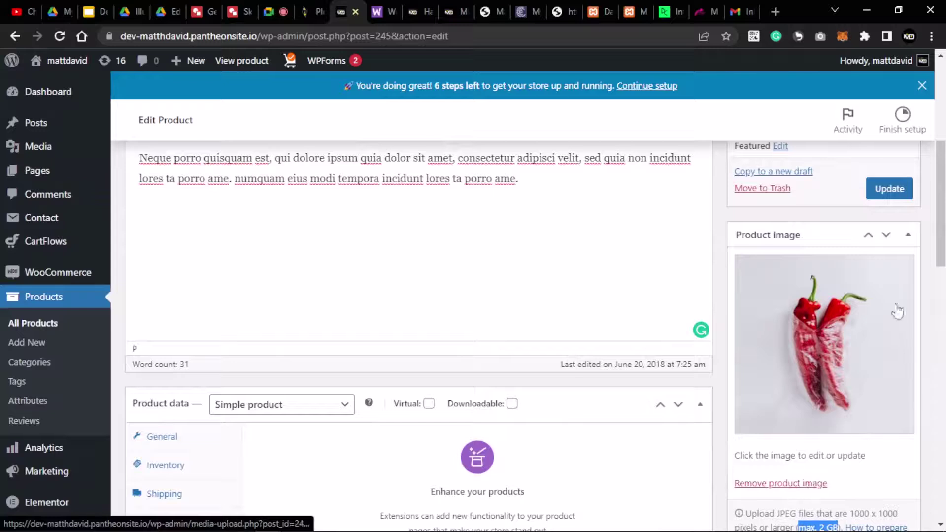
Keep red-chillies.jpg as the main product image and Update the product to save everything
{"action": "left_click", "coordinate": [813, 333]}
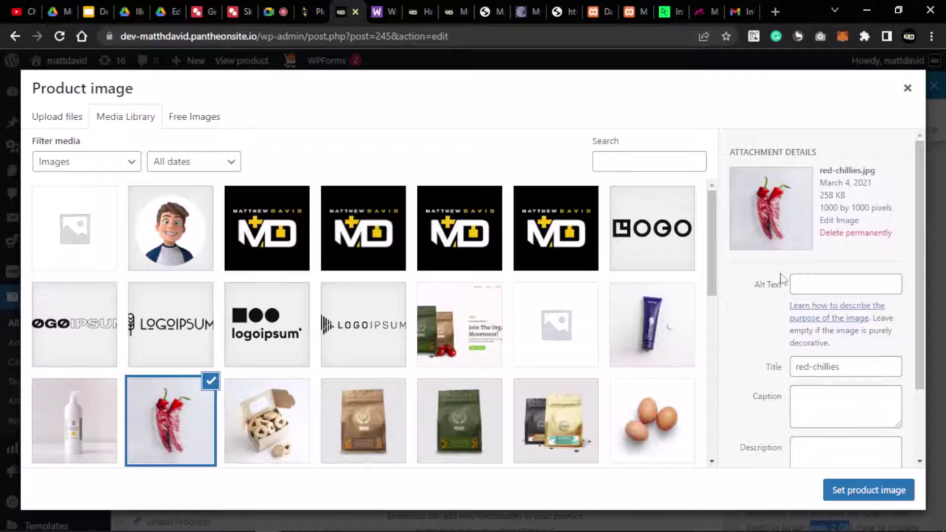
{"action": "left_click", "coordinate": [901, 491]}
{"action": "scroll", "coordinate": [542, 320], "scroll_direction": "up", "scroll_amount": 5}
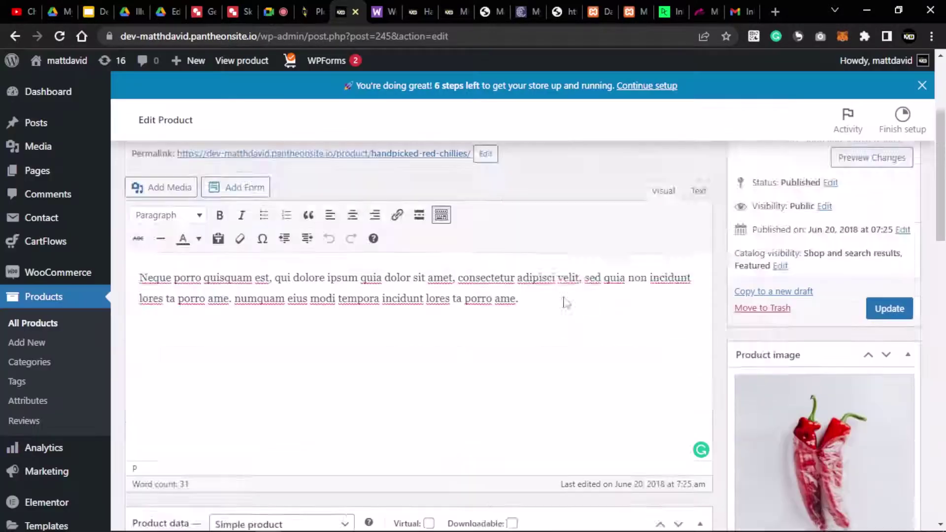
{"action": "scroll", "coordinate": [391, 287], "scroll_direction": "down", "scroll_amount": 20}
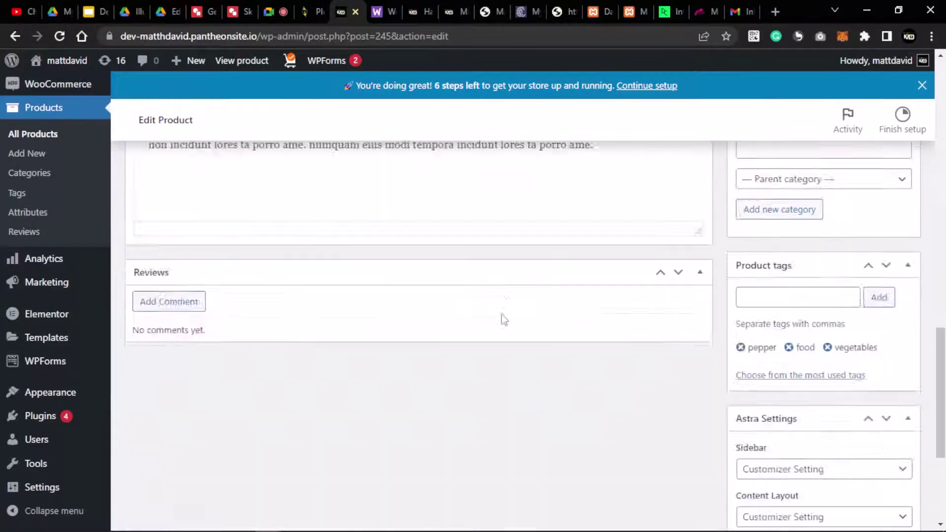
{"action": "scroll", "coordinate": [498, 317], "scroll_direction": "up", "scroll_amount": 4}
{"action": "scroll", "coordinate": [497, 318], "scroll_direction": "up", "scroll_amount": 15}
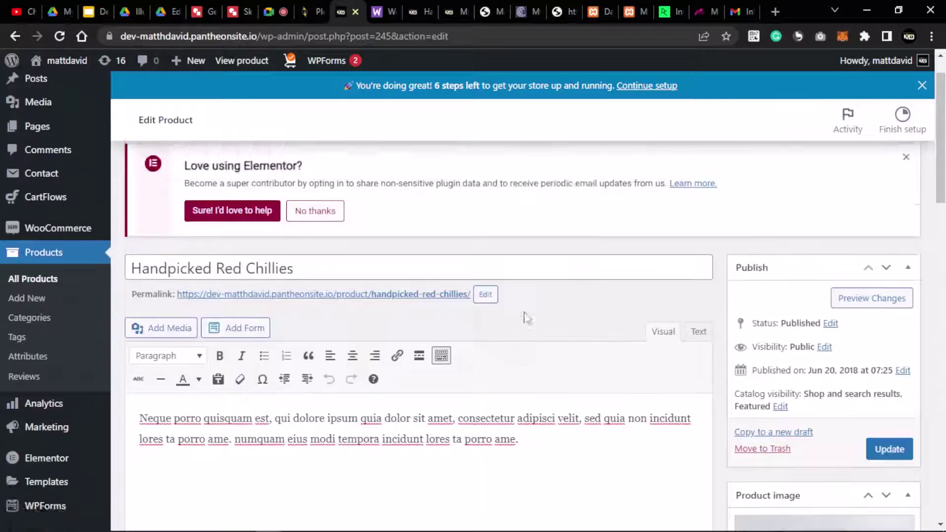
{"action": "scroll", "coordinate": [526, 316], "scroll_direction": "down", "scroll_amount": 4}
{"action": "left_click", "coordinate": [882, 216]}
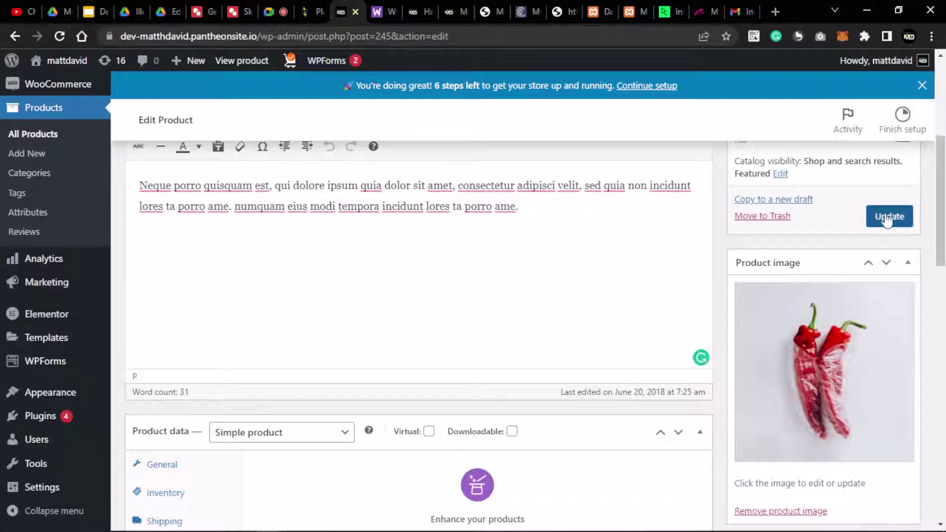
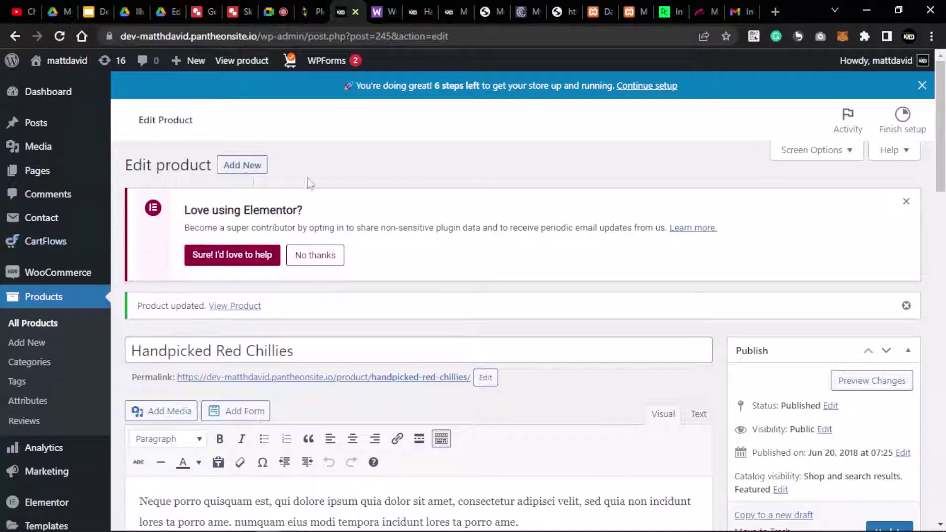
Leave the Handpicked Red Chillies editor for a blank Add new product page
{"action": "left_click", "coordinate": [237, 167]}
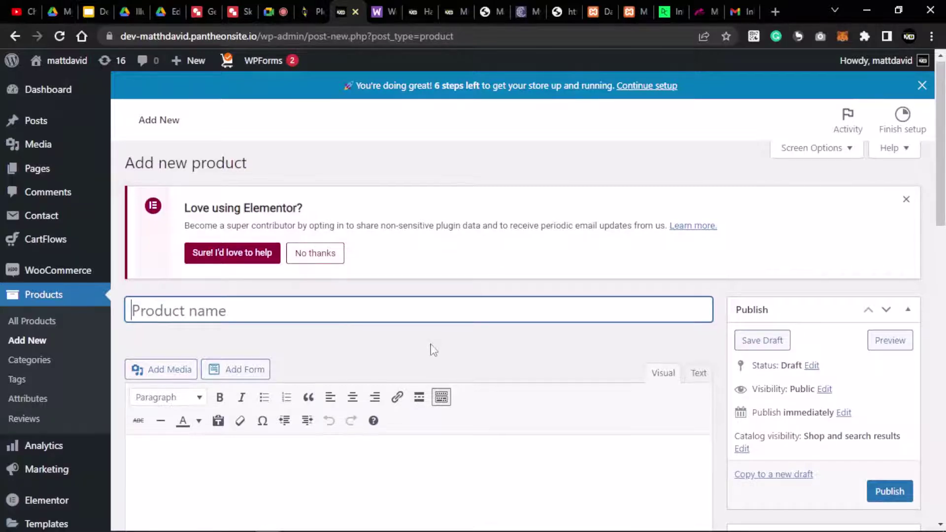
Set edible-oil.jpg from the Media Library as the new product's image
{"action": "scroll", "coordinate": [430, 347], "scroll_direction": "down", "scroll_amount": 5}
{"action": "scroll", "coordinate": [428, 343], "scroll_direction": "up", "scroll_amount": 5}
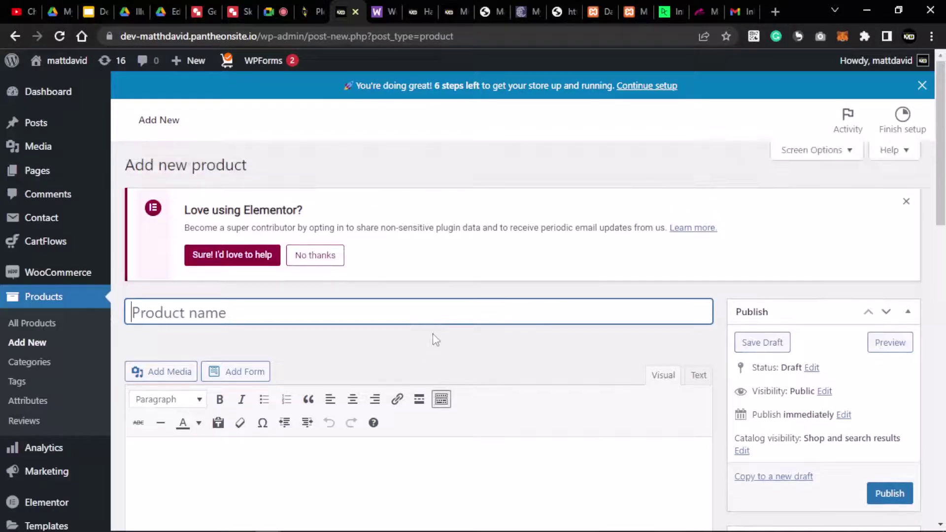
{"action": "scroll", "coordinate": [436, 339], "scroll_direction": "down", "scroll_amount": 12}
{"action": "scroll", "coordinate": [436, 333], "scroll_direction": "up", "scroll_amount": 6}
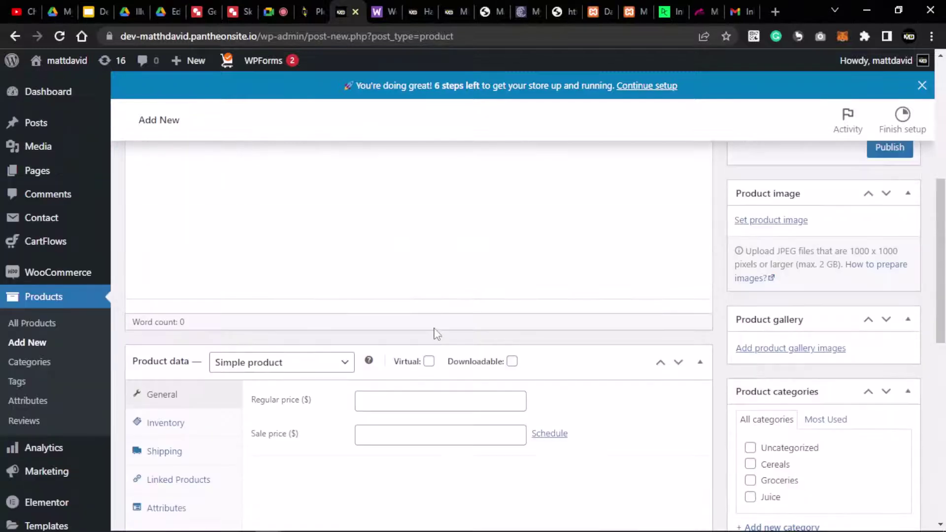
{"action": "scroll", "coordinate": [436, 334], "scroll_direction": "up", "scroll_amount": 5}
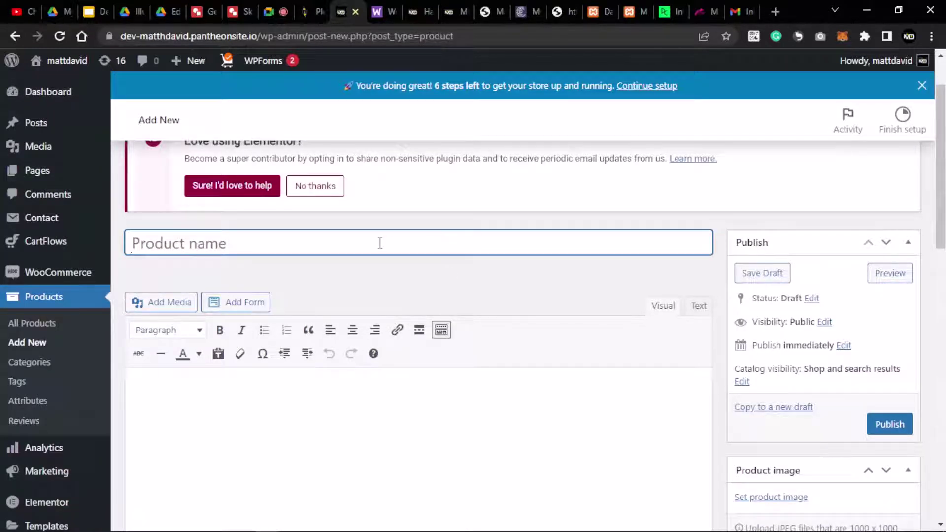
{"action": "scroll", "coordinate": [306, 251], "scroll_direction": "up", "scroll_amount": 2}
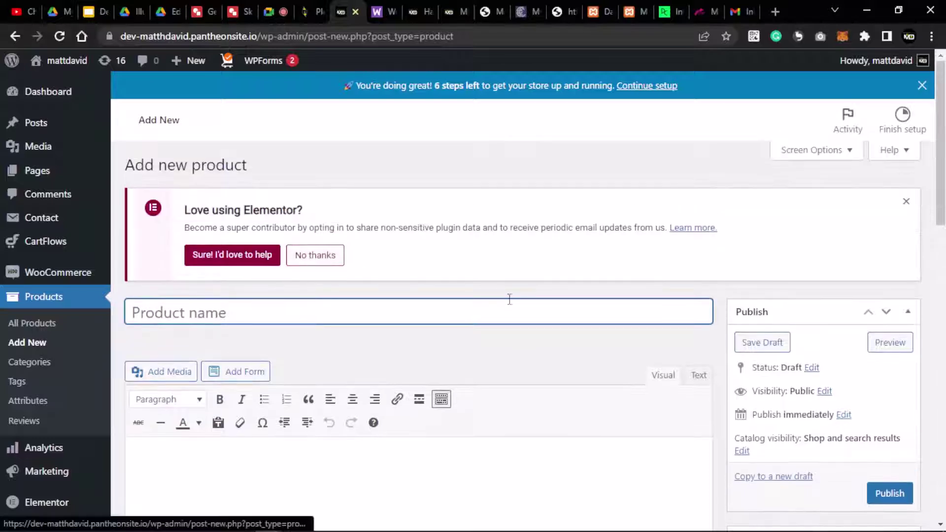
{"action": "scroll", "coordinate": [509, 299], "scroll_direction": "down", "scroll_amount": 5}
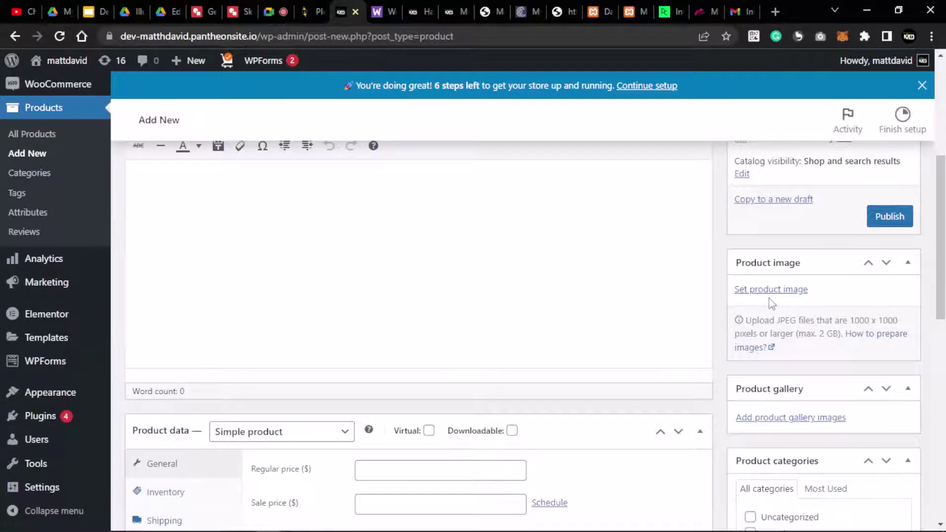
{"action": "left_click", "coordinate": [781, 291]}
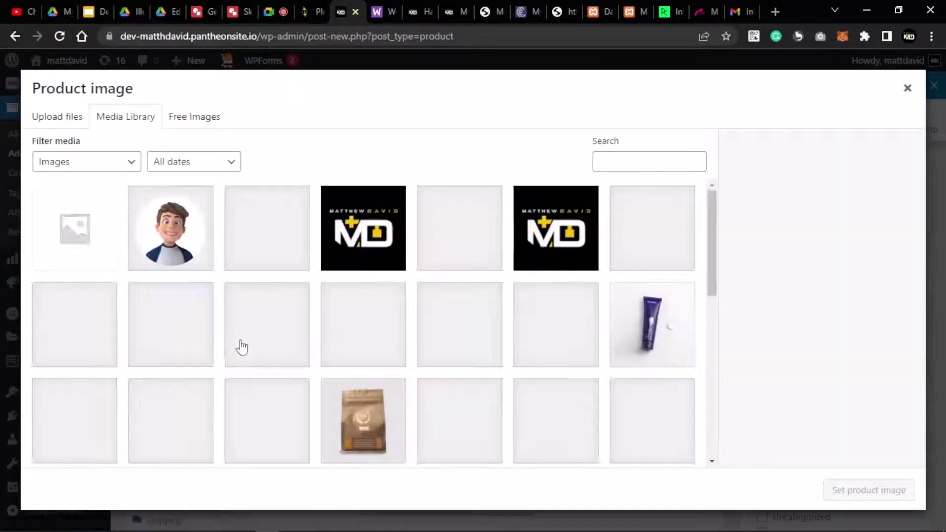
{"action": "scroll", "coordinate": [242, 346], "scroll_direction": "down", "scroll_amount": 10}
{"action": "scroll", "coordinate": [244, 347], "scroll_direction": "down", "scroll_amount": 3}
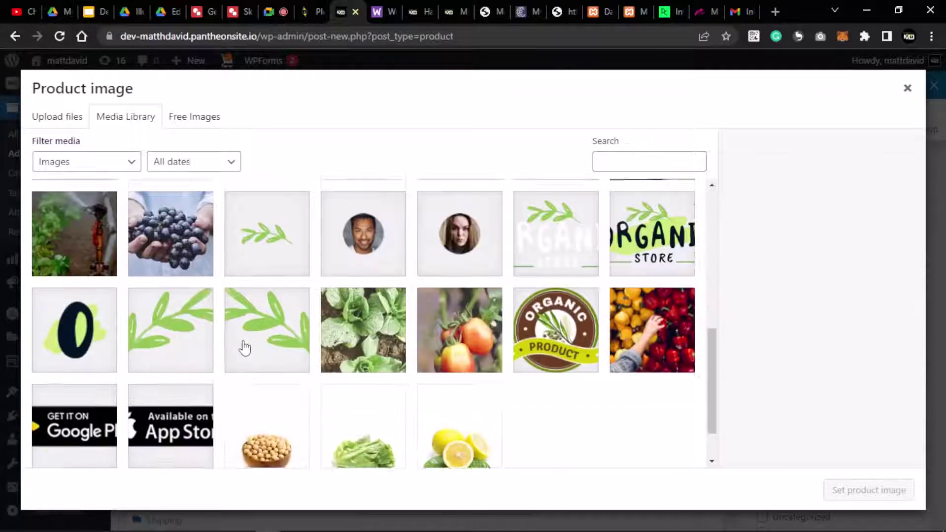
{"action": "scroll", "coordinate": [244, 347], "scroll_direction": "up", "scroll_amount": 6}
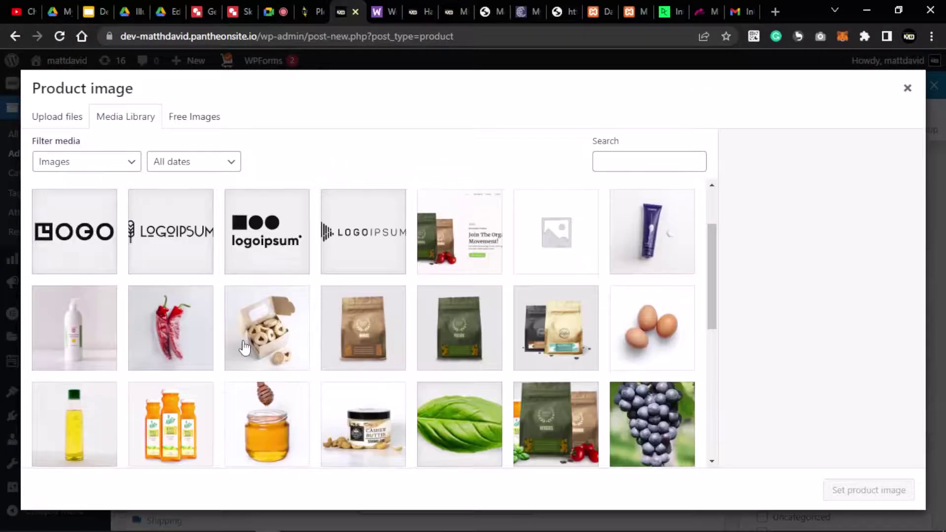
{"action": "scroll", "coordinate": [244, 347], "scroll_direction": "down", "scroll_amount": 2}
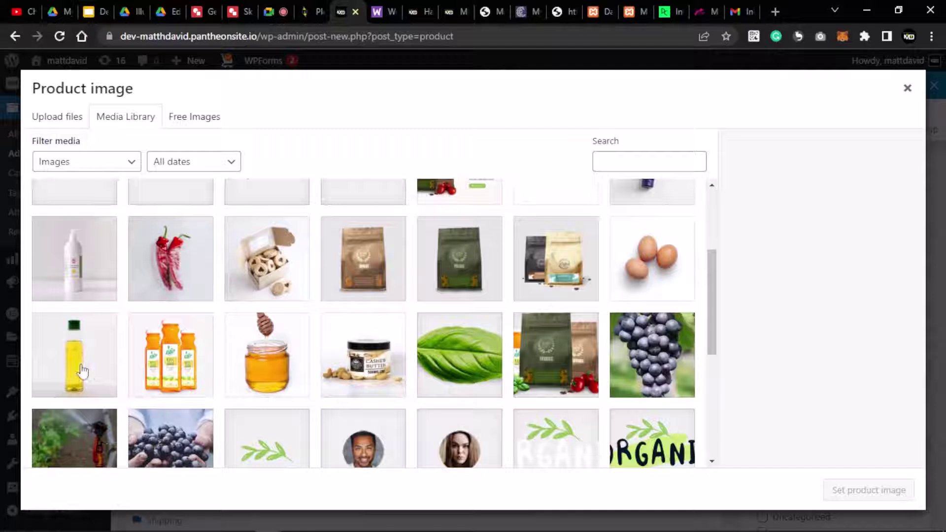
{"action": "left_click", "coordinate": [93, 373]}
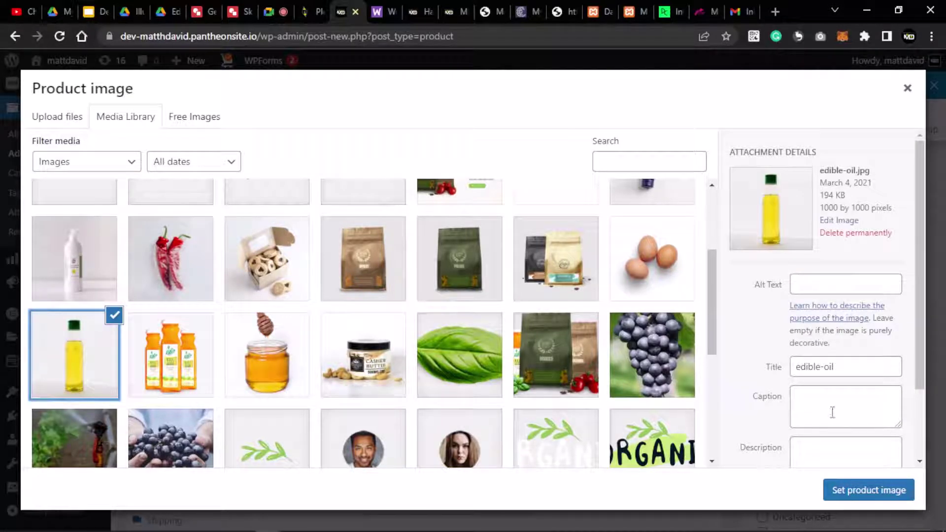
{"action": "left_click", "coordinate": [870, 489]}
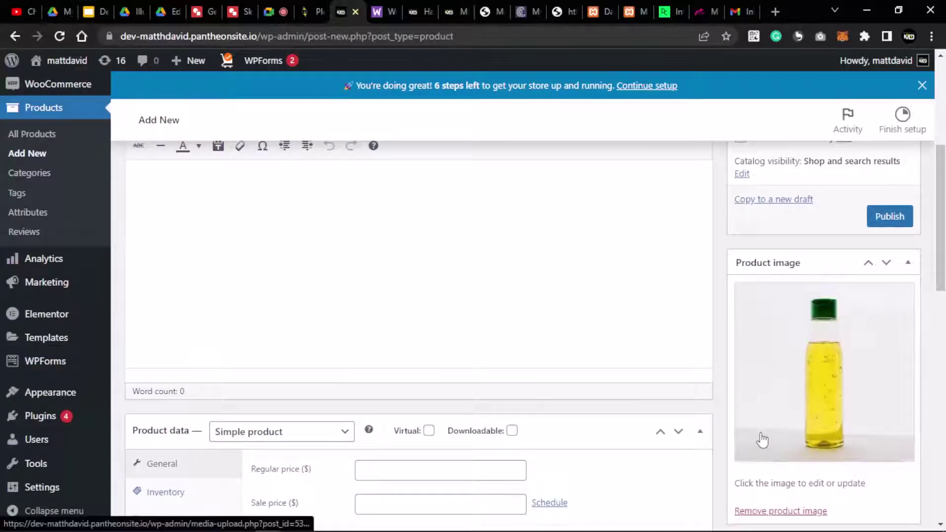
{"action": "scroll", "coordinate": [758, 433], "scroll_direction": "up", "scroll_amount": 3}
{"action": "scroll", "coordinate": [756, 423], "scroll_direction": "up", "scroll_amount": 2}
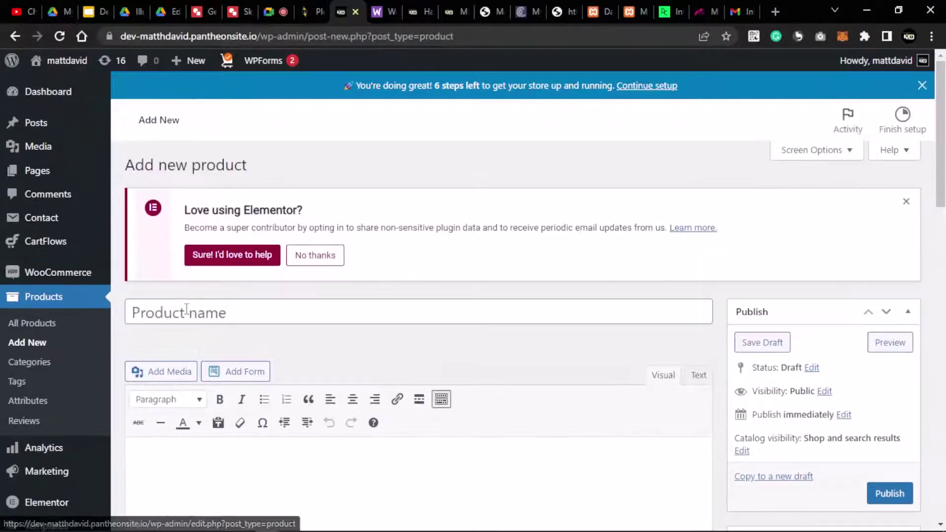
Title the product 'Good Bottled Oil', correcting the 'Bootled' misspelling via spelling suggestions
{"action": "left_click", "coordinate": [242, 313]}
{"action": "type", "text": "G"}
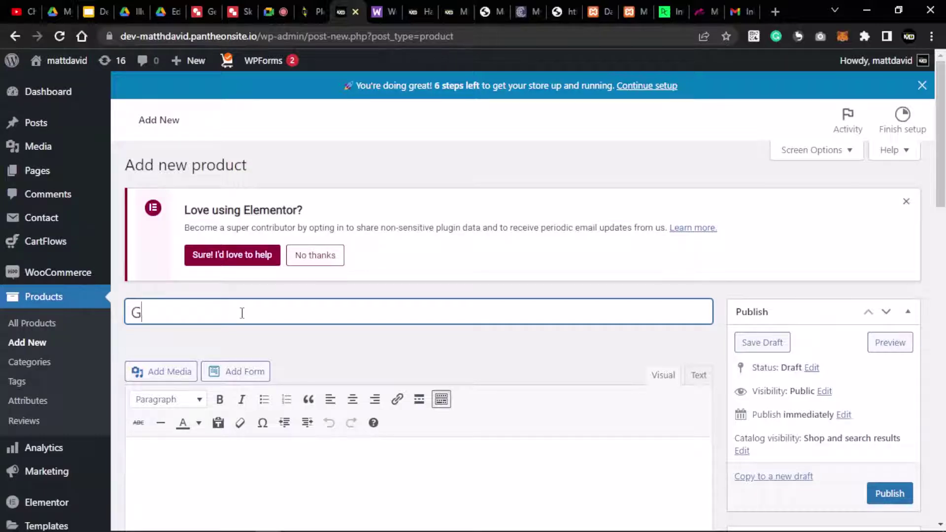
{"action": "type", "text": "ood "}
{"action": "type", "text": "Oil"}
{"action": "type", "text": "Boot"}
{"action": "type", "text": "led O"}
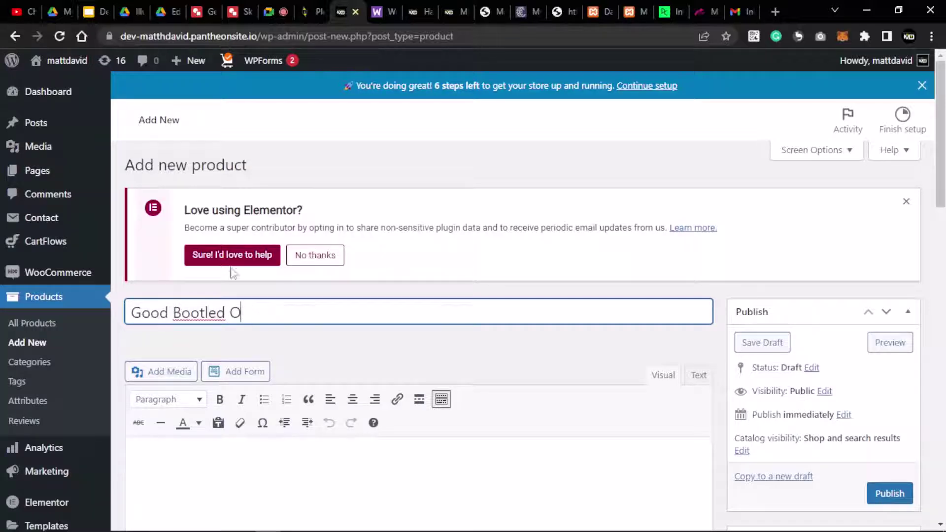
{"action": "key", "text": "Left"}
{"action": "key", "text": "Left"}
{"action": "key", "text": "BackSpace"}
{"action": "left_click", "coordinate": [240, 316]}
{"action": "right_click", "coordinate": [196, 318]}
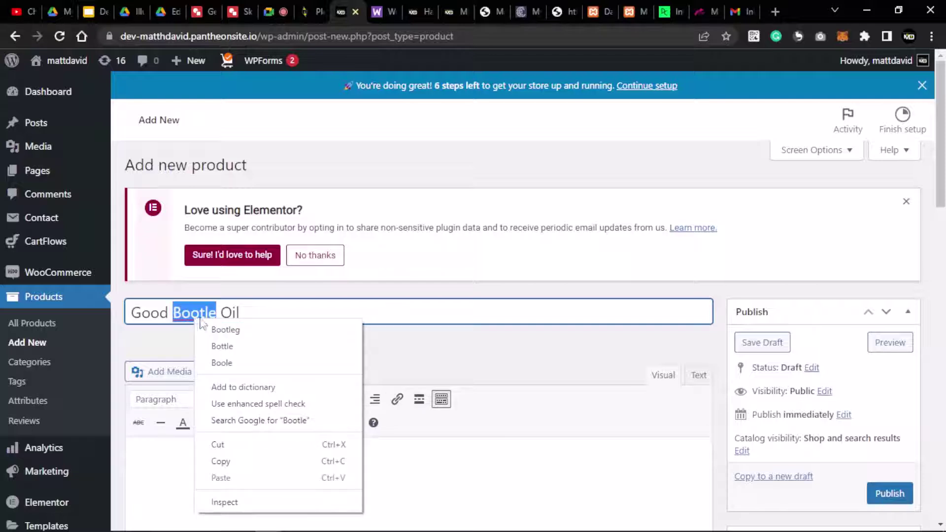
{"action": "left_click", "coordinate": [219, 346]}
{"action": "left_click", "coordinate": [240, 313]}
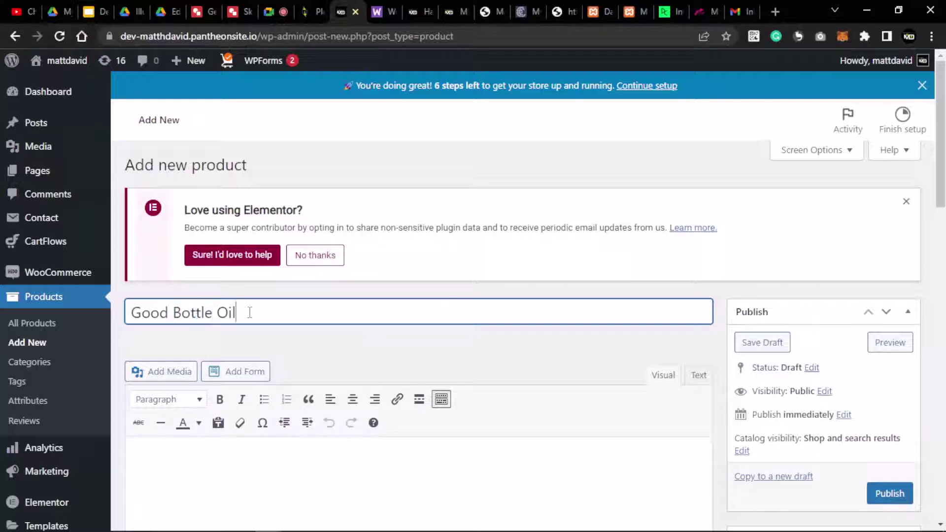
{"action": "type", "text": "d"}
{"action": "left_click", "coordinate": [265, 309]}
{"action": "scroll", "coordinate": [226, 380], "scroll_direction": "down", "scroll_amount": 5}
{"action": "scroll", "coordinate": [233, 366], "scroll_direction": "up", "scroll_amount": 3}
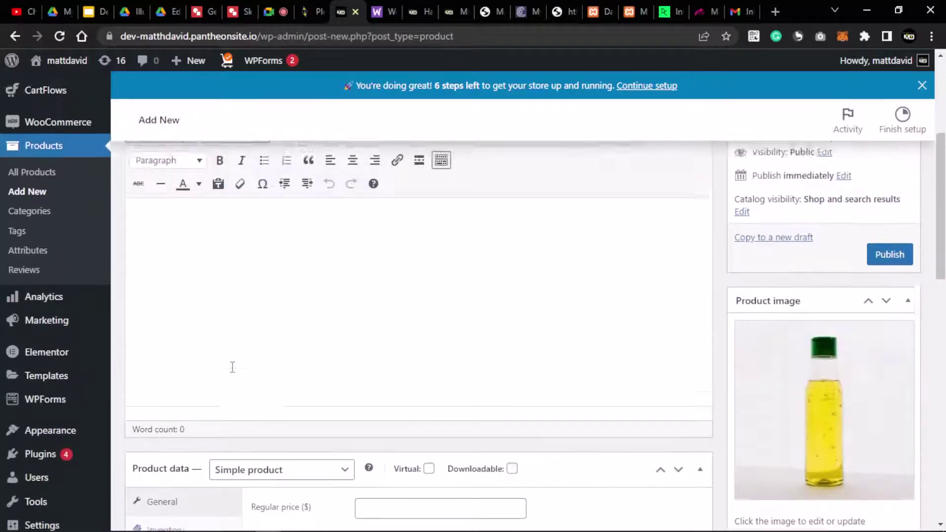
{"action": "left_click", "coordinate": [199, 321]}
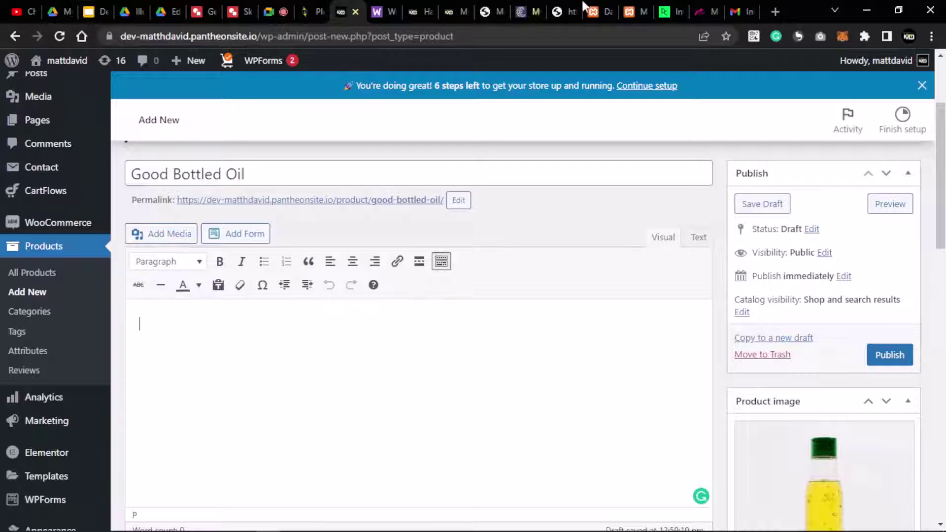
Search Google for a lorem ipsum generator in a new browser tab
{"action": "left_click", "coordinate": [775, 10]}
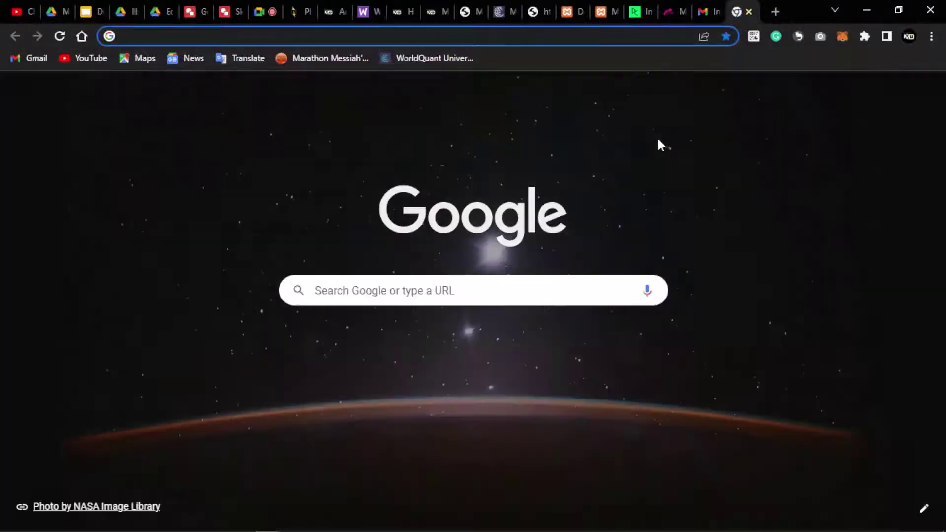
{"action": "type", "text": "lorem"}
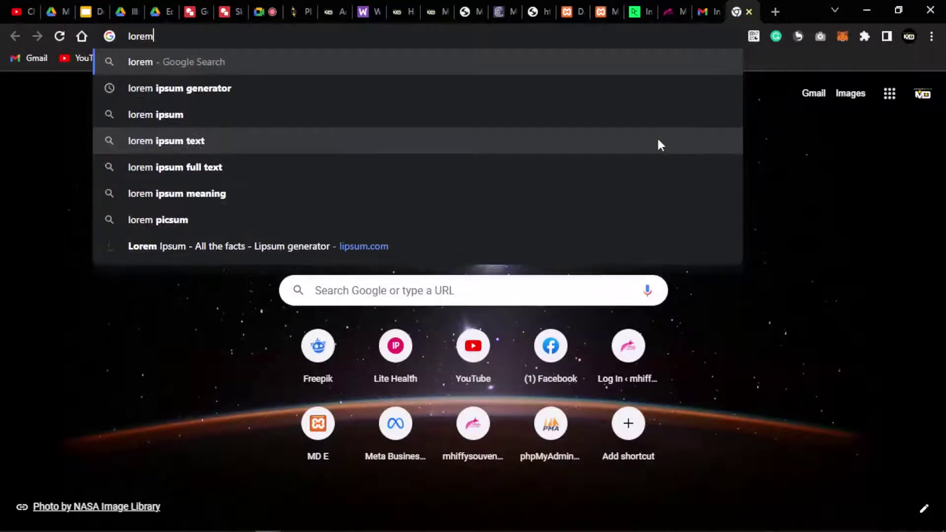
{"action": "left_click", "coordinate": [359, 94]}
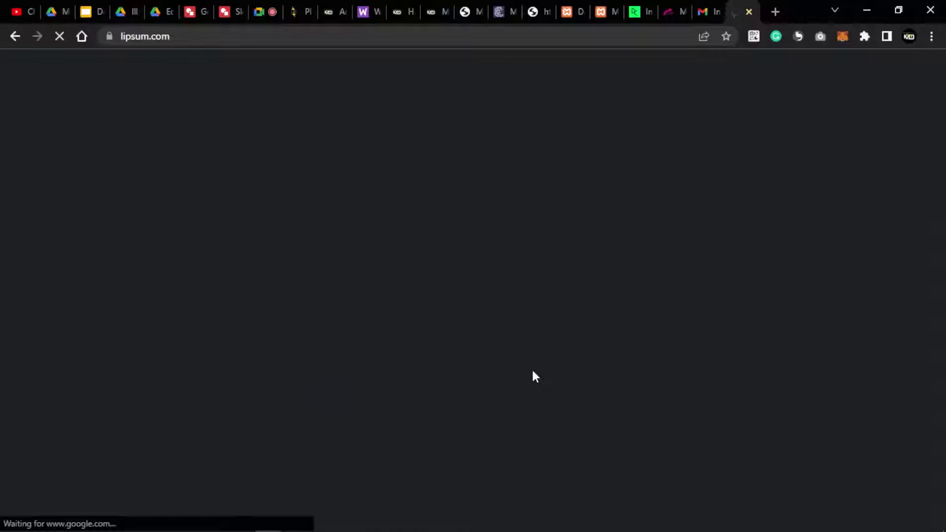
Select the Section 1.10.32 Latin paragraph on lipsum.com
{"action": "scroll", "coordinate": [177, 293], "scroll_direction": "down", "scroll_amount": 2}
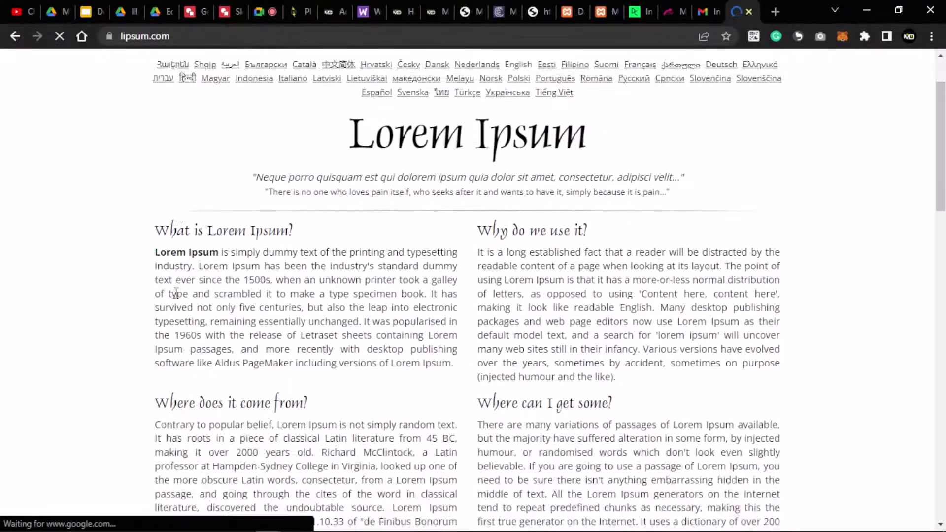
{"action": "scroll", "coordinate": [172, 285], "scroll_direction": "down", "scroll_amount": 3}
{"action": "scroll", "coordinate": [150, 220], "scroll_direction": "up", "scroll_amount": 2}
{"action": "scroll", "coordinate": [149, 228], "scroll_direction": "down", "scroll_amount": 5}
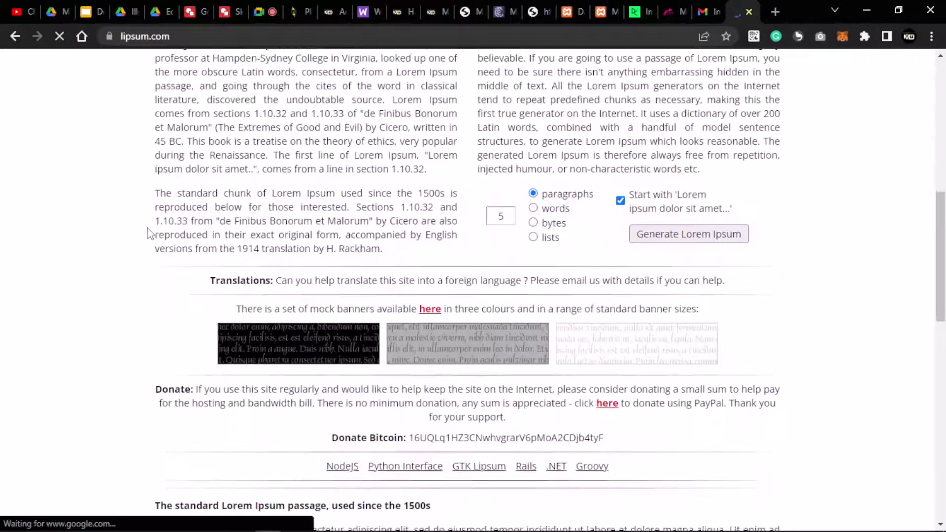
{"action": "scroll", "coordinate": [150, 232], "scroll_direction": "down", "scroll_amount": 8}
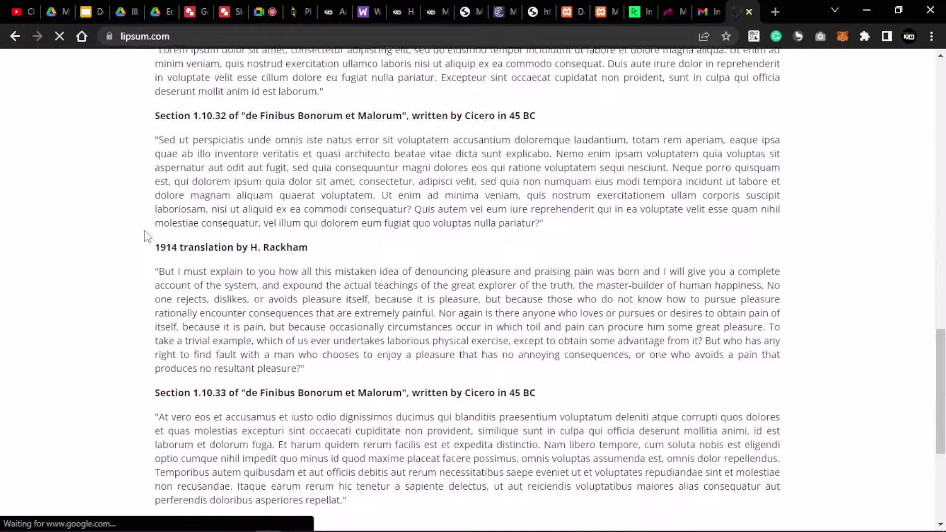
{"action": "scroll", "coordinate": [147, 236], "scroll_direction": "up", "scroll_amount": 3}
{"action": "left_click_drag", "start_coordinate": [158, 276], "coordinate": [561, 362]}
{"action": "key", "text": "ctrl+c"}
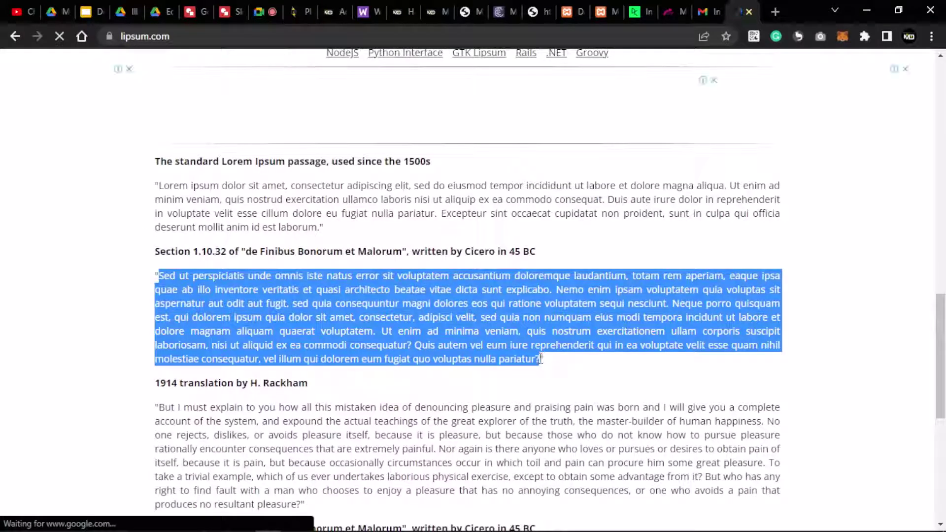
{"action": "left_click", "coordinate": [333, 11]}
Paste the Sed ut perspiciatis Latin paragraph into the product description
{"action": "key", "text": "ctrl+v"}
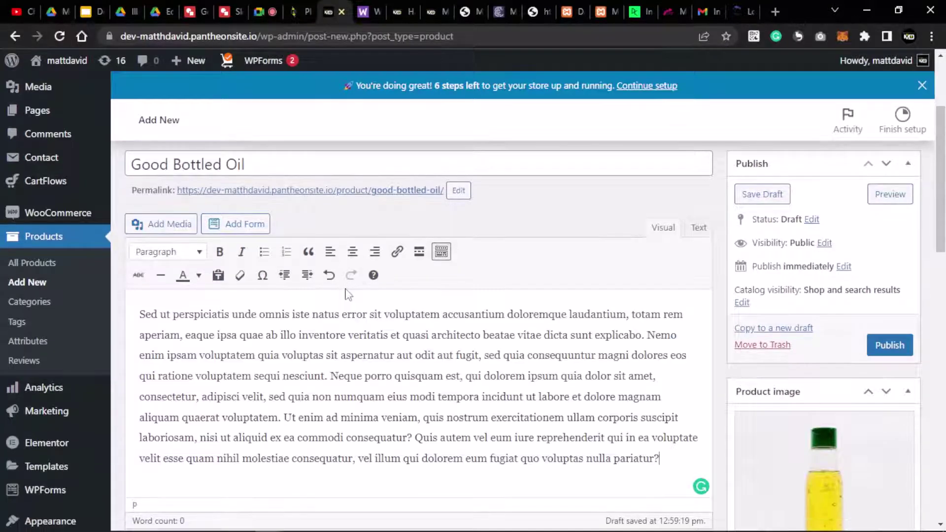
{"action": "scroll", "coordinate": [348, 294], "scroll_direction": "down", "scroll_amount": 7}
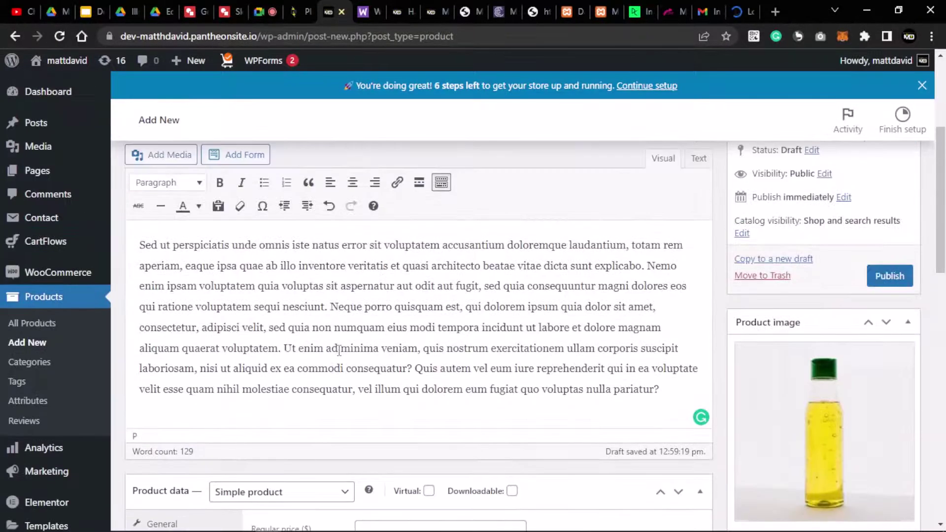
{"action": "scroll", "coordinate": [324, 349], "scroll_direction": "down", "scroll_amount": 5}
{"action": "scroll", "coordinate": [323, 347], "scroll_direction": "up", "scroll_amount": 10}
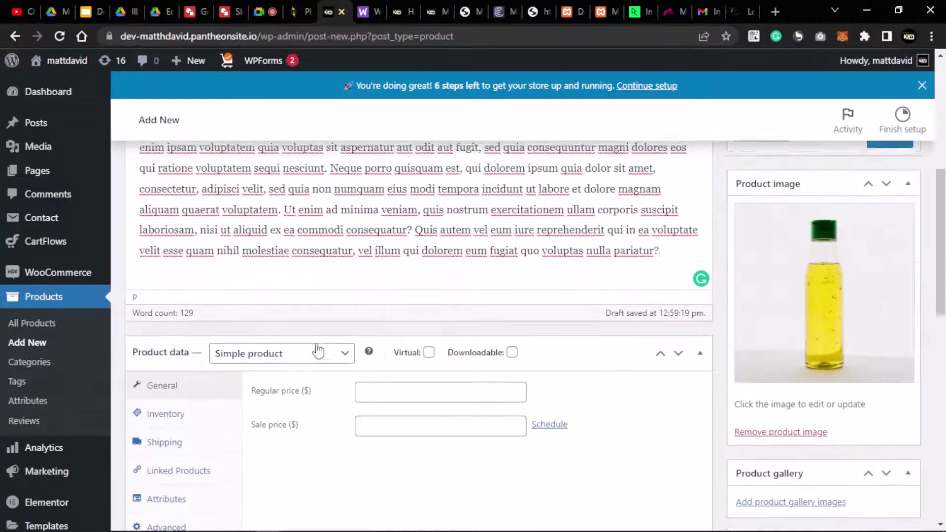
Copy the description's opening lines into the Product short description
{"action": "left_click_drag", "start_coordinate": [142, 245], "coordinate": [689, 303]}
{"action": "key", "text": "ctrl+c"}
{"action": "scroll", "coordinate": [302, 359], "scroll_direction": "down", "scroll_amount": 10}
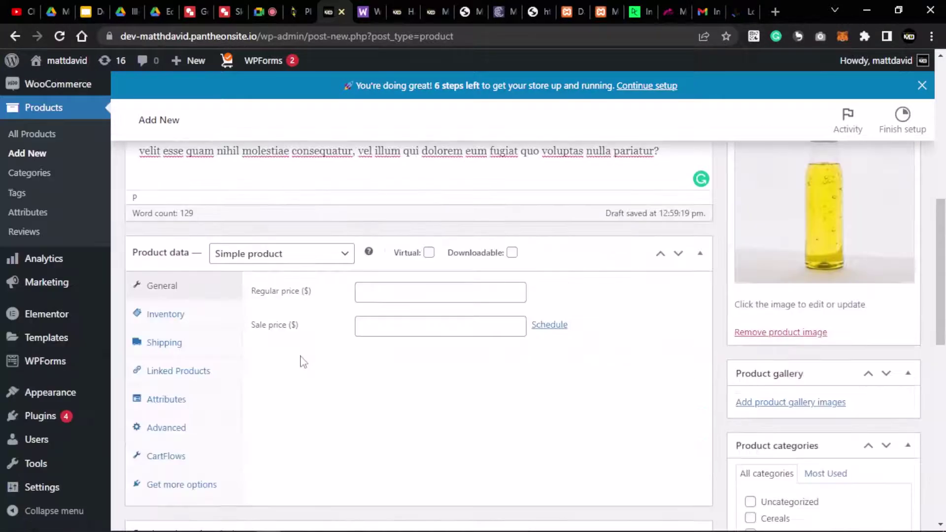
{"action": "left_click", "coordinate": [376, 363]}
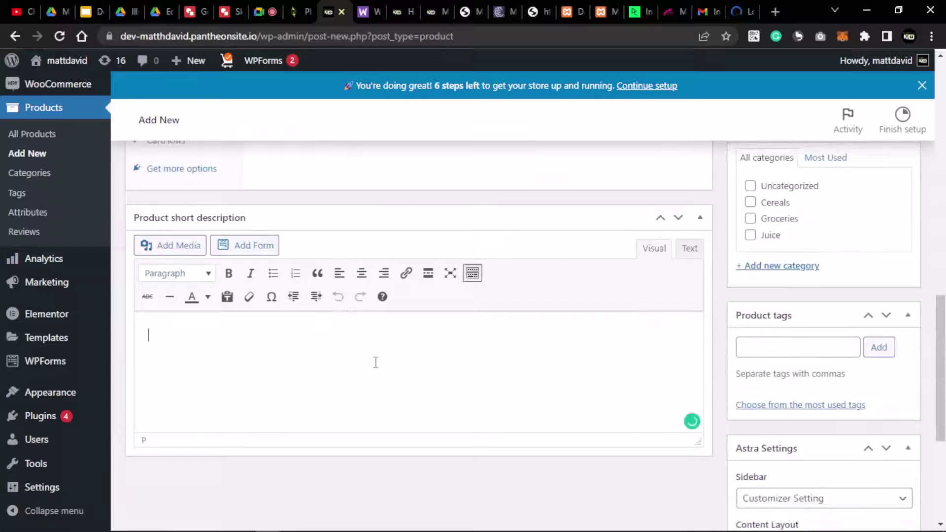
{"action": "key", "text": "ctrl+v"}
{"action": "scroll", "coordinate": [369, 359], "scroll_direction": "up", "scroll_amount": 6}
{"action": "scroll", "coordinate": [320, 364], "scroll_direction": "down", "scroll_amount": 2}
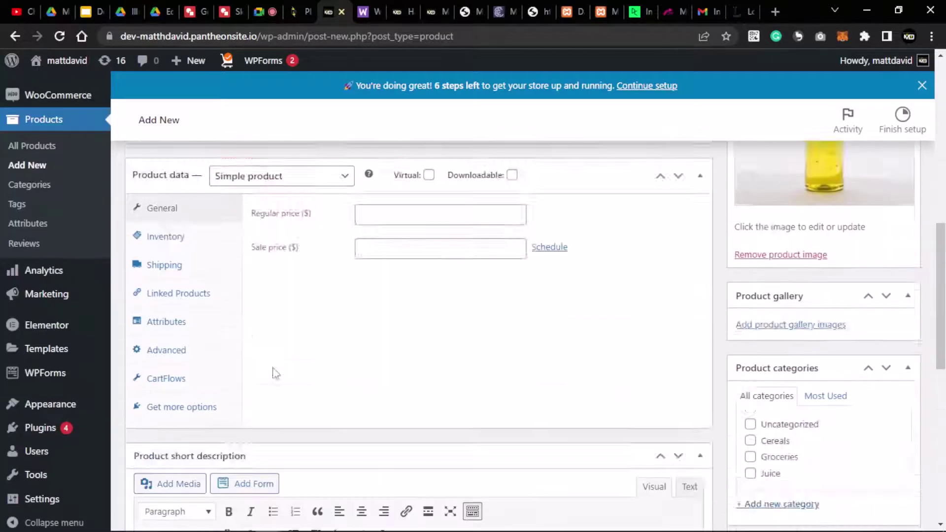
{"action": "scroll", "coordinate": [274, 373], "scroll_direction": "up", "scroll_amount": 4}
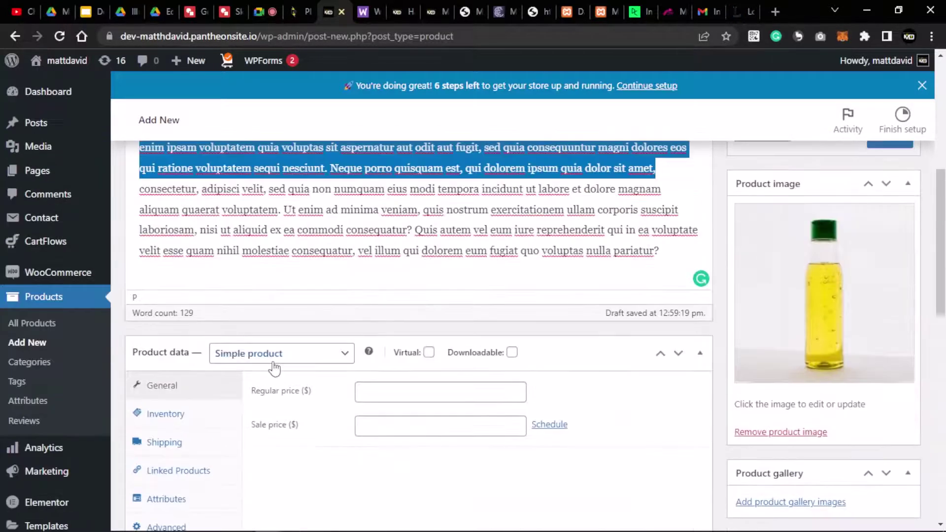
Set the regular price to 10
{"action": "left_click", "coordinate": [380, 390]}
{"action": "type", "text": "10"}
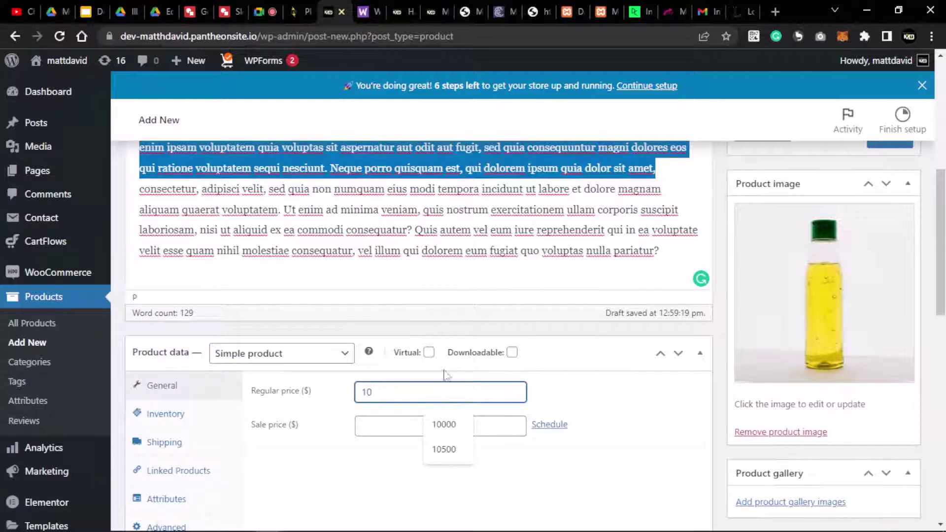
{"action": "left_click", "coordinate": [393, 426]}
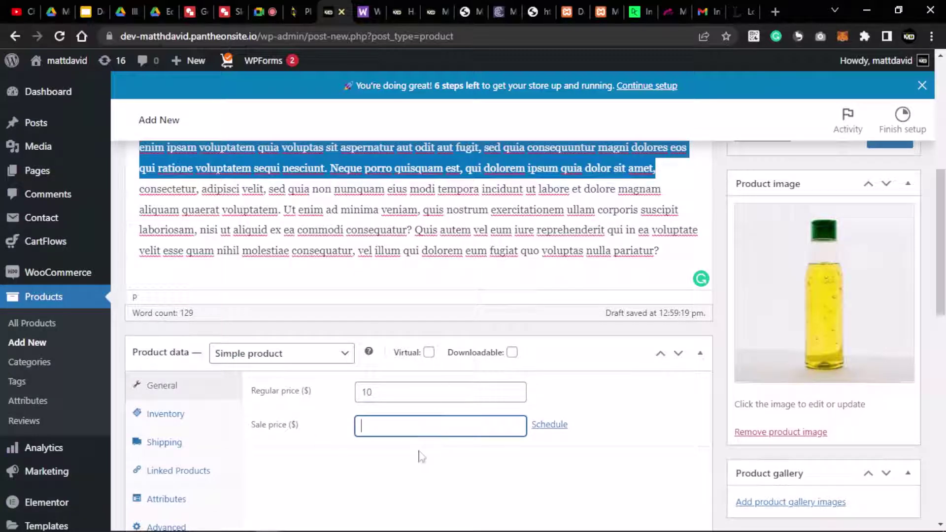
{"action": "scroll", "coordinate": [389, 402], "scroll_direction": "down", "scroll_amount": 4}
{"action": "scroll", "coordinate": [350, 359], "scroll_direction": "up", "scroll_amount": 3}
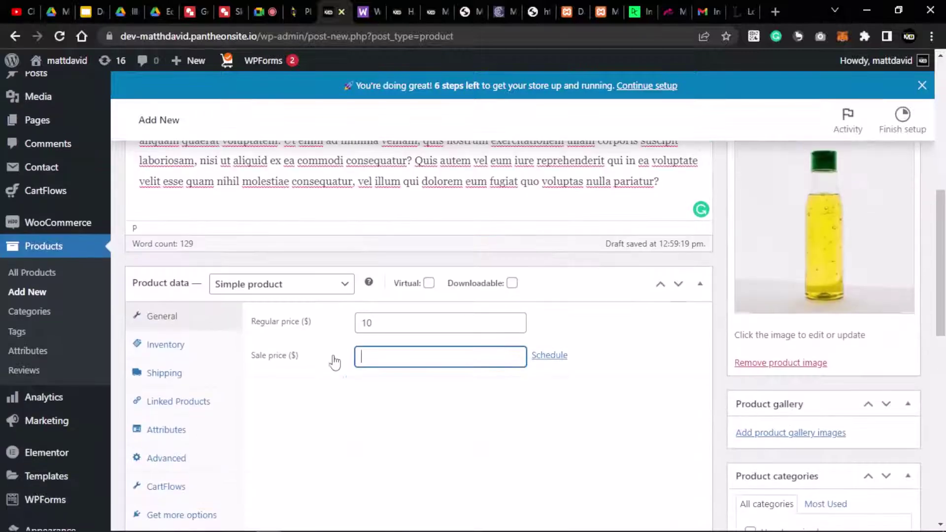
Turn on stock management in Inventory and enter the stock quantity of 19
{"action": "left_click", "coordinate": [164, 345]}
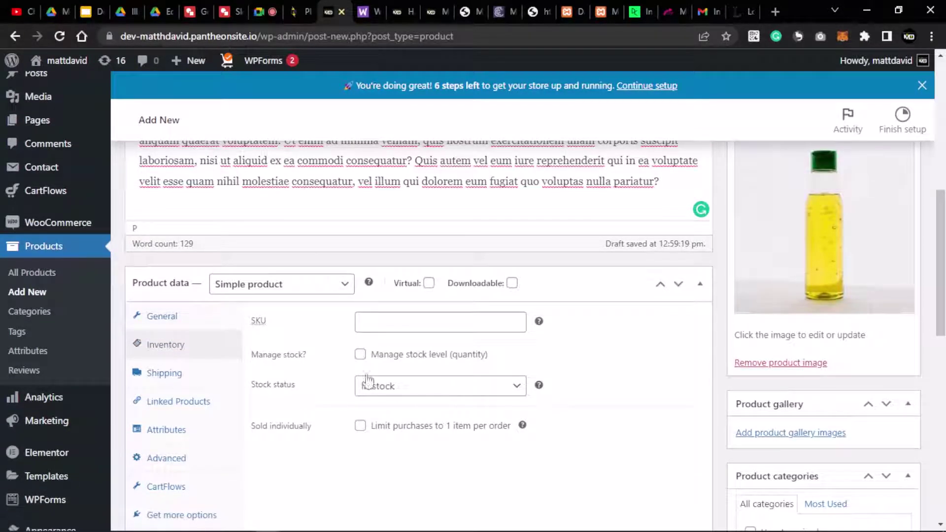
{"action": "left_click", "coordinate": [360, 354]}
{"action": "double_click", "coordinate": [361, 386]}
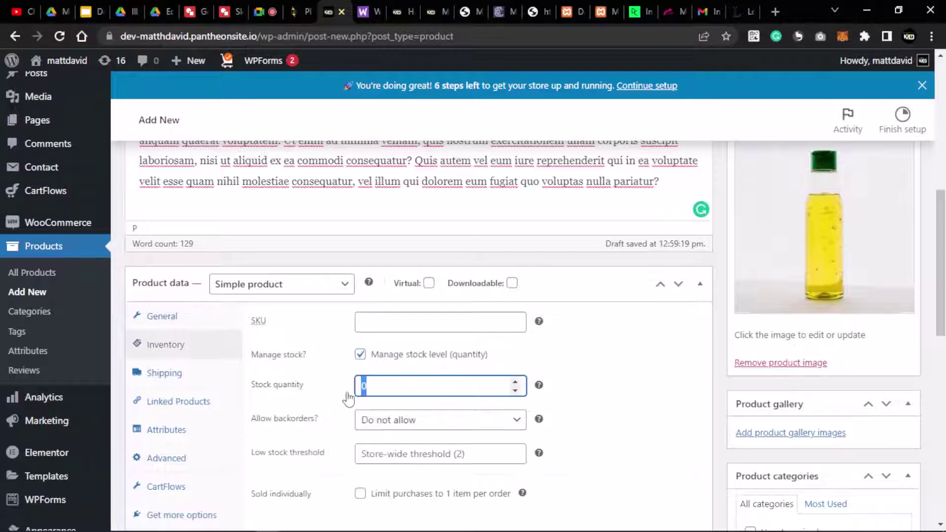
{"action": "type", "text": "20"}
{"action": "scroll", "coordinate": [429, 384], "scroll_direction": "down", "scroll_amount": 4}
Allow backorders and set the low stock threshold to 1
{"action": "left_click", "coordinate": [387, 212]}
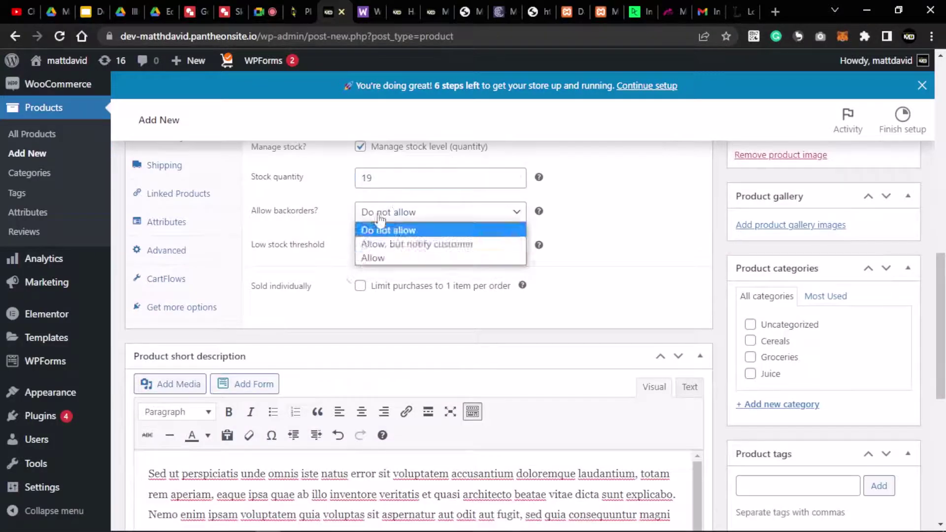
{"action": "left_click", "coordinate": [374, 258]}
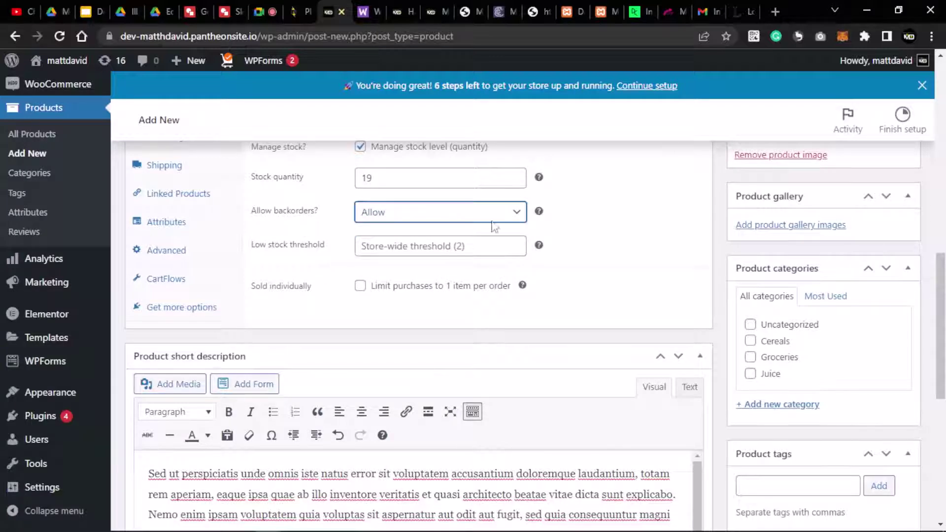
{"action": "double_click", "coordinate": [384, 178]}
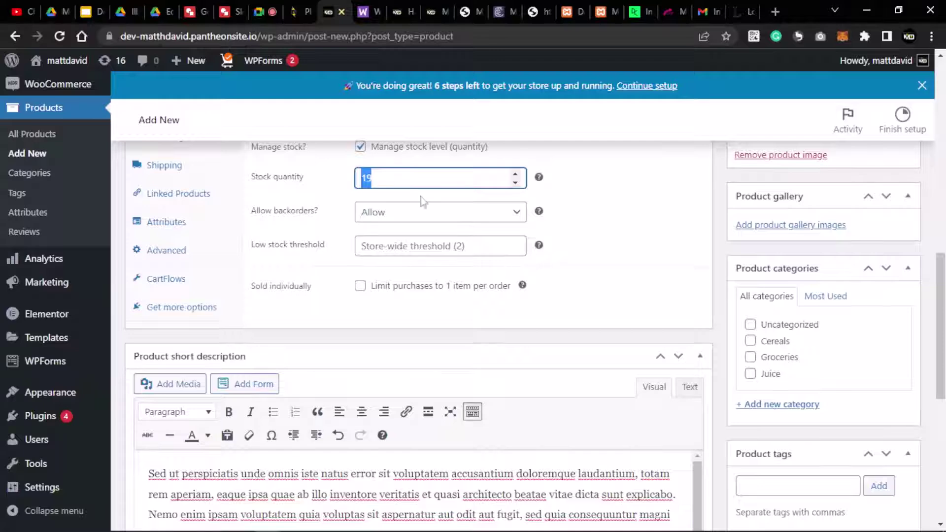
{"action": "left_click", "coordinate": [312, 244]}
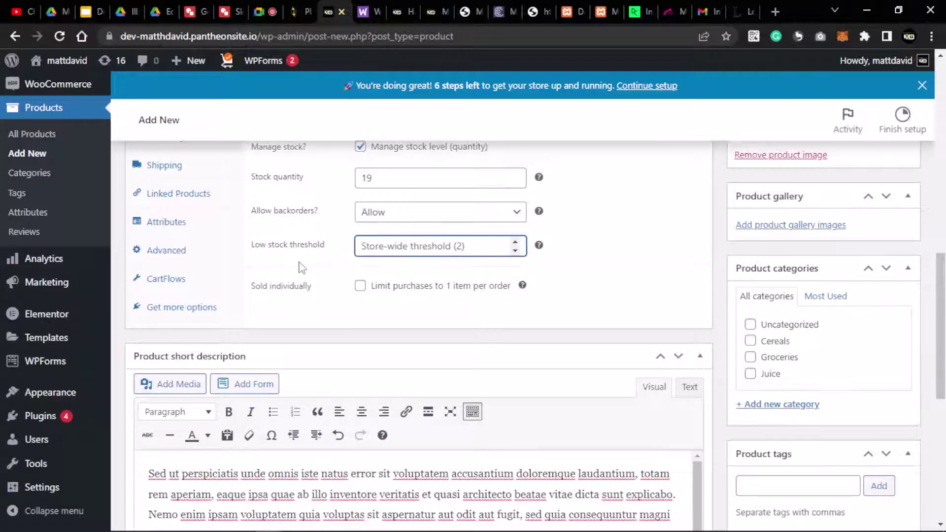
{"action": "scroll", "coordinate": [301, 268], "scroll_direction": "up", "scroll_amount": 3}
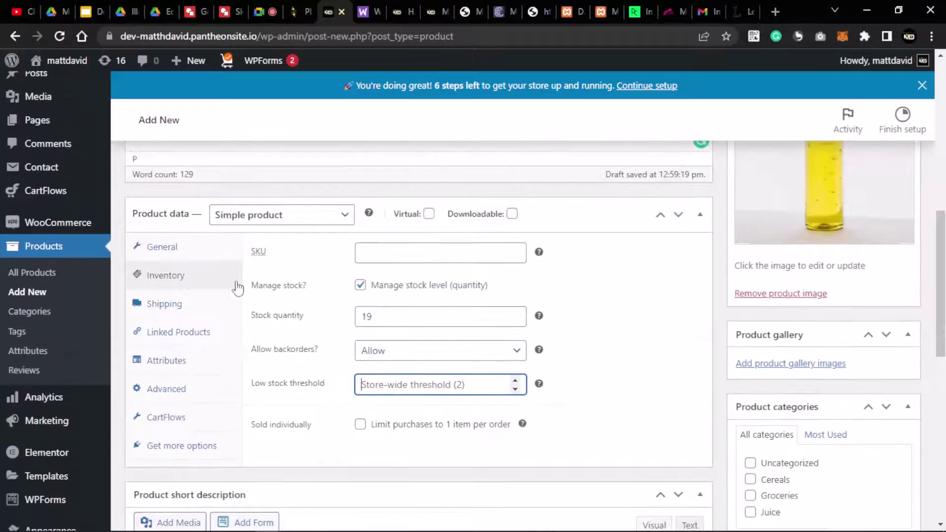
{"action": "left_click", "coordinate": [517, 390]}
{"action": "double_click", "coordinate": [515, 382]}
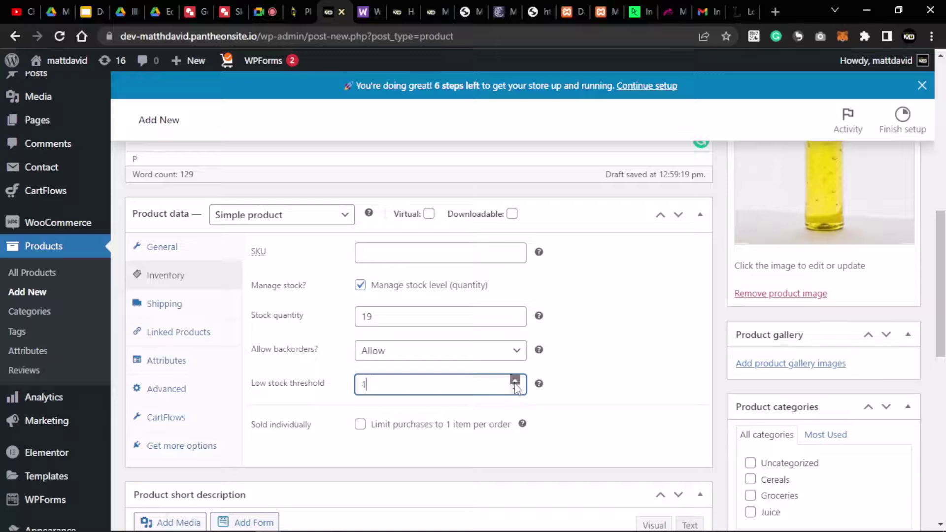
{"action": "scroll", "coordinate": [226, 354], "scroll_direction": "down", "scroll_amount": 2}
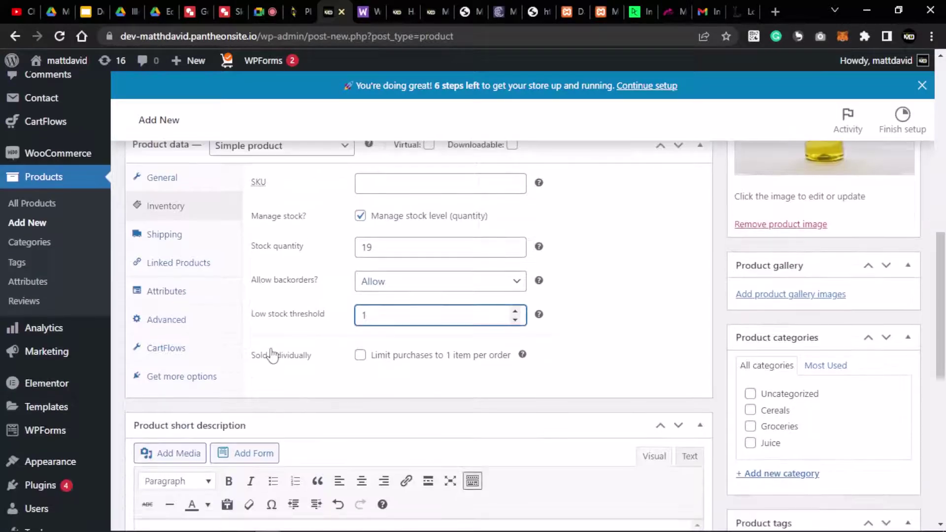
{"action": "left_click_drag", "start_coordinate": [281, 355], "coordinate": [238, 342]}
Leave Sold individually off and set the shipping weight to 0.5 kg
{"action": "left_click", "coordinate": [252, 355]}
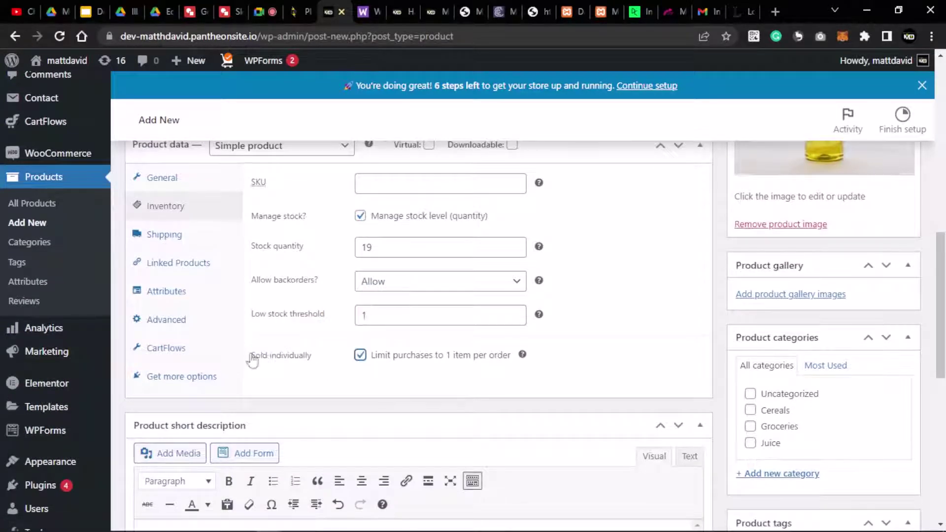
{"action": "left_click", "coordinate": [361, 355]}
{"action": "left_click", "coordinate": [162, 234]}
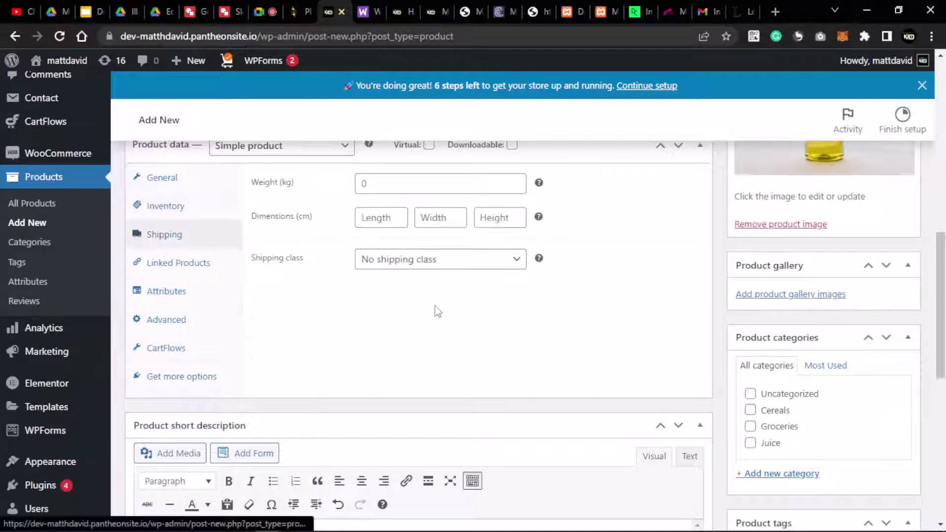
{"action": "scroll", "coordinate": [324, 258], "scroll_direction": "up", "scroll_amount": 3}
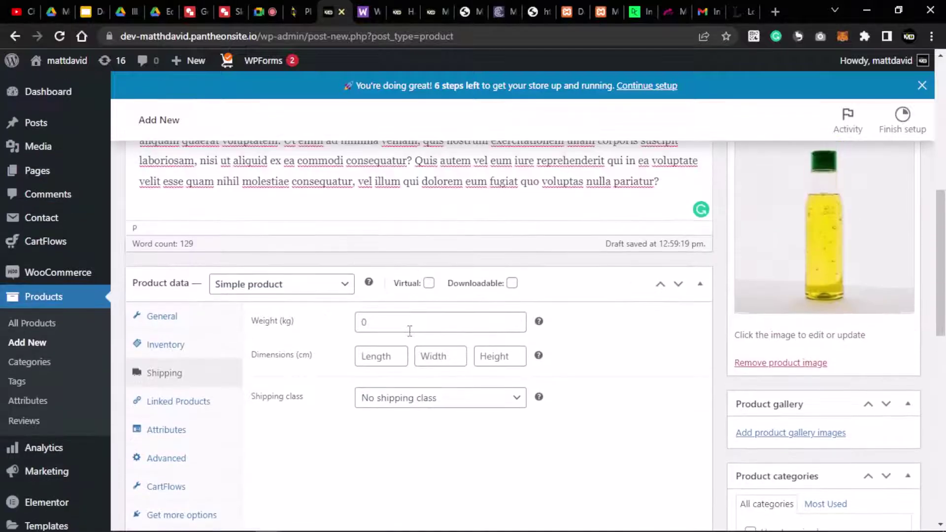
{"action": "left_click", "coordinate": [408, 326]}
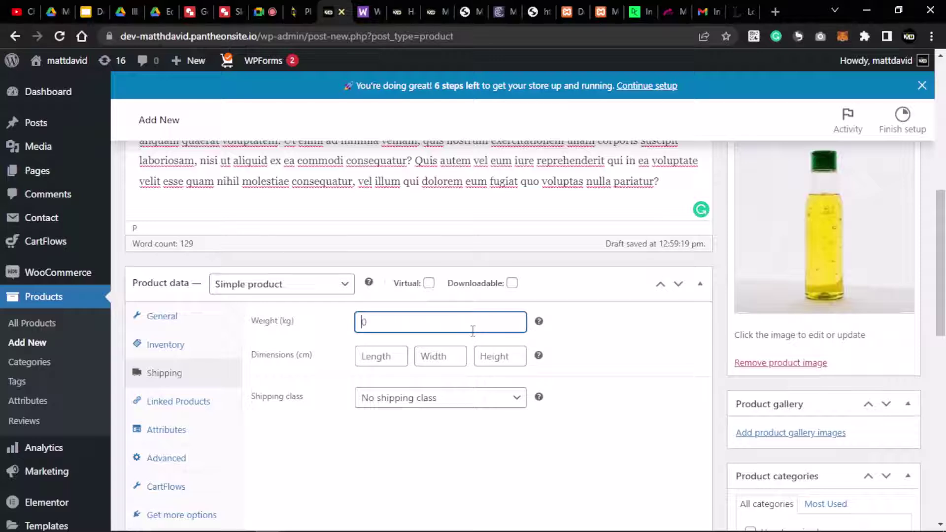
{"action": "type", "text": "0.5k"}
{"action": "key", "text": "BackSpace"}
{"action": "left_click", "coordinate": [383, 361]}
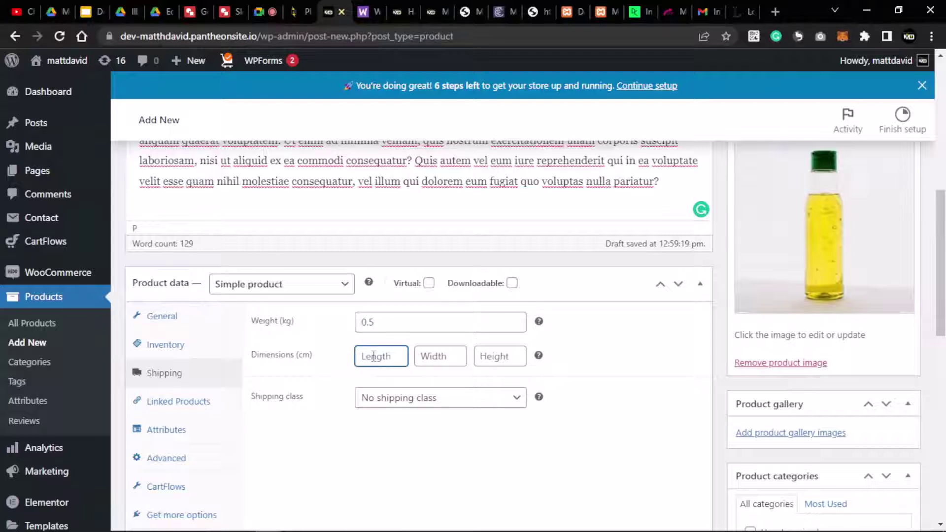
{"action": "left_click", "coordinate": [178, 404]}
Look over the Upsells and custom attribute options without changing them
{"action": "left_click", "coordinate": [414, 330]}
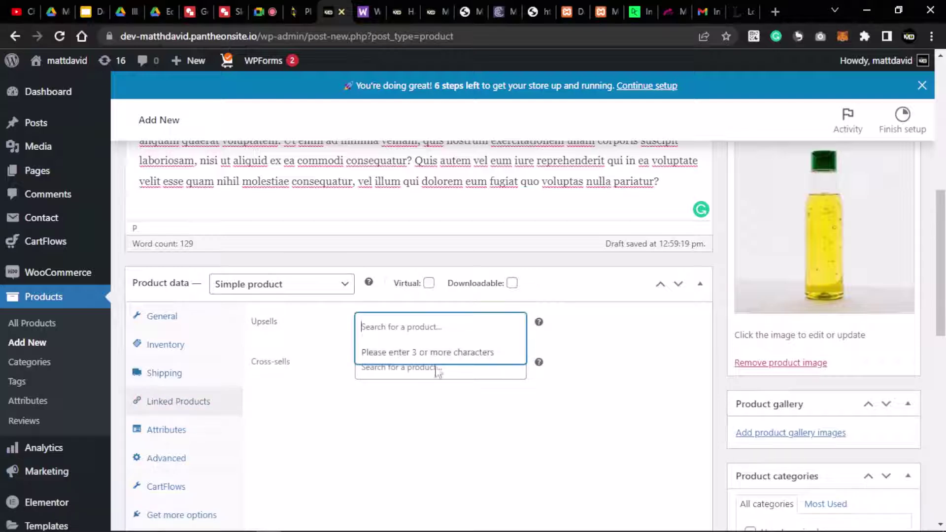
{"action": "left_click", "coordinate": [356, 431]}
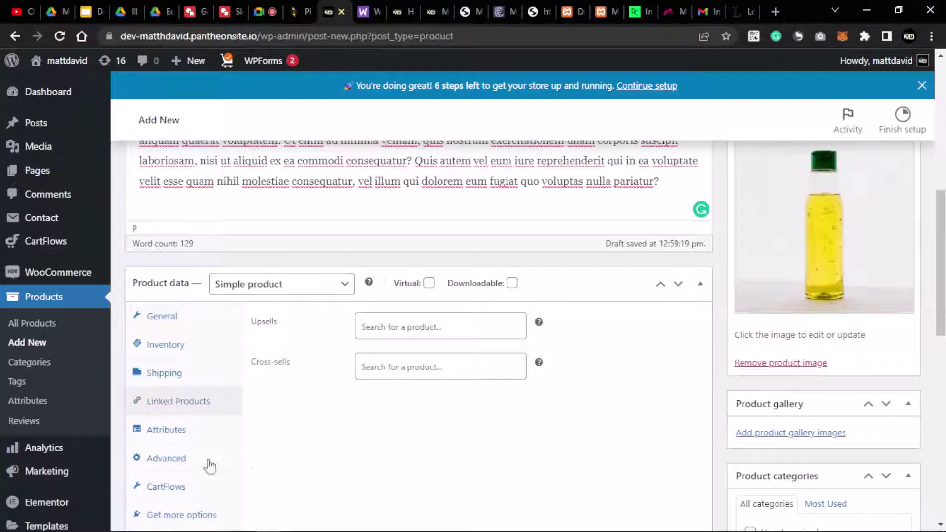
{"action": "left_click", "coordinate": [164, 430]}
{"action": "left_click", "coordinate": [351, 320]}
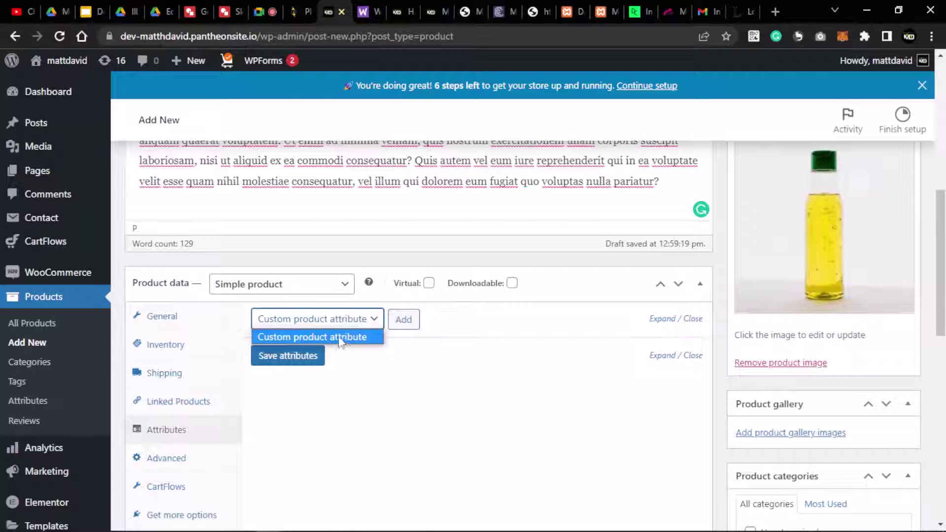
{"action": "left_click", "coordinate": [350, 321]}
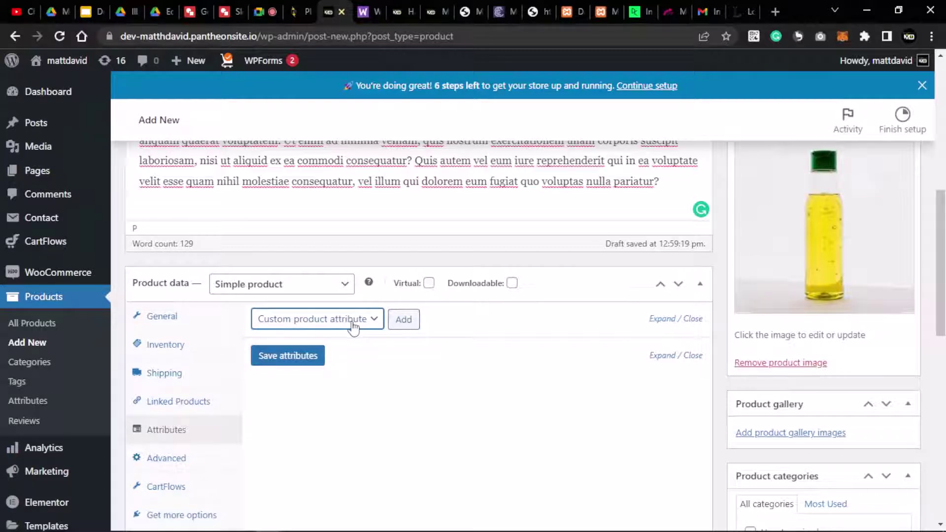
{"action": "left_click", "coordinate": [352, 324]}
{"action": "left_click", "coordinate": [353, 324]}
{"action": "left_click", "coordinate": [309, 327]}
{"action": "left_click", "coordinate": [312, 329]}
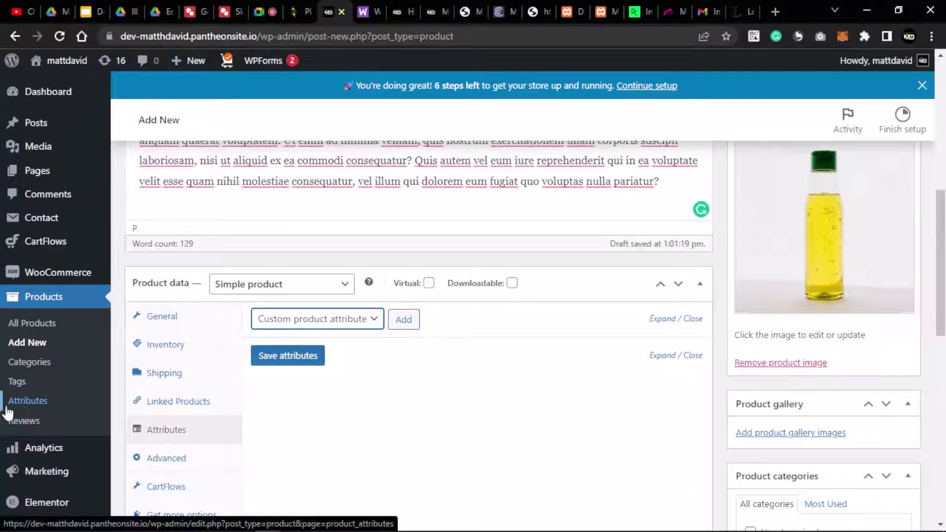
Enter the purchase note 'Thanks for purchasing this product!' under Advanced
{"action": "scroll", "coordinate": [268, 424], "scroll_direction": "down", "scroll_amount": 4}
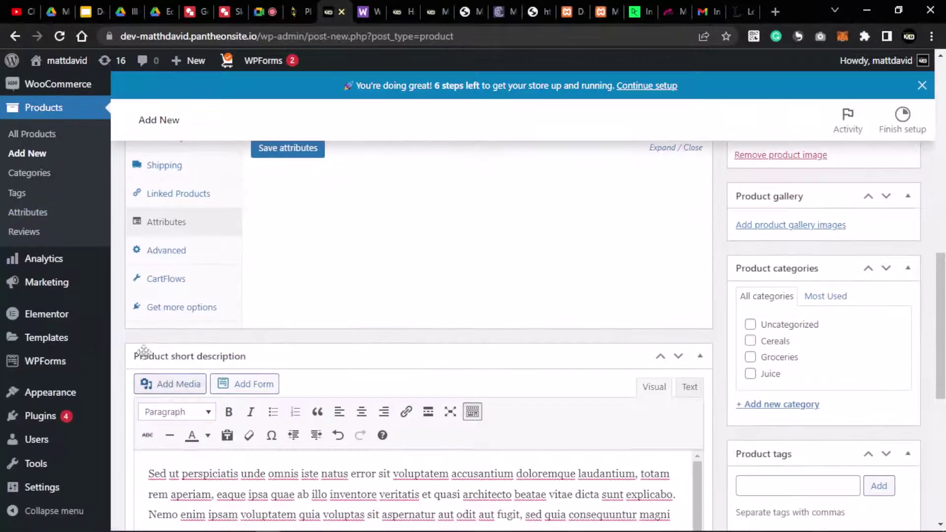
{"action": "left_click", "coordinate": [166, 251]}
{"action": "scroll", "coordinate": [391, 254], "scroll_direction": "up", "scroll_amount": 3}
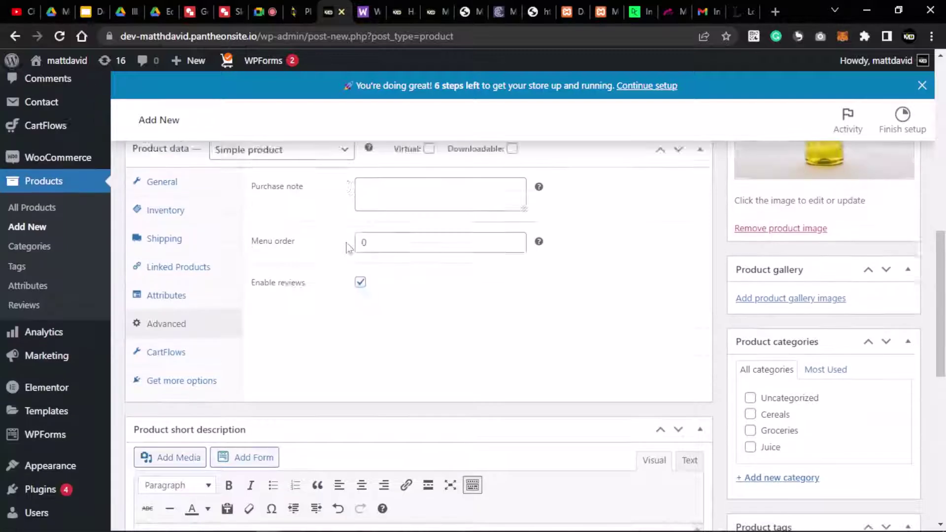
{"action": "left_click", "coordinate": [404, 260]}
{"action": "type", "text": "T"}
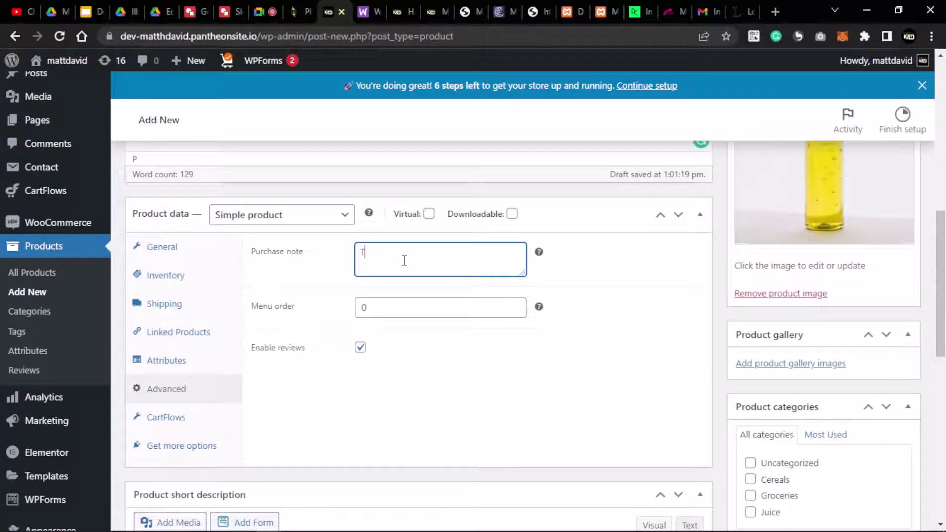
{"action": "type", "text": "han"}
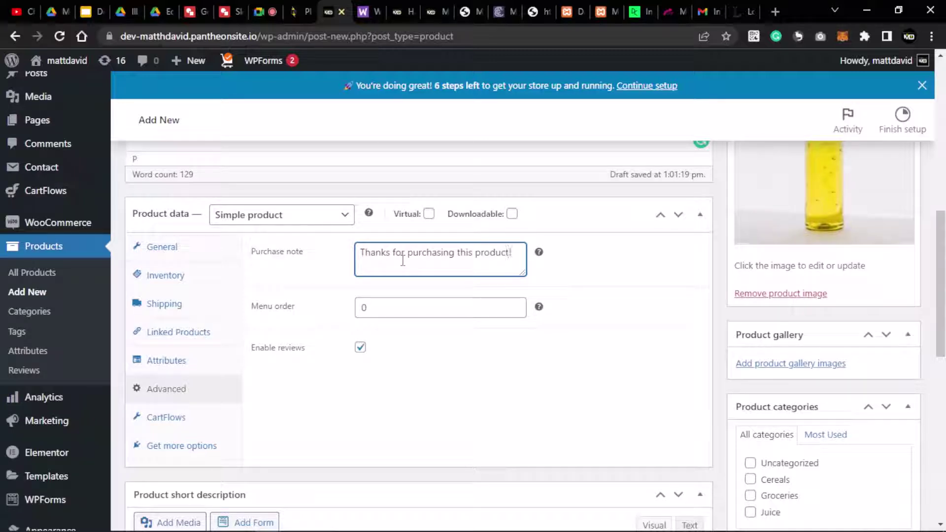
{"action": "scroll", "coordinate": [224, 323], "scroll_direction": "down", "scroll_amount": 3}
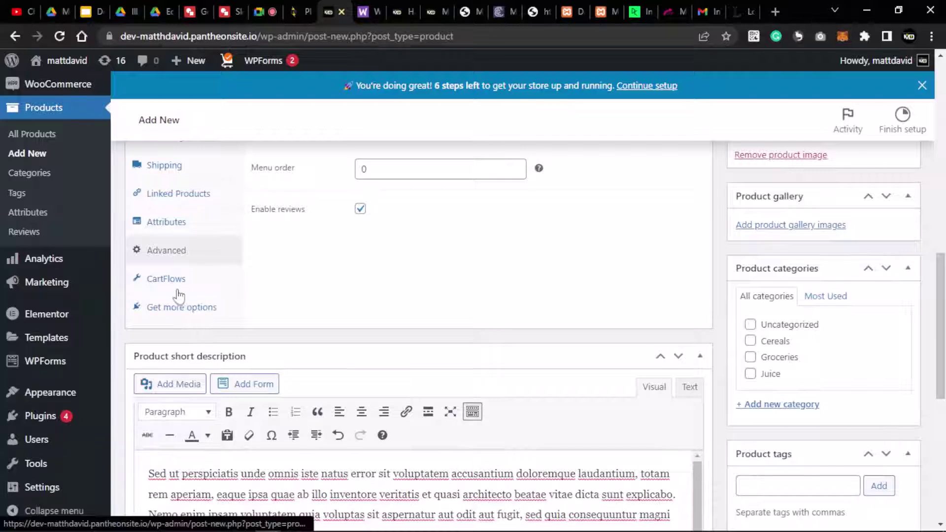
{"action": "scroll", "coordinate": [318, 301], "scroll_direction": "up", "scroll_amount": 3}
{"action": "scroll", "coordinate": [318, 301], "scroll_direction": "down", "scroll_amount": 7}
{"action": "scroll", "coordinate": [344, 296], "scroll_direction": "up", "scroll_amount": 4}
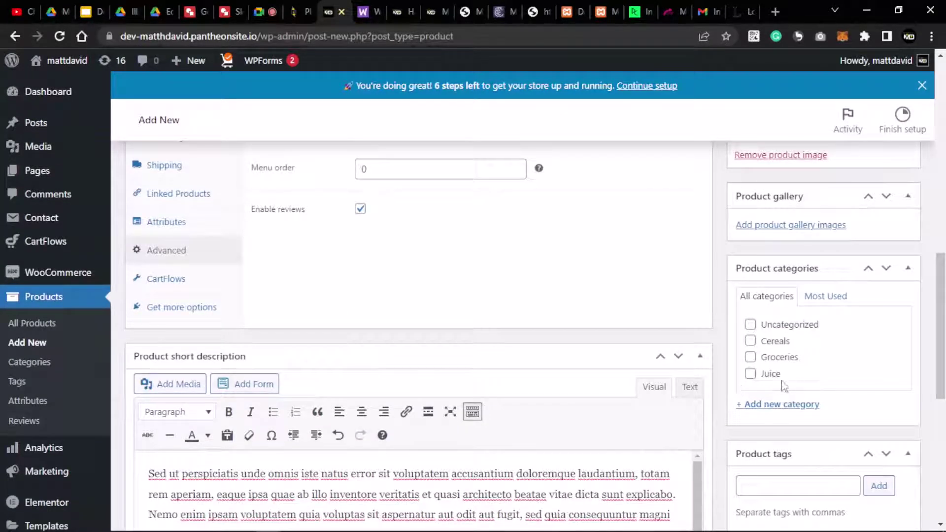
File the product under Juice and tag it oil and liquid
{"action": "left_click", "coordinate": [750, 376]}
{"action": "scroll", "coordinate": [860, 384], "scroll_direction": "down", "scroll_amount": 4}
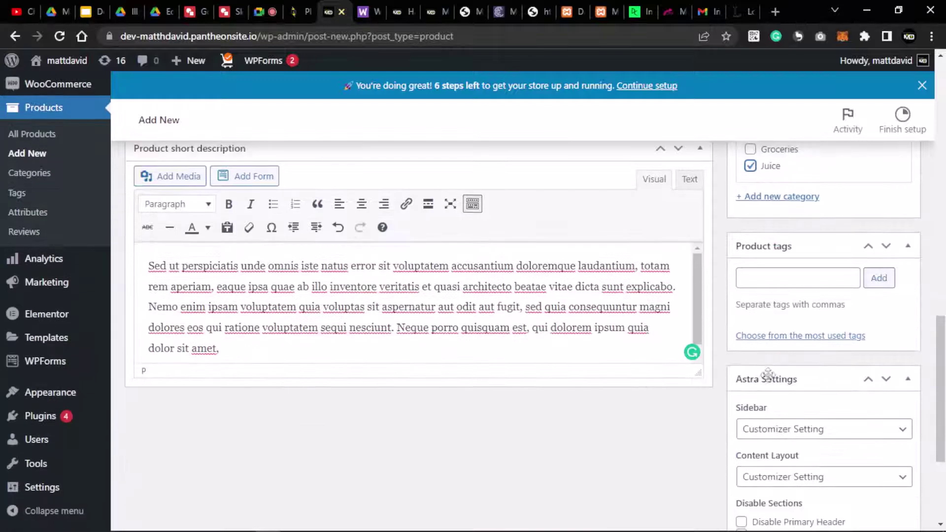
{"action": "left_click", "coordinate": [792, 278]}
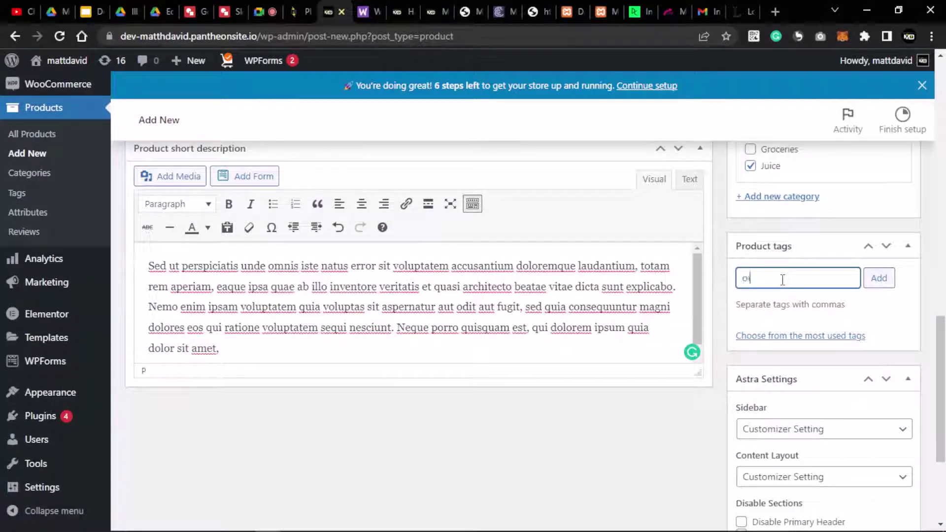
{"action": "type", "text": "oil, liquid"}
{"action": "left_click", "coordinate": [880, 281]}
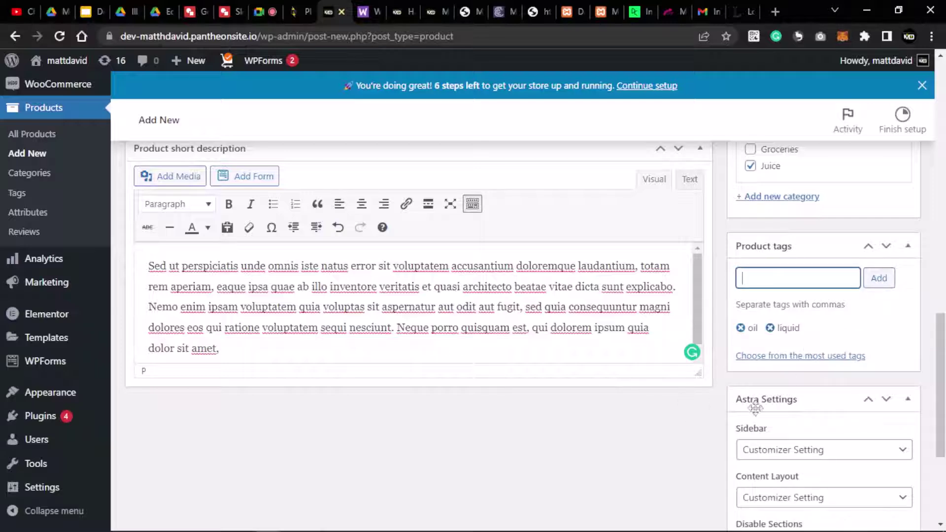
Publish the Good Bottled Oil product
{"action": "scroll", "coordinate": [737, 402], "scroll_direction": "down", "scroll_amount": 4}
{"action": "scroll", "coordinate": [740, 379], "scroll_direction": "up", "scroll_amount": 6}
{"action": "scroll", "coordinate": [738, 370], "scroll_direction": "up", "scroll_amount": 10}
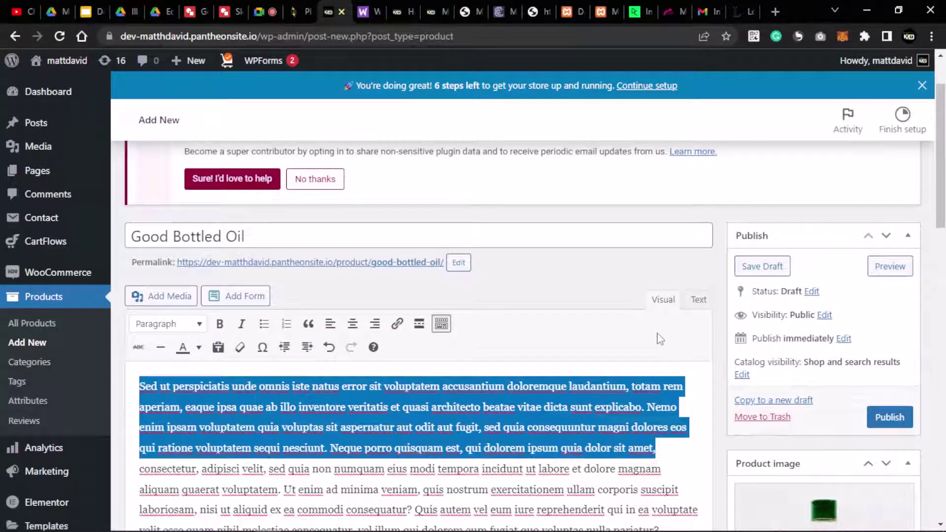
{"action": "left_click", "coordinate": [603, 386]}
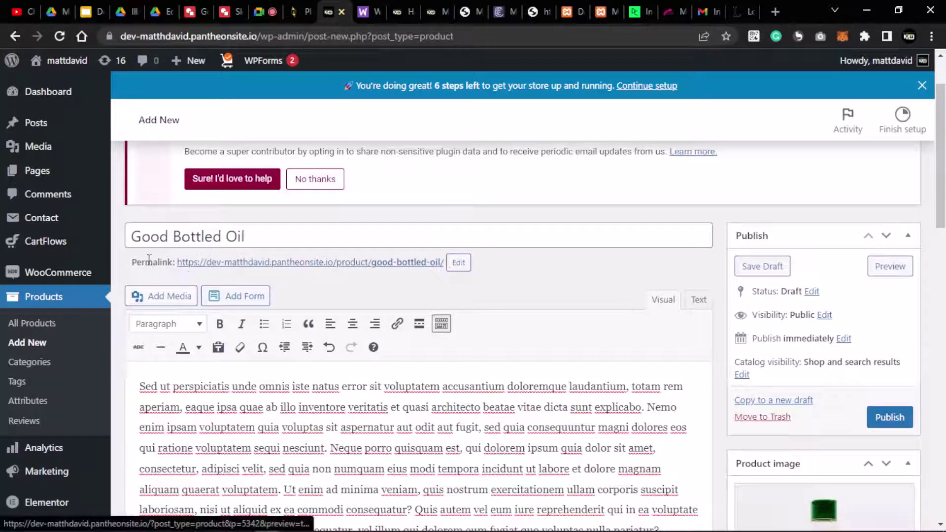
{"action": "left_click", "coordinate": [891, 417]}
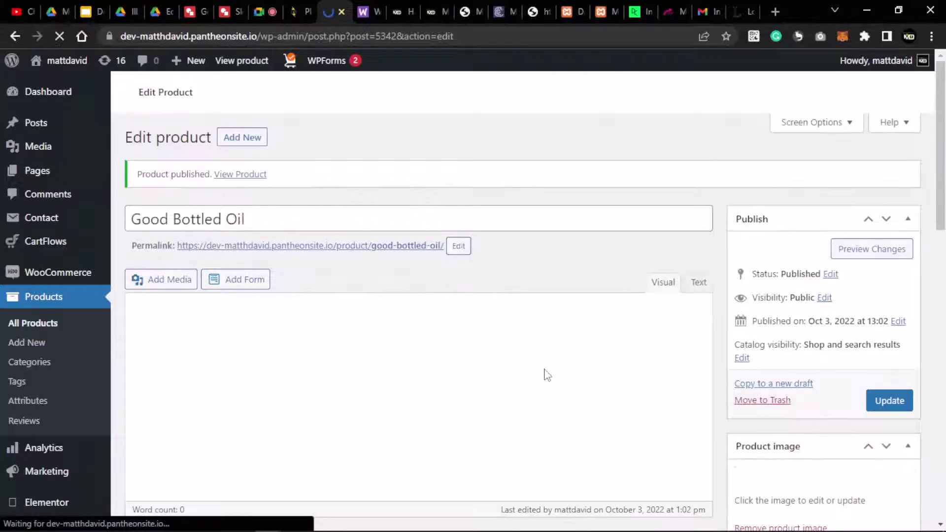
{"action": "left_click", "coordinate": [871, 249]}
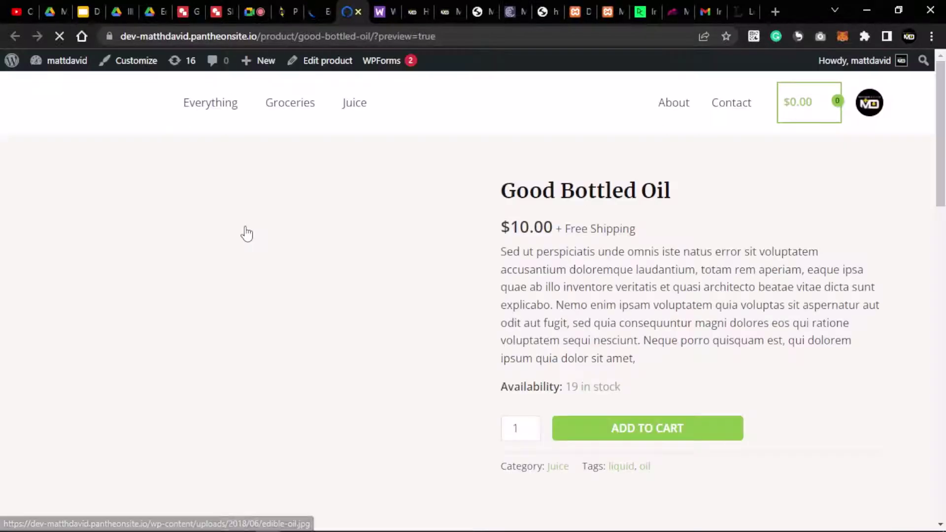
{"action": "scroll", "coordinate": [369, 266], "scroll_direction": "down", "scroll_amount": 3}
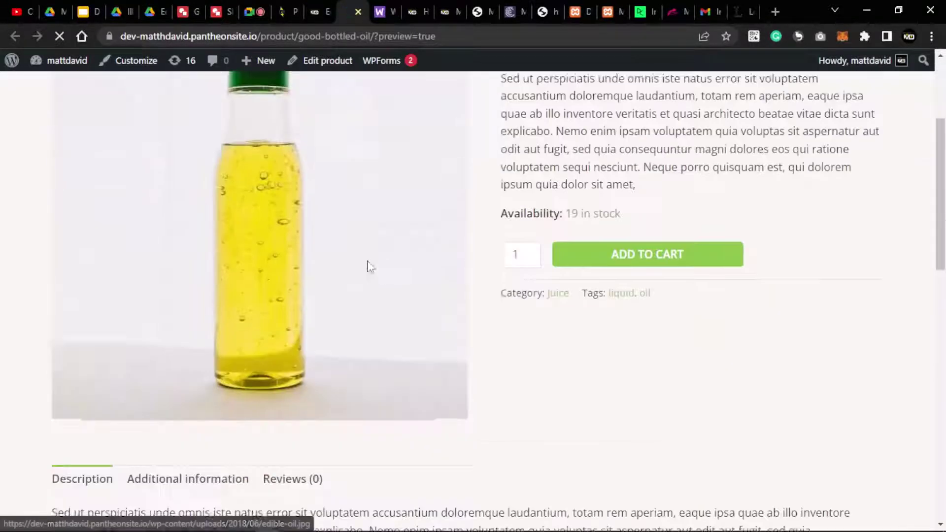
{"action": "scroll", "coordinate": [557, 219], "scroll_direction": "up", "scroll_amount": 3}
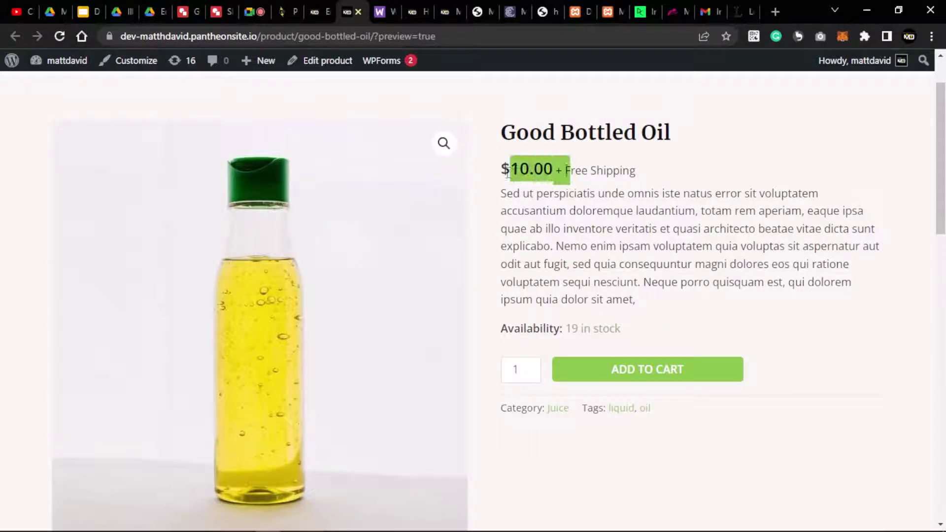
{"action": "scroll", "coordinate": [545, 253], "scroll_direction": "down", "scroll_amount": 10}
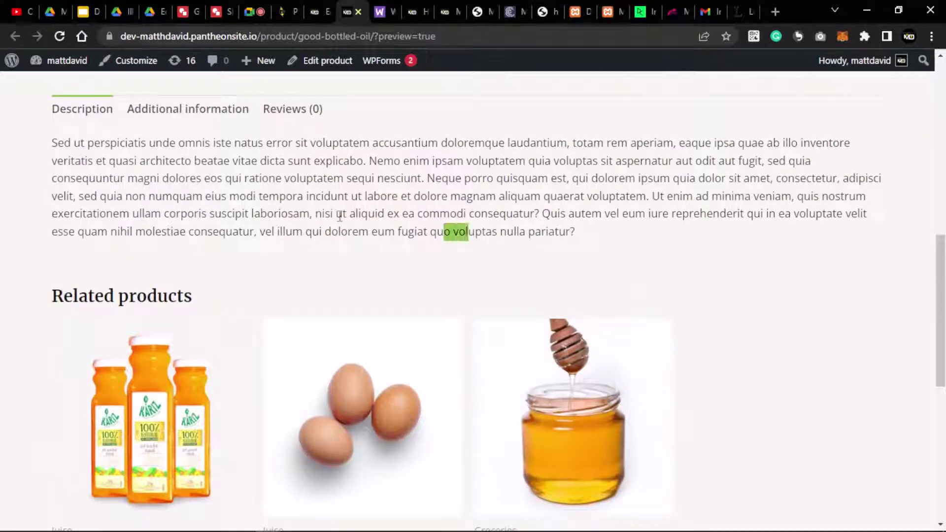
{"action": "scroll", "coordinate": [341, 211], "scroll_direction": "up", "scroll_amount": 10}
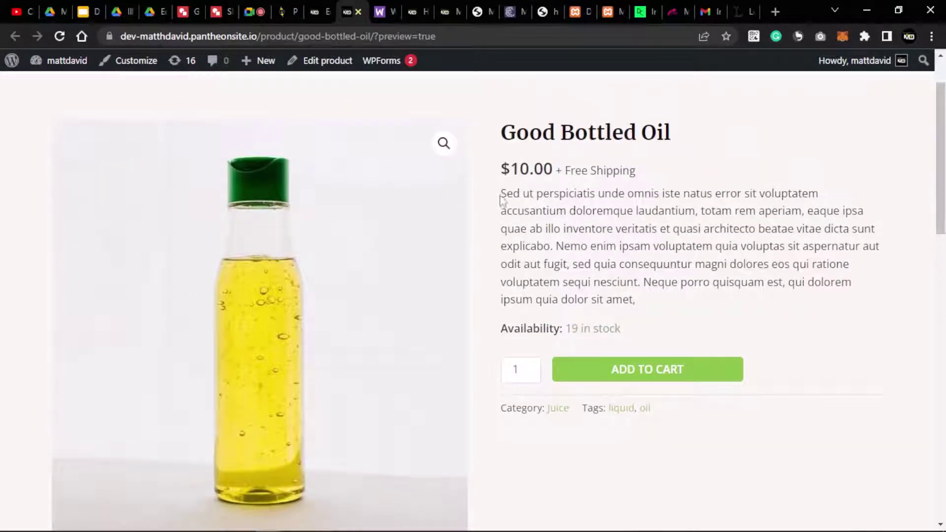
{"action": "left_click_drag", "start_coordinate": [501, 198], "coordinate": [703, 309]}
{"action": "scroll", "coordinate": [354, 266], "scroll_direction": "down", "scroll_amount": 5}
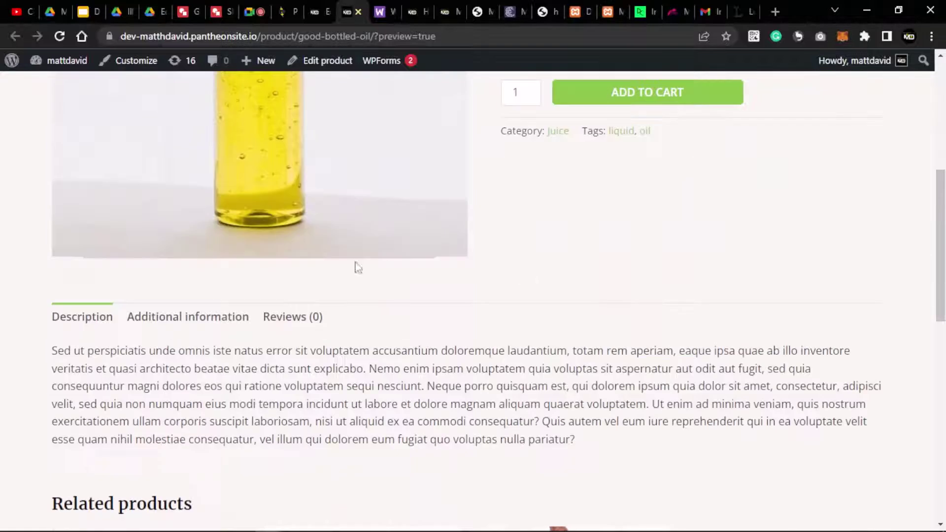
{"action": "scroll", "coordinate": [220, 205], "scroll_direction": "down", "scroll_amount": 5}
{"action": "left_click_drag", "start_coordinate": [665, 177], "coordinate": [305, 62]}
{"action": "middle_click", "coordinate": [206, 183]}
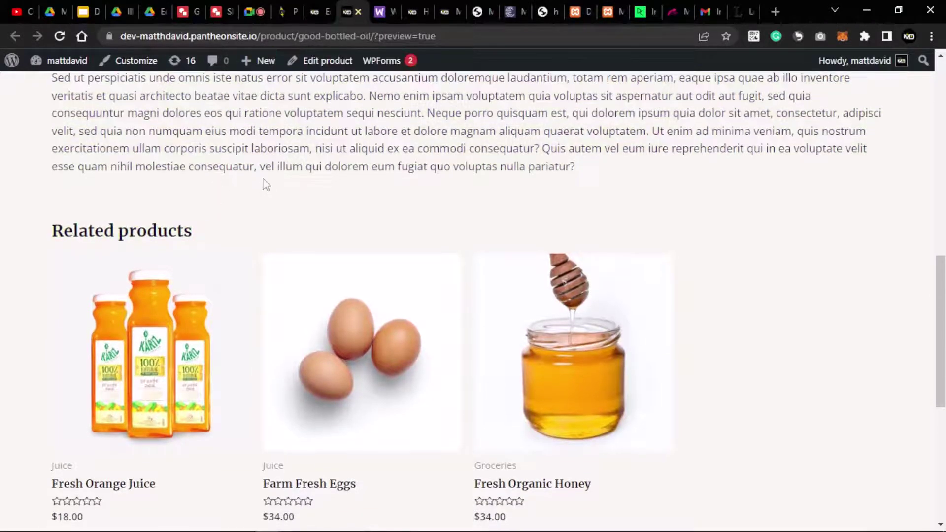
{"action": "scroll", "coordinate": [261, 180], "scroll_direction": "up", "scroll_amount": 3}
{"action": "scroll", "coordinate": [334, 256], "scroll_direction": "down", "scroll_amount": 4}
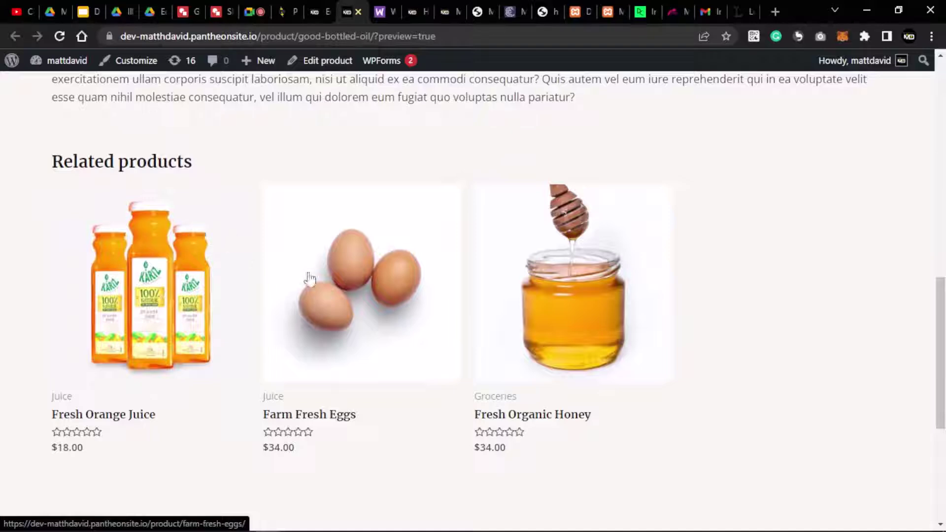
{"action": "scroll", "coordinate": [199, 256], "scroll_direction": "up", "scroll_amount": 5}
{"action": "scroll", "coordinate": [196, 238], "scroll_direction": "up", "scroll_amount": 5}
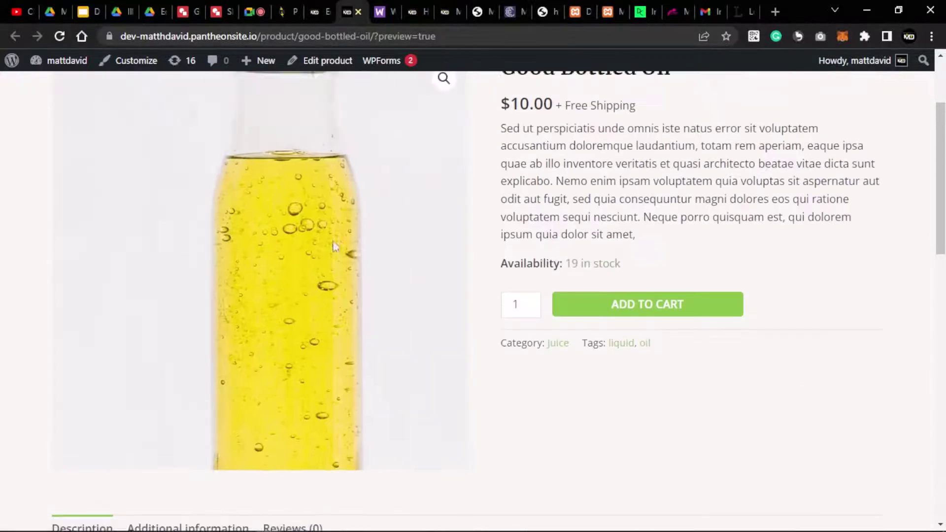
{"action": "scroll", "coordinate": [296, 256], "scroll_direction": "up", "scroll_amount": 2}
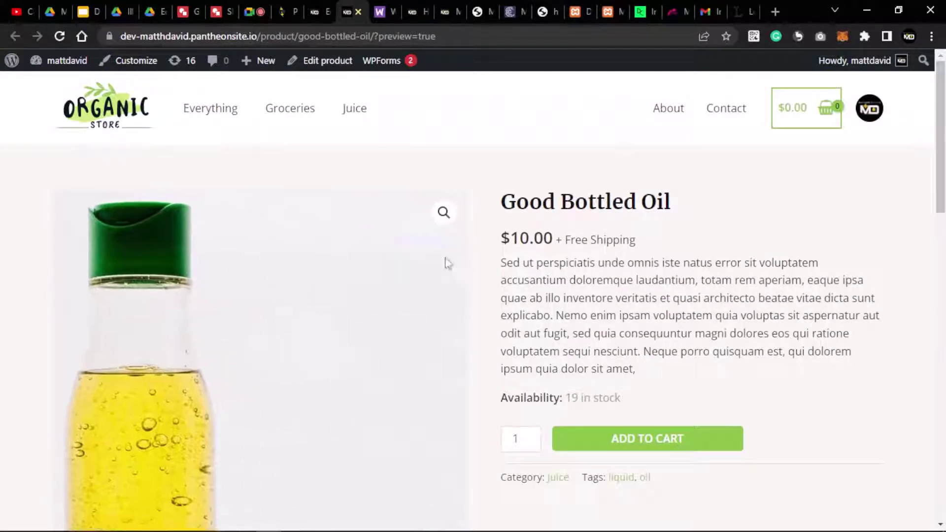
{"action": "left_click", "coordinate": [443, 215]}
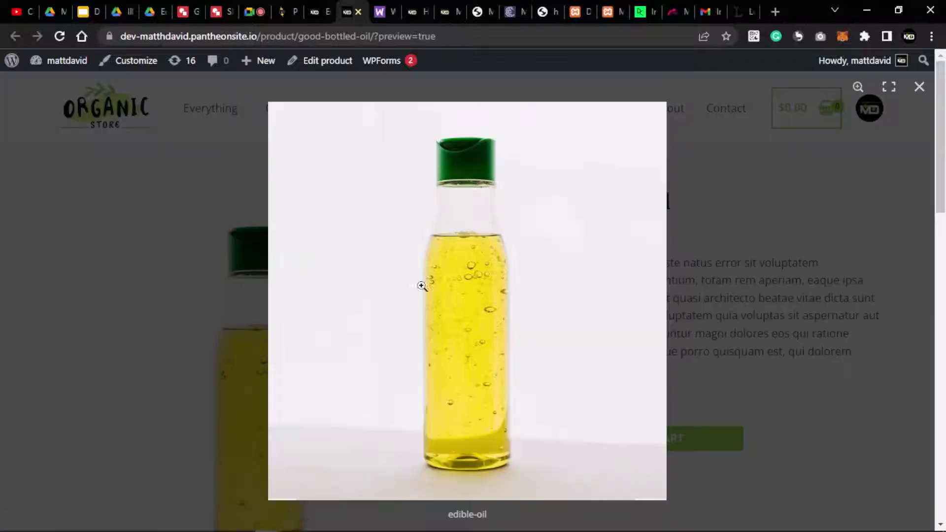
{"action": "left_click", "coordinate": [713, 252]}
{"action": "scroll", "coordinate": [439, 259], "scroll_direction": "down", "scroll_amount": 10}
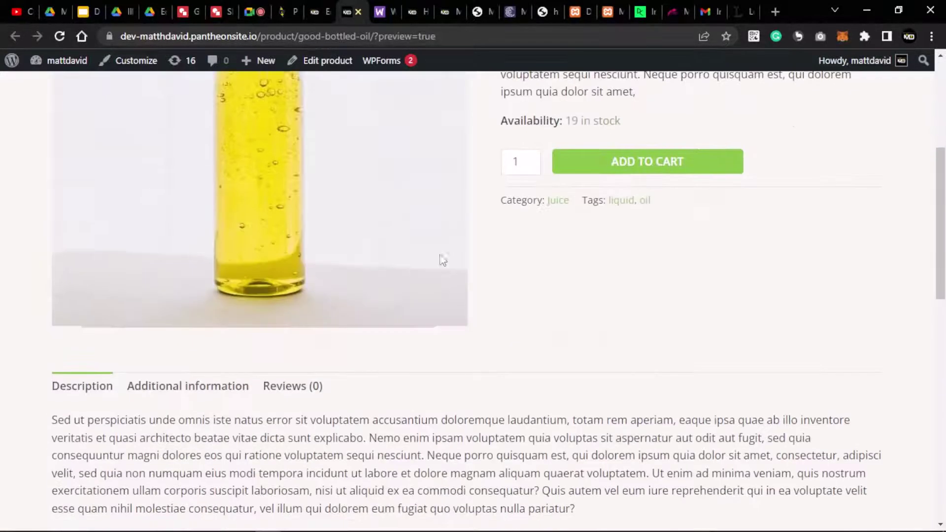
{"action": "scroll", "coordinate": [386, 260], "scroll_direction": "up", "scroll_amount": 10}
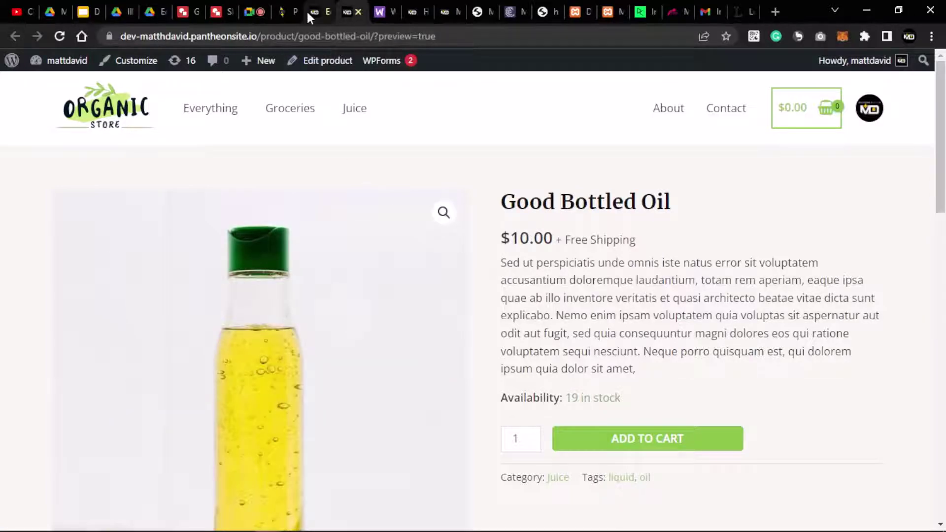
{"action": "left_click", "coordinate": [312, 11]}
{"action": "scroll", "coordinate": [433, 295], "scroll_direction": "down", "scroll_amount": 2}
{"action": "scroll", "coordinate": [433, 296], "scroll_direction": "up", "scroll_amount": 2}
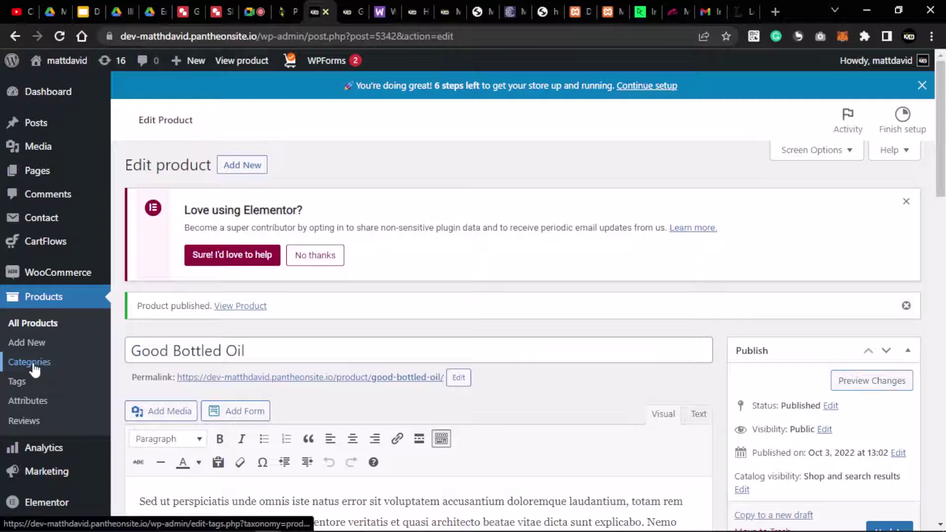
On the Product categories page, start the new category's slug with 'le'
{"action": "left_click", "coordinate": [11, 363]}
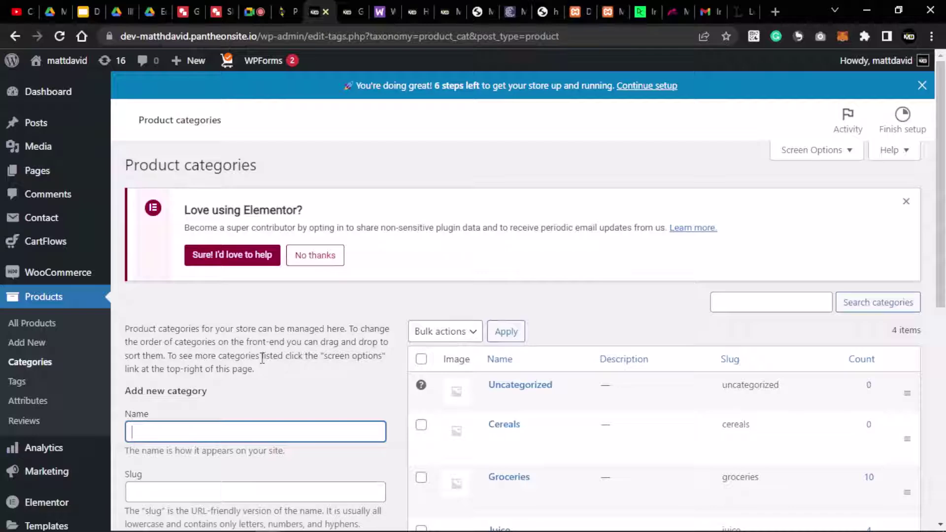
{"action": "scroll", "coordinate": [262, 368], "scroll_direction": "down", "scroll_amount": 5}
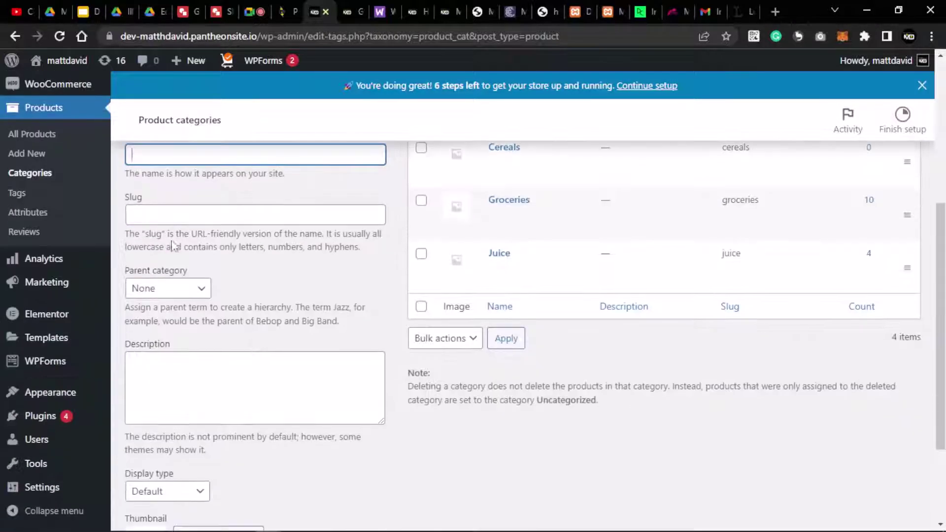
{"action": "scroll", "coordinate": [182, 286], "scroll_direction": "up", "scroll_amount": 3}
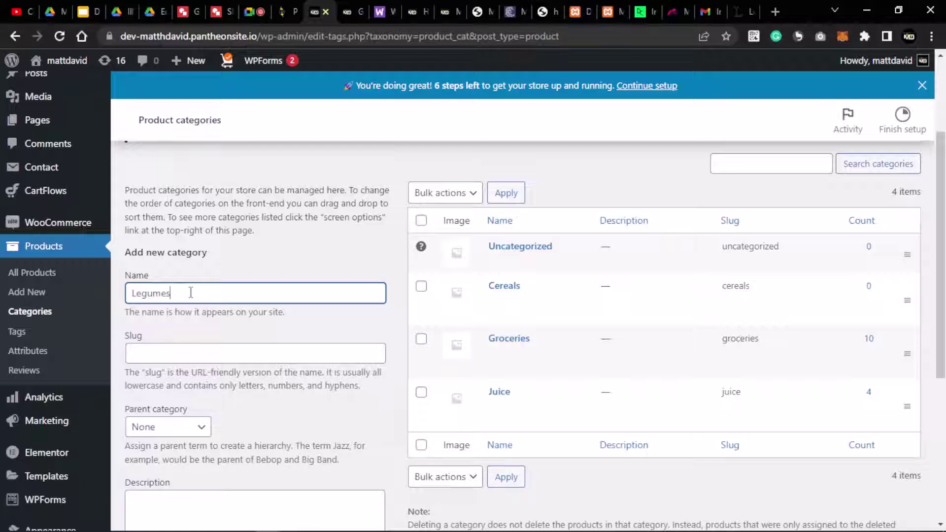
{"action": "left_click", "coordinate": [175, 351]}
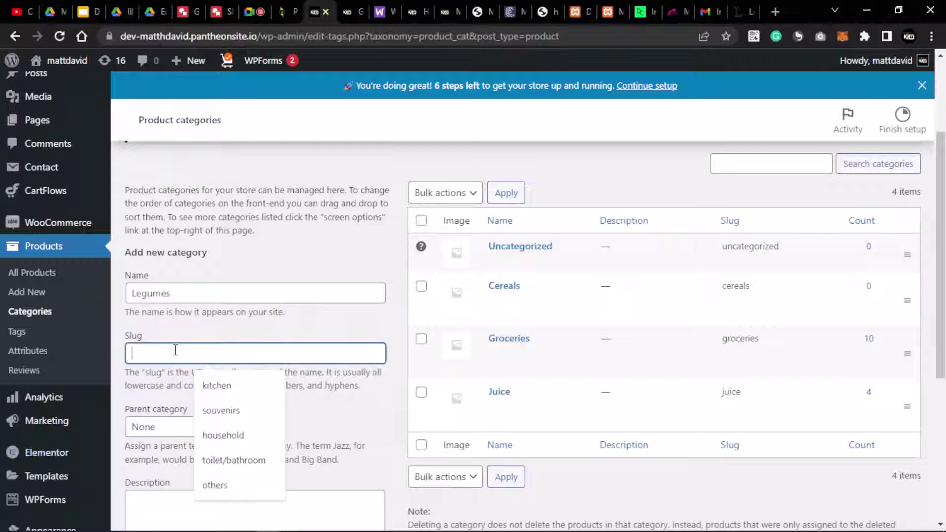
{"action": "type", "text": "legume"}
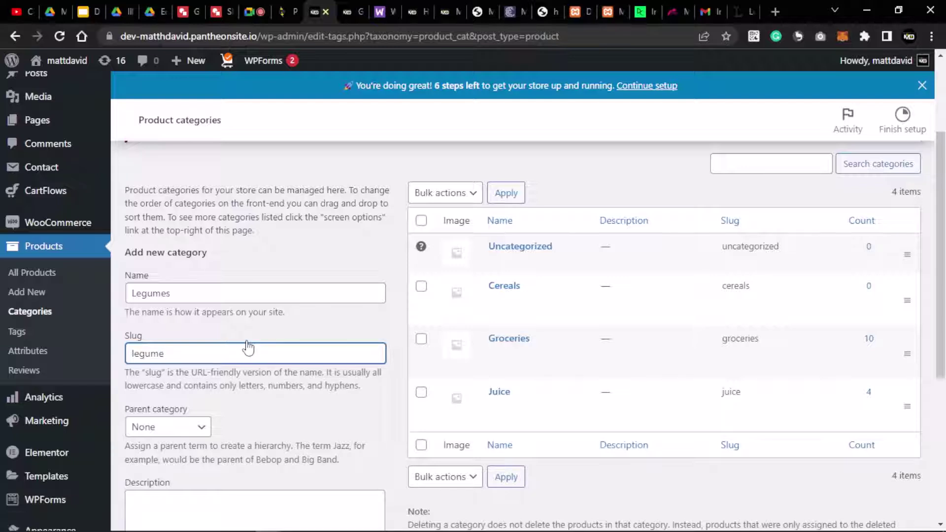
{"action": "scroll", "coordinate": [248, 348], "scroll_direction": "down", "scroll_amount": 4}
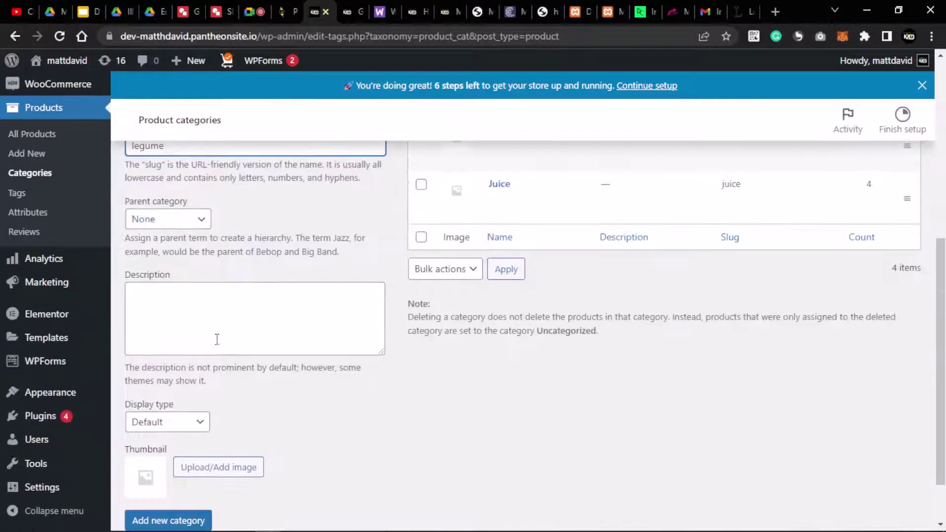
Keep the new category's parent set to None
{"action": "left_click", "coordinate": [169, 224]}
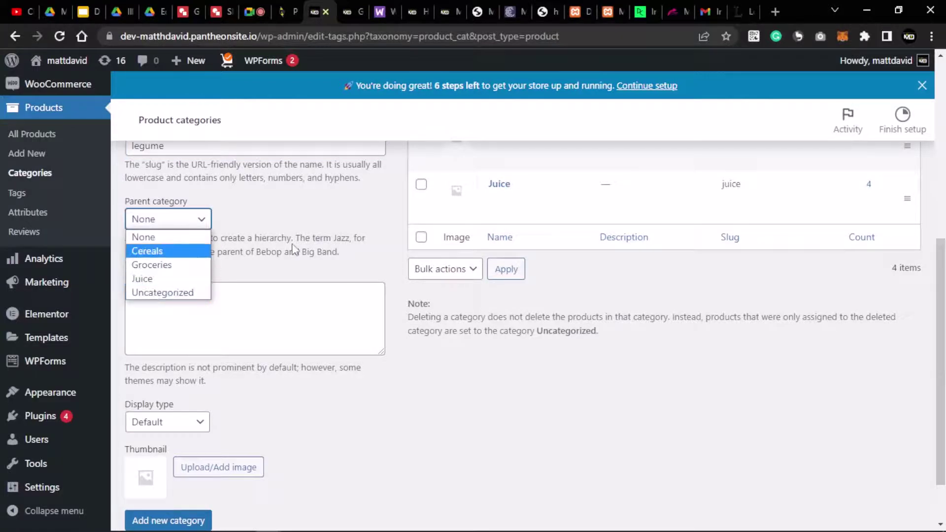
{"action": "left_click", "coordinate": [304, 227]}
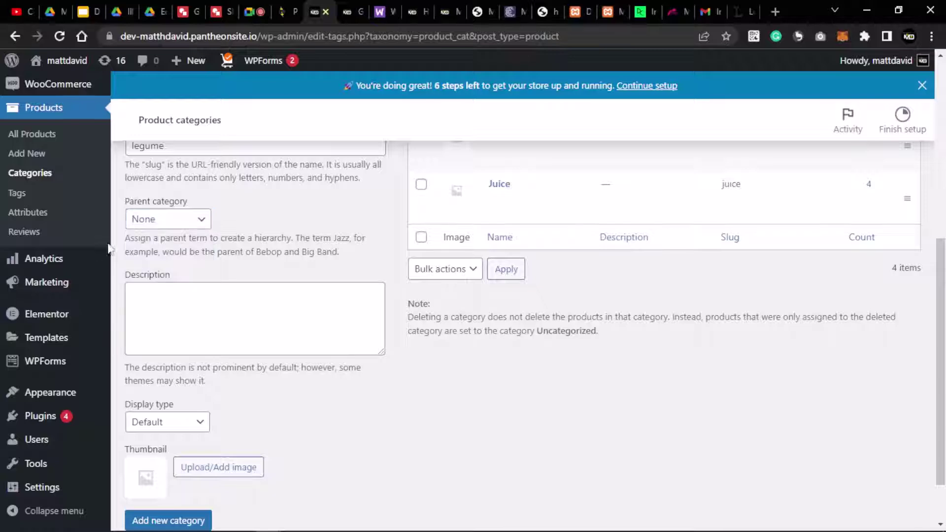
{"action": "left_click", "coordinate": [143, 222]}
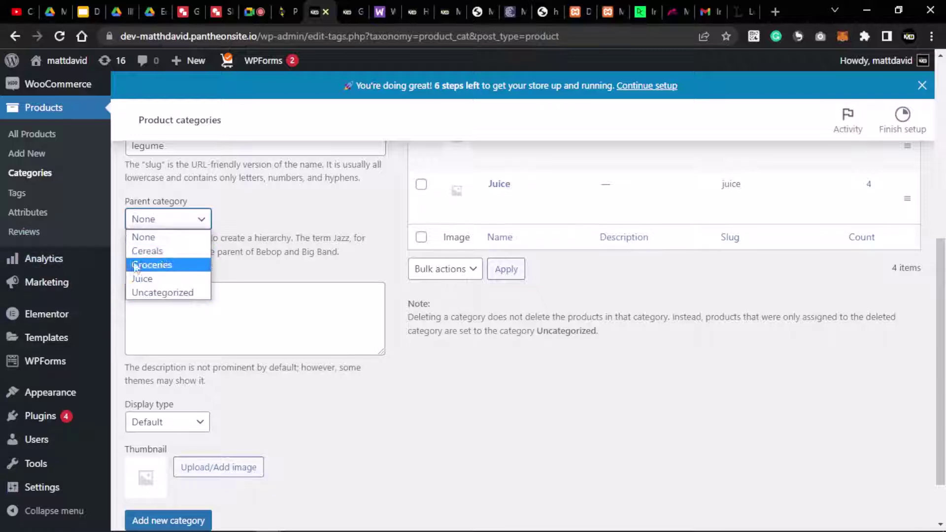
{"action": "left_click", "coordinate": [268, 238]}
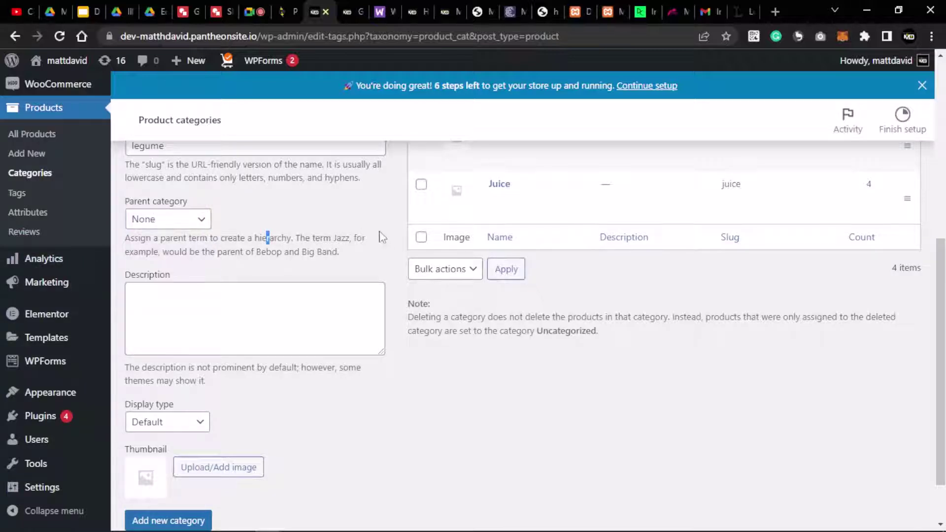
{"action": "left_click", "coordinate": [349, 203]}
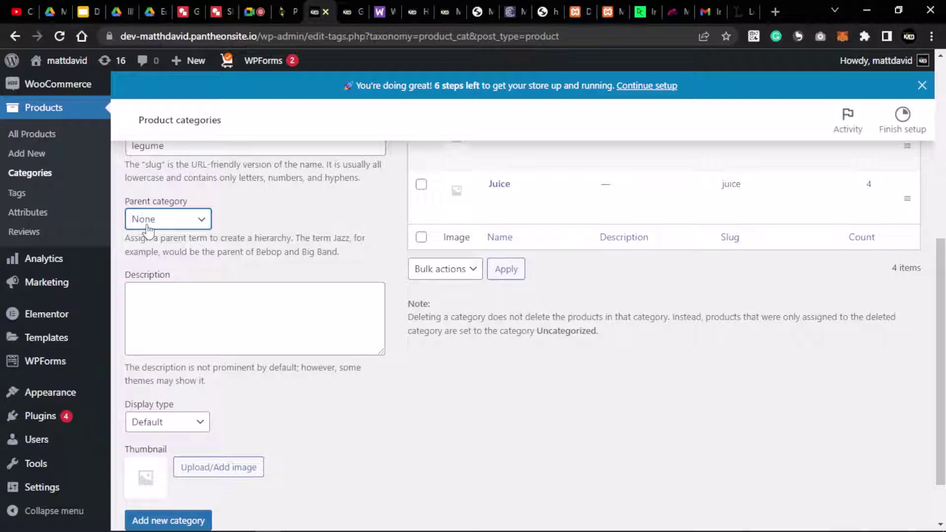
{"action": "left_click", "coordinate": [170, 222]}
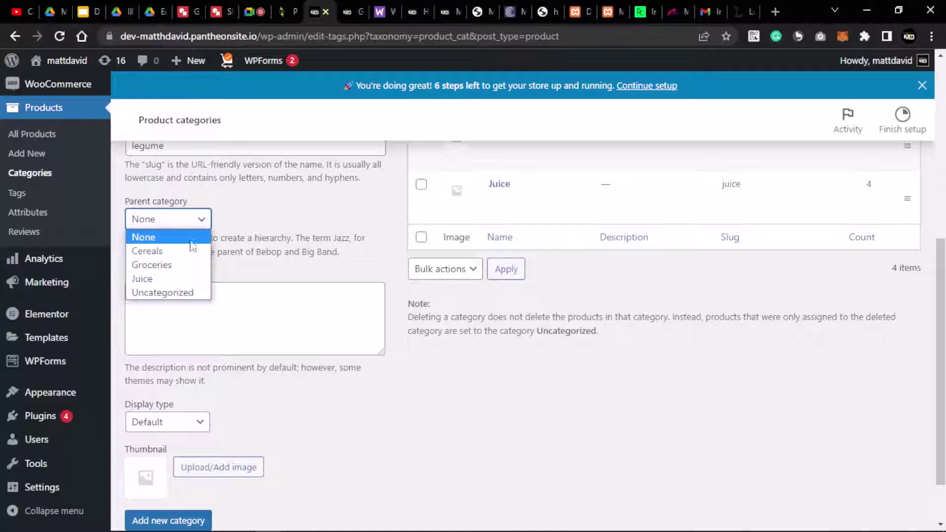
{"action": "left_click", "coordinate": [255, 217]}
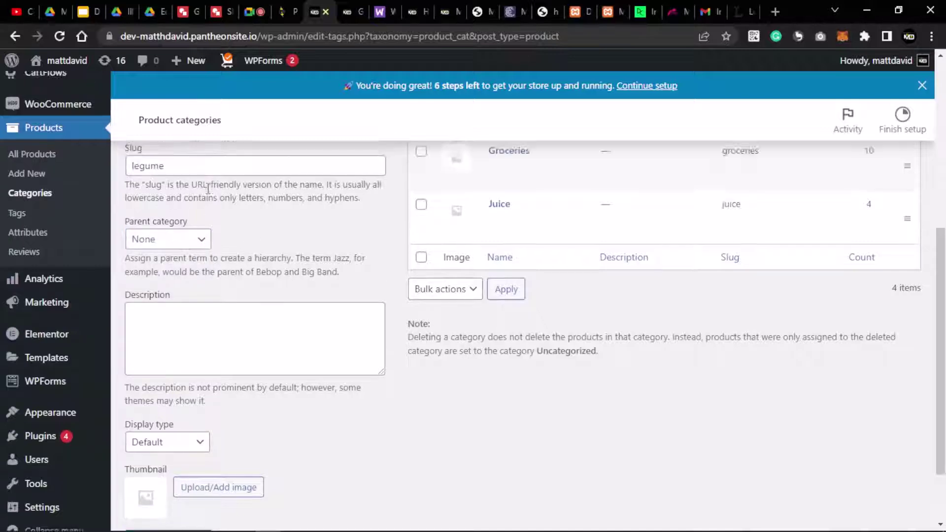
{"action": "scroll", "coordinate": [185, 228], "scroll_direction": "up", "scroll_amount": 3}
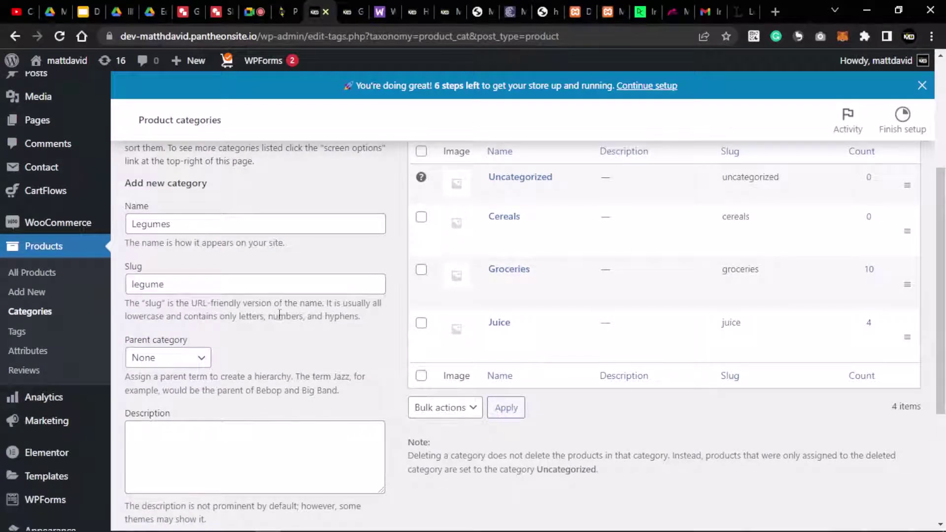
{"action": "scroll", "coordinate": [246, 325], "scroll_direction": "down", "scroll_amount": 4}
Paste lorem ipsum placeholder text as the Legumes description
{"action": "left_click", "coordinate": [206, 241]}
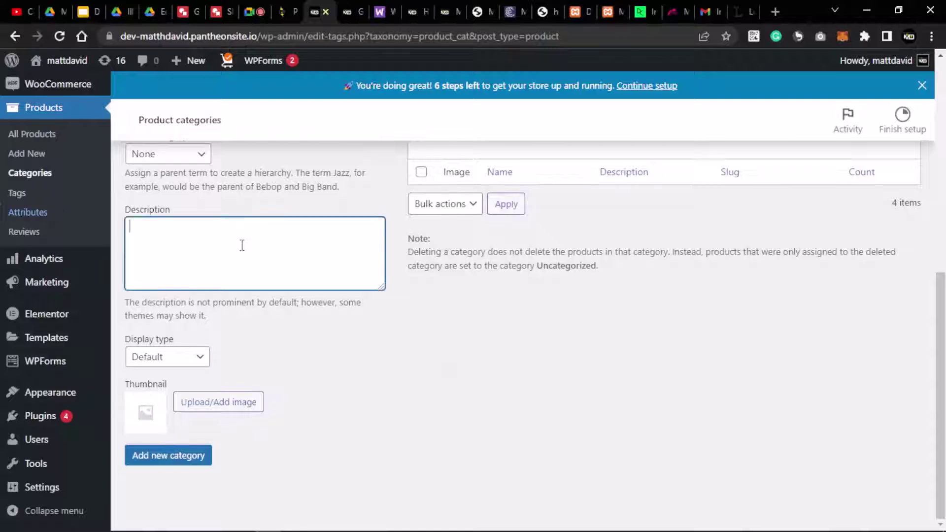
{"action": "key", "text": "ctrl+v"}
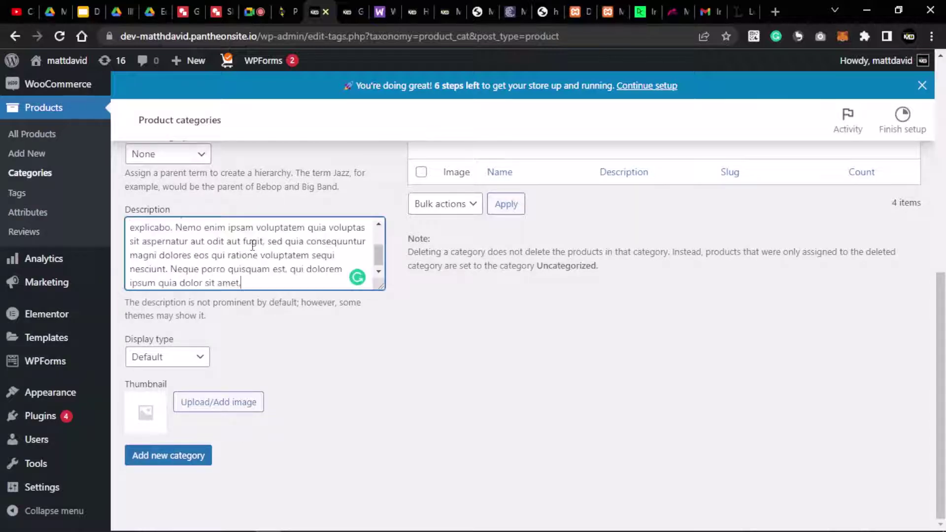
{"action": "key", "text": "ctrl+a"}
{"action": "key", "text": "ctrl+c"}
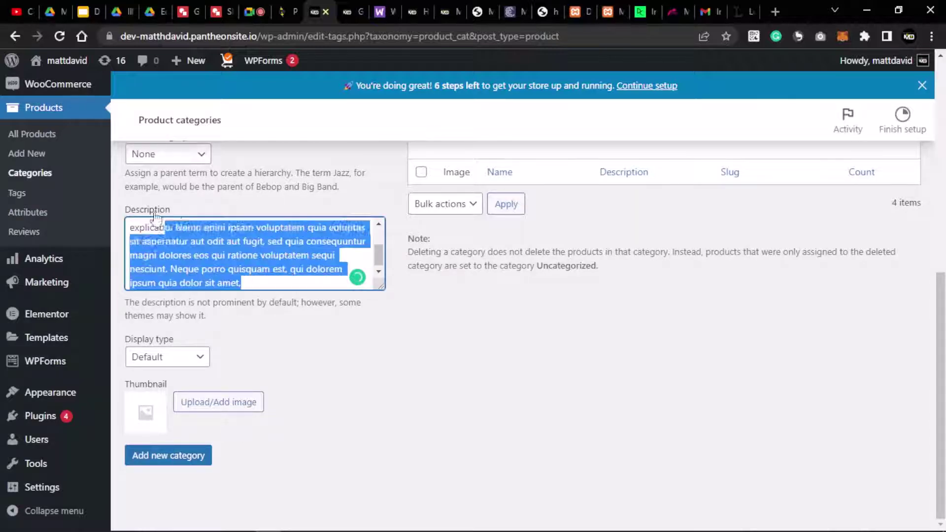
{"action": "scroll", "coordinate": [142, 271], "scroll_direction": "up", "scroll_amount": 5}
{"action": "scroll", "coordinate": [167, 263], "scroll_direction": "down", "scroll_amount": 5}
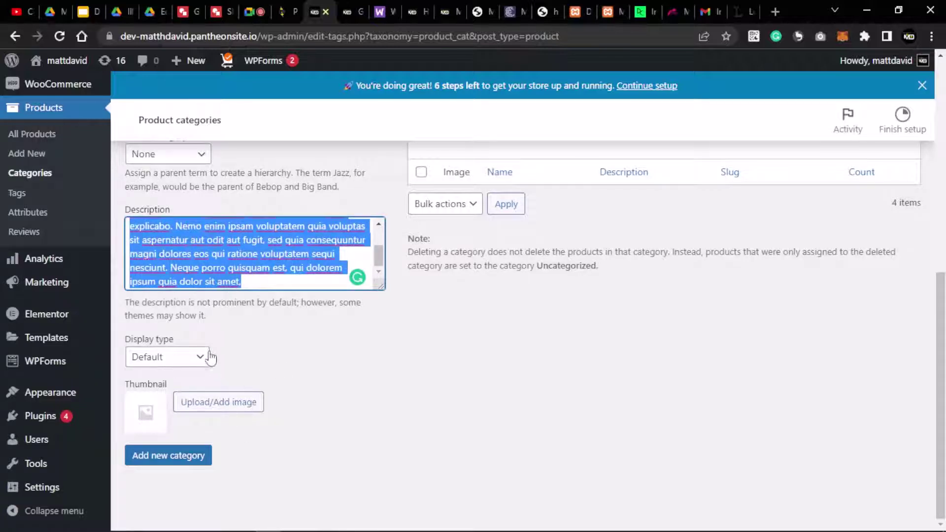
Use the banner-01 grapes image as thumbnail and add the Legumes category
{"action": "left_click", "coordinate": [210, 408]}
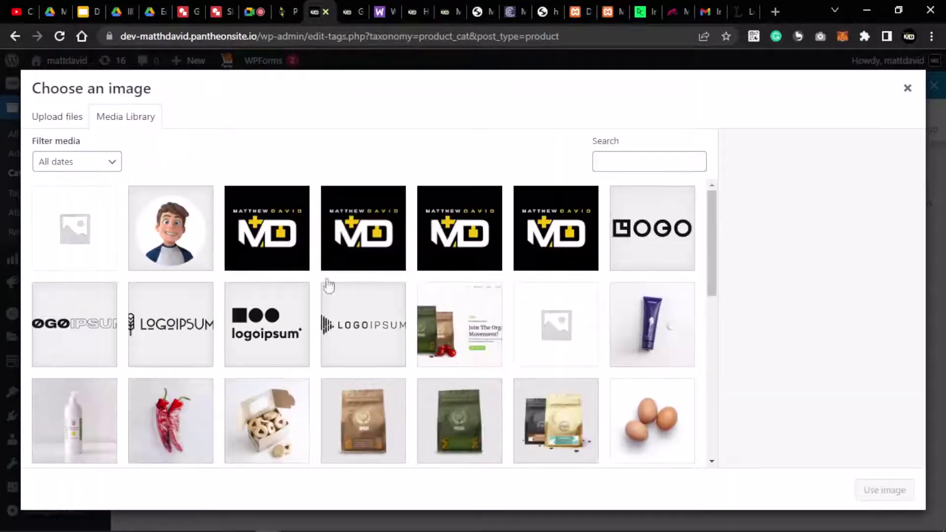
{"action": "scroll", "coordinate": [127, 408], "scroll_direction": "down", "scroll_amount": 3}
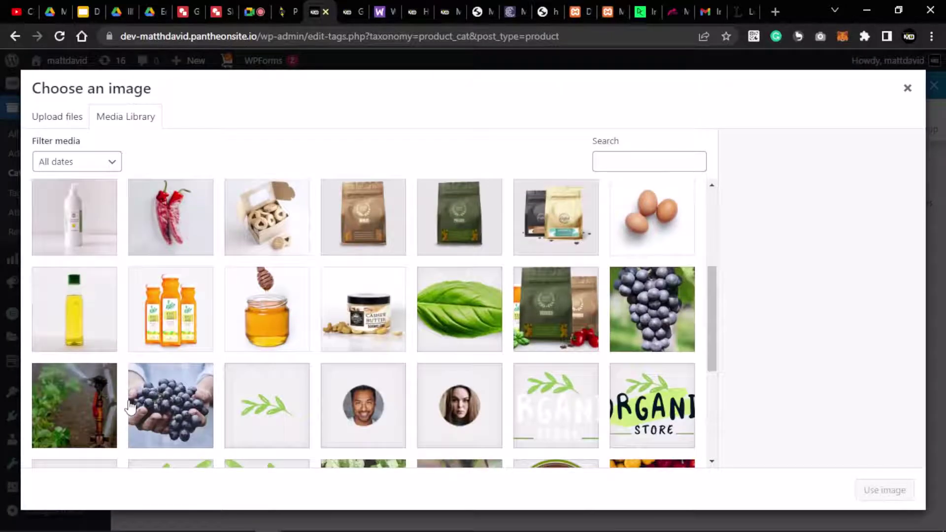
{"action": "scroll", "coordinate": [129, 407], "scroll_direction": "down", "scroll_amount": 5}
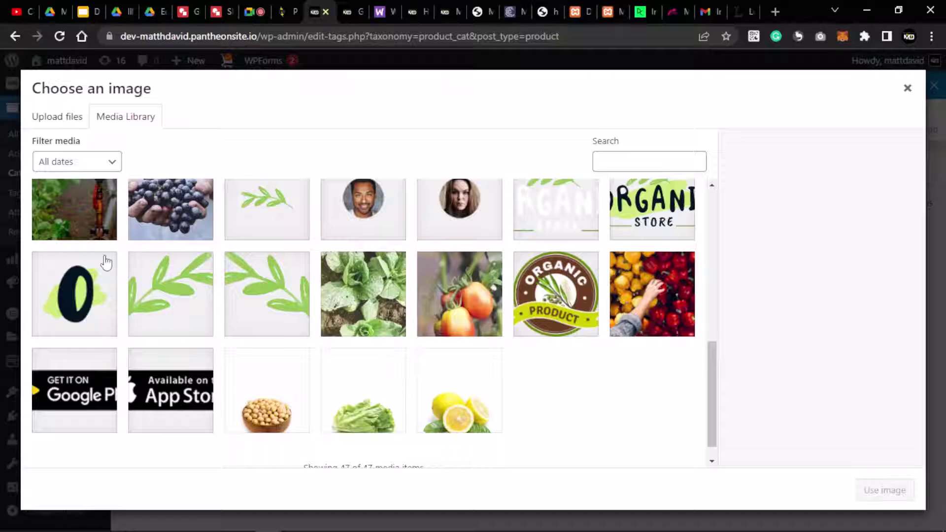
{"action": "scroll", "coordinate": [106, 262], "scroll_direction": "up", "scroll_amount": 2}
{"action": "left_click", "coordinate": [170, 266]}
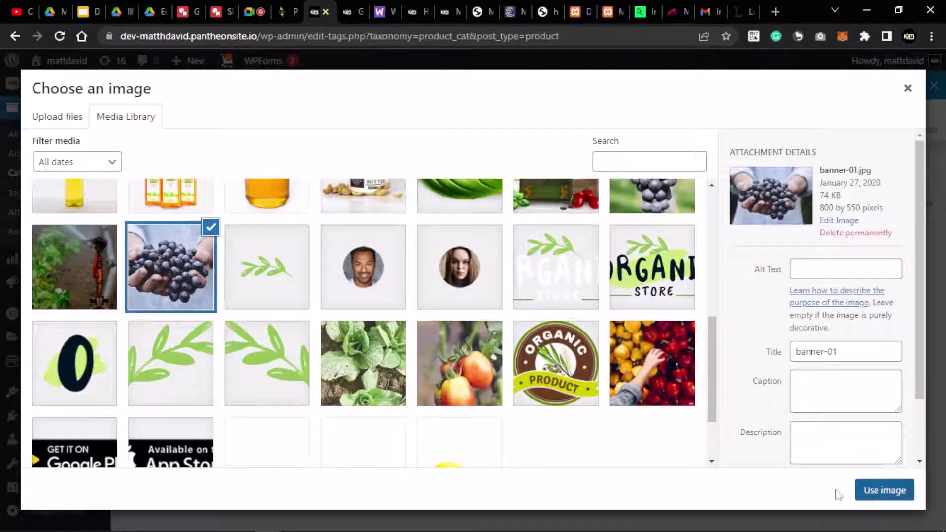
{"action": "left_click", "coordinate": [864, 490]}
{"action": "left_click", "coordinate": [180, 460]}
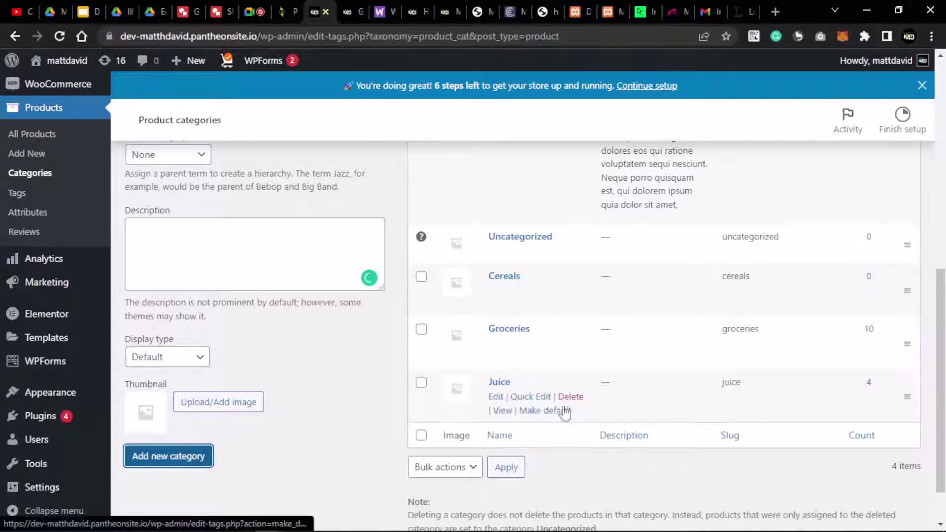
Confirm the new Legumes row in Product categories and open Groceries for editing
{"action": "scroll", "coordinate": [565, 413], "scroll_direction": "up", "scroll_amount": 8}
{"action": "scroll", "coordinate": [498, 405], "scroll_direction": "down", "scroll_amount": 4}
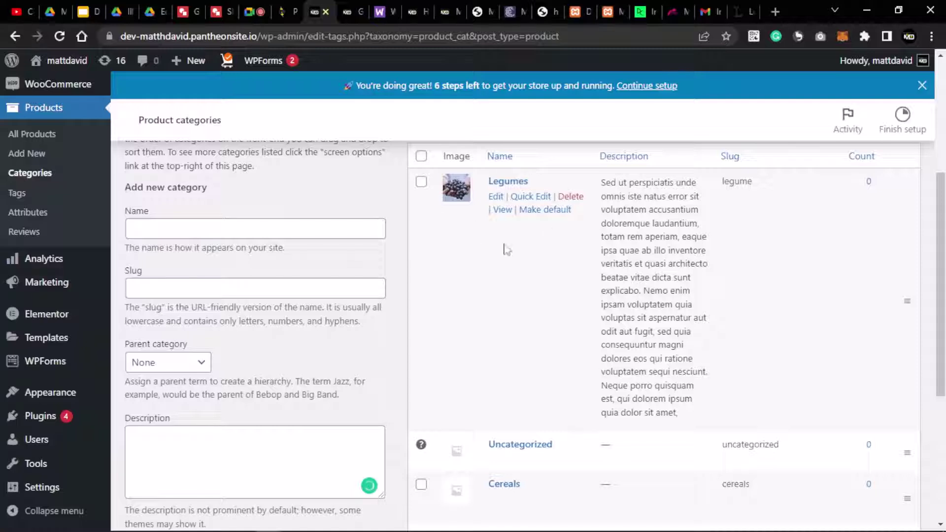
{"action": "scroll", "coordinate": [535, 384], "scroll_direction": "down", "scroll_amount": 4}
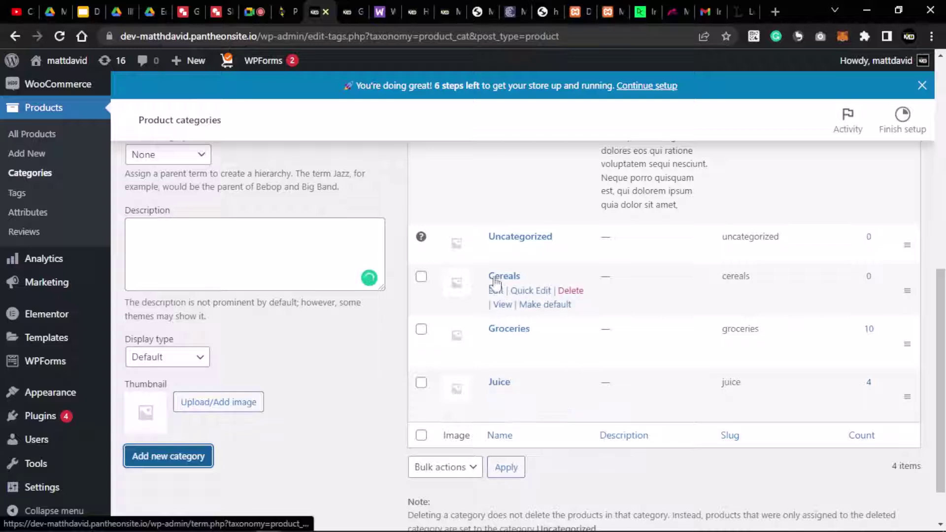
{"action": "scroll", "coordinate": [483, 190], "scroll_direction": "up", "scroll_amount": 2}
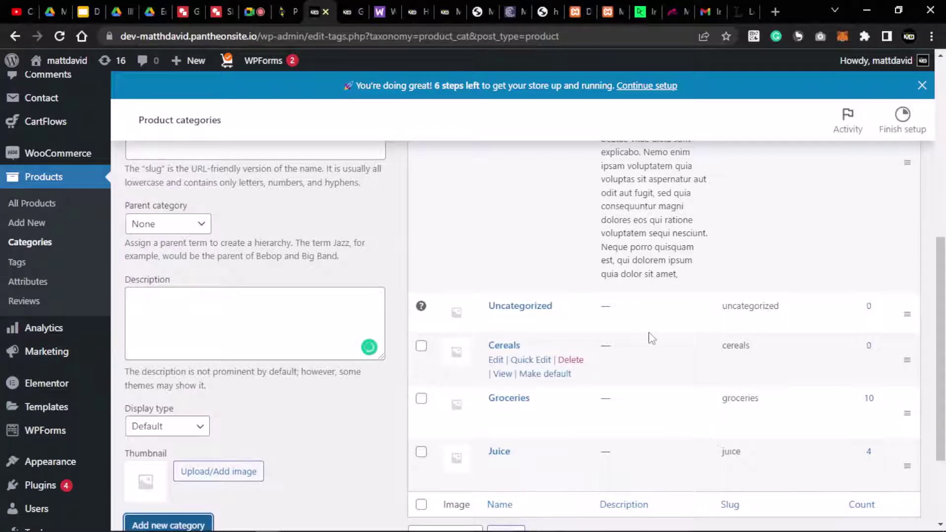
{"action": "scroll", "coordinate": [648, 338], "scroll_direction": "up", "scroll_amount": 4}
{"action": "scroll", "coordinate": [718, 424], "scroll_direction": "down", "scroll_amount": 5}
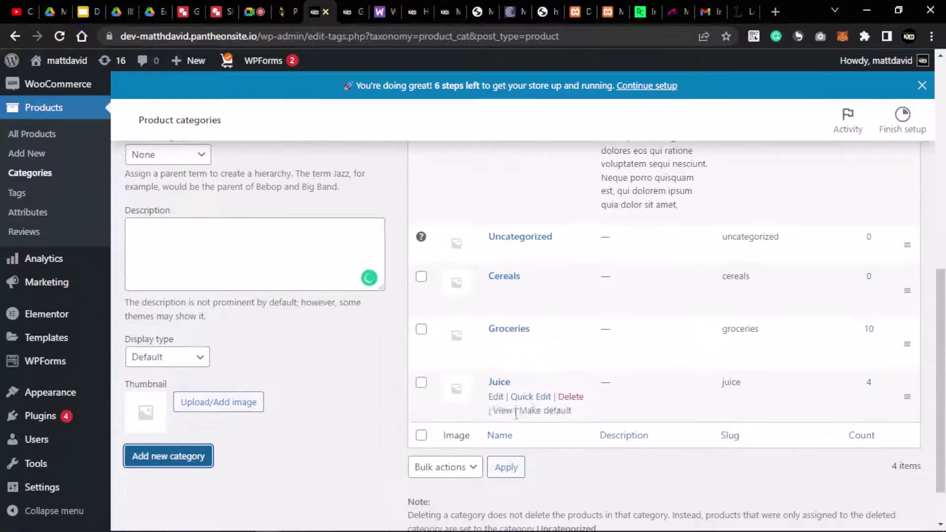
{"action": "left_click", "coordinate": [496, 345]}
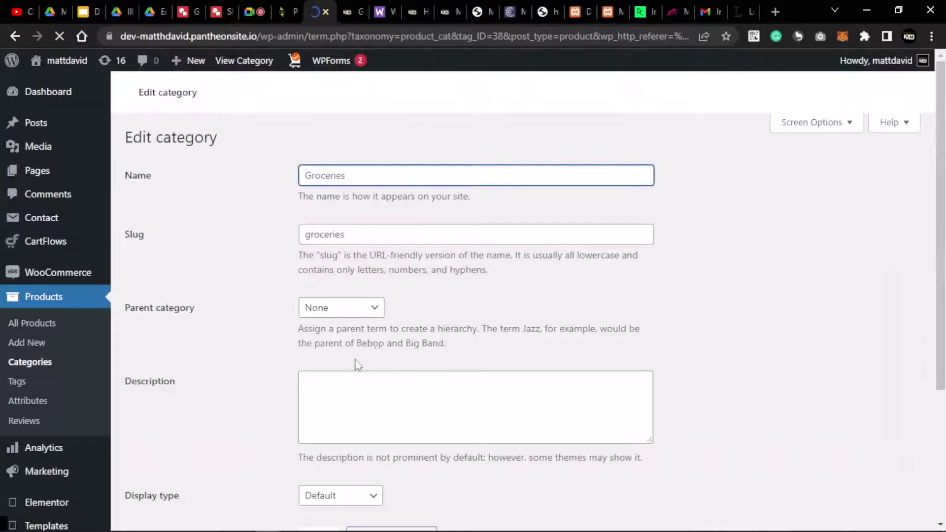
Paste a 'Sed ut perspiciatis' lorem ipsum description into Groceries and update the category
{"action": "scroll", "coordinate": [438, 312], "scroll_direction": "down", "scroll_amount": 3}
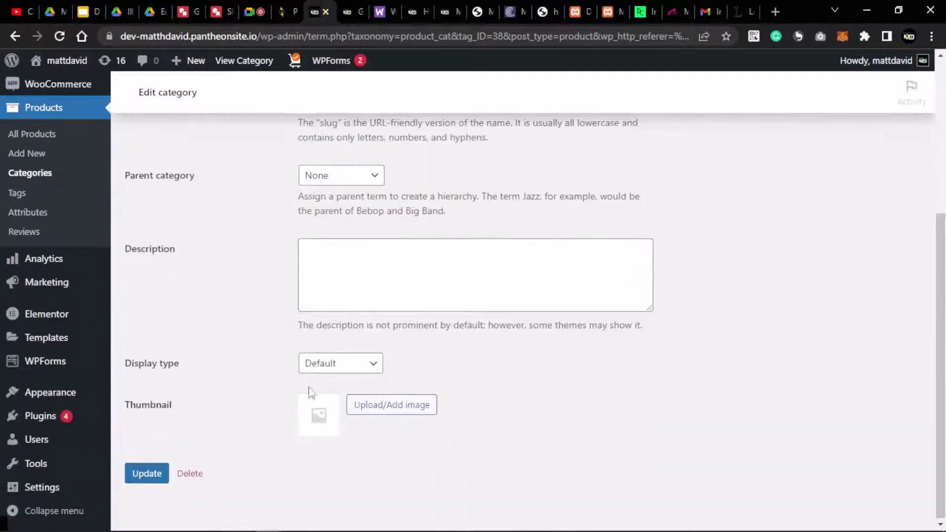
{"action": "left_click", "coordinate": [397, 307]}
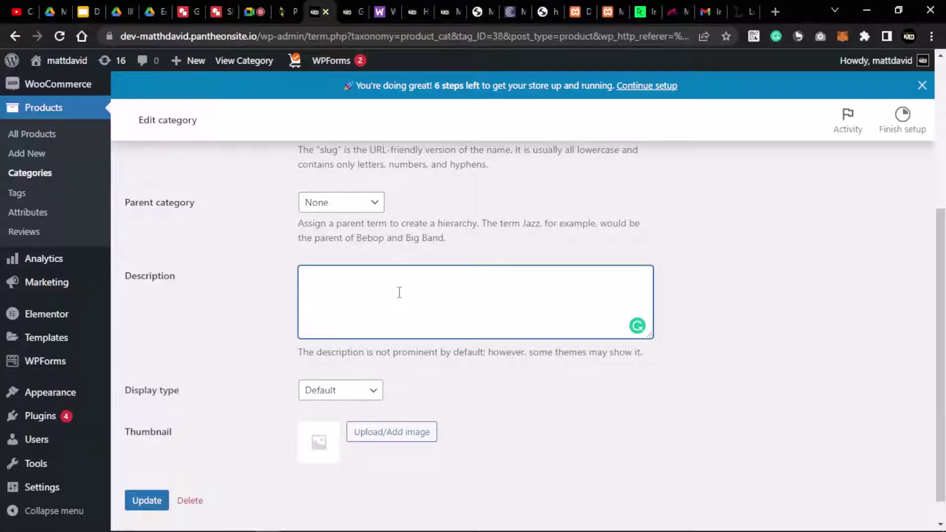
{"action": "key", "text": "ctrl+v"}
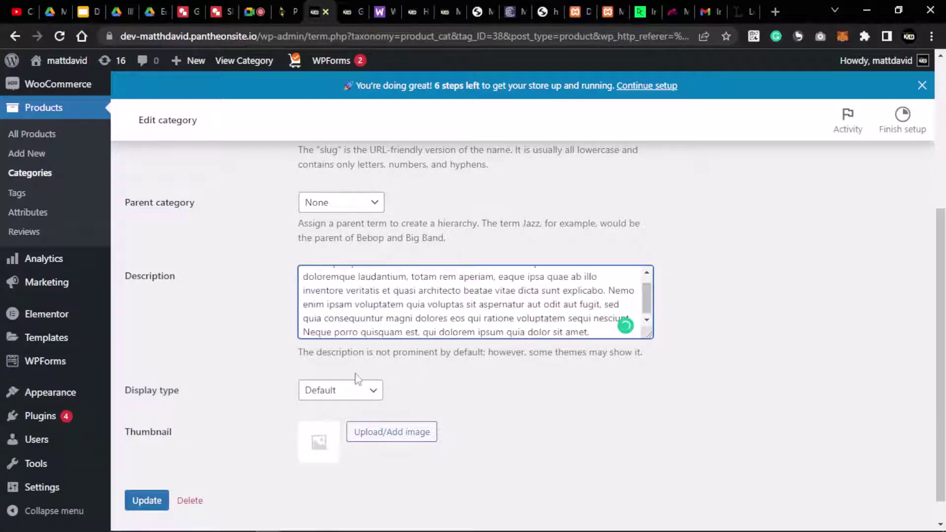
{"action": "scroll", "coordinate": [358, 378], "scroll_direction": "down", "scroll_amount": 1}
{"action": "left_click", "coordinate": [152, 470]}
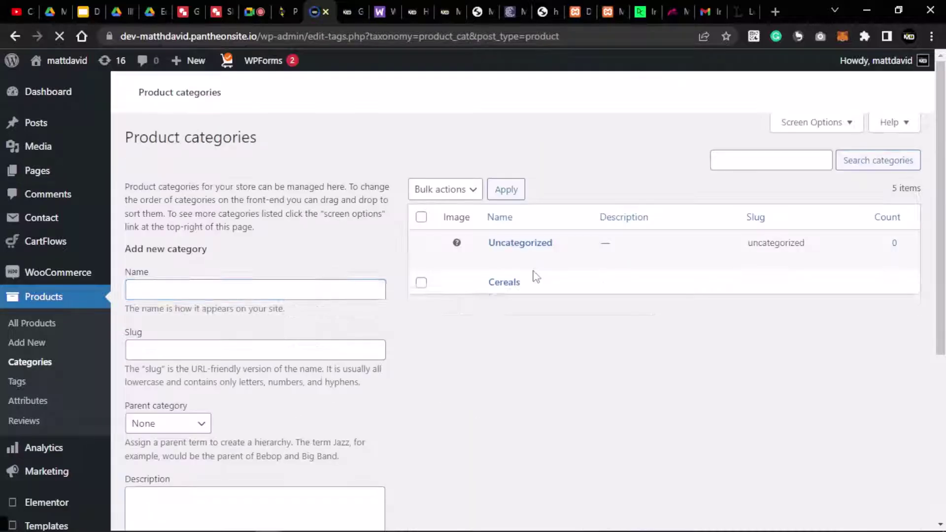
Scan the product categories down to the Legumes row, then go to Products > Tags
{"action": "scroll", "coordinate": [527, 281], "scroll_direction": "down", "scroll_amount": 6}
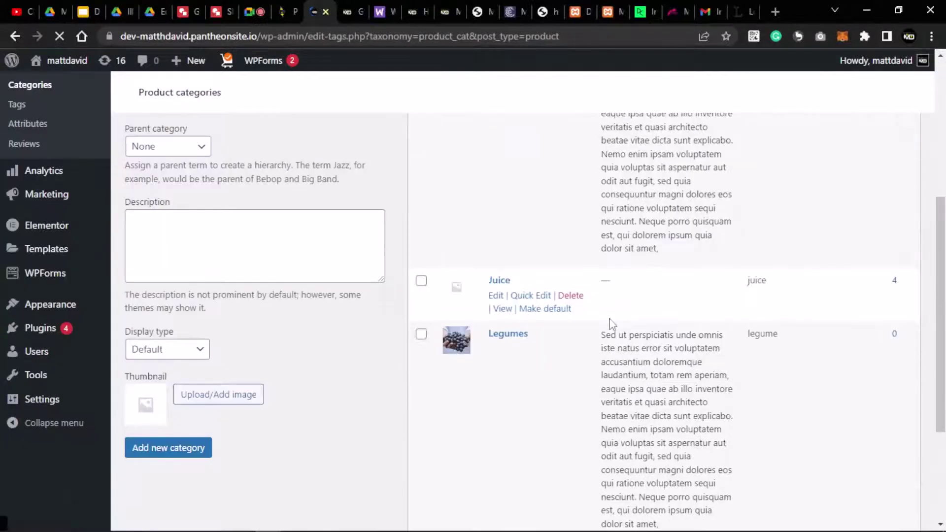
{"action": "scroll", "coordinate": [584, 310], "scroll_direction": "up", "scroll_amount": 10}
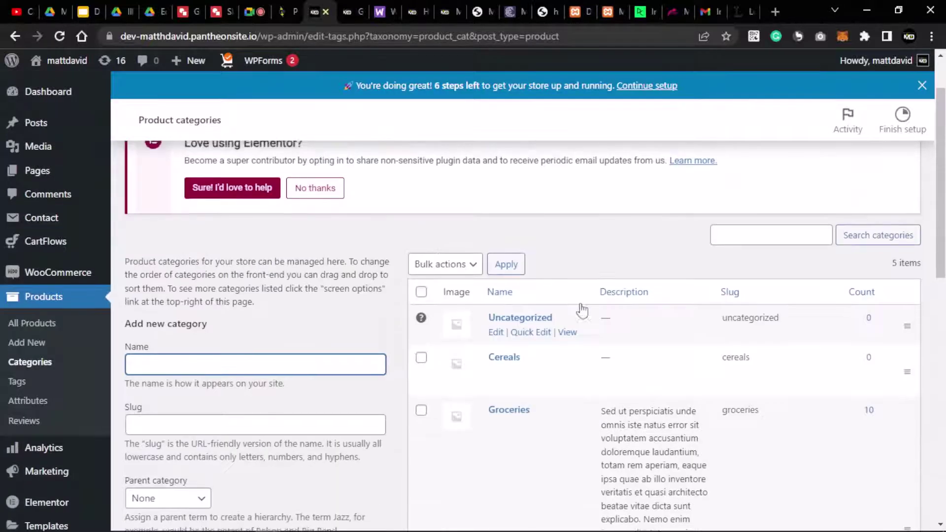
{"action": "scroll", "coordinate": [582, 310], "scroll_direction": "down", "scroll_amount": 8}
{"action": "scroll", "coordinate": [566, 306], "scroll_direction": "up", "scroll_amount": 5}
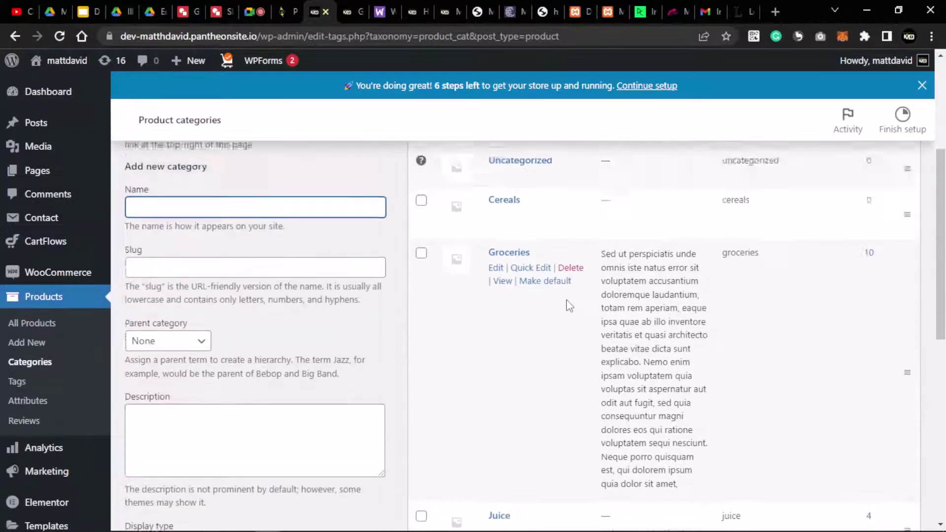
{"action": "scroll", "coordinate": [568, 307], "scroll_direction": "up", "scroll_amount": 5}
{"action": "scroll", "coordinate": [506, 386], "scroll_direction": "down", "scroll_amount": 5}
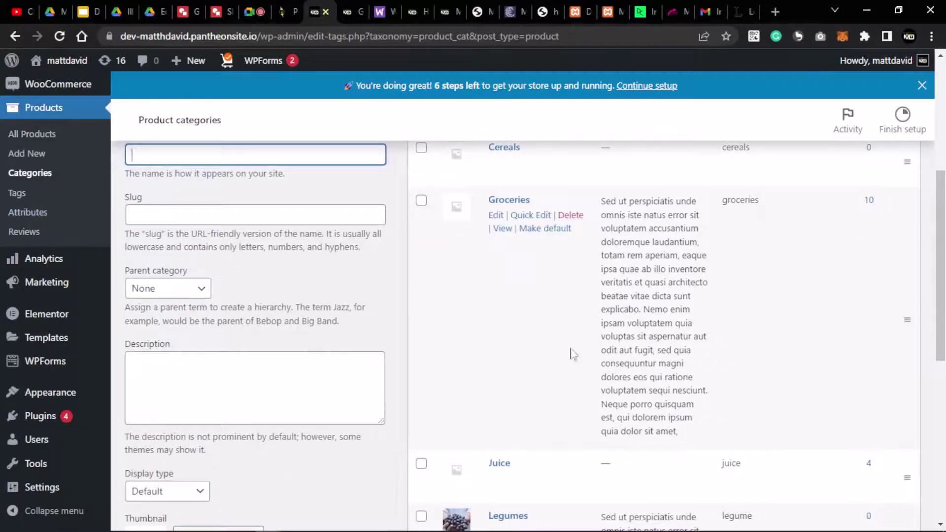
{"action": "scroll", "coordinate": [492, 357], "scroll_direction": "down", "scroll_amount": 5}
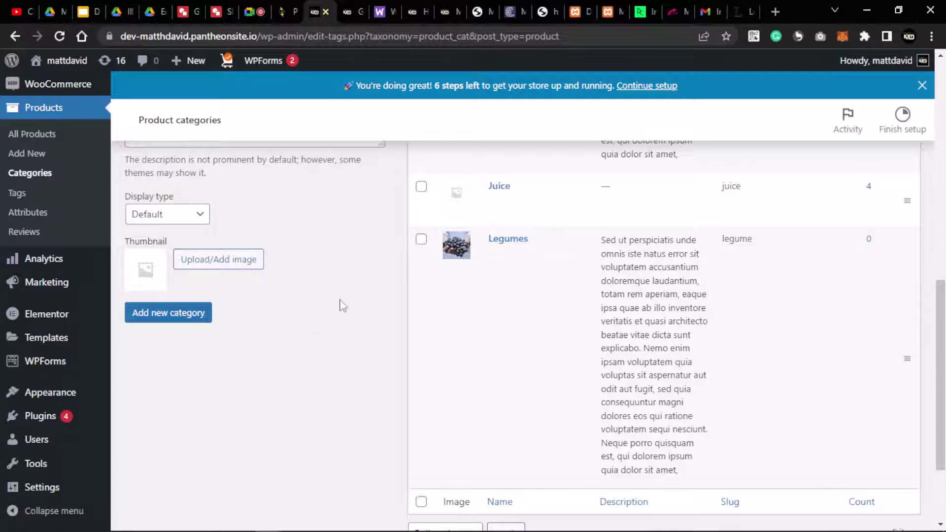
{"action": "scroll", "coordinate": [338, 302], "scroll_direction": "up", "scroll_amount": 3}
{"action": "left_click", "coordinate": [19, 333]}
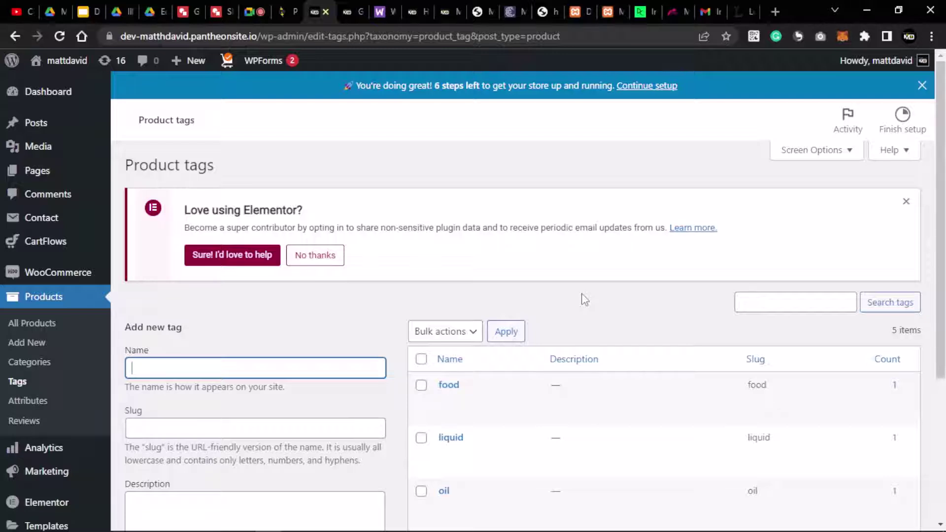
Review the tags food, liquid, oil, pepper and vegetables without adding one, then go to Attributes
{"action": "scroll", "coordinate": [597, 344], "scroll_direction": "down", "scroll_amount": 4}
{"action": "scroll", "coordinate": [589, 368], "scroll_direction": "up", "scroll_amount": 4}
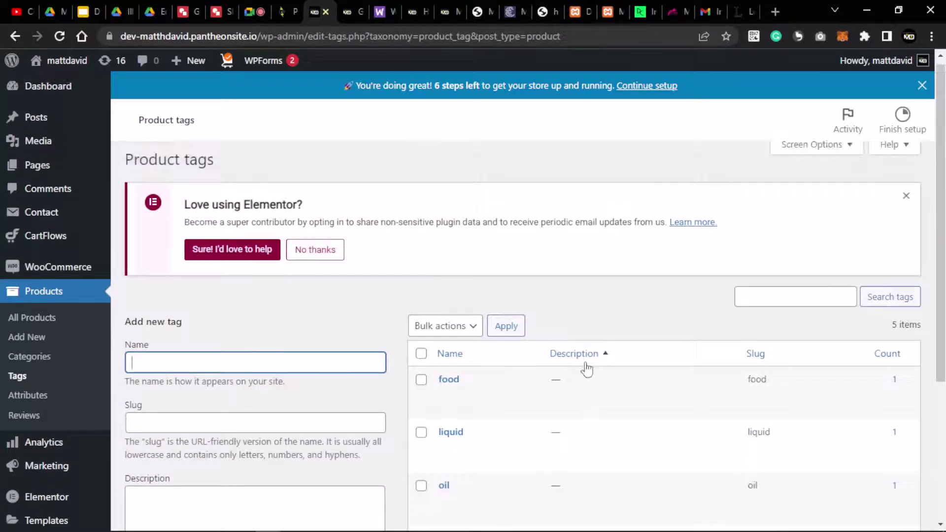
{"action": "left_click", "coordinate": [649, 302]}
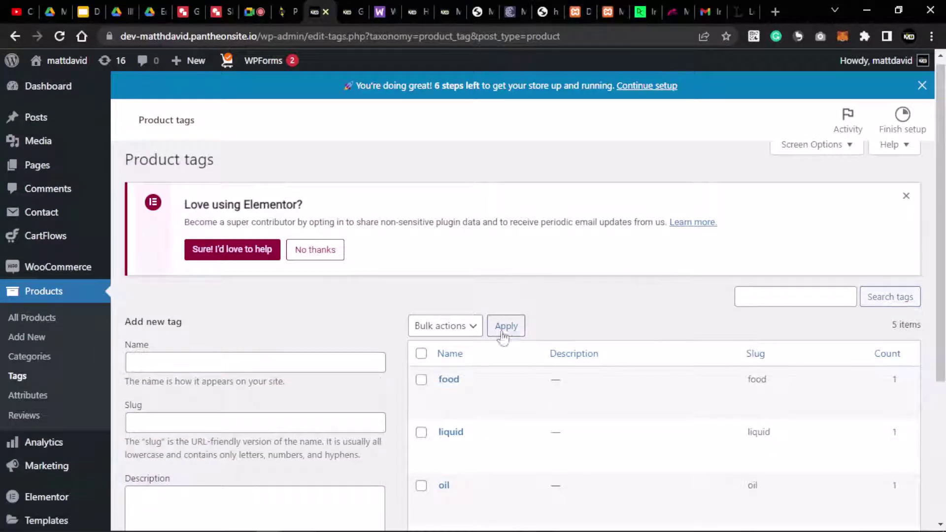
{"action": "scroll", "coordinate": [355, 368], "scroll_direction": "down", "scroll_amount": 3}
{"action": "left_click", "coordinate": [315, 232]}
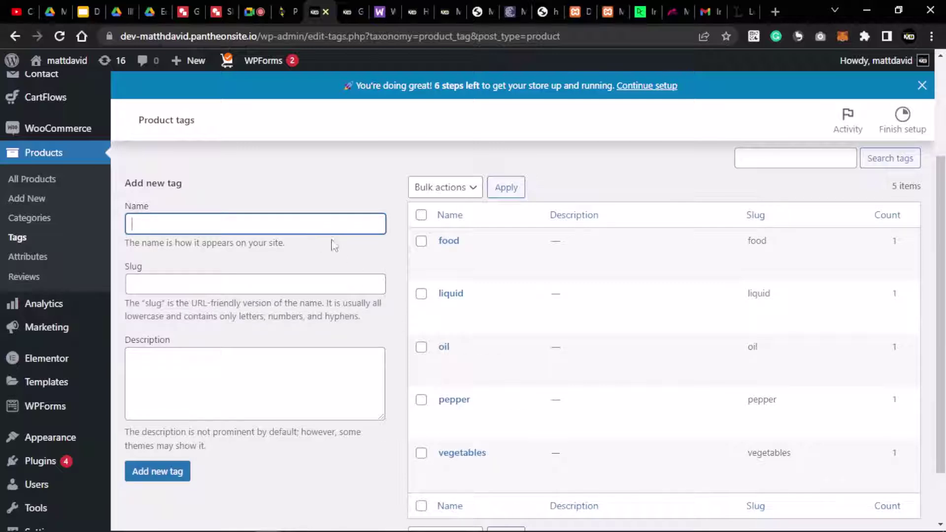
{"action": "left_click", "coordinate": [336, 285]}
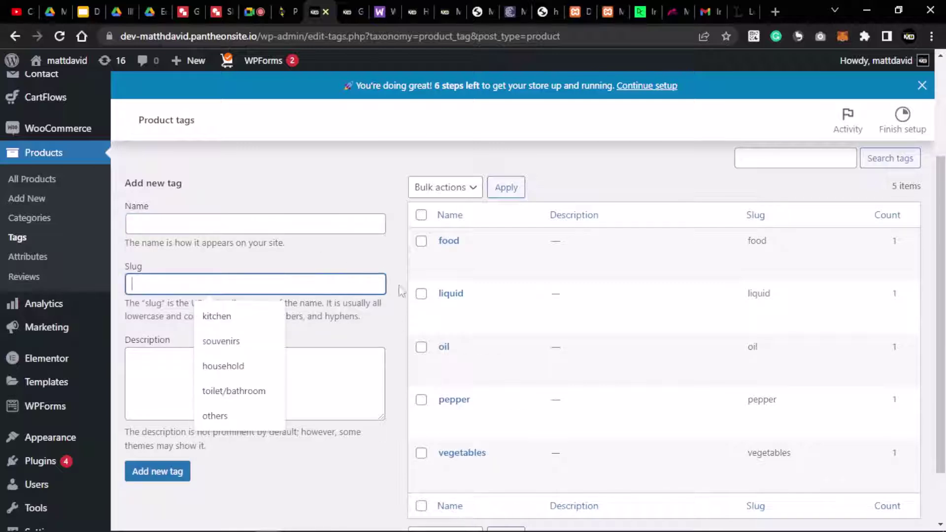
{"action": "left_click", "coordinate": [352, 331]}
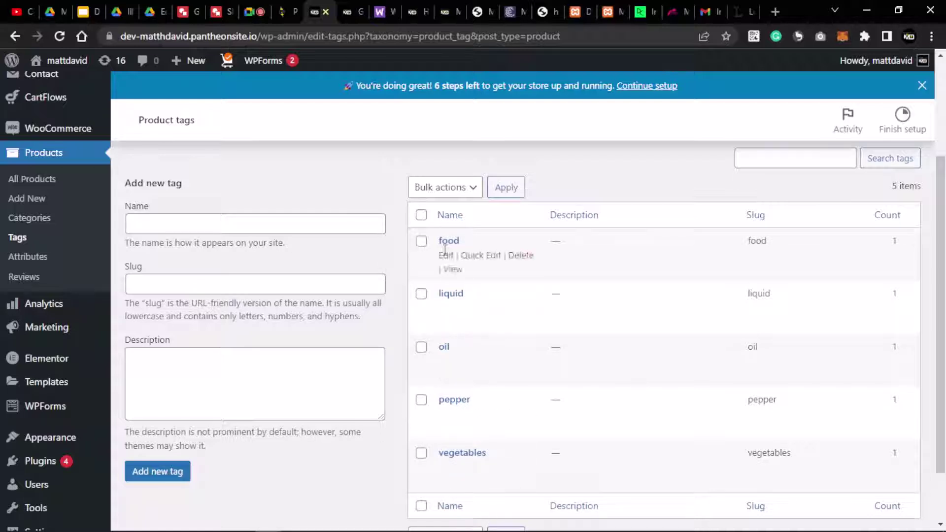
{"action": "left_click", "coordinate": [185, 222]}
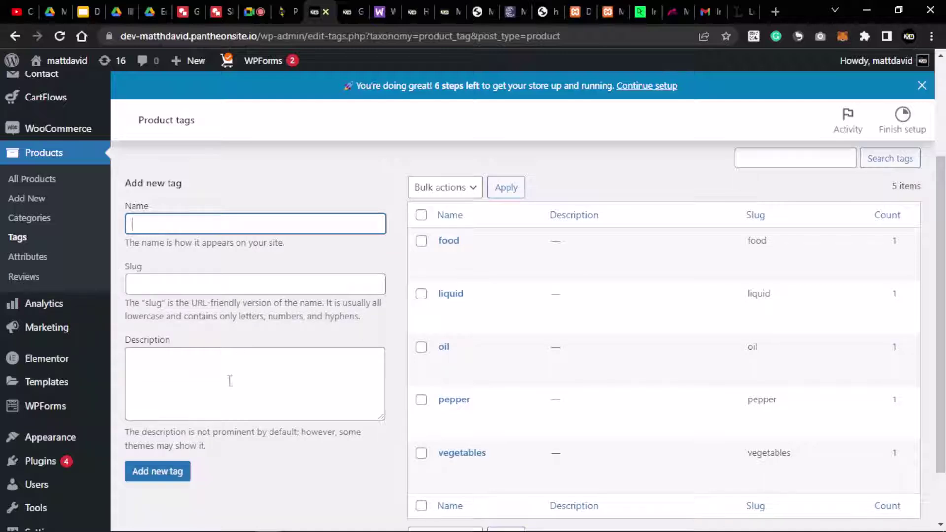
{"action": "scroll", "coordinate": [192, 283], "scroll_direction": "up", "scroll_amount": 3}
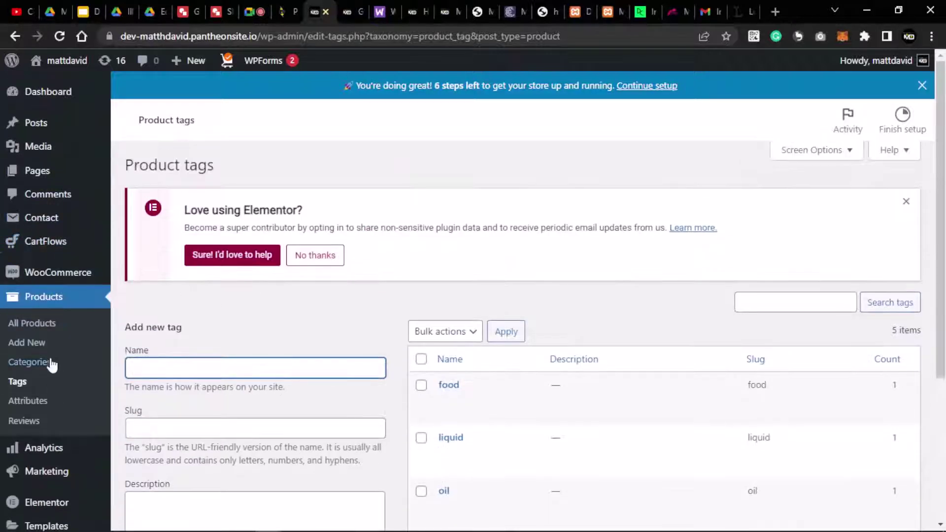
{"action": "left_click", "coordinate": [16, 407]}
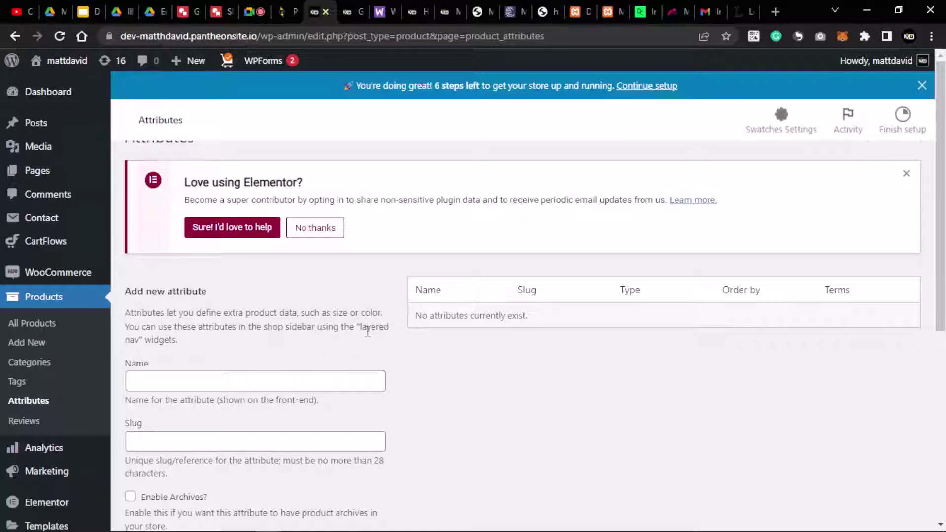
Name the new attribute Color with slug color and keep Custom ordering
{"action": "scroll", "coordinate": [236, 340], "scroll_direction": "down", "scroll_amount": 4}
{"action": "scroll", "coordinate": [214, 268], "scroll_direction": "up", "scroll_amount": 3}
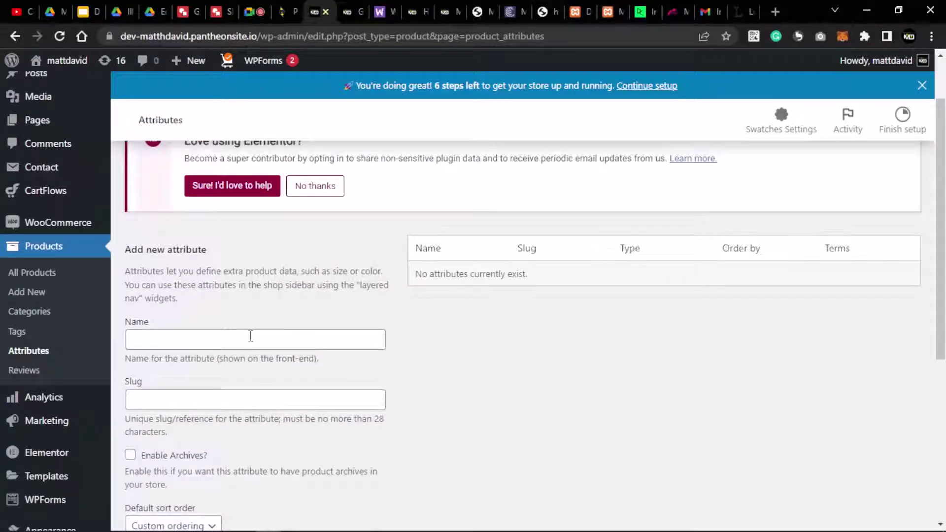
{"action": "left_click", "coordinate": [250, 336]}
{"action": "left_click", "coordinate": [213, 371]}
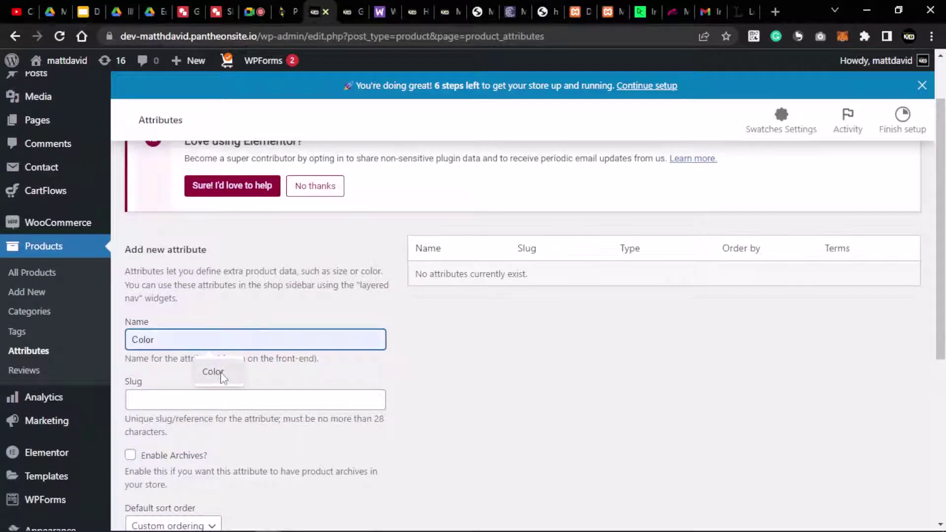
{"action": "left_click", "coordinate": [218, 400]}
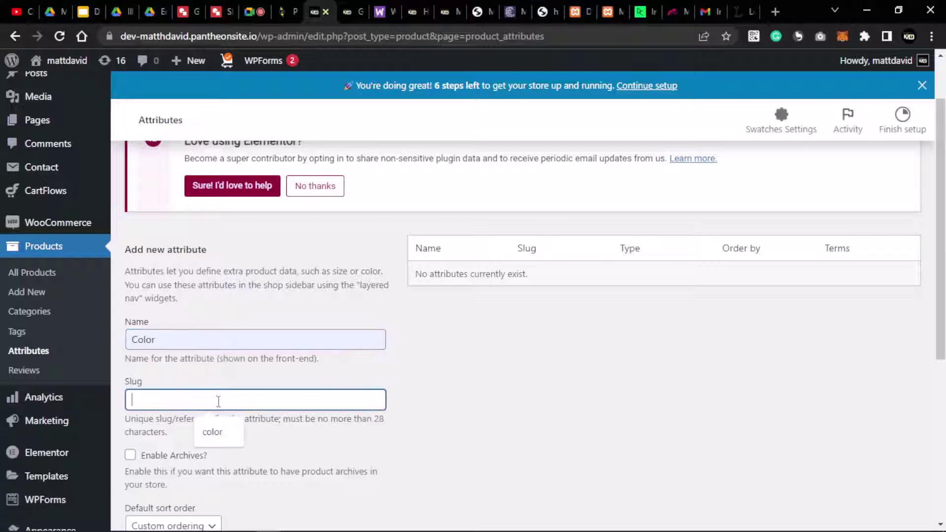
{"action": "left_click", "coordinate": [210, 431]}
{"action": "scroll", "coordinate": [393, 435], "scroll_direction": "down", "scroll_amount": 1}
{"action": "scroll", "coordinate": [186, 407], "scroll_direction": "down", "scroll_amount": 3}
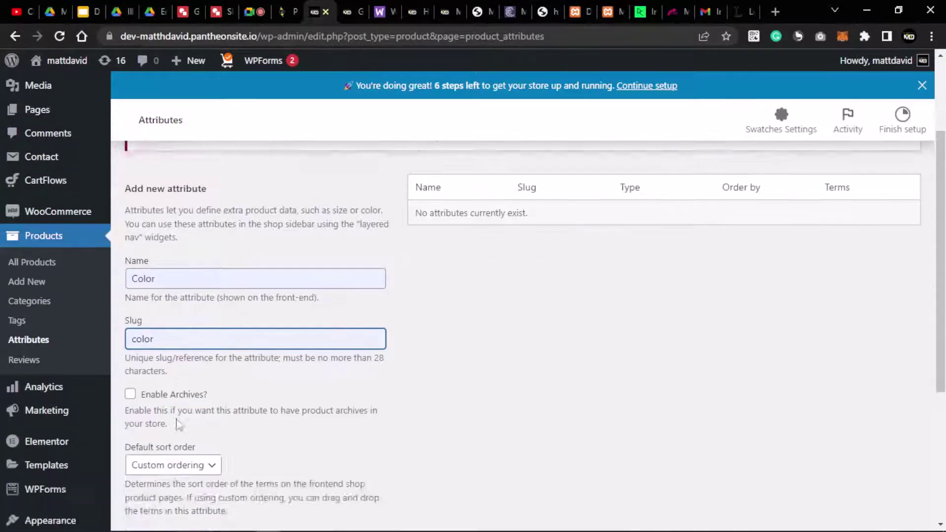
{"action": "left_click", "coordinate": [193, 319]}
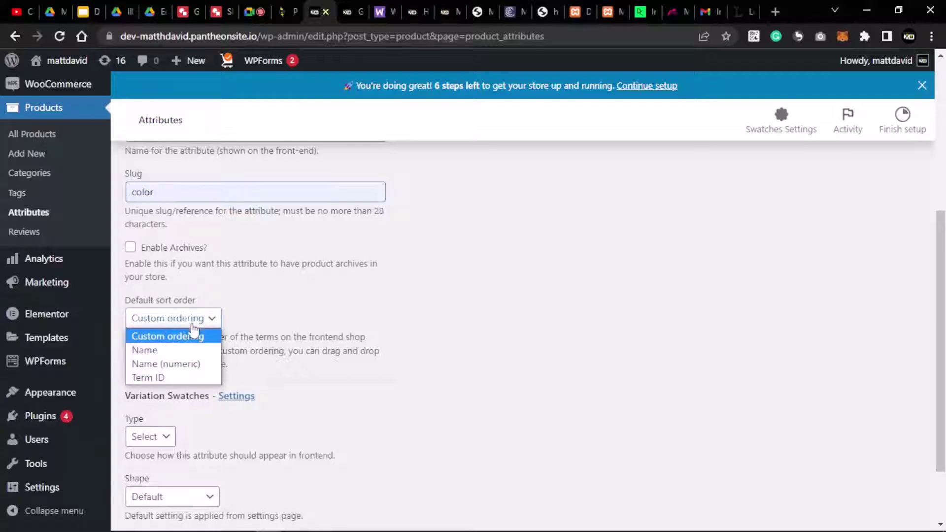
{"action": "left_click", "coordinate": [195, 324]}
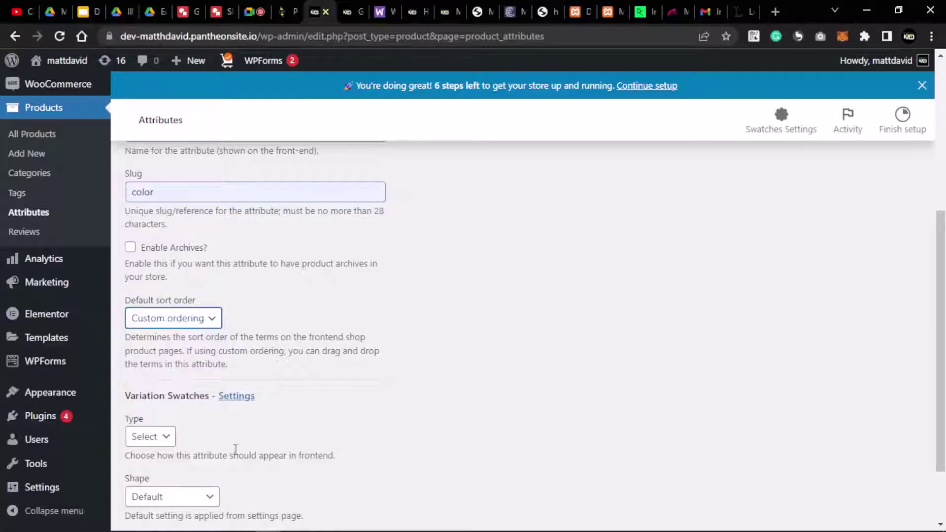
Set the swatch shape to Square and type to Label, then add the Color attribute
{"action": "scroll", "coordinate": [234, 450], "scroll_direction": "down", "scroll_amount": 2}
{"action": "left_click", "coordinate": [151, 351]}
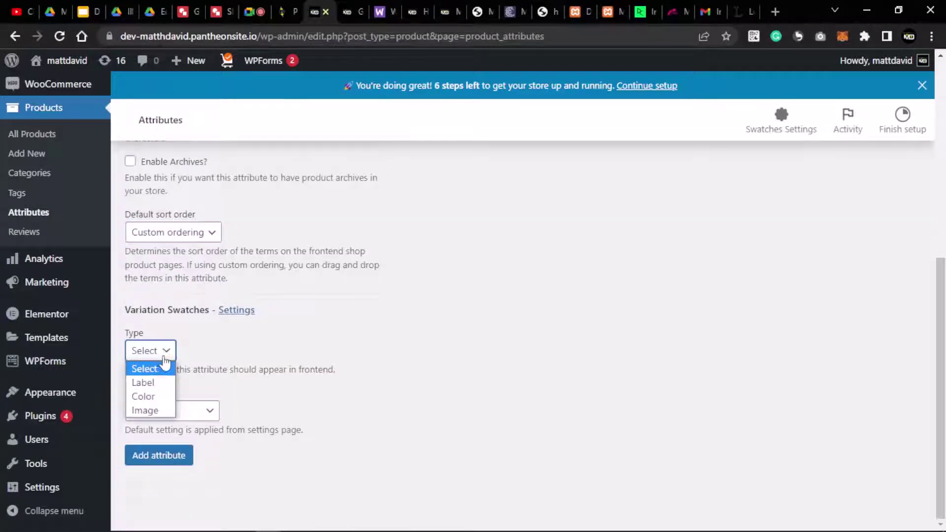
{"action": "left_click", "coordinate": [296, 363]}
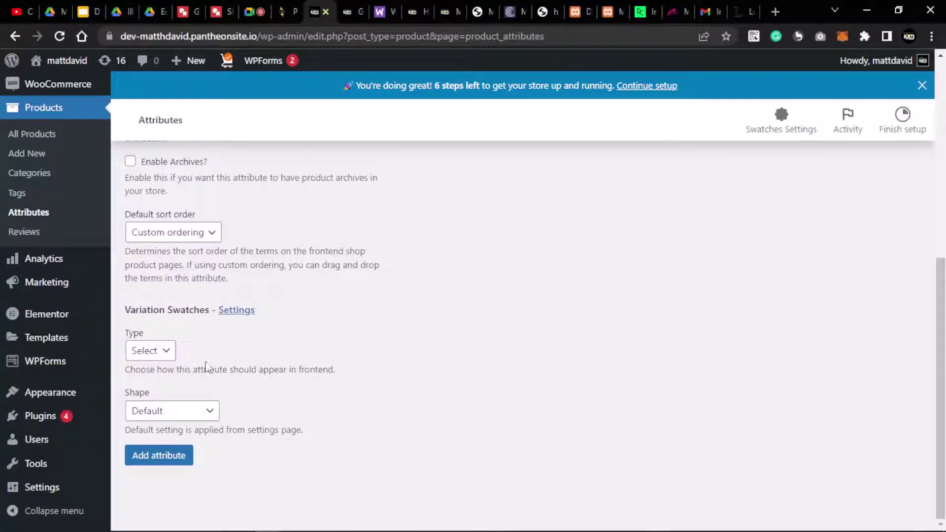
{"action": "left_click", "coordinate": [149, 353]}
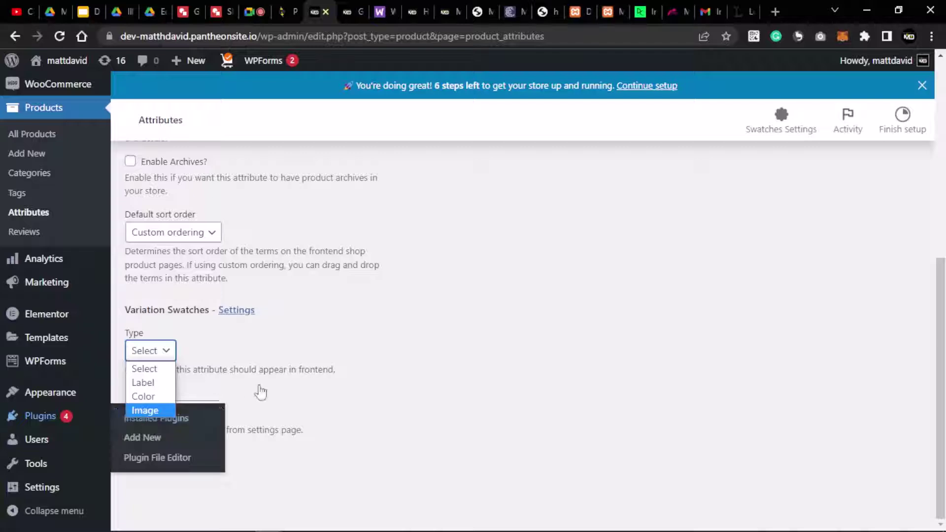
{"action": "left_click", "coordinate": [338, 382]}
{"action": "left_click", "coordinate": [158, 359]}
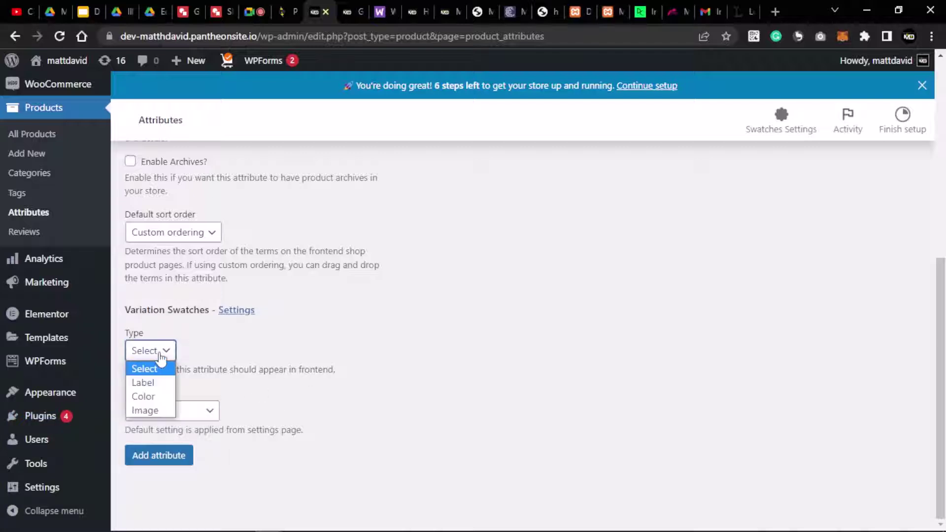
{"action": "left_click", "coordinate": [154, 363]}
{"action": "left_click", "coordinate": [186, 420]}
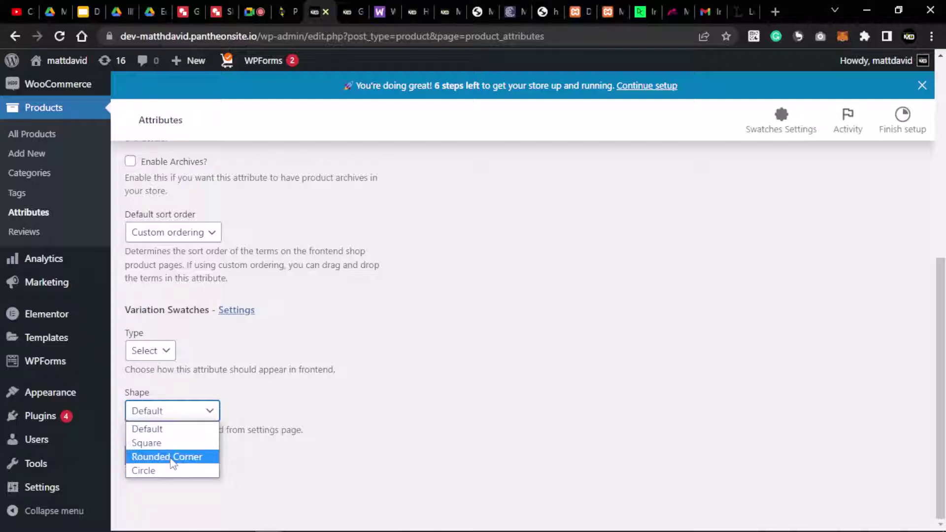
{"action": "left_click", "coordinate": [160, 443]}
{"action": "left_click", "coordinate": [156, 356]}
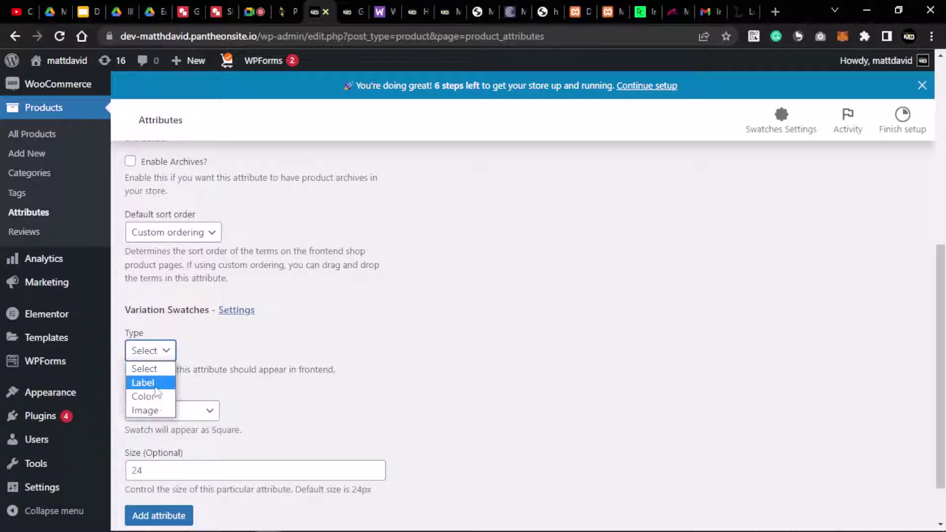
{"action": "left_click", "coordinate": [148, 383]}
{"action": "scroll", "coordinate": [348, 401], "scroll_direction": "up", "scroll_amount": 3}
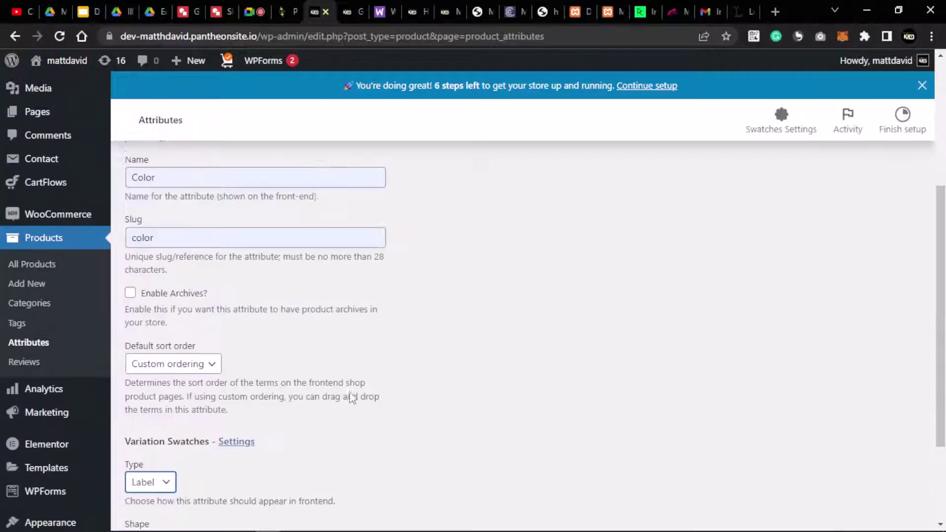
{"action": "scroll", "coordinate": [352, 398], "scroll_direction": "up", "scroll_amount": 2}
{"action": "scroll", "coordinate": [350, 396], "scroll_direction": "down", "scroll_amount": 5}
{"action": "left_click", "coordinate": [159, 456]}
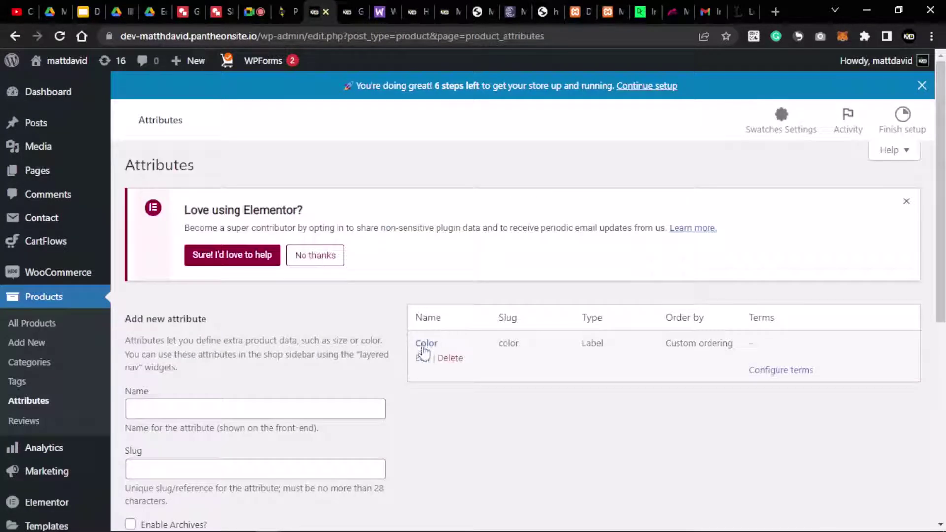
Look over the Color attribute and product reviews, then open WooCommerce Home's setup wizard
{"action": "left_click", "coordinate": [423, 359]}
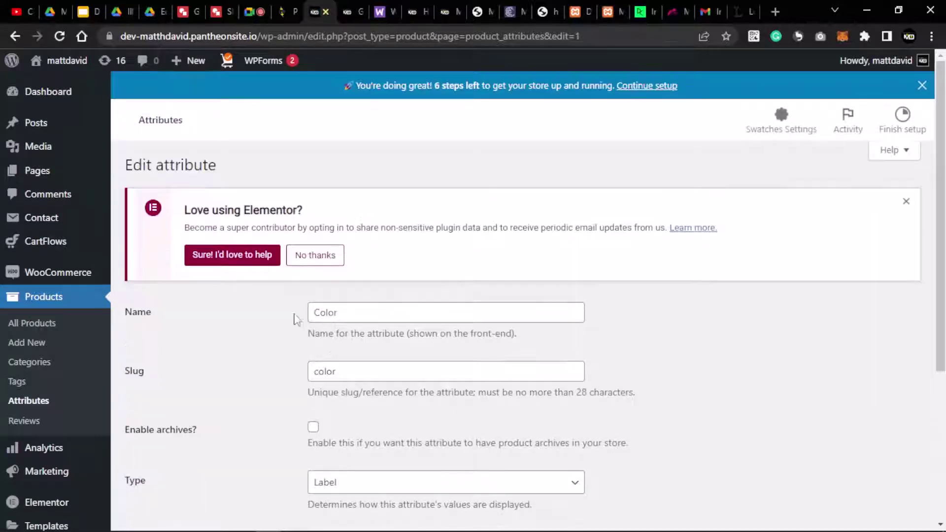
{"action": "scroll", "coordinate": [297, 319], "scroll_direction": "down", "scroll_amount": 5}
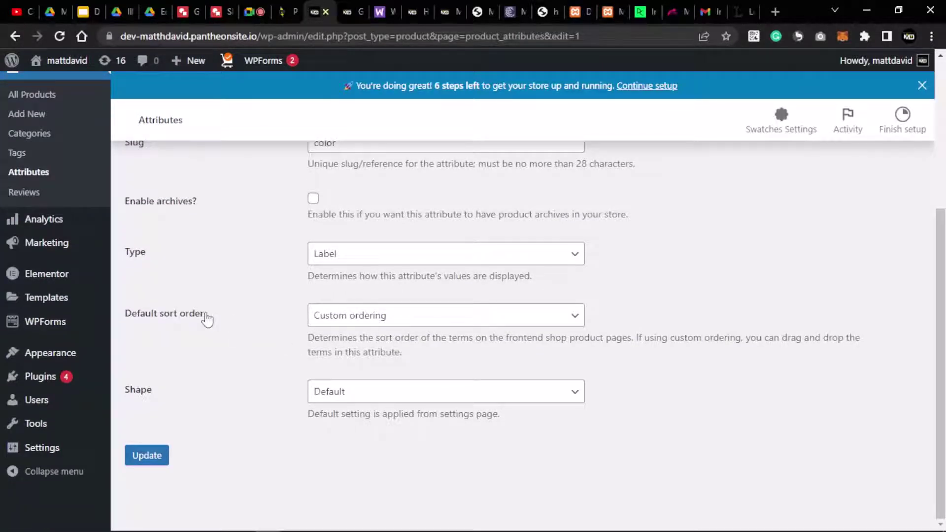
{"action": "scroll", "coordinate": [4, 334], "scroll_direction": "up", "scroll_amount": 3}
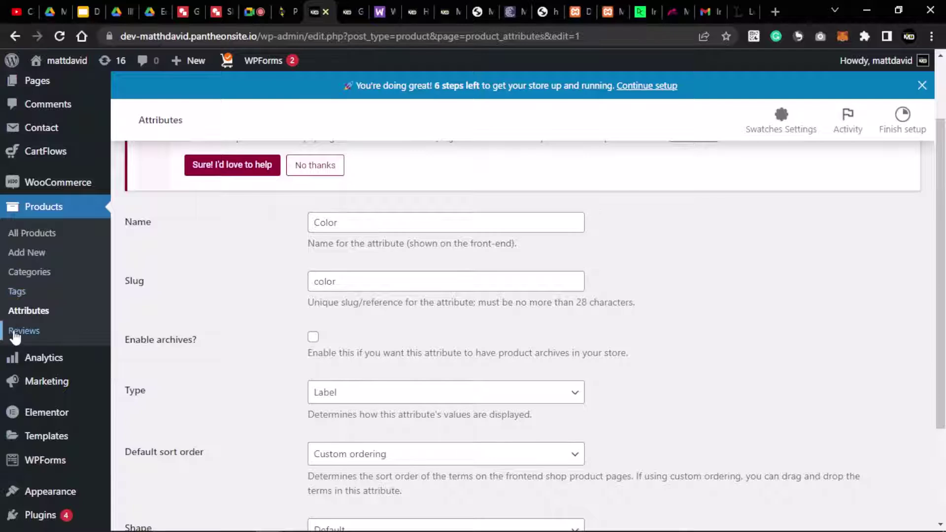
{"action": "left_click", "coordinate": [10, 331]}
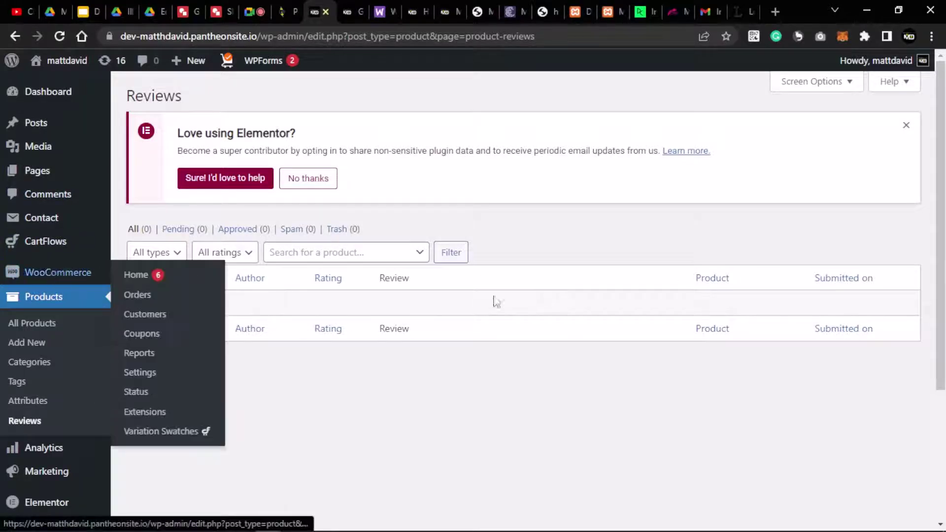
{"action": "mouse_move", "coordinate": [59, 276]}
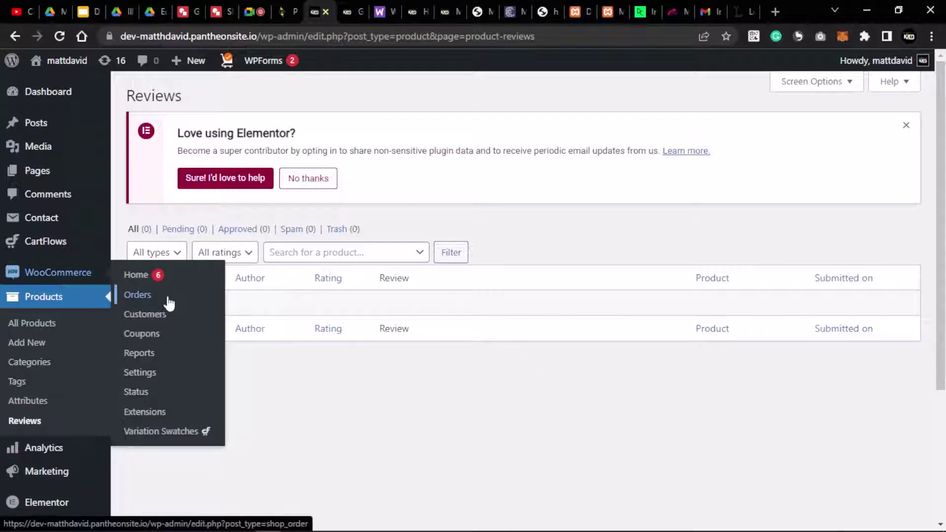
{"action": "left_click", "coordinate": [134, 280]}
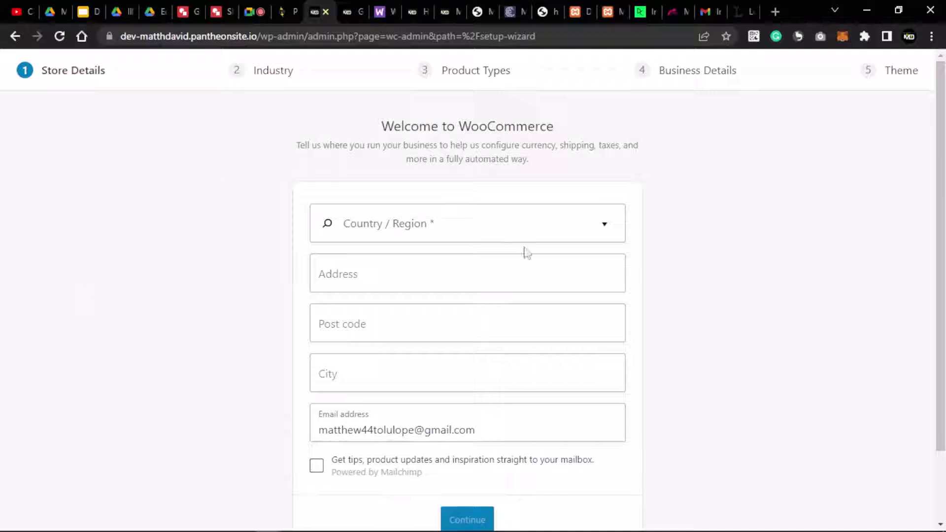
Set the store's Country/Region to Nigeria — Kwara
{"action": "left_click", "coordinate": [604, 225]}
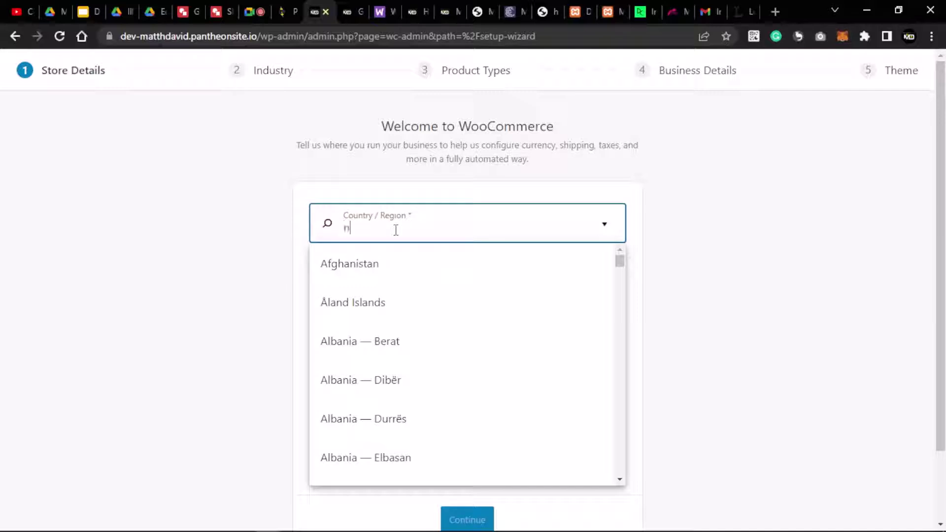
{"action": "type", "text": "iger"}
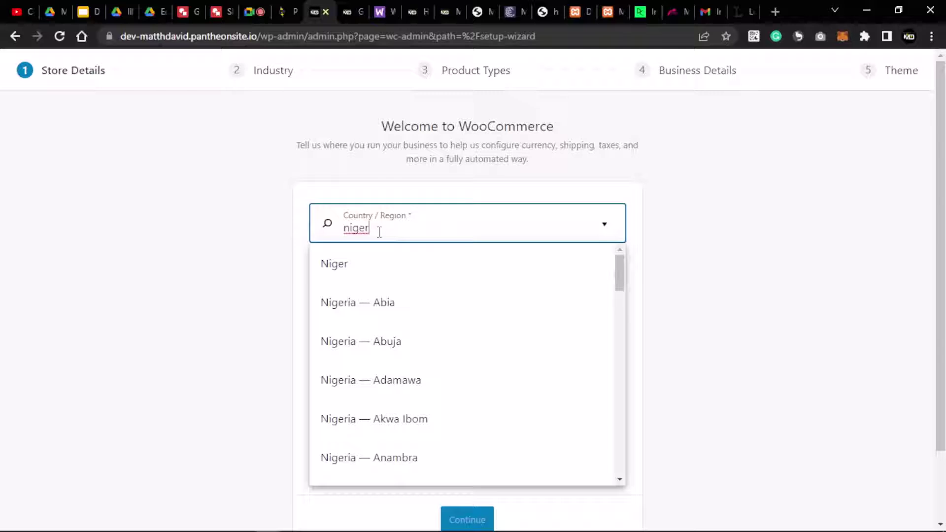
{"action": "type", "text": "ia"}
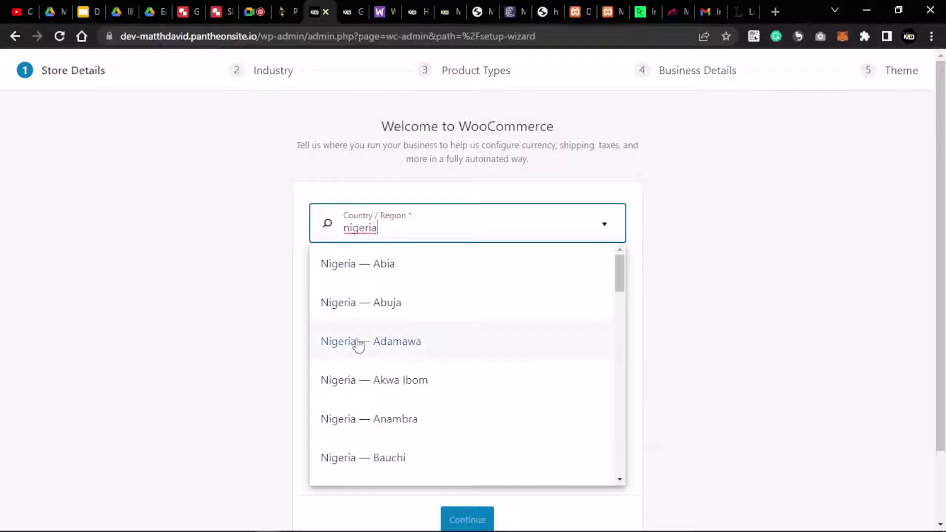
{"action": "scroll", "coordinate": [389, 419], "scroll_direction": "down", "scroll_amount": 8}
{"action": "scroll", "coordinate": [396, 433], "scroll_direction": "down", "scroll_amount": 3}
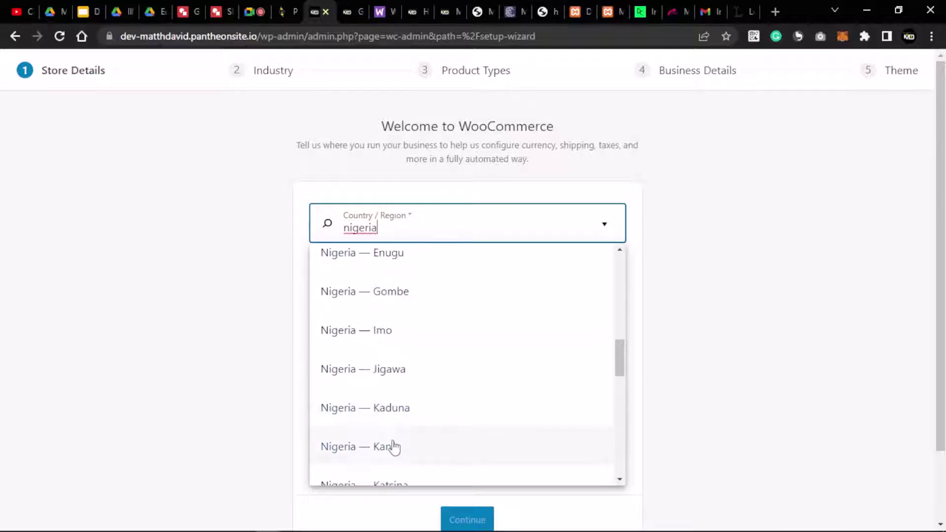
{"action": "scroll", "coordinate": [392, 444], "scroll_direction": "down", "scroll_amount": 3}
{"action": "scroll", "coordinate": [391, 443], "scroll_direction": "down", "scroll_amount": 3}
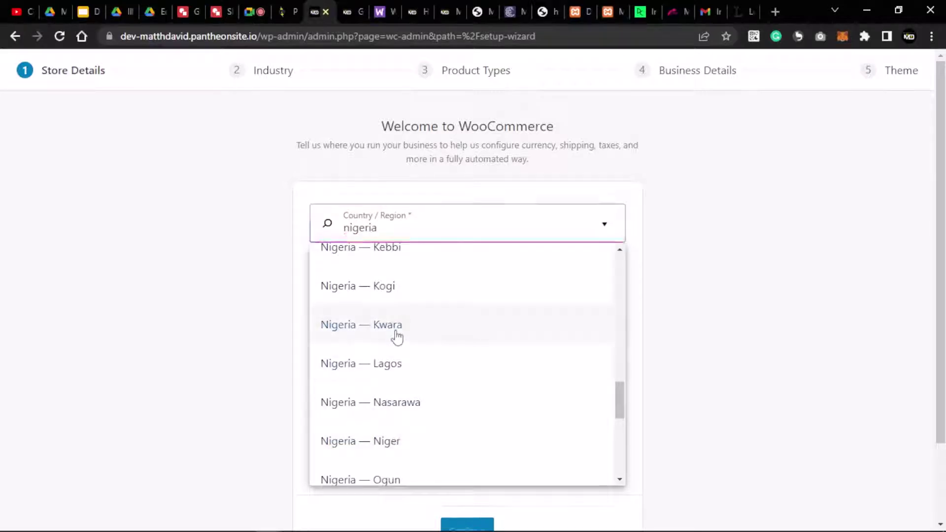
{"action": "left_click", "coordinate": [394, 334]}
Enter address 'Tanke, Ilorin' and city Ilorin, then submit the store details
{"action": "left_click", "coordinate": [379, 279]}
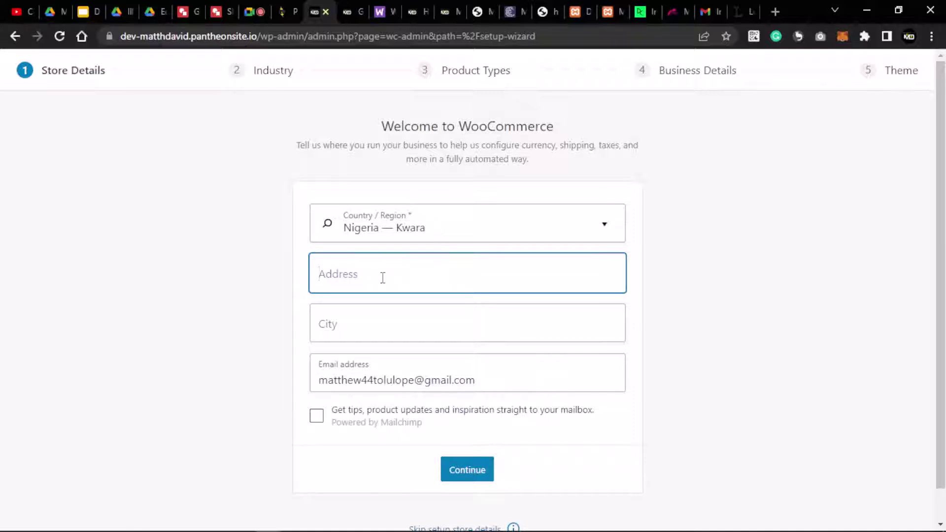
{"action": "type", "text": "Tanke,"}
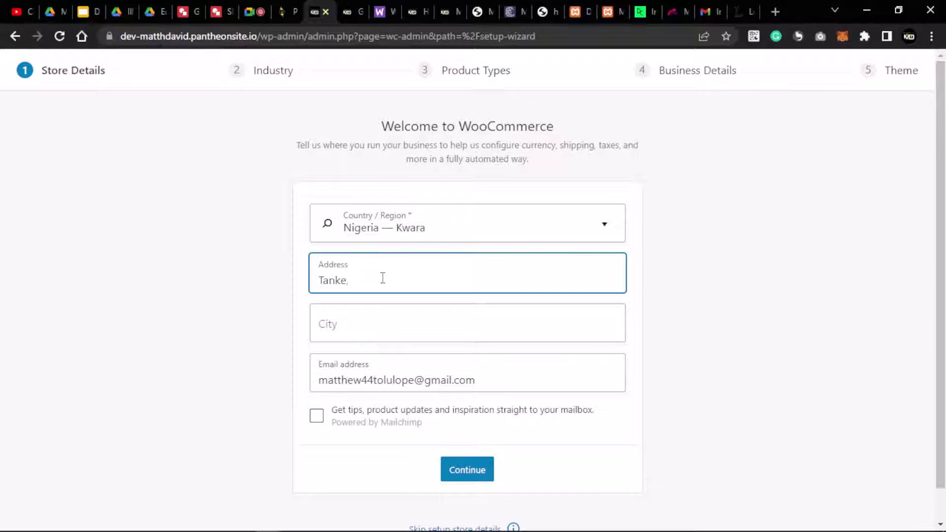
{"action": "type", "text": " Ilorin"}
{"action": "left_click", "coordinate": [346, 330]}
{"action": "type", "text": "Ilori"}
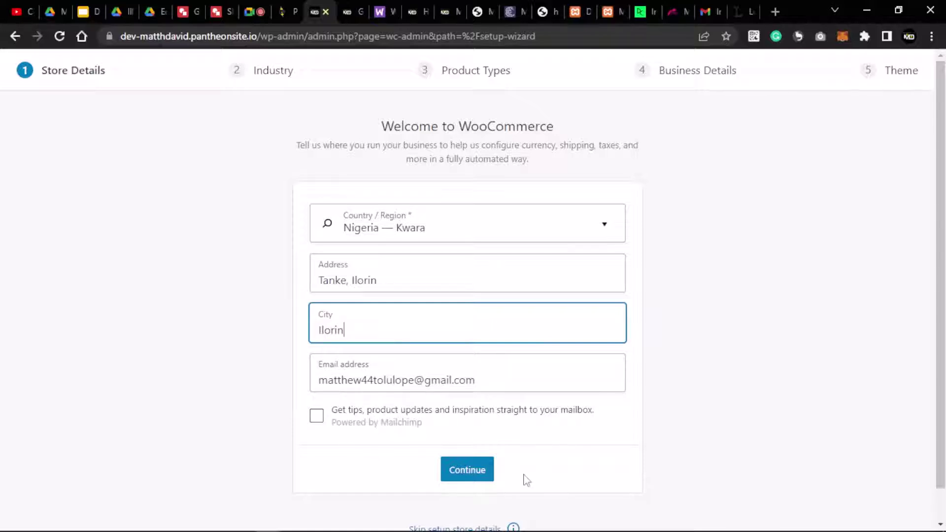
{"action": "left_click", "coordinate": [467, 476]}
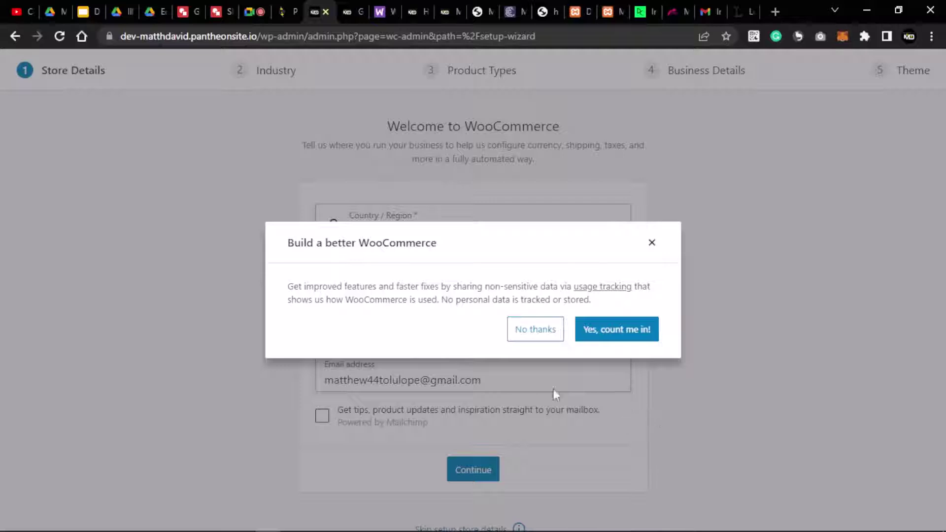
Opt in to usage tracking, choose the Food and drink industry and keep physical products
{"action": "left_click", "coordinate": [623, 328]}
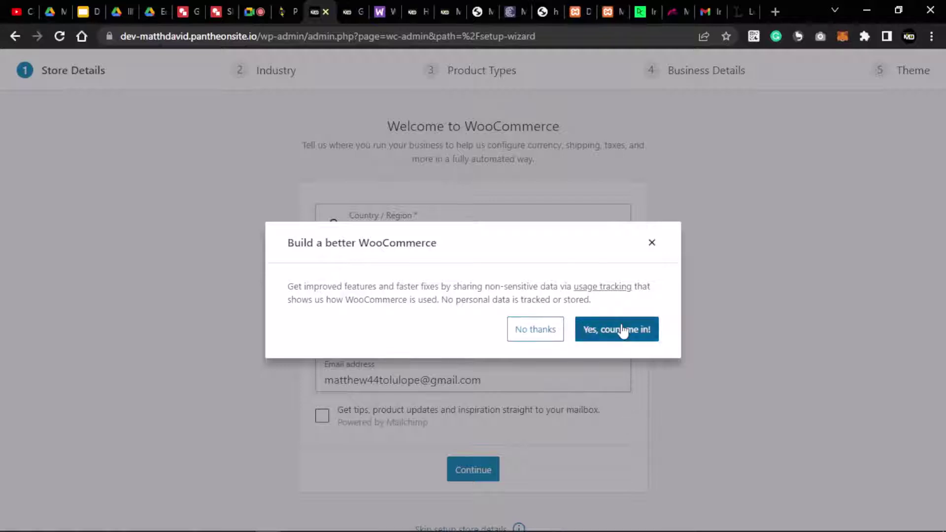
{"action": "scroll", "coordinate": [482, 425], "scroll_direction": "down", "scroll_amount": 1}
{"action": "left_click", "coordinate": [460, 433]}
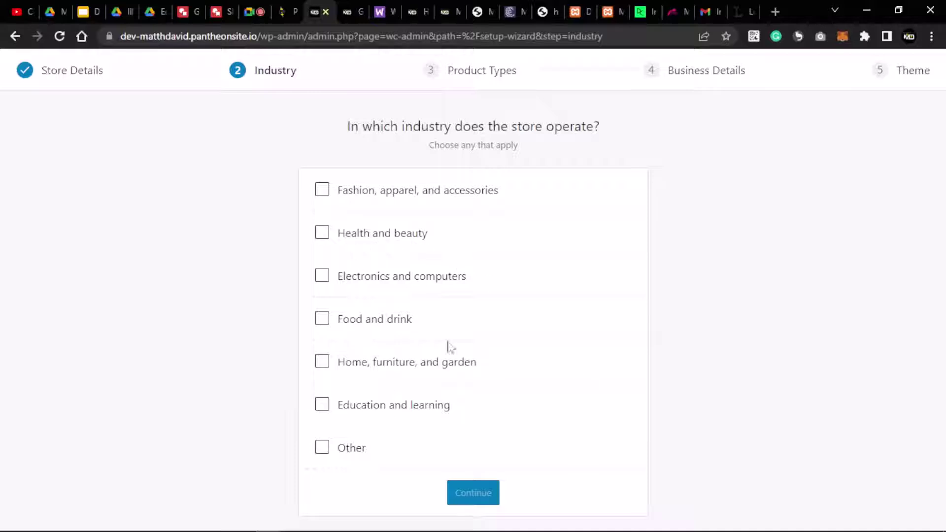
{"action": "left_click", "coordinate": [323, 319]}
{"action": "left_click", "coordinate": [488, 495]}
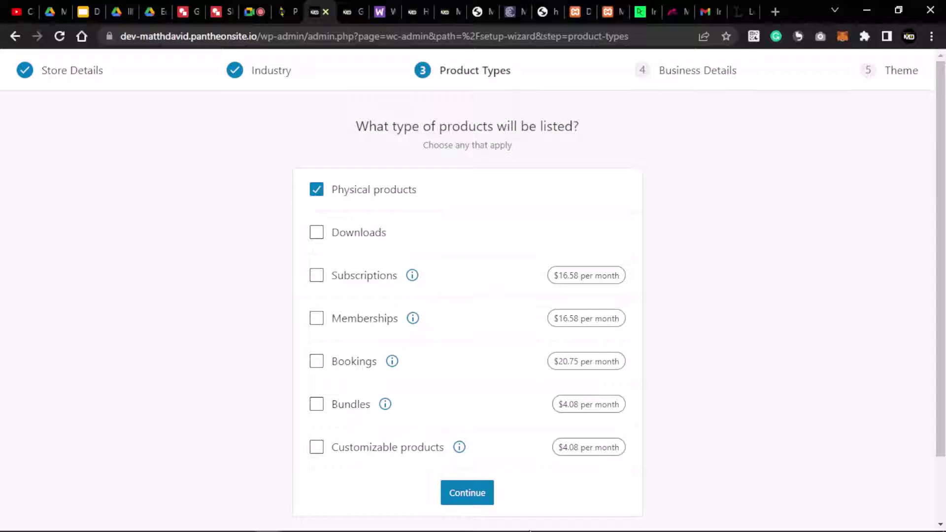
{"action": "left_click", "coordinate": [477, 497]}
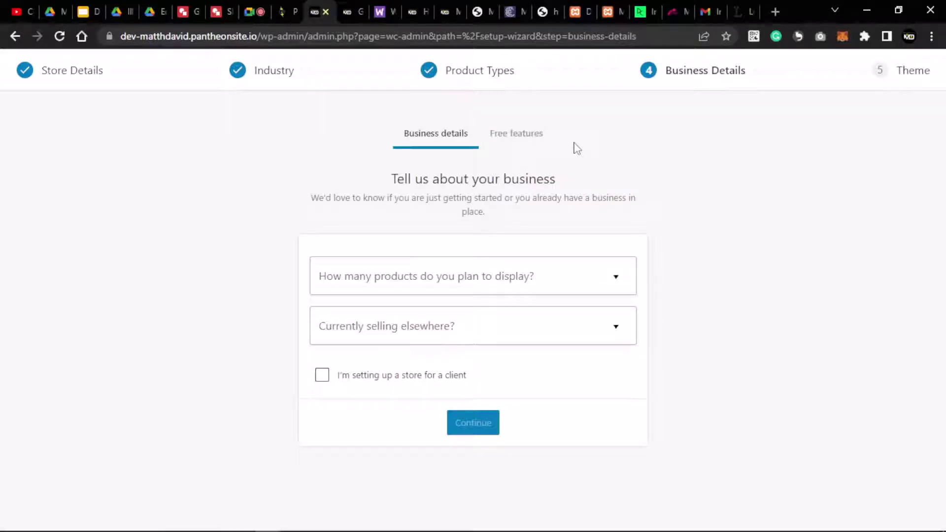
Set business details to 1,000+ products and not selling elsewhere, then continue
{"action": "left_click", "coordinate": [622, 282]}
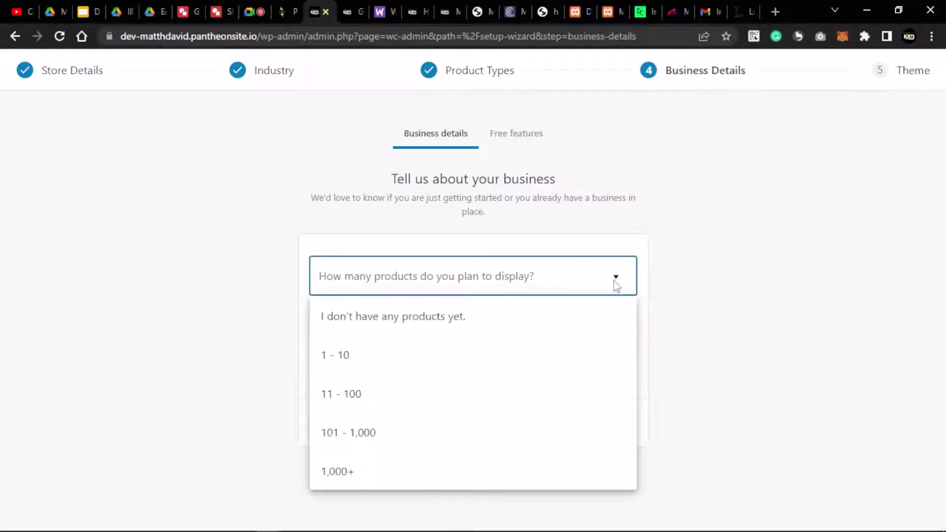
{"action": "left_click", "coordinate": [380, 465]}
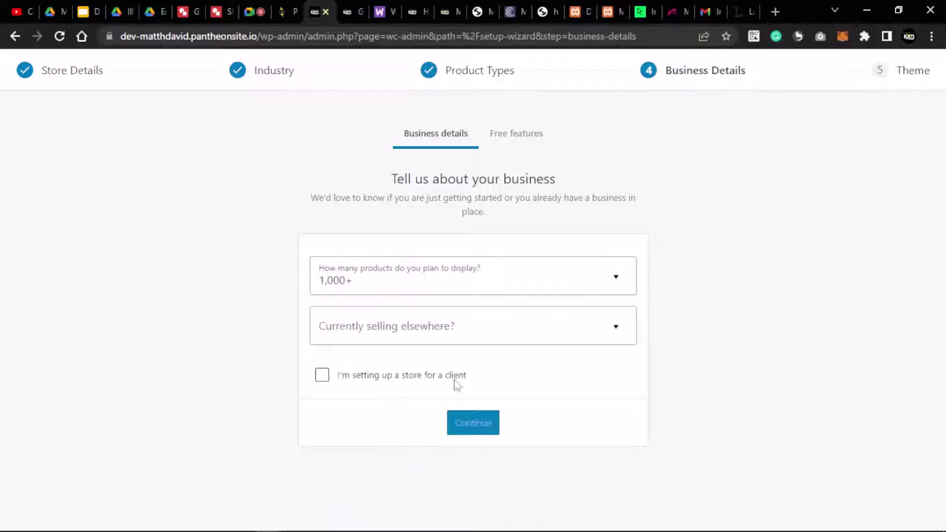
{"action": "left_click", "coordinate": [428, 341]}
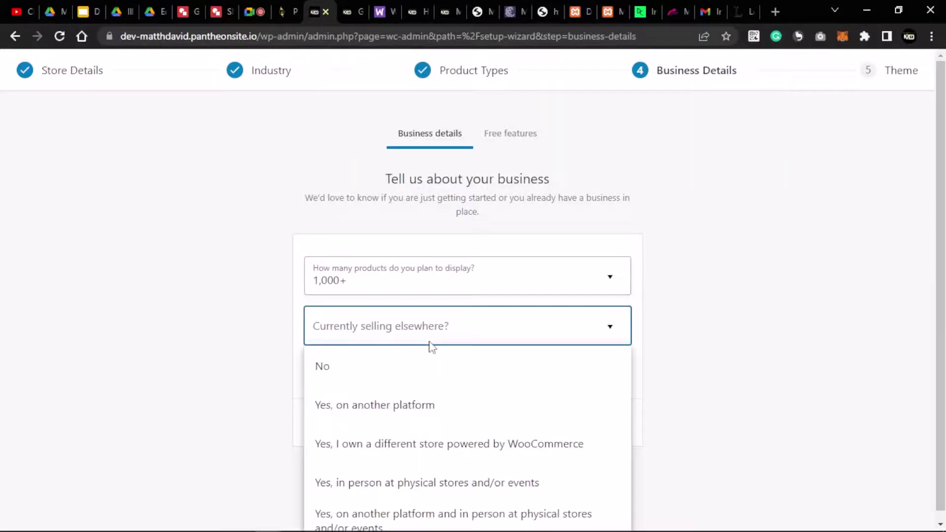
{"action": "left_click", "coordinate": [412, 375]}
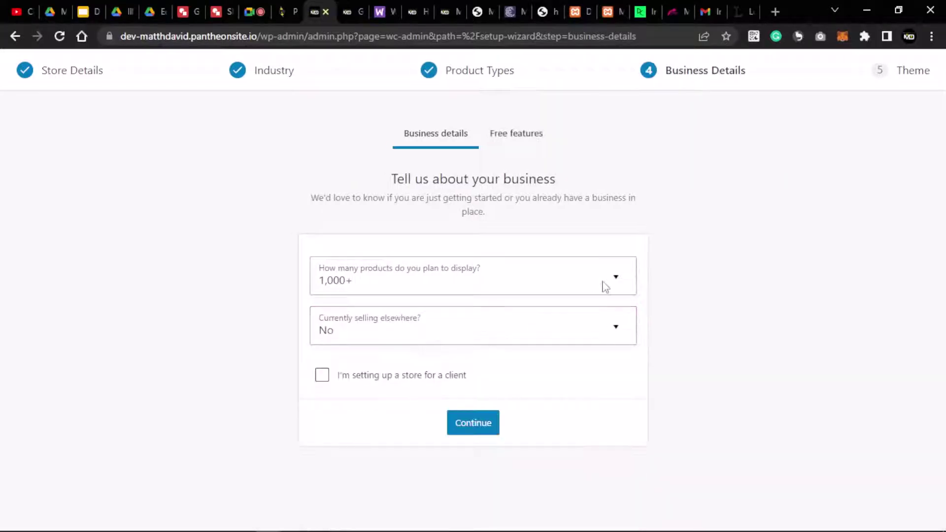
{"action": "left_click", "coordinate": [485, 424]}
{"action": "scroll", "coordinate": [468, 394], "scroll_direction": "down", "scroll_amount": 2}
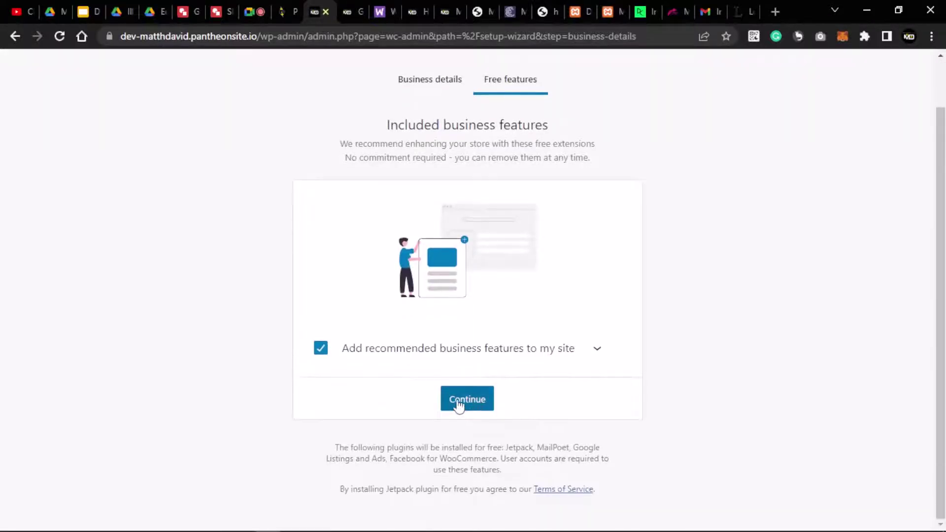
Accept the recommended free business plugins for installation and expand their list to review it
{"action": "left_click", "coordinate": [458, 403]}
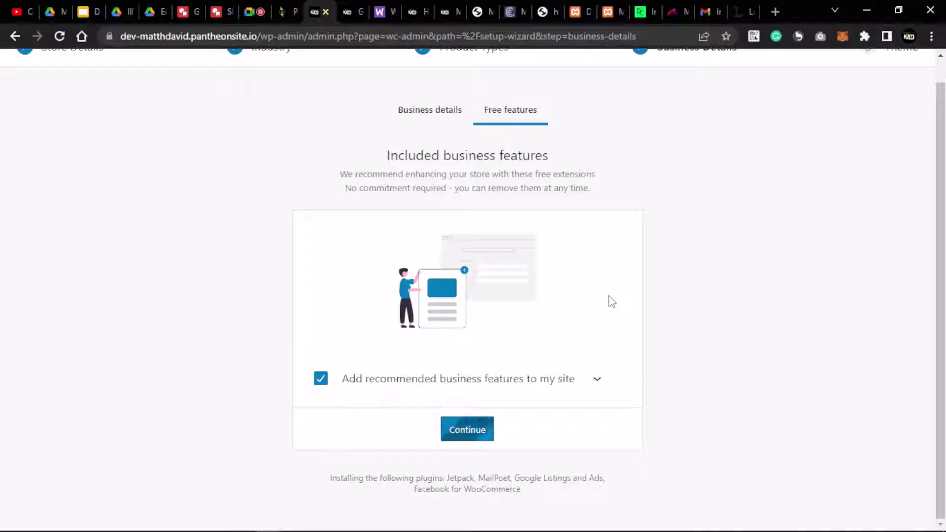
{"action": "left_click", "coordinate": [597, 380]}
{"action": "scroll", "coordinate": [566, 374], "scroll_direction": "down", "scroll_amount": 3}
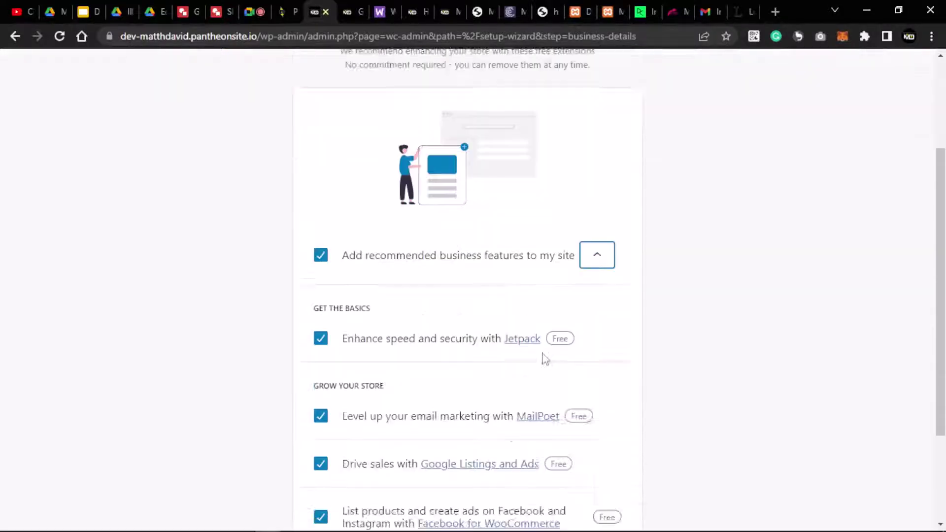
{"action": "scroll", "coordinate": [492, 350], "scroll_direction": "down", "scroll_amount": 3}
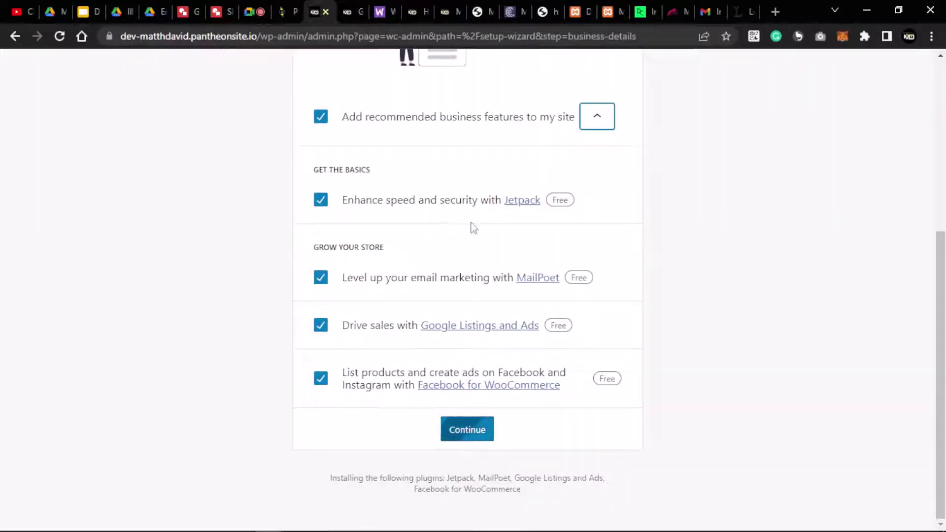
{"action": "scroll", "coordinate": [194, 190], "scroll_direction": "up", "scroll_amount": 4}
{"action": "scroll", "coordinate": [427, 237], "scroll_direction": "down", "scroll_amount": 4}
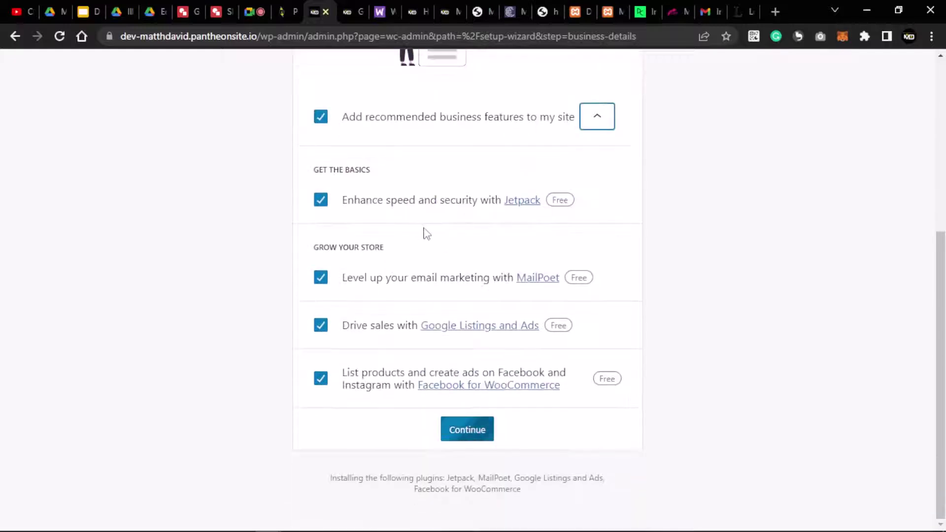
{"action": "scroll", "coordinate": [374, 249], "scroll_direction": "down", "scroll_amount": 2}
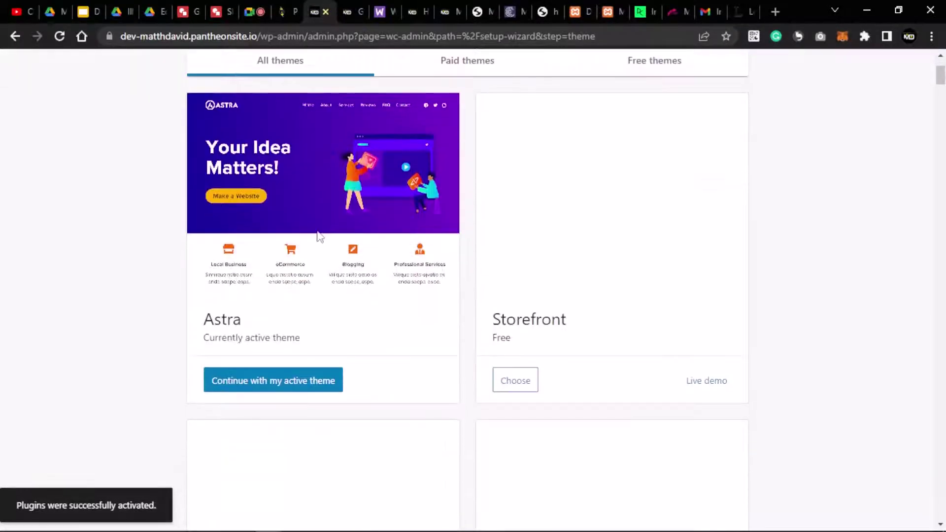
Choose 'Continue with my active theme' to keep Astra, reaching the WordPress.com connection page
{"action": "scroll", "coordinate": [318, 236], "scroll_direction": "up", "scroll_amount": 2}
{"action": "scroll", "coordinate": [320, 232], "scroll_direction": "down", "scroll_amount": 4}
{"action": "scroll", "coordinate": [428, 256], "scroll_direction": "up", "scroll_amount": 3}
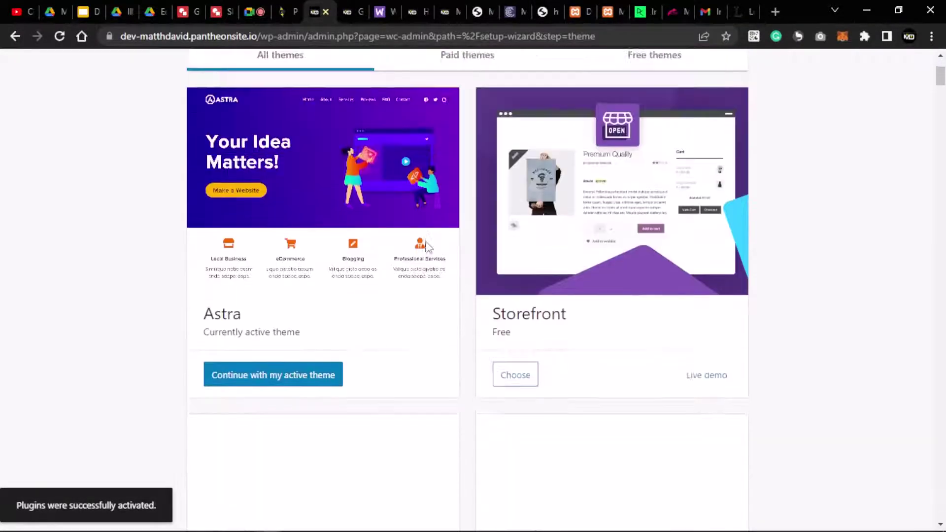
{"action": "scroll", "coordinate": [427, 246], "scroll_direction": "up", "scroll_amount": 3}
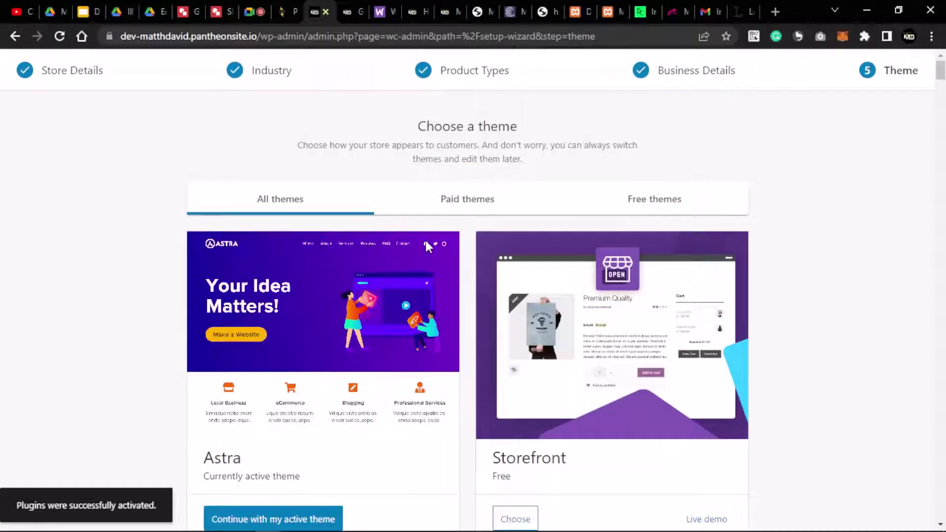
{"action": "scroll", "coordinate": [416, 242], "scroll_direction": "down", "scroll_amount": 15}
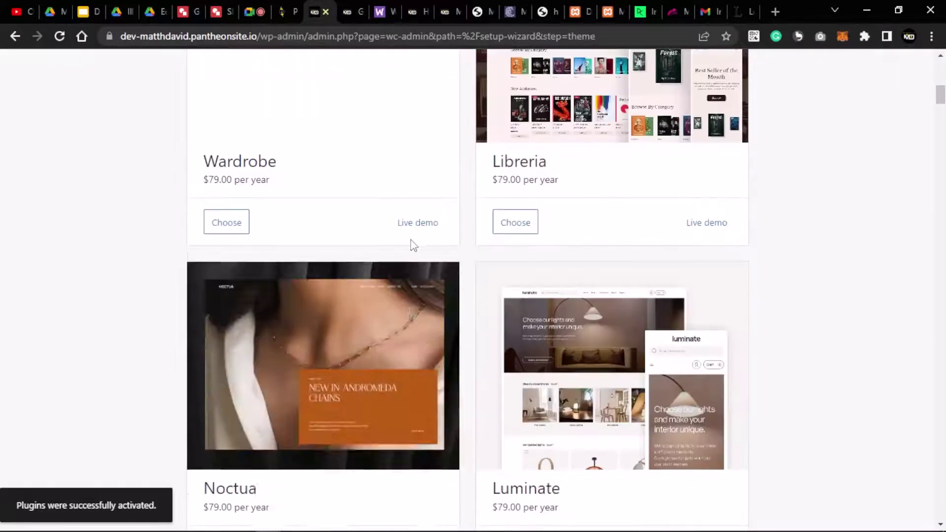
{"action": "scroll", "coordinate": [409, 240], "scroll_direction": "down", "scroll_amount": 20}
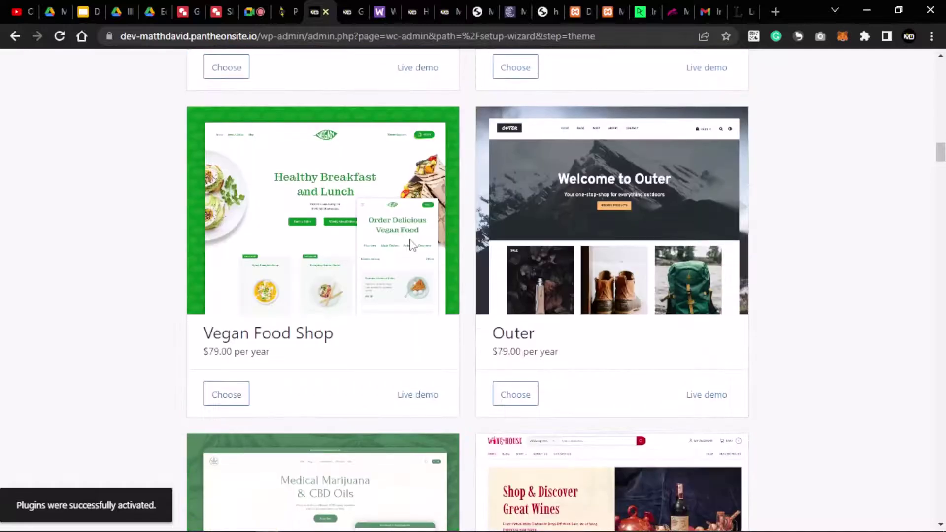
{"action": "scroll", "coordinate": [412, 241], "scroll_direction": "up", "scroll_amount": 20}
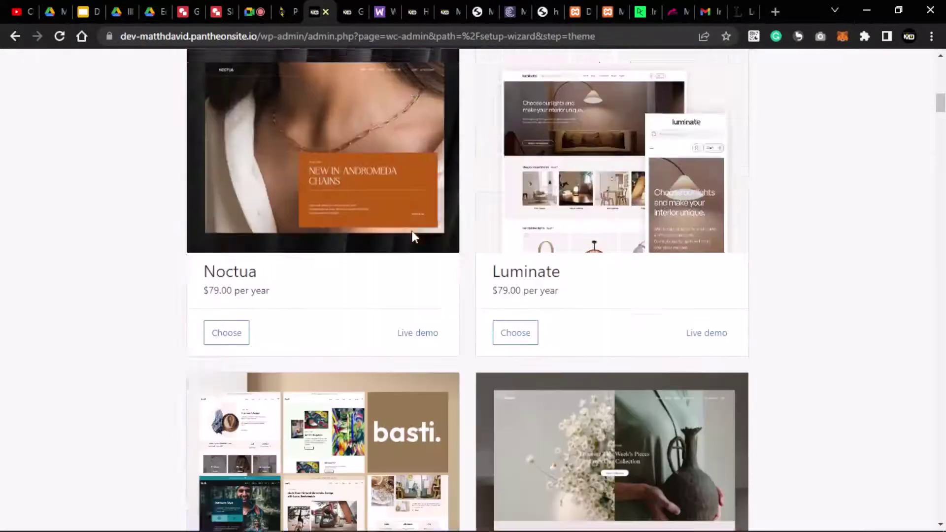
{"action": "scroll", "coordinate": [413, 231], "scroll_direction": "up", "scroll_amount": 5}
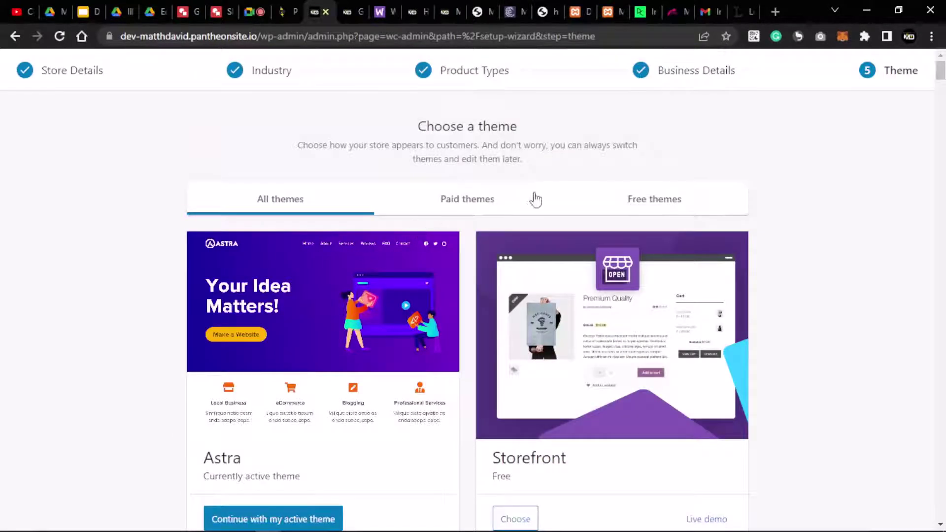
{"action": "scroll", "coordinate": [391, 245], "scroll_direction": "down", "scroll_amount": 4}
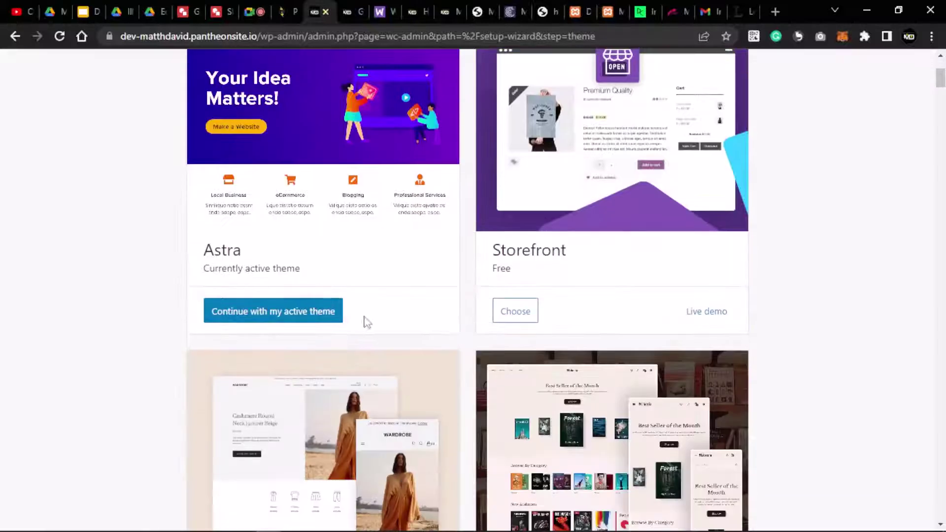
{"action": "left_click", "coordinate": [299, 318]}
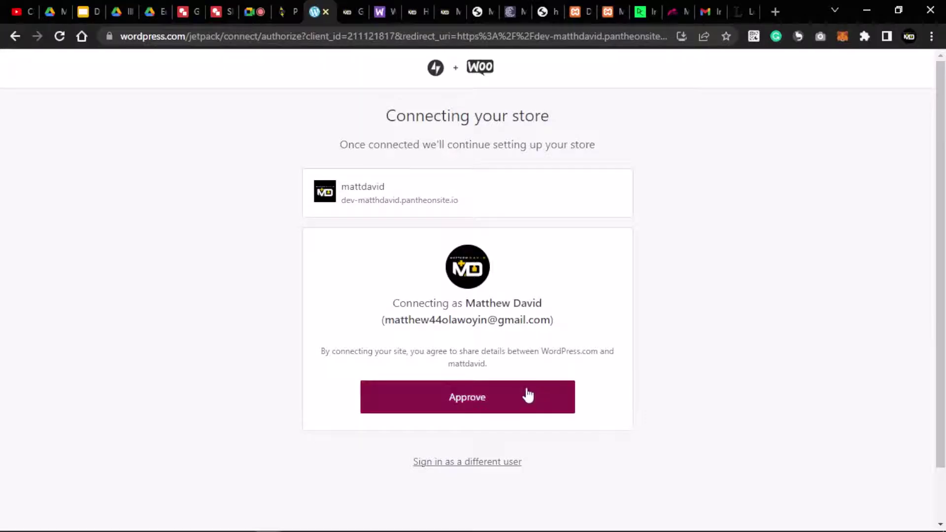
Approve the store's WordPress.com connection on the 'Connecting your store' page
{"action": "left_click", "coordinate": [472, 407]}
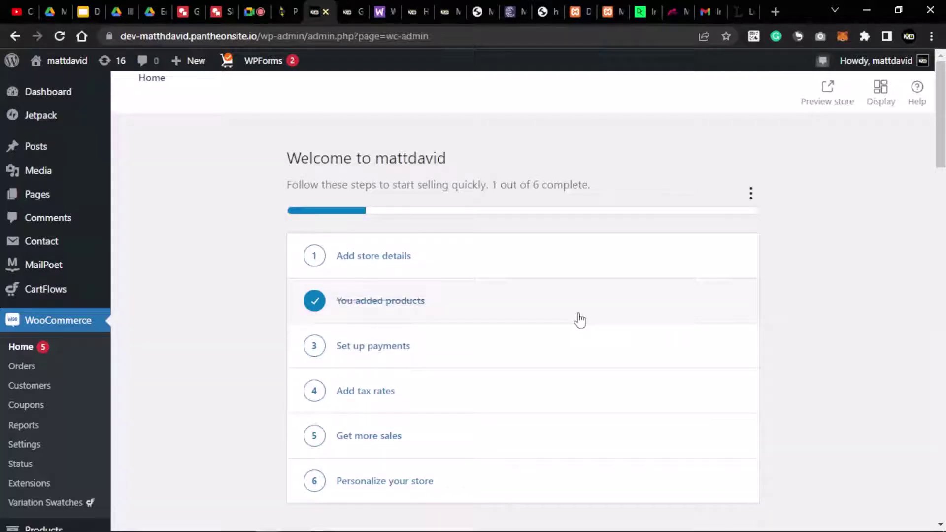
Look over the Welcome setup checklist and start the 'Add store details' task
{"action": "scroll", "coordinate": [557, 317], "scroll_direction": "down", "scroll_amount": 3}
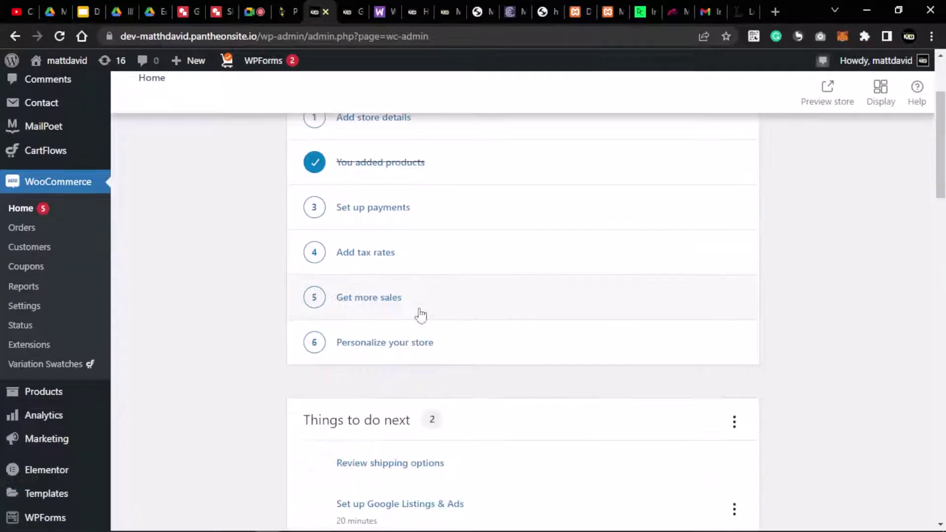
{"action": "scroll", "coordinate": [383, 293], "scroll_direction": "up", "scroll_amount": 3}
{"action": "scroll", "coordinate": [369, 266], "scroll_direction": "down", "scroll_amount": 3}
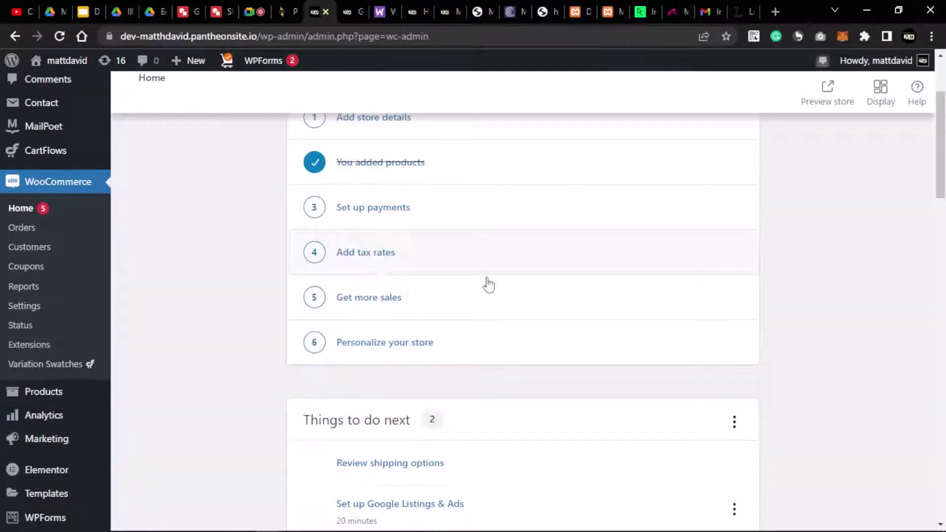
{"action": "scroll", "coordinate": [487, 284], "scroll_direction": "down", "scroll_amount": 5}
{"action": "scroll", "coordinate": [384, 232], "scroll_direction": "up", "scroll_amount": 7}
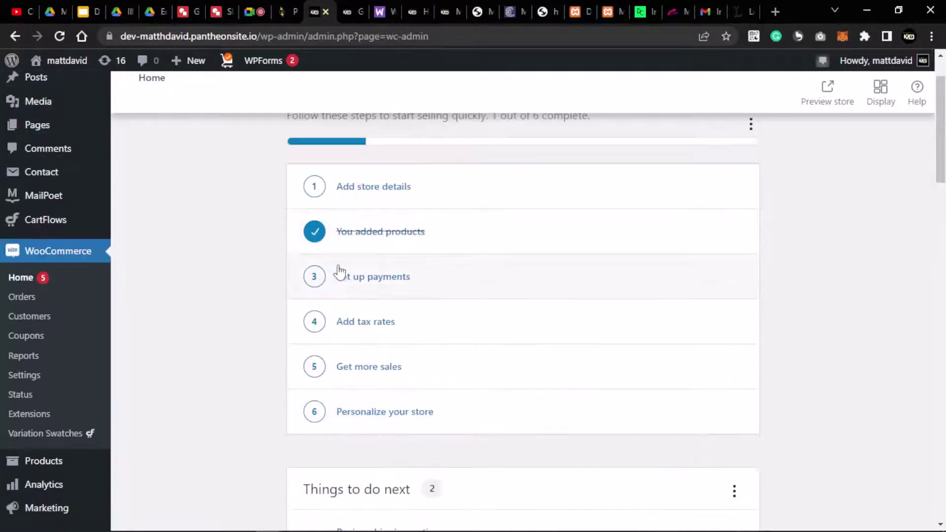
{"action": "scroll", "coordinate": [365, 263], "scroll_direction": "up", "scroll_amount": 2}
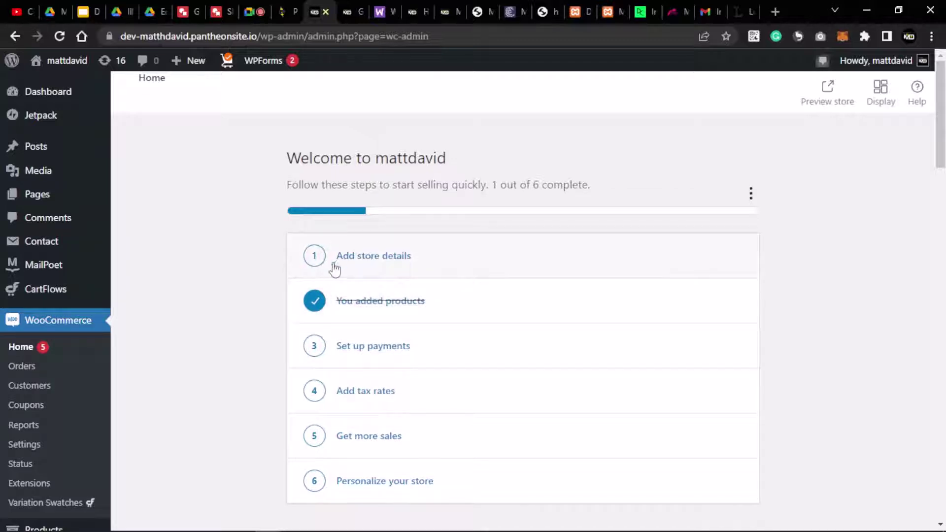
{"action": "left_click", "coordinate": [372, 259]}
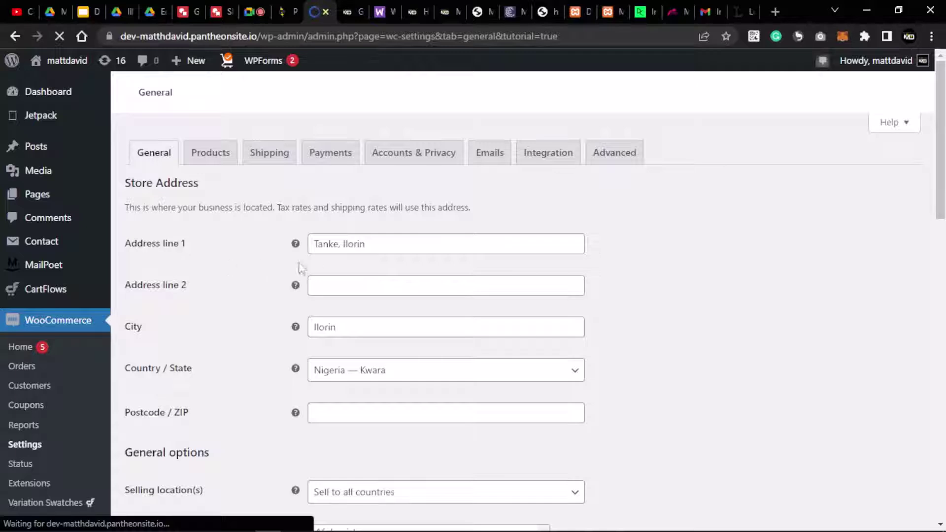
Select the Address line 1 text and dismiss the 'Add your store location' tip
{"action": "left_click_drag", "start_coordinate": [365, 244], "coordinate": [264, 255]}
{"action": "scroll", "coordinate": [296, 334], "scroll_direction": "down", "scroll_amount": 4}
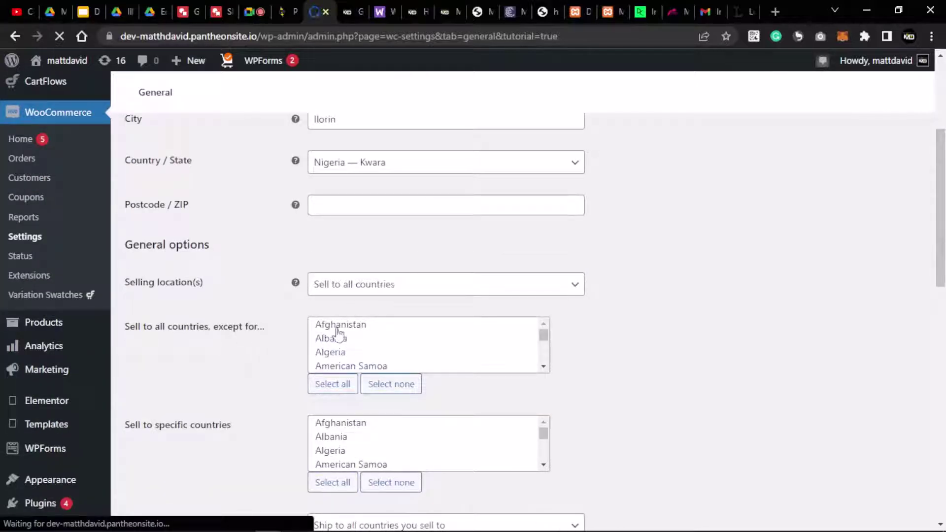
{"action": "scroll", "coordinate": [338, 340], "scroll_direction": "down", "scroll_amount": 7}
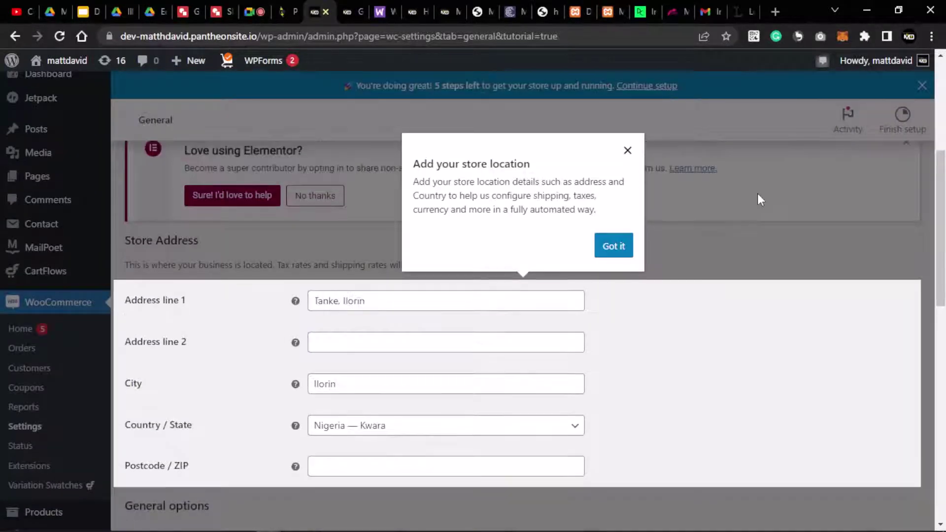
{"action": "left_click", "coordinate": [626, 152]}
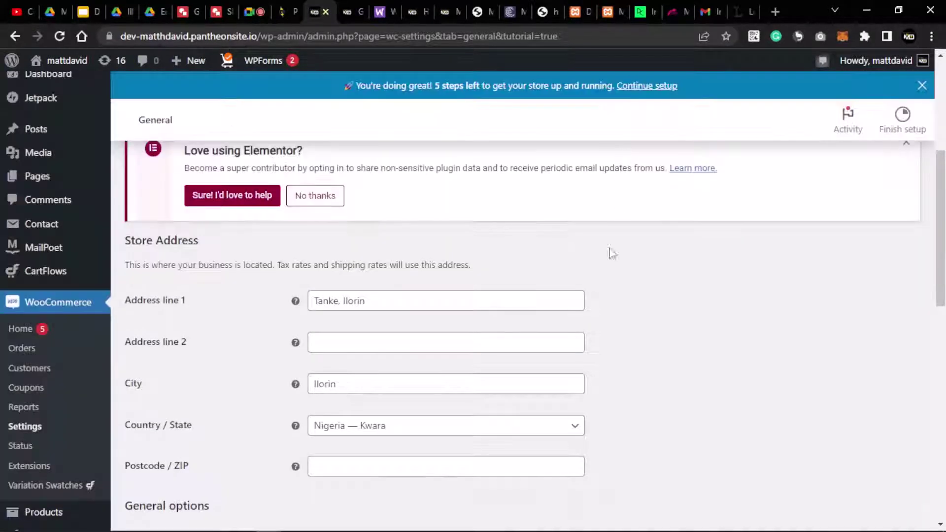
Check Address line 1 'Tanke, Ilorin', the empty Address line 2 and city 'Ilorin'
{"action": "scroll", "coordinate": [325, 320], "scroll_direction": "down", "scroll_amount": 4}
{"action": "scroll", "coordinate": [266, 320], "scroll_direction": "up", "scroll_amount": 3}
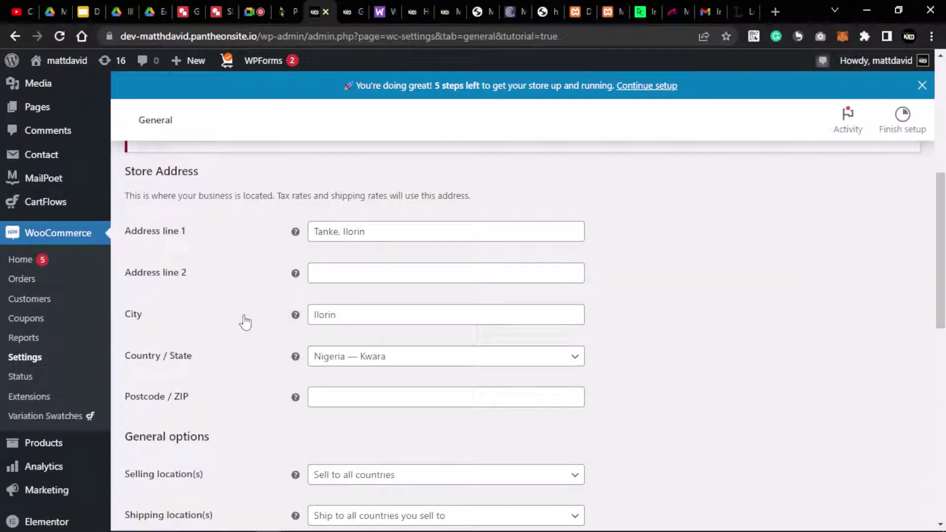
{"action": "left_click", "coordinate": [338, 275]}
{"action": "left_click", "coordinate": [346, 232]}
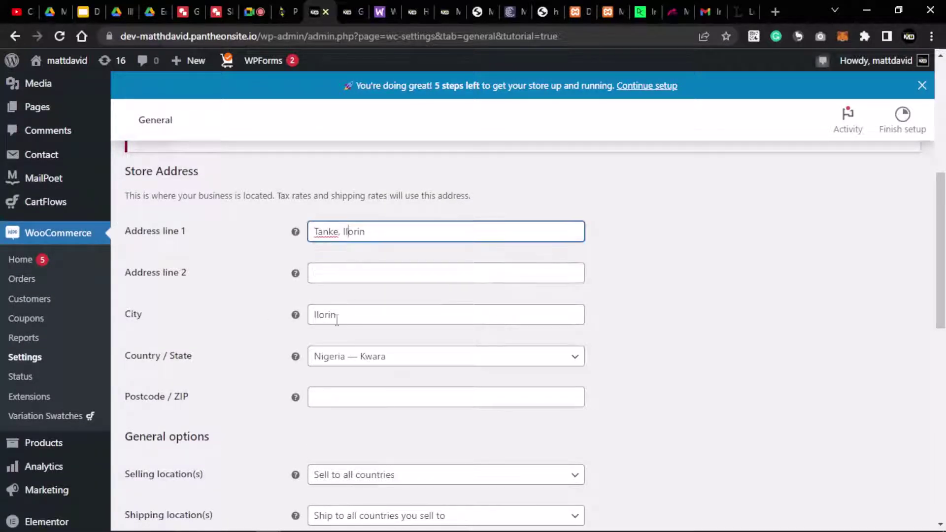
{"action": "left_click", "coordinate": [356, 271]}
{"action": "left_click", "coordinate": [349, 313]}
{"action": "left_click_drag", "start_coordinate": [348, 313], "coordinate": [313, 315]}
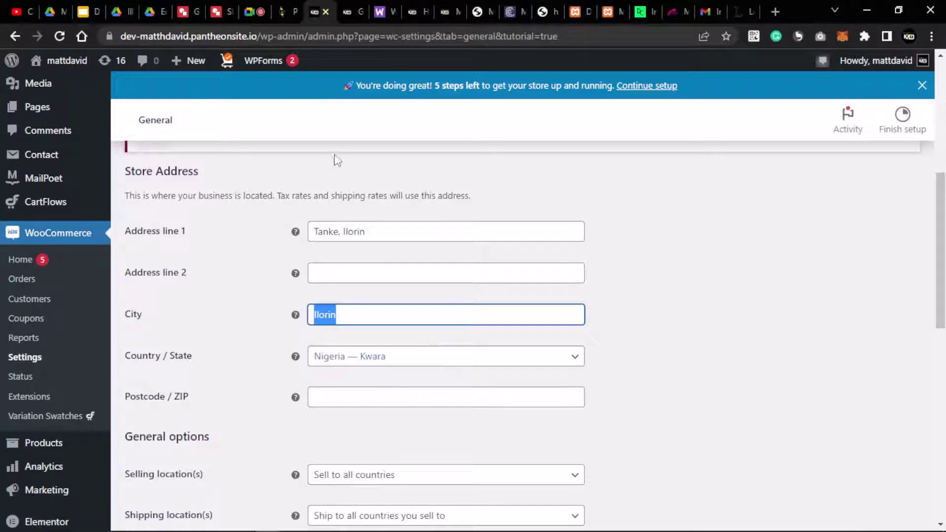
{"action": "left_click", "coordinate": [246, 12]}
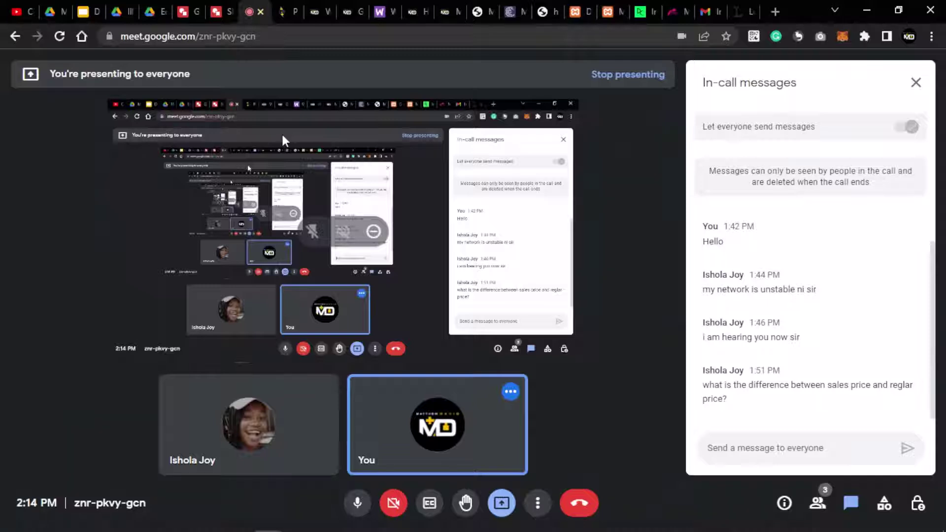
{"action": "left_click", "coordinate": [315, 10]}
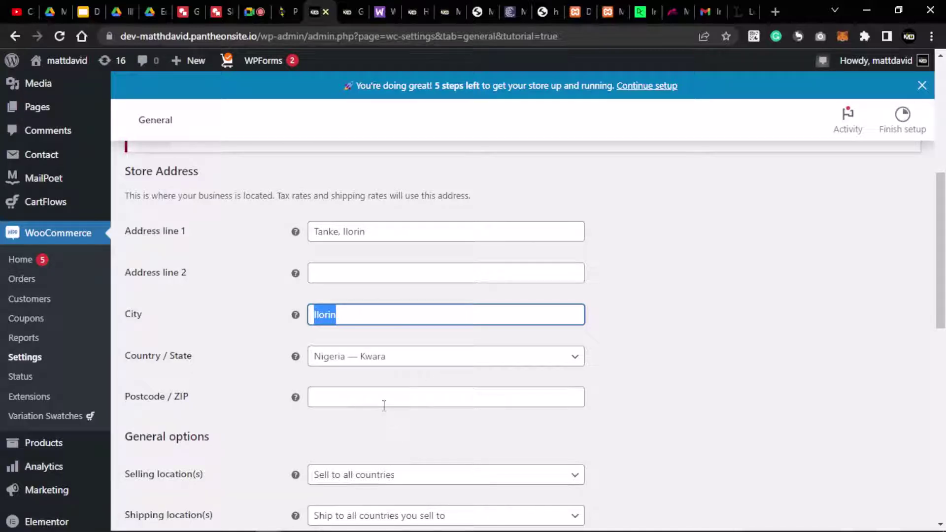
{"action": "scroll", "coordinate": [383, 405], "scroll_direction": "down", "scroll_amount": 3}
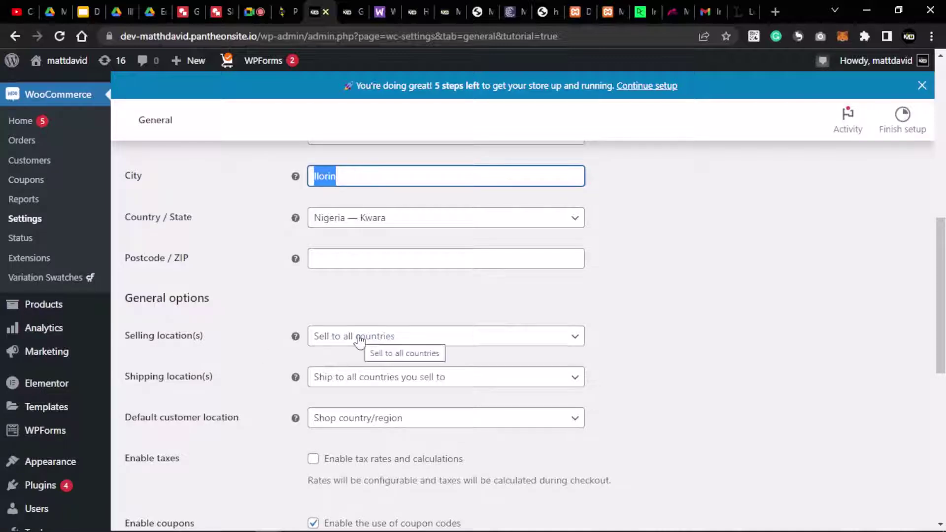
{"action": "scroll", "coordinate": [315, 298], "scroll_direction": "up", "scroll_amount": 8}
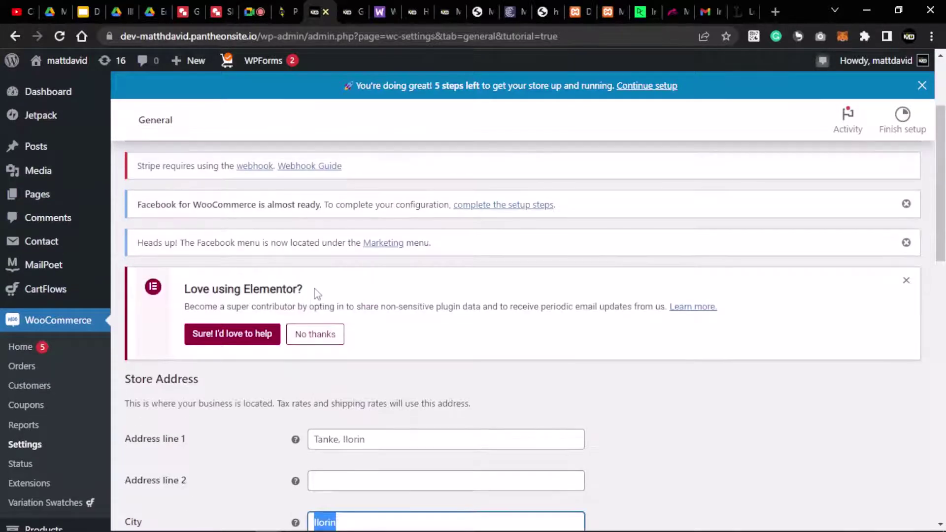
{"action": "scroll", "coordinate": [321, 286], "scroll_direction": "up", "scroll_amount": 1}
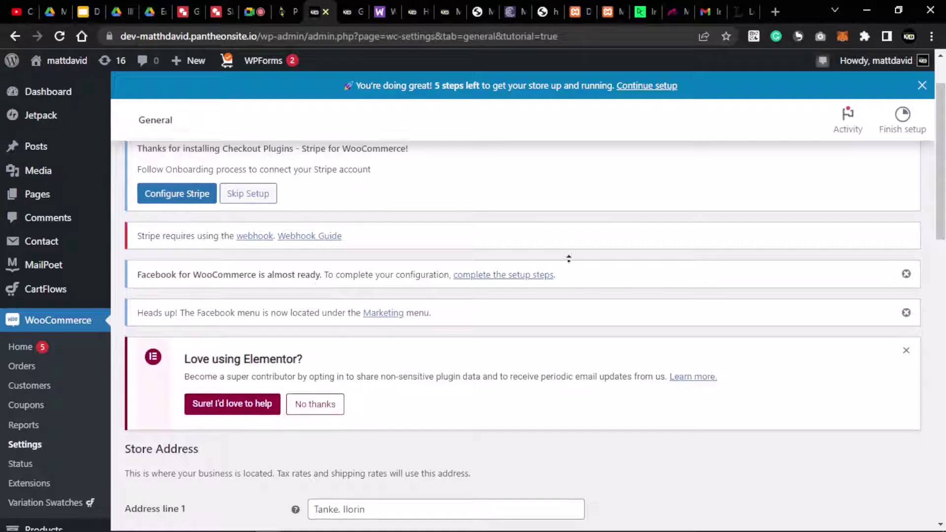
{"action": "scroll", "coordinate": [566, 258], "scroll_direction": "up", "scroll_amount": 2}
{"action": "scroll", "coordinate": [469, 245], "scroll_direction": "down", "scroll_amount": 3}
{"action": "scroll", "coordinate": [381, 359], "scroll_direction": "down", "scroll_amount": 9}
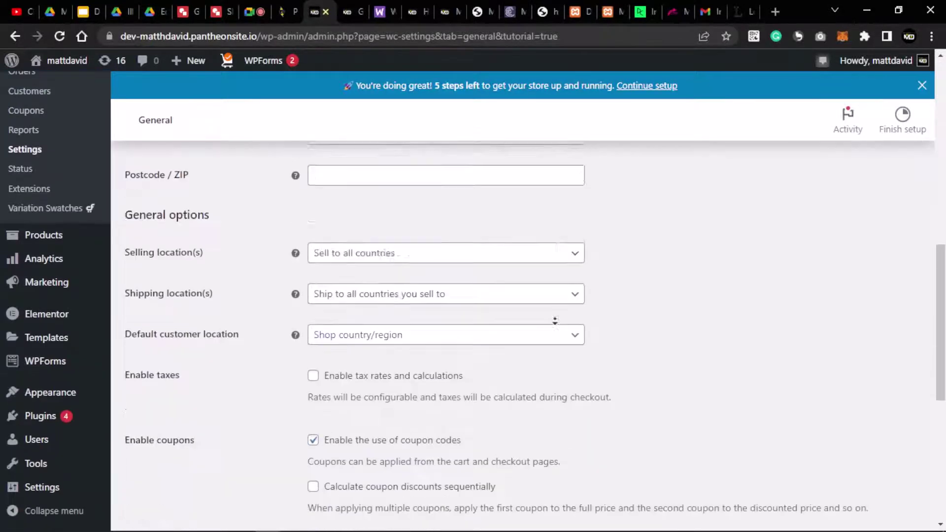
{"action": "scroll", "coordinate": [671, 304], "scroll_direction": "up", "scroll_amount": 3}
{"action": "scroll", "coordinate": [274, 289], "scroll_direction": "down", "scroll_amount": 4}
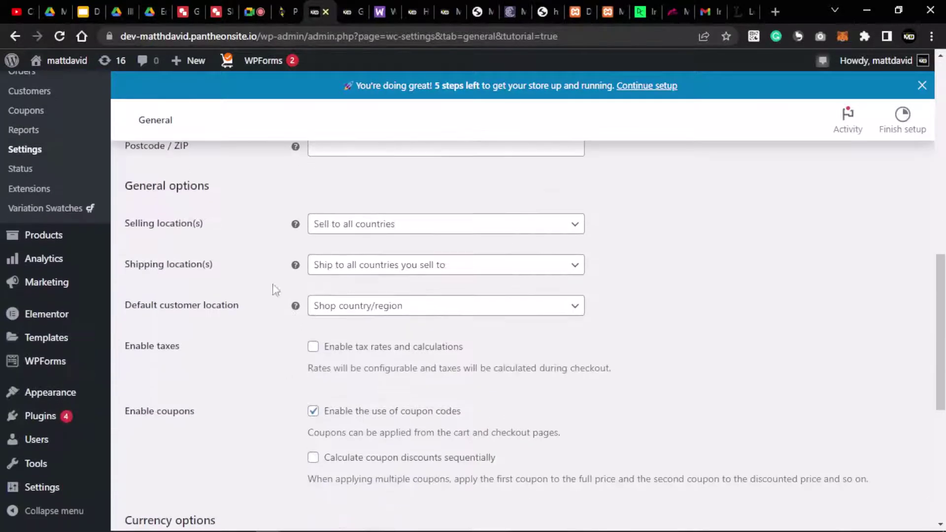
{"action": "scroll", "coordinate": [222, 233], "scroll_direction": "up", "scroll_amount": 5}
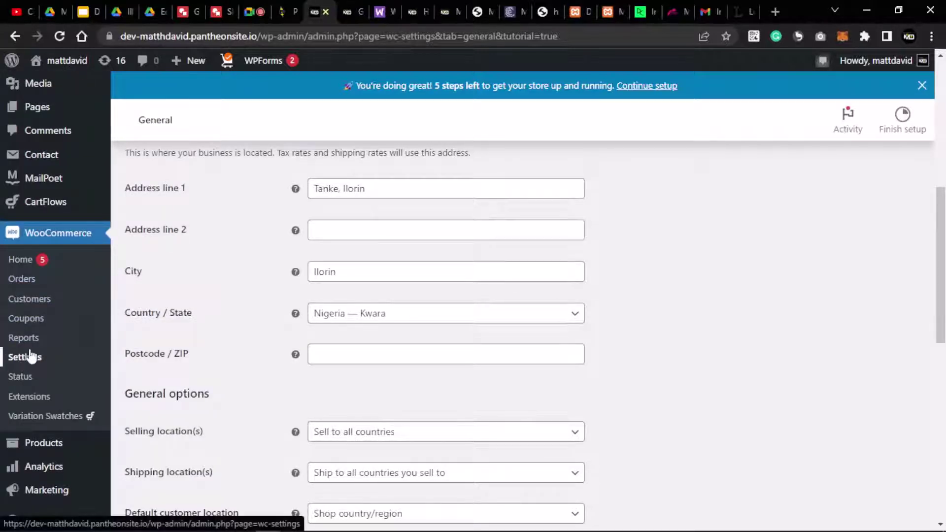
{"action": "scroll", "coordinate": [217, 365], "scroll_direction": "down", "scroll_amount": 4}
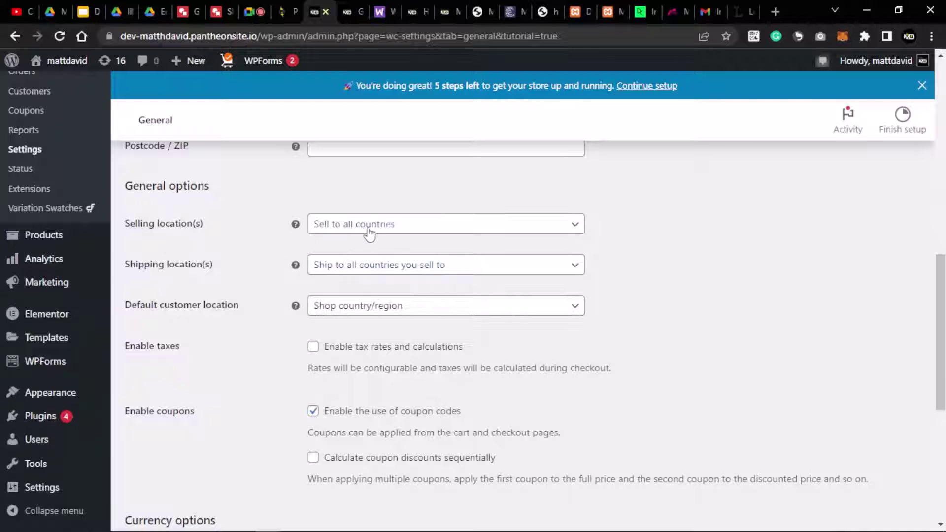
{"action": "left_click", "coordinate": [388, 227]}
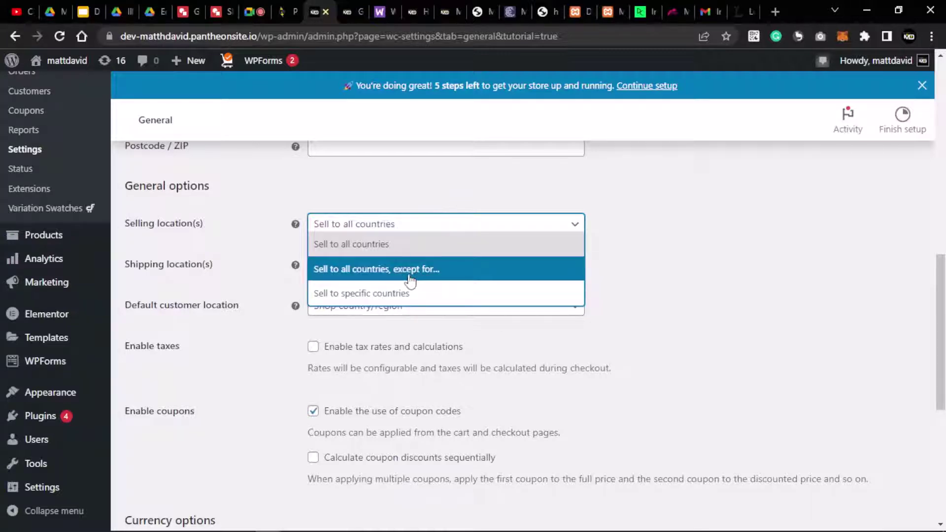
{"action": "left_click", "coordinate": [217, 281]}
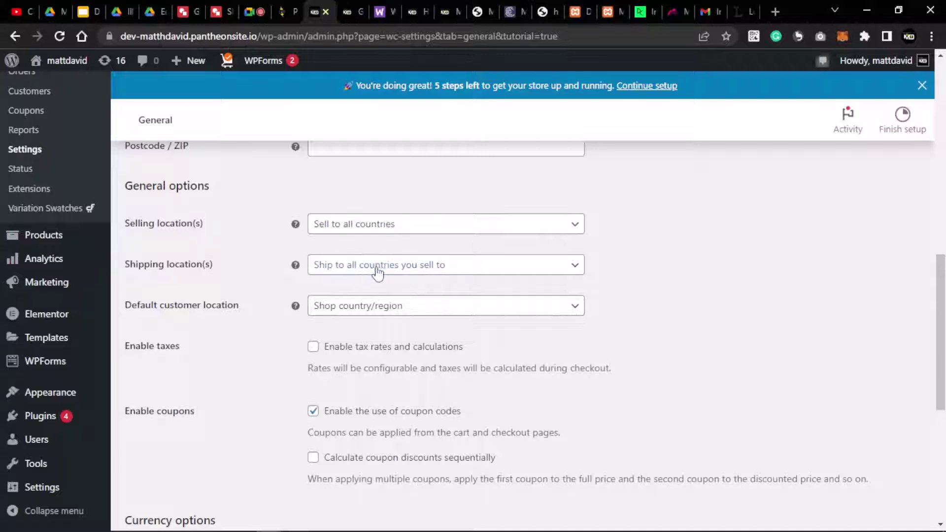
{"action": "left_click", "coordinate": [427, 271]}
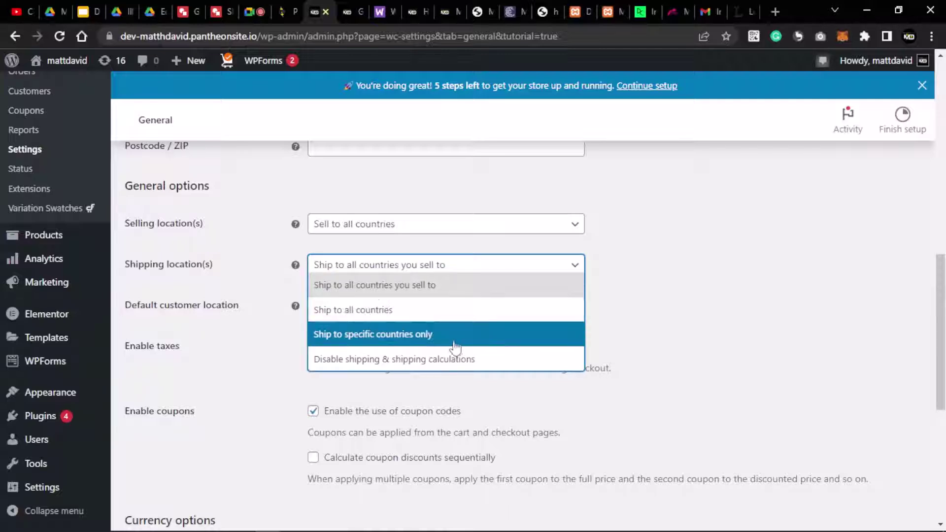
{"action": "left_click", "coordinate": [655, 310]}
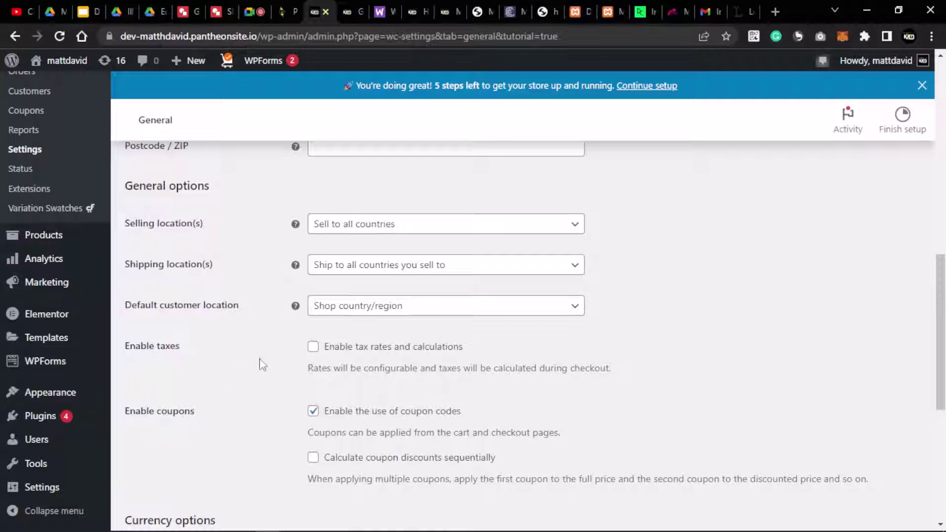
{"action": "scroll", "coordinate": [304, 245], "scroll_direction": "down", "scroll_amount": 4}
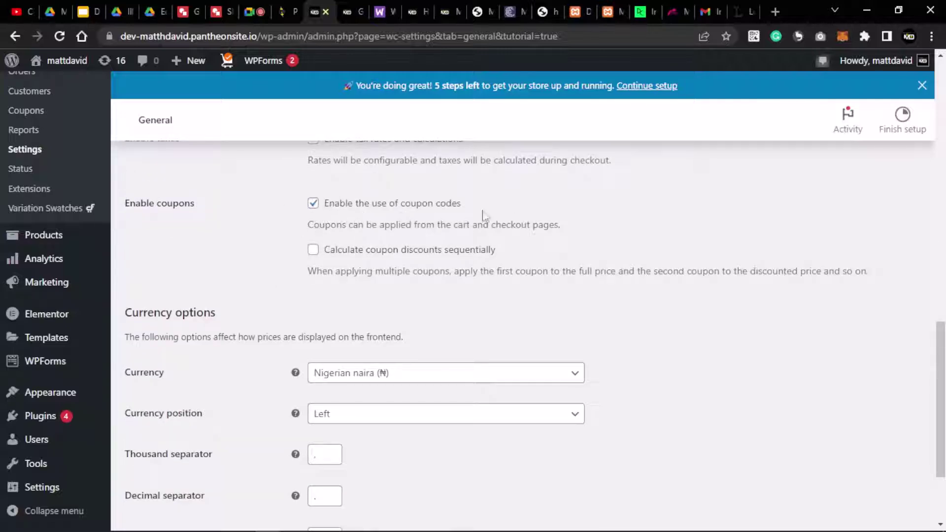
Keep Nigerian naira as the currency after searching 'doll', with currency position Left
{"action": "scroll", "coordinate": [339, 302], "scroll_direction": "down", "scroll_amount": 3}
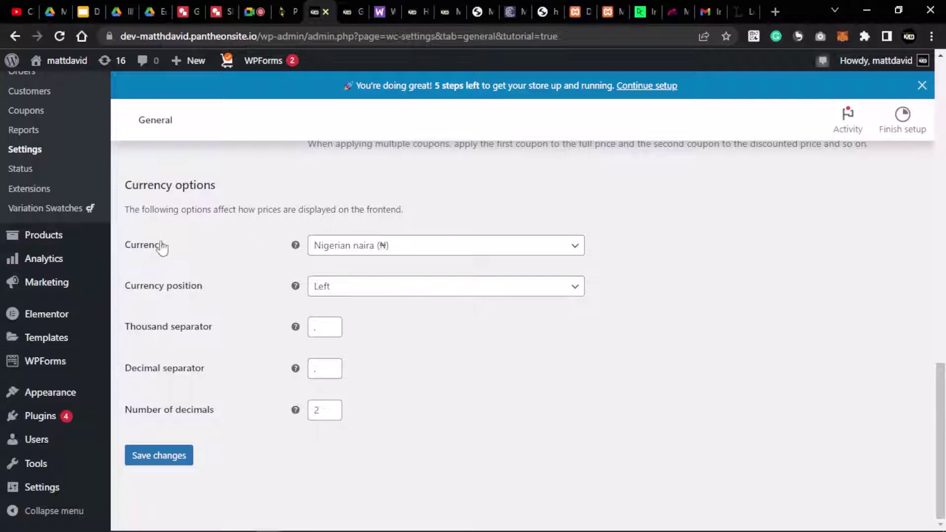
{"action": "left_click", "coordinate": [361, 251]}
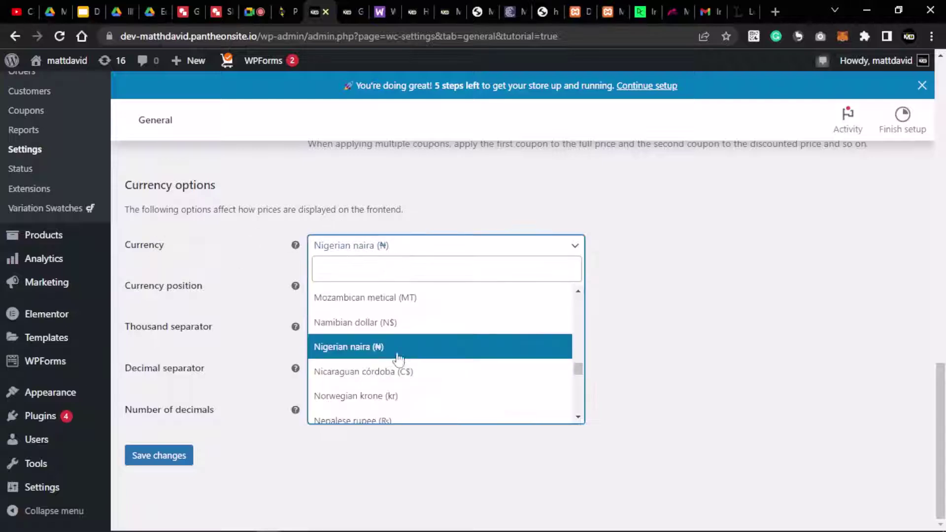
{"action": "left_click", "coordinate": [427, 209]}
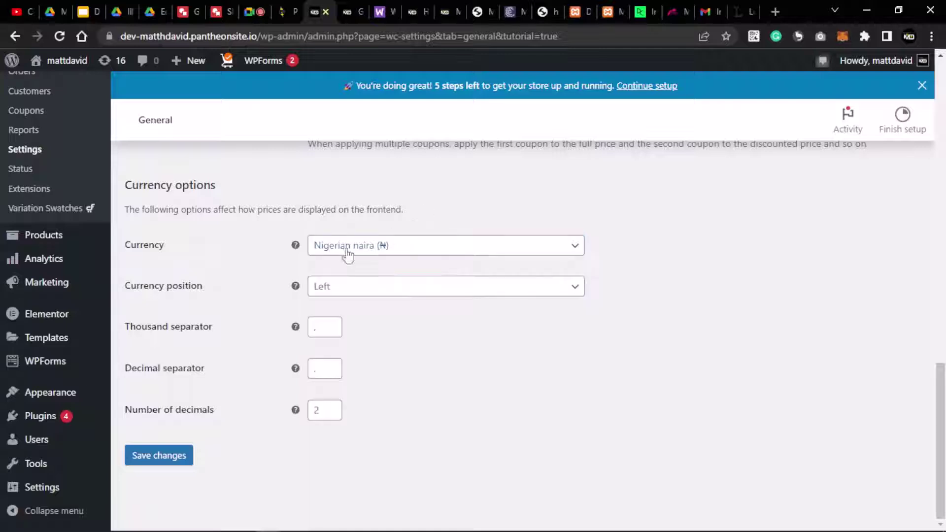
{"action": "left_click", "coordinate": [575, 250]}
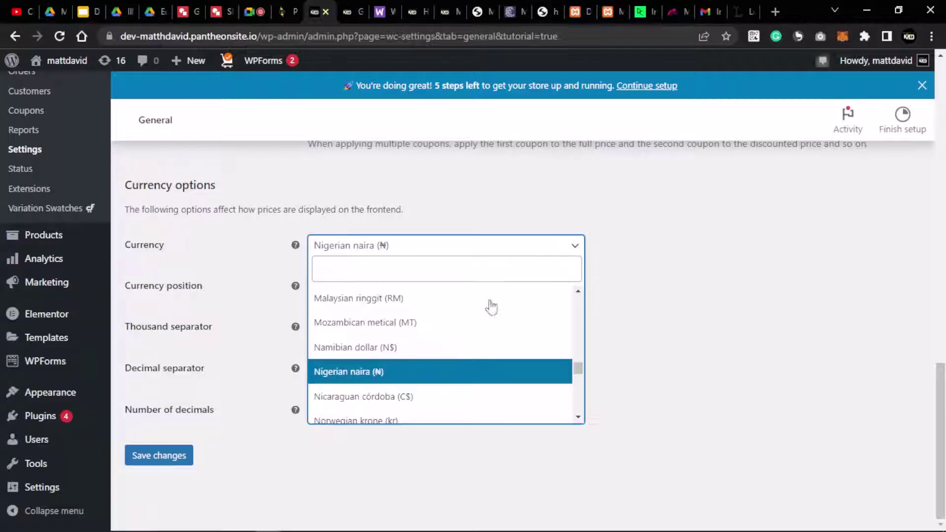
{"action": "left_click", "coordinate": [370, 268]}
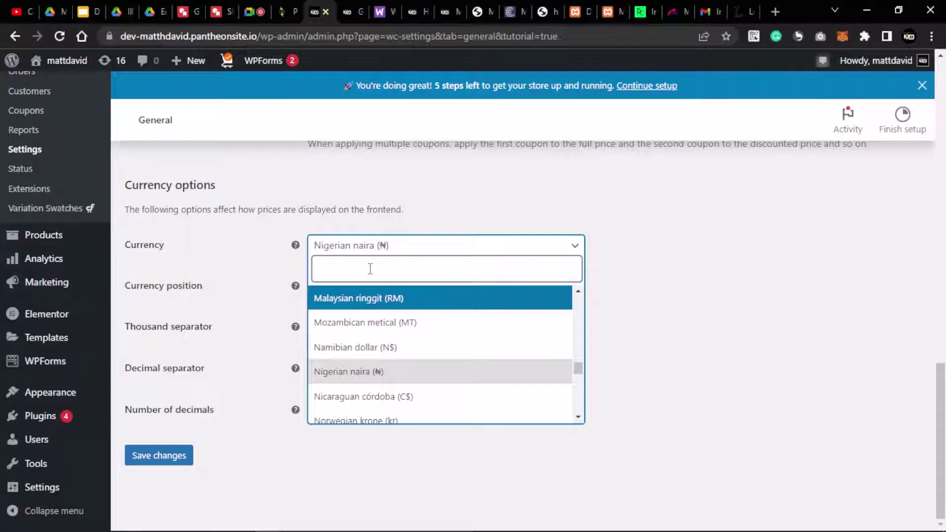
{"action": "type", "text": "doll"}
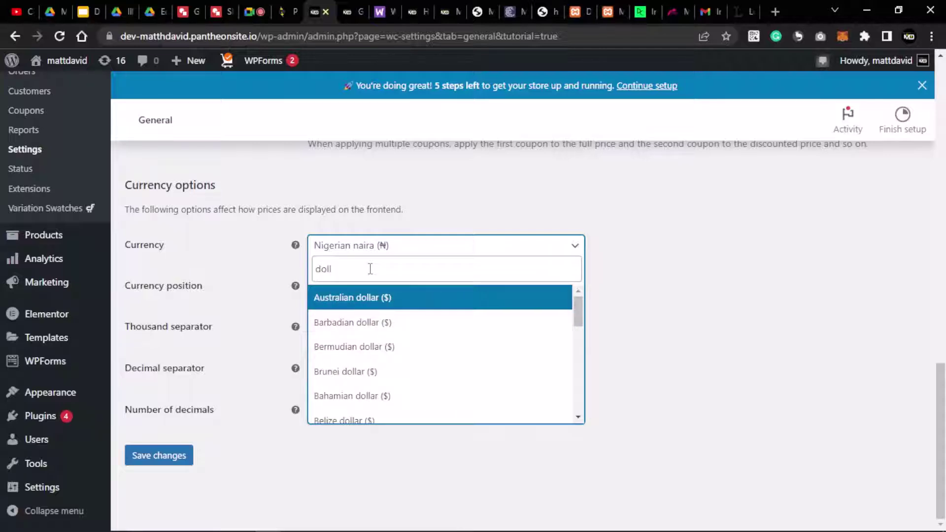
{"action": "scroll", "coordinate": [401, 392], "scroll_direction": "down", "scroll_amount": 8}
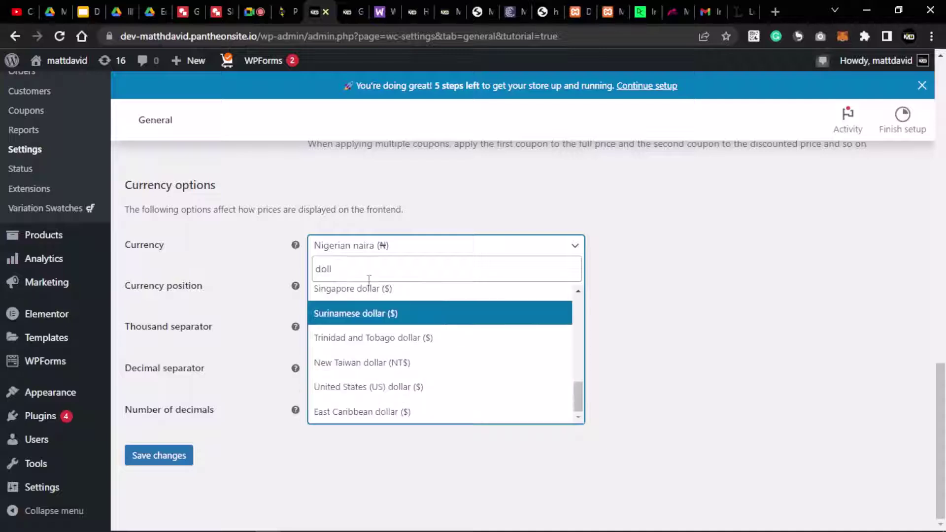
{"action": "left_click", "coordinate": [621, 251]}
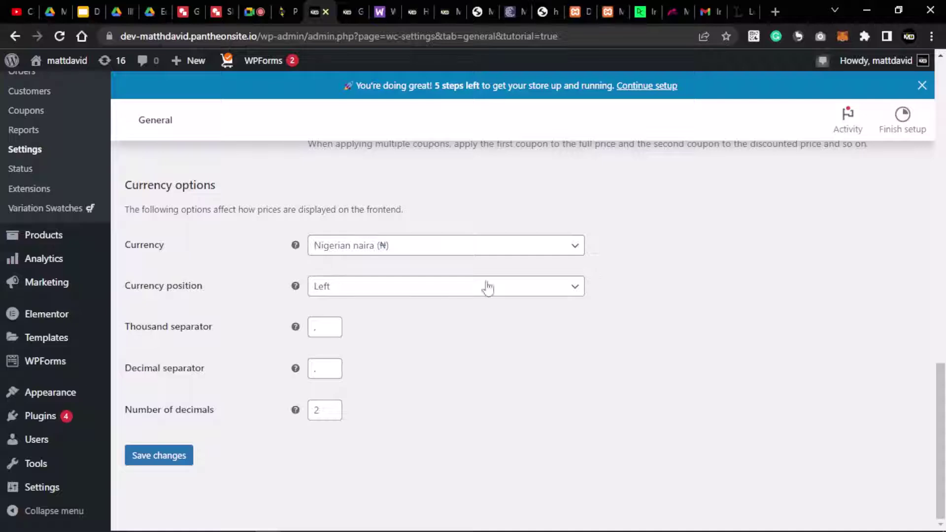
{"action": "left_click", "coordinate": [399, 251]}
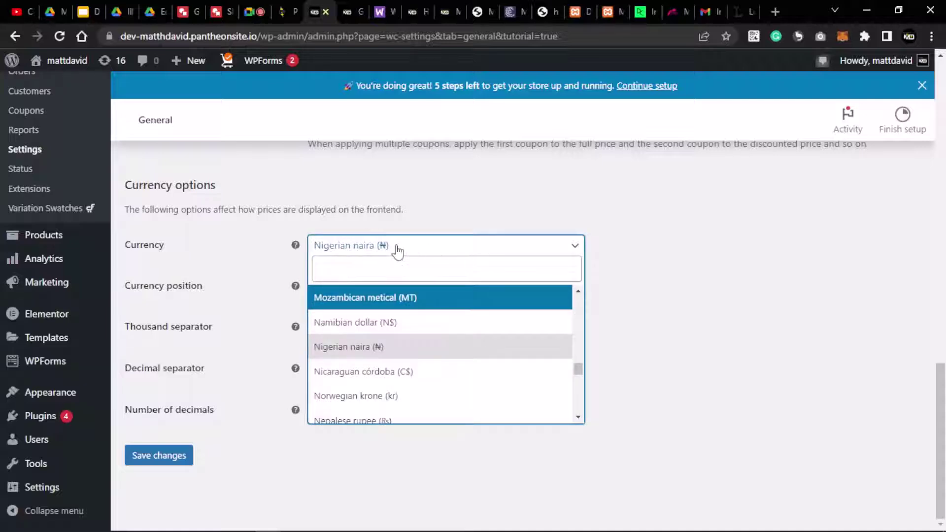
{"action": "left_click", "coordinate": [577, 250]}
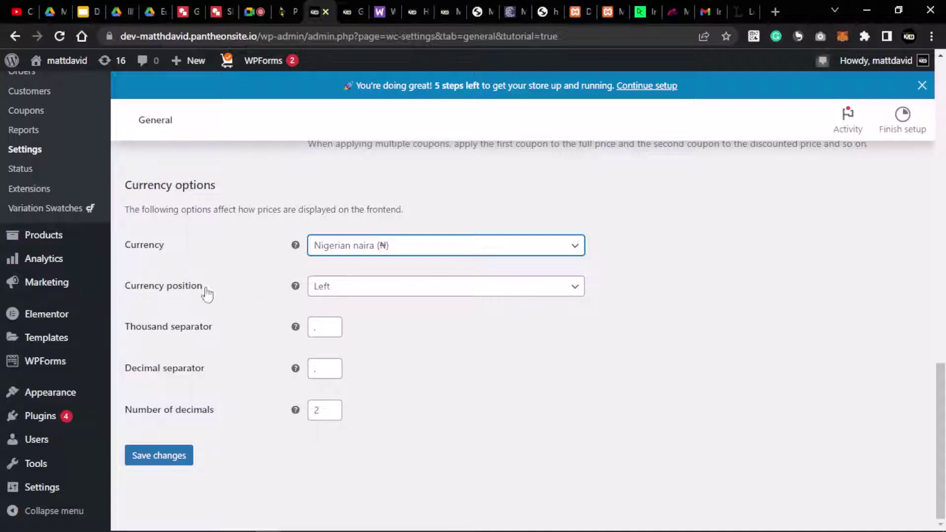
{"action": "left_click", "coordinate": [384, 290]}
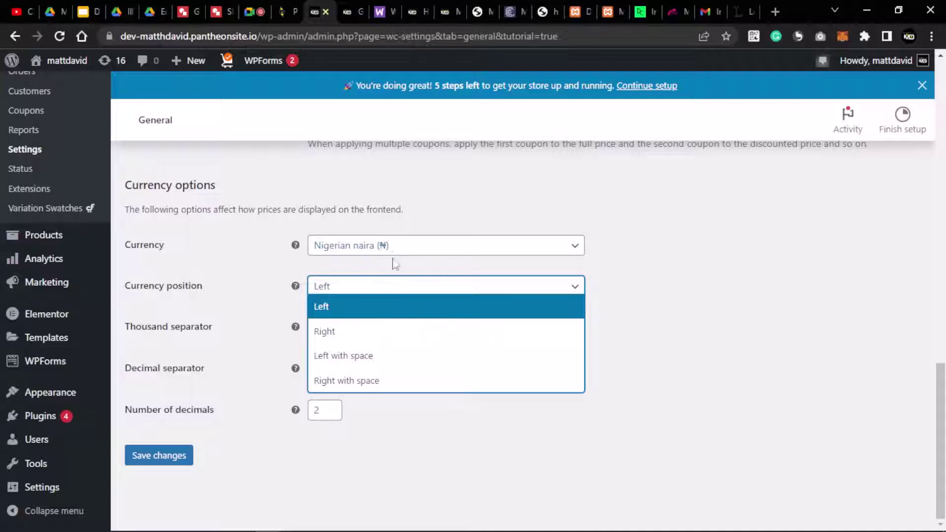
{"action": "left_click", "coordinate": [684, 282]}
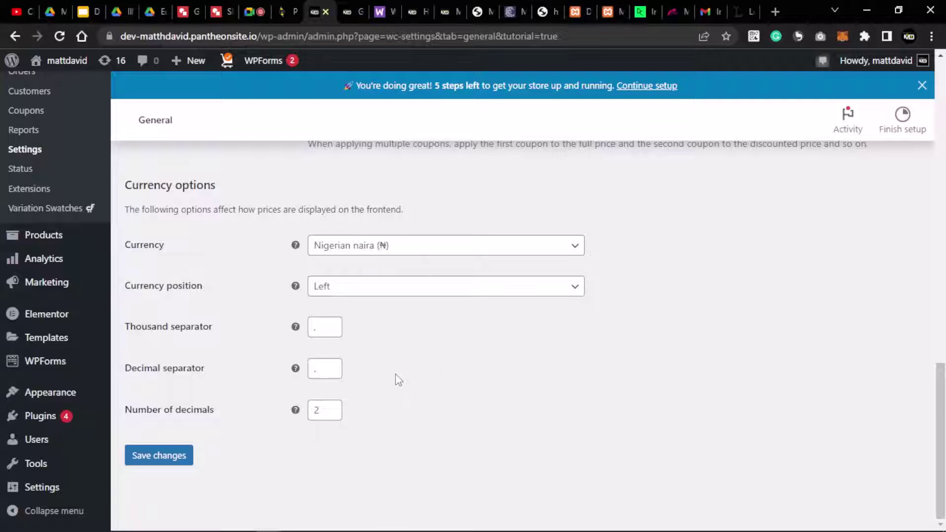
Change the thousand separator from a comma to '.' and clear the decimal separator
{"action": "left_click", "coordinate": [324, 328]}
{"action": "key", "text": "BackSpace"}
{"action": "type", "text": "."}
{"action": "left_click", "coordinate": [322, 365]}
{"action": "key", "text": "BackSpace"}
{"action": "scroll", "coordinate": [389, 382], "scroll_direction": "up", "scroll_amount": 5}
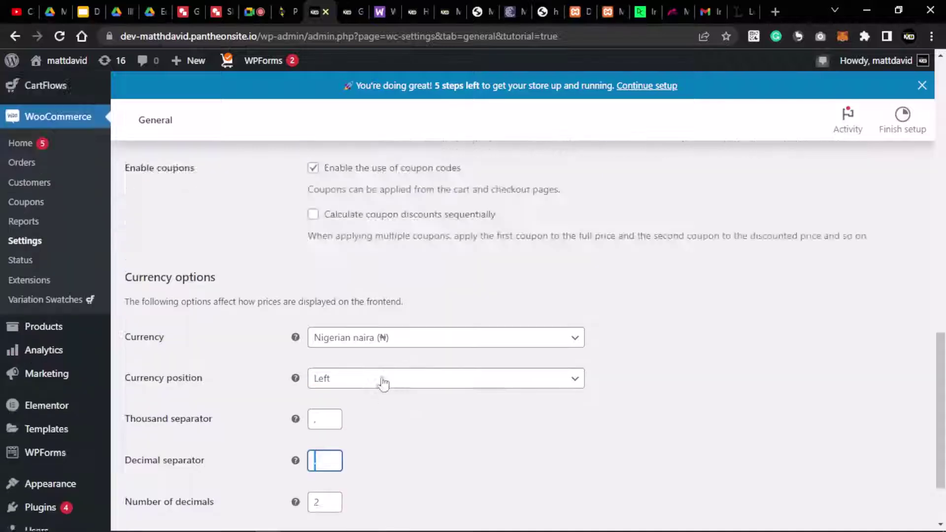
{"action": "scroll", "coordinate": [346, 370], "scroll_direction": "up", "scroll_amount": 12}
{"action": "scroll", "coordinate": [218, 351], "scroll_direction": "down", "scroll_amount": 9}
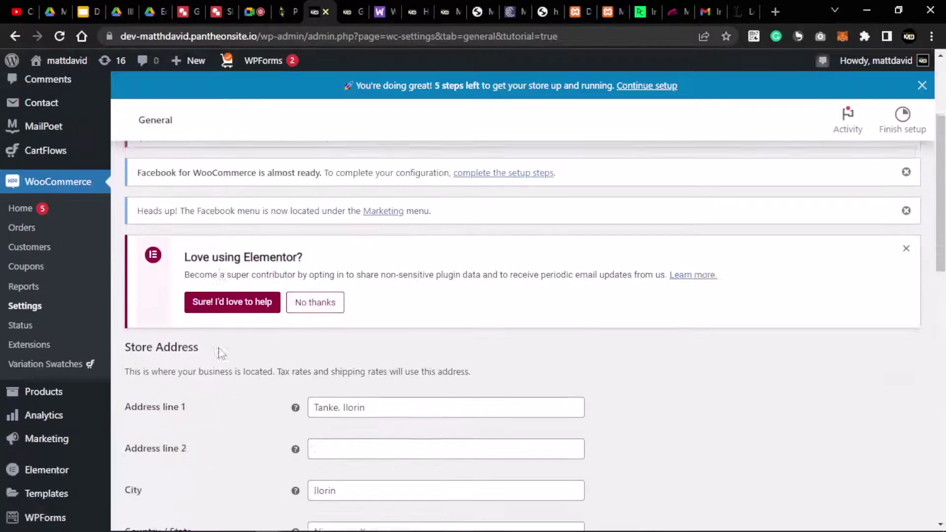
{"action": "scroll", "coordinate": [209, 358], "scroll_direction": "down", "scroll_amount": 7}
{"action": "scroll", "coordinate": [218, 353], "scroll_direction": "up", "scroll_amount": 14}
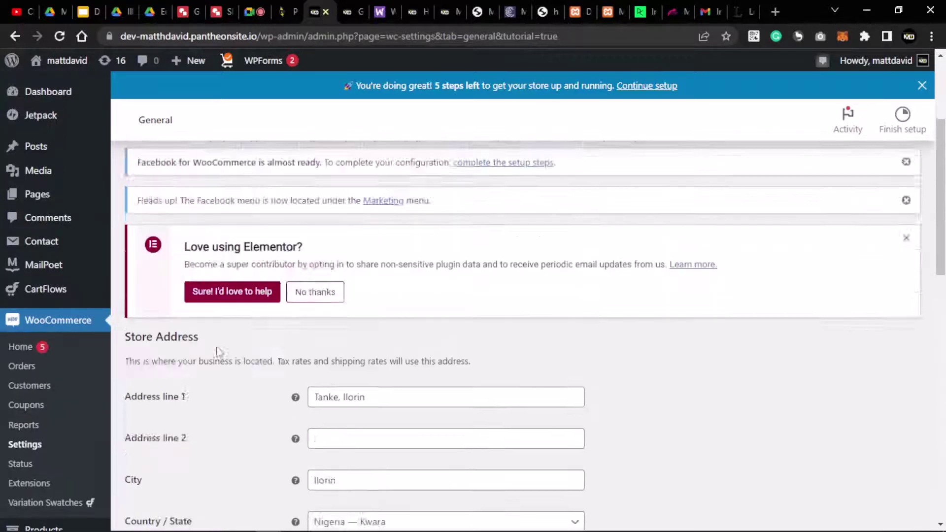
{"action": "scroll", "coordinate": [321, 356], "scroll_direction": "up", "scroll_amount": 1}
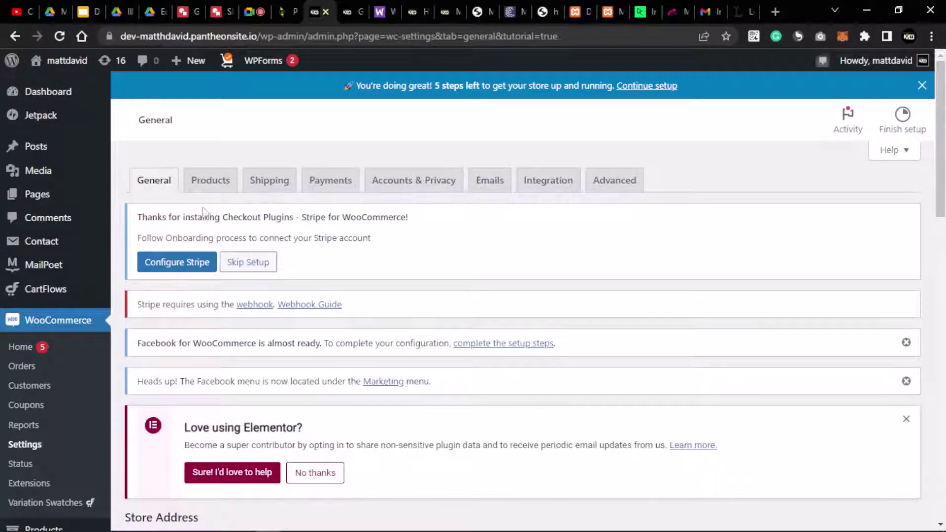
In the Products settings tab, leave 'Shop' selected as the shop page
{"action": "left_click", "coordinate": [205, 182]}
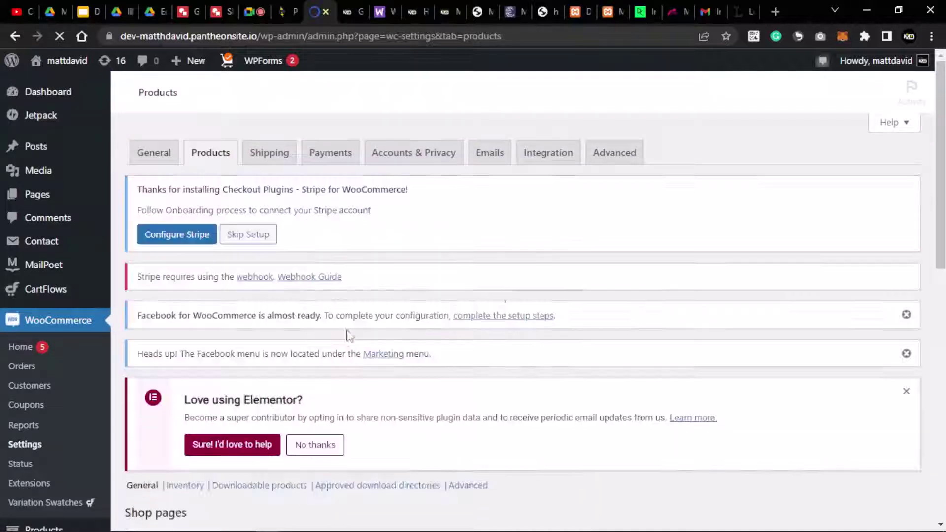
{"action": "scroll", "coordinate": [266, 382], "scroll_direction": "down", "scroll_amount": 5}
{"action": "scroll", "coordinate": [377, 412], "scroll_direction": "up", "scroll_amount": 3}
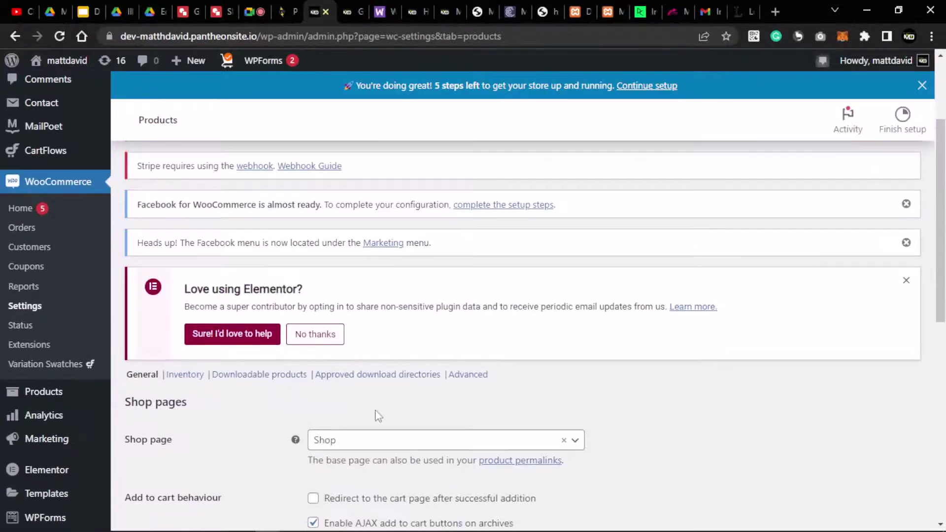
{"action": "scroll", "coordinate": [365, 418], "scroll_direction": "down", "scroll_amount": 3}
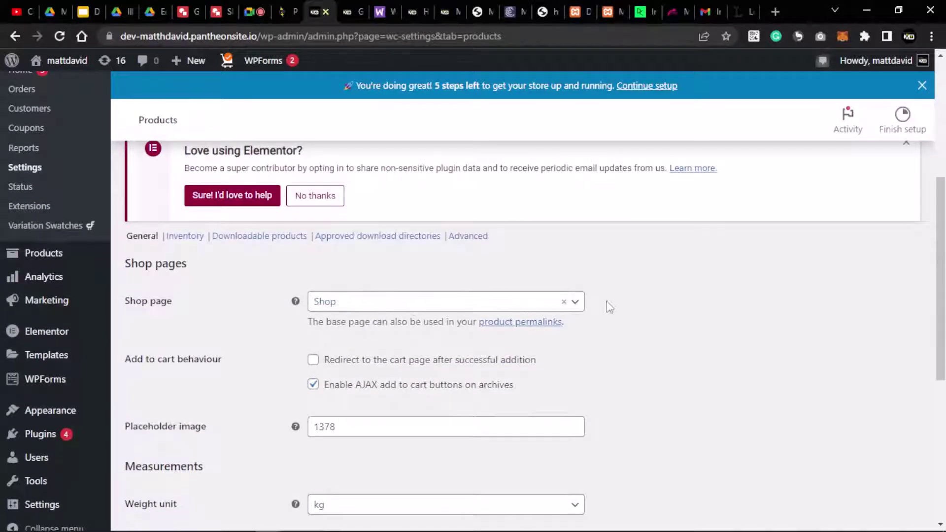
{"action": "left_click", "coordinate": [423, 306]}
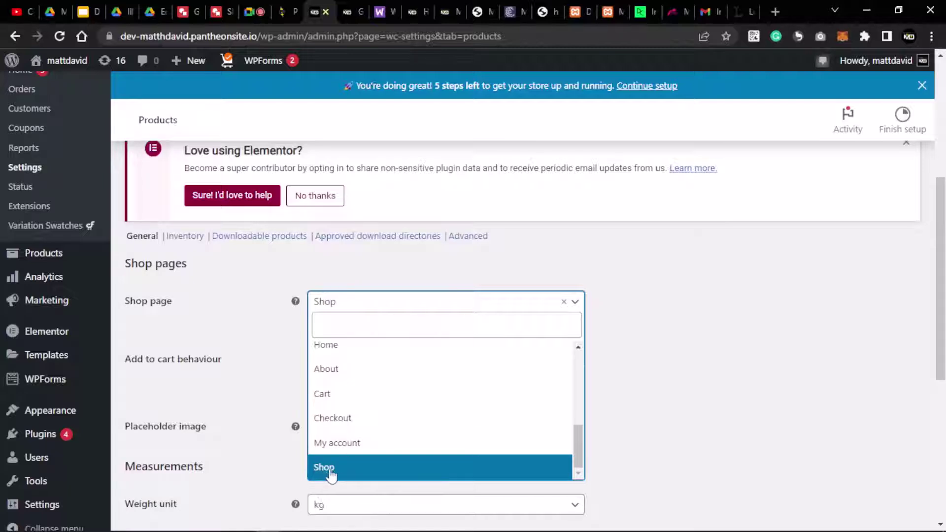
{"action": "left_click", "coordinate": [674, 434]}
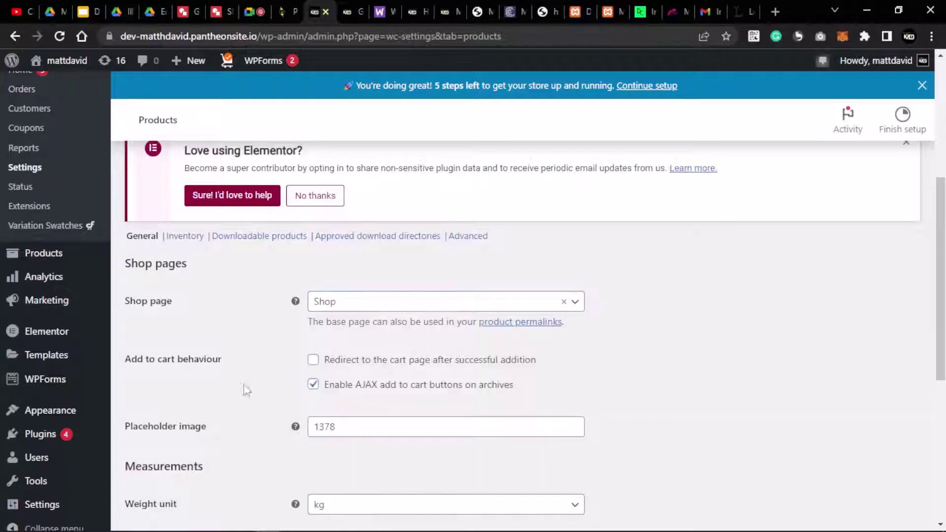
{"action": "scroll", "coordinate": [266, 379], "scroll_direction": "down", "scroll_amount": 2}
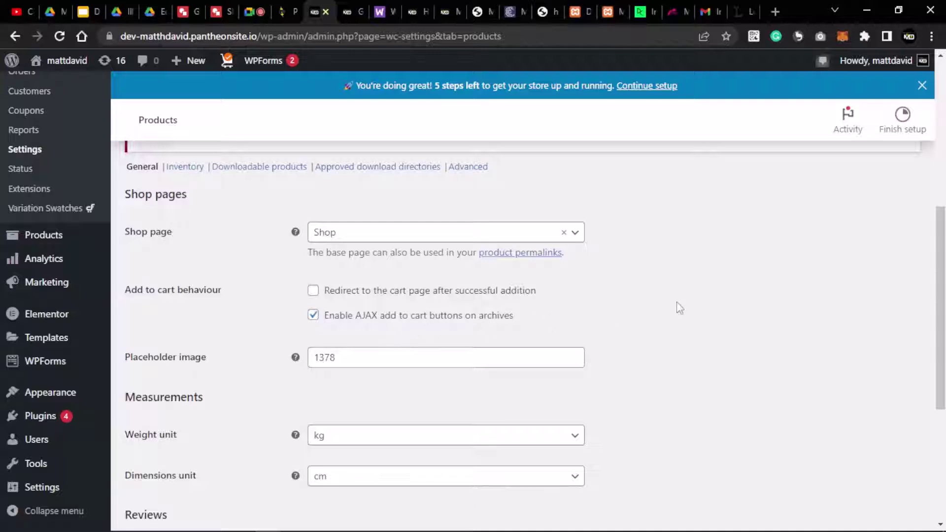
Review the Products settings, highlighting the placeholder image ID 1378
{"action": "scroll", "coordinate": [680, 308], "scroll_direction": "down", "scroll_amount": 3}
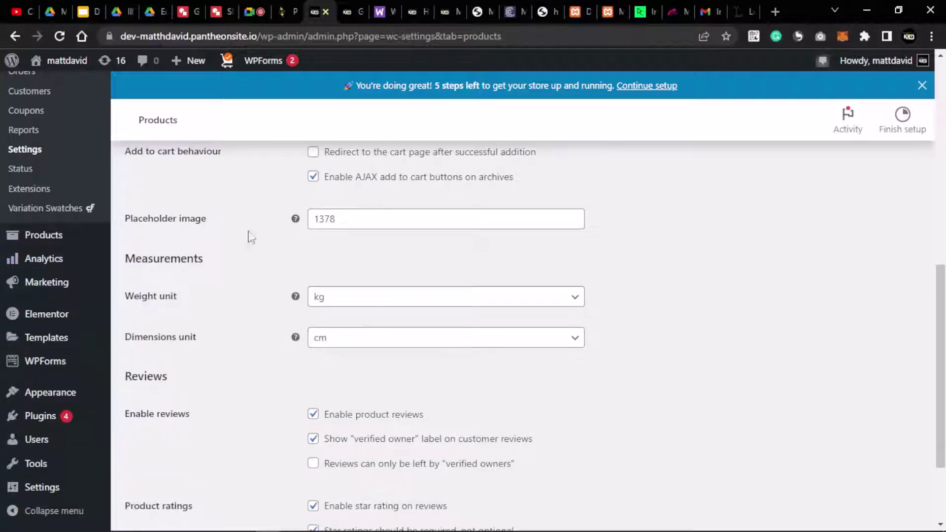
{"action": "mouse_move", "coordinate": [294, 221]}
{"action": "left_click_drag", "start_coordinate": [347, 219], "coordinate": [316, 221]}
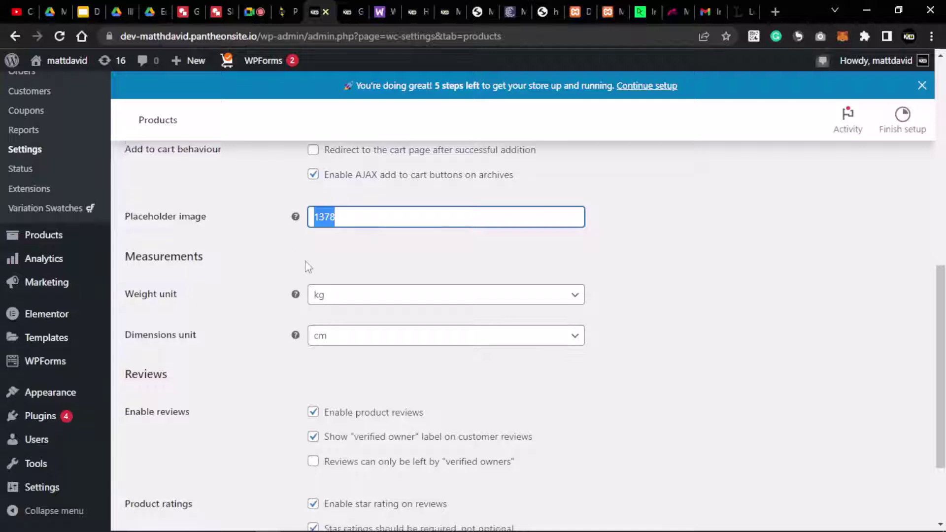
{"action": "scroll", "coordinate": [246, 258], "scroll_direction": "down", "scroll_amount": 3}
{"action": "scroll", "coordinate": [221, 256], "scroll_direction": "up", "scroll_amount": 3}
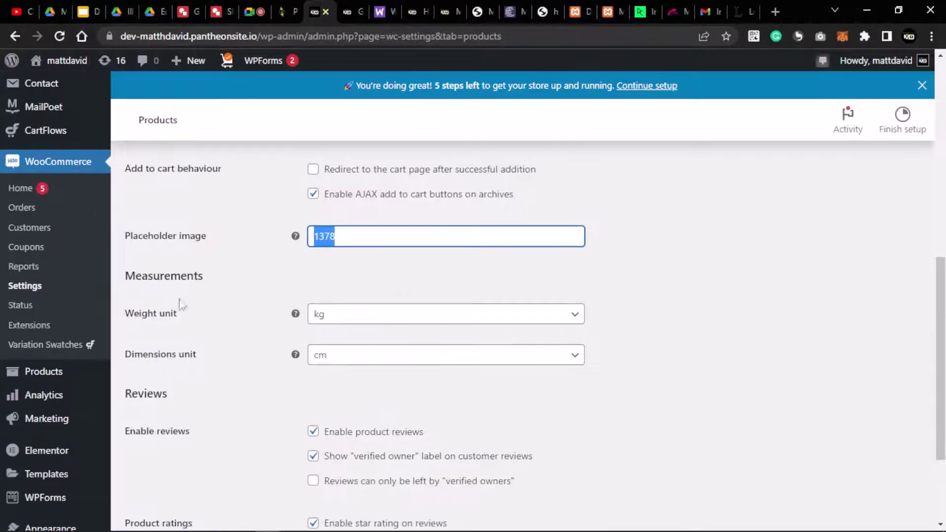
{"action": "scroll", "coordinate": [221, 303], "scroll_direction": "down", "scroll_amount": 3}
{"action": "scroll", "coordinate": [301, 310], "scroll_direction": "up", "scroll_amount": 3}
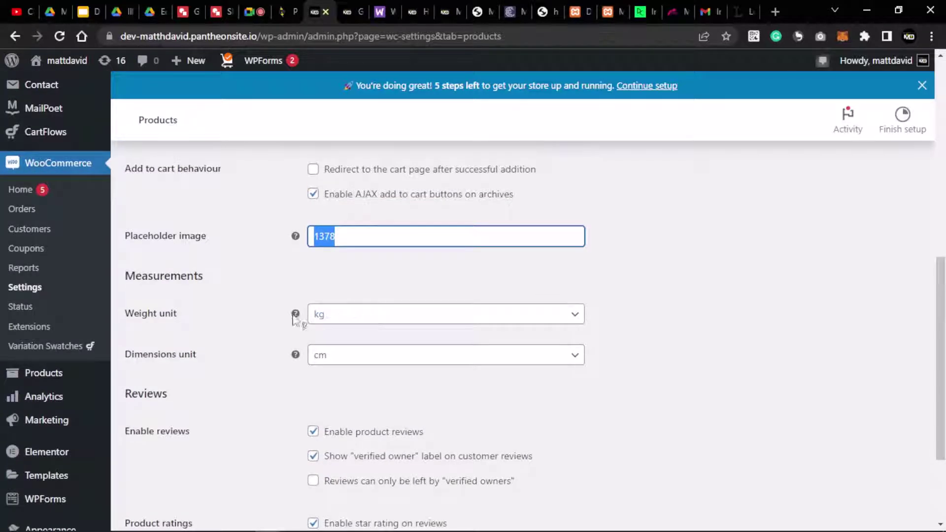
Keep the weight unit as kg and the dimensions unit as cm
{"action": "left_click", "coordinate": [435, 361]}
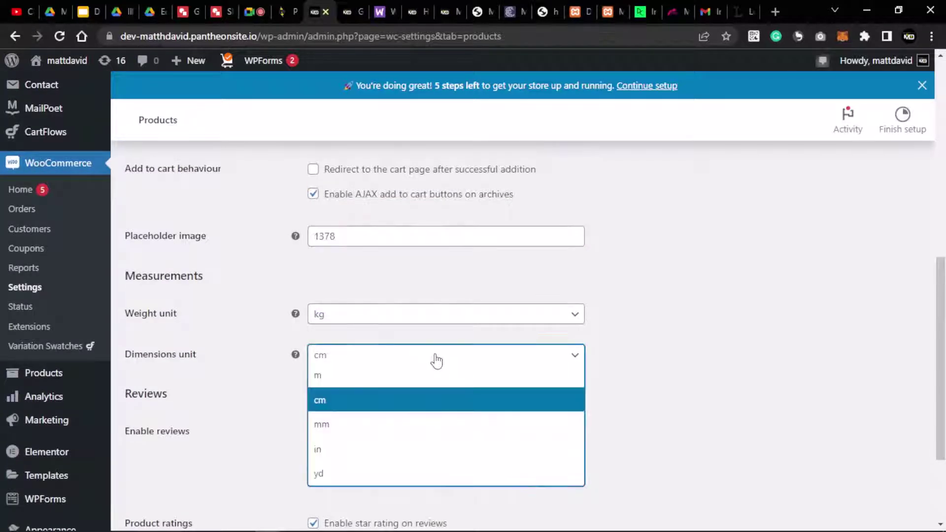
{"action": "left_click", "coordinate": [393, 319]}
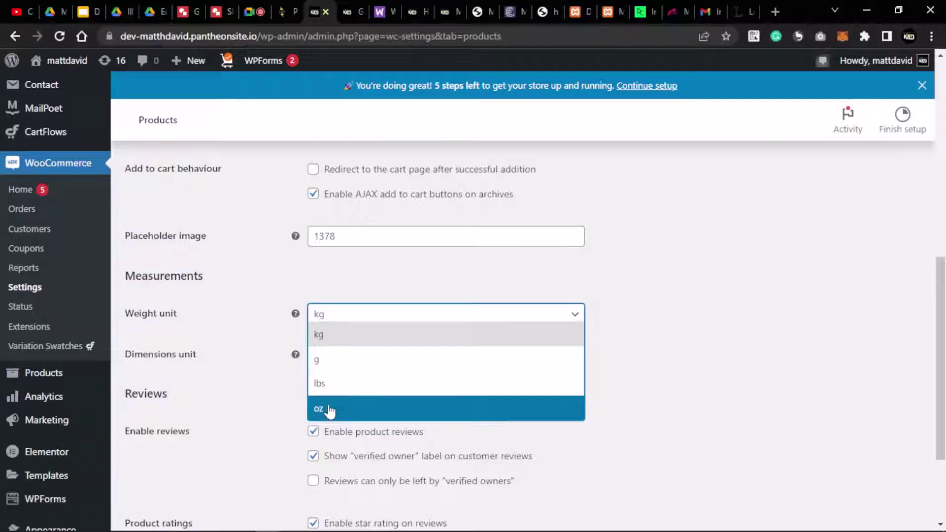
{"action": "left_click", "coordinate": [359, 321]}
{"action": "left_click", "coordinate": [333, 359]}
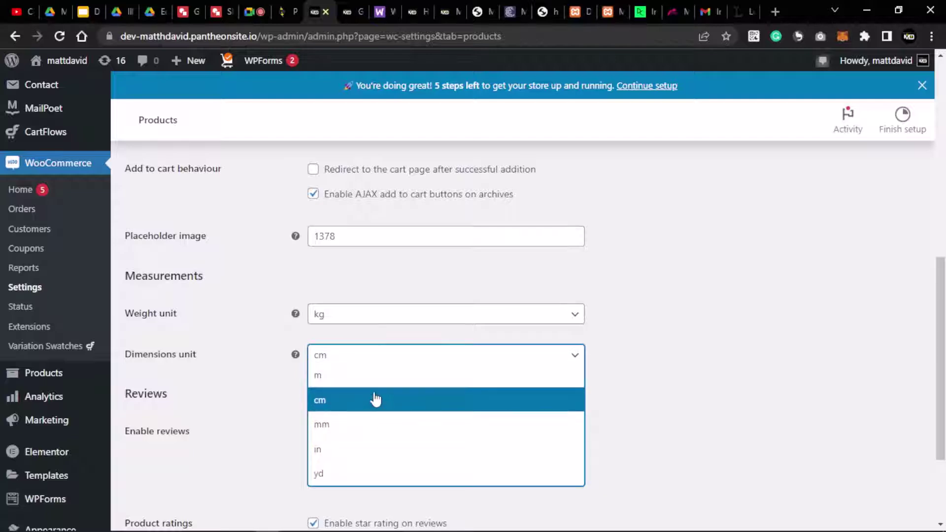
{"action": "left_click", "coordinate": [363, 358]}
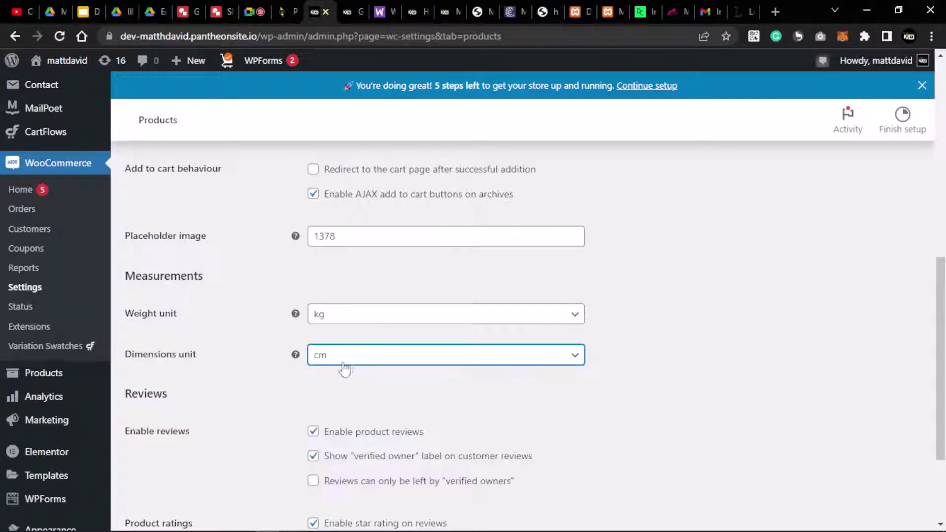
{"action": "left_click", "coordinate": [338, 403]}
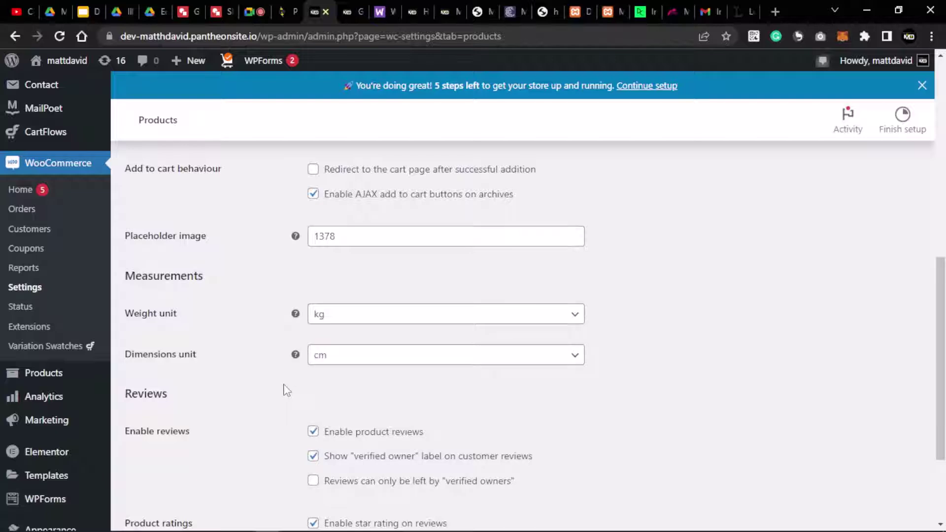
Go to the Shipping settings tab
{"action": "scroll", "coordinate": [248, 419], "scroll_direction": "down", "scroll_amount": 3}
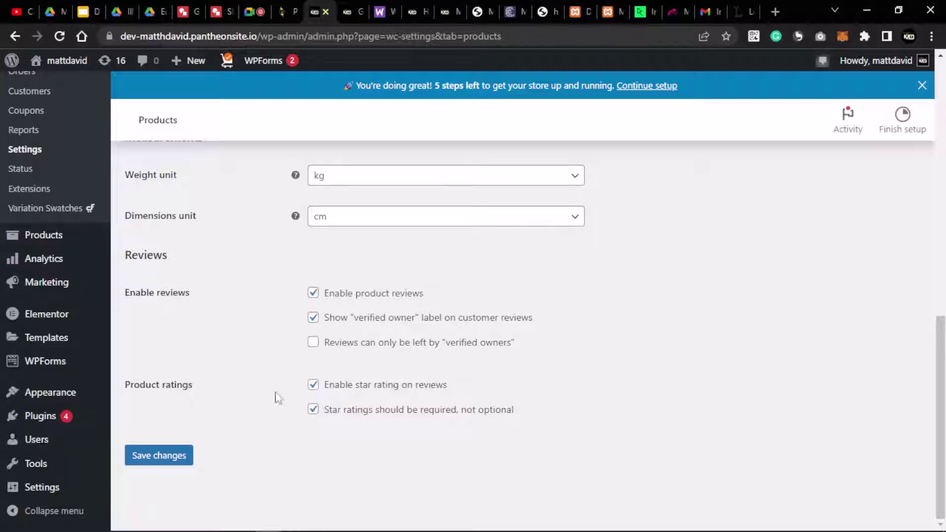
{"action": "scroll", "coordinate": [249, 352], "scroll_direction": "up", "scroll_amount": 15}
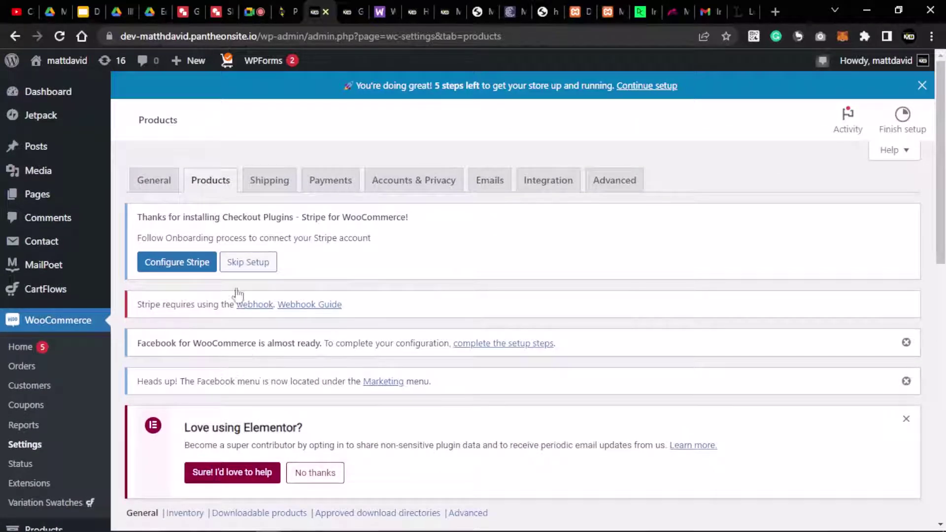
{"action": "left_click", "coordinate": [274, 181]}
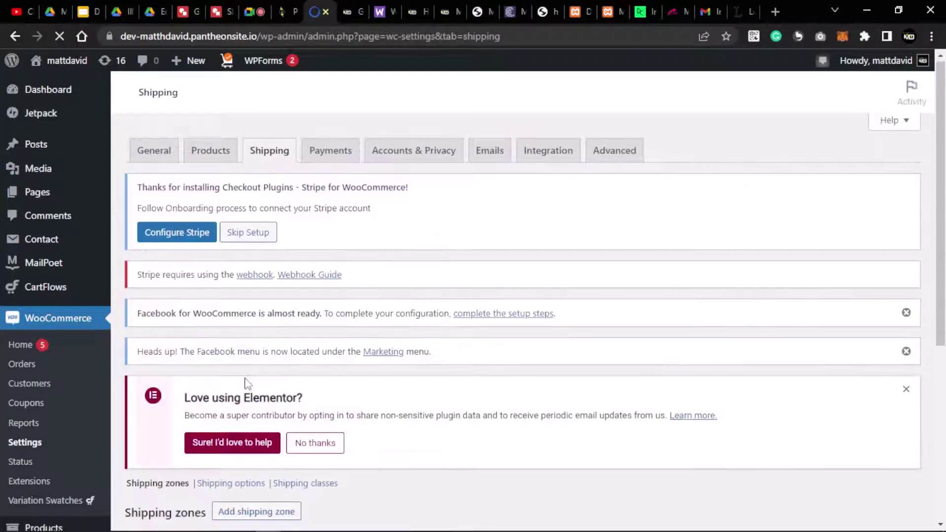
Edit the Nigeria row in the Shipping zones list
{"action": "scroll", "coordinate": [199, 364], "scroll_direction": "down", "scroll_amount": 5}
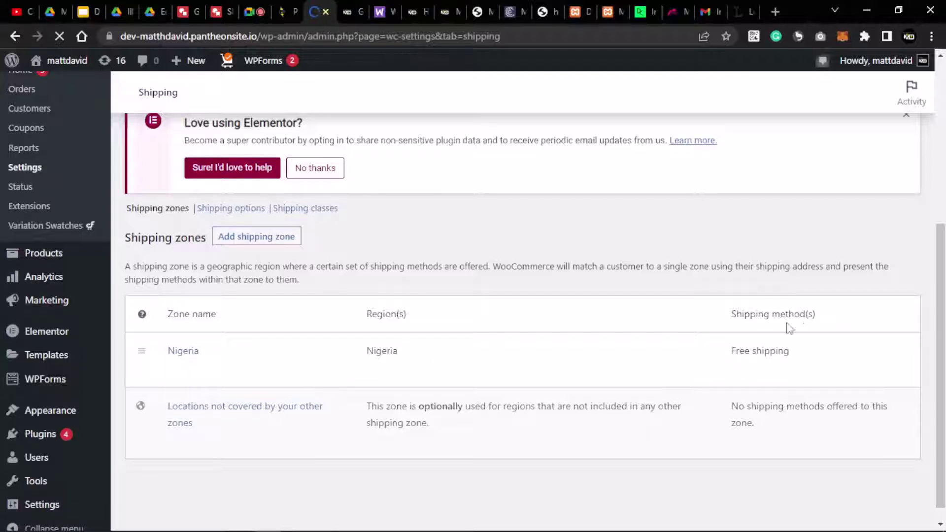
{"action": "left_click", "coordinate": [175, 371]}
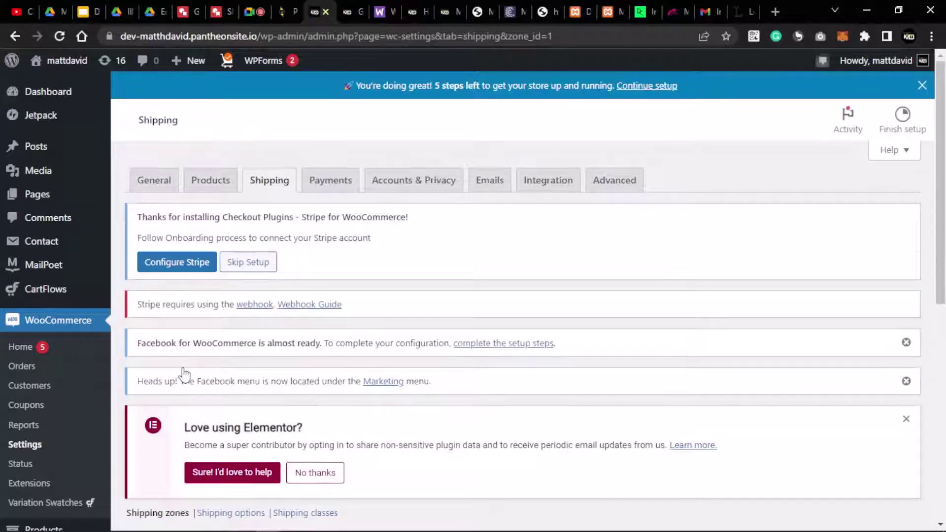
Check the Nigeria zone's name, Nigeria region and Free shipping method without changing them
{"action": "scroll", "coordinate": [268, 481], "scroll_direction": "down", "scroll_amount": 5}
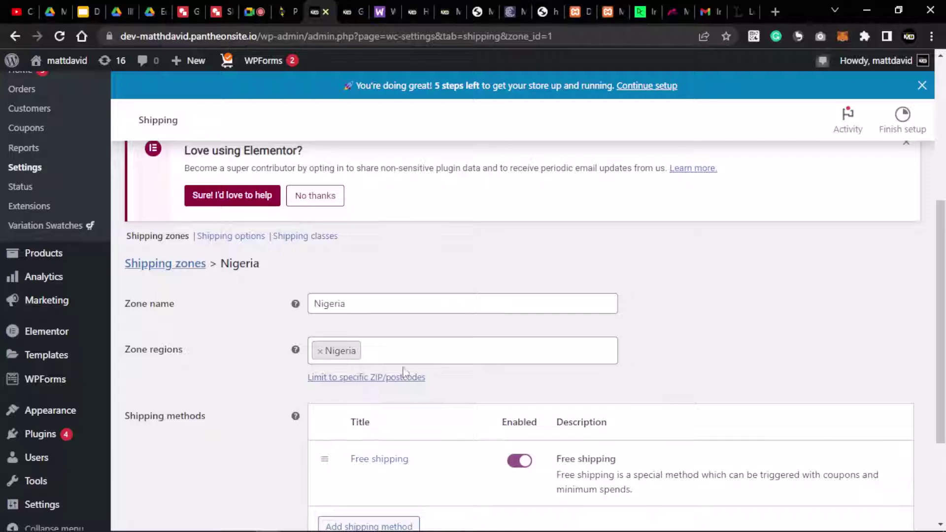
{"action": "left_click", "coordinate": [500, 357]}
{"action": "left_click", "coordinate": [278, 351]}
{"action": "left_click", "coordinate": [380, 304]}
{"action": "double_click", "coordinate": [339, 301]}
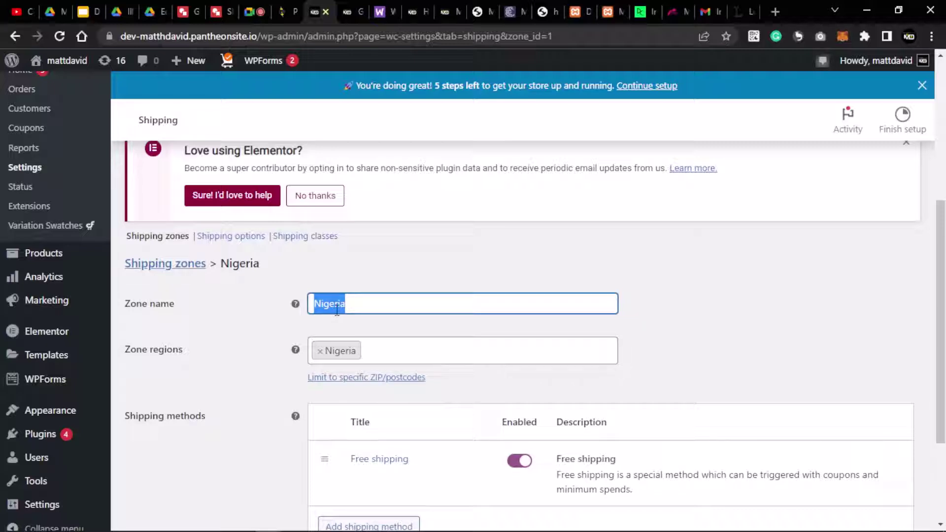
{"action": "scroll", "coordinate": [447, 414], "scroll_direction": "down", "scroll_amount": 3}
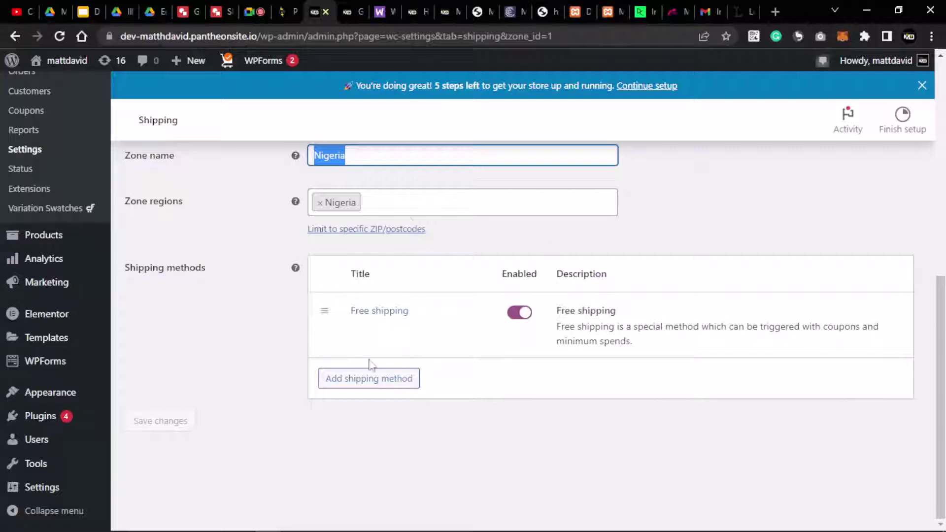
{"action": "scroll", "coordinate": [375, 246], "scroll_direction": "up", "scroll_amount": 4}
Toggle the Nigeria zone's Free shipping method to disabled
{"action": "scroll", "coordinate": [345, 381], "scroll_direction": "down", "scroll_amount": 4}
{"action": "left_click", "coordinate": [523, 313]}
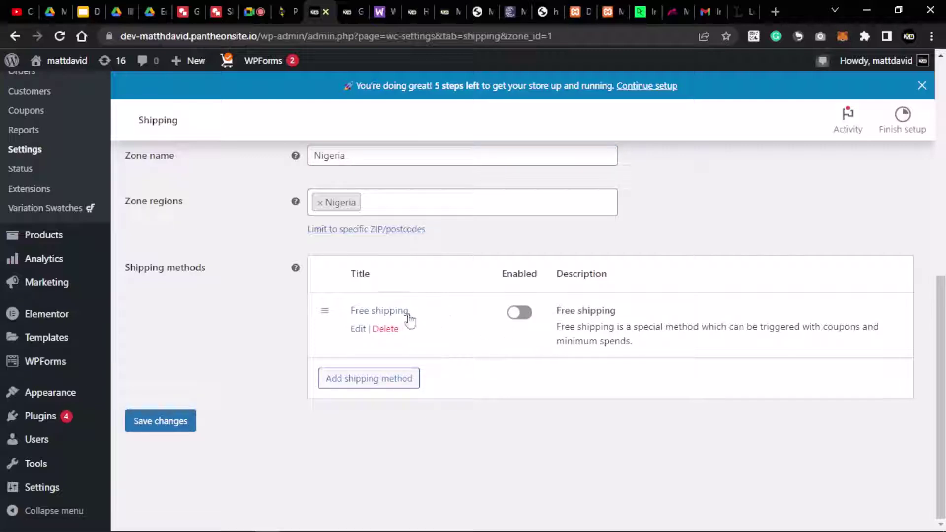
{"action": "scroll", "coordinate": [418, 318], "scroll_direction": "up", "scroll_amount": 3}
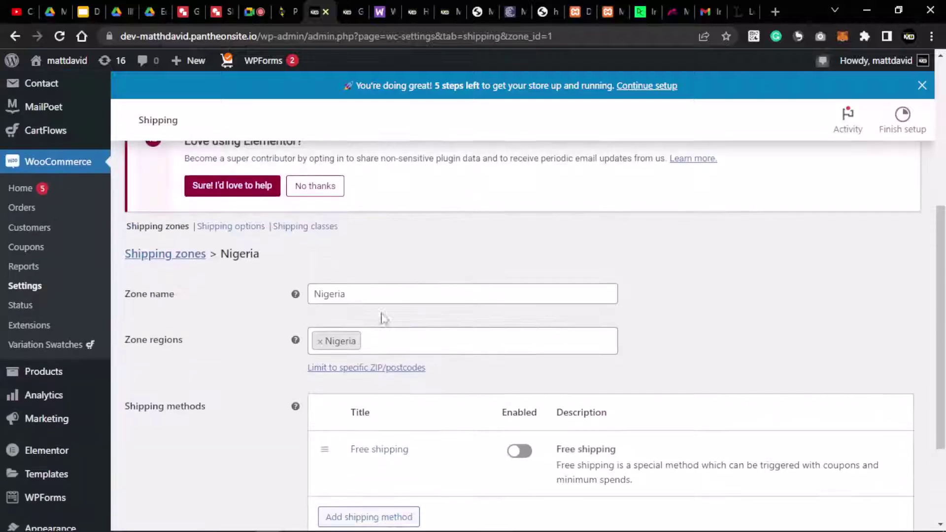
{"action": "double_click", "coordinate": [366, 298]}
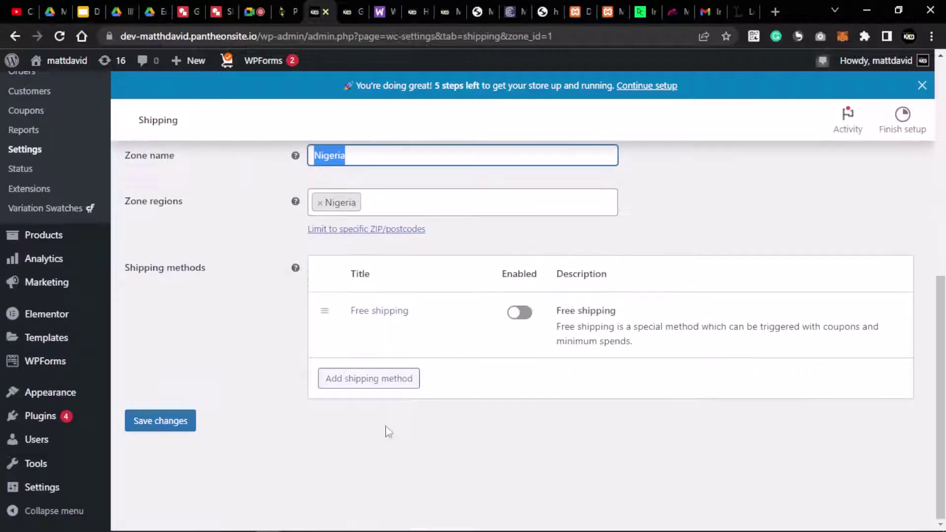
{"action": "scroll", "coordinate": [394, 434], "scroll_direction": "down", "scroll_amount": 3}
{"action": "left_click", "coordinate": [570, 383]}
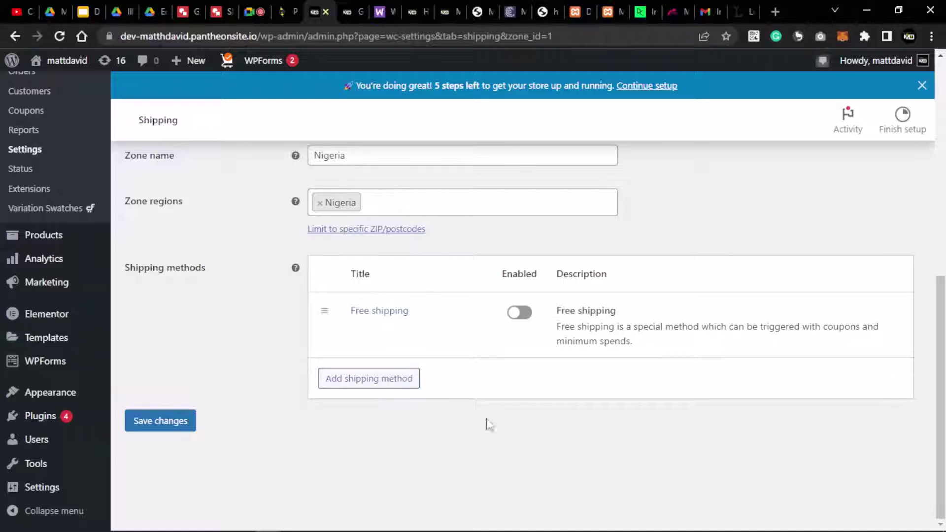
Add a Flat rate shipping method to the Nigeria zone
{"action": "left_click", "coordinate": [385, 384]}
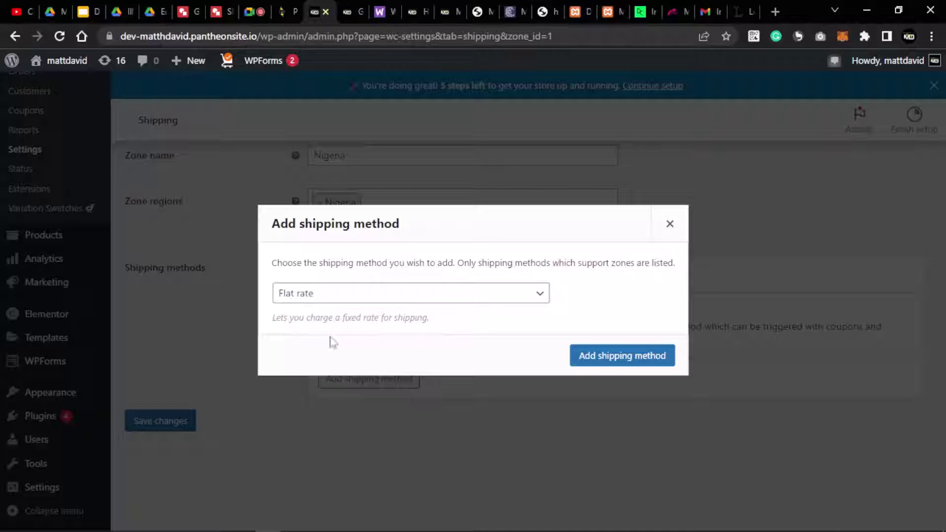
{"action": "left_click", "coordinate": [438, 297]}
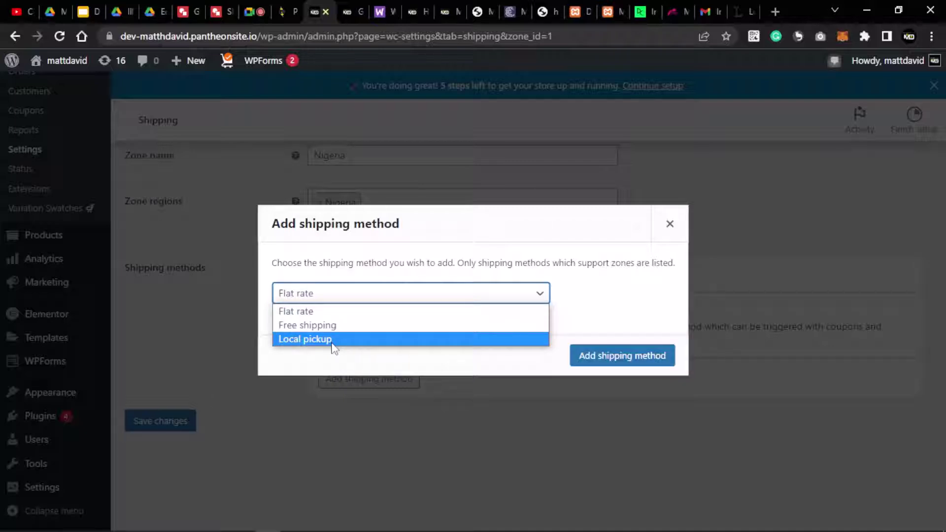
{"action": "left_click", "coordinate": [377, 367]}
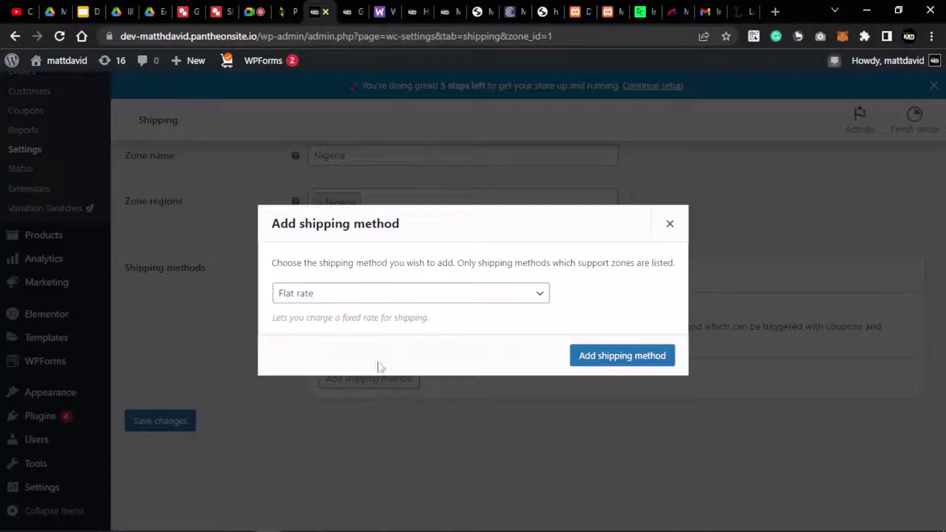
{"action": "left_click", "coordinate": [314, 297]}
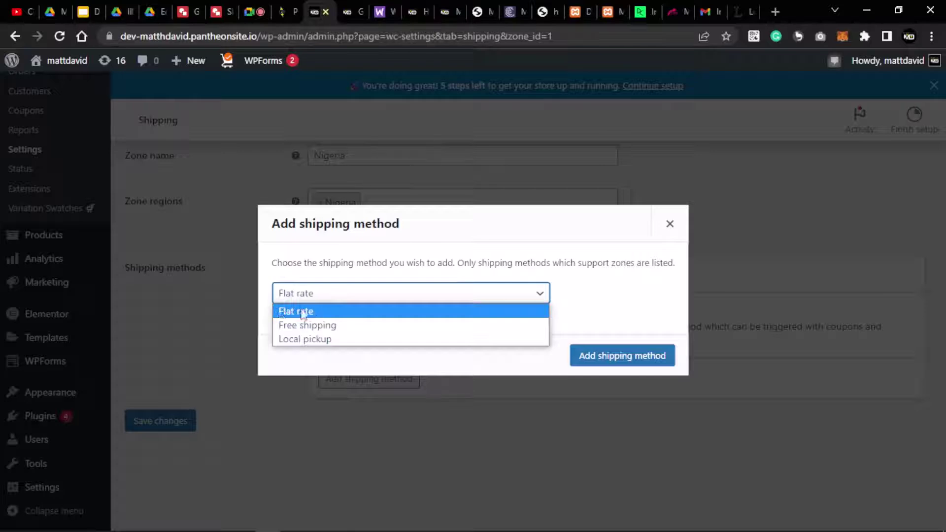
{"action": "left_click", "coordinate": [334, 300]}
{"action": "left_click", "coordinate": [614, 358]}
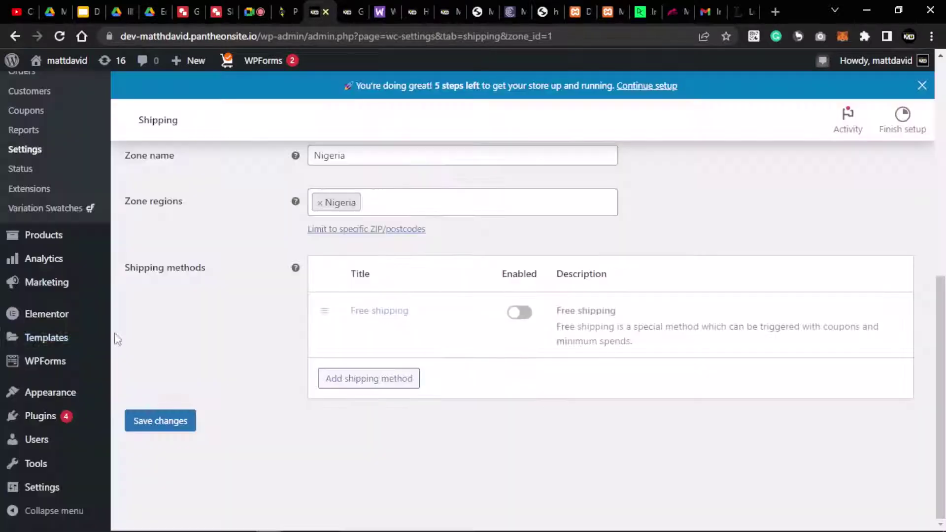
{"action": "mouse_move", "coordinate": [158, 340]}
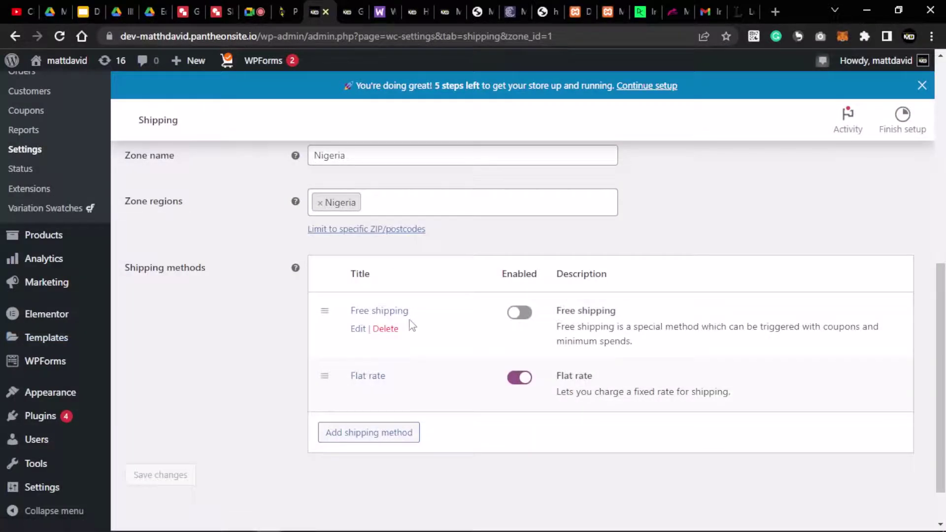
Set the Nigeria Flat rate tax status to None and cost to 1000, then save
{"action": "left_click", "coordinate": [358, 394]}
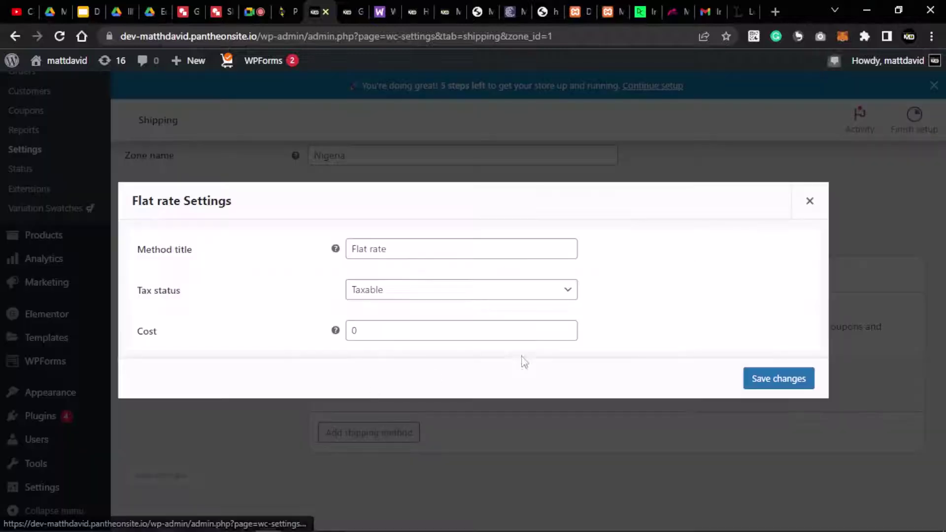
{"action": "double_click", "coordinate": [374, 329]}
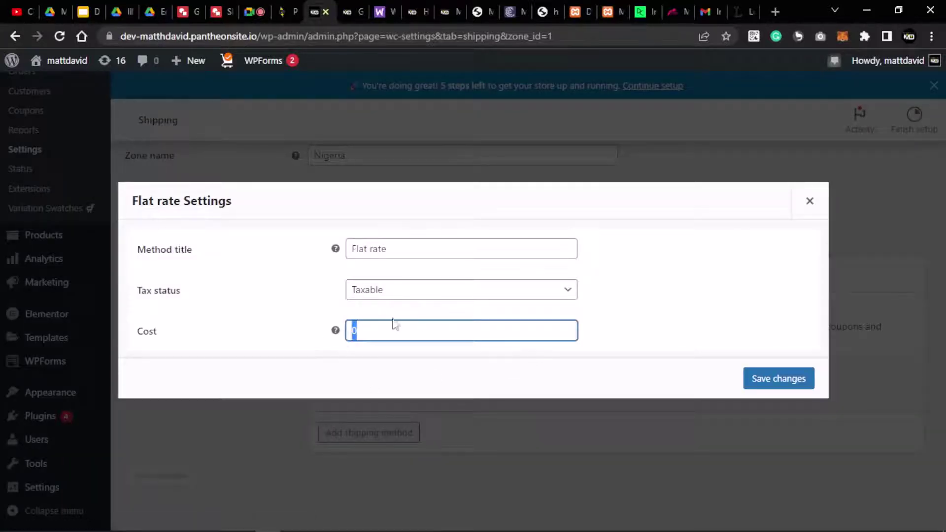
{"action": "left_click", "coordinate": [394, 291]}
{"action": "left_click", "coordinate": [385, 323]}
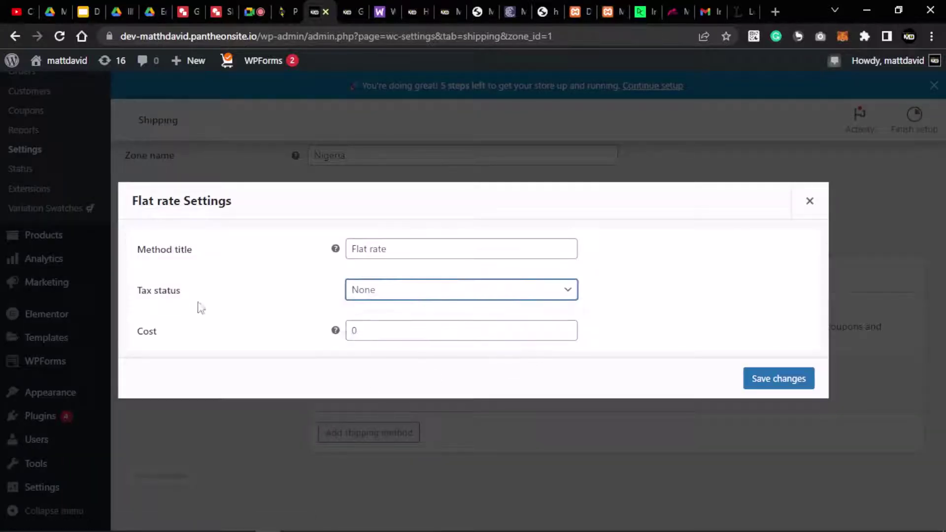
{"action": "left_click", "coordinate": [383, 293]}
{"action": "left_click", "coordinate": [384, 325]}
{"action": "double_click", "coordinate": [367, 328]}
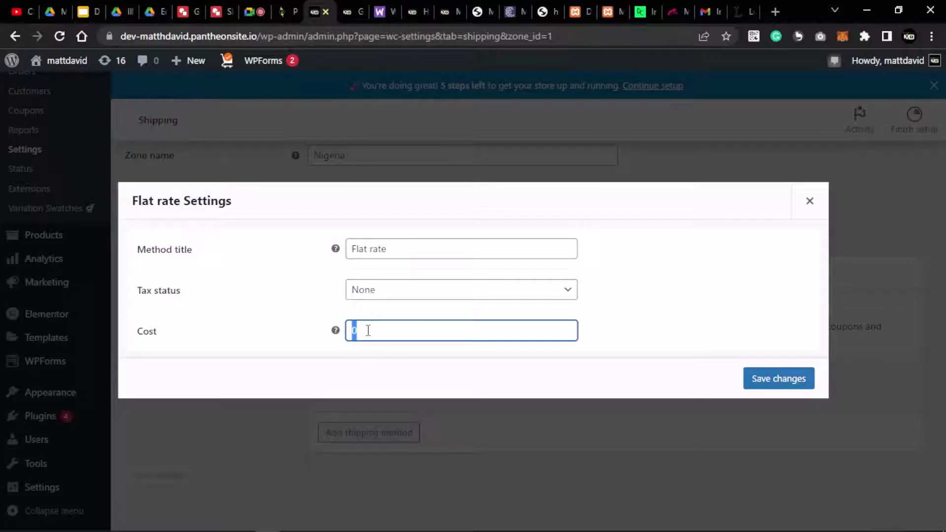
{"action": "double_click", "coordinate": [356, 334]}
{"action": "type", "text": "1000"}
{"action": "left_click", "coordinate": [773, 380]}
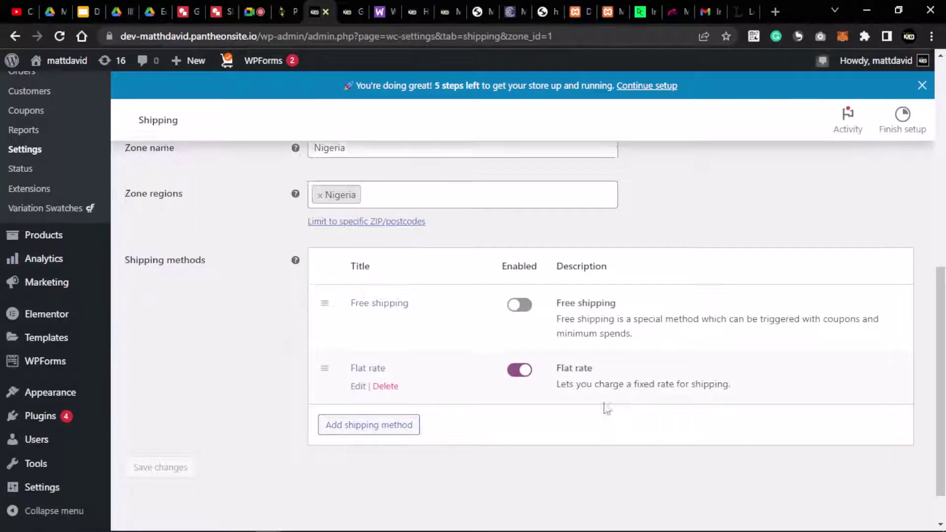
Review the saved Flat rate settings and return to the Shipping zones list
{"action": "scroll", "coordinate": [490, 374], "scroll_direction": "up", "scroll_amount": 5}
{"action": "scroll", "coordinate": [436, 367], "scroll_direction": "down", "scroll_amount": 3}
{"action": "scroll", "coordinate": [436, 367], "scroll_direction": "down", "scroll_amount": 3}
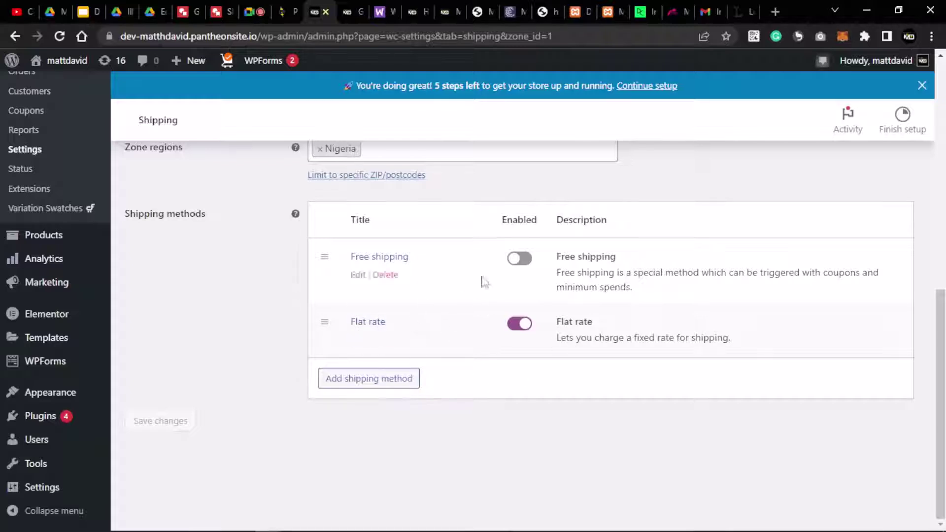
{"action": "scroll", "coordinate": [253, 298], "scroll_direction": "up", "scroll_amount": 5}
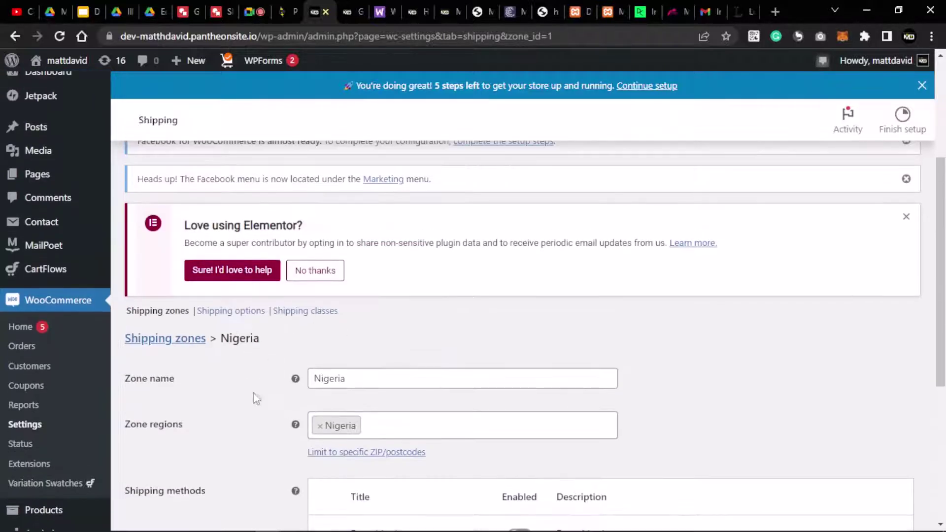
{"action": "scroll", "coordinate": [280, 360], "scroll_direction": "down", "scroll_amount": 4}
{"action": "scroll", "coordinate": [254, 352], "scroll_direction": "down", "scroll_amount": 1}
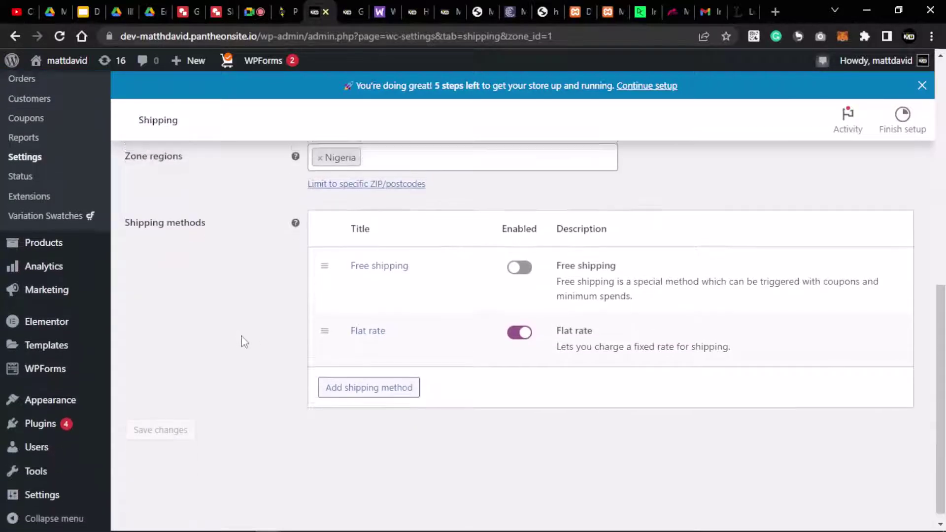
{"action": "scroll", "coordinate": [243, 340], "scroll_direction": "up", "scroll_amount": 5}
{"action": "scroll", "coordinate": [418, 340], "scroll_direction": "up", "scroll_amount": 4}
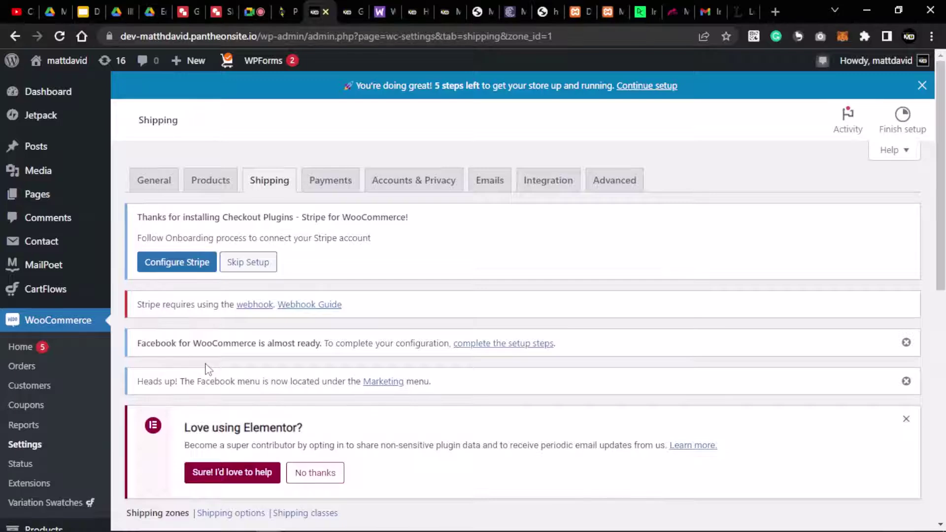
{"action": "scroll", "coordinate": [206, 369], "scroll_direction": "down", "scroll_amount": 5}
{"action": "scroll", "coordinate": [206, 369], "scroll_direction": "down", "scroll_amount": 4}
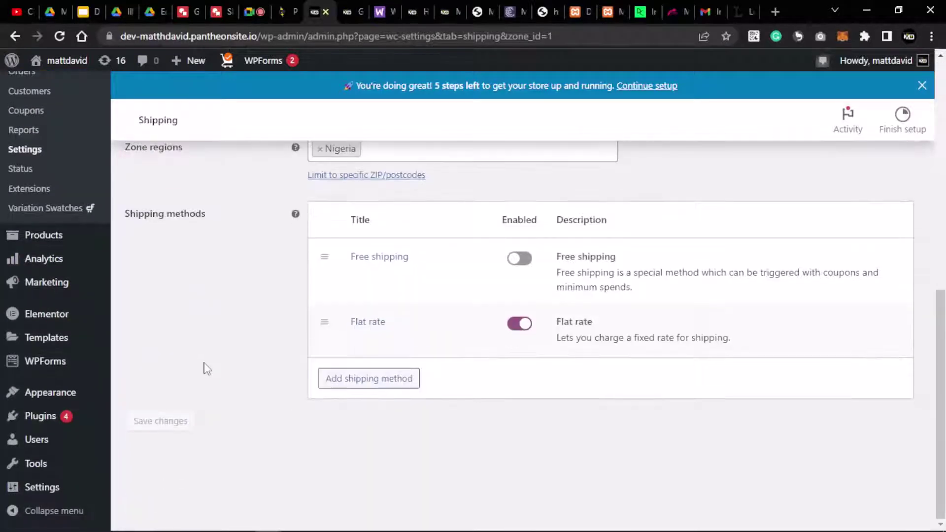
{"action": "scroll", "coordinate": [206, 367], "scroll_direction": "up", "scroll_amount": 4}
{"action": "left_click", "coordinate": [166, 272]}
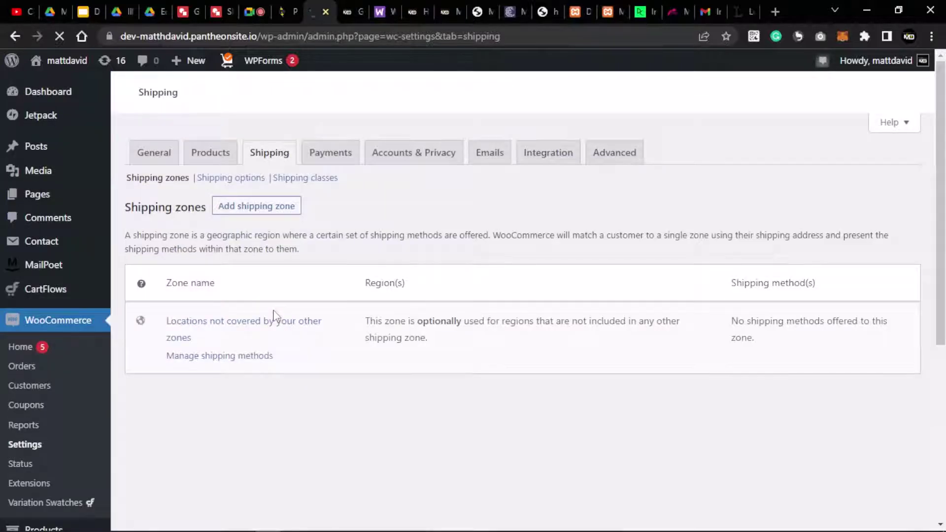
Dismiss the shipping zones tour tip and start a new shipping zone
{"action": "scroll", "coordinate": [295, 414], "scroll_direction": "down", "scroll_amount": 5}
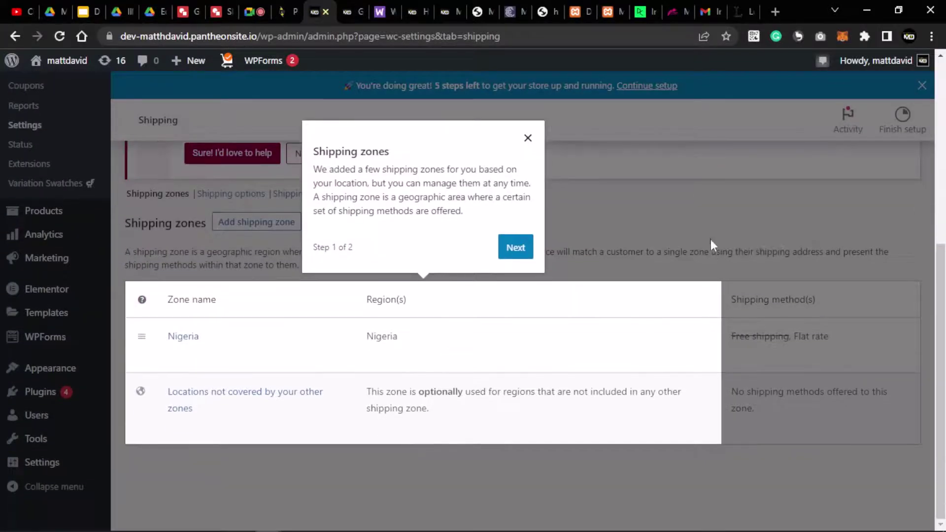
{"action": "left_click", "coordinate": [527, 138]}
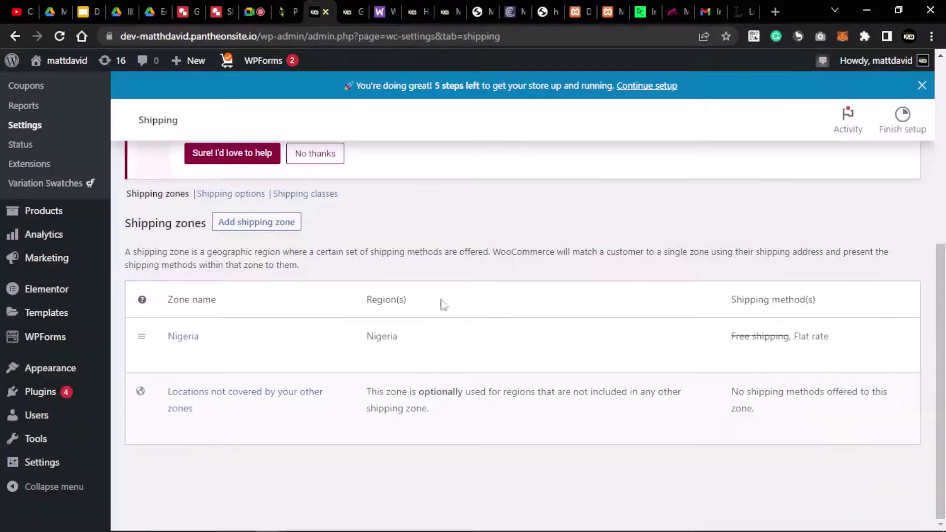
{"action": "left_click", "coordinate": [259, 222]}
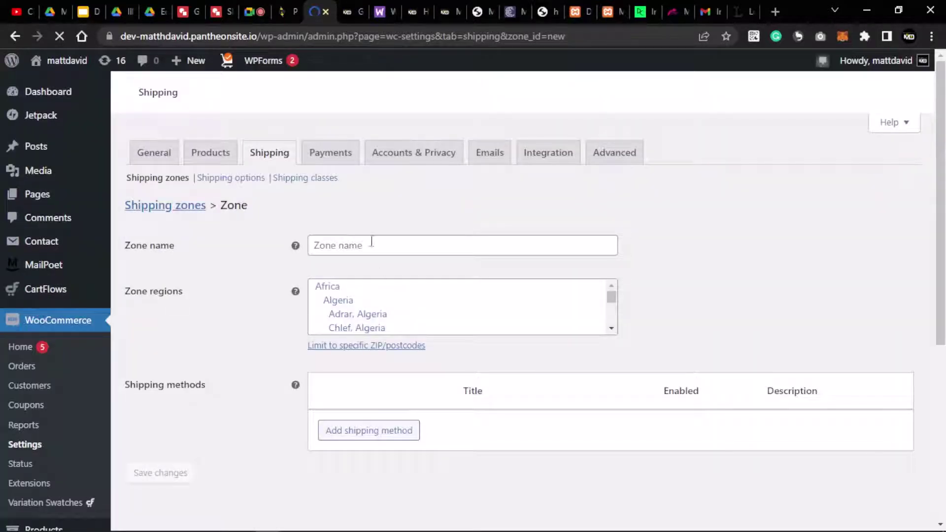
Name the new zone 'Lagos' and choose Lagos, Nigeria as its region
{"action": "left_click", "coordinate": [372, 245]}
{"action": "scroll", "coordinate": [370, 258], "scroll_direction": "down", "scroll_amount": 5}
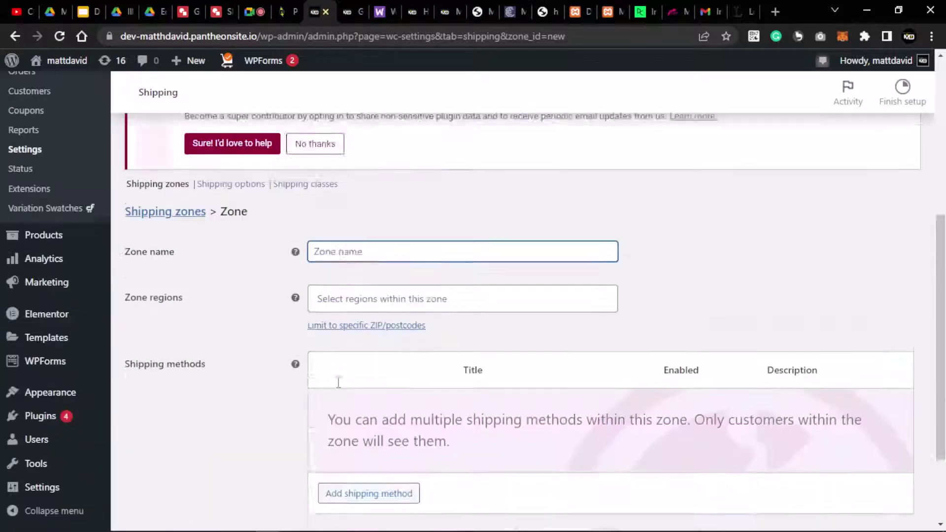
{"action": "left_click", "coordinate": [364, 231]}
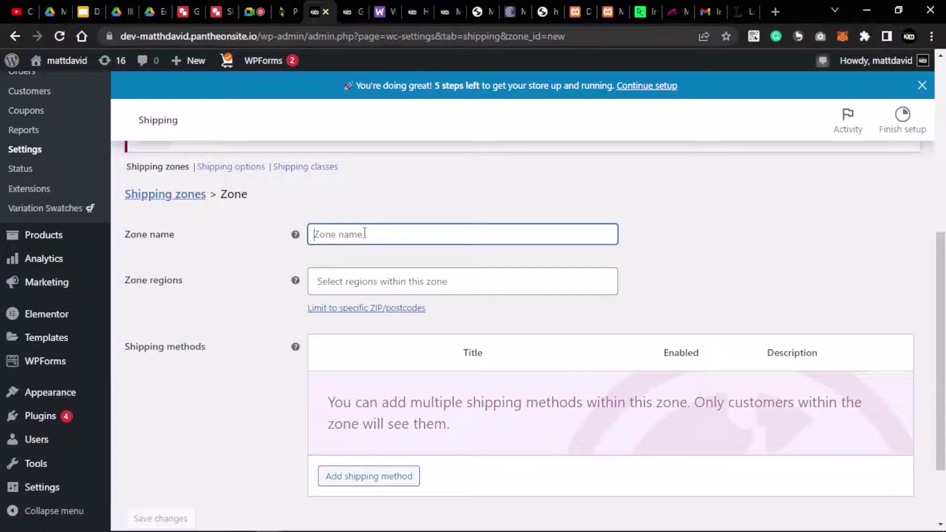
{"action": "type", "text": "Lagos"}
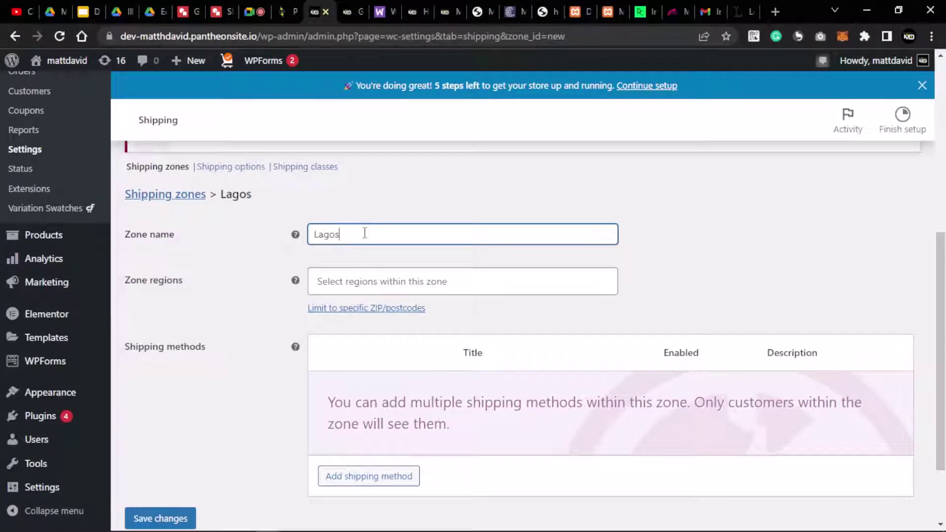
{"action": "left_click", "coordinate": [428, 277]}
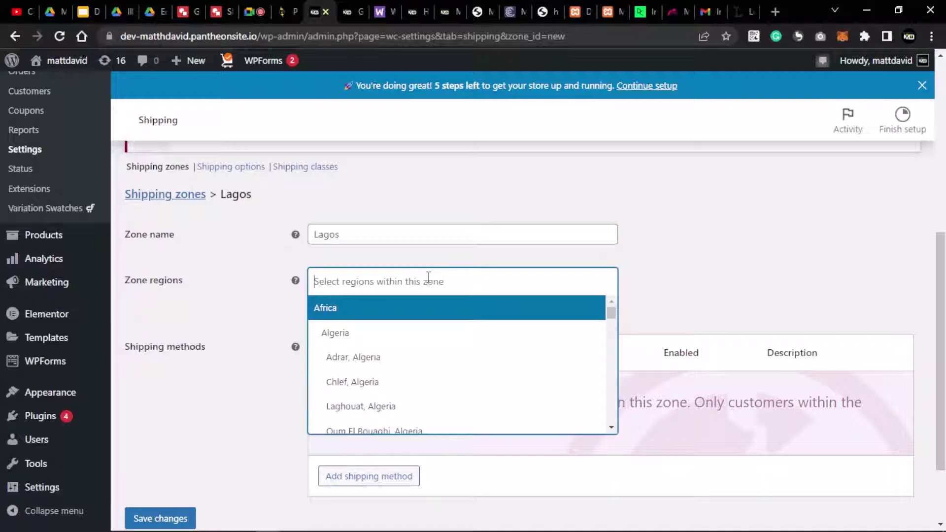
{"action": "type", "text": "Lagos"}
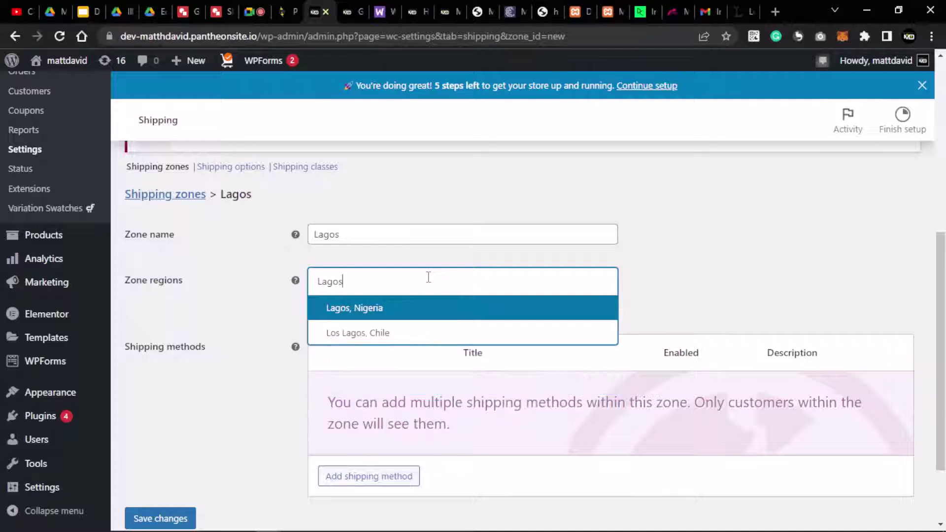
{"action": "left_click", "coordinate": [406, 307]}
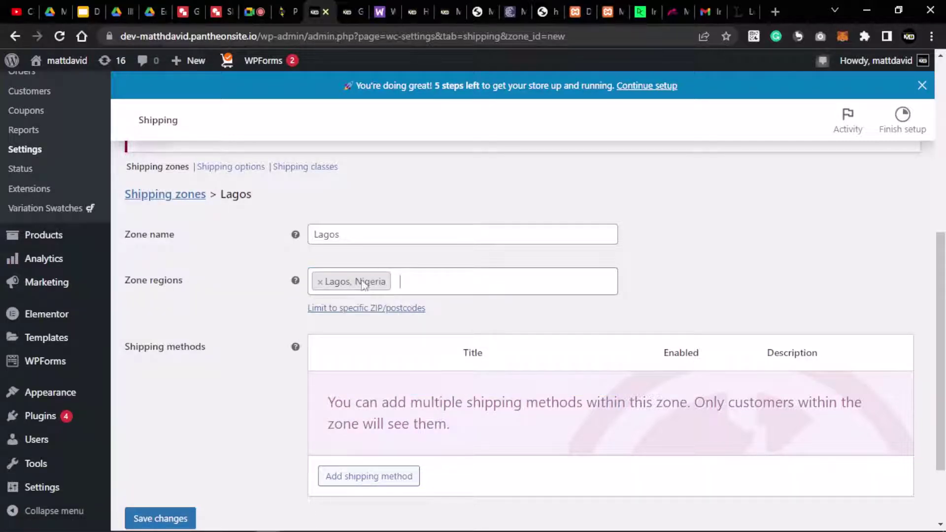
Add Flat rate as the Lagos zone's shipping method
{"action": "scroll", "coordinate": [341, 400], "scroll_direction": "down", "scroll_amount": 2}
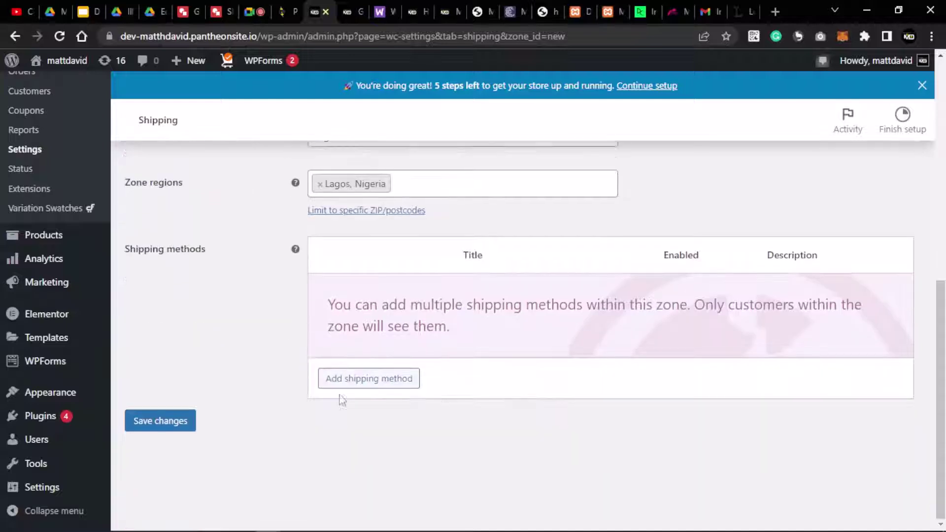
{"action": "left_click", "coordinate": [377, 381]}
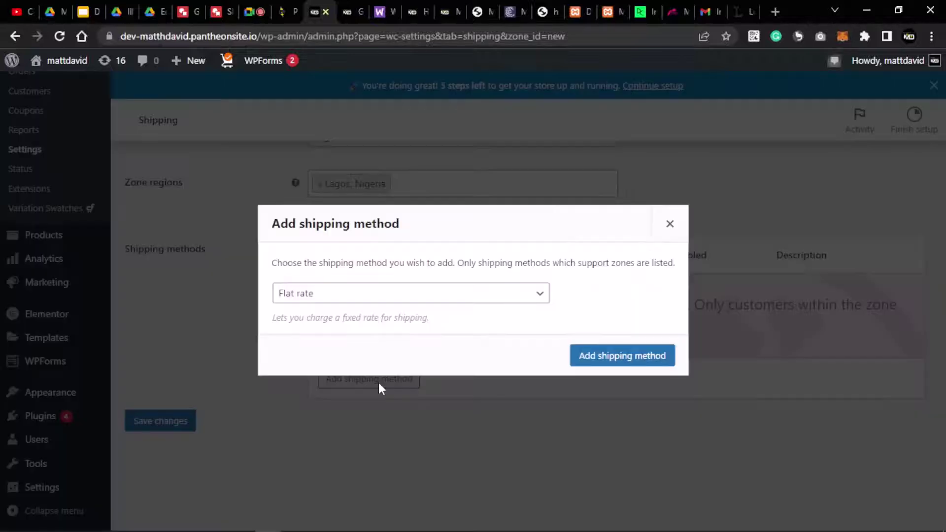
{"action": "left_click", "coordinate": [342, 296]}
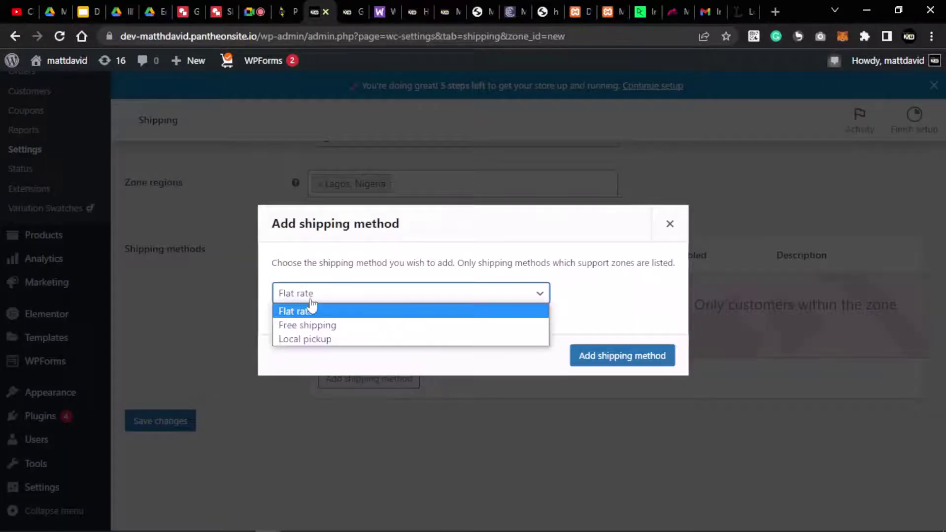
{"action": "left_click", "coordinate": [286, 314]}
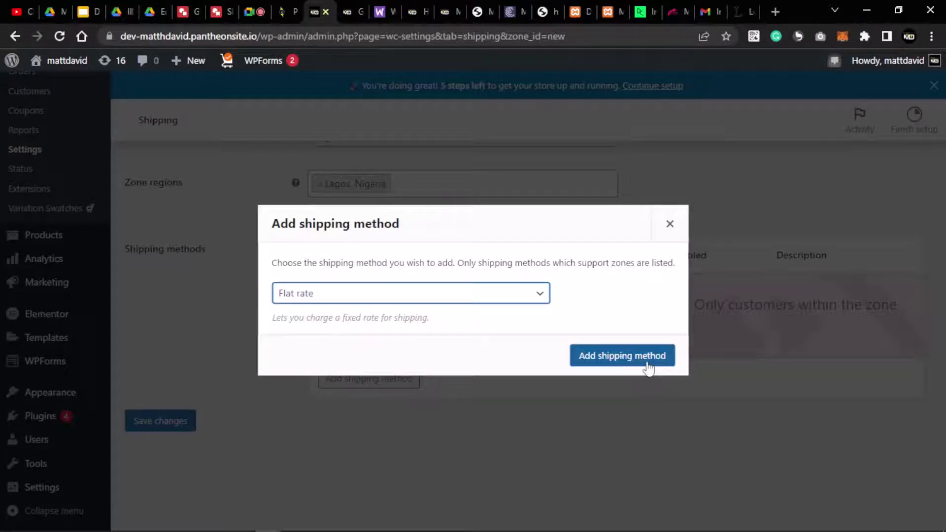
{"action": "left_click", "coordinate": [621, 356]}
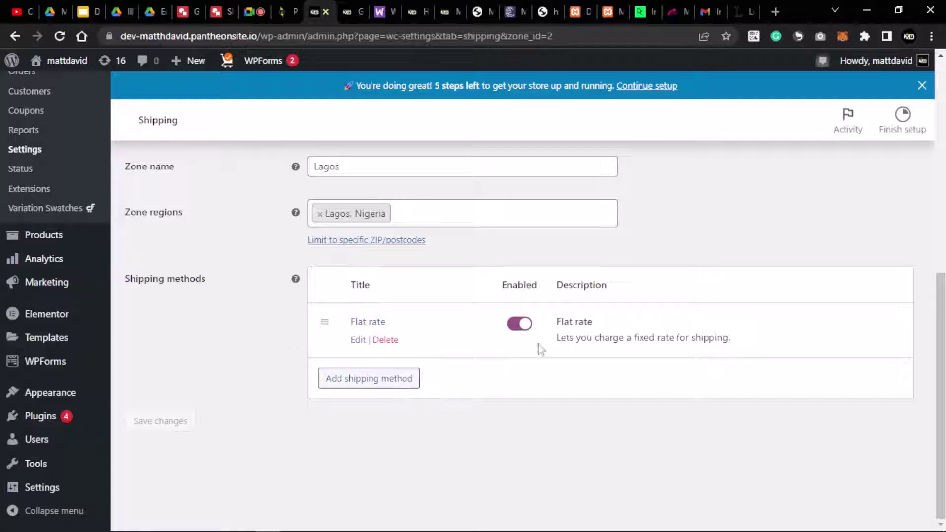
{"action": "left_click", "coordinate": [359, 341]}
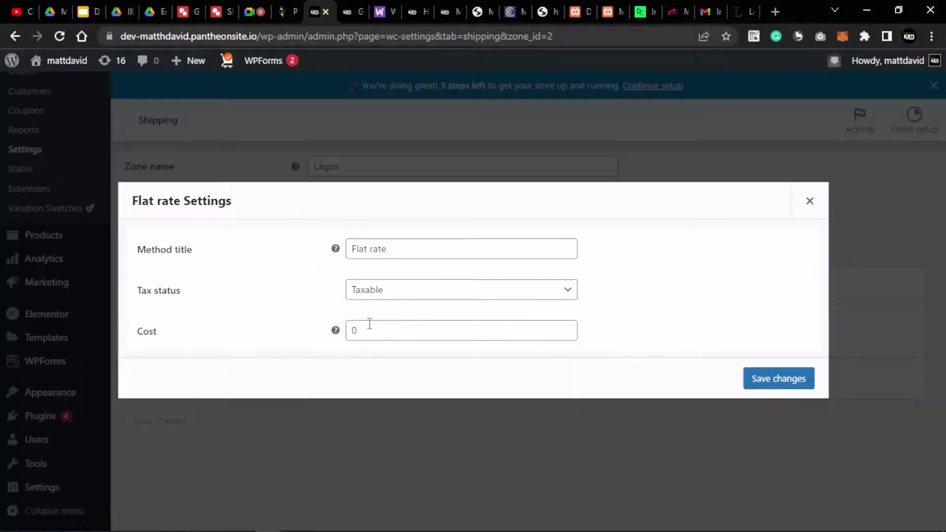
{"action": "left_click", "coordinate": [370, 324]}
{"action": "key", "text": "BackSpace"}
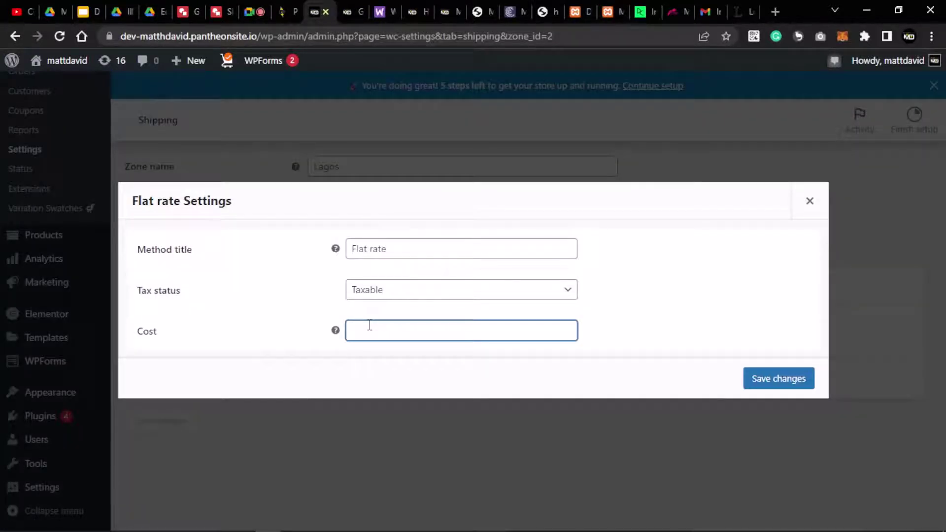
{"action": "type", "text": "1500"}
{"action": "left_click", "coordinate": [390, 291]}
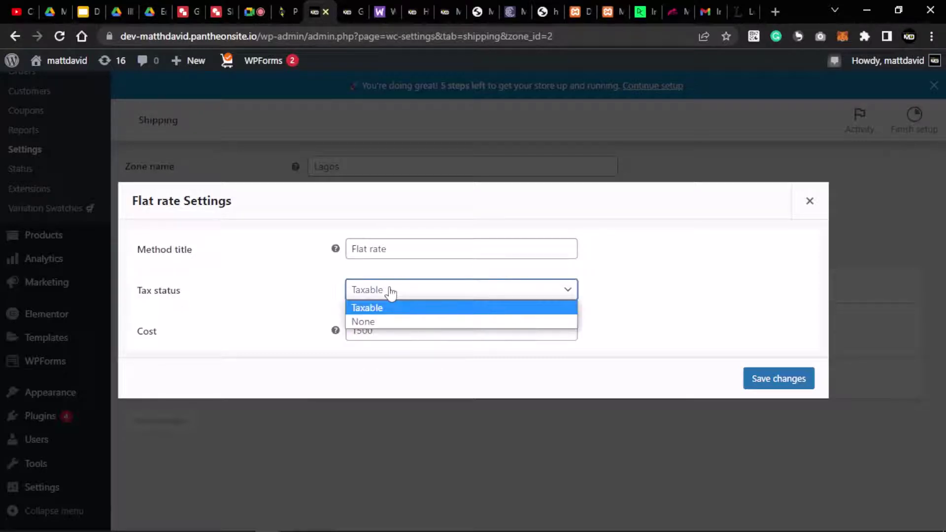
{"action": "left_click", "coordinate": [380, 322]}
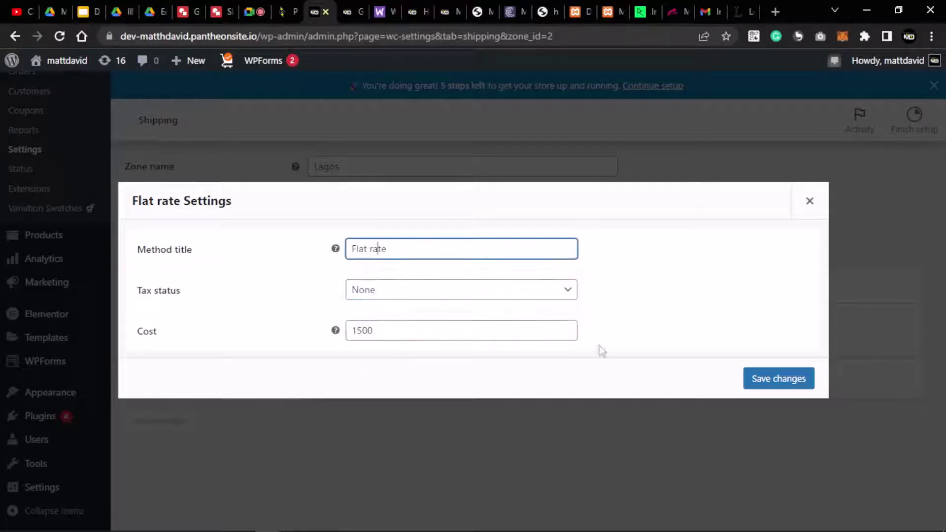
{"action": "left_click", "coordinate": [762, 385]}
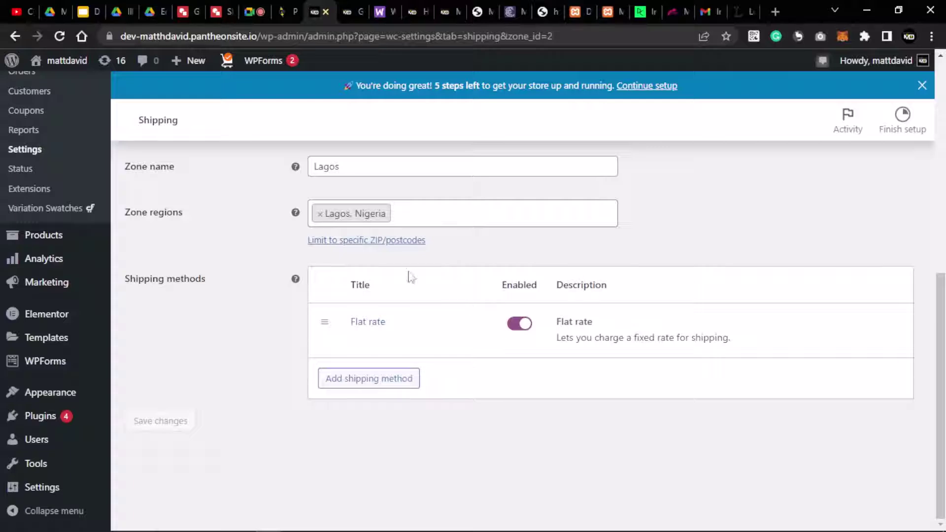
{"action": "scroll", "coordinate": [268, 338], "scroll_direction": "up", "scroll_amount": 7}
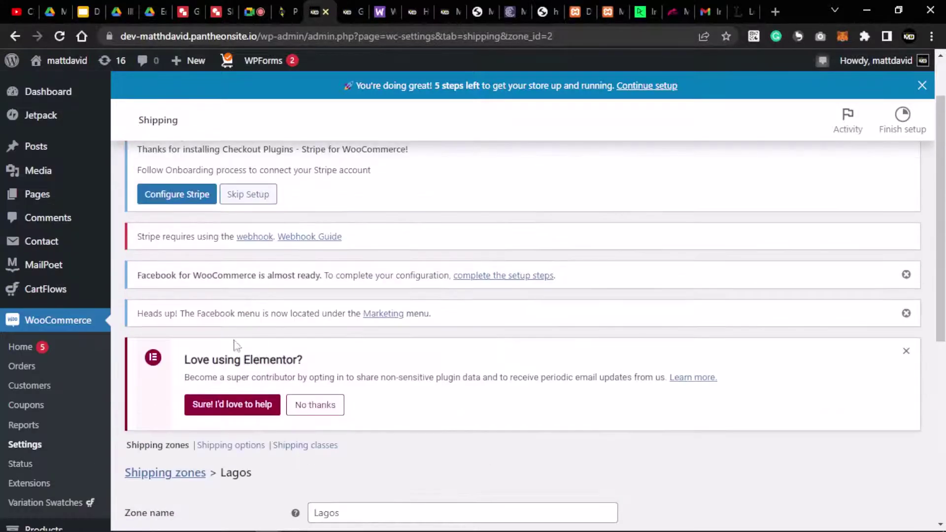
{"action": "scroll", "coordinate": [210, 321], "scroll_direction": "up", "scroll_amount": 2}
{"action": "scroll", "coordinate": [225, 370], "scroll_direction": "down", "scroll_amount": 8}
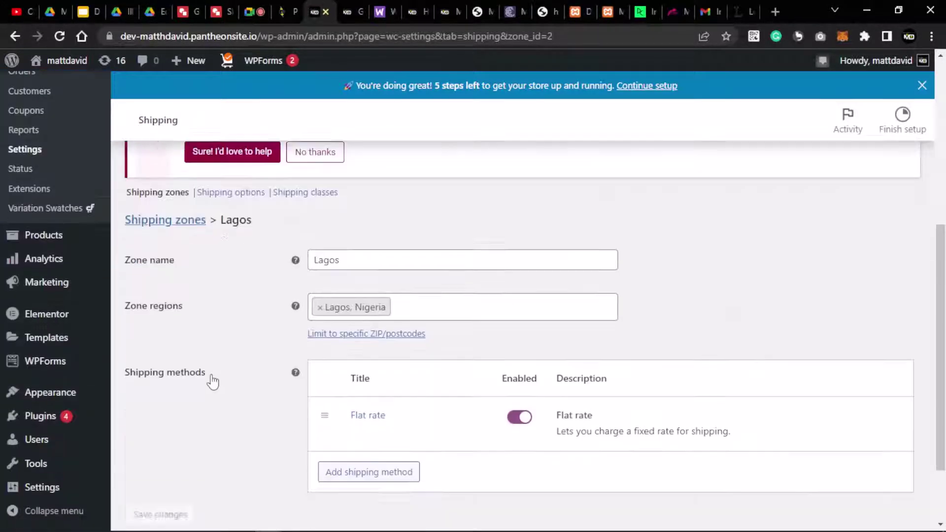
{"action": "scroll", "coordinate": [204, 365], "scroll_direction": "up", "scroll_amount": 1}
{"action": "scroll", "coordinate": [204, 365], "scroll_direction": "up", "scroll_amount": 3}
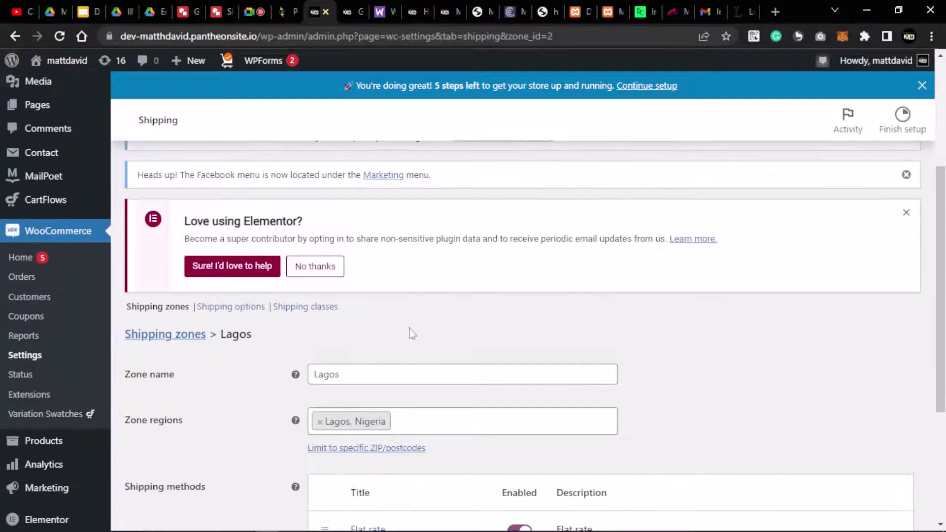
Return to the zones list, confirm Nigeria and Lagos use Flat rate, and open Shipping options
{"action": "left_click", "coordinate": [162, 334]}
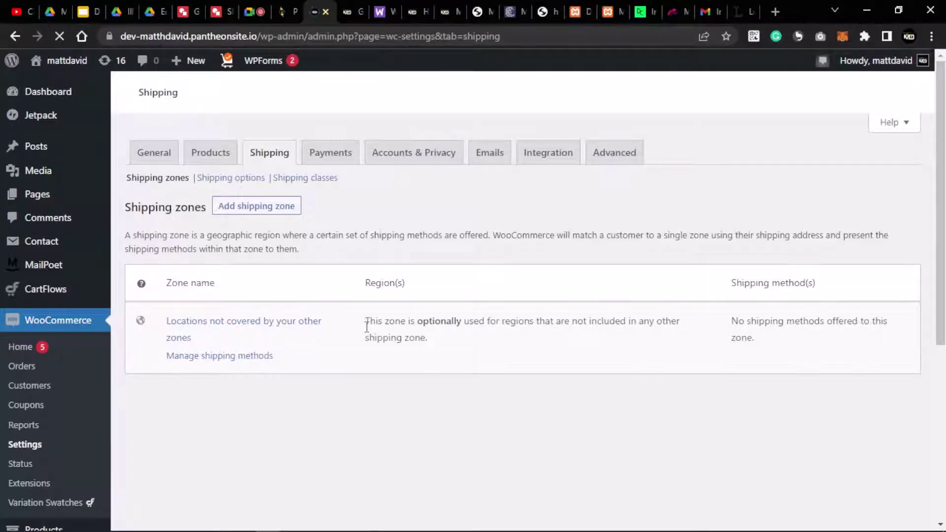
{"action": "scroll", "coordinate": [379, 340], "scroll_direction": "down", "scroll_amount": 5}
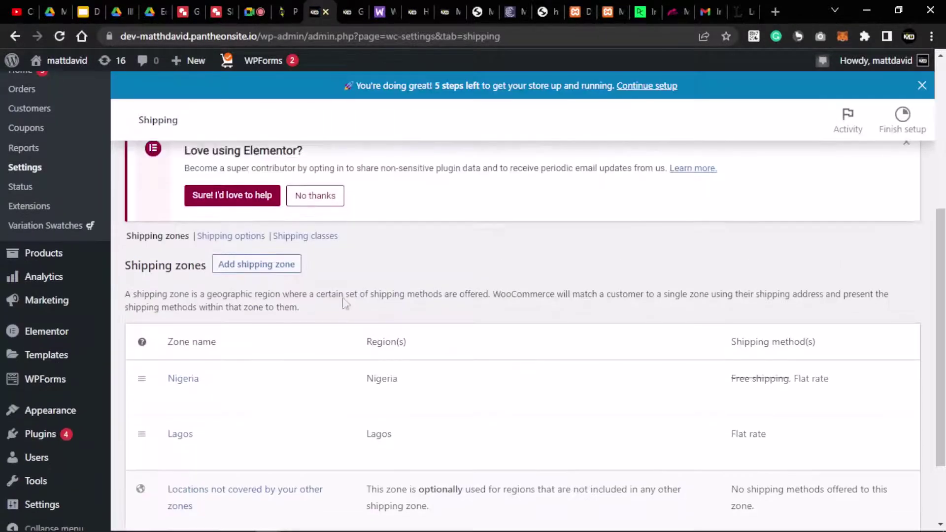
{"action": "scroll", "coordinate": [346, 304], "scroll_direction": "down", "scroll_amount": 2}
{"action": "scroll", "coordinate": [261, 313], "scroll_direction": "up", "scroll_amount": 4}
{"action": "scroll", "coordinate": [284, 372], "scroll_direction": "down", "scroll_amount": 2}
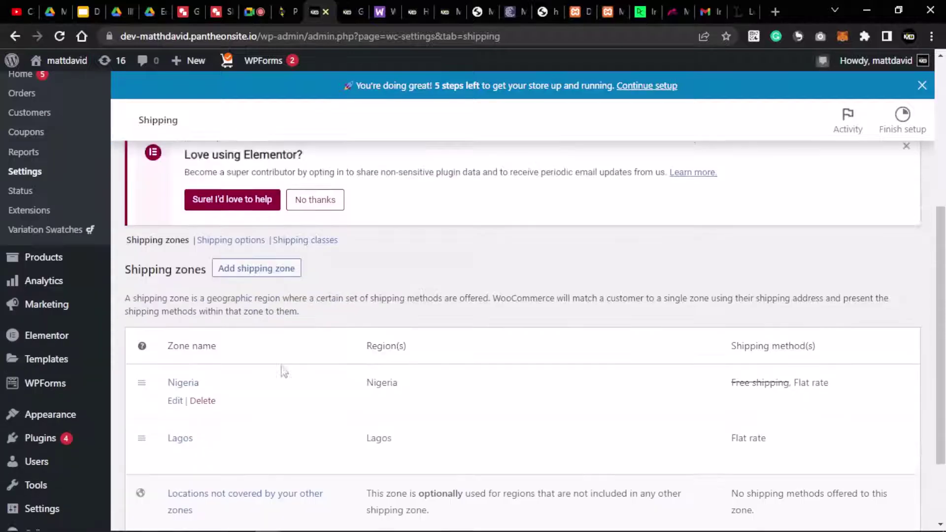
{"action": "scroll", "coordinate": [284, 372], "scroll_direction": "down", "scroll_amount": 1}
{"action": "left_click", "coordinate": [230, 207]}
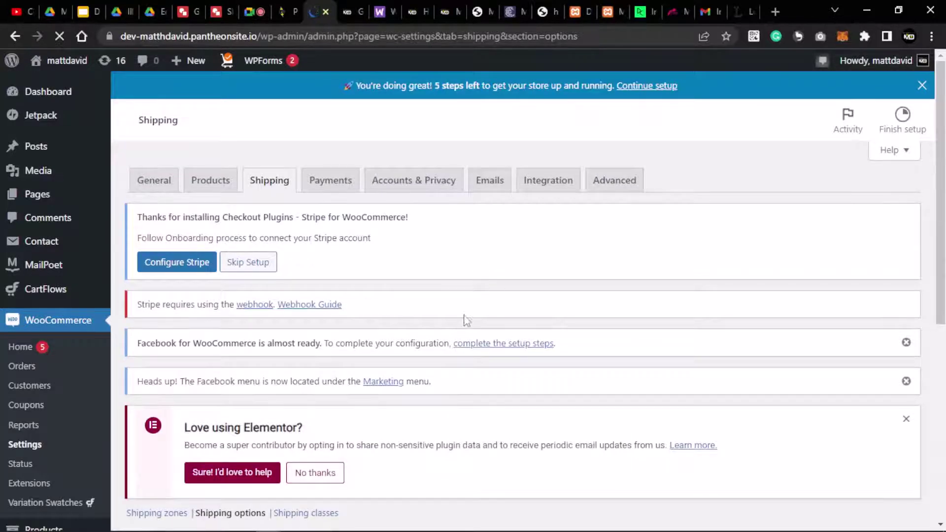
Look over the Shipping options settings, then go to the Shipping classes page, which has no classes yet
{"action": "scroll", "coordinate": [463, 318], "scroll_direction": "down", "scroll_amount": 5}
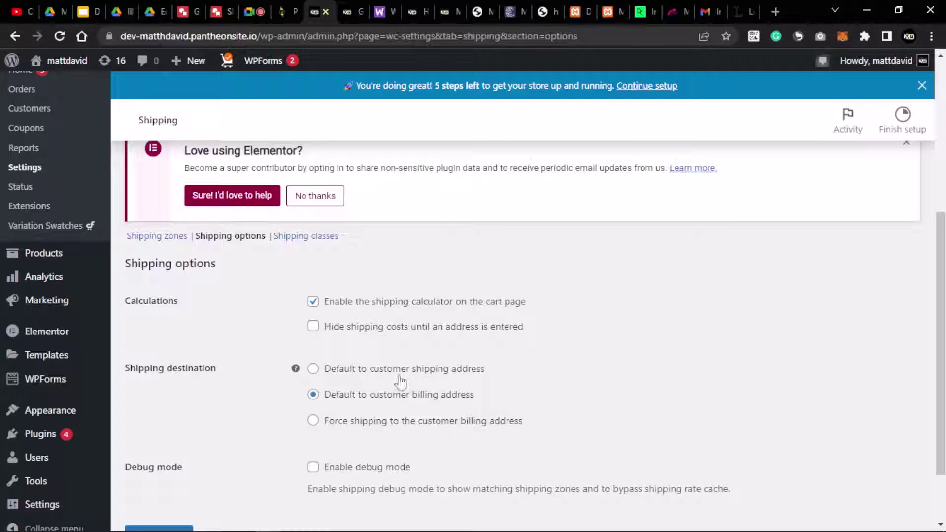
{"action": "scroll", "coordinate": [534, 391], "scroll_direction": "down", "scroll_amount": 2}
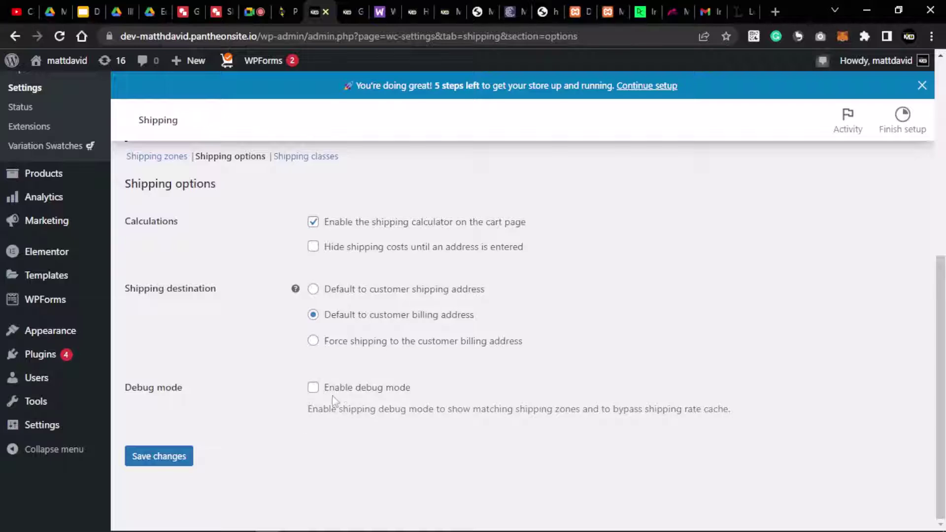
{"action": "scroll", "coordinate": [335, 384], "scroll_direction": "up", "scroll_amount": 3}
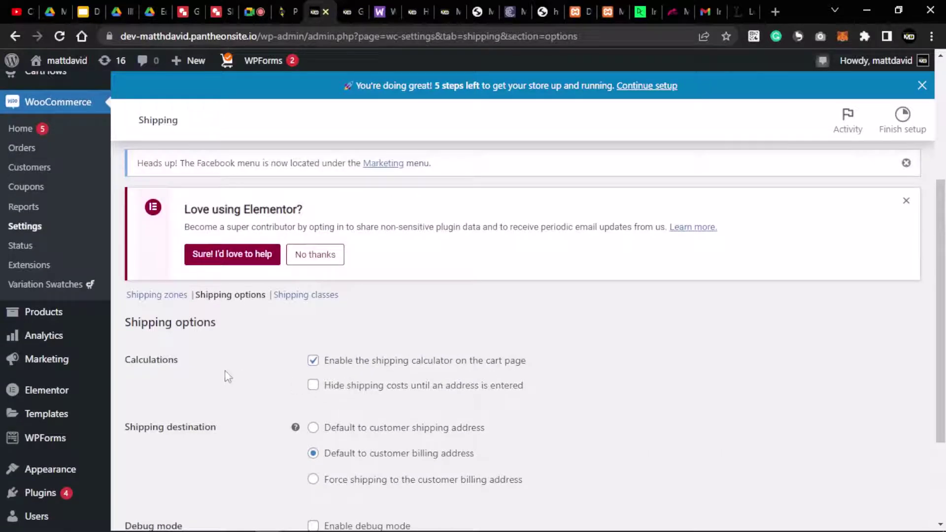
{"action": "scroll", "coordinate": [256, 377], "scroll_direction": "up", "scroll_amount": 2}
{"action": "left_click", "coordinate": [298, 367]}
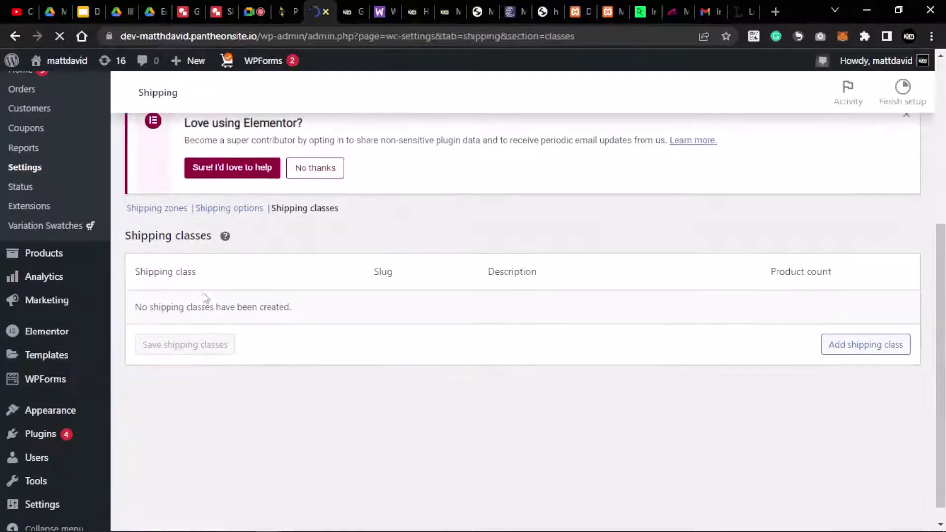
{"action": "mouse_move", "coordinate": [226, 267]}
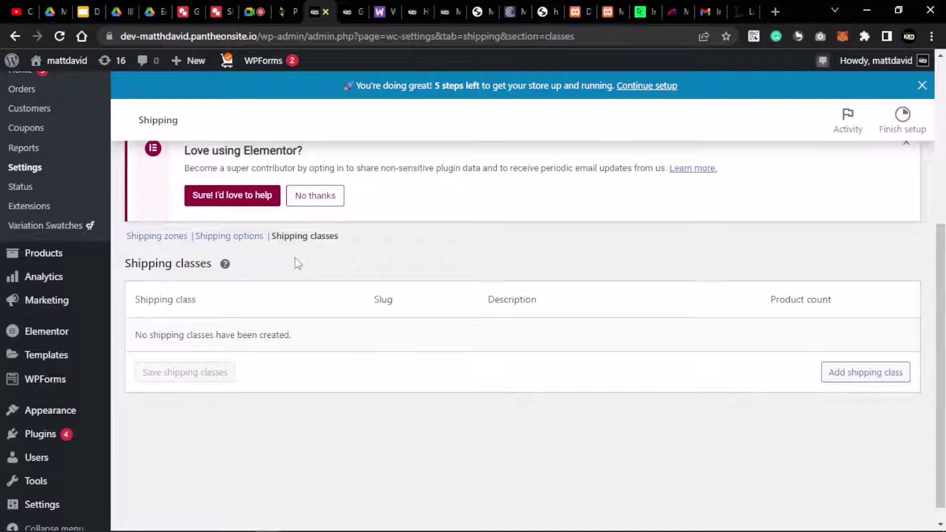
Add a shipping class named Groceries-Shipping with slug groceries-shipping and save it
{"action": "left_click", "coordinate": [848, 377]}
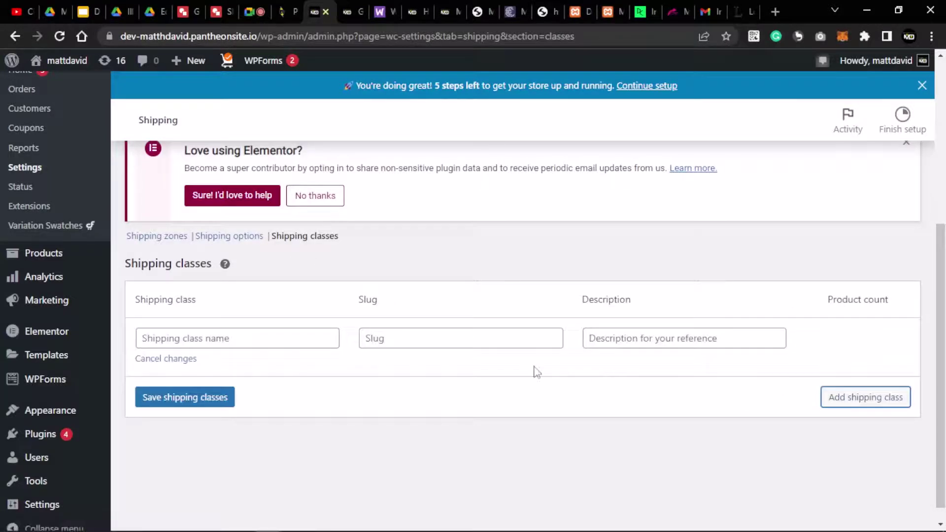
{"action": "left_click", "coordinate": [269, 335]}
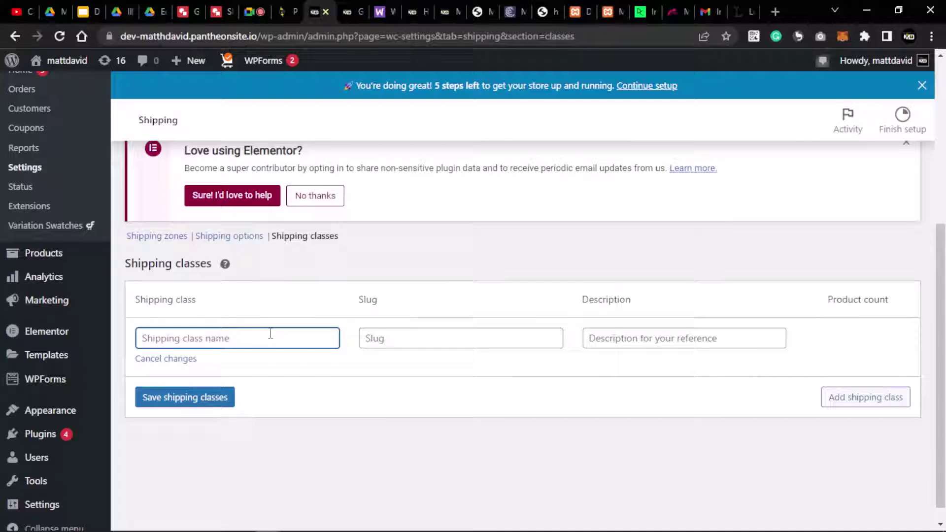
{"action": "type", "text": "Groceries"}
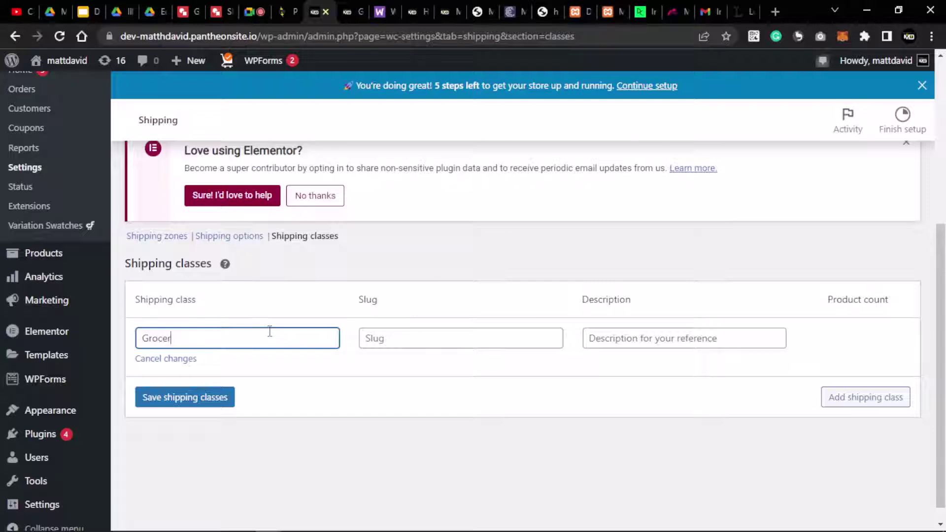
{"action": "left_click", "coordinate": [391, 340]}
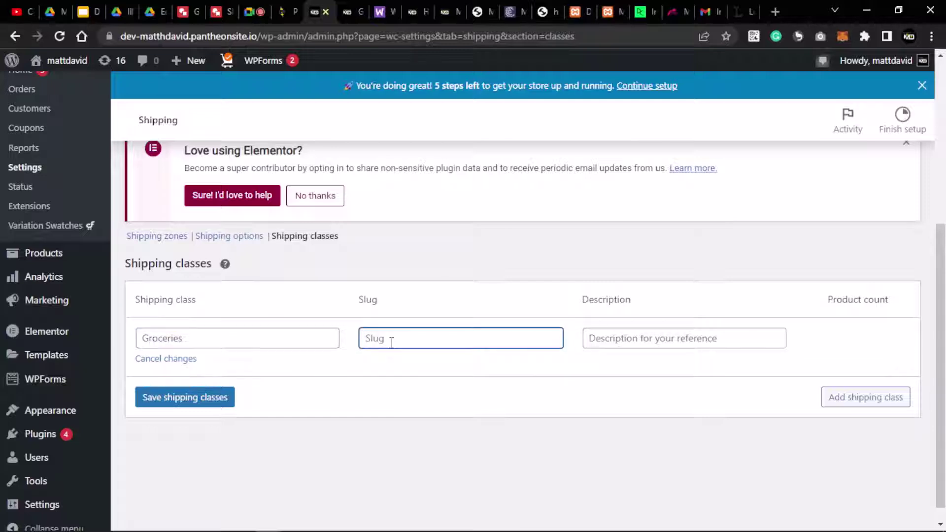
{"action": "left_click", "coordinate": [262, 333]}
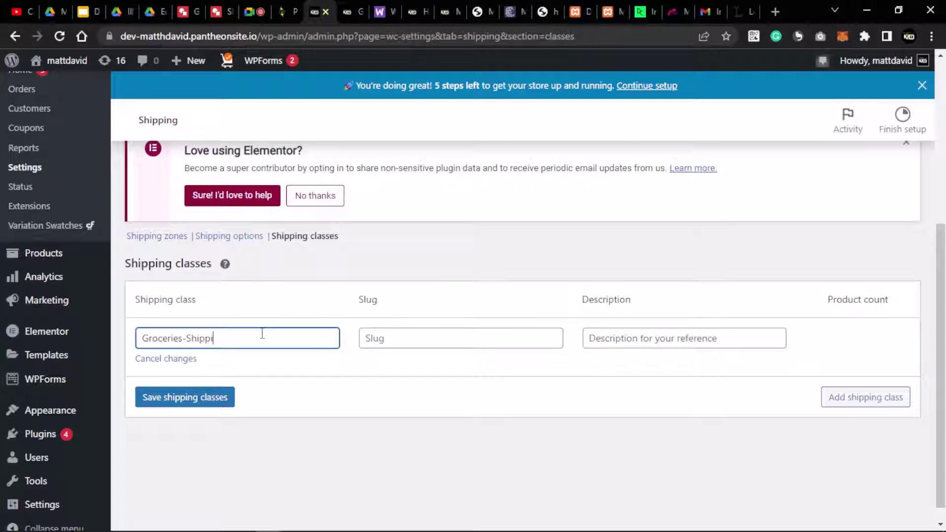
{"action": "left_click", "coordinate": [416, 340]}
{"action": "type", "text": "groceries-shipping"}
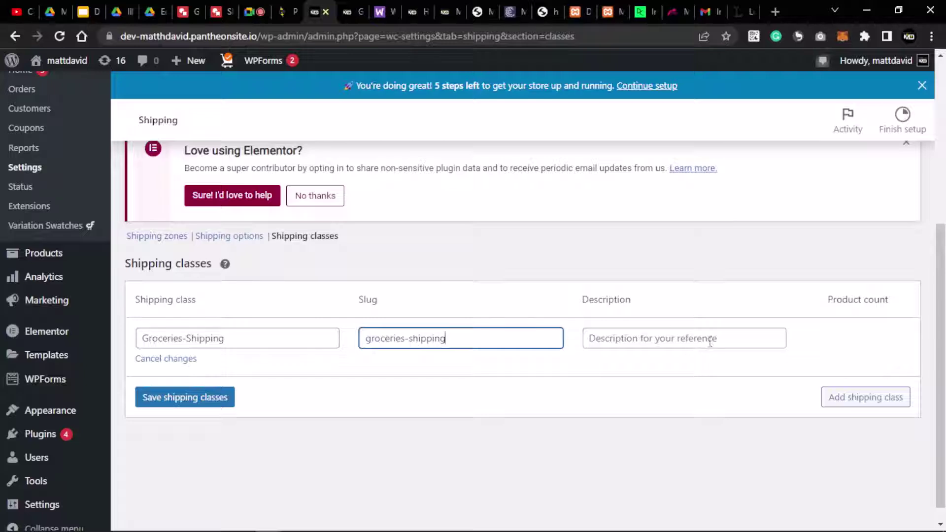
{"action": "left_click", "coordinate": [709, 341]}
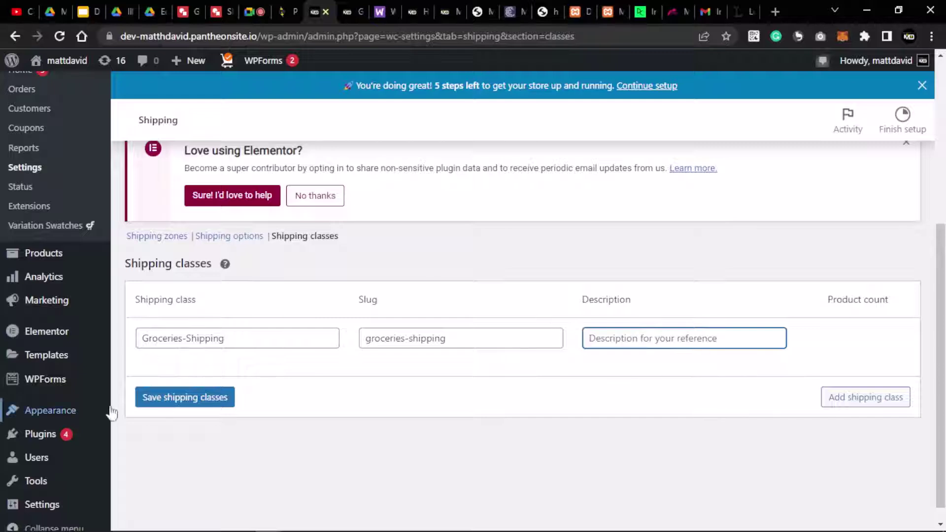
{"action": "left_click", "coordinate": [158, 400]}
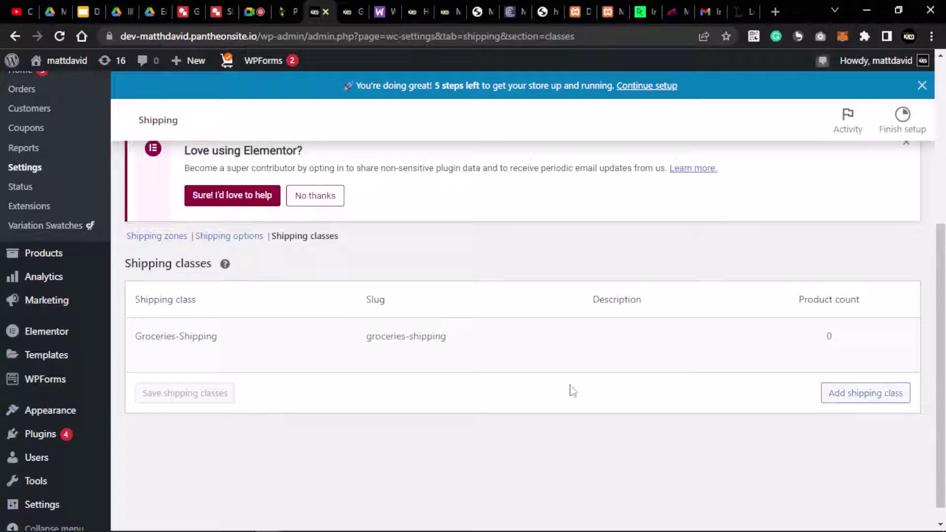
Reopen the Groceries-Shipping class, save it again, and check the shipping classes list
{"action": "mouse_move", "coordinate": [416, 331]}
{"action": "left_click", "coordinate": [144, 355]}
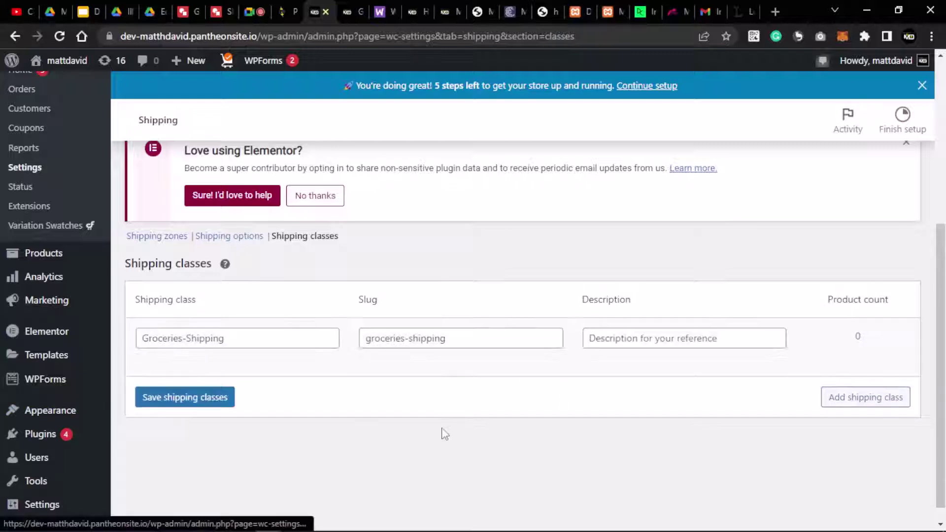
{"action": "left_click", "coordinate": [195, 399]}
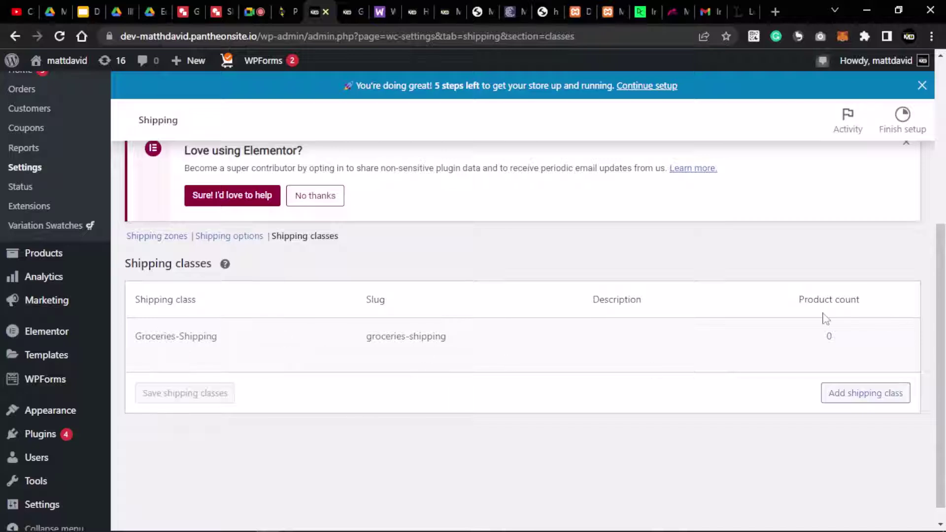
{"action": "scroll", "coordinate": [389, 386], "scroll_direction": "up", "scroll_amount": 5}
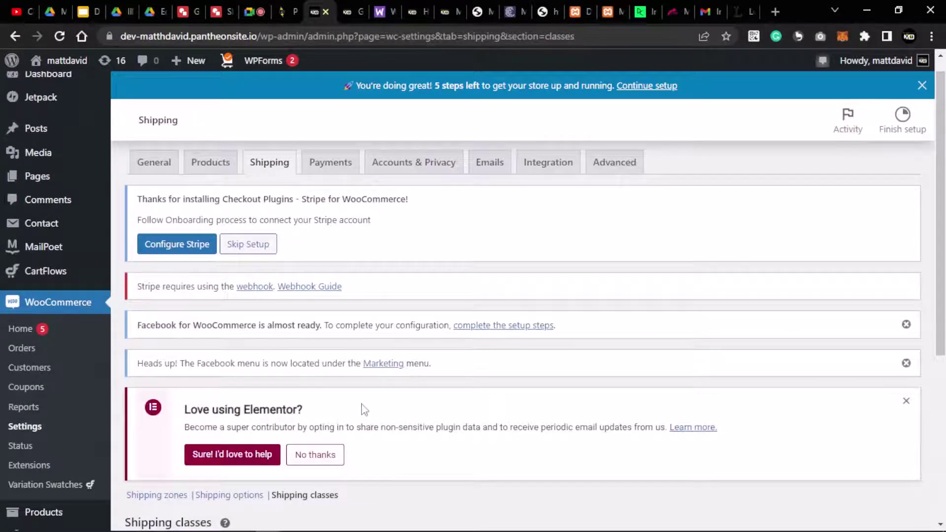
{"action": "scroll", "coordinate": [364, 410], "scroll_direction": "down", "scroll_amount": 5}
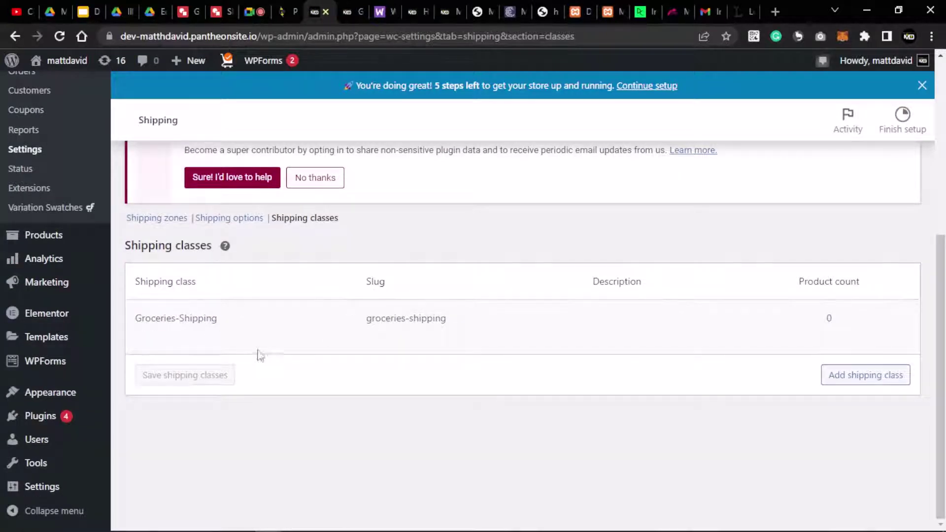
{"action": "scroll", "coordinate": [294, 363], "scroll_direction": "up", "scroll_amount": 3}
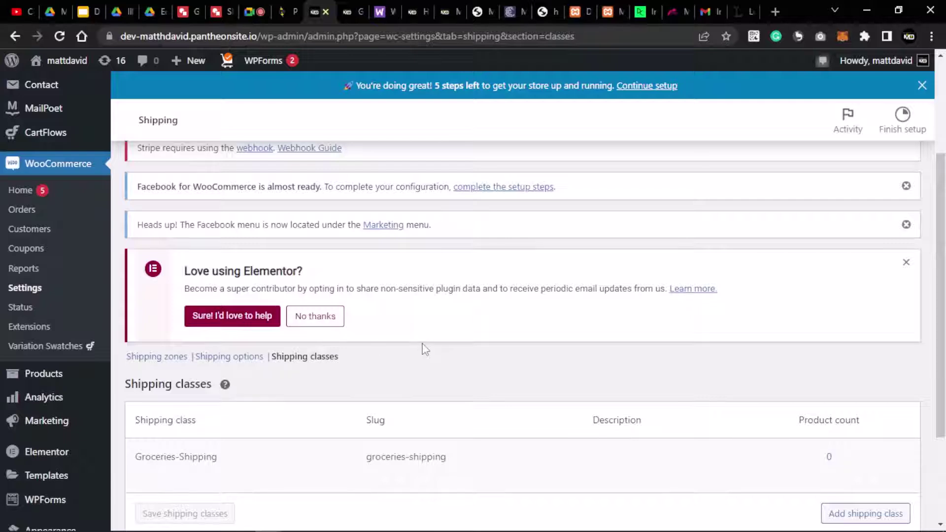
{"action": "scroll", "coordinate": [259, 394], "scroll_direction": "up", "scroll_amount": 3}
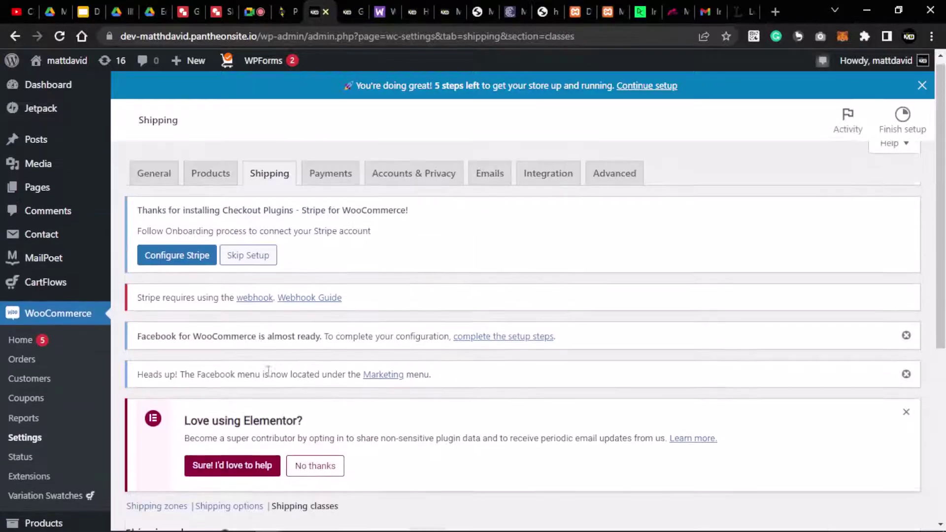
Go to WooCommerce's Payments settings and look over the listed payment methods
{"action": "left_click", "coordinate": [337, 186]}
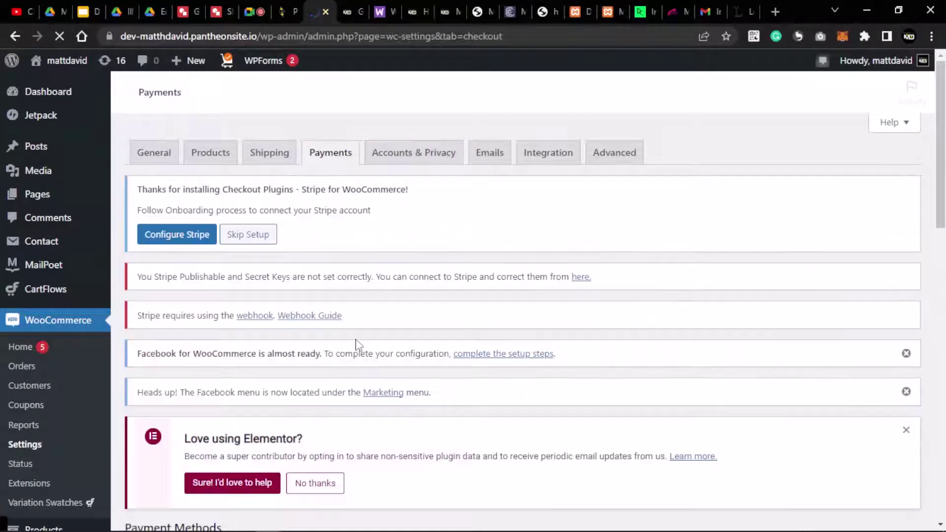
{"action": "scroll", "coordinate": [357, 354], "scroll_direction": "down", "scroll_amount": 10}
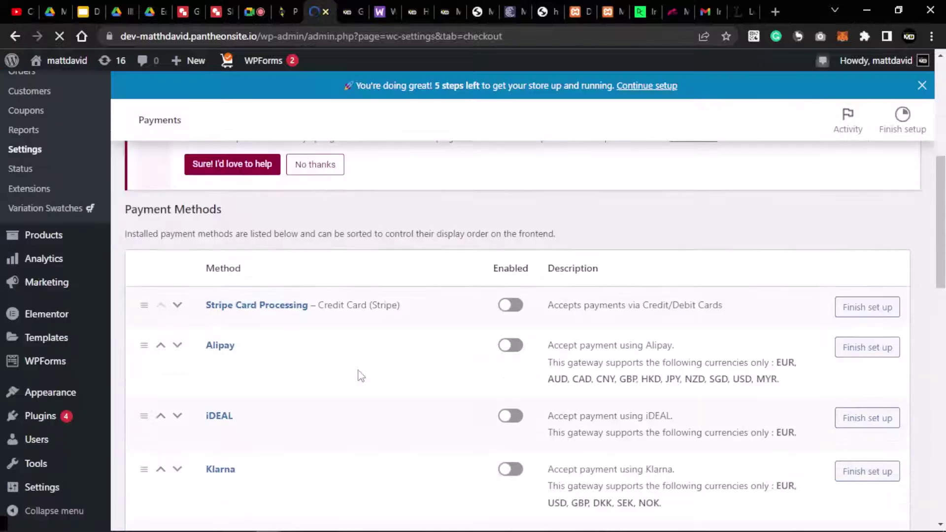
{"action": "scroll", "coordinate": [361, 375], "scroll_direction": "down", "scroll_amount": 5}
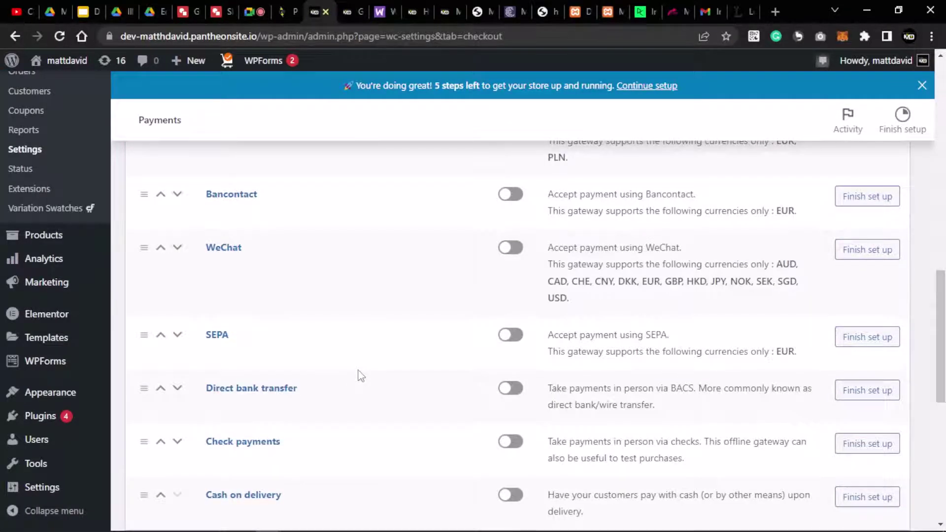
{"action": "scroll", "coordinate": [361, 375], "scroll_direction": "down", "scroll_amount": 5}
{"action": "scroll", "coordinate": [359, 373], "scroll_direction": "up", "scroll_amount": 2}
{"action": "scroll", "coordinate": [359, 374], "scroll_direction": "down", "scroll_amount": 3}
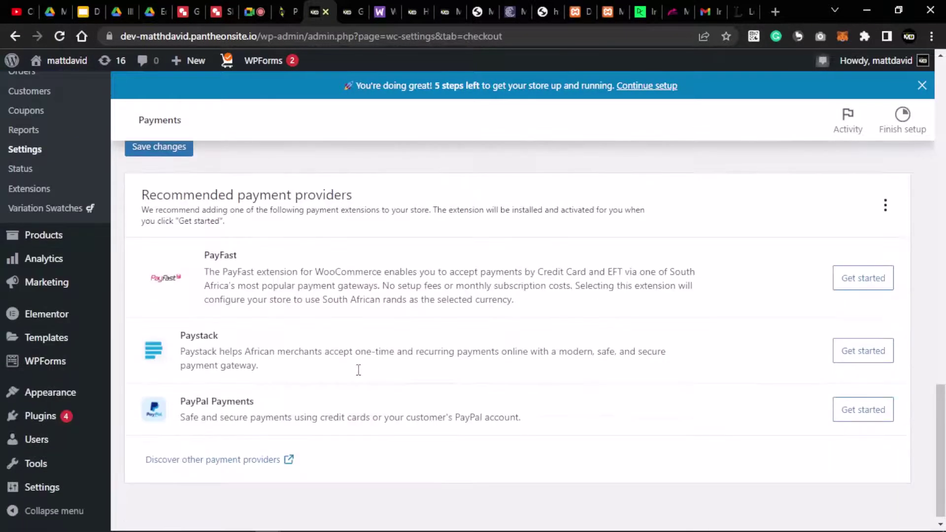
{"action": "scroll", "coordinate": [360, 376], "scroll_direction": "up", "scroll_amount": 12}
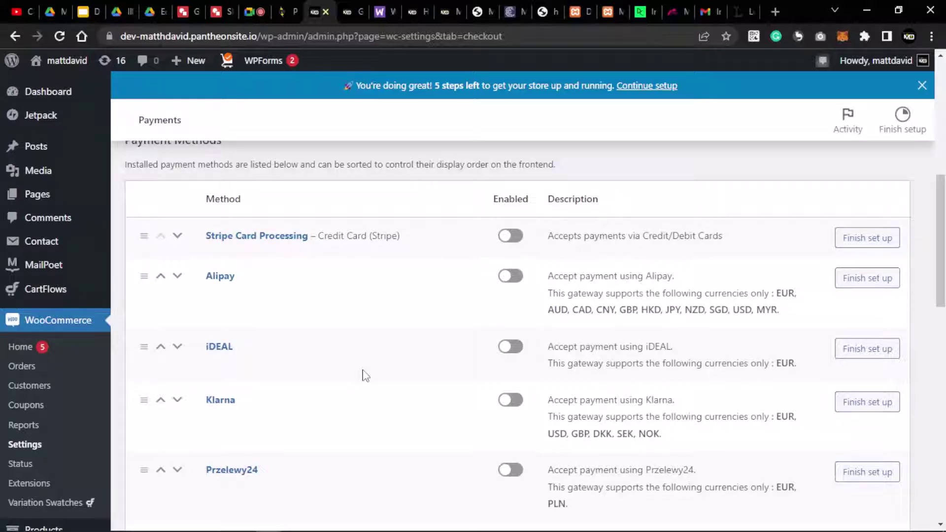
{"action": "scroll", "coordinate": [353, 374], "scroll_direction": "down", "scroll_amount": 3}
{"action": "scroll", "coordinate": [222, 345], "scroll_direction": "up", "scroll_amount": 3}
Switch on Stripe Card Processing and scroll down to Recommended payment providers
{"action": "scroll", "coordinate": [291, 348], "scroll_direction": "down", "scroll_amount": 15}
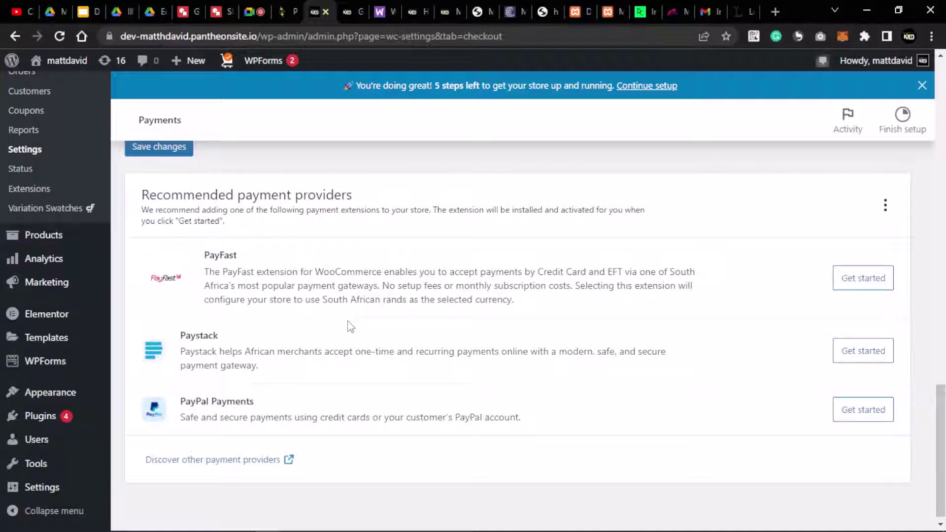
{"action": "scroll", "coordinate": [260, 421], "scroll_direction": "down", "scroll_amount": 1}
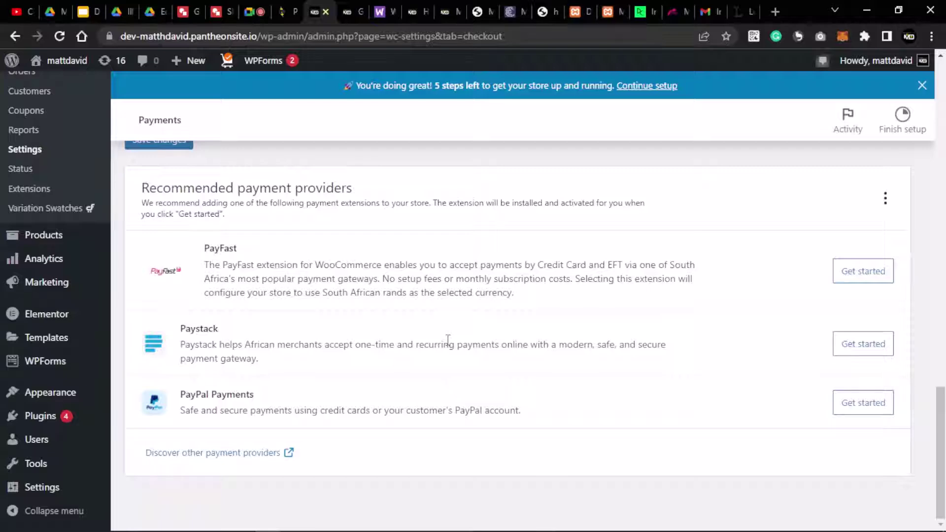
{"action": "scroll", "coordinate": [370, 344], "scroll_direction": "up", "scroll_amount": 7}
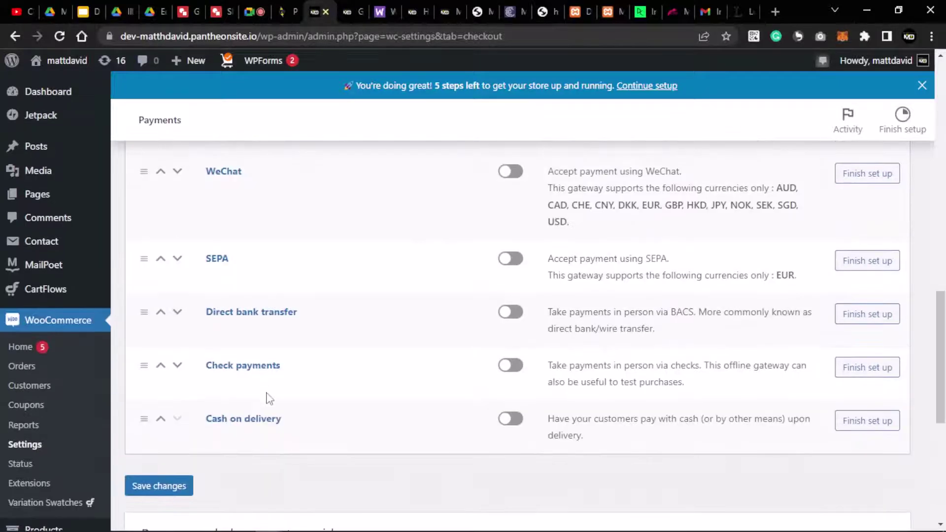
{"action": "scroll", "coordinate": [268, 394], "scroll_direction": "down", "scroll_amount": 6}
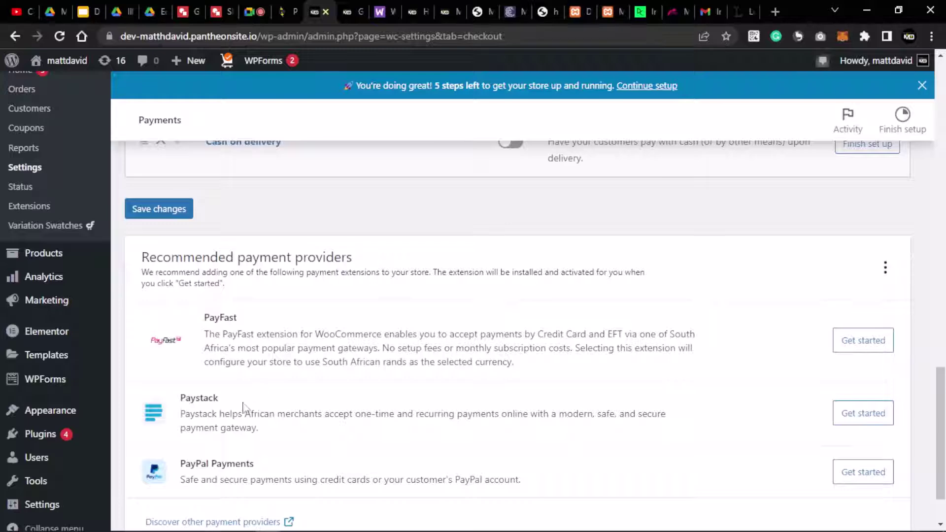
{"action": "scroll", "coordinate": [244, 407], "scroll_direction": "up", "scroll_amount": 7}
{"action": "scroll", "coordinate": [275, 394], "scroll_direction": "up", "scroll_amount": 10}
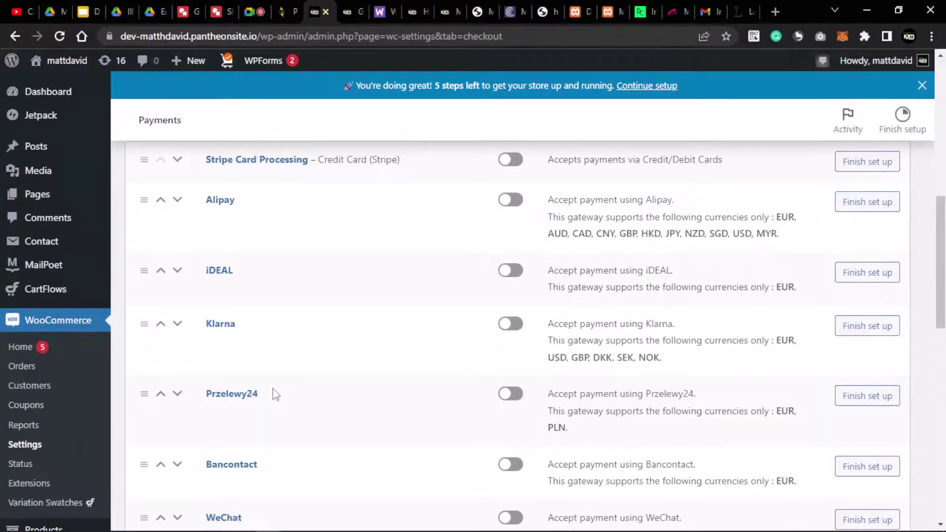
{"action": "scroll", "coordinate": [274, 392], "scroll_direction": "down", "scroll_amount": 5}
{"action": "scroll", "coordinate": [276, 392], "scroll_direction": "up", "scroll_amount": 4}
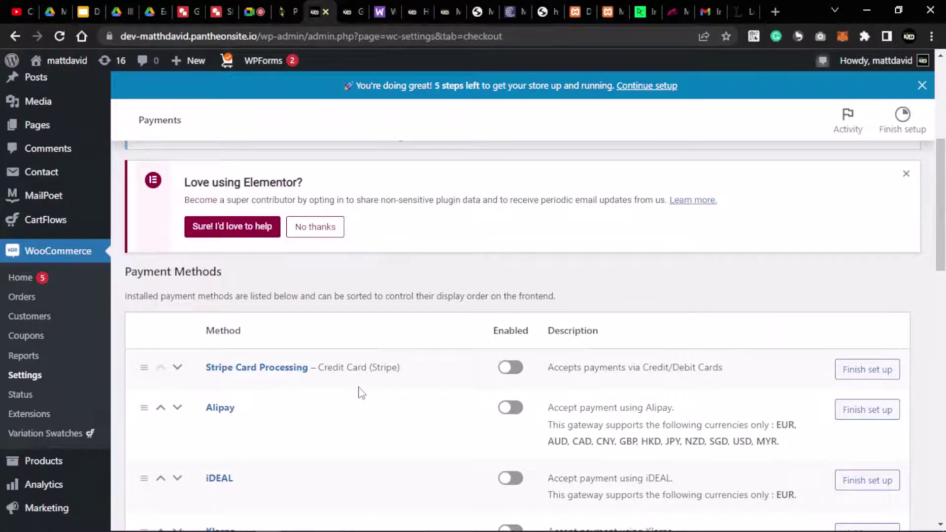
{"action": "scroll", "coordinate": [359, 393], "scroll_direction": "down", "scroll_amount": 10}
{"action": "scroll", "coordinate": [359, 395], "scroll_direction": "down", "scroll_amount": 2}
{"action": "scroll", "coordinate": [359, 395], "scroll_direction": "up", "scroll_amount": 12}
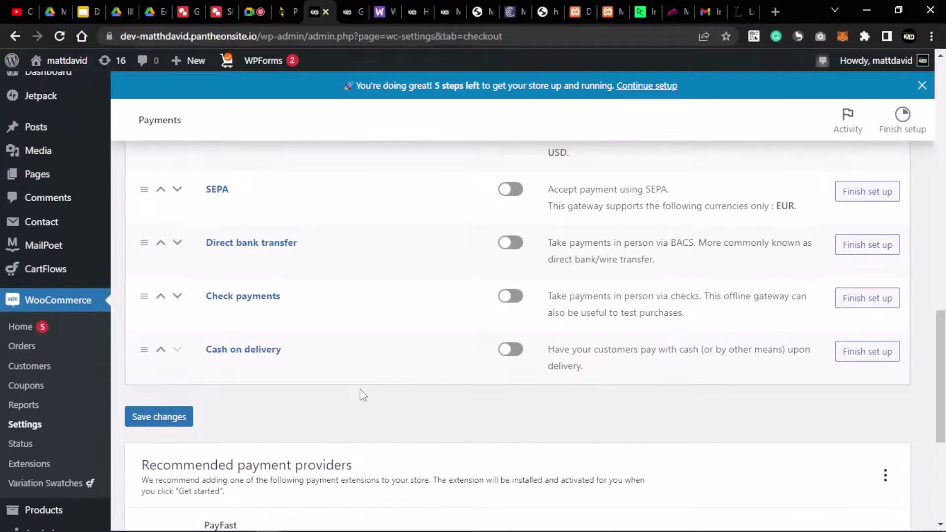
{"action": "scroll", "coordinate": [363, 395], "scroll_direction": "up", "scroll_amount": 2}
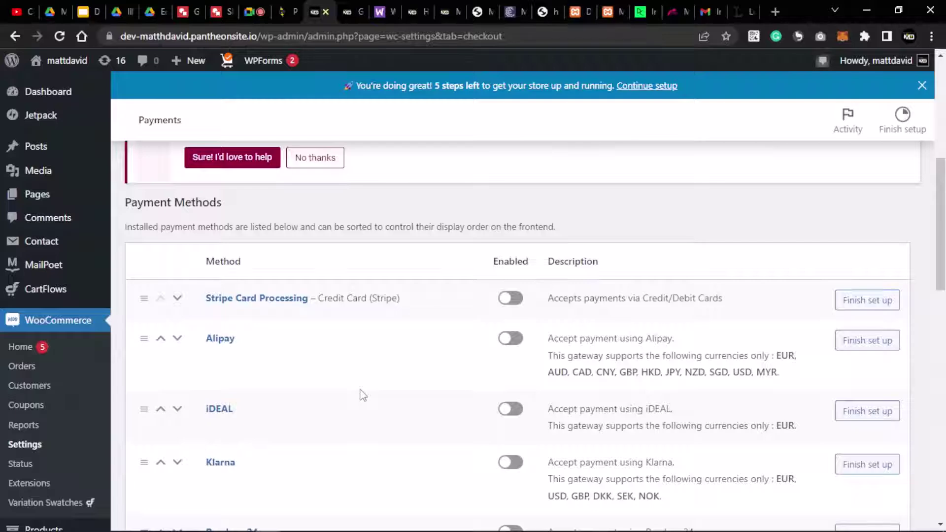
{"action": "scroll", "coordinate": [359, 393], "scroll_direction": "up", "scroll_amount": 4}
{"action": "scroll", "coordinate": [360, 392], "scroll_direction": "down", "scroll_amount": 5}
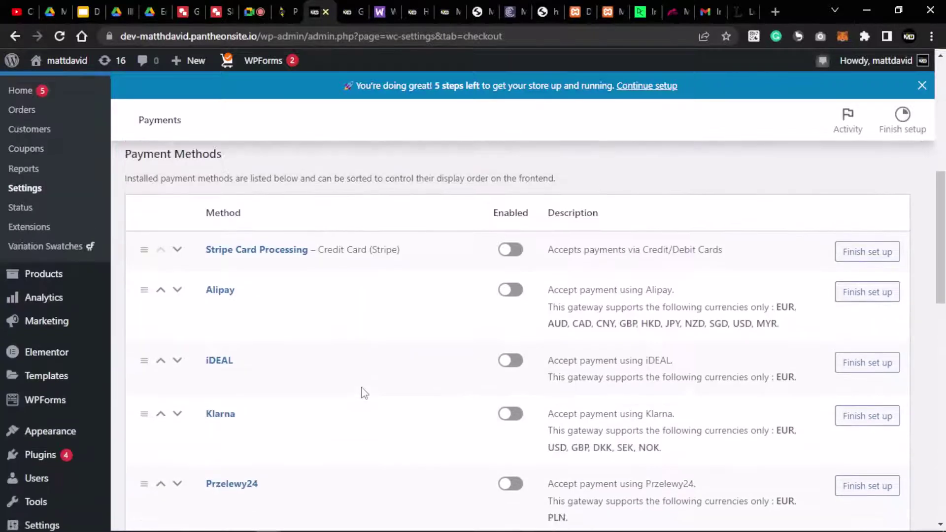
{"action": "scroll", "coordinate": [361, 392], "scroll_direction": "up", "scroll_amount": 3}
{"action": "scroll", "coordinate": [409, 384], "scroll_direction": "down", "scroll_amount": 5}
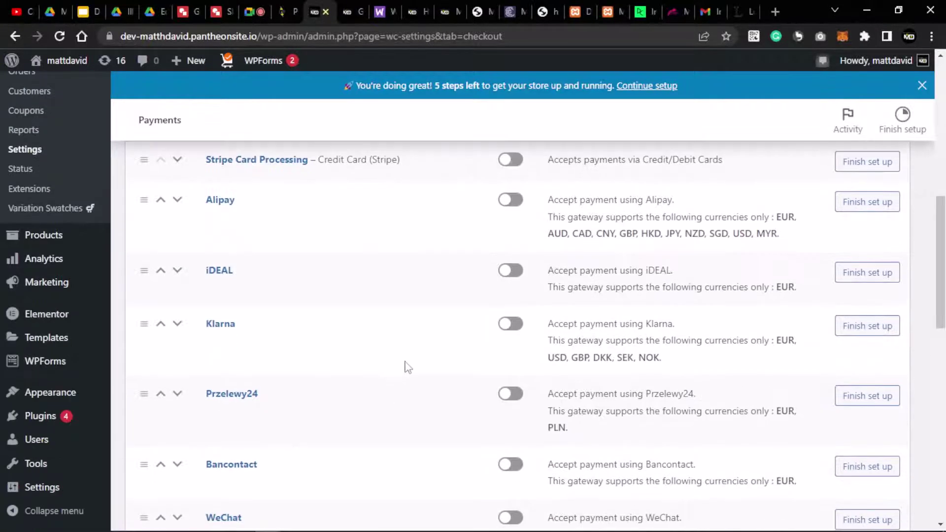
{"action": "left_click", "coordinate": [511, 159]}
{"action": "scroll", "coordinate": [369, 399], "scroll_direction": "down", "scroll_amount": 12}
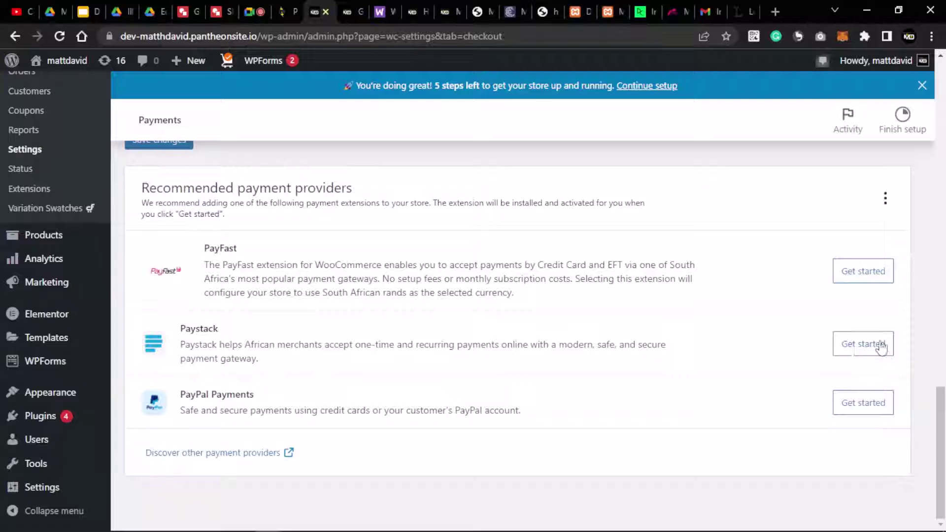
Install Paystack from Recommended payment providers and review its settings page, still disabled with test mode on
{"action": "left_click", "coordinate": [861, 346]}
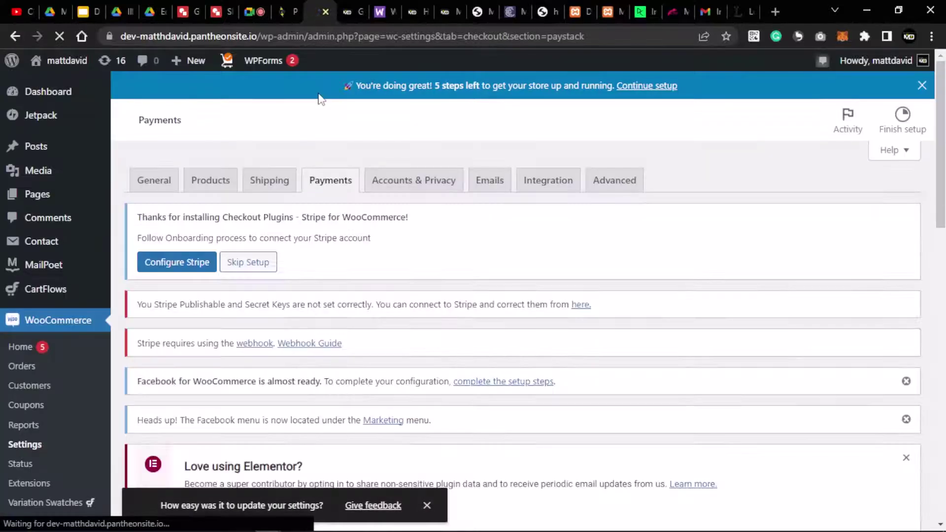
{"action": "scroll", "coordinate": [428, 274], "scroll_direction": "down", "scroll_amount": 3}
{"action": "scroll", "coordinate": [430, 274], "scroll_direction": "down", "scroll_amount": 1}
{"action": "scroll", "coordinate": [430, 274], "scroll_direction": "up", "scroll_amount": 3}
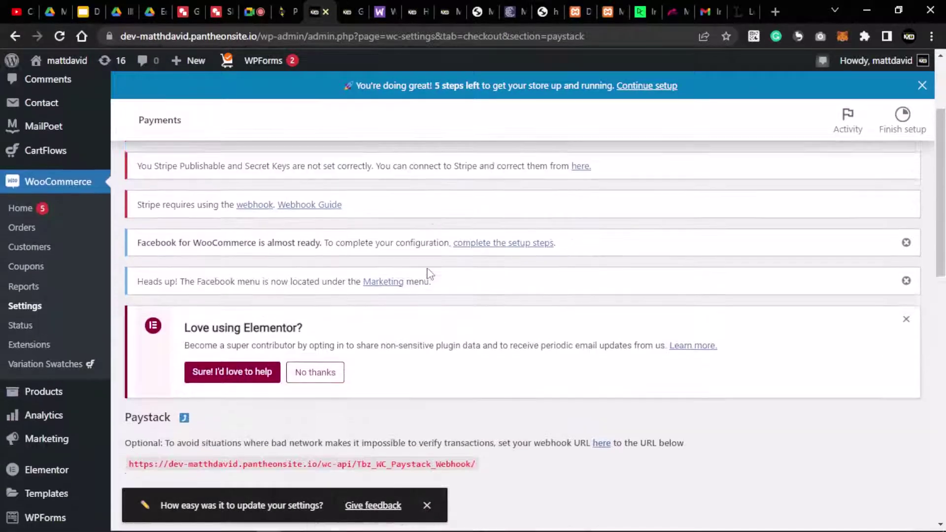
{"action": "scroll", "coordinate": [430, 275], "scroll_direction": "down", "scroll_amount": 5}
{"action": "scroll", "coordinate": [429, 274], "scroll_direction": "down", "scroll_amount": 3}
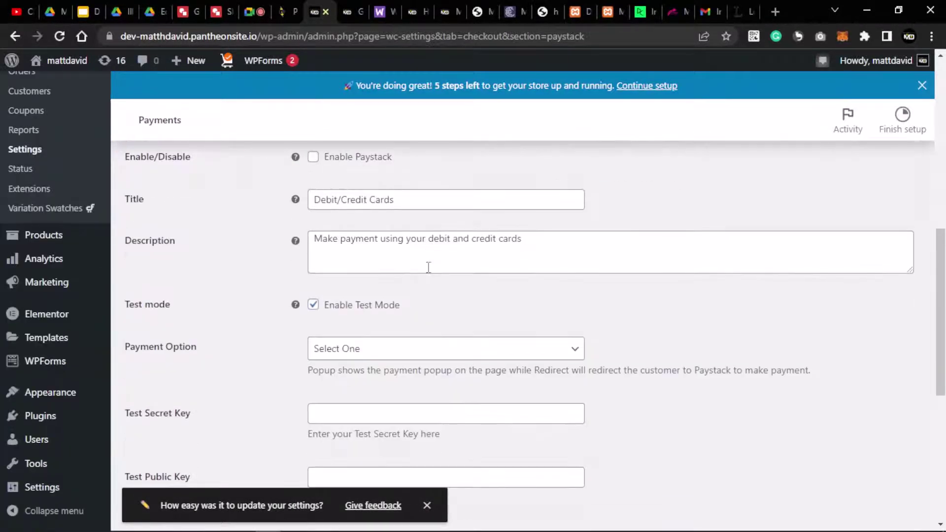
{"action": "scroll", "coordinate": [428, 267], "scroll_direction": "up", "scroll_amount": 3}
{"action": "scroll", "coordinate": [430, 272], "scroll_direction": "up", "scroll_amount": 5}
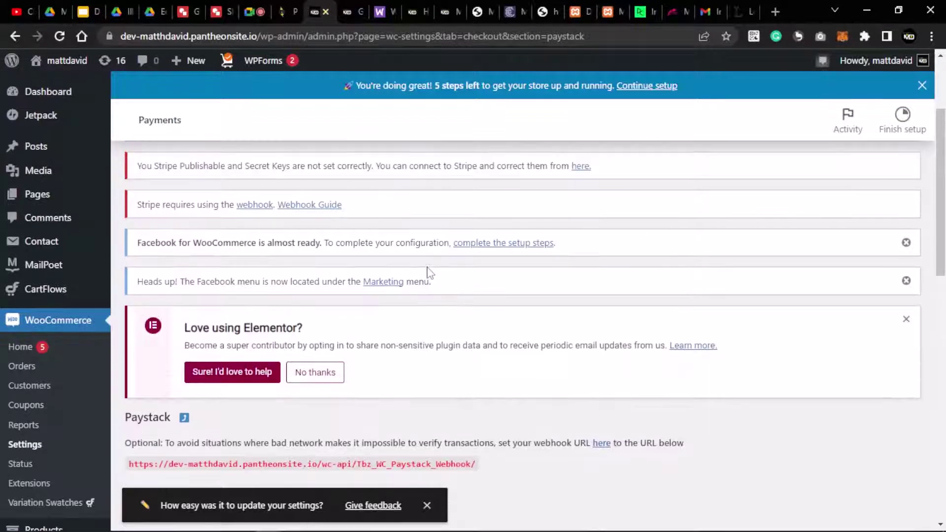
{"action": "scroll", "coordinate": [430, 272], "scroll_direction": "down", "scroll_amount": 7}
{"action": "scroll", "coordinate": [430, 273], "scroll_direction": "up", "scroll_amount": 3}
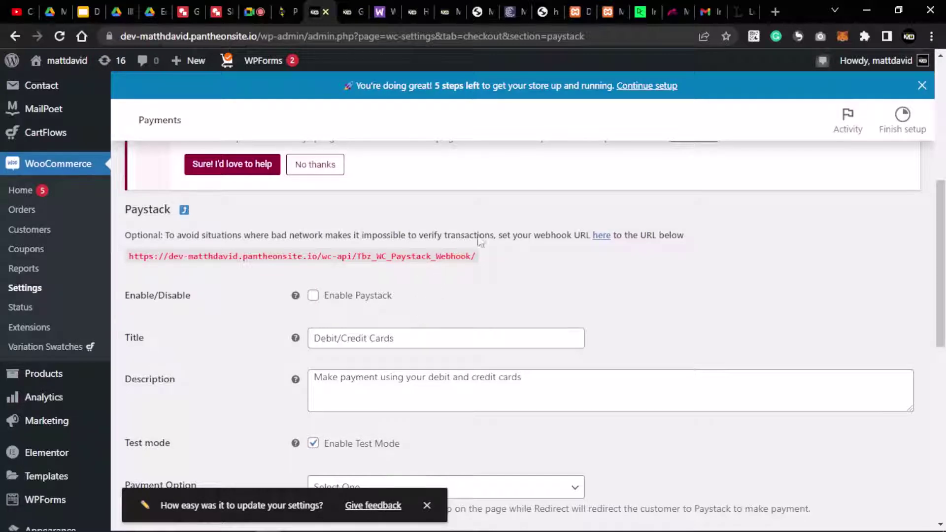
Load paystack.com in a new browser tab, then return to the WordPress Paystack settings tab
{"action": "left_click", "coordinate": [773, 10]}
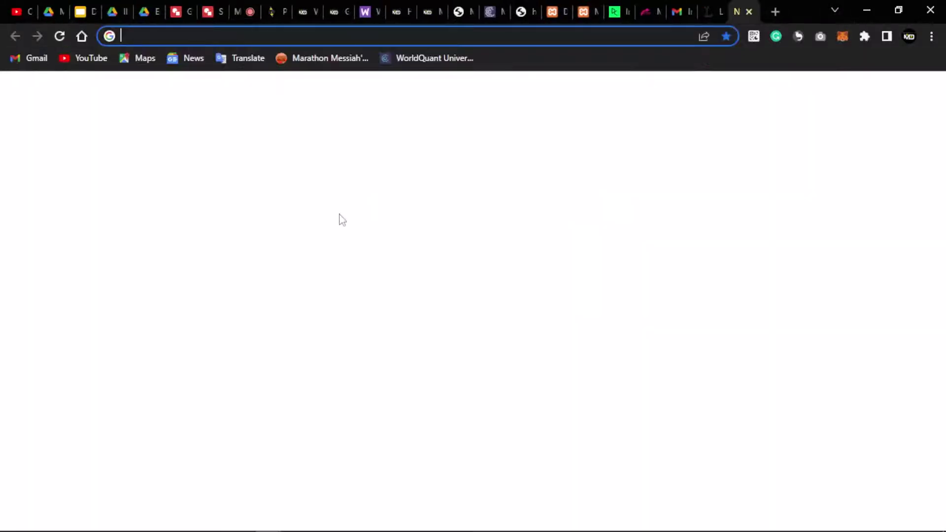
{"action": "type", "text": "pay"}
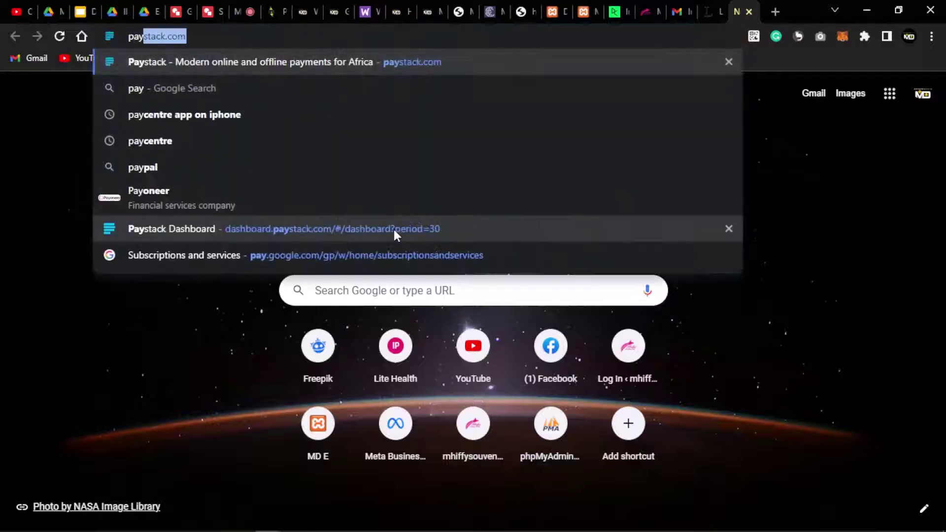
{"action": "key", "text": "Return"}
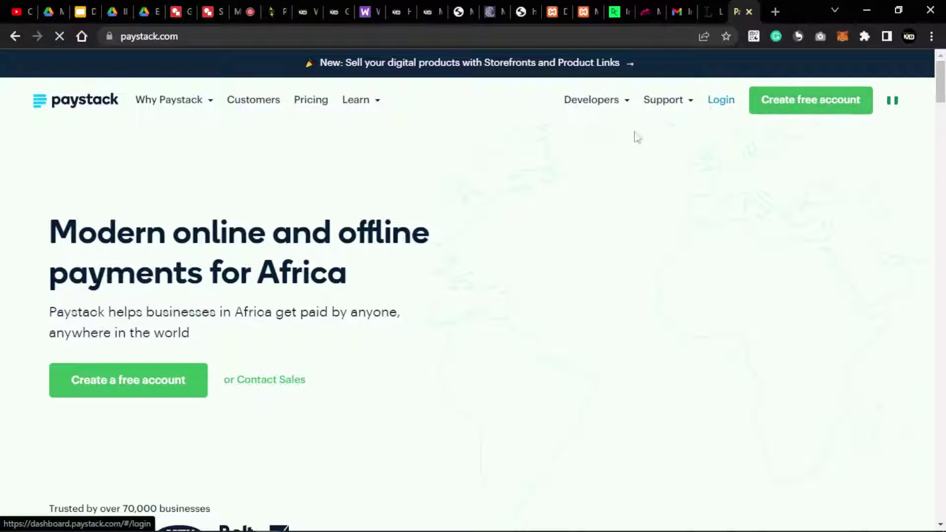
{"action": "scroll", "coordinate": [399, 244], "scroll_direction": "down", "scroll_amount": 5}
{"action": "scroll", "coordinate": [394, 251], "scroll_direction": "down", "scroll_amount": 7}
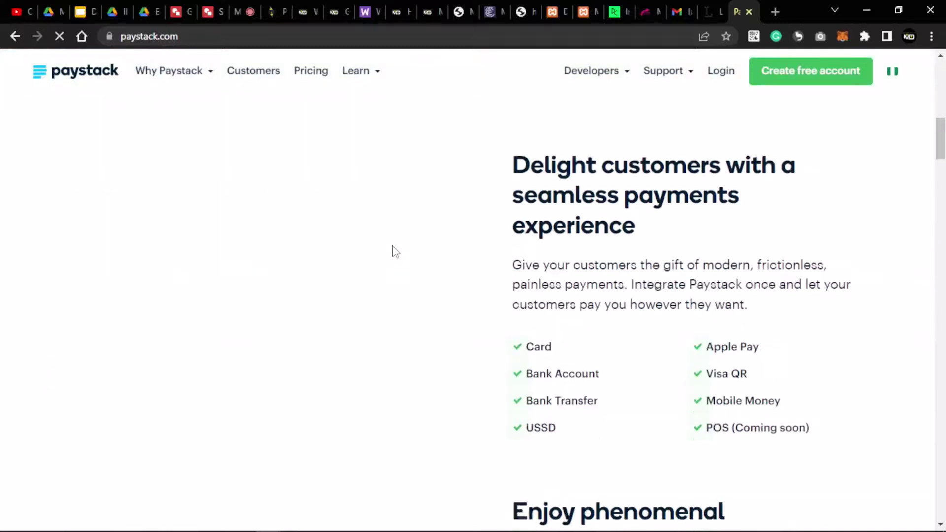
{"action": "scroll", "coordinate": [393, 249], "scroll_direction": "up", "scroll_amount": 6}
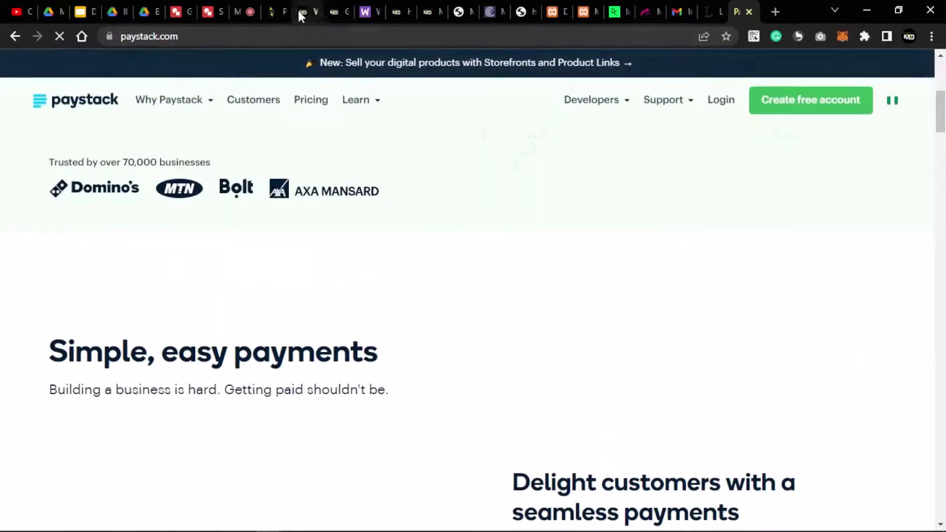
{"action": "left_click", "coordinate": [303, 13]}
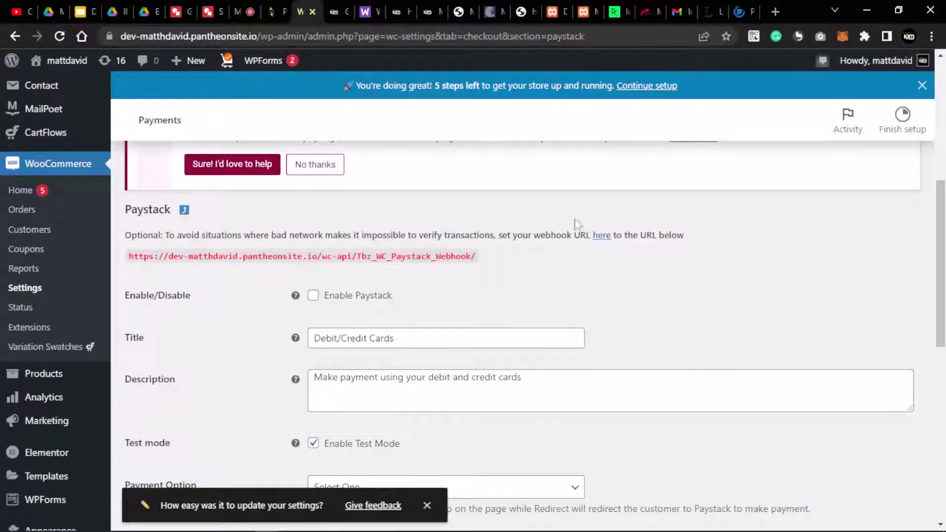
Tick Enable Paystack and review the Debit/Credit Cards title and the existing description text
{"action": "scroll", "coordinate": [575, 246], "scroll_direction": "down", "scroll_amount": 2}
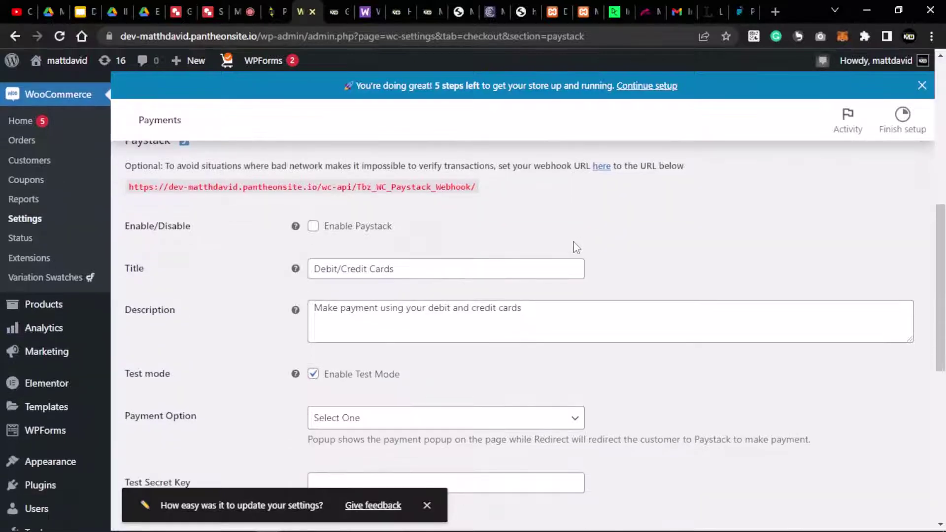
{"action": "left_click", "coordinate": [314, 226]}
{"action": "scroll", "coordinate": [325, 229], "scroll_direction": "down", "scroll_amount": 3}
{"action": "scroll", "coordinate": [345, 195], "scroll_direction": "up", "scroll_amount": 3}
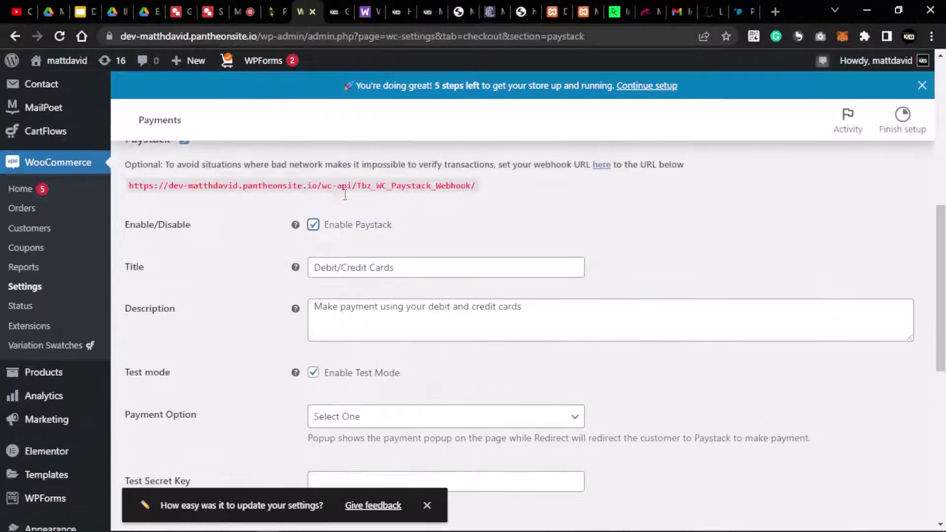
{"action": "left_click_drag", "start_coordinate": [393, 269], "coordinate": [314, 271]}
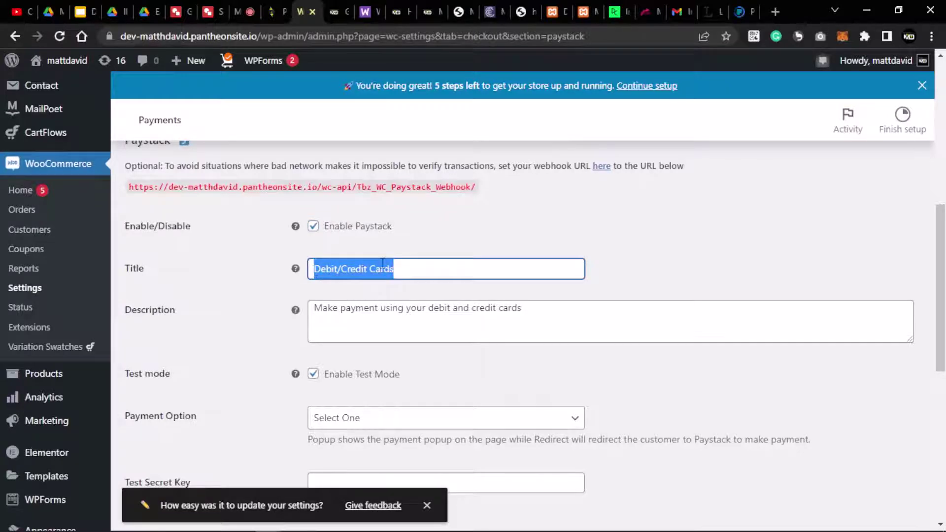
{"action": "scroll", "coordinate": [382, 263], "scroll_direction": "down", "scroll_amount": 3}
{"action": "left_click", "coordinate": [519, 188]}
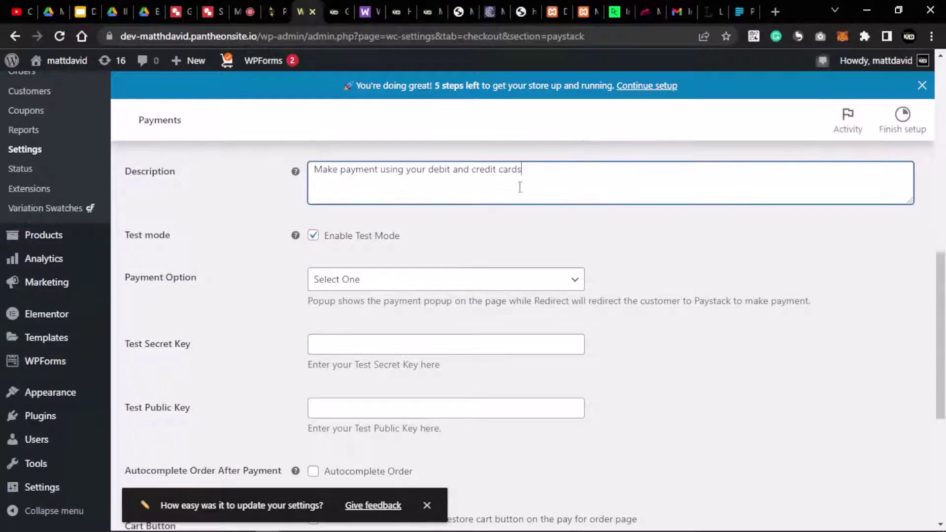
{"action": "left_click_drag", "start_coordinate": [520, 188], "coordinate": [337, 186]}
{"action": "left_click", "coordinate": [318, 181]}
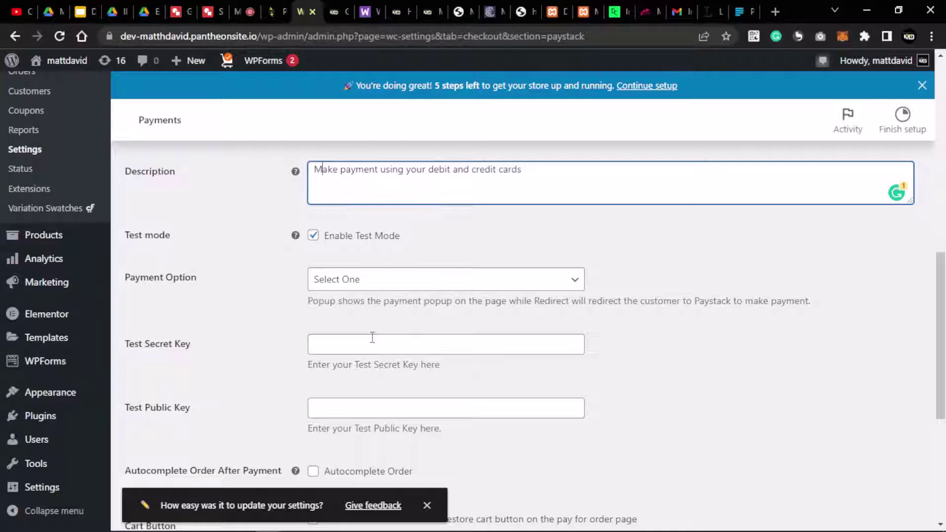
Toggle test mode off and back on, inspecting the empty Test Secret Key and Test Public Key fields
{"action": "left_click", "coordinate": [313, 236]}
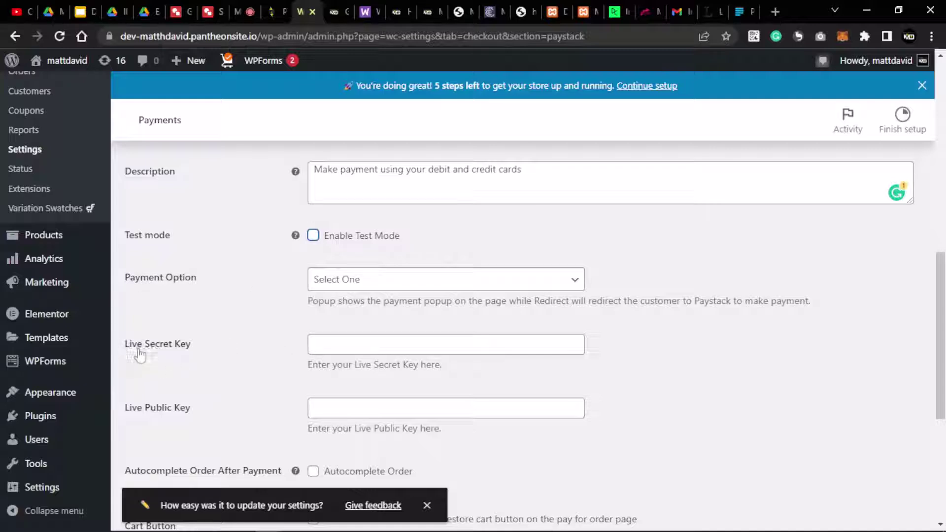
{"action": "left_click", "coordinate": [313, 235]}
{"action": "left_click", "coordinate": [343, 347]}
{"action": "left_click", "coordinate": [339, 409]}
{"action": "left_click", "coordinate": [833, 383]}
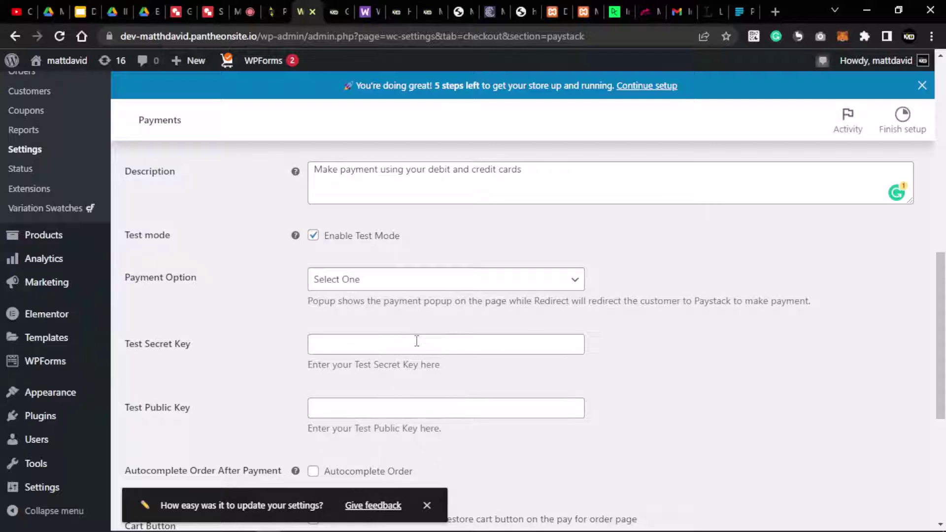
{"action": "left_click_drag", "start_coordinate": [129, 351], "coordinate": [205, 354]}
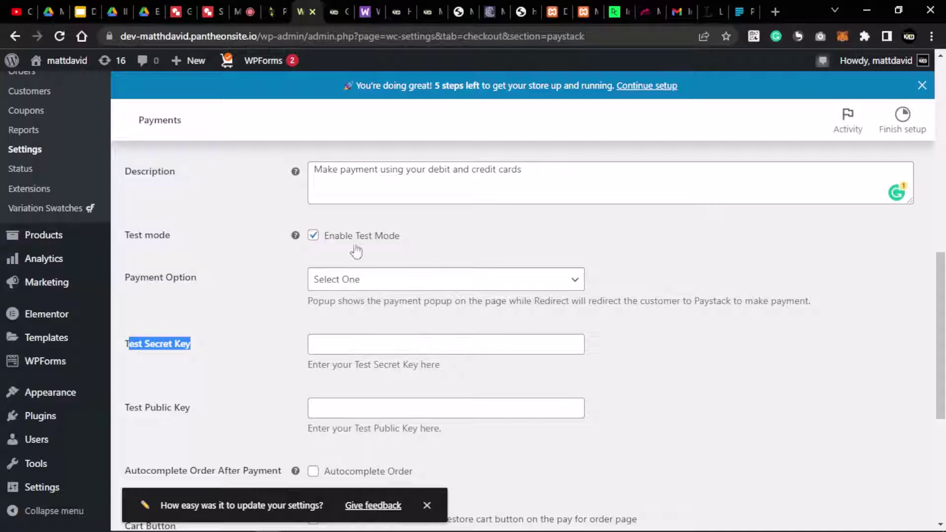
{"action": "left_click_drag", "start_coordinate": [173, 412], "coordinate": [225, 423]}
{"action": "left_click", "coordinate": [221, 409]}
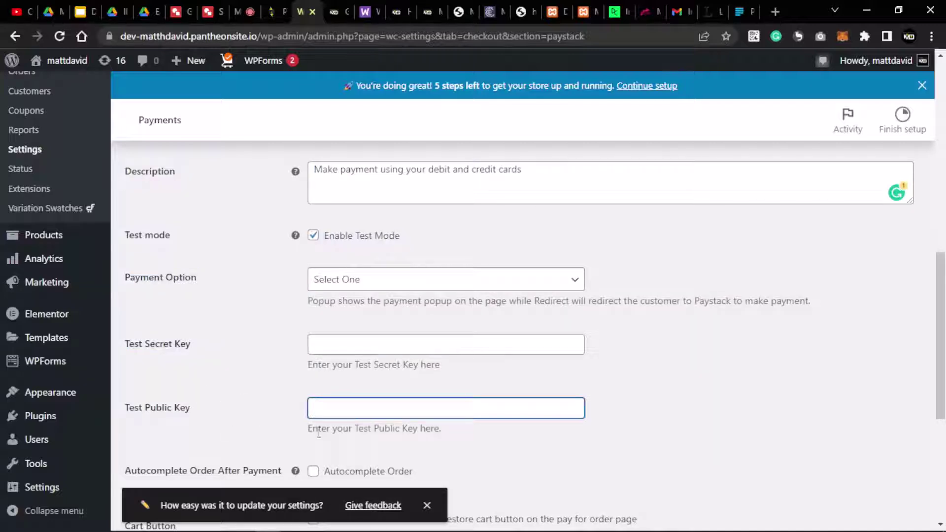
{"action": "left_click", "coordinate": [644, 442]}
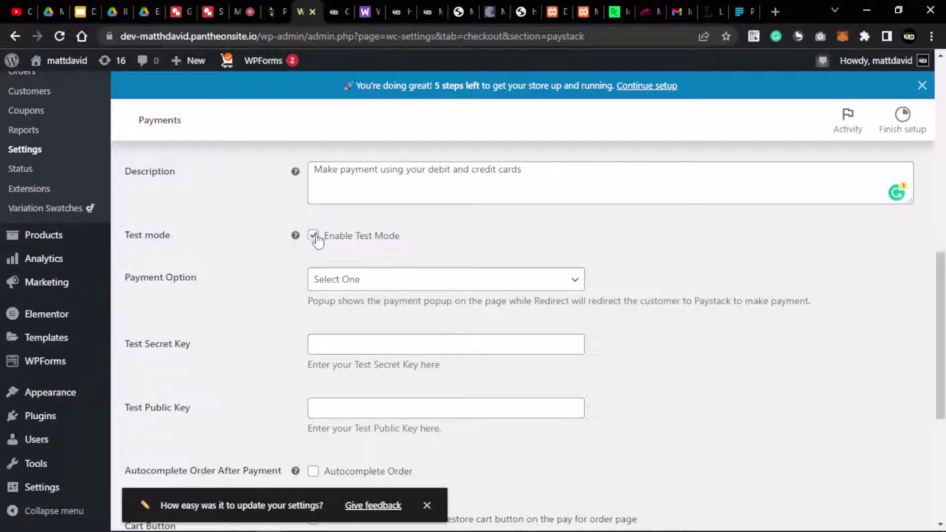
Untick Enable Test Mode to reveal the empty Live Secret Key and Live Public Key fields
{"action": "left_click", "coordinate": [314, 236]}
{"action": "scroll", "coordinate": [258, 429], "scroll_direction": "down", "scroll_amount": 4}
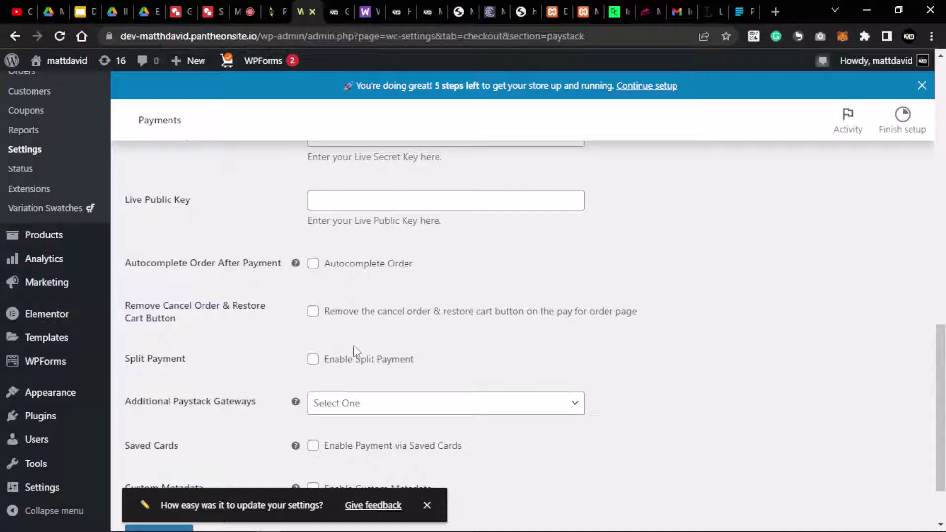
{"action": "scroll", "coordinate": [325, 340], "scroll_direction": "down", "scroll_amount": 2}
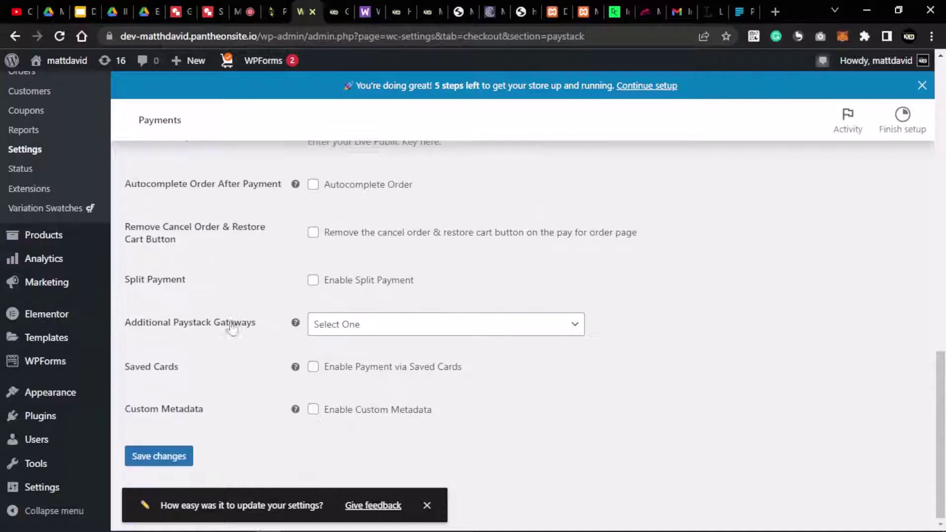
{"action": "left_click", "coordinate": [429, 334]}
{"action": "left_click", "coordinate": [622, 331]}
{"action": "left_click", "coordinate": [320, 330]}
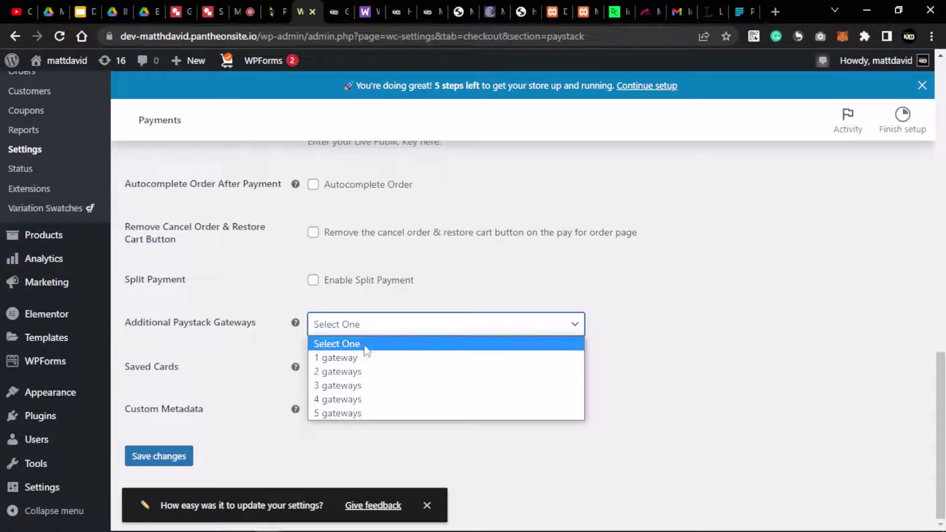
{"action": "left_click", "coordinate": [625, 423]}
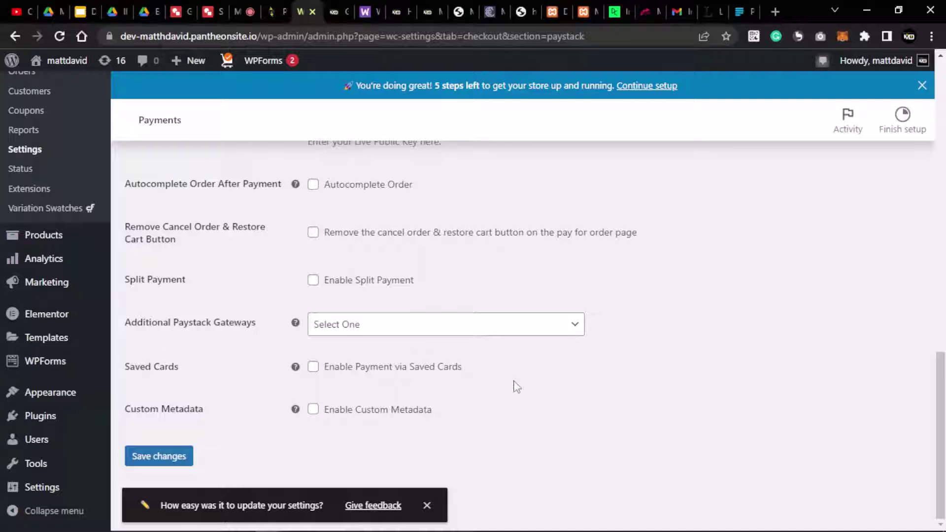
Review the empty Live Secret Key and Live Public Key fields on the Paystack settings
{"action": "scroll", "coordinate": [303, 432], "scroll_direction": "up", "scroll_amount": 4}
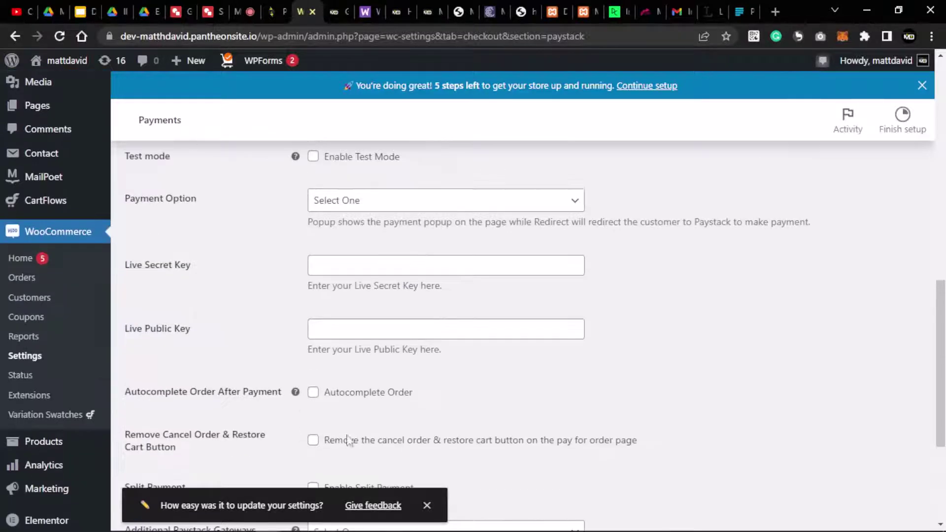
{"action": "scroll", "coordinate": [256, 429], "scroll_direction": "down", "scroll_amount": 4}
{"action": "scroll", "coordinate": [453, 426], "scroll_direction": "up", "scroll_amount": 7}
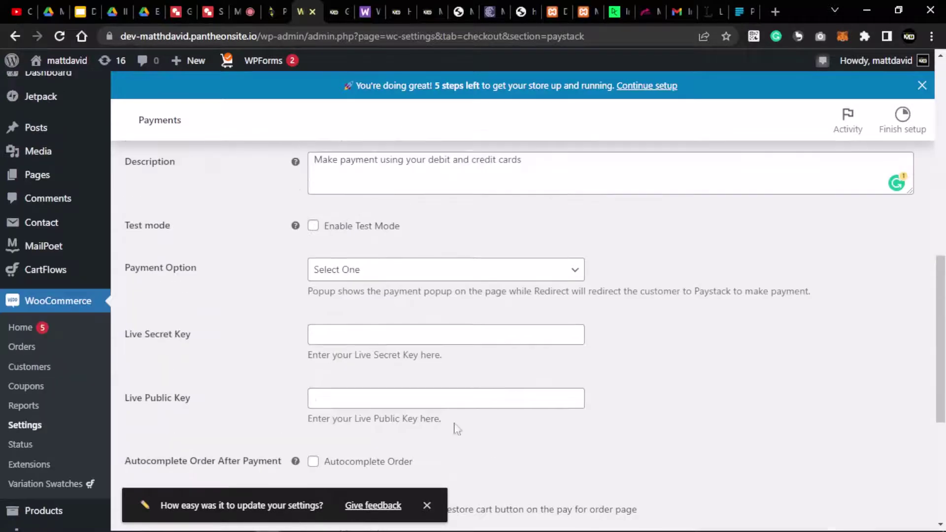
{"action": "scroll", "coordinate": [322, 387], "scroll_direction": "up", "scroll_amount": 4}
{"action": "scroll", "coordinate": [318, 391], "scroll_direction": "down", "scroll_amount": 4}
{"action": "scroll", "coordinate": [318, 390], "scroll_direction": "up", "scroll_amount": 7}
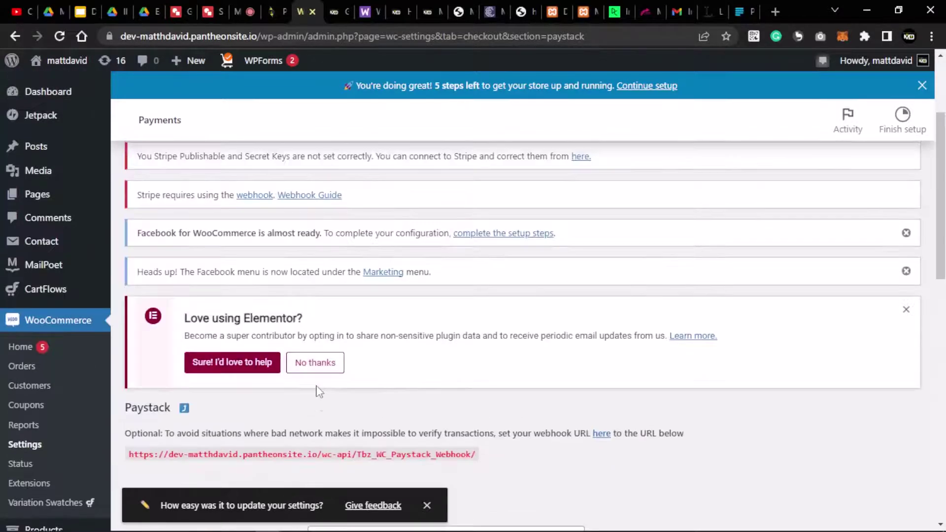
{"action": "scroll", "coordinate": [317, 392], "scroll_direction": "down", "scroll_amount": 10}
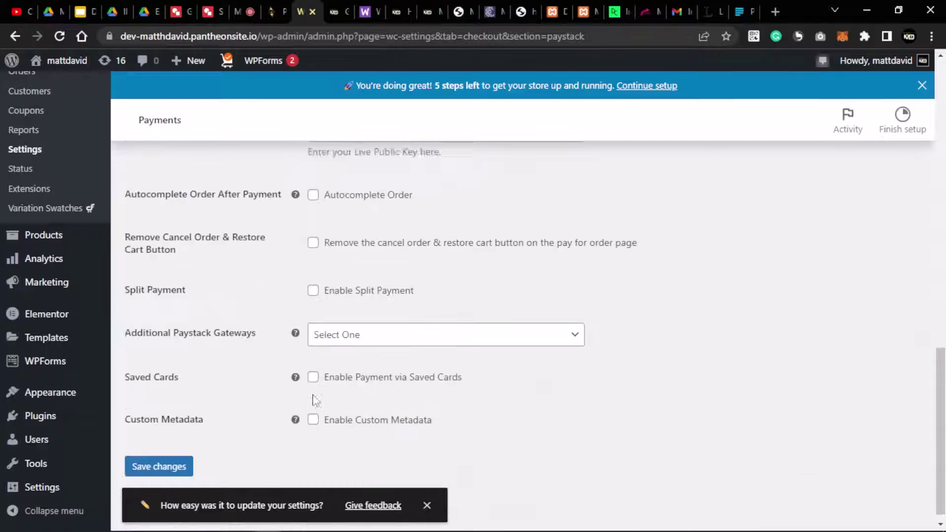
{"action": "scroll", "coordinate": [312, 398], "scroll_direction": "up", "scroll_amount": 5}
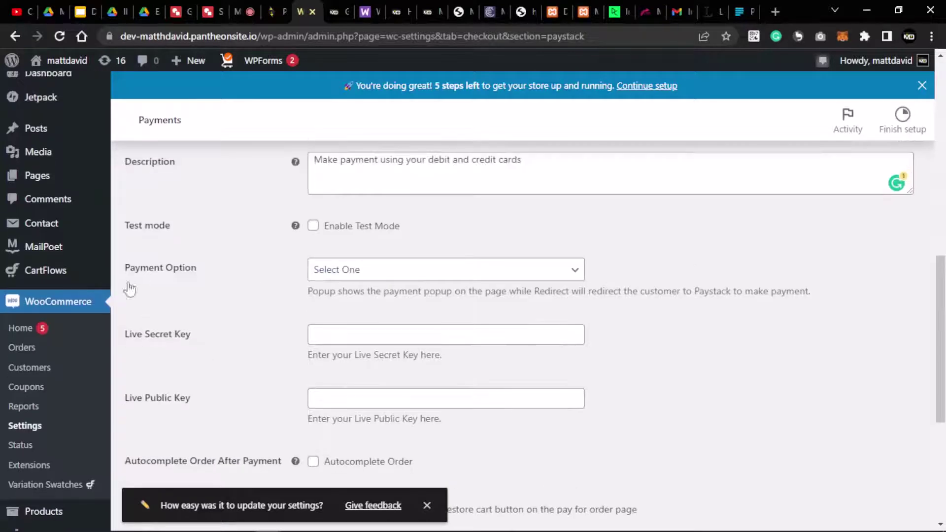
{"action": "left_click_drag", "start_coordinate": [162, 340], "coordinate": [249, 352]}
{"action": "left_click_drag", "start_coordinate": [133, 412], "coordinate": [261, 421]}
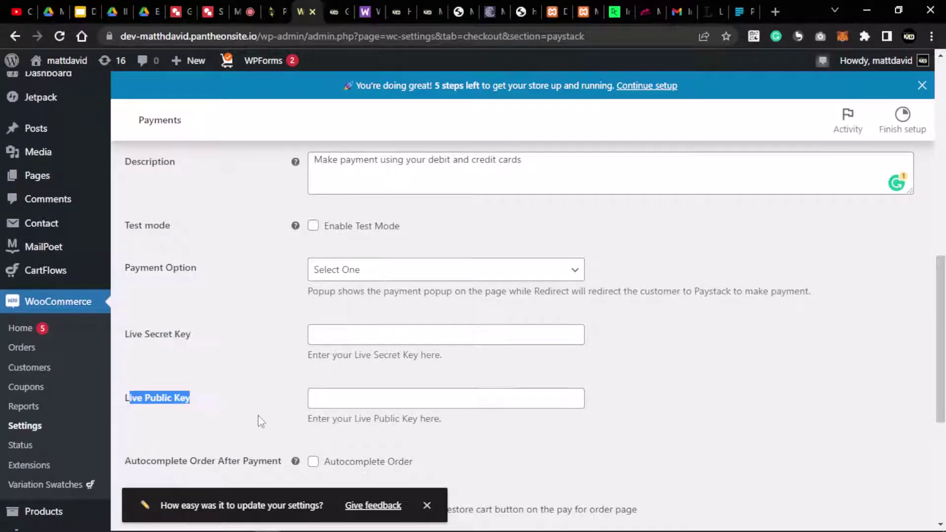
{"action": "left_click", "coordinate": [154, 402]}
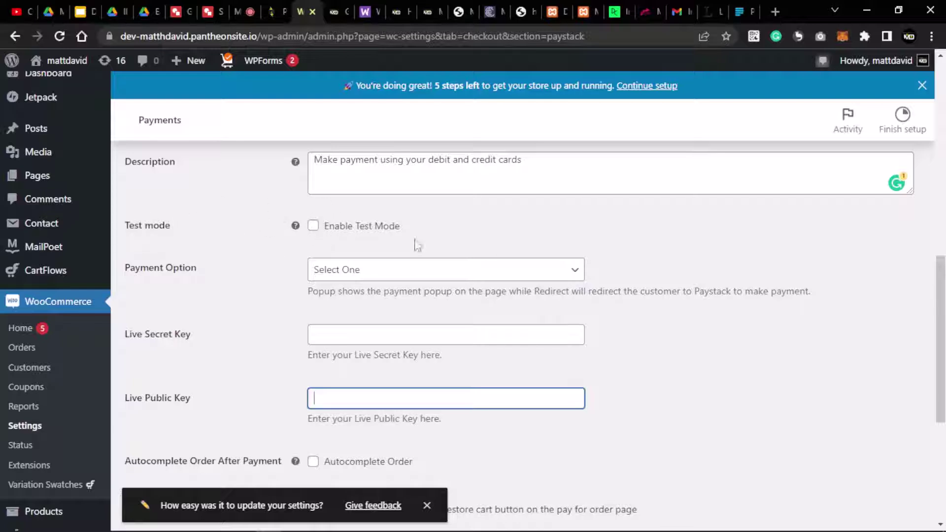
{"action": "scroll", "coordinate": [601, 271], "scroll_direction": "up", "scroll_amount": 4}
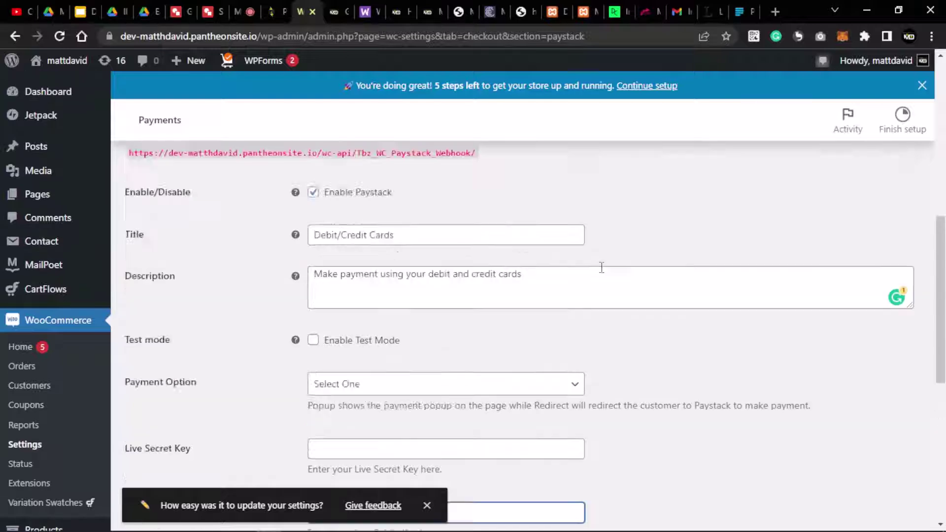
{"action": "scroll", "coordinate": [601, 275], "scroll_direction": "down", "scroll_amount": 5}
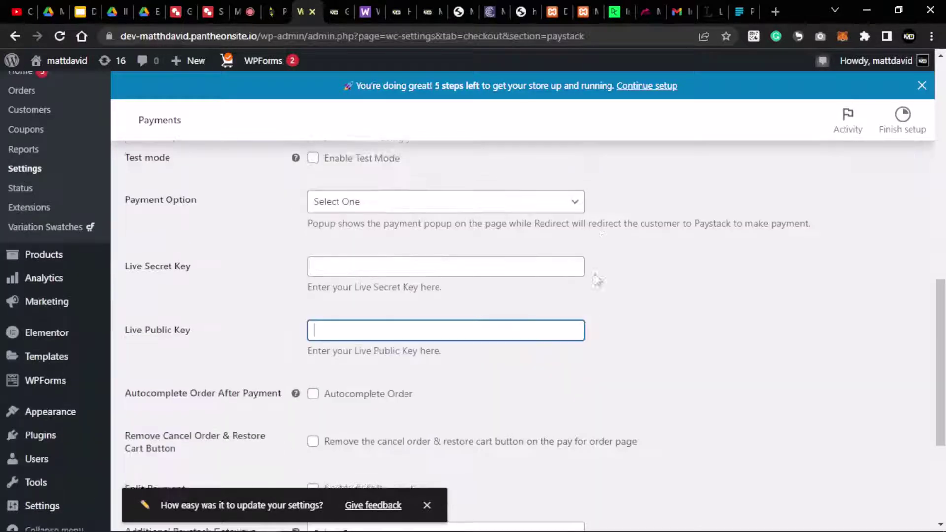
Check the Payment Option dropdown's Popup and Redirect choices, leaving it unchanged
{"action": "left_click", "coordinate": [463, 202]}
{"action": "left_click", "coordinate": [463, 204]}
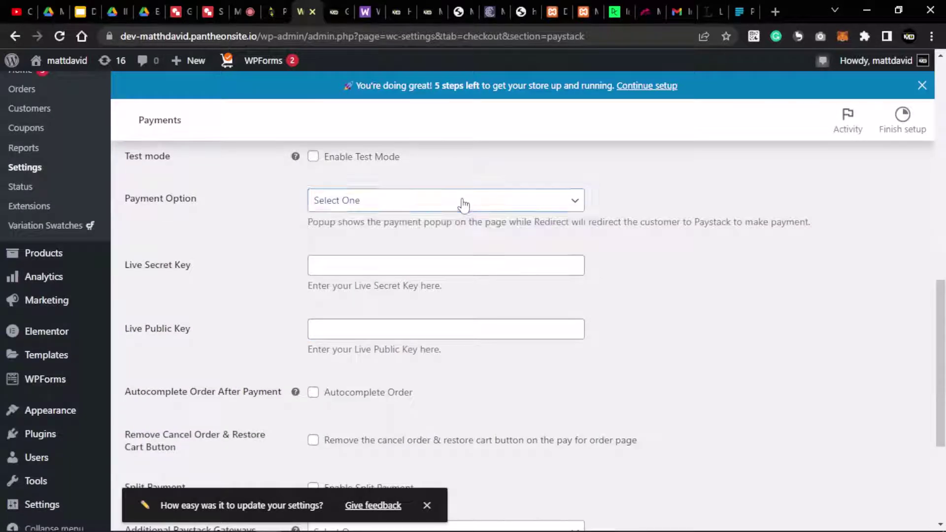
{"action": "left_click", "coordinate": [508, 206]}
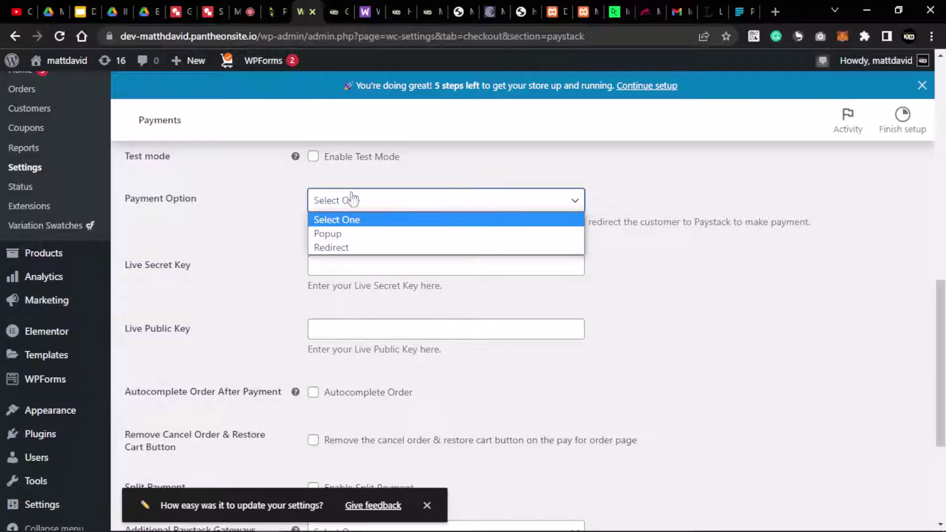
{"action": "left_click", "coordinate": [241, 238]}
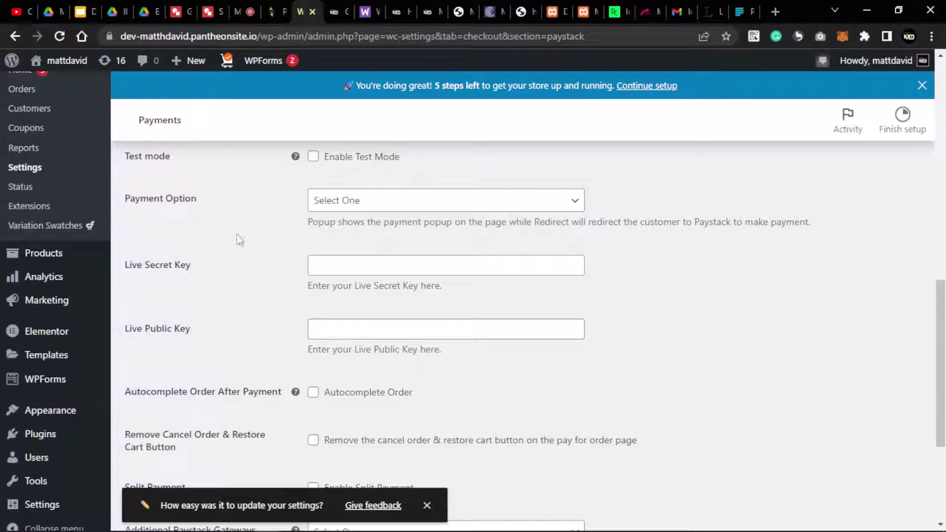
{"action": "left_click", "coordinate": [341, 210]}
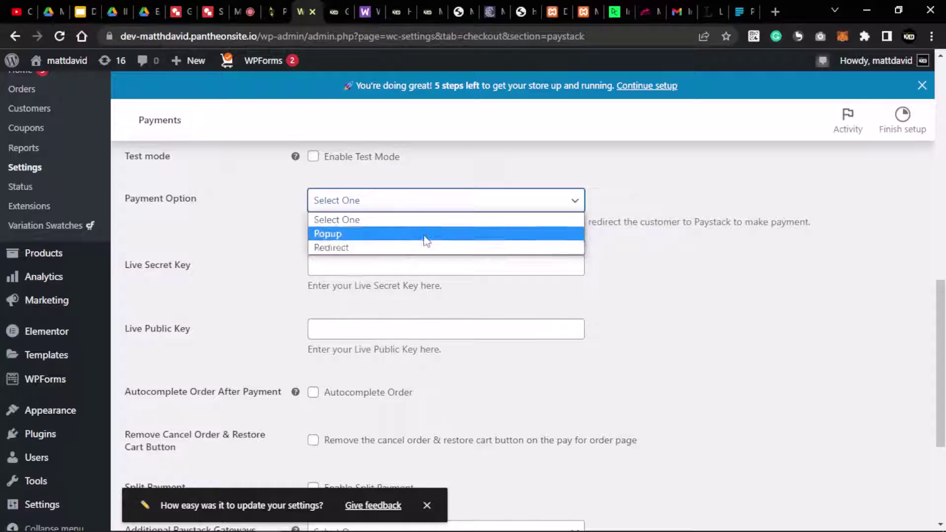
{"action": "left_click", "coordinate": [695, 265]}
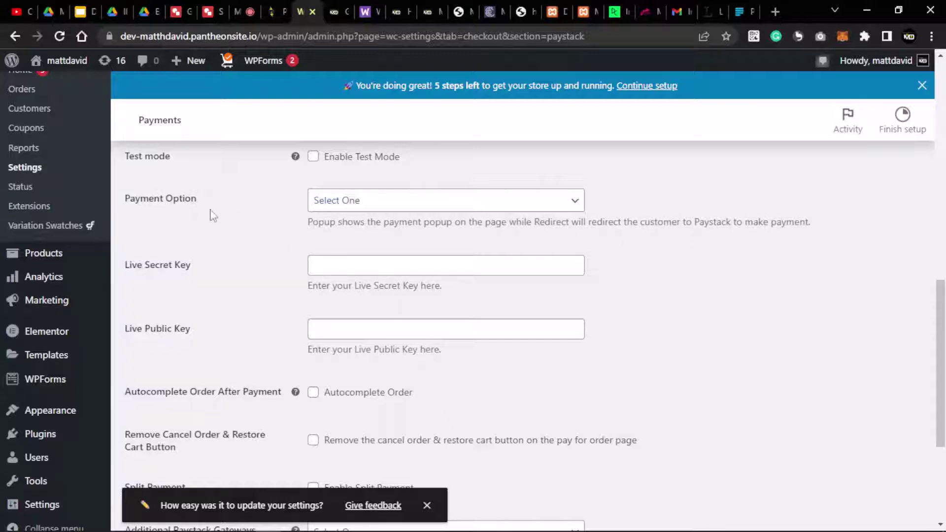
Tick Enable Test Mode again in the Paystack settings
{"action": "scroll", "coordinate": [212, 217], "scroll_direction": "up", "scroll_amount": 4}
{"action": "scroll", "coordinate": [212, 216], "scroll_direction": "up", "scroll_amount": 7}
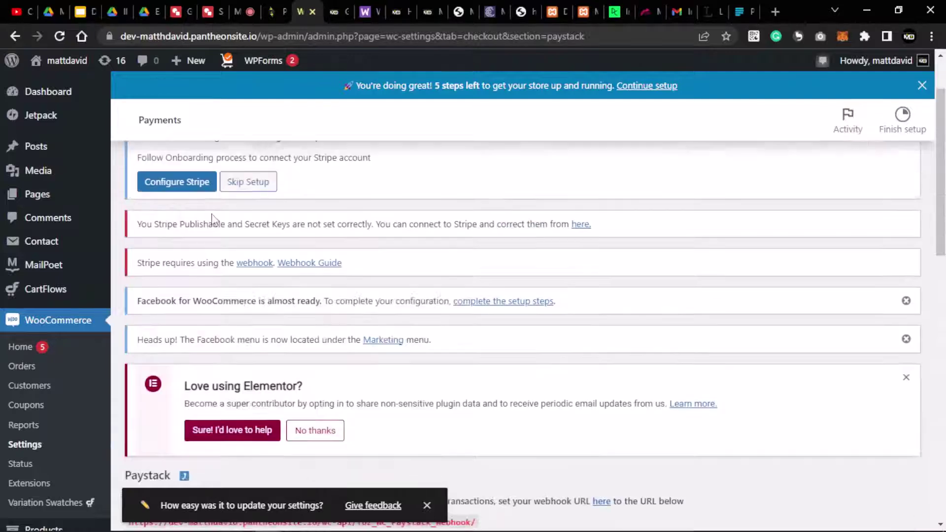
{"action": "scroll", "coordinate": [214, 213], "scroll_direction": "down", "scroll_amount": 15}
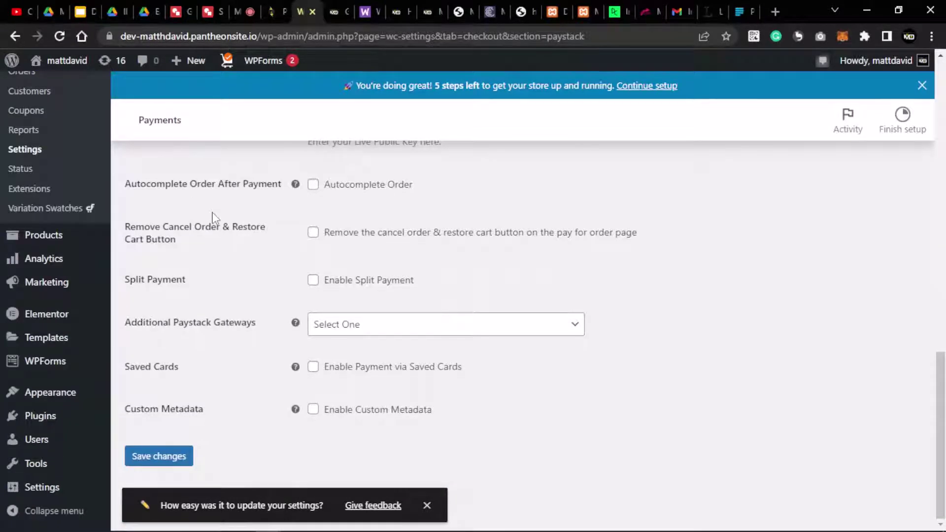
{"action": "scroll", "coordinate": [214, 218], "scroll_direction": "up", "scroll_amount": 4}
{"action": "scroll", "coordinate": [215, 218], "scroll_direction": "down", "scroll_amount": 4}
{"action": "scroll", "coordinate": [214, 218], "scroll_direction": "up", "scroll_amount": 1}
{"action": "scroll", "coordinate": [215, 218], "scroll_direction": "down", "scroll_amount": 1}
{"action": "scroll", "coordinate": [215, 218], "scroll_direction": "up", "scroll_amount": 2}
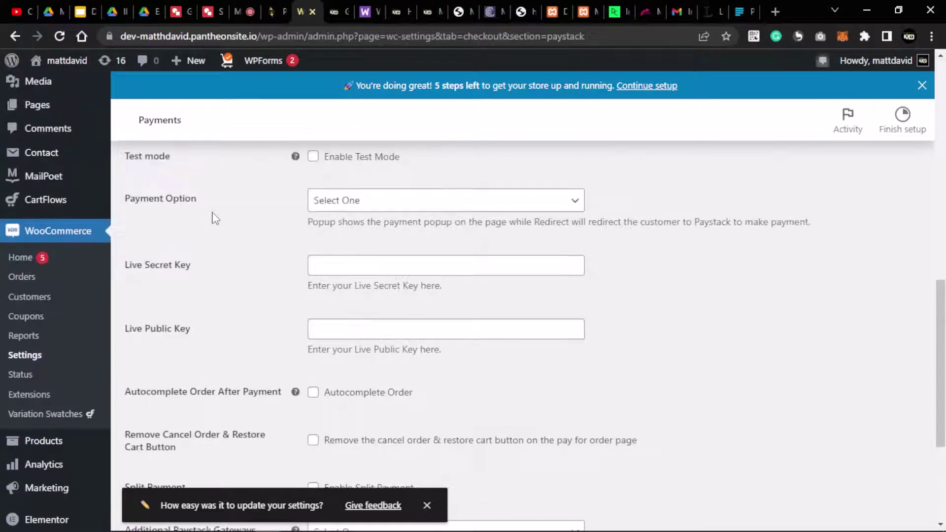
{"action": "scroll", "coordinate": [216, 218], "scroll_direction": "up", "scroll_amount": 2}
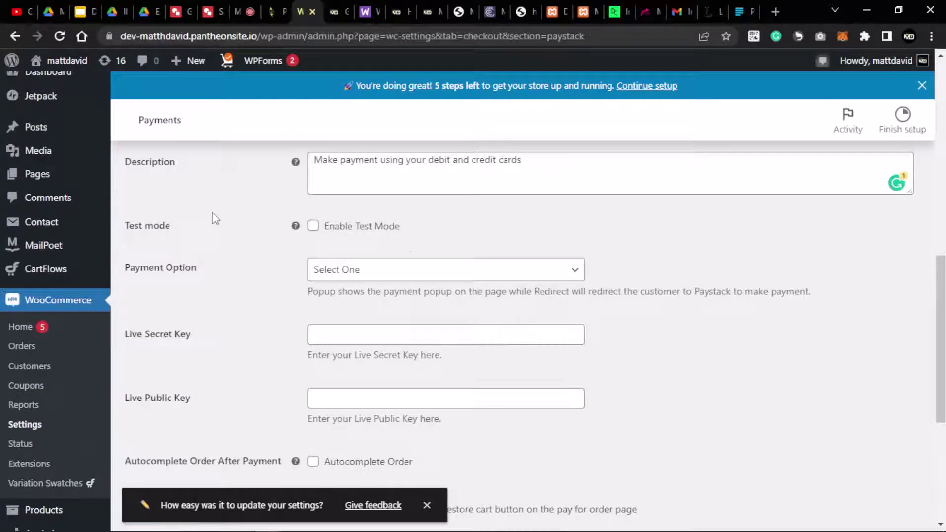
{"action": "left_click", "coordinate": [314, 226]}
{"action": "scroll", "coordinate": [403, 272], "scroll_direction": "up", "scroll_amount": 10}
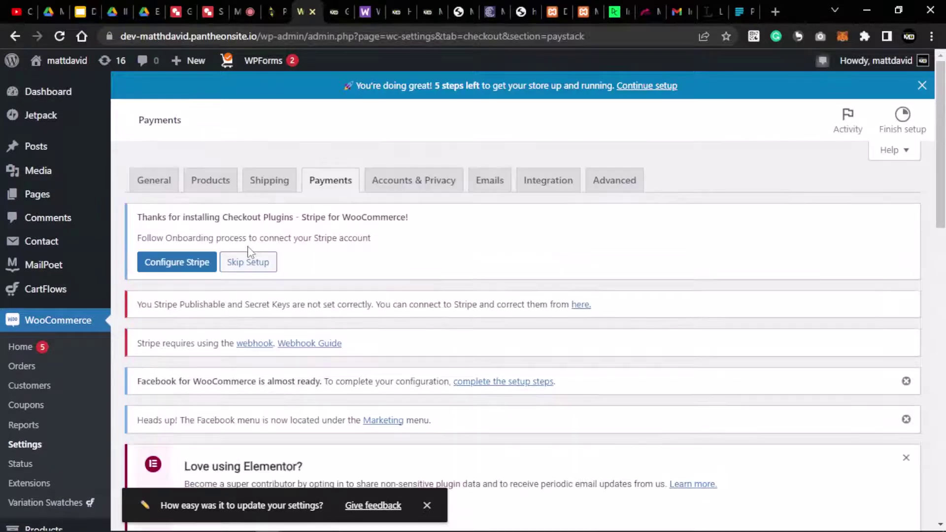
Stay on the page at the Leave site prompt and save the Paystack settings
{"action": "left_click", "coordinate": [413, 181]}
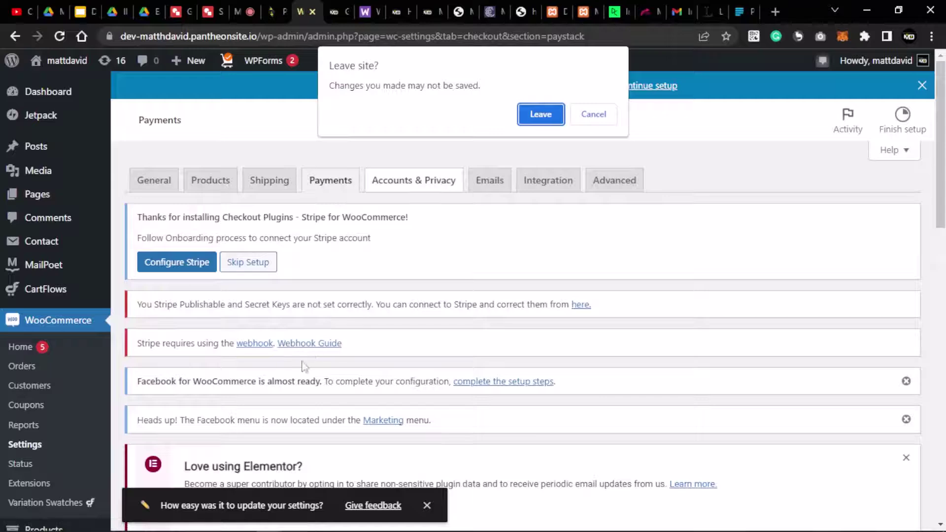
{"action": "left_click", "coordinate": [606, 121]}
{"action": "scroll", "coordinate": [485, 447], "scroll_direction": "down", "scroll_amount": 7}
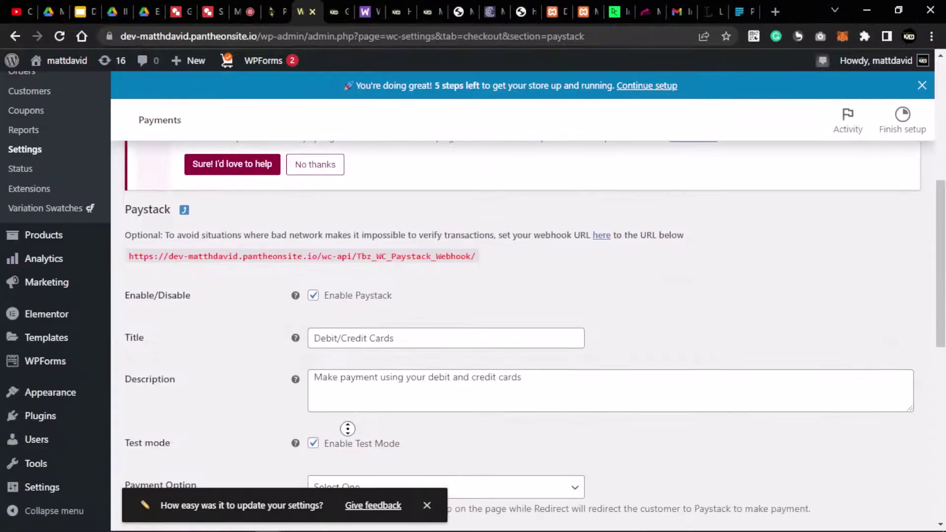
{"action": "scroll", "coordinate": [485, 447], "scroll_direction": "down", "scroll_amount": 10}
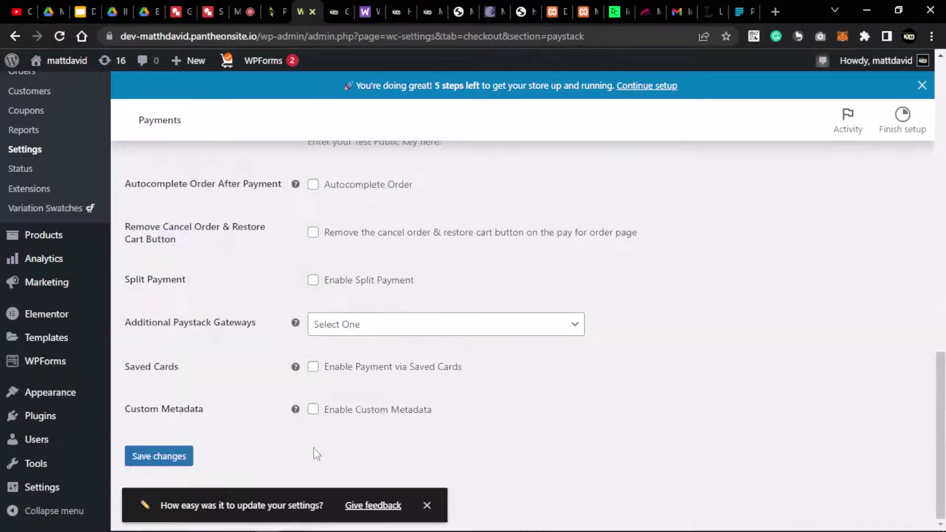
{"action": "left_click", "coordinate": [154, 460]}
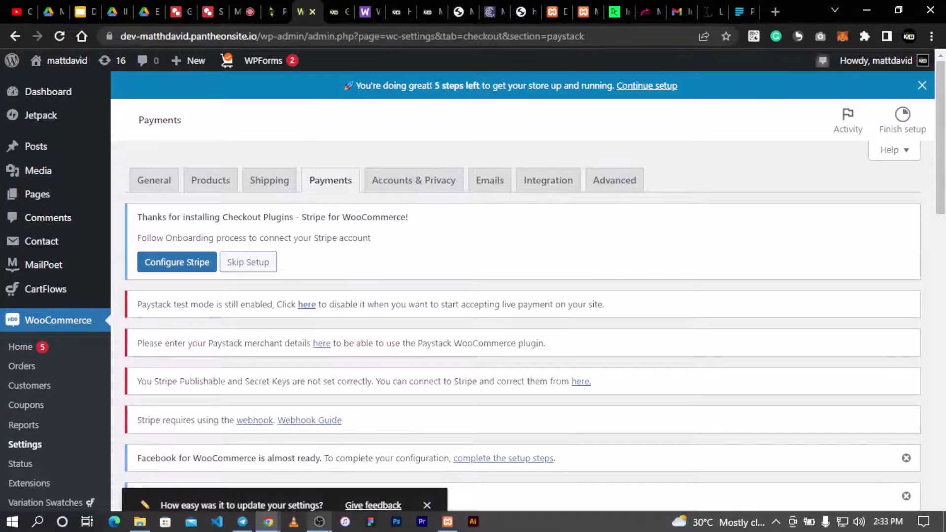
Bring the screen recorder forward and scroll over the Paystack test-mode and merchant notices
{"action": "left_click", "coordinate": [319, 521]}
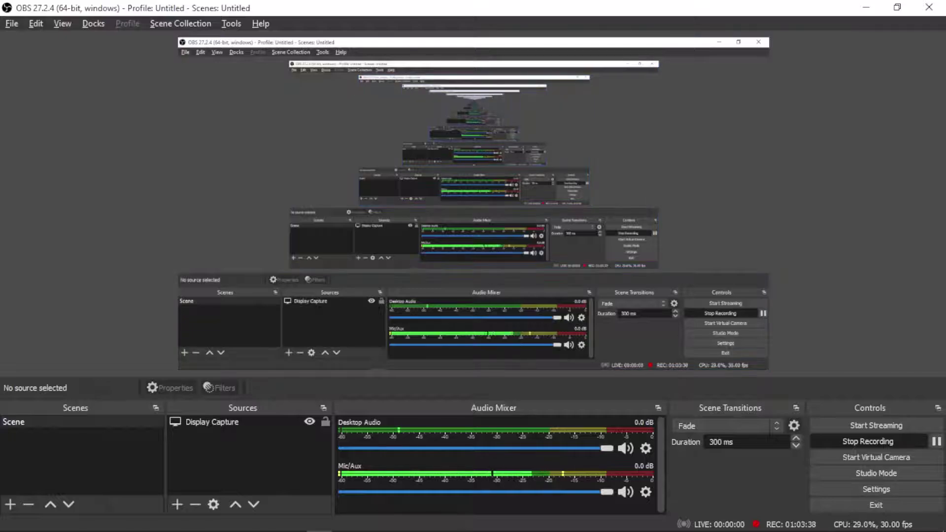
{"action": "left_click", "coordinate": [317, 526]}
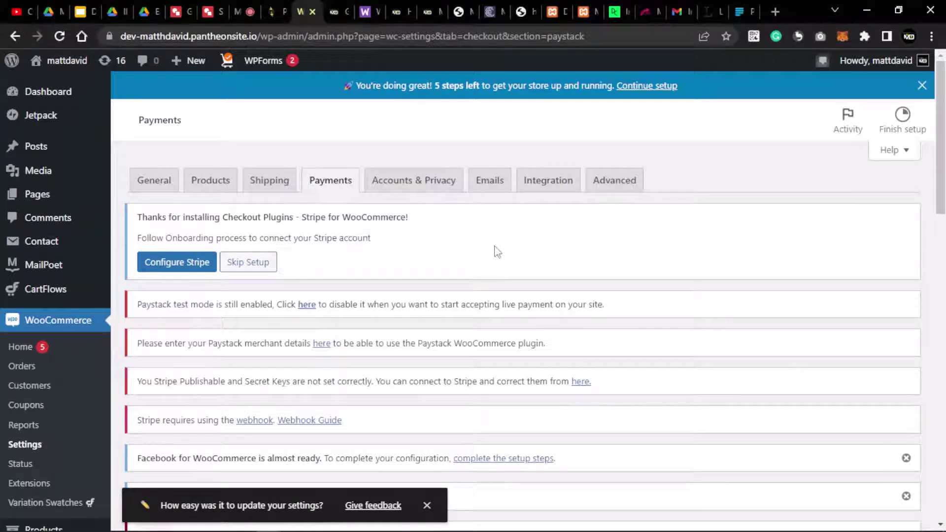
{"action": "scroll", "coordinate": [497, 251], "scroll_direction": "down", "scroll_amount": 4}
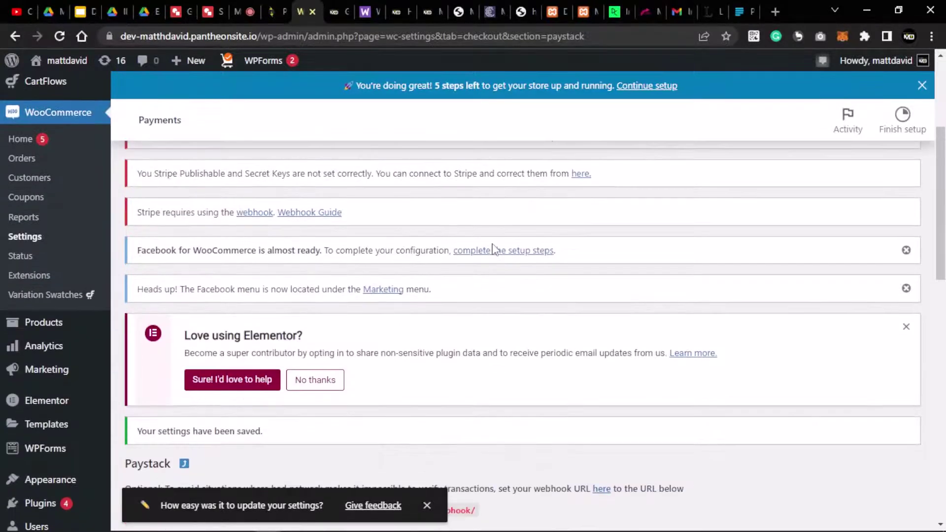
{"action": "scroll", "coordinate": [493, 249], "scroll_direction": "down", "scroll_amount": 5}
{"action": "scroll", "coordinate": [493, 249], "scroll_direction": "up", "scroll_amount": 7}
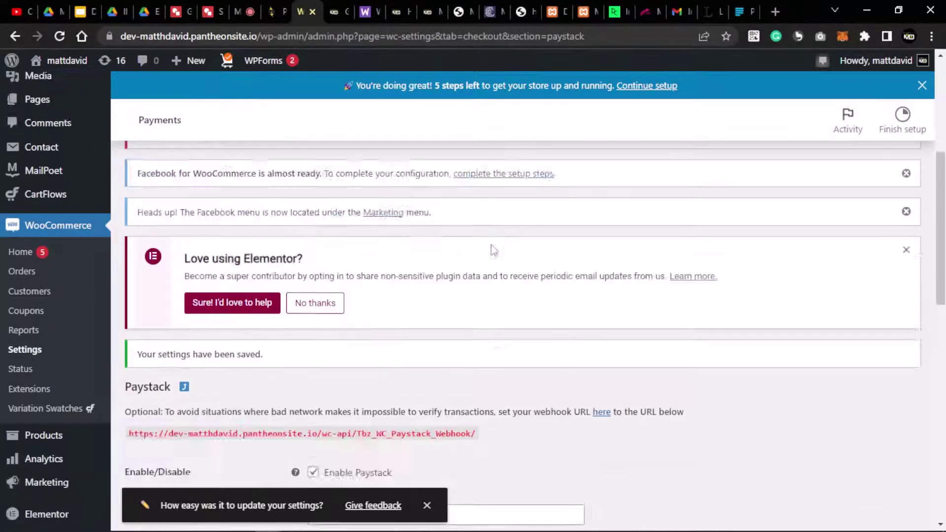
{"action": "scroll", "coordinate": [493, 250], "scroll_direction": "up", "scroll_amount": 3}
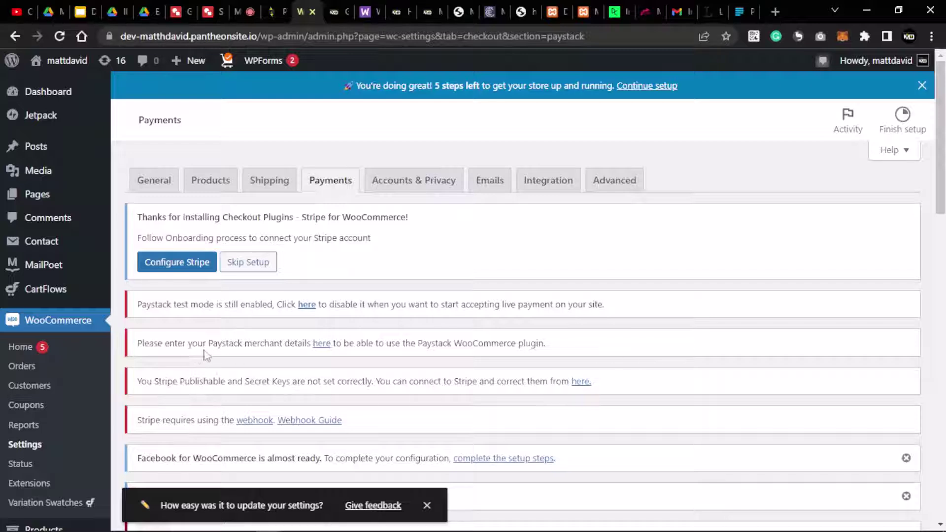
Follow the merchant details 'here' link, review the Paystack fields, and return to the Payments tab
{"action": "left_click", "coordinate": [321, 344]}
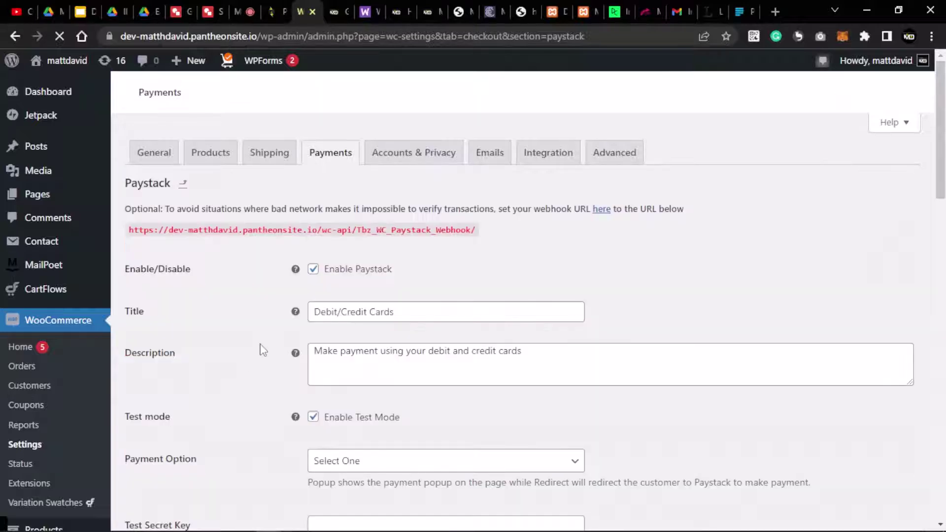
{"action": "scroll", "coordinate": [296, 443], "scroll_direction": "down", "scroll_amount": 5}
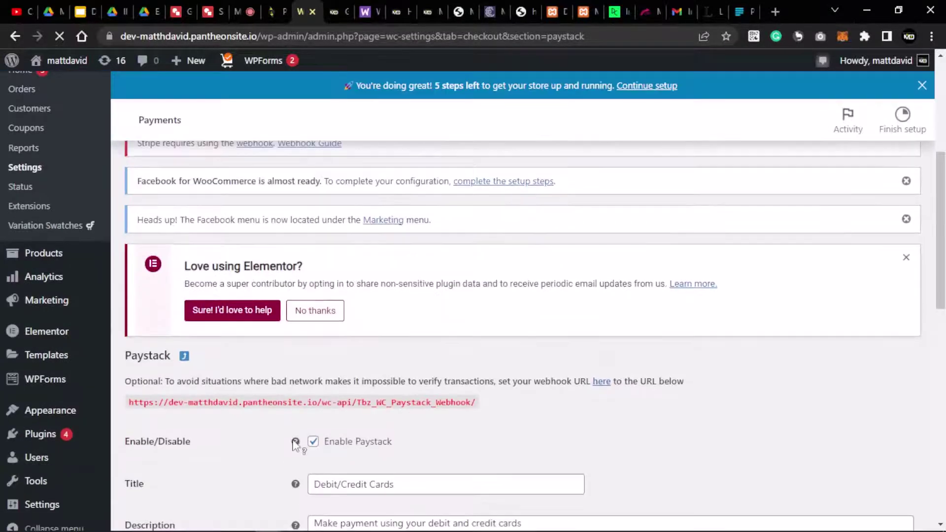
{"action": "scroll", "coordinate": [290, 448], "scroll_direction": "down", "scroll_amount": 5}
{"action": "scroll", "coordinate": [289, 450], "scroll_direction": "down", "scroll_amount": 6}
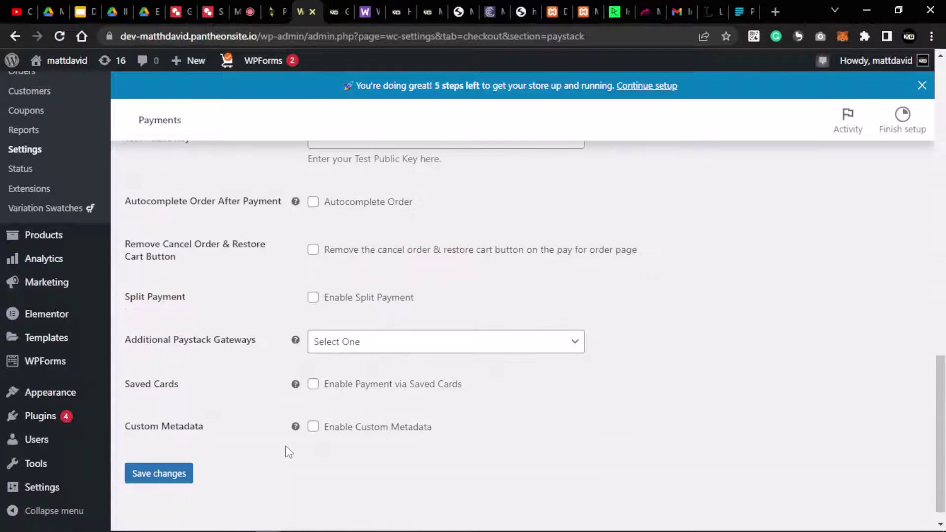
{"action": "scroll", "coordinate": [288, 451], "scroll_direction": "up", "scroll_amount": 4}
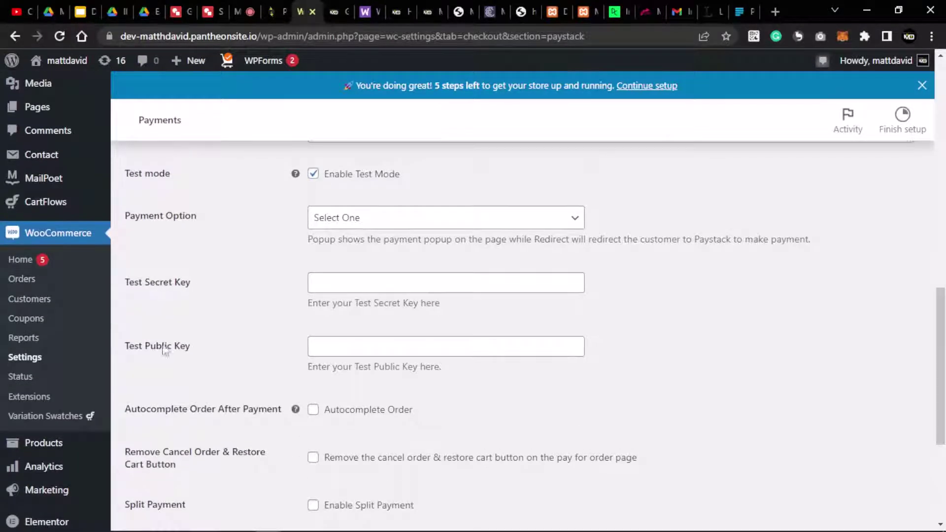
{"action": "scroll", "coordinate": [315, 335], "scroll_direction": "up", "scroll_amount": 10}
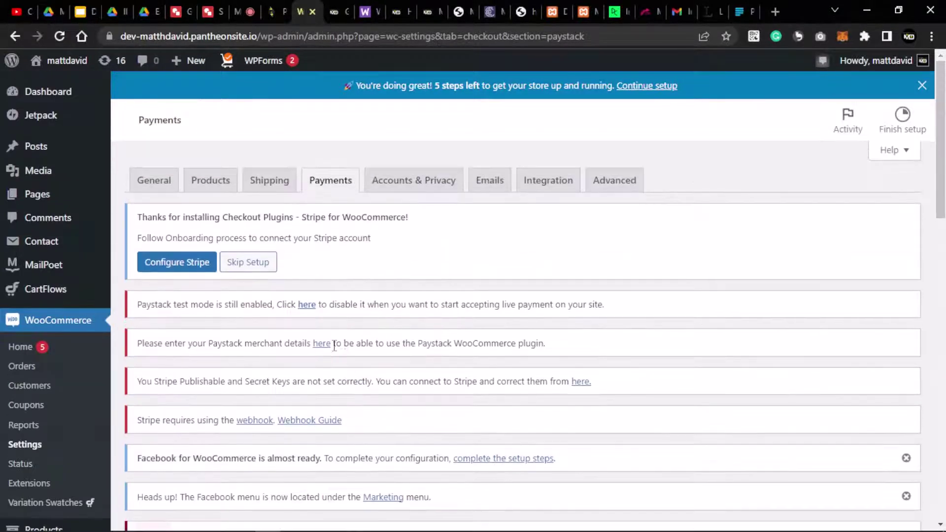
{"action": "scroll", "coordinate": [334, 346], "scroll_direction": "down", "scroll_amount": 1}
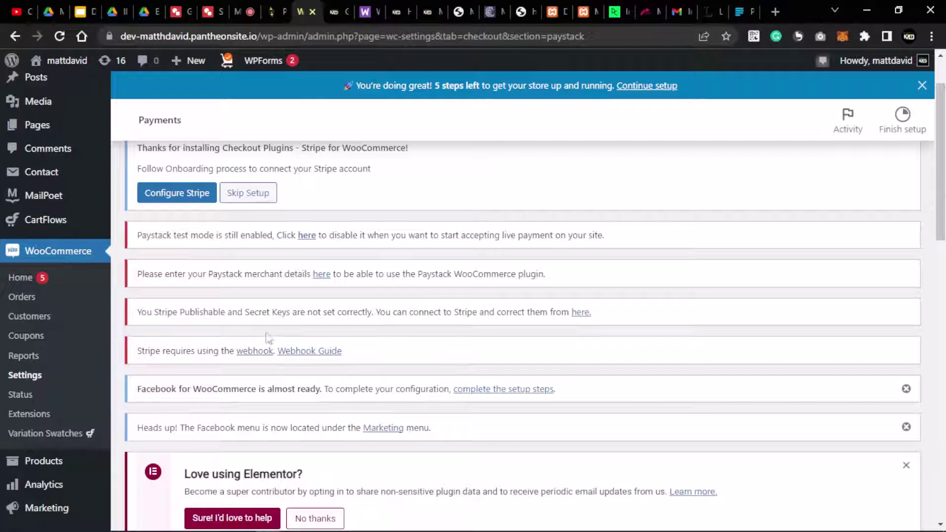
{"action": "scroll", "coordinate": [343, 347], "scroll_direction": "up", "scroll_amount": 1}
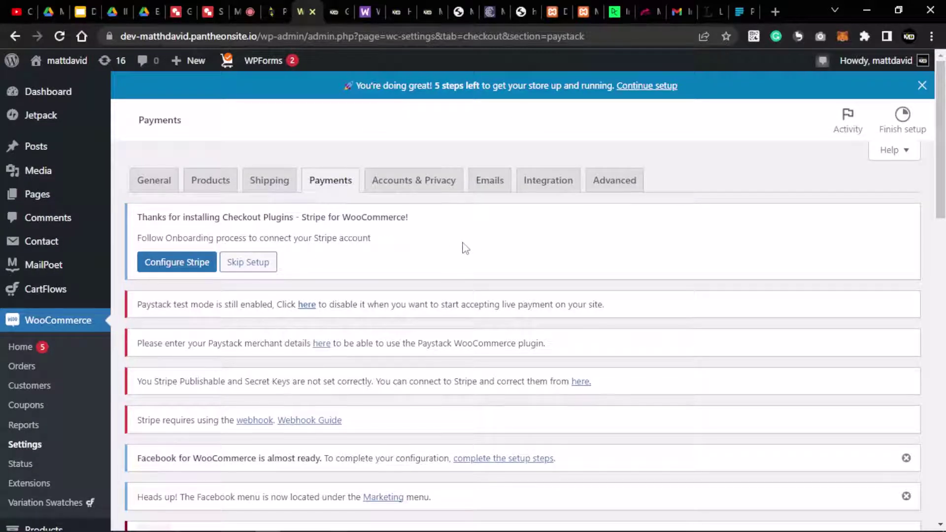
{"action": "left_click", "coordinate": [332, 186]}
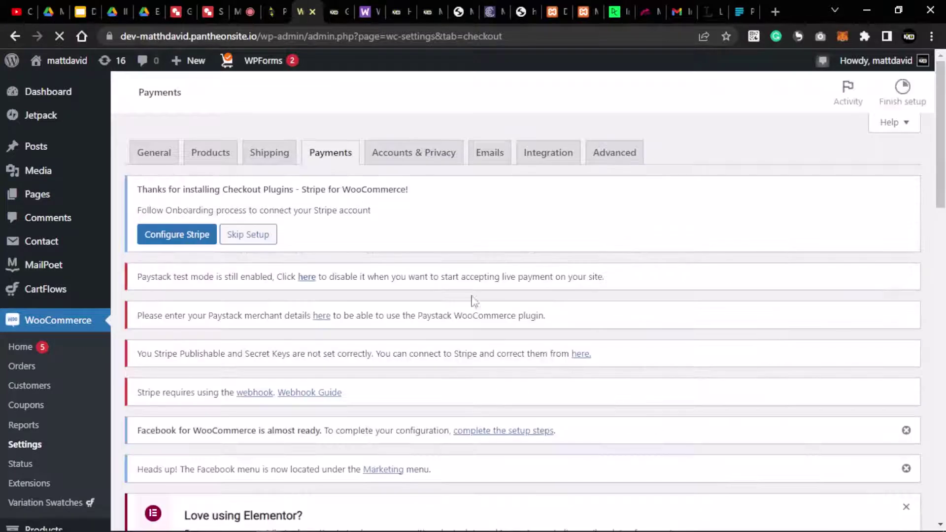
Open the 'Finish set up' settings for Direct bank transfer from the payment methods list
{"action": "scroll", "coordinate": [470, 315], "scroll_direction": "down", "scroll_amount": 10}
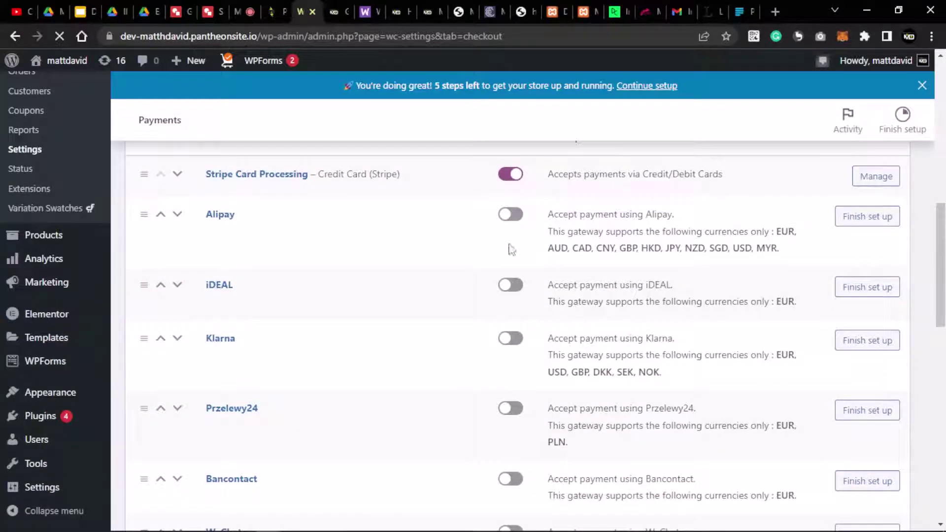
{"action": "scroll", "coordinate": [425, 353], "scroll_direction": "down", "scroll_amount": 7}
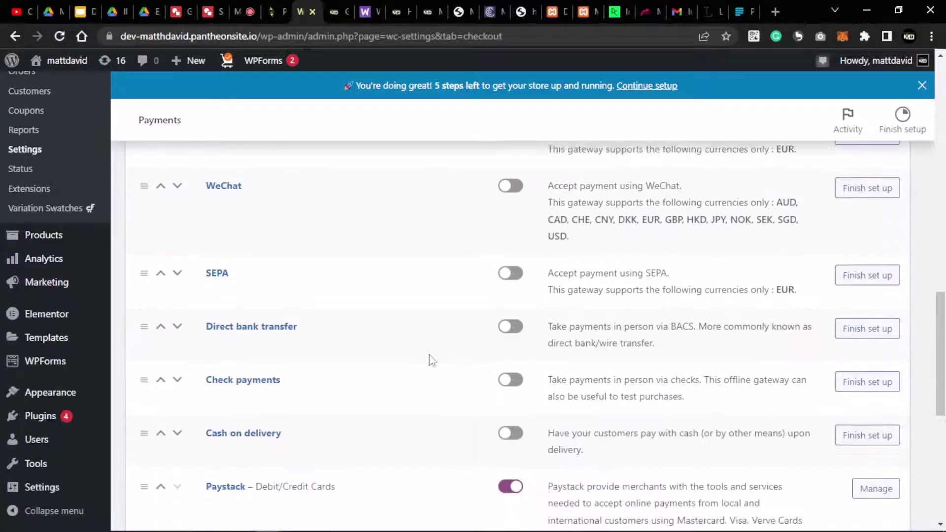
{"action": "scroll", "coordinate": [503, 493], "scroll_direction": "down", "scroll_amount": 4}
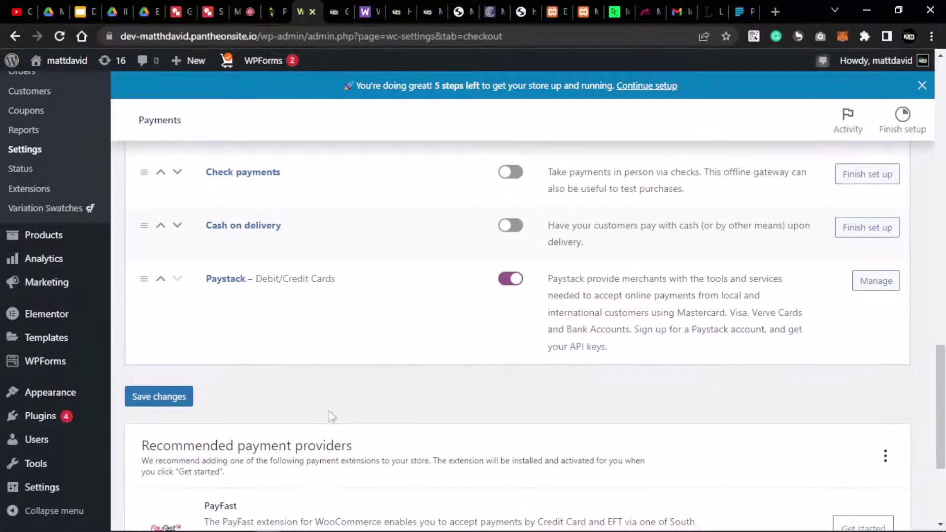
{"action": "scroll", "coordinate": [382, 355], "scroll_direction": "up", "scroll_amount": 3}
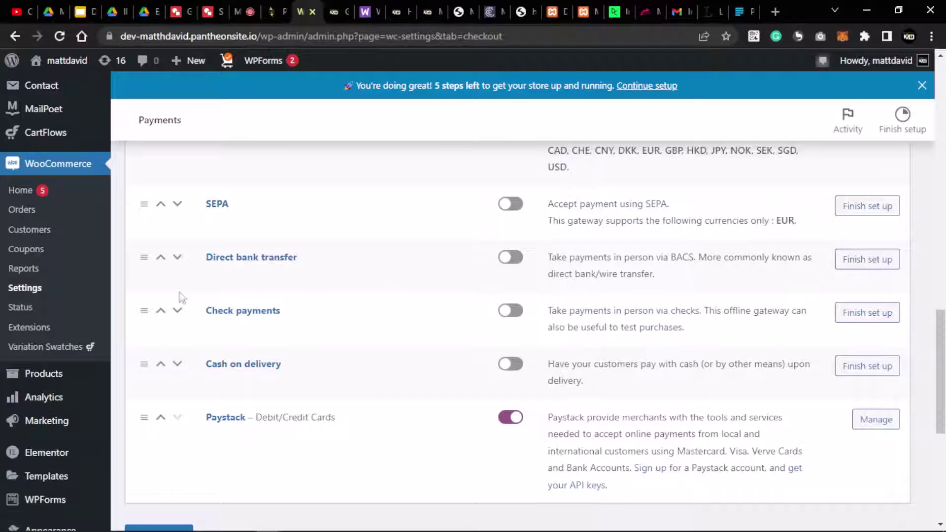
{"action": "left_click", "coordinate": [881, 270]}
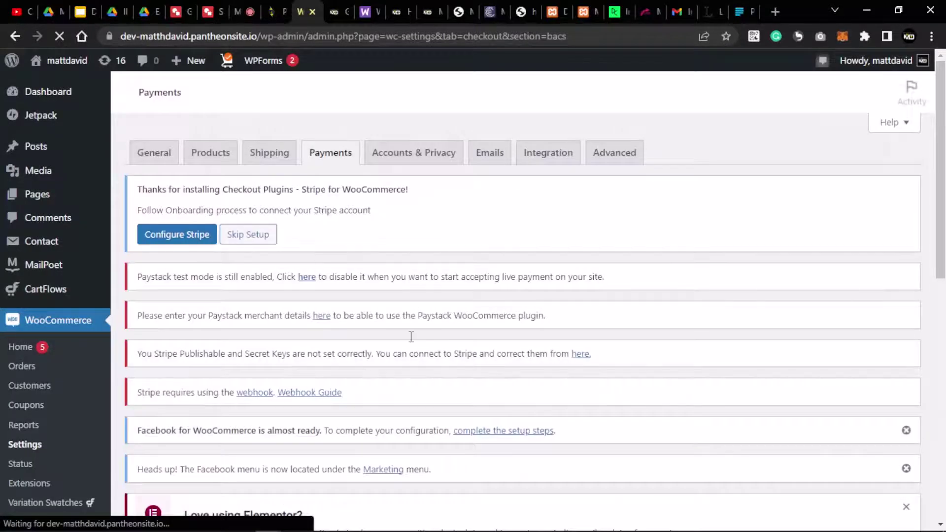
{"action": "scroll", "coordinate": [384, 405], "scroll_direction": "down", "scroll_amount": 8}
{"action": "scroll", "coordinate": [384, 370], "scroll_direction": "down", "scroll_amount": 3}
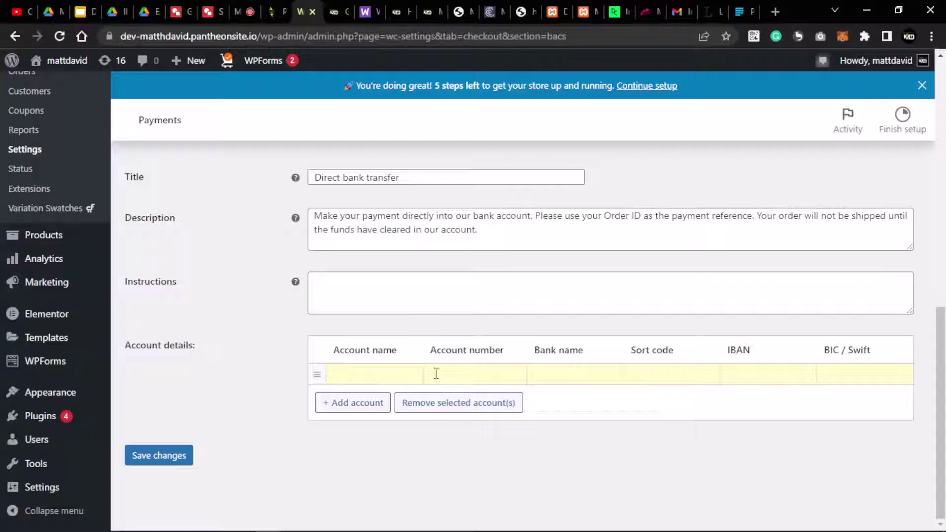
{"action": "left_click", "coordinate": [370, 286]}
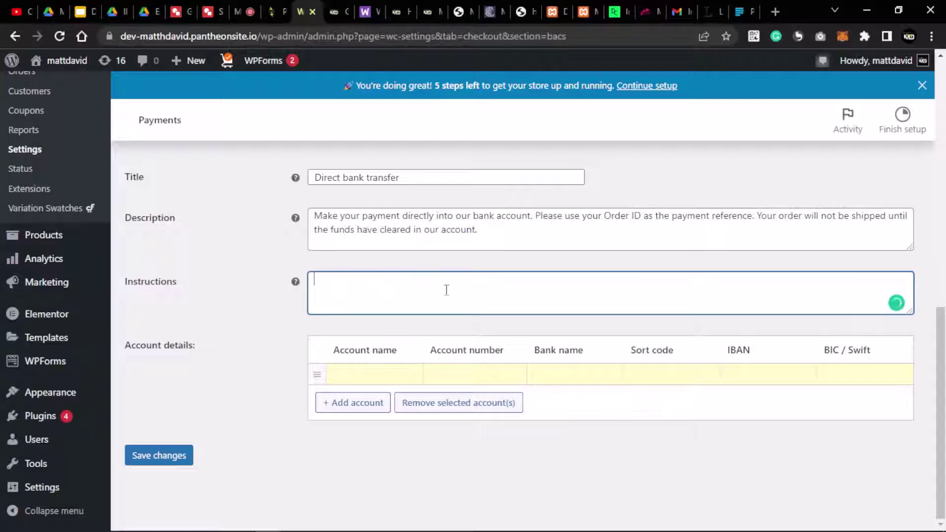
{"action": "scroll", "coordinate": [359, 306], "scroll_direction": "up", "scroll_amount": 3}
{"action": "scroll", "coordinate": [360, 403], "scroll_direction": "down", "scroll_amount": 3}
{"action": "left_click_drag", "start_coordinate": [320, 212], "coordinate": [557, 230]}
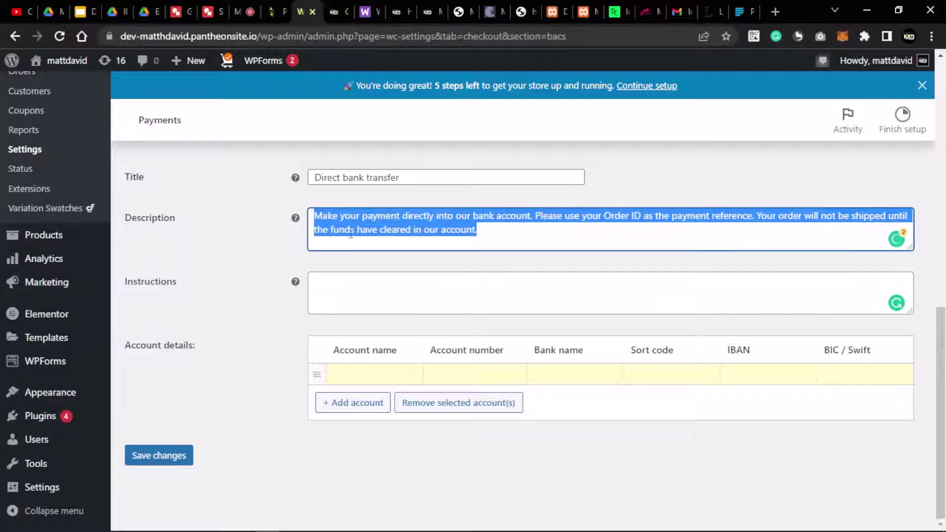
{"action": "scroll", "coordinate": [375, 230], "scroll_direction": "up", "scroll_amount": 3}
{"action": "scroll", "coordinate": [375, 230], "scroll_direction": "down", "scroll_amount": 3}
{"action": "left_click", "coordinate": [416, 256]}
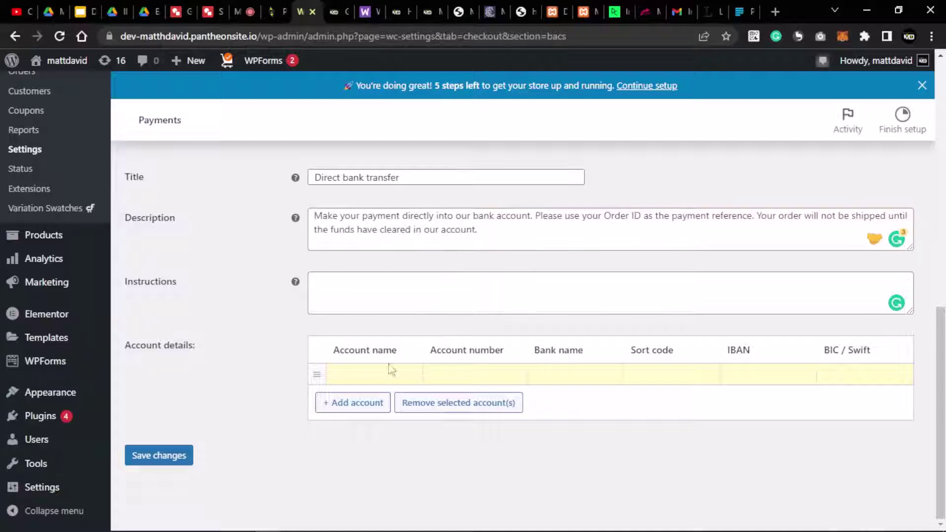
{"action": "left_click", "coordinate": [356, 294]}
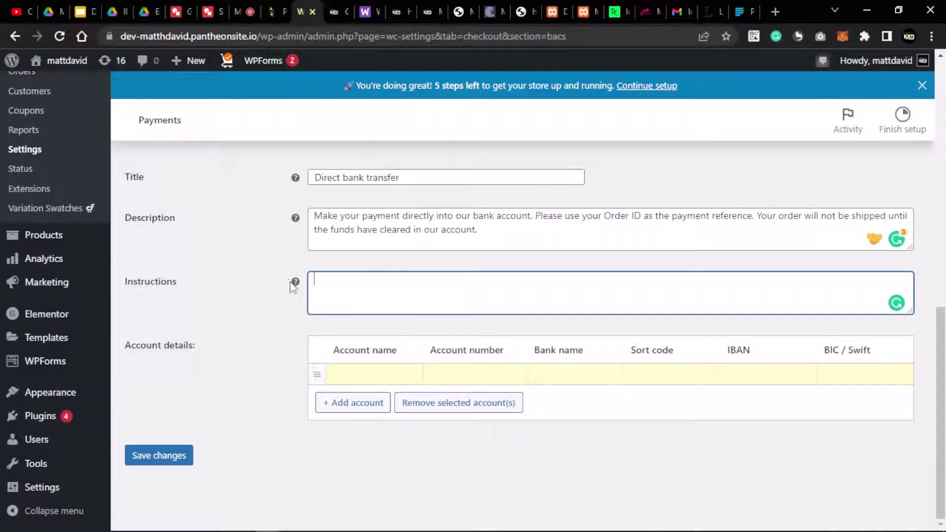
{"action": "mouse_move", "coordinate": [297, 283]}
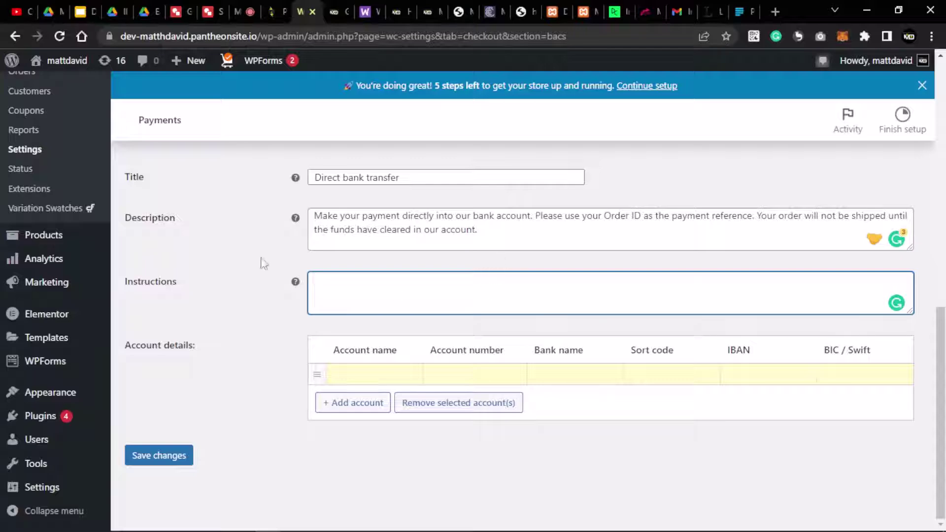
{"action": "scroll", "coordinate": [305, 257], "scroll_direction": "up", "scroll_amount": 5}
{"action": "scroll", "coordinate": [311, 266], "scroll_direction": "down", "scroll_amount": 3}
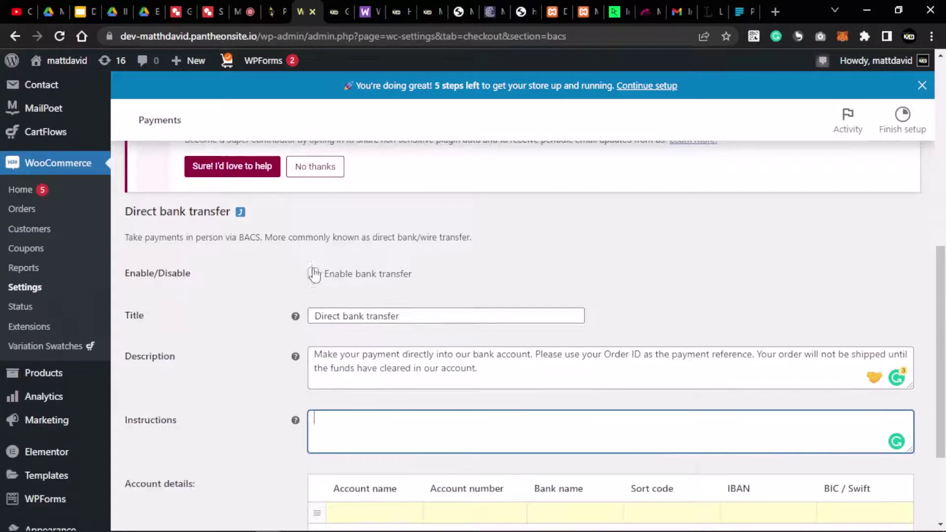
{"action": "scroll", "coordinate": [325, 281], "scroll_direction": "up", "scroll_amount": 10}
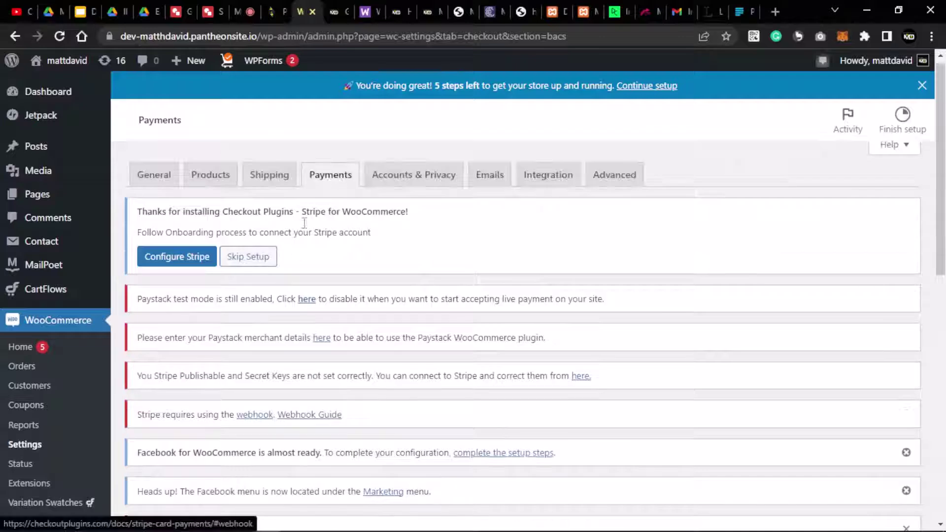
Back on the payment methods list, install PayPal Payments from Recommended payment providers
{"action": "left_click", "coordinate": [328, 178]}
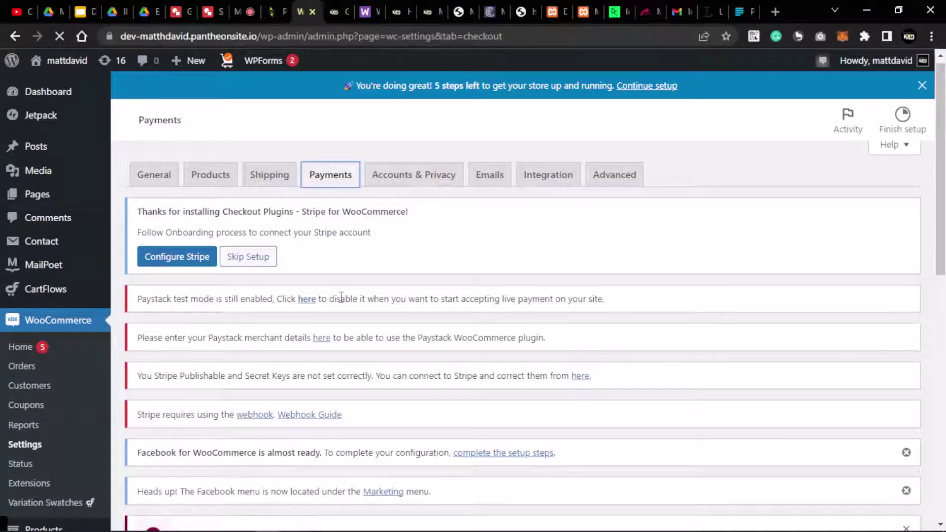
{"action": "scroll", "coordinate": [345, 316], "scroll_direction": "down", "scroll_amount": 5}
{"action": "scroll", "coordinate": [356, 329], "scroll_direction": "down", "scroll_amount": 5}
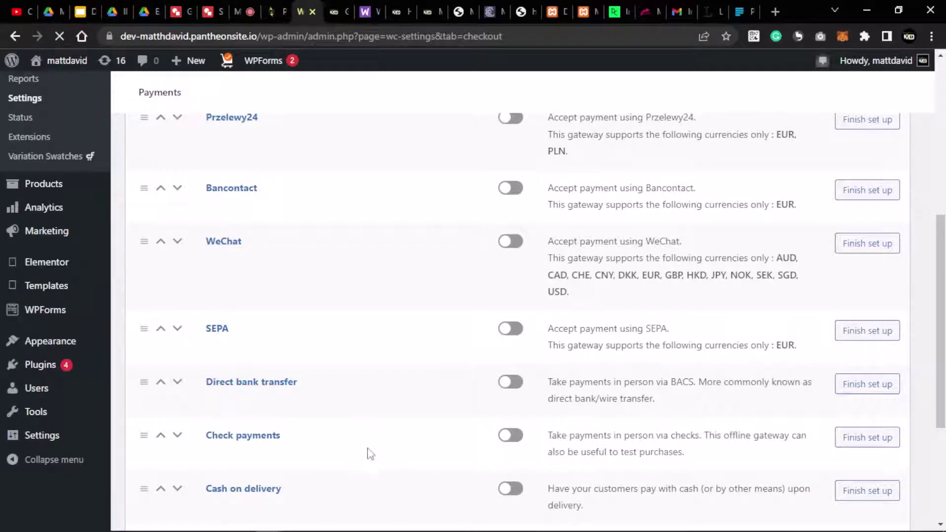
{"action": "scroll", "coordinate": [335, 461], "scroll_direction": "down", "scroll_amount": 3}
{"action": "scroll", "coordinate": [270, 349], "scroll_direction": "up", "scroll_amount": 8}
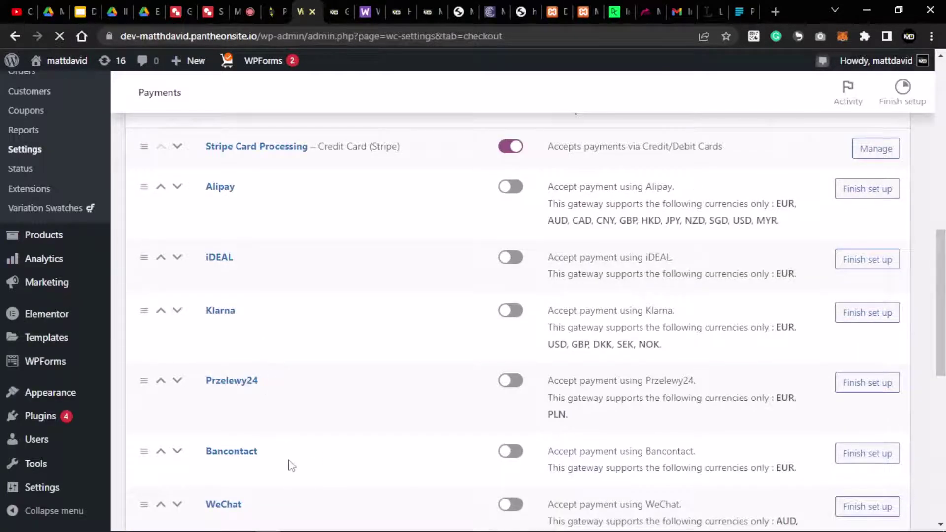
{"action": "scroll", "coordinate": [289, 465], "scroll_direction": "down", "scroll_amount": 5}
{"action": "scroll", "coordinate": [275, 456], "scroll_direction": "down", "scroll_amount": 4}
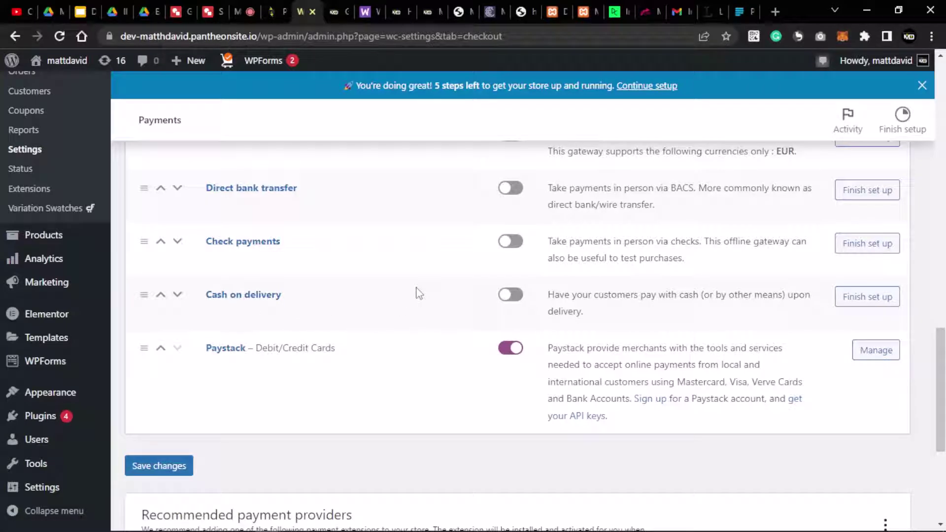
{"action": "scroll", "coordinate": [426, 290], "scroll_direction": "up", "scroll_amount": 4}
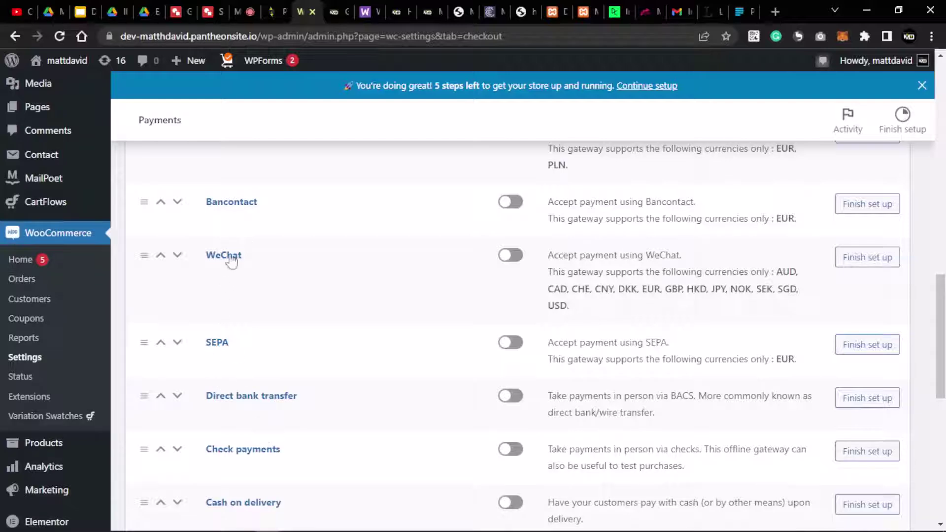
{"action": "scroll", "coordinate": [237, 231], "scroll_direction": "up", "scroll_amount": 3}
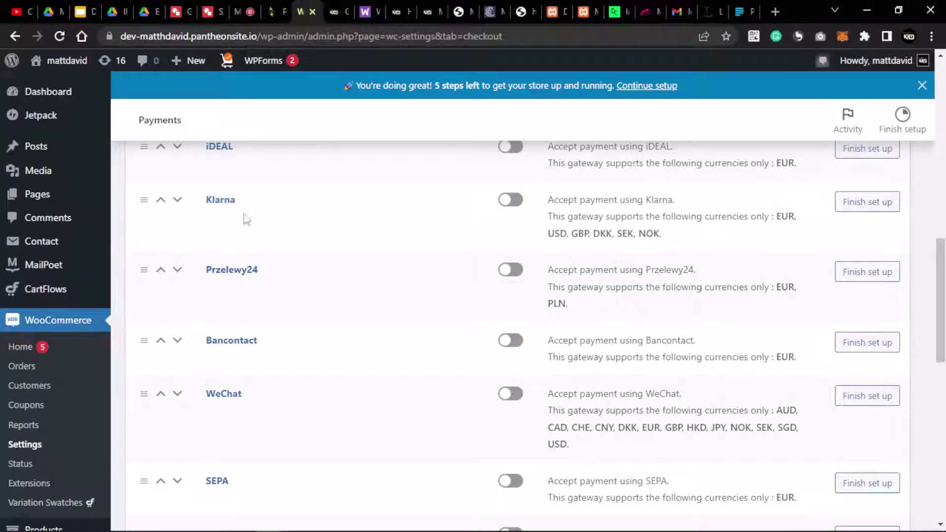
{"action": "scroll", "coordinate": [256, 187], "scroll_direction": "down", "scroll_amount": 10}
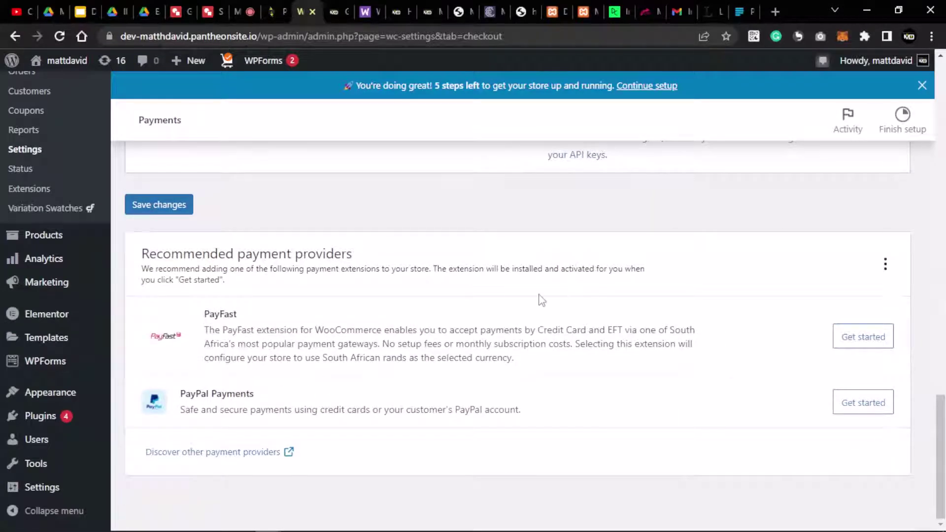
{"action": "left_click", "coordinate": [847, 407]}
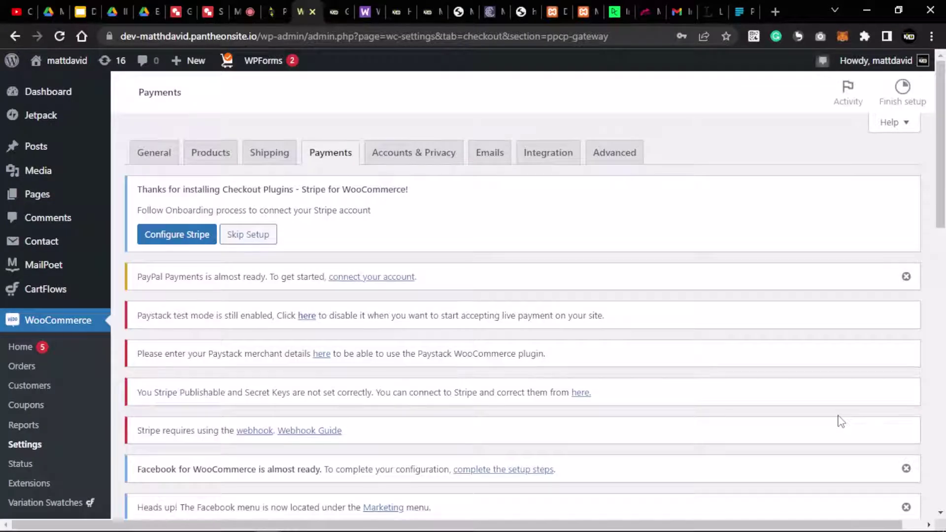
{"action": "scroll", "coordinate": [839, 418], "scroll_direction": "down", "scroll_amount": 10}
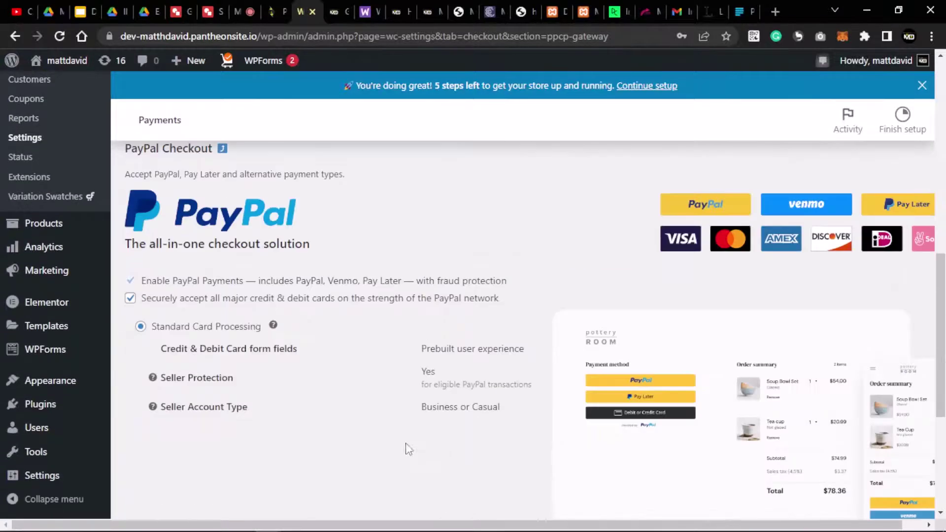
{"action": "scroll", "coordinate": [417, 435], "scroll_direction": "down", "scroll_amount": 5}
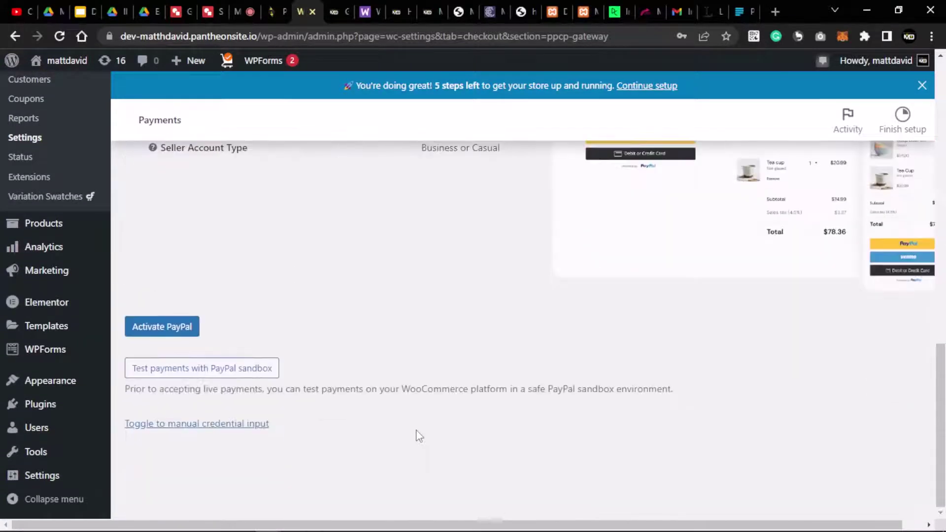
{"action": "scroll", "coordinate": [418, 435], "scroll_direction": "up", "scroll_amount": 4}
{"action": "scroll", "coordinate": [418, 435], "scroll_direction": "up", "scroll_amount": 4}
{"action": "scroll", "coordinate": [418, 436], "scroll_direction": "down", "scroll_amount": 3}
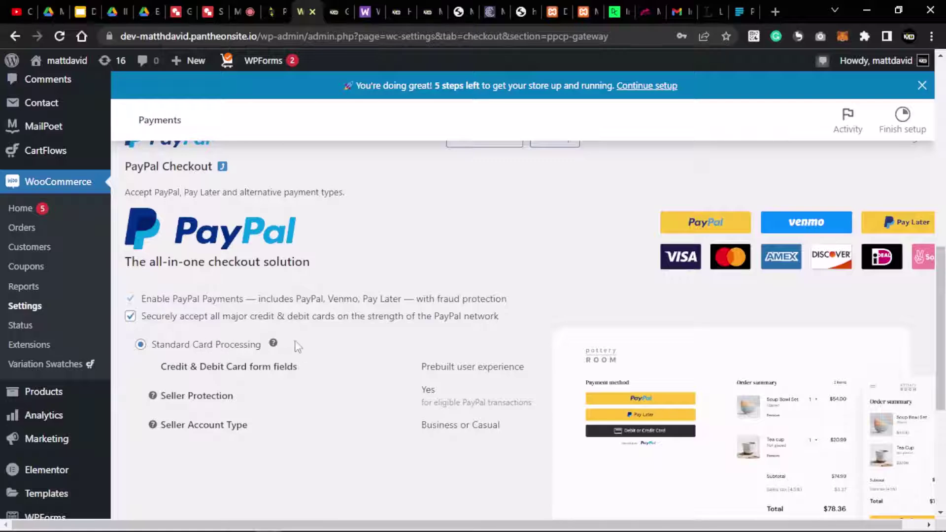
{"action": "scroll", "coordinate": [397, 419], "scroll_direction": "down", "scroll_amount": 4}
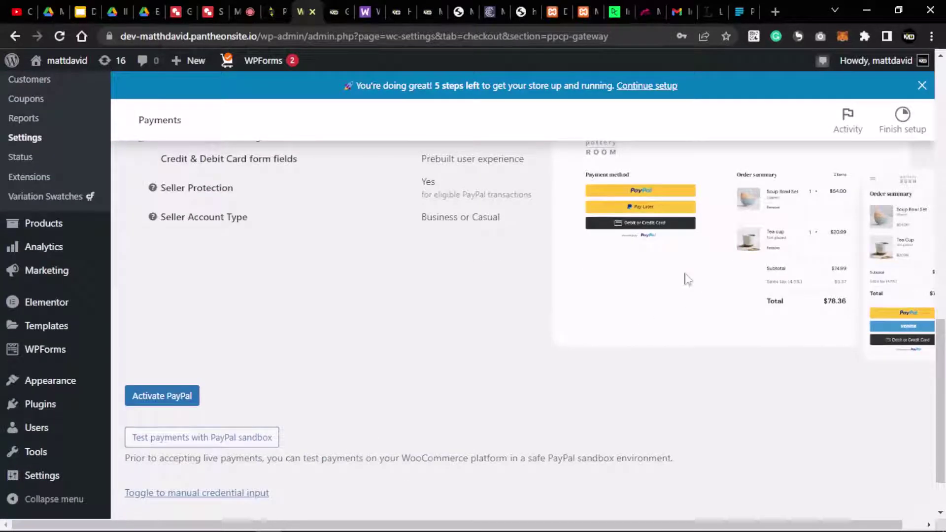
{"action": "scroll", "coordinate": [449, 347], "scroll_direction": "up", "scroll_amount": 3}
{"action": "scroll", "coordinate": [443, 345], "scroll_direction": "down", "scroll_amount": 2}
{"action": "scroll", "coordinate": [437, 342], "scroll_direction": "up", "scroll_amount": 5}
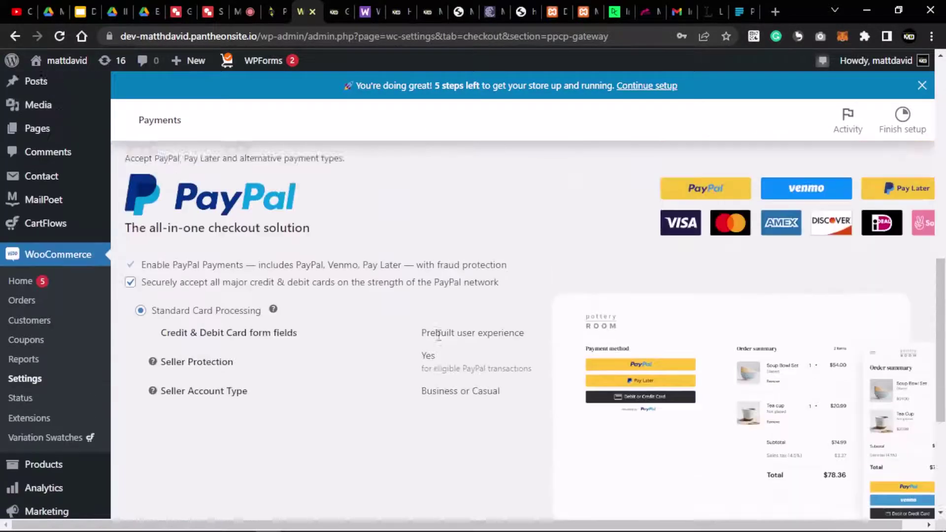
{"action": "scroll", "coordinate": [438, 340], "scroll_direction": "down", "scroll_amount": 5}
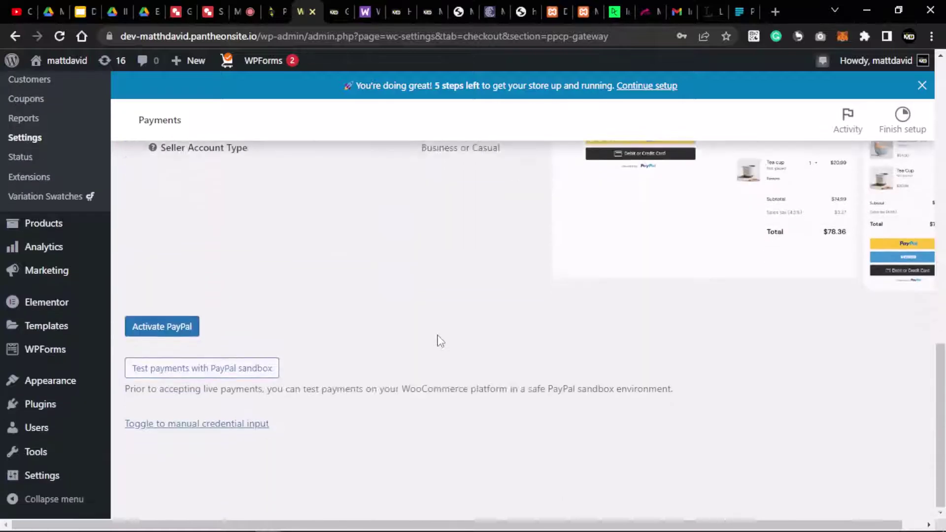
{"action": "scroll", "coordinate": [438, 340], "scroll_direction": "up", "scroll_amount": 5}
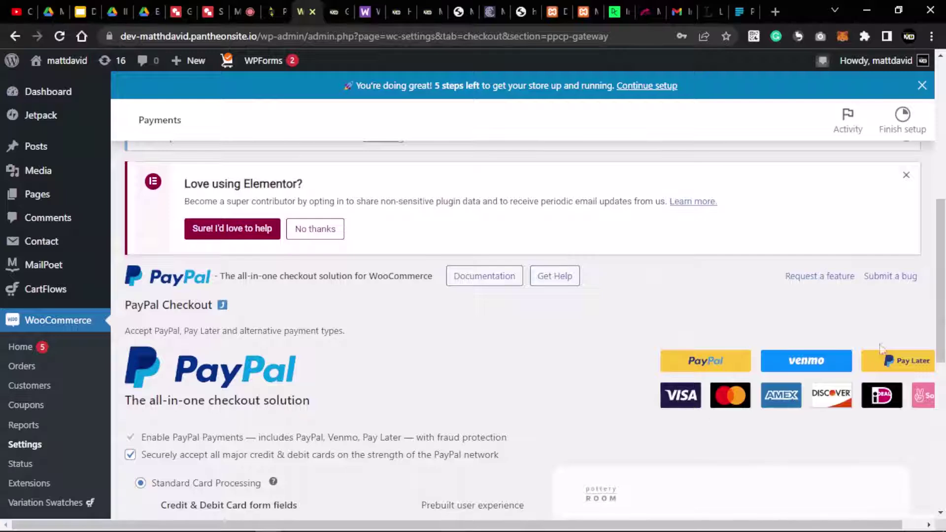
Start the Activate PayPal connection and accept PayPal's cookies
{"action": "scroll", "coordinate": [427, 389], "scroll_direction": "down", "scroll_amount": 5}
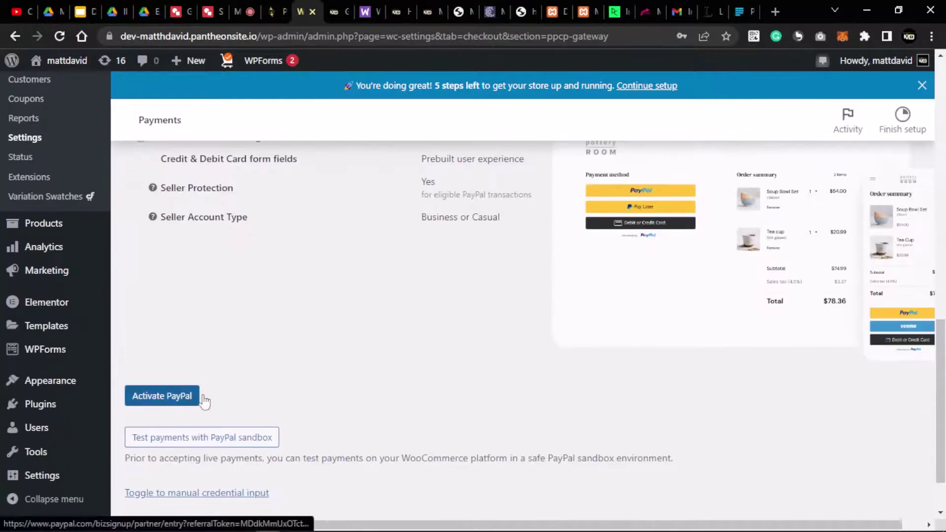
{"action": "left_click", "coordinate": [196, 397]}
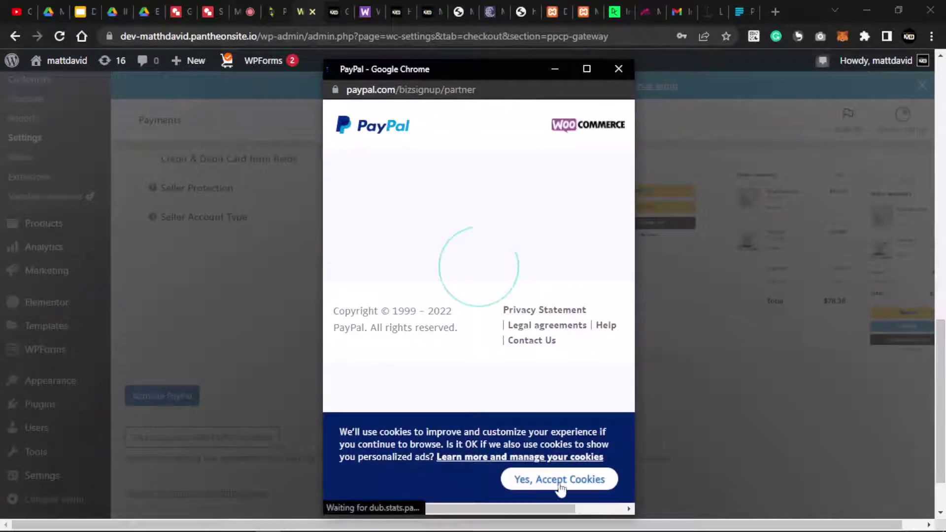
{"action": "left_click", "coordinate": [566, 482]}
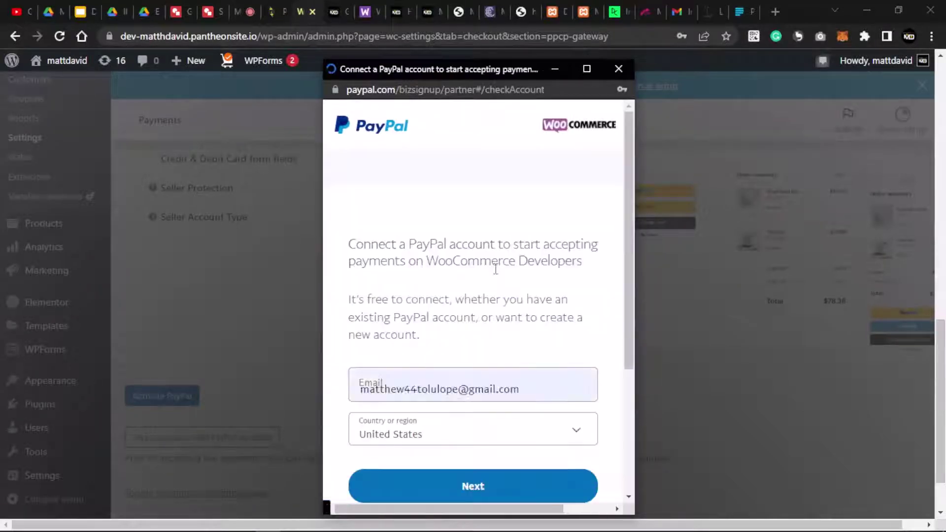
Set Country or region to Nigeria and continue to sign-in
{"action": "scroll", "coordinate": [466, 345], "scroll_direction": "down", "scroll_amount": 4}
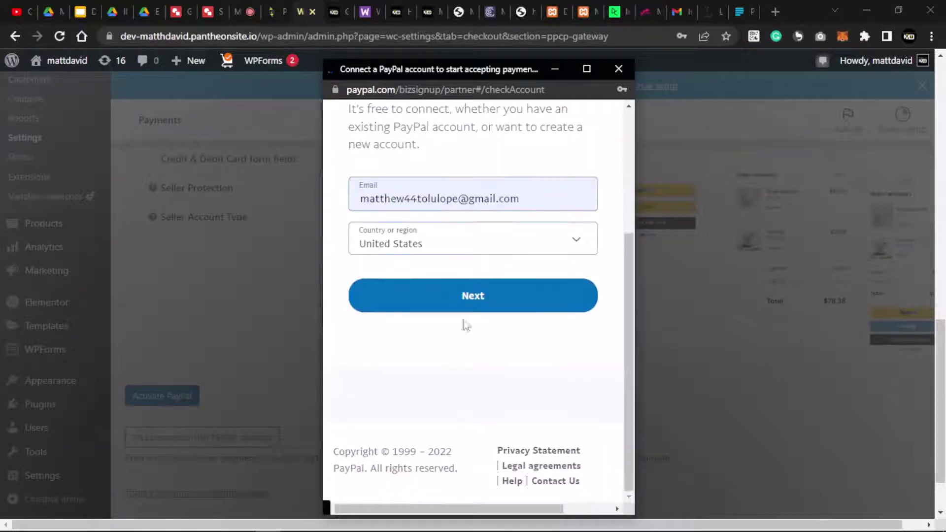
{"action": "left_click", "coordinate": [488, 238]}
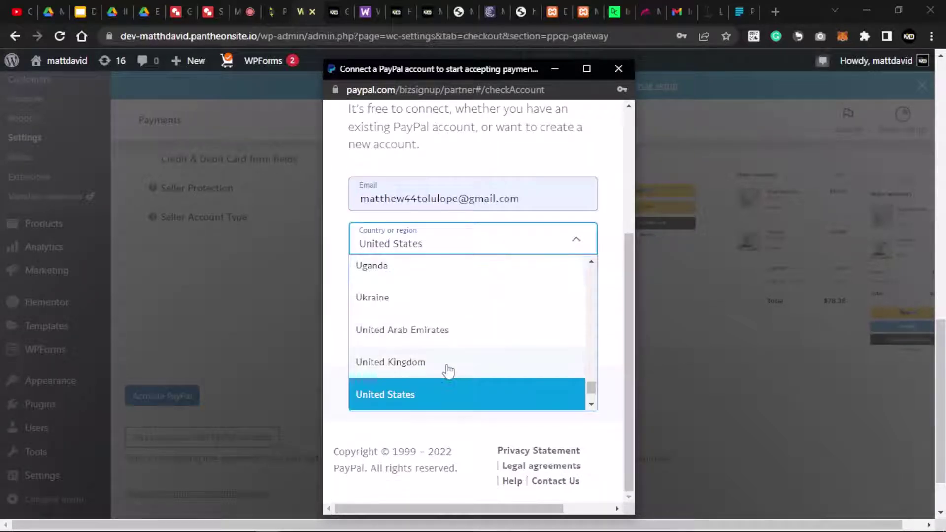
{"action": "key", "text": "n"}
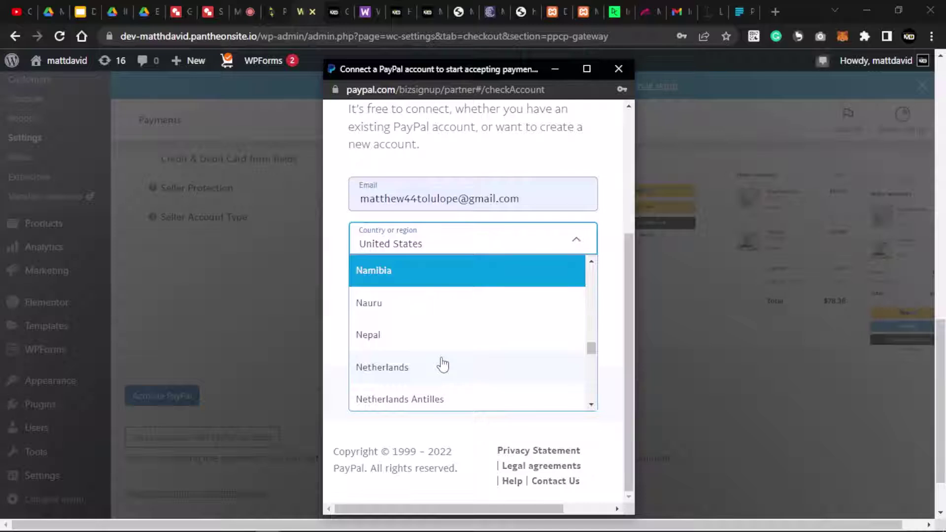
{"action": "scroll", "coordinate": [453, 362], "scroll_direction": "down", "scroll_amount": 3}
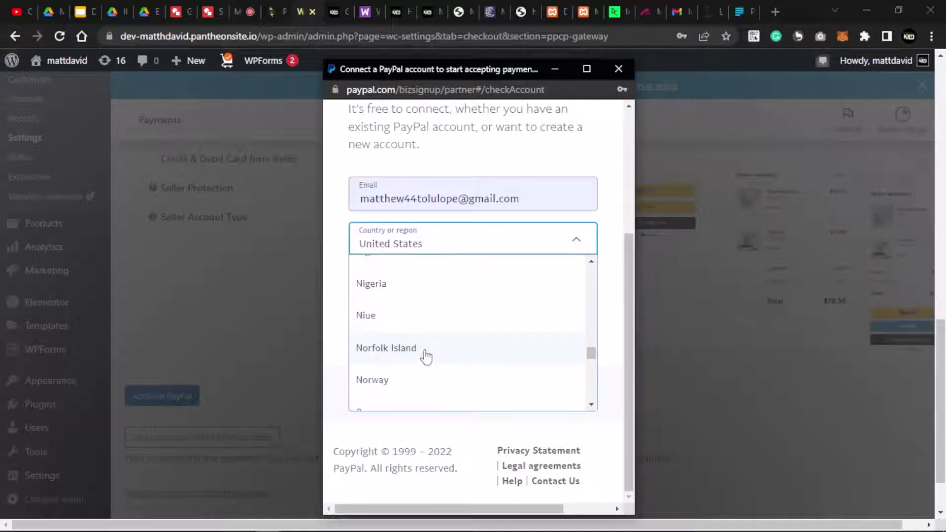
{"action": "left_click", "coordinate": [401, 290]}
{"action": "left_click", "coordinate": [490, 307]}
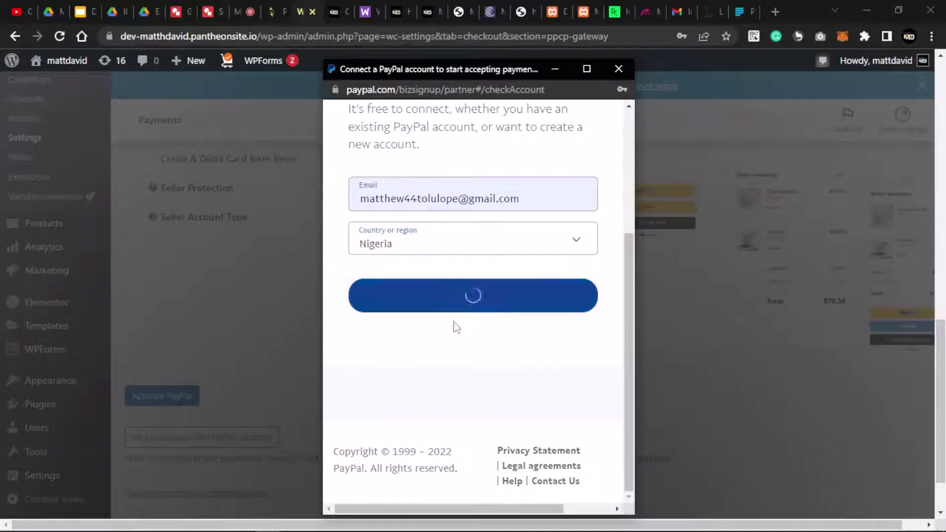
{"action": "scroll", "coordinate": [465, 394], "scroll_direction": "down", "scroll_amount": 3}
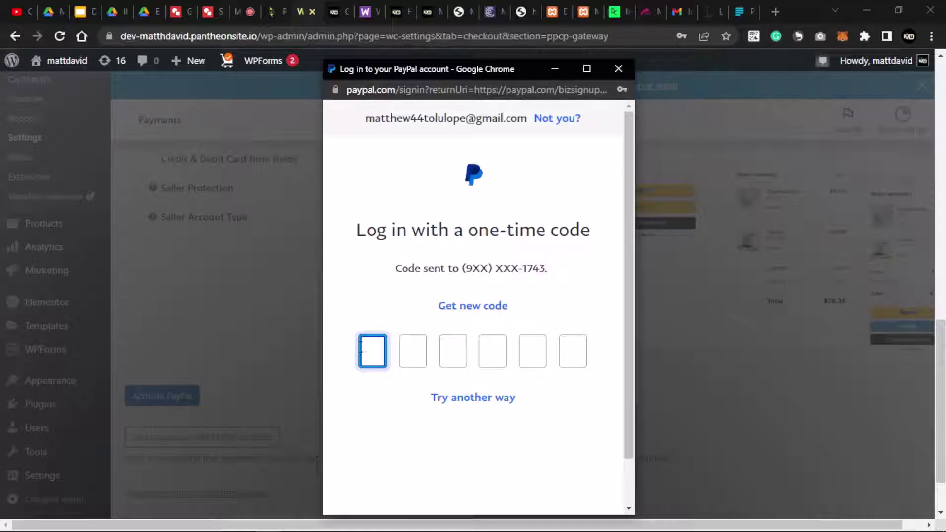
Enter the PayPal one-time verification code
{"action": "left_click", "coordinate": [368, 345]}
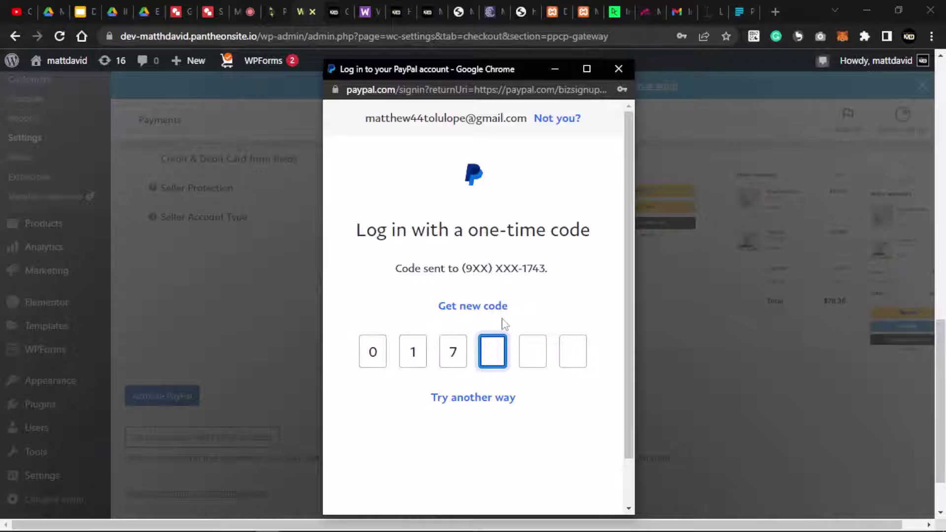
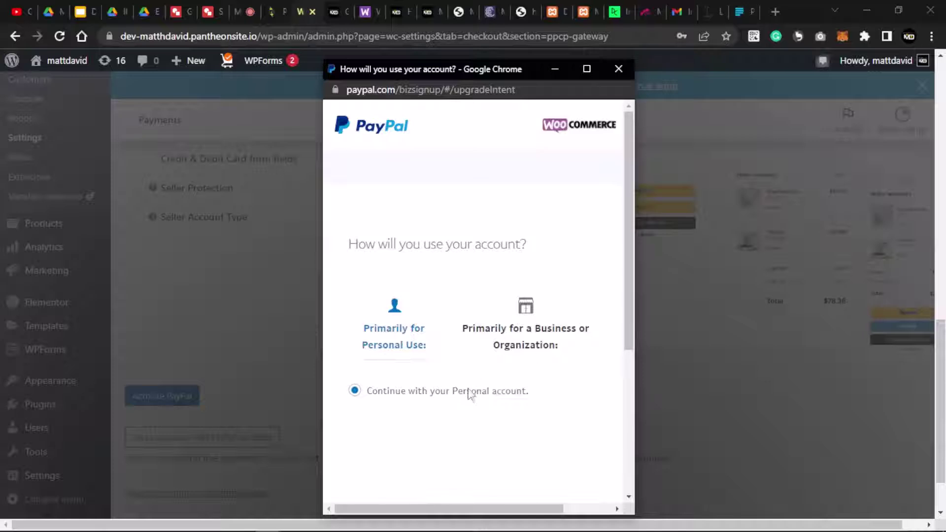
{"action": "scroll", "coordinate": [471, 394], "scroll_direction": "down", "scroll_amount": 5}
Connect the personal PayPal account to WooCommerce, dismiss the survey, and return to WooCommerce
{"action": "left_click", "coordinate": [481, 298]}
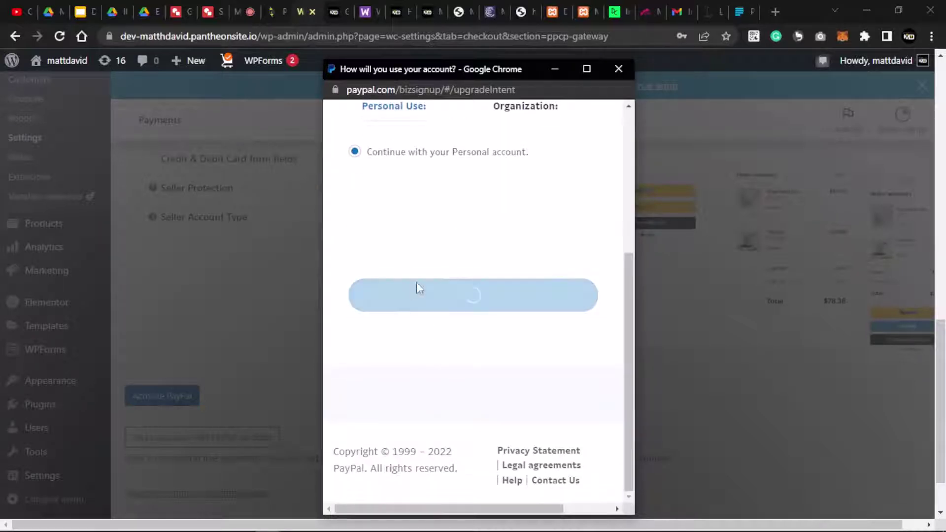
{"action": "left_click", "coordinate": [446, 323]}
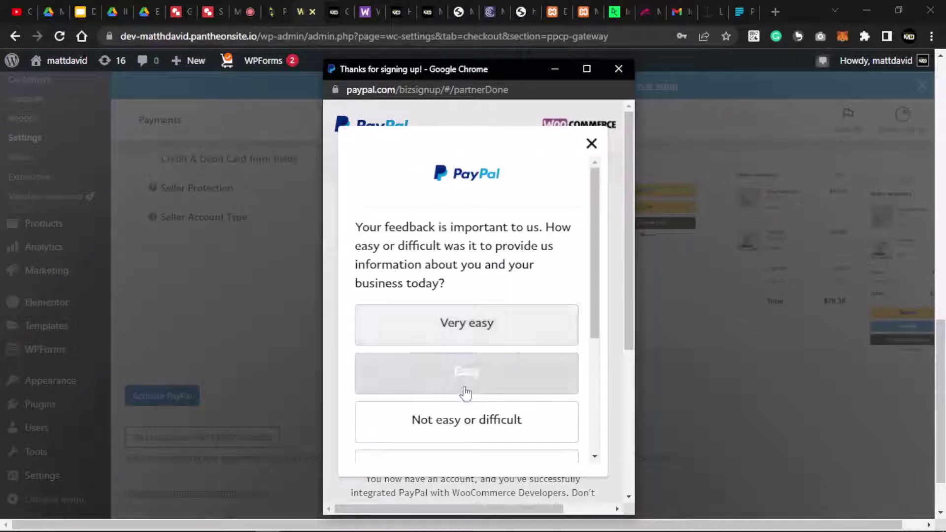
{"action": "scroll", "coordinate": [515, 355], "scroll_direction": "down", "scroll_amount": 4}
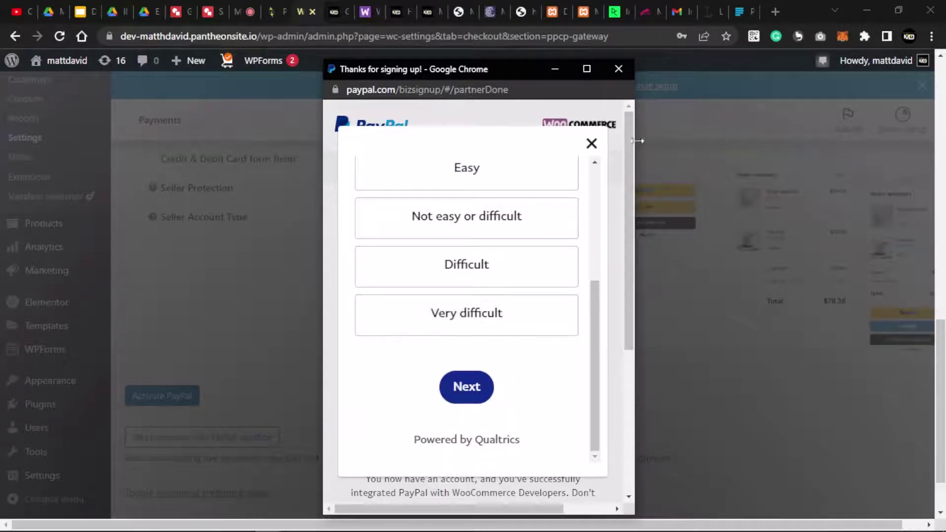
{"action": "left_click", "coordinate": [591, 143]}
{"action": "scroll", "coordinate": [432, 351], "scroll_direction": "down", "scroll_amount": 5}
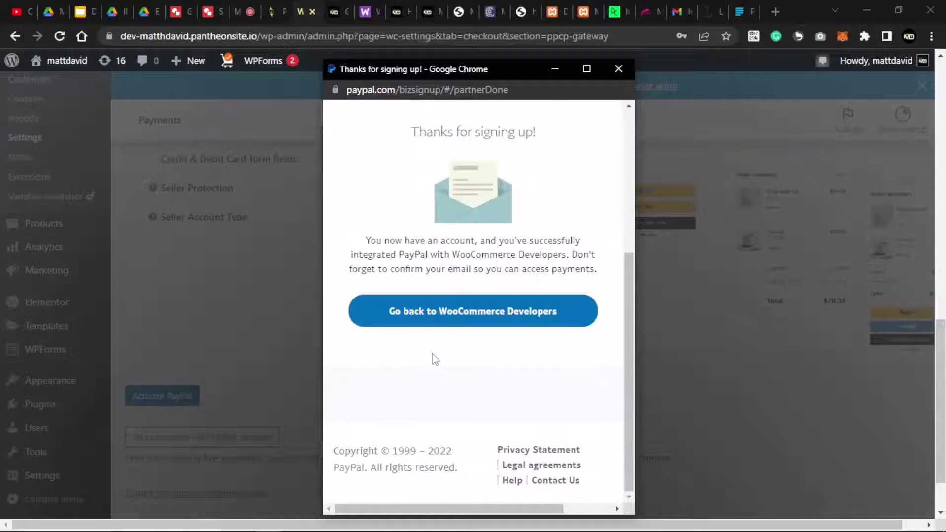
{"action": "left_click", "coordinate": [477, 316]}
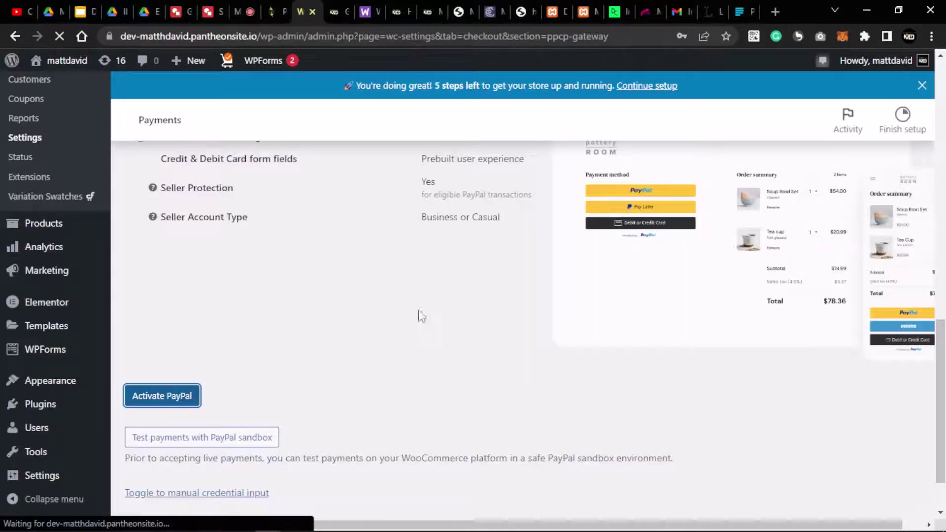
Review the PayPal Checkout settings, checking the Live Merchant Id and PayPal title
{"action": "scroll", "coordinate": [390, 330], "scroll_direction": "down", "scroll_amount": 2}
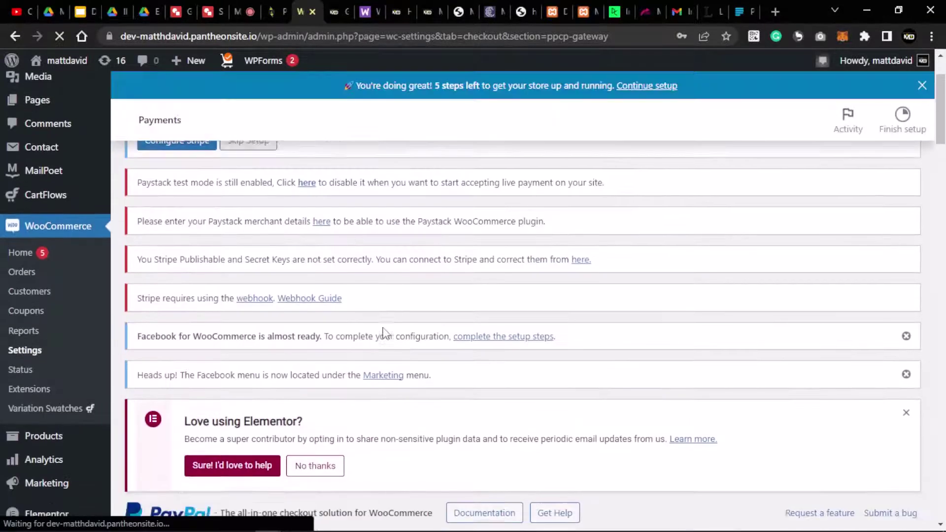
{"action": "scroll", "coordinate": [384, 334], "scroll_direction": "down", "scroll_amount": 10}
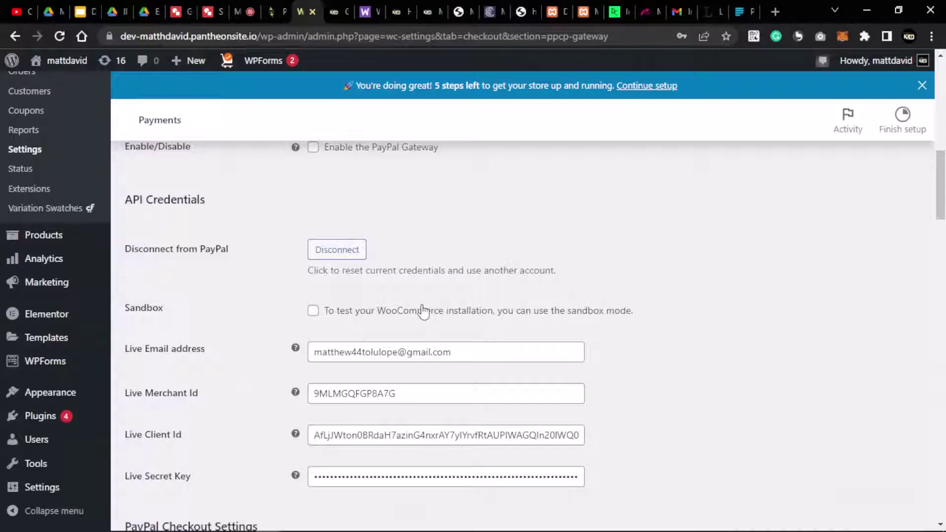
{"action": "scroll", "coordinate": [422, 311], "scroll_direction": "down", "scroll_amount": 3}
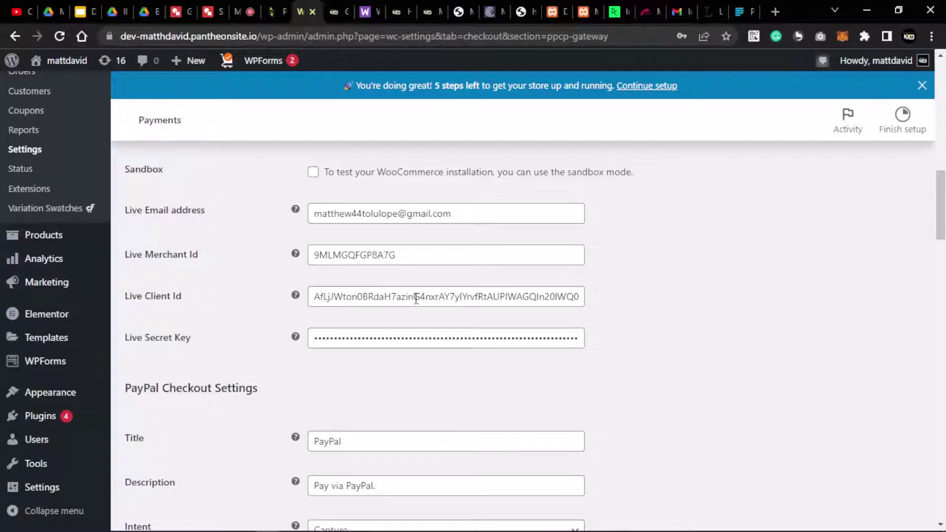
{"action": "left_click_drag", "start_coordinate": [415, 254], "coordinate": [310, 255]}
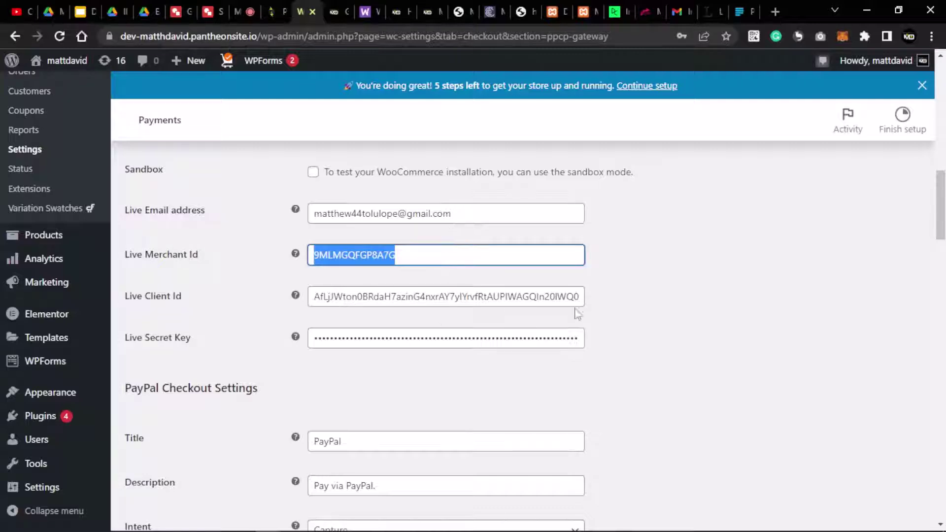
{"action": "scroll", "coordinate": [395, 343], "scroll_direction": "down", "scroll_amount": 4}
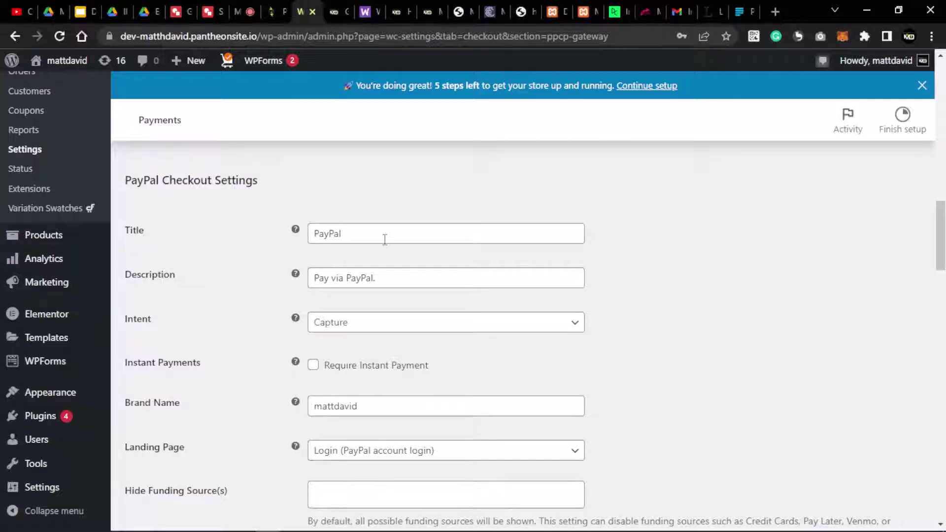
{"action": "left_click_drag", "start_coordinate": [385, 240], "coordinate": [283, 242]}
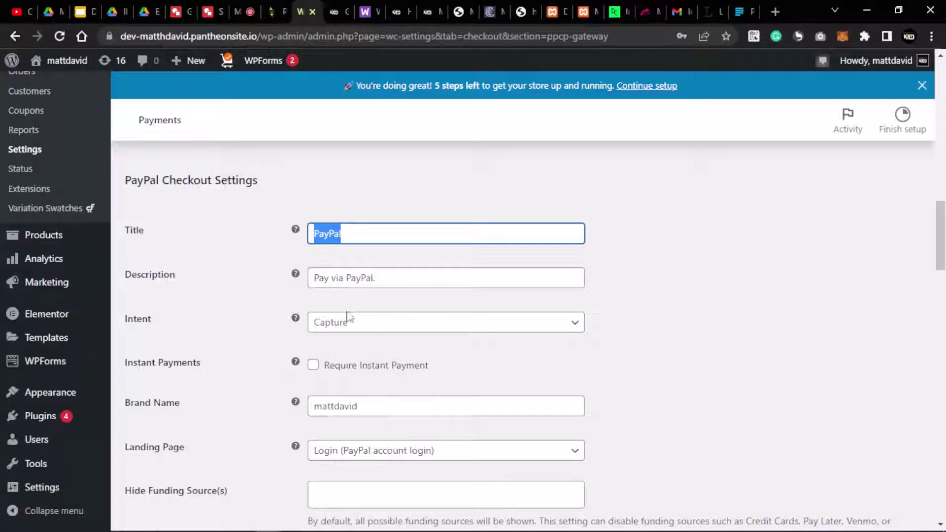
Keep the checkout button label set to PayPal
{"action": "scroll", "coordinate": [295, 315], "scroll_direction": "down", "scroll_amount": 3}
{"action": "scroll", "coordinate": [401, 369], "scroll_direction": "down", "scroll_amount": 4}
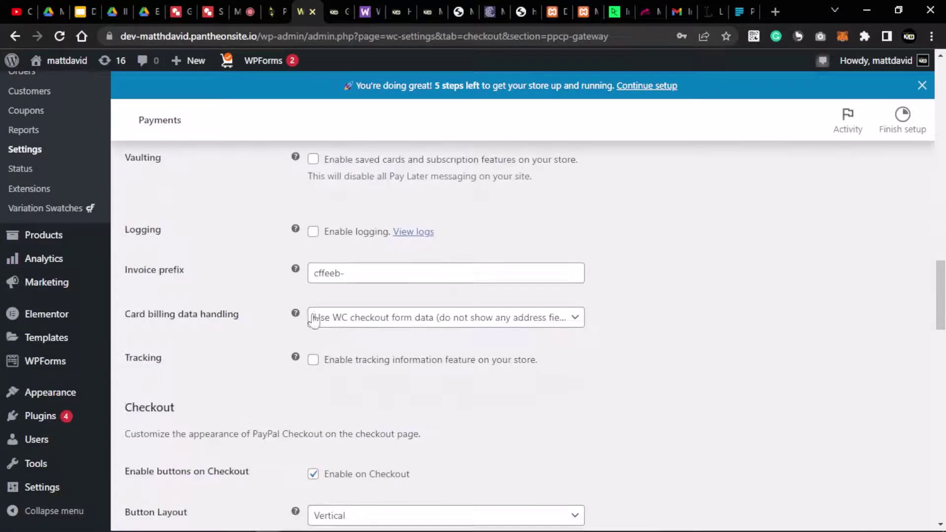
{"action": "scroll", "coordinate": [347, 266], "scroll_direction": "down", "scroll_amount": 3}
{"action": "scroll", "coordinate": [305, 320], "scroll_direction": "up", "scroll_amount": 4}
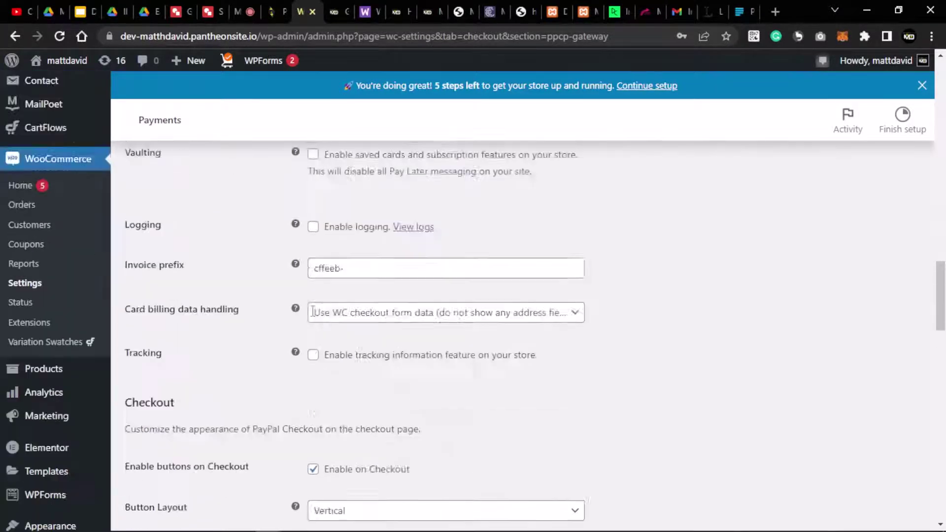
{"action": "scroll", "coordinate": [291, 315], "scroll_direction": "down", "scroll_amount": 6}
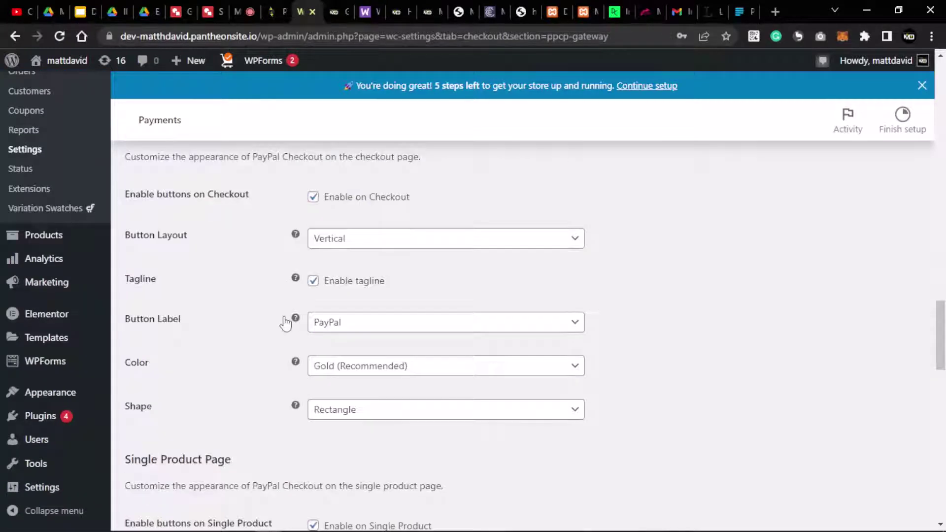
{"action": "scroll", "coordinate": [284, 323], "scroll_direction": "down", "scroll_amount": 1}
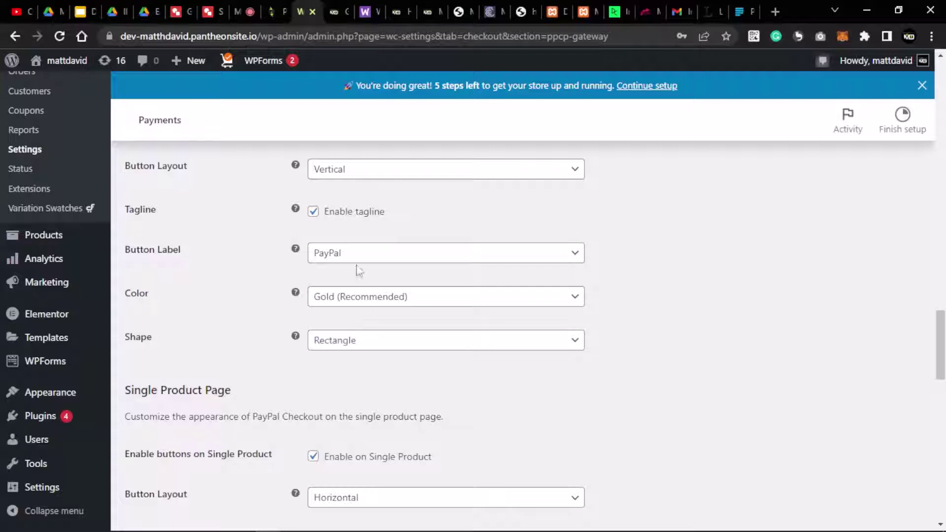
{"action": "scroll", "coordinate": [310, 238], "scroll_direction": "up", "scroll_amount": 3}
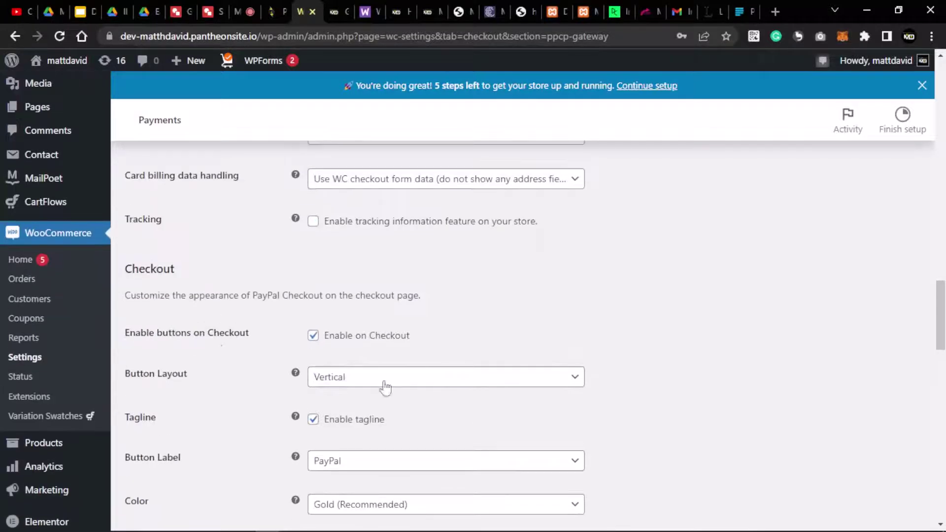
{"action": "scroll", "coordinate": [389, 392], "scroll_direction": "down", "scroll_amount": 3}
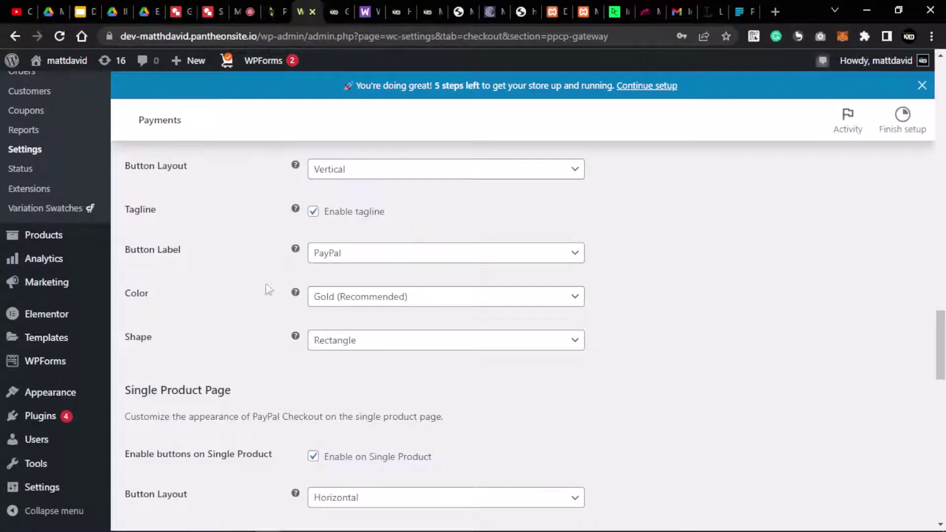
{"action": "left_click", "coordinate": [396, 255]}
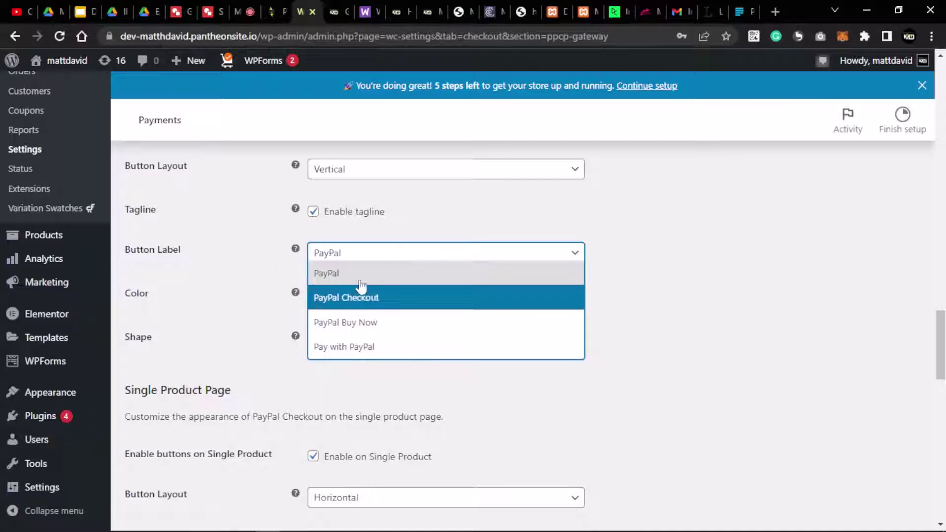
{"action": "left_click", "coordinate": [262, 275]}
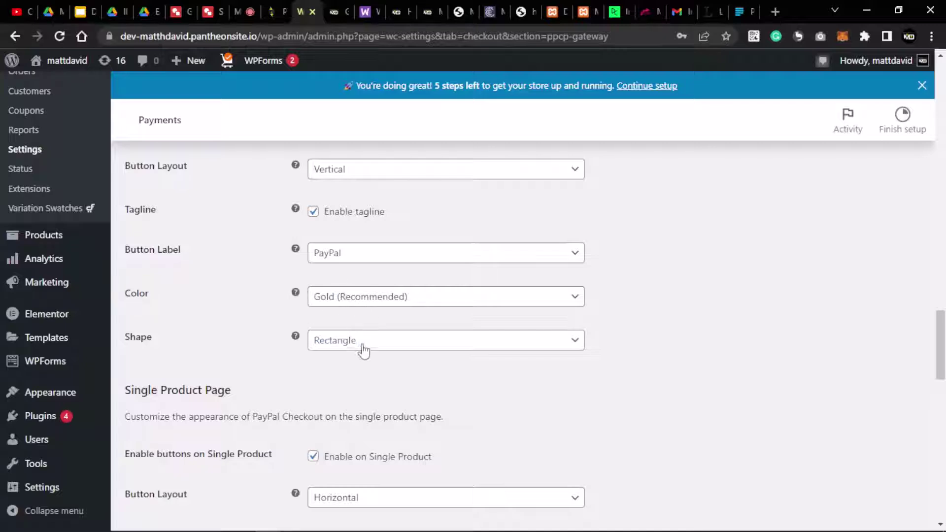
Tick 'Enable the PayPal Gateway' and save the changes
{"action": "scroll", "coordinate": [382, 311], "scroll_direction": "down", "scroll_amount": 4}
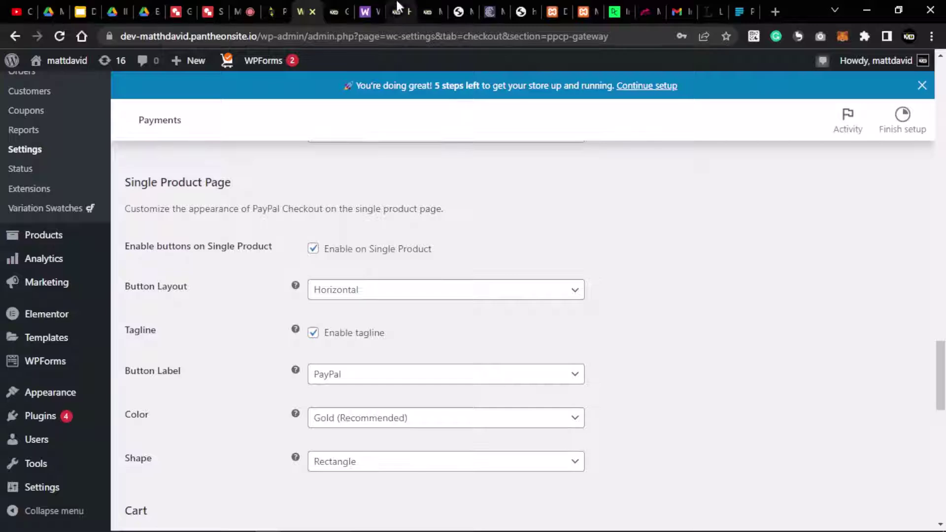
{"action": "scroll", "coordinate": [279, 220], "scroll_direction": "down", "scroll_amount": 3}
{"action": "scroll", "coordinate": [280, 220], "scroll_direction": "up", "scroll_amount": 20}
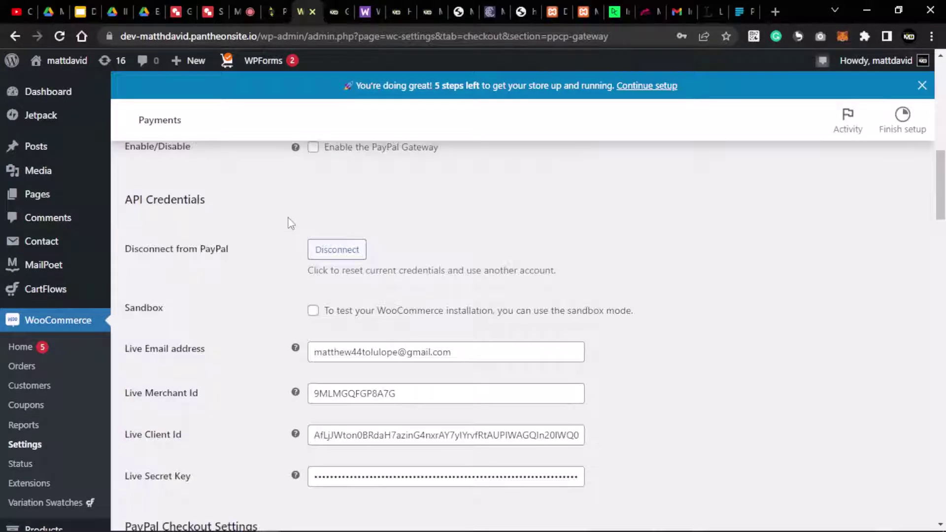
{"action": "scroll", "coordinate": [290, 223], "scroll_direction": "up", "scroll_amount": 4}
{"action": "left_click", "coordinate": [313, 356]}
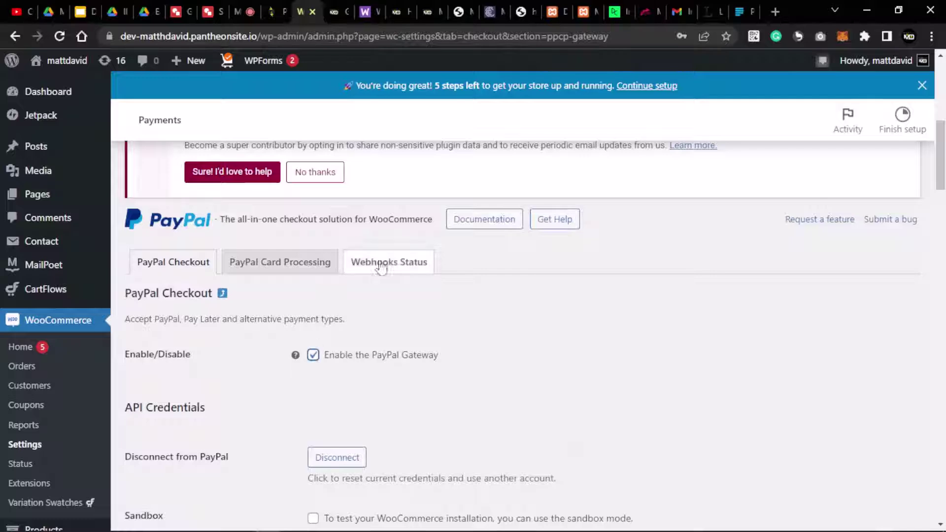
{"action": "scroll", "coordinate": [363, 166], "scroll_direction": "down", "scroll_amount": 20}
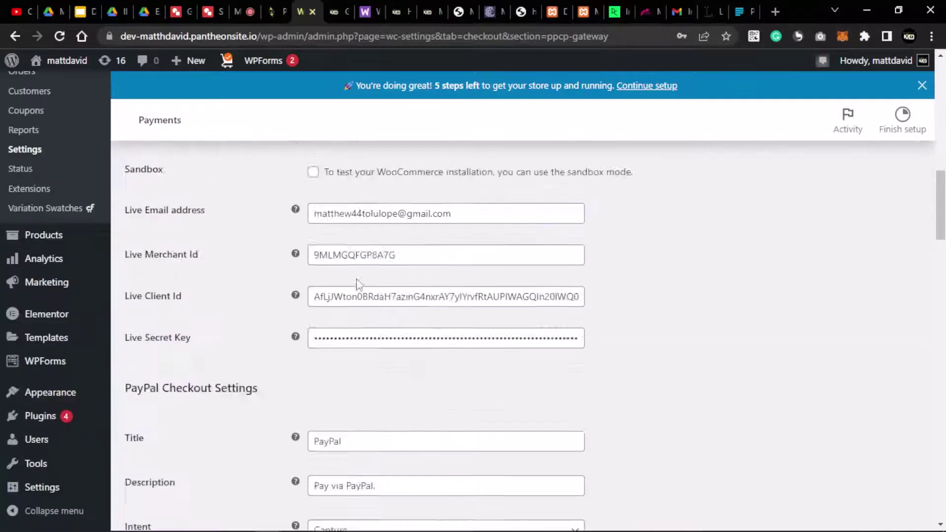
{"action": "scroll", "coordinate": [241, 442], "scroll_direction": "down", "scroll_amount": 10}
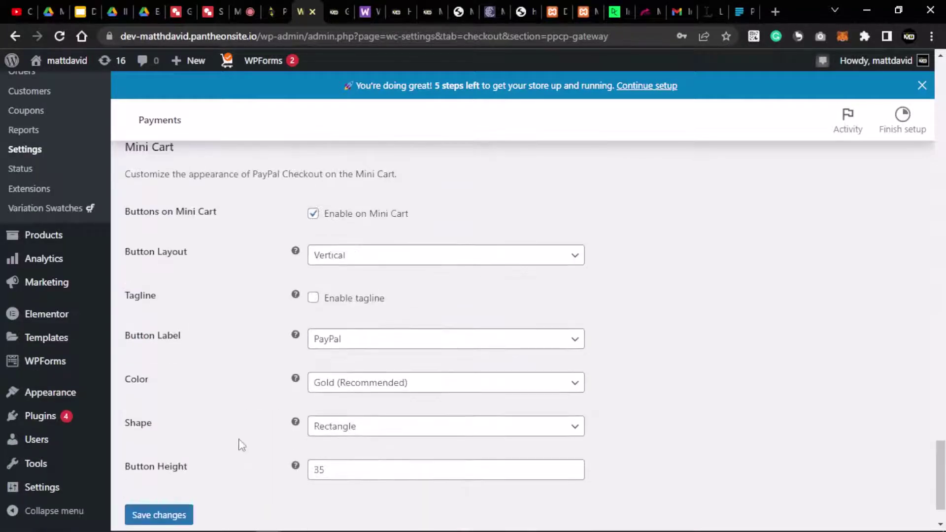
{"action": "left_click", "coordinate": [163, 458]}
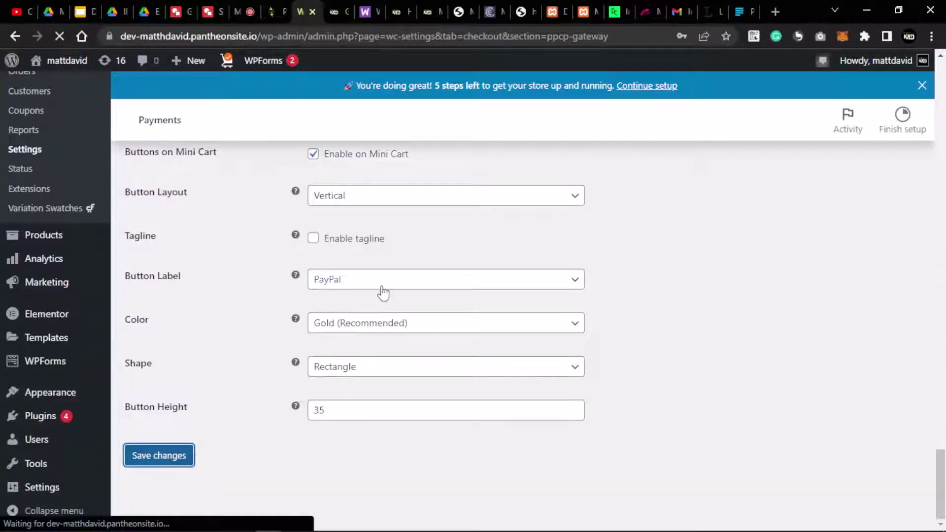
{"action": "left_click", "coordinate": [396, 13]}
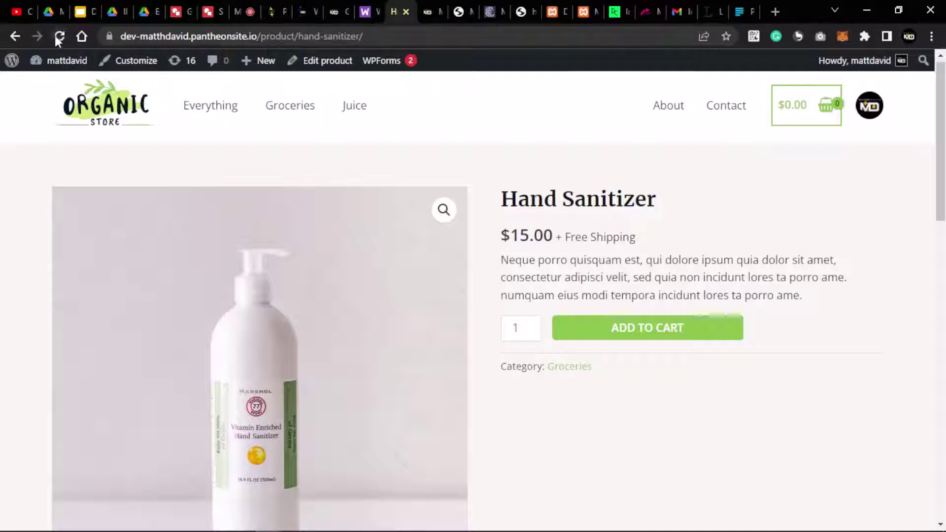
Reload the Hand Sanitizer page and view the cart containing it
{"action": "left_click", "coordinate": [57, 36]}
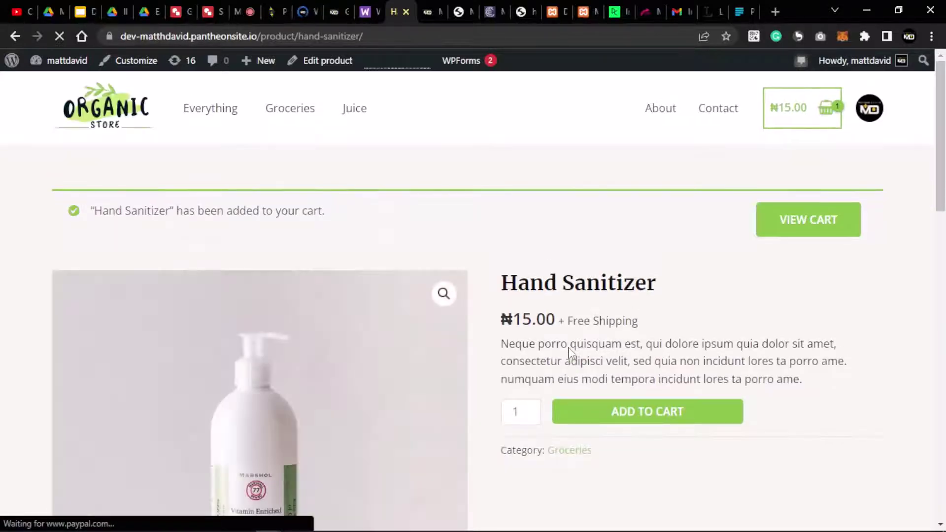
{"action": "left_click", "coordinate": [827, 234]}
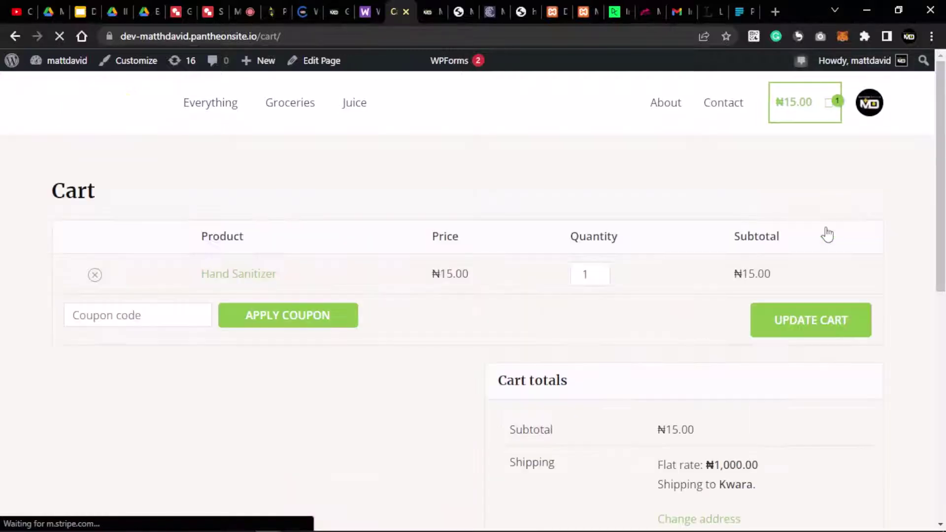
{"action": "scroll", "coordinate": [601, 296], "scroll_direction": "down", "scroll_amount": 5}
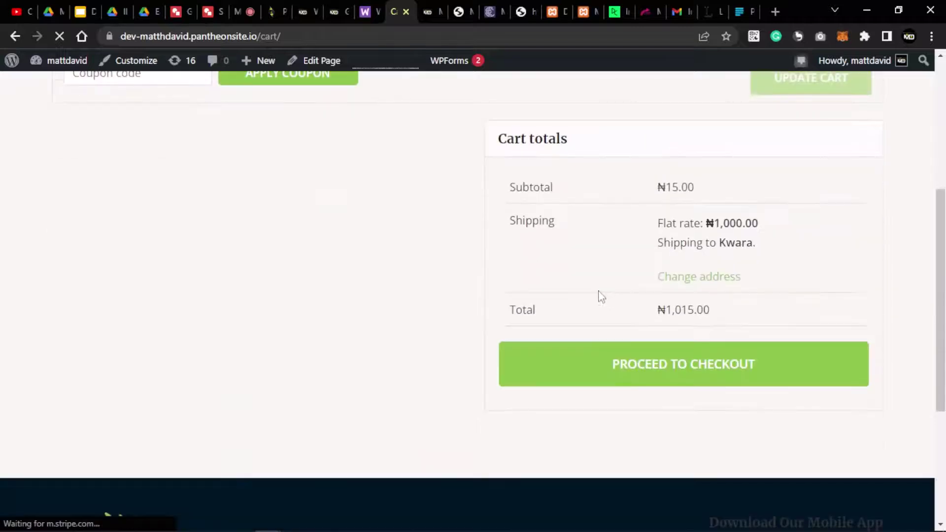
{"action": "scroll", "coordinate": [680, 262], "scroll_direction": "up", "scroll_amount": 3}
{"action": "scroll", "coordinate": [623, 315], "scroll_direction": "down", "scroll_amount": 2}
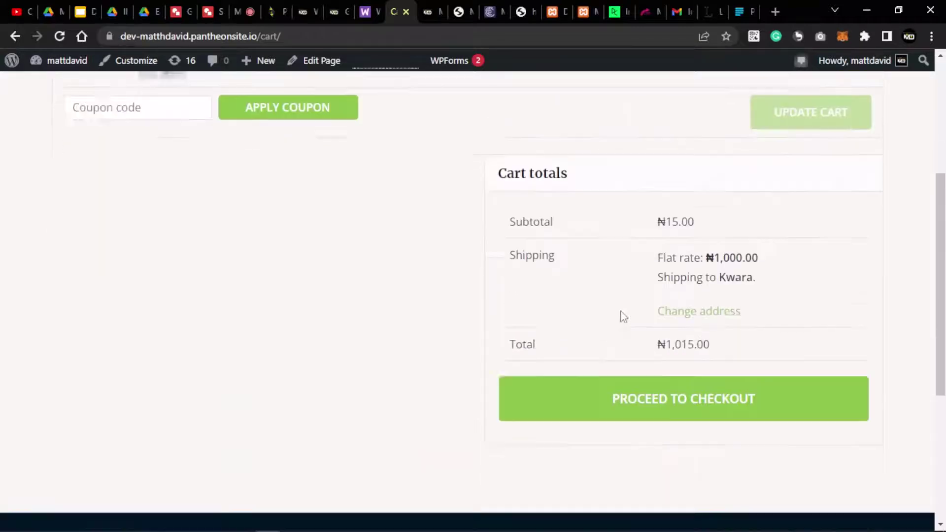
{"action": "scroll", "coordinate": [570, 288], "scroll_direction": "up", "scroll_amount": 3}
{"action": "scroll", "coordinate": [570, 289], "scroll_direction": "up", "scroll_amount": 2}
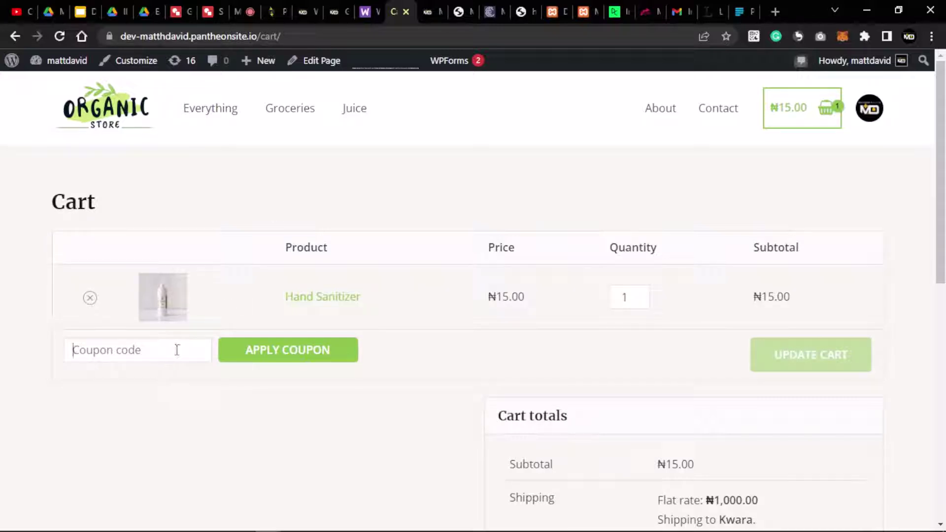
{"action": "scroll", "coordinate": [179, 351], "scroll_direction": "down", "scroll_amount": 2}
{"action": "scroll", "coordinate": [179, 335], "scroll_direction": "up", "scroll_amount": 2}
Highlight the ₦15.00 subtotal and Kwara as the flat-rate shipping destination
{"action": "left_click_drag", "start_coordinate": [505, 295], "coordinate": [487, 298]}
{"action": "scroll", "coordinate": [604, 350], "scroll_direction": "down", "scroll_amount": 5}
{"action": "scroll", "coordinate": [530, 334], "scroll_direction": "up", "scroll_amount": 1}
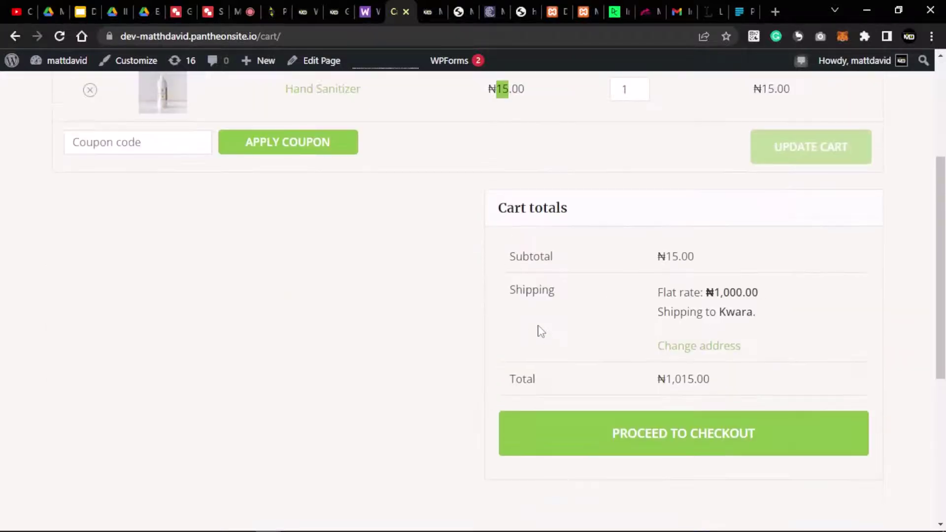
{"action": "left_click_drag", "start_coordinate": [530, 262], "coordinate": [623, 264]}
{"action": "left_click_drag", "start_coordinate": [682, 257], "coordinate": [571, 303]}
{"action": "left_click", "coordinate": [521, 294]}
{"action": "double_click", "coordinate": [733, 314]}
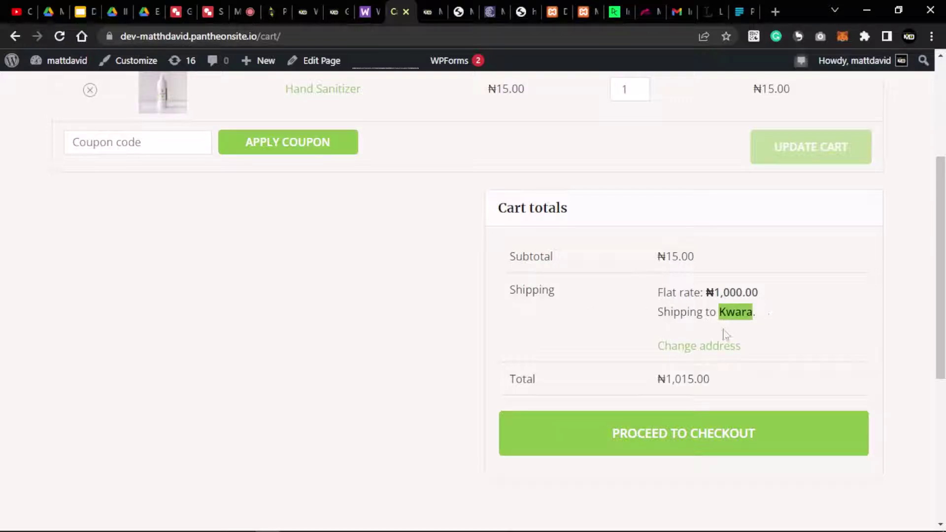
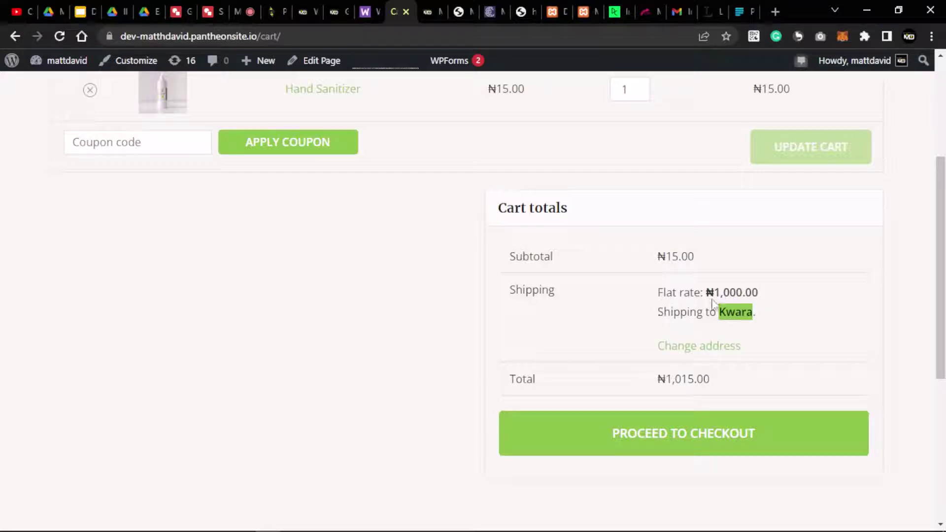
Review the flat-rate shipping line in the cart and proceed to checkout for the ₦1,015.00 order
{"action": "left_click", "coordinate": [722, 299]}
{"action": "left_click_drag", "start_coordinate": [676, 296], "coordinate": [680, 296]}
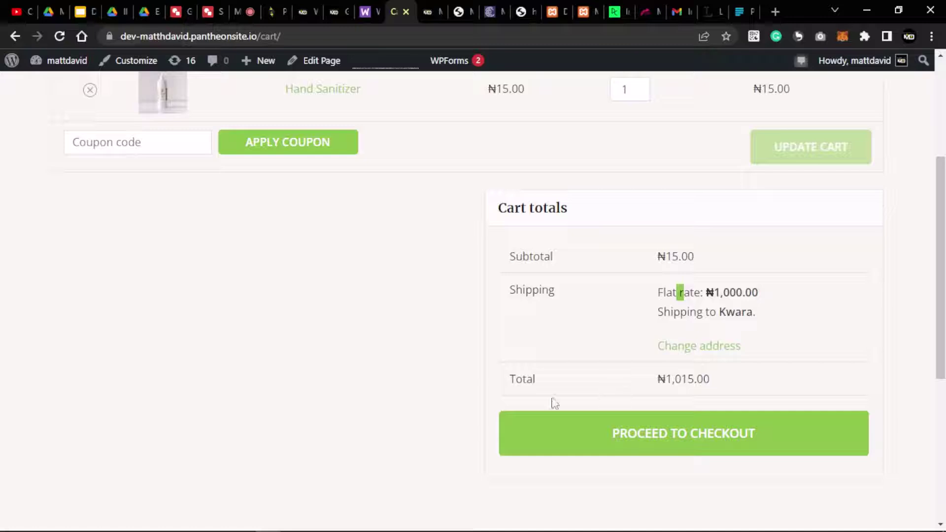
{"action": "left_click", "coordinate": [718, 391]}
{"action": "scroll", "coordinate": [482, 281], "scroll_direction": "up", "scroll_amount": 3}
{"action": "scroll", "coordinate": [613, 348], "scroll_direction": "down", "scroll_amount": 6}
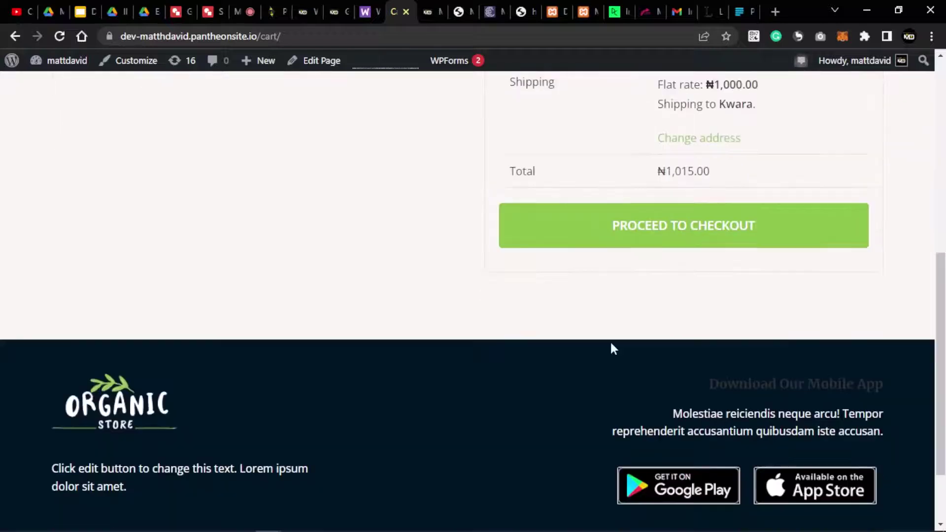
{"action": "left_click", "coordinate": [638, 240]}
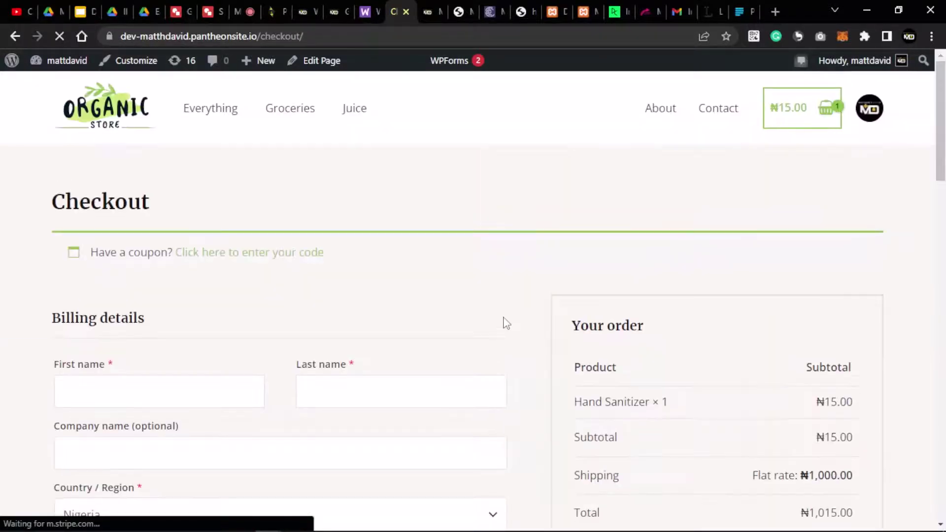
Tick the checkout opt-in to receive exclusive discount and product-information emails
{"action": "scroll", "coordinate": [506, 324], "scroll_direction": "down", "scroll_amount": 5}
{"action": "scroll", "coordinate": [503, 320], "scroll_direction": "down", "scroll_amount": 6}
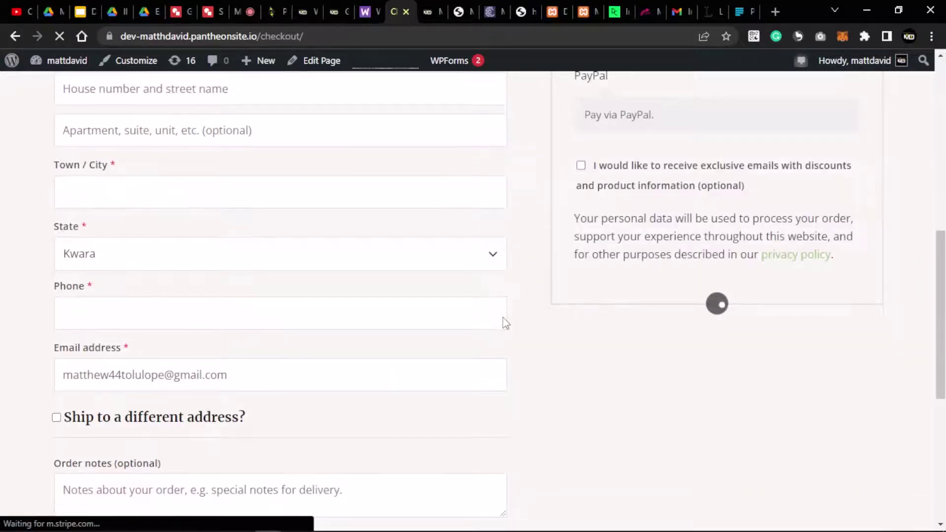
{"action": "scroll", "coordinate": [503, 320], "scroll_direction": "up", "scroll_amount": 7}
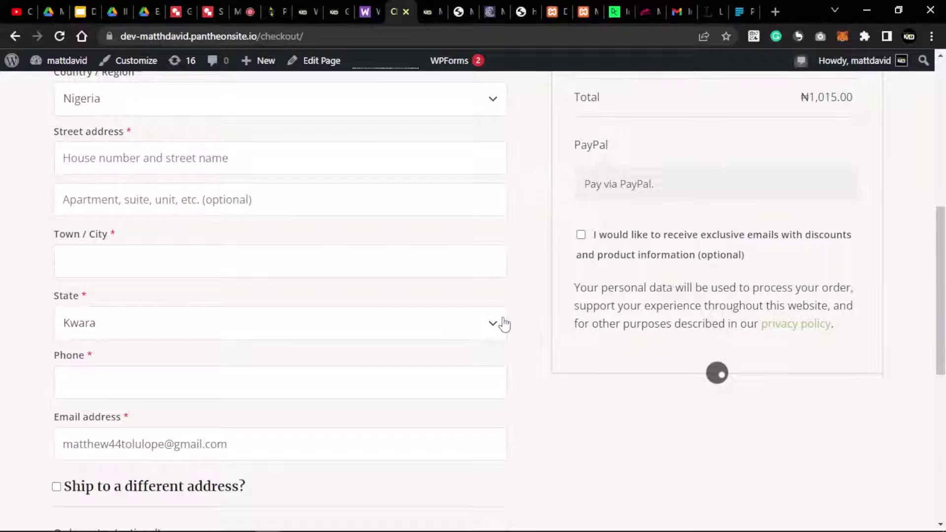
{"action": "scroll", "coordinate": [503, 323], "scroll_direction": "up", "scroll_amount": 1}
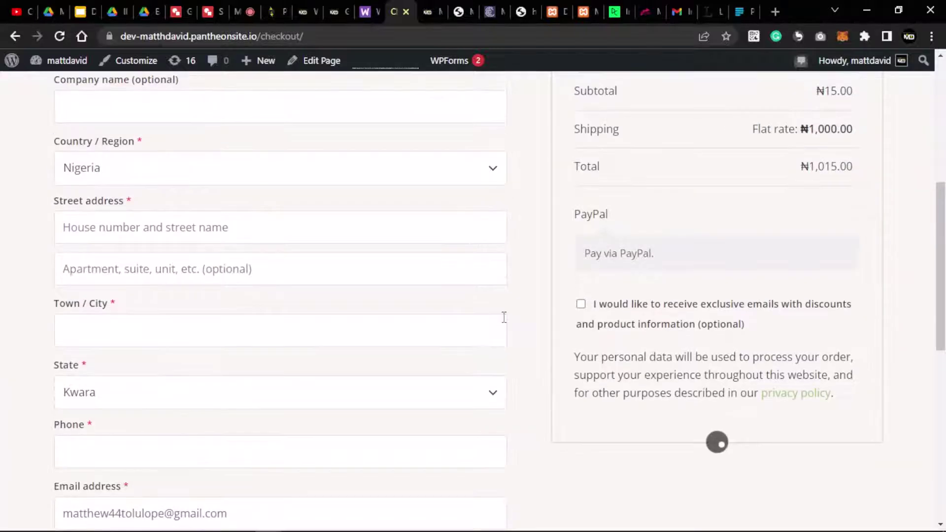
{"action": "scroll", "coordinate": [671, 276], "scroll_direction": "up", "scroll_amount": 7}
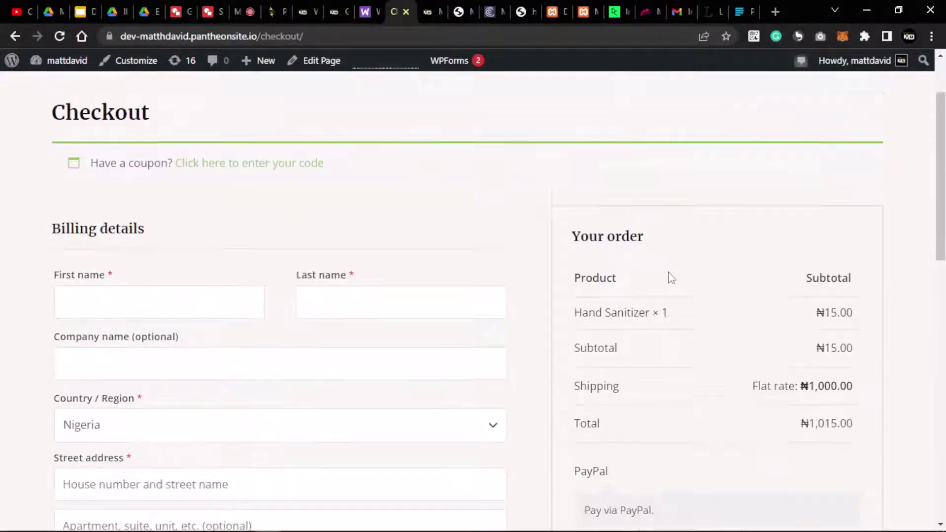
{"action": "scroll", "coordinate": [671, 277], "scroll_direction": "down", "scroll_amount": 8}
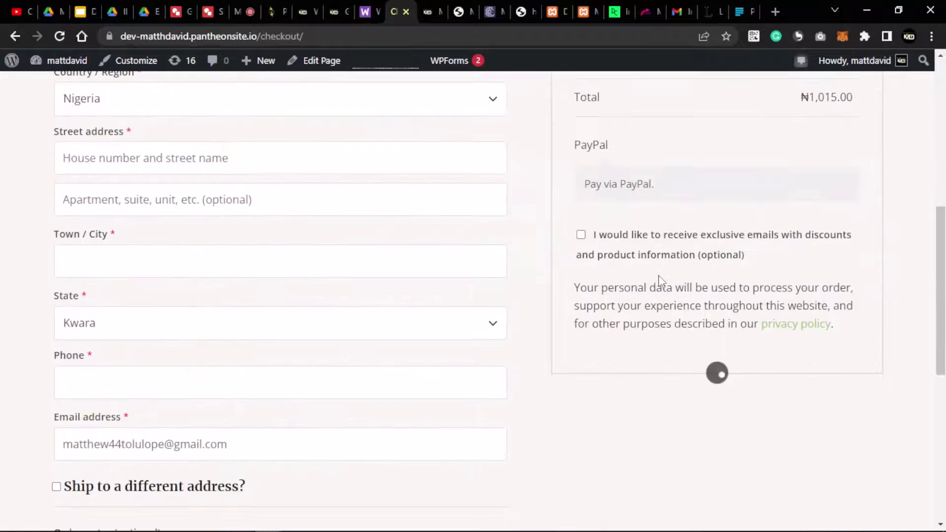
{"action": "left_click", "coordinate": [581, 234]}
{"action": "scroll", "coordinate": [373, 326], "scroll_direction": "up", "scroll_amount": 4}
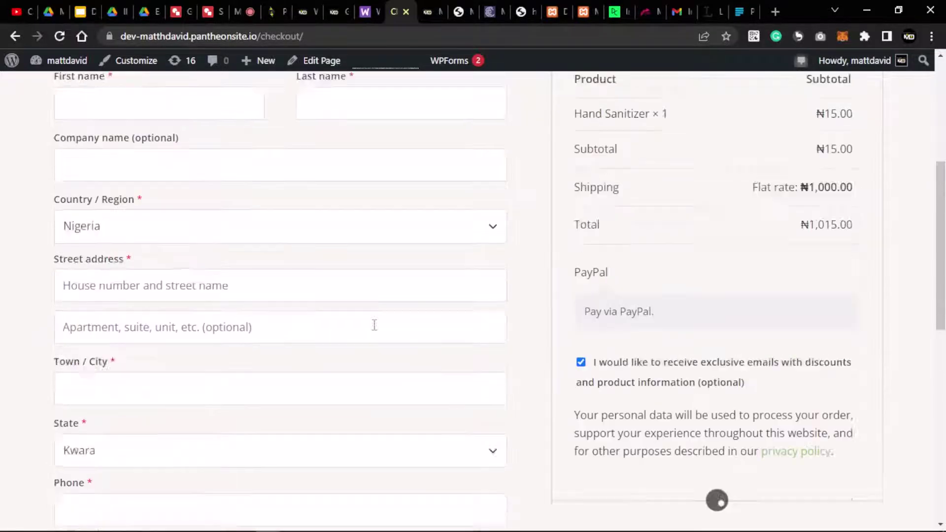
{"action": "scroll", "coordinate": [156, 223], "scroll_direction": "up", "scroll_amount": 3}
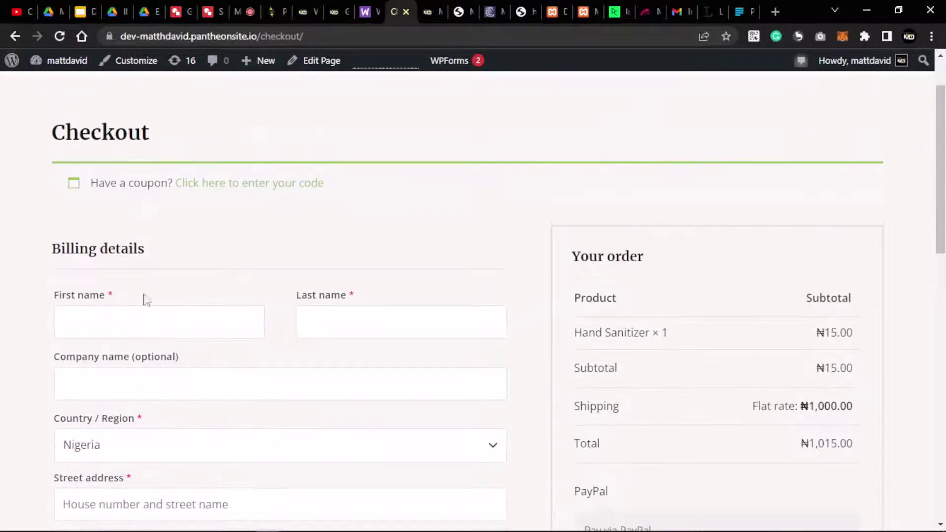
Fill the billing first and last name from autofill suggestions
{"action": "left_click", "coordinate": [156, 312]}
{"action": "left_click", "coordinate": [154, 361]}
{"action": "left_click", "coordinate": [330, 333]}
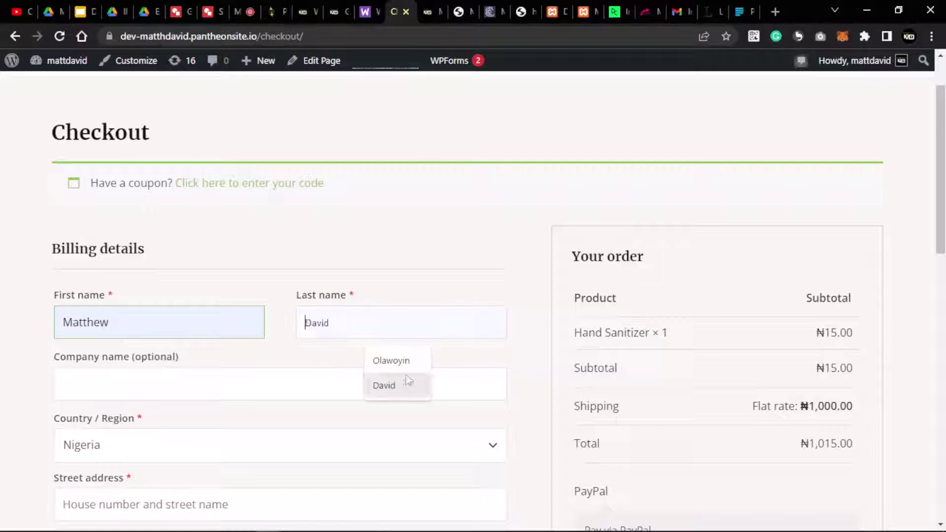
{"action": "left_click", "coordinate": [391, 359]}
{"action": "left_click", "coordinate": [158, 382]}
Keep Nigeria as the billing country
{"action": "scroll", "coordinate": [167, 377], "scroll_direction": "down", "scroll_amount": 1}
{"action": "scroll", "coordinate": [180, 371], "scroll_direction": "down", "scroll_amount": 3}
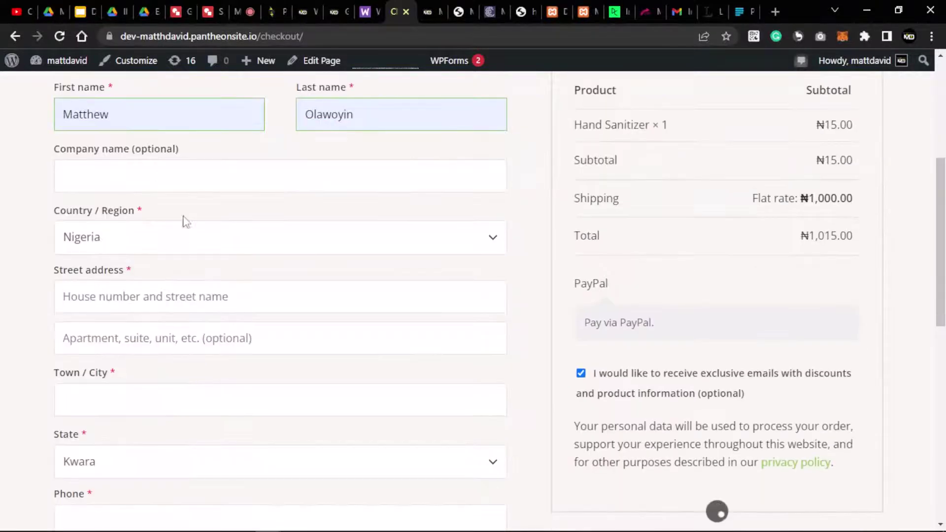
{"action": "left_click", "coordinate": [207, 239]}
{"action": "left_click", "coordinate": [167, 348]}
Fill the street address from the autofill suggestion
{"action": "left_click", "coordinate": [194, 303]}
{"action": "left_click", "coordinate": [229, 337]}
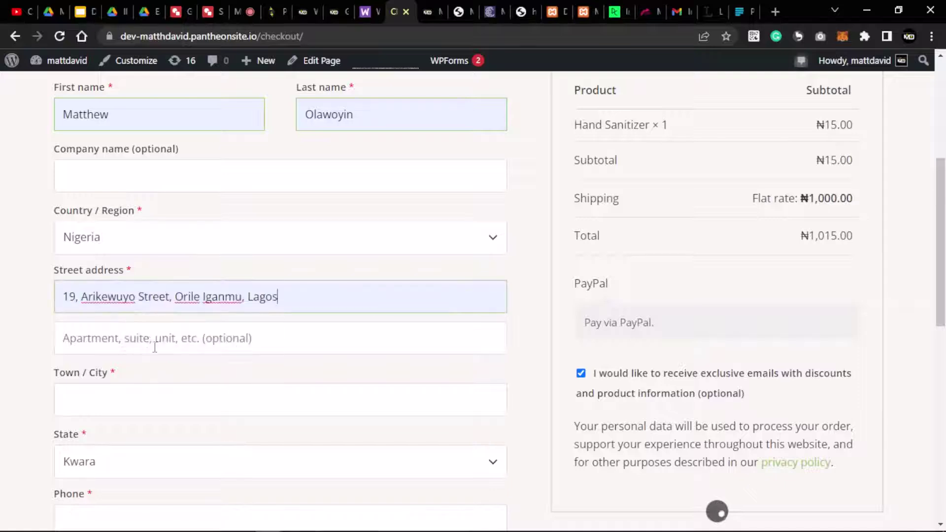
{"action": "left_click", "coordinate": [154, 340]}
{"action": "scroll", "coordinate": [203, 368], "scroll_direction": "down", "scroll_amount": 4}
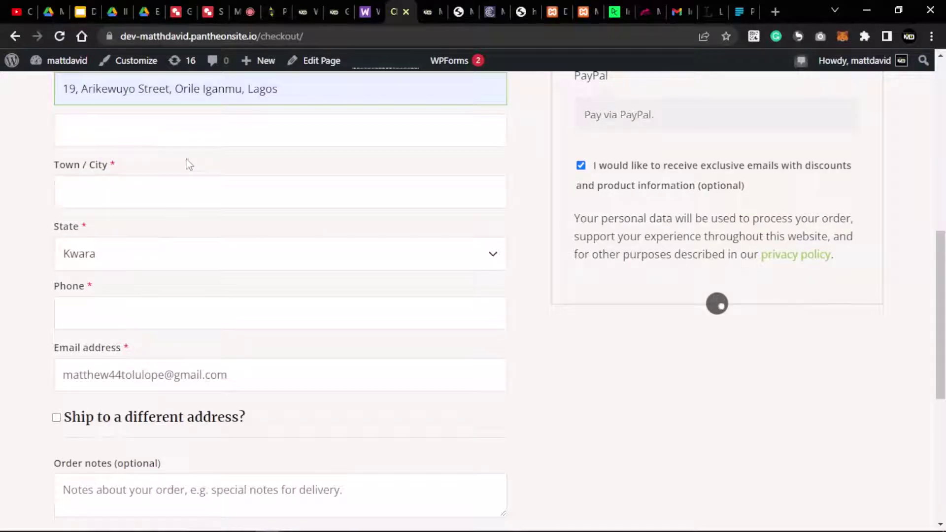
Replace the wrongly autofilled town with the correct city name
{"action": "left_click", "coordinate": [179, 190]}
{"action": "left_click", "coordinate": [159, 238]}
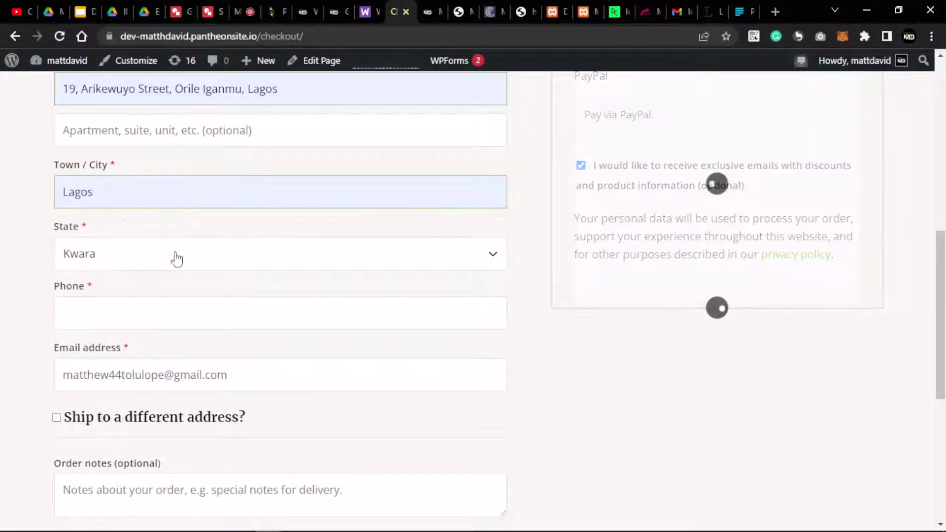
{"action": "key", "text": "BackSpace"}
{"action": "key", "text": "BackSpace"}
{"action": "key", "text": "BackSpace"}
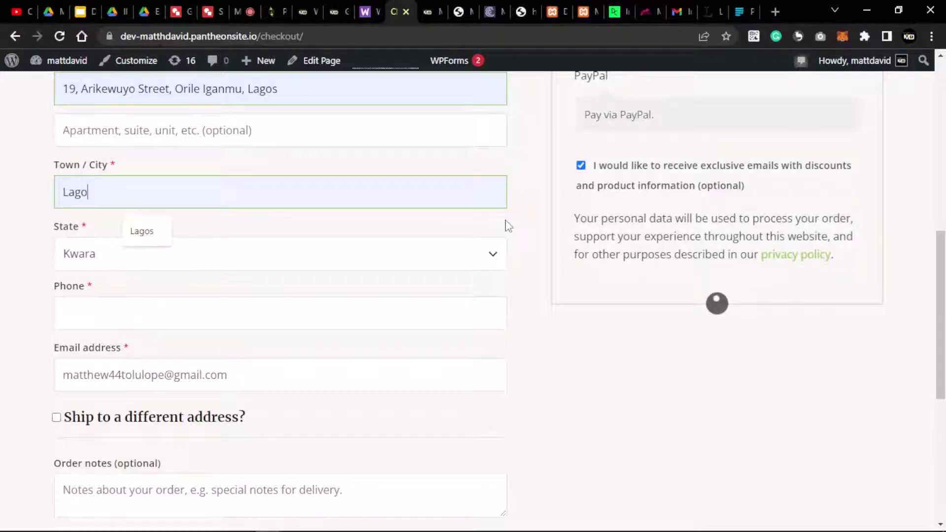
{"action": "key", "text": "BackSpace"}
{"action": "type", "text": "Il"}
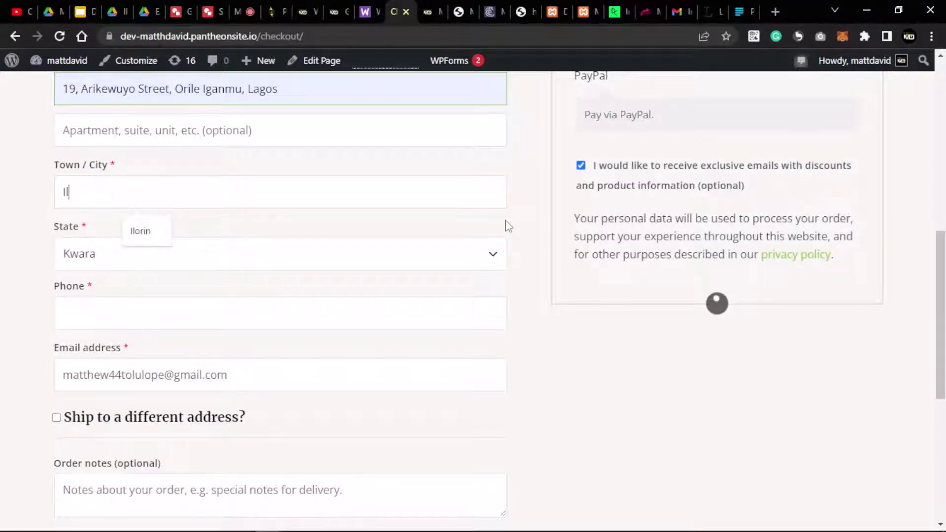
{"action": "type", "text": "orin"}
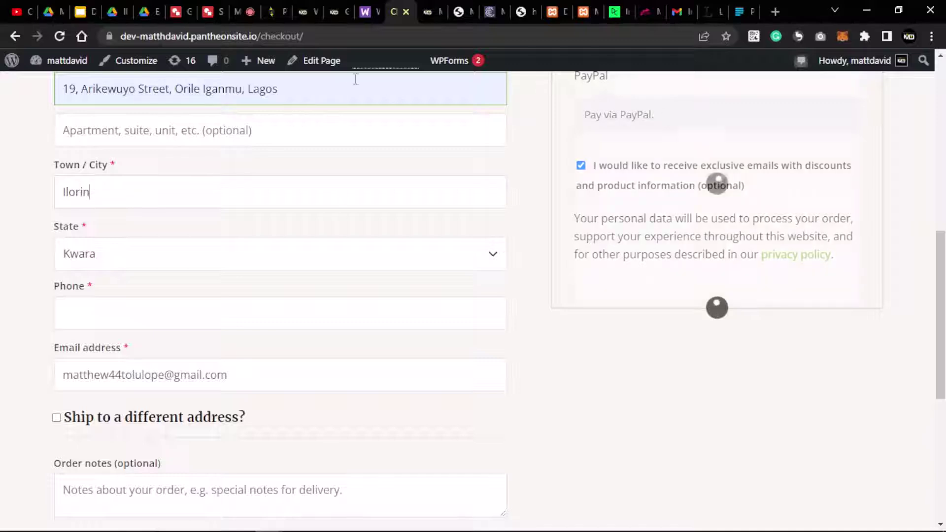
Retype the end of the street address and correct its typo
{"action": "left_click_drag", "start_coordinate": [293, 92], "coordinate": [316, 92]}
{"action": "type", "text": "Ta"}
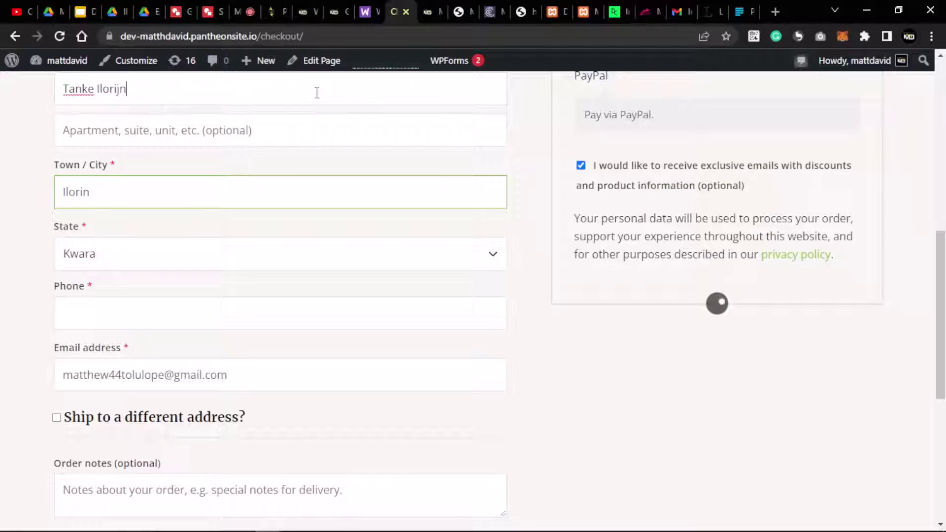
{"action": "type", "text": "nke Ilorijn"}
{"action": "key", "text": "BackSpace"}
{"action": "key", "text": "BackSpace"}
{"action": "scroll", "coordinate": [201, 296], "scroll_direction": "down", "scroll_amount": 3}
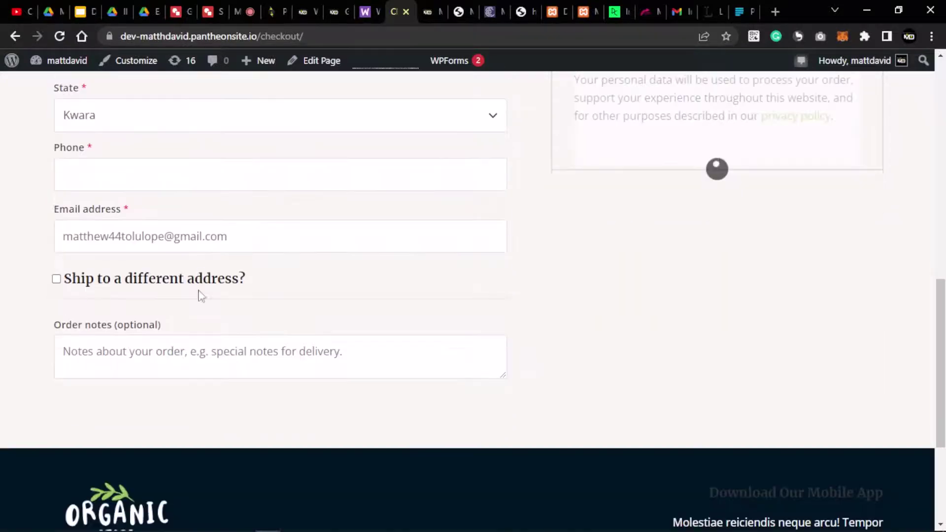
Fill the phone number from autofill, then place the cursor in Order notes
{"action": "left_click", "coordinate": [205, 176]}
{"action": "left_click", "coordinate": [181, 214]}
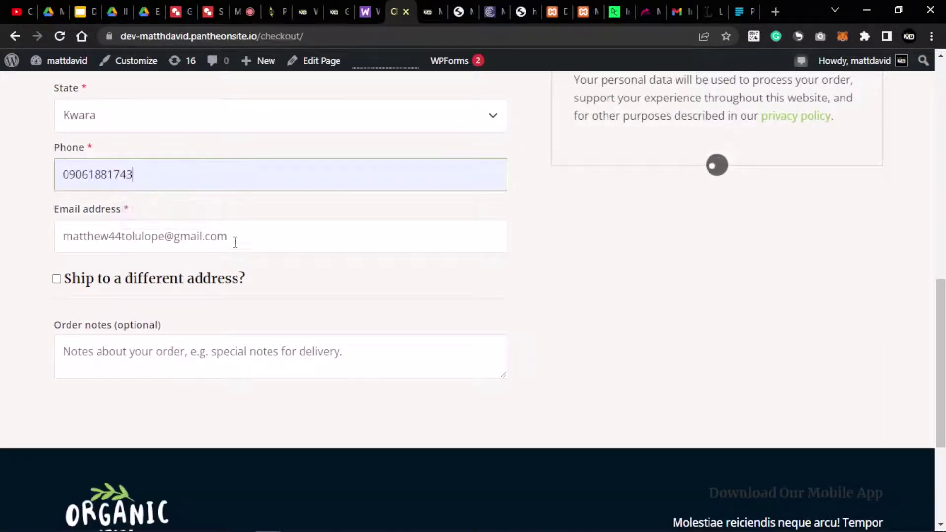
{"action": "left_click", "coordinate": [235, 241]}
{"action": "left_click", "coordinate": [251, 350]}
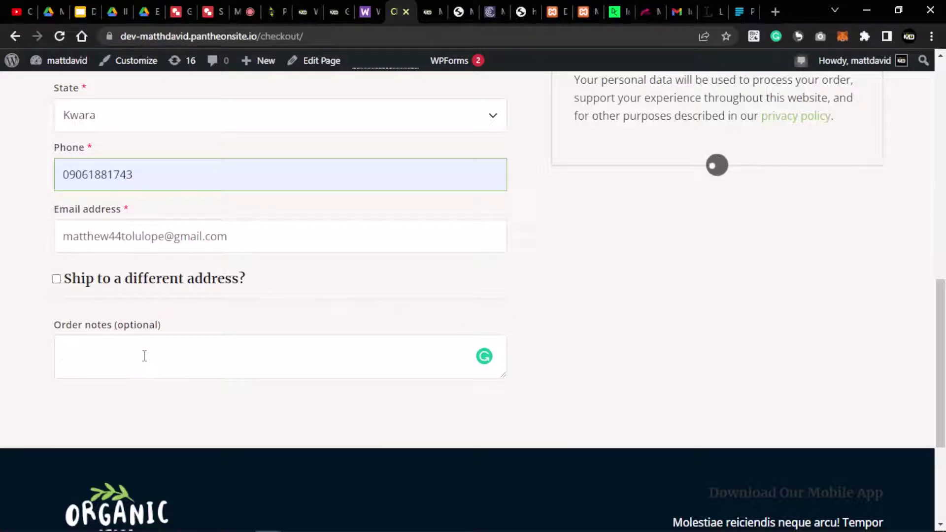
Untick the exclusive discount emails opt-in on the checkout form
{"action": "scroll", "coordinate": [323, 253], "scroll_direction": "up", "scroll_amount": 5}
{"action": "scroll", "coordinate": [323, 253], "scroll_direction": "up", "scroll_amount": 6}
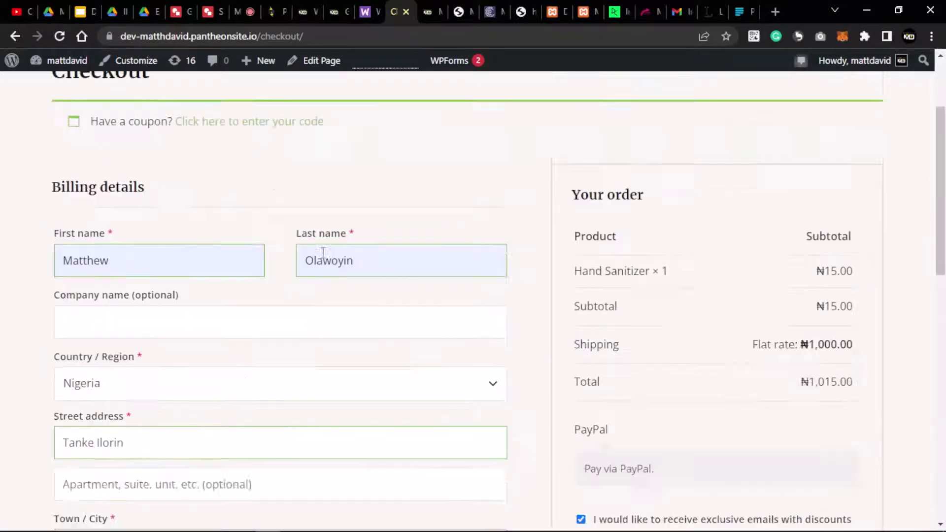
{"action": "scroll", "coordinate": [638, 286], "scroll_direction": "down", "scroll_amount": 4}
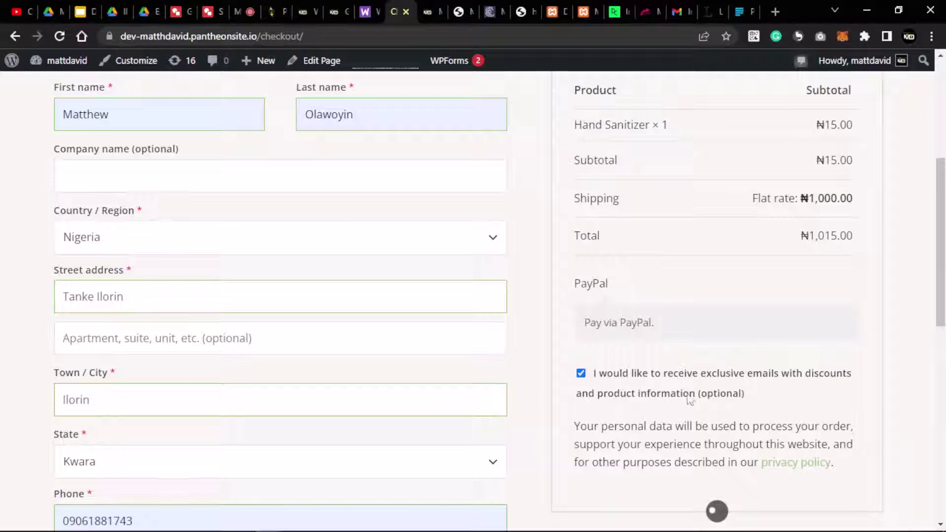
{"action": "scroll", "coordinate": [661, 412], "scroll_direction": "down", "scroll_amount": 4}
{"action": "scroll", "coordinate": [661, 412], "scroll_direction": "down", "scroll_amount": 1}
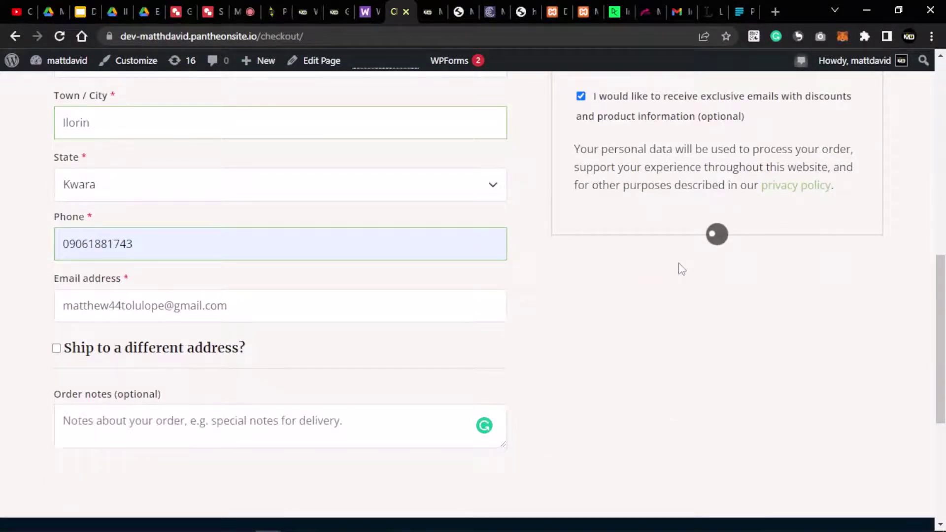
{"action": "scroll", "coordinate": [681, 269], "scroll_direction": "up", "scroll_amount": 3}
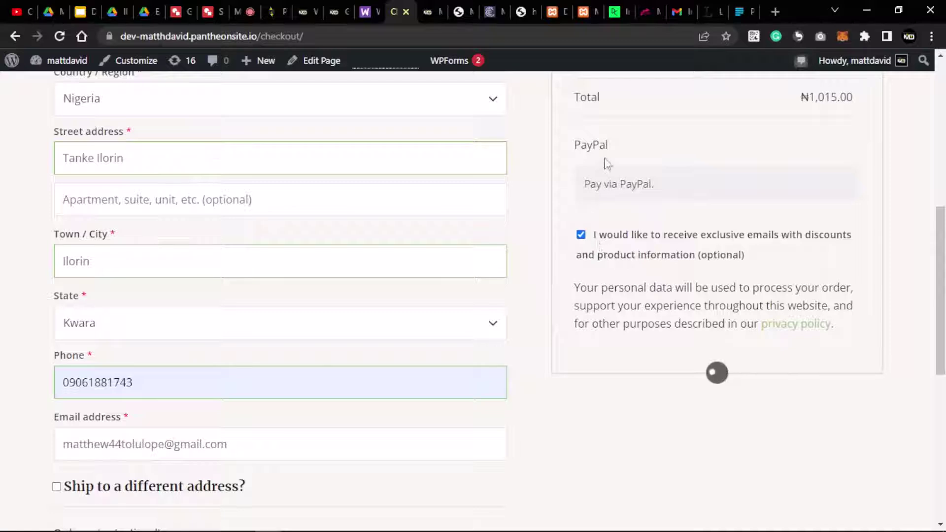
{"action": "scroll", "coordinate": [453, 246], "scroll_direction": "up", "scroll_amount": 5}
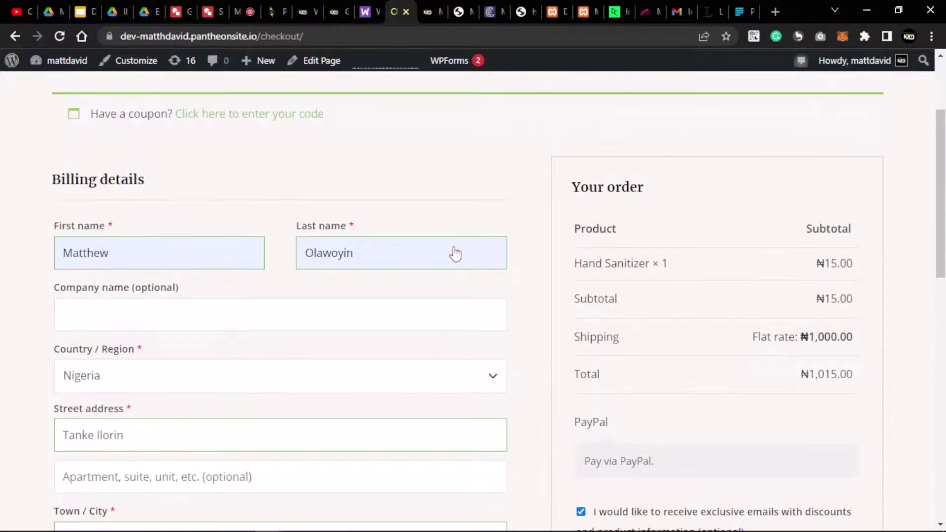
{"action": "scroll", "coordinate": [454, 248], "scroll_direction": "up", "scroll_amount": 3}
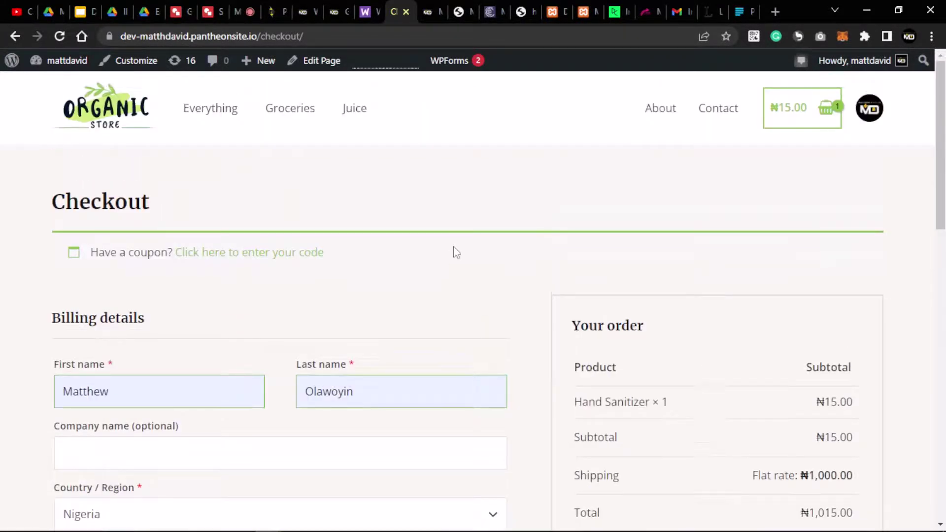
{"action": "scroll", "coordinate": [457, 252], "scroll_direction": "down", "scroll_amount": 4}
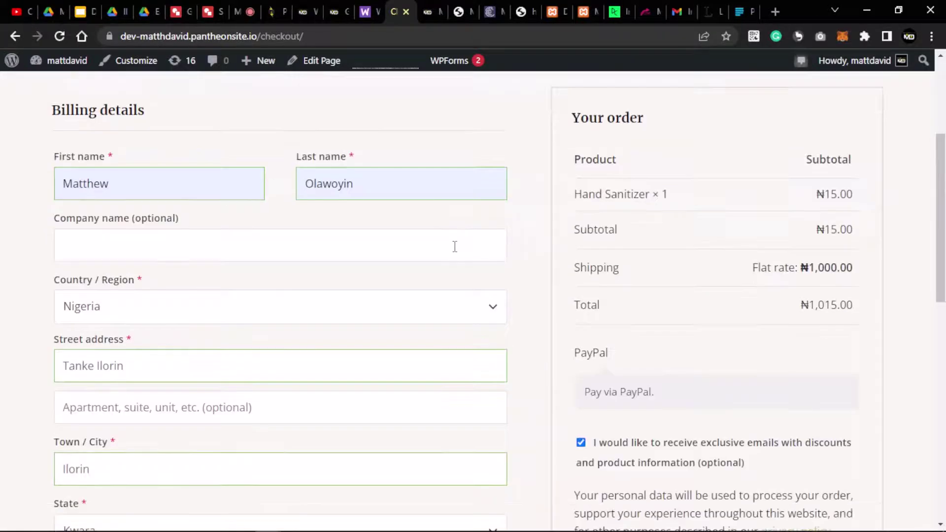
{"action": "scroll", "coordinate": [454, 246], "scroll_direction": "down", "scroll_amount": 5}
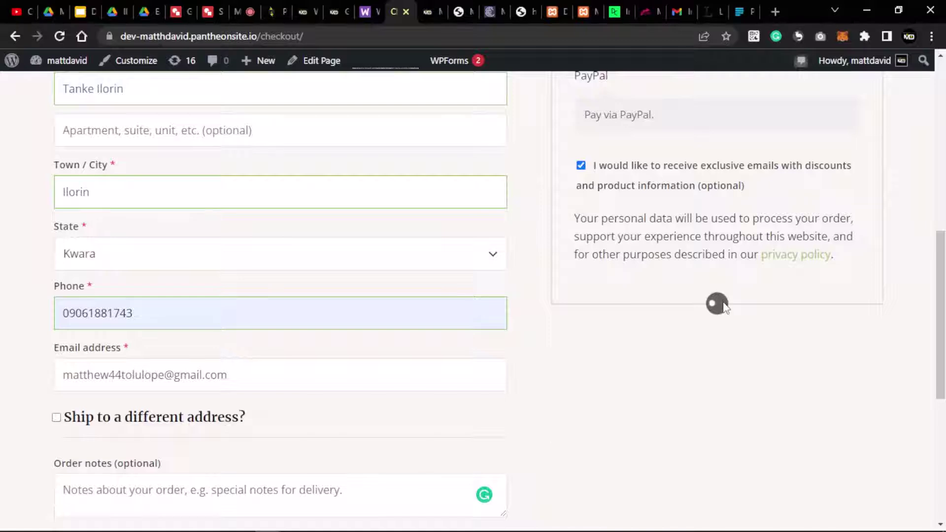
{"action": "left_click", "coordinate": [574, 183]}
Switch to the Good Bottled Oil product preview, priced $10.00
{"action": "scroll", "coordinate": [612, 247], "scroll_direction": "up", "scroll_amount": 3}
{"action": "scroll", "coordinate": [609, 252], "scroll_direction": "up", "scroll_amount": 5}
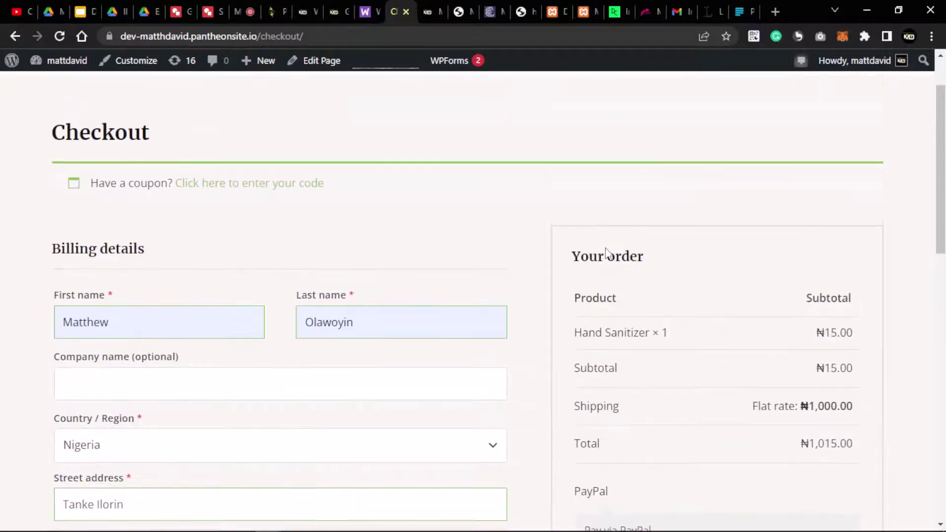
{"action": "scroll", "coordinate": [603, 250], "scroll_direction": "down", "scroll_amount": 15}
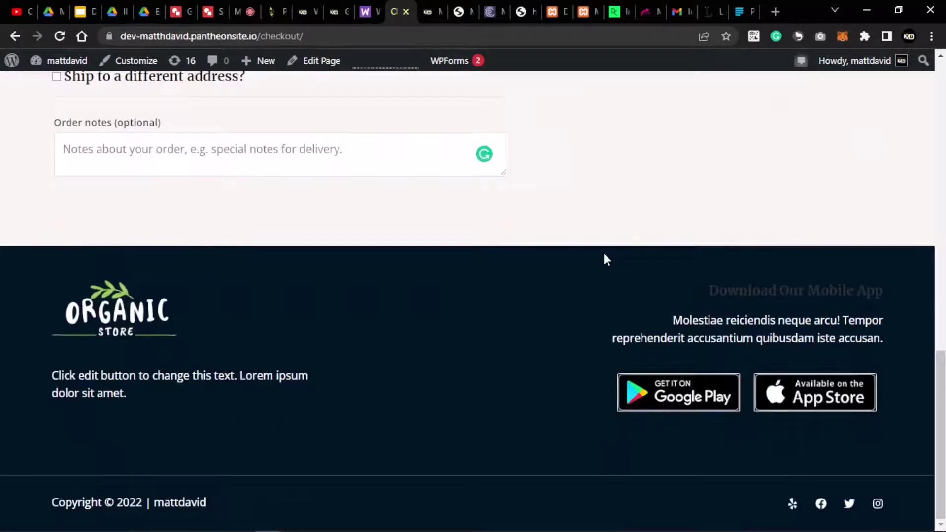
{"action": "scroll", "coordinate": [603, 250], "scroll_direction": "up", "scroll_amount": 5}
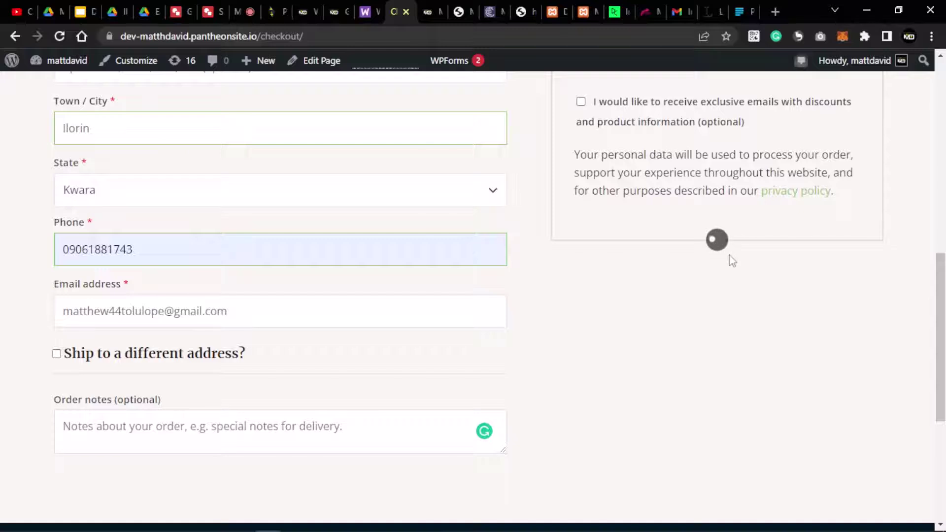
{"action": "left_click", "coordinate": [330, 10]}
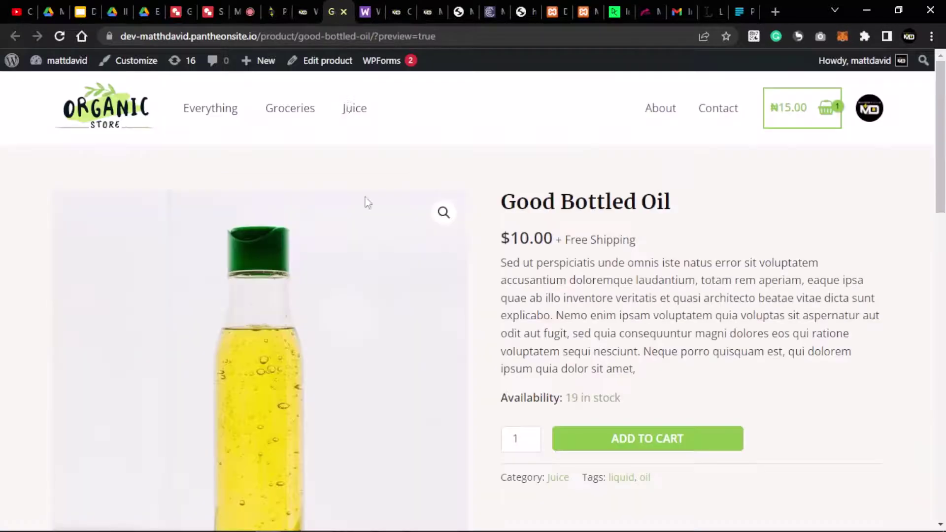
Switch to the WooCommerce settings tab and review the PayPal settings
{"action": "left_click", "coordinate": [302, 14]}
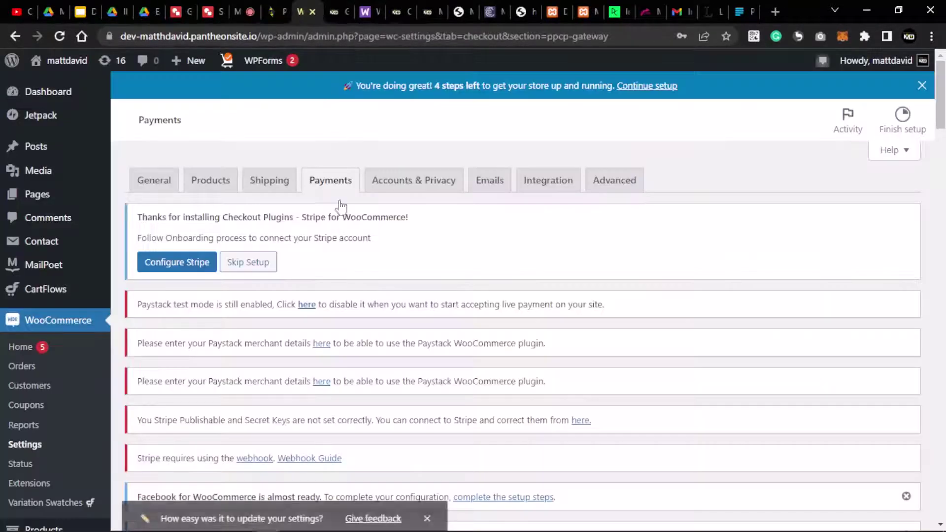
{"action": "scroll", "coordinate": [214, 270], "scroll_direction": "down", "scroll_amount": 7}
{"action": "scroll", "coordinate": [216, 271], "scroll_direction": "down", "scroll_amount": 10}
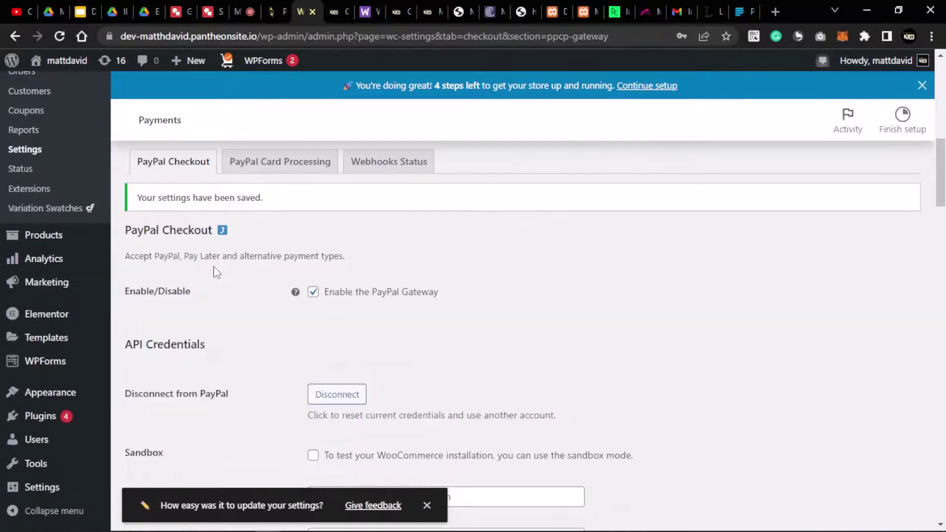
{"action": "scroll", "coordinate": [216, 275], "scroll_direction": "up", "scroll_amount": 3}
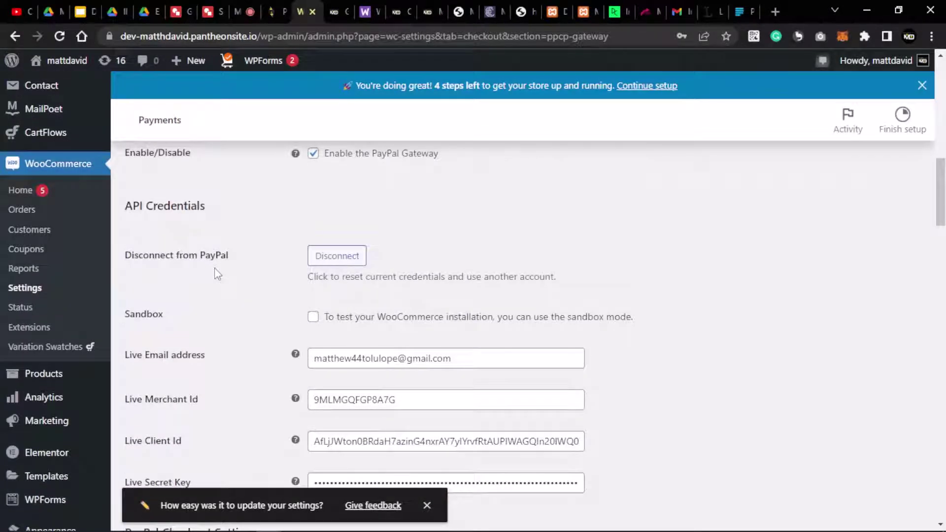
{"action": "scroll", "coordinate": [217, 273], "scroll_direction": "down", "scroll_amount": 3}
{"action": "scroll", "coordinate": [214, 268], "scroll_direction": "up", "scroll_amount": 5}
{"action": "scroll", "coordinate": [214, 268], "scroll_direction": "down", "scroll_amount": 14}
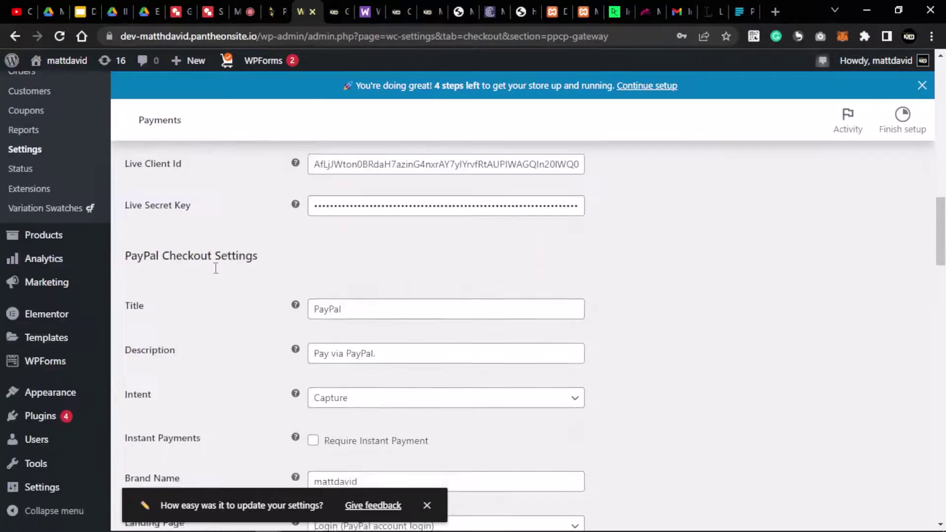
{"action": "scroll", "coordinate": [215, 273], "scroll_direction": "down", "scroll_amount": 12}
{"action": "scroll", "coordinate": [221, 260], "scroll_direction": "up", "scroll_amount": 9}
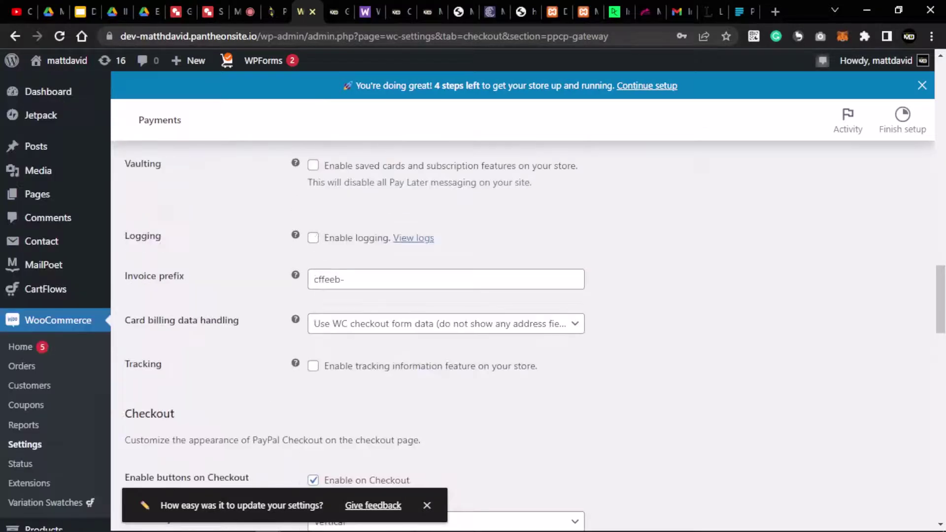
Glance at the portfolio home and checkout pages, then return to the PayPal settings
{"action": "left_click", "coordinate": [425, 13]}
{"action": "left_click", "coordinate": [397, 12]}
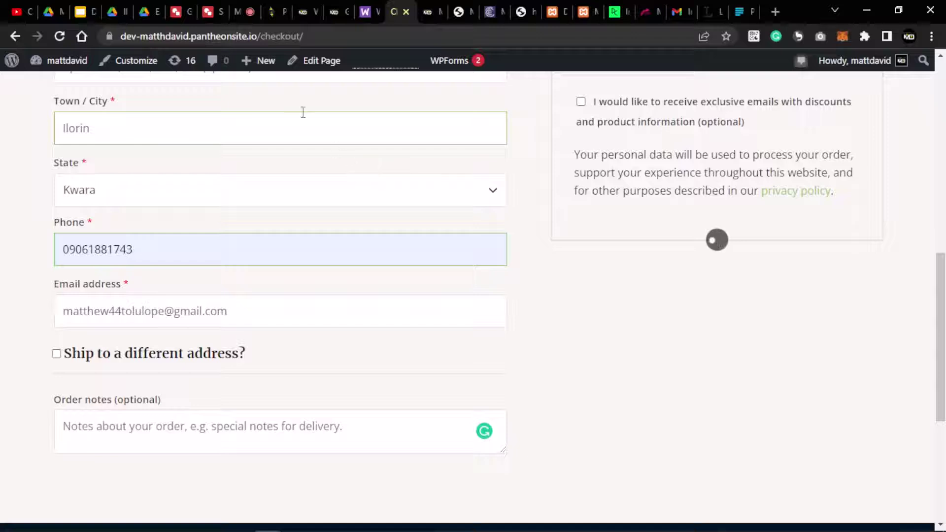
{"action": "left_click", "coordinate": [303, 12]}
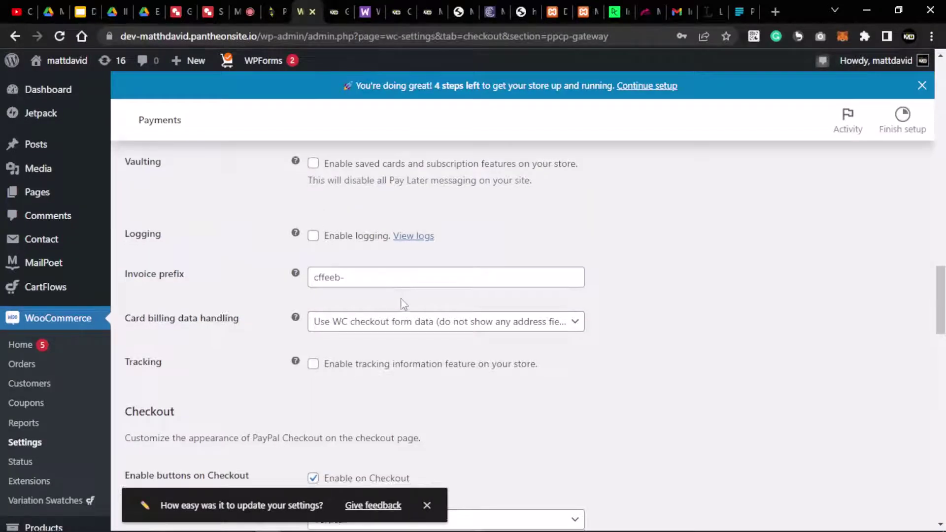
{"action": "scroll", "coordinate": [401, 298], "scroll_direction": "down", "scroll_amount": 5}
{"action": "scroll", "coordinate": [401, 304], "scroll_direction": "up", "scroll_amount": 15}
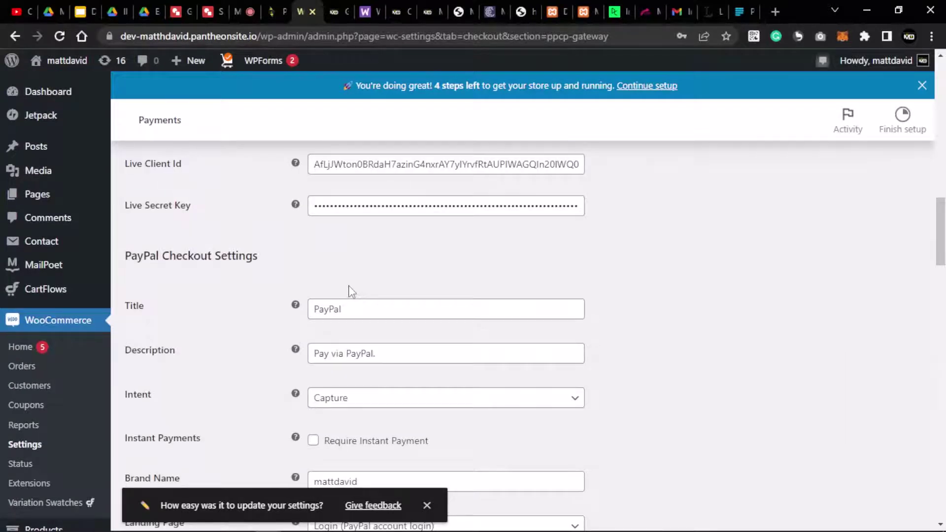
{"action": "scroll", "coordinate": [351, 291], "scroll_direction": "up", "scroll_amount": 5}
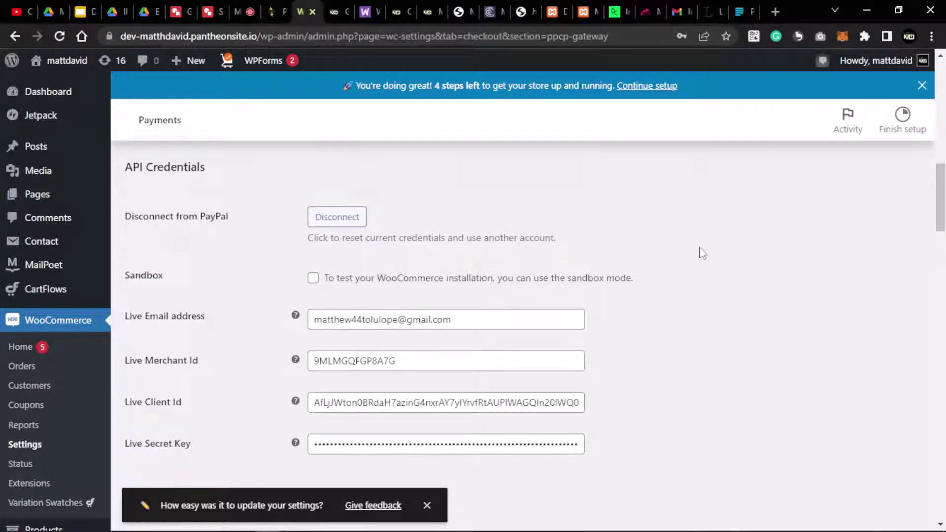
{"action": "scroll", "coordinate": [404, 232], "scroll_direction": "up", "scroll_amount": 6}
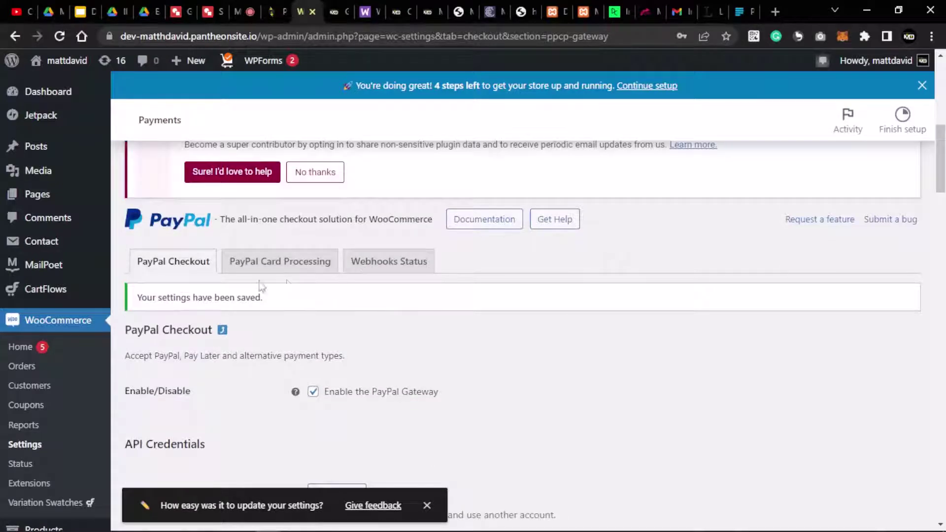
{"action": "scroll", "coordinate": [270, 270], "scroll_direction": "up", "scroll_amount": 8}
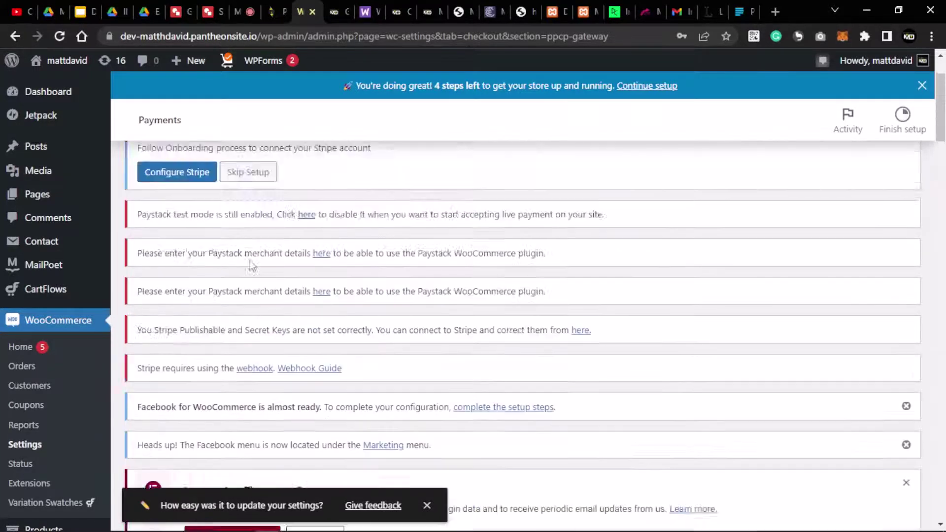
{"action": "scroll", "coordinate": [252, 266], "scroll_direction": "up", "scroll_amount": 2}
Go to the Payments list and manage Stripe Card Processing
{"action": "left_click", "coordinate": [327, 188]}
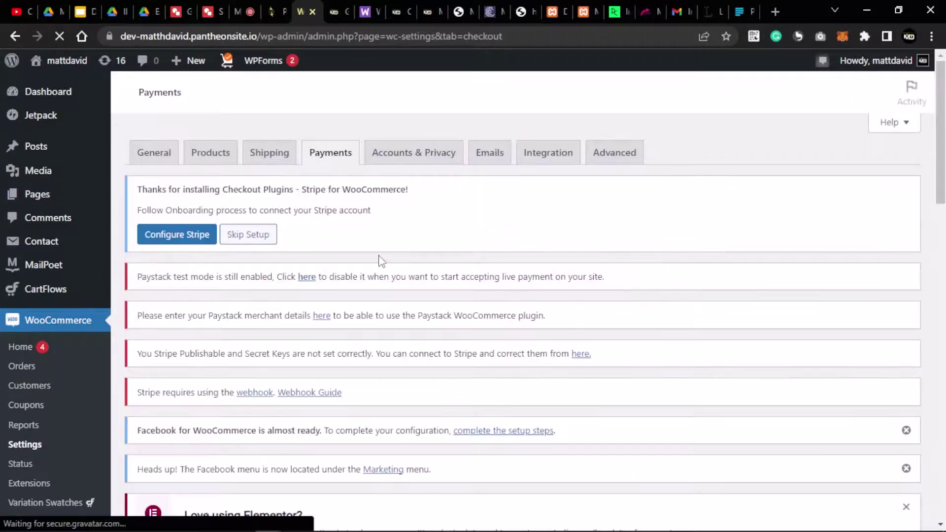
{"action": "scroll", "coordinate": [345, 277], "scroll_direction": "down", "scroll_amount": 5}
{"action": "scroll", "coordinate": [361, 334], "scroll_direction": "down", "scroll_amount": 4}
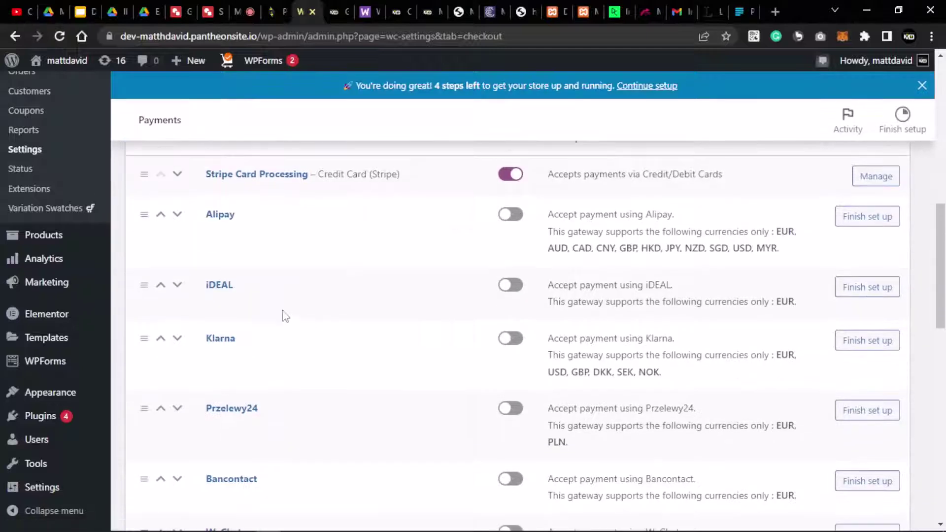
{"action": "left_click", "coordinate": [886, 178]}
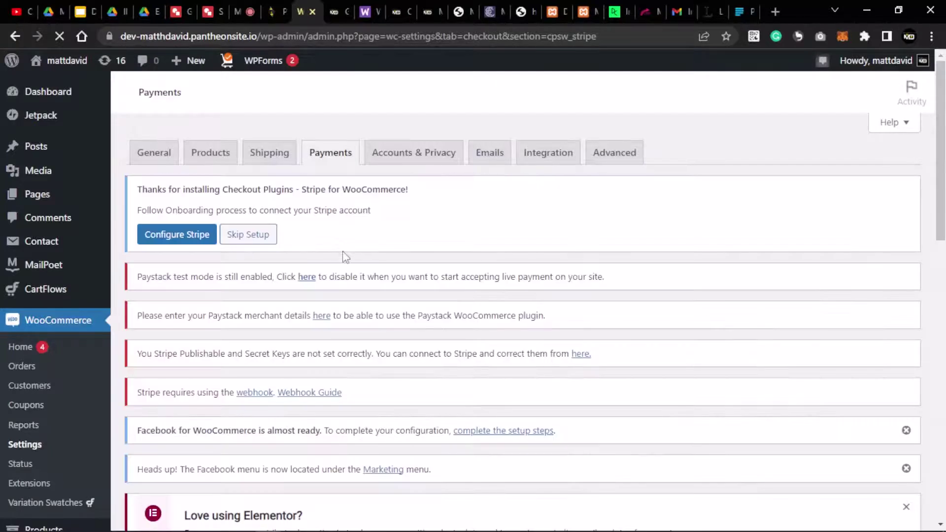
Review the Stripe Card Processing settings, keeping Charge as the charge type
{"action": "scroll", "coordinate": [339, 261], "scroll_direction": "down", "scroll_amount": 6}
{"action": "scroll", "coordinate": [263, 221], "scroll_direction": "up", "scroll_amount": 2}
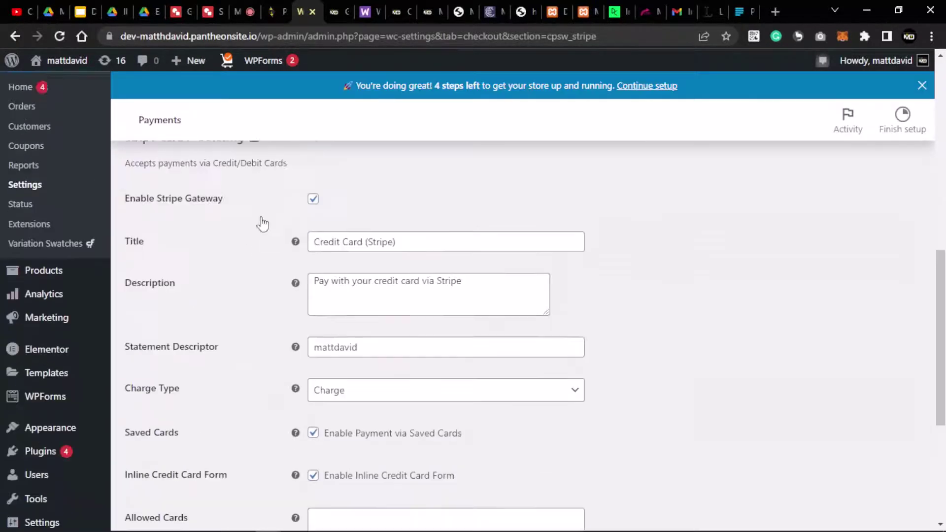
{"action": "left_click", "coordinate": [402, 279]}
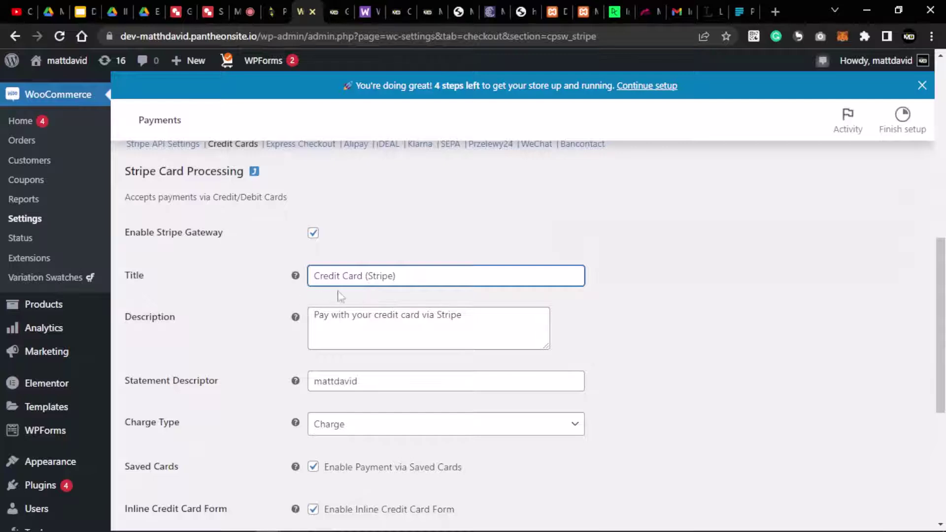
{"action": "scroll", "coordinate": [321, 301], "scroll_direction": "down", "scroll_amount": 3}
{"action": "scroll", "coordinate": [365, 315], "scroll_direction": "down", "scroll_amount": 2}
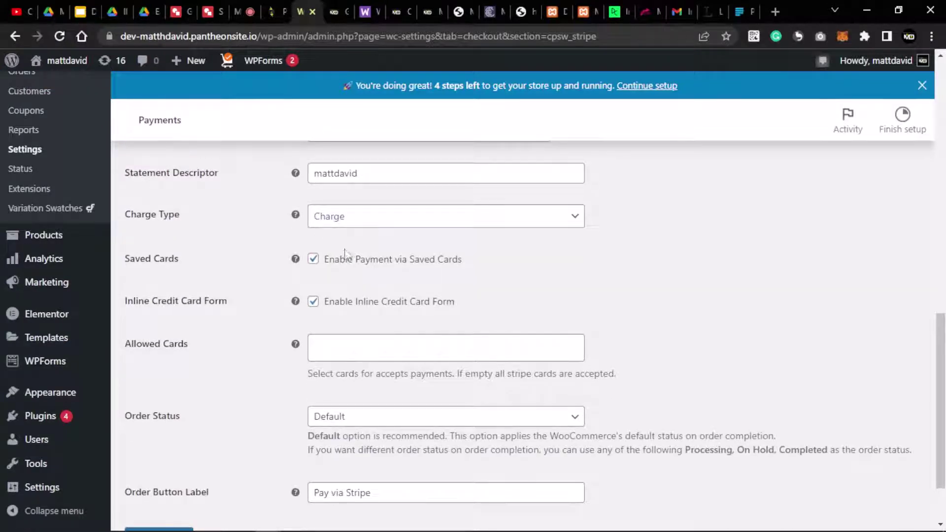
{"action": "left_click", "coordinate": [351, 219]}
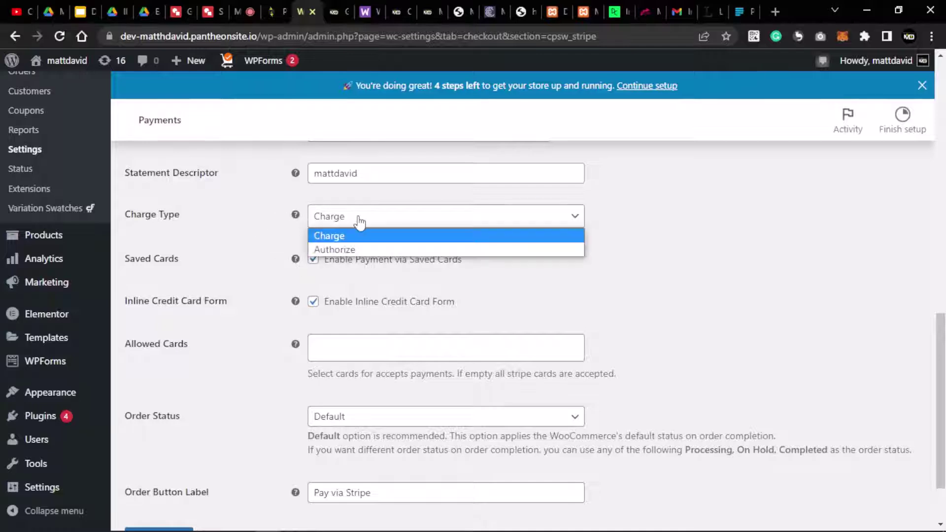
{"action": "left_click", "coordinate": [355, 220]}
{"action": "scroll", "coordinate": [325, 263], "scroll_direction": "down", "scroll_amount": 1}
{"action": "scroll", "coordinate": [301, 266], "scroll_direction": "down", "scroll_amount": 1}
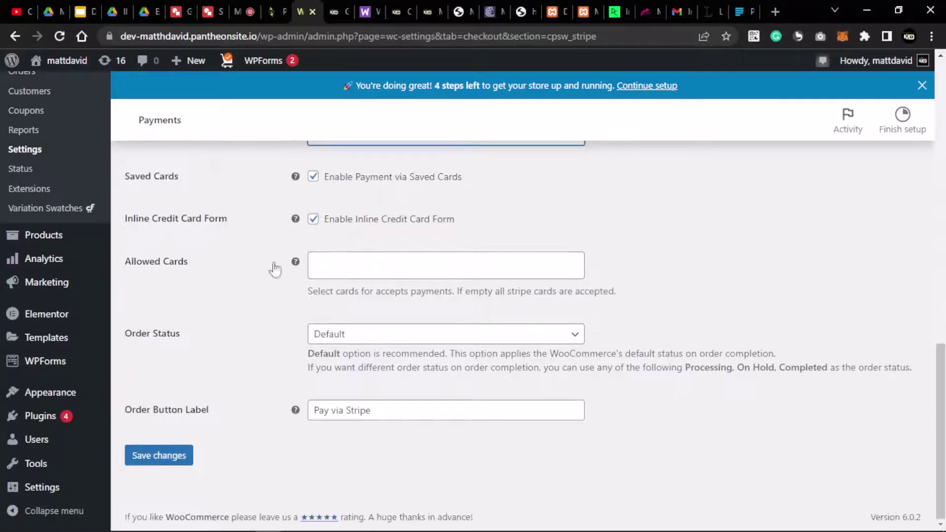
{"action": "scroll", "coordinate": [271, 273], "scroll_direction": "up", "scroll_amount": 7}
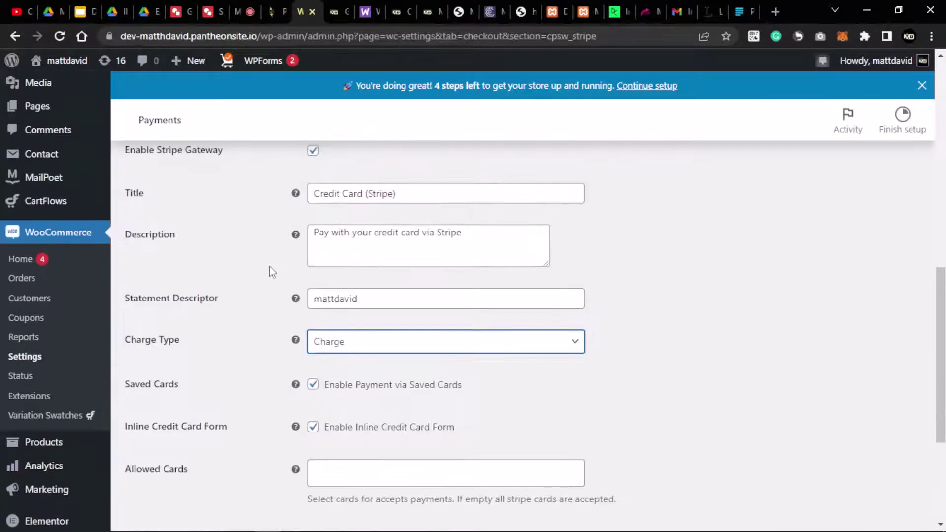
{"action": "scroll", "coordinate": [271, 274], "scroll_direction": "down", "scroll_amount": 4}
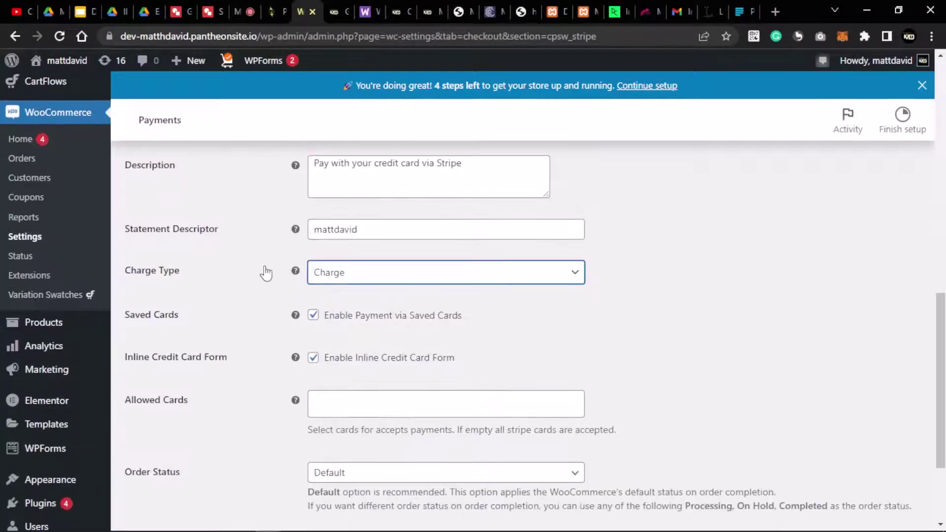
{"action": "scroll", "coordinate": [266, 273], "scroll_direction": "down", "scroll_amount": 3}
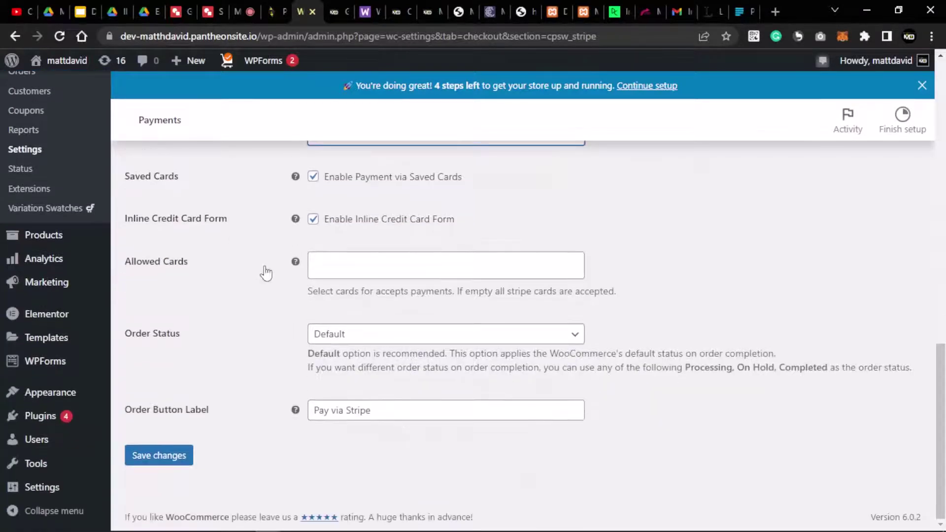
{"action": "scroll", "coordinate": [266, 271], "scroll_direction": "up", "scroll_amount": 7}
{"action": "scroll", "coordinate": [271, 264], "scroll_direction": "down", "scroll_amount": 7}
{"action": "scroll", "coordinate": [273, 263], "scroll_direction": "up", "scroll_amount": 3}
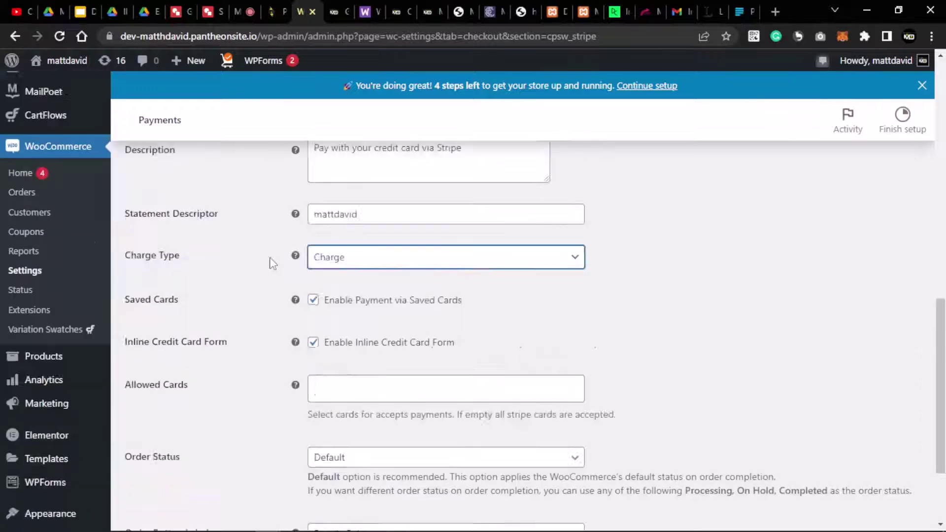
{"action": "scroll", "coordinate": [272, 263], "scroll_direction": "up", "scroll_amount": 6}
{"action": "scroll", "coordinate": [271, 264], "scroll_direction": "down", "scroll_amount": 3}
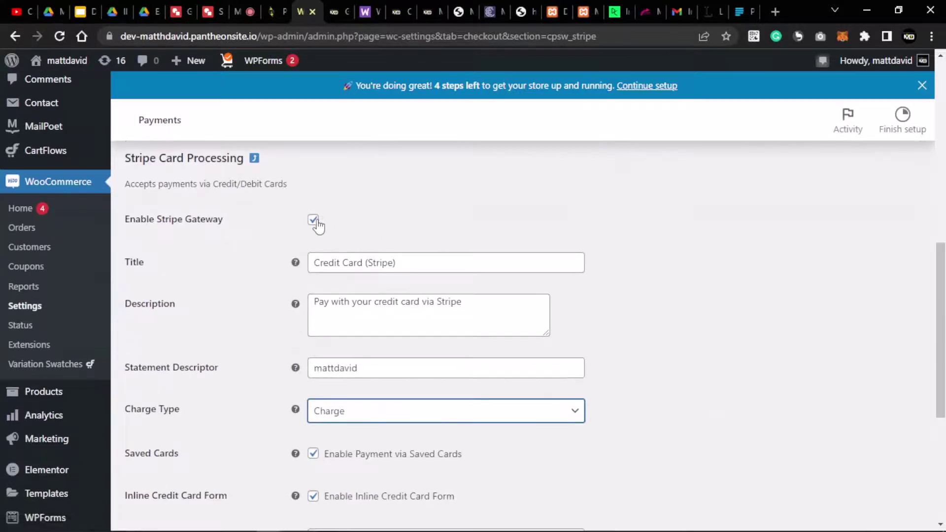
Untick Enable Stripe Gateway, save the changes, and return to the storefront checkout
{"action": "left_click", "coordinate": [314, 221]}
{"action": "scroll", "coordinate": [412, 241], "scroll_direction": "up", "scroll_amount": 12}
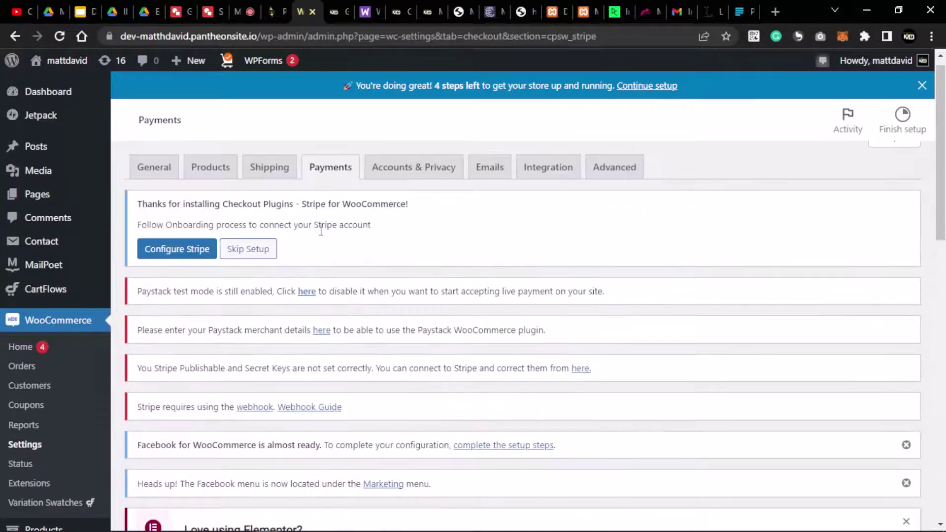
{"action": "scroll", "coordinate": [308, 280], "scroll_direction": "down", "scroll_amount": 14}
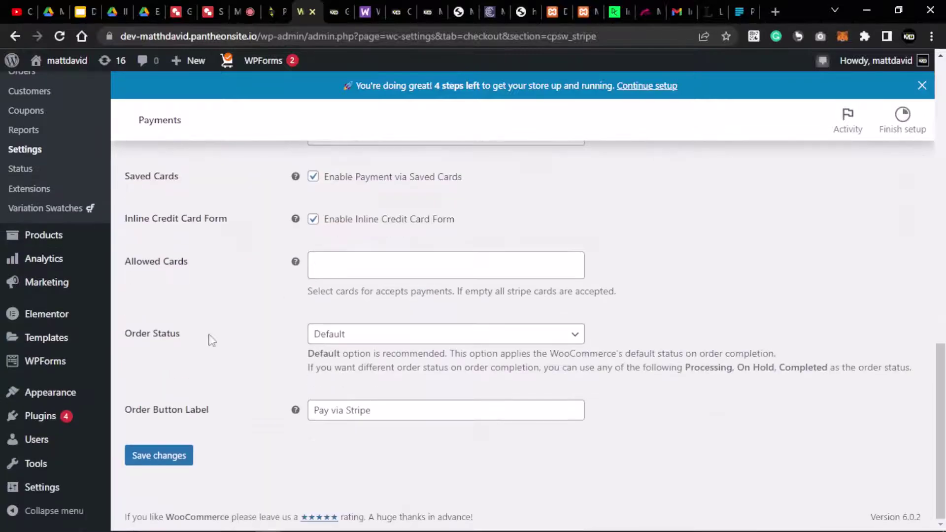
{"action": "left_click", "coordinate": [182, 461]}
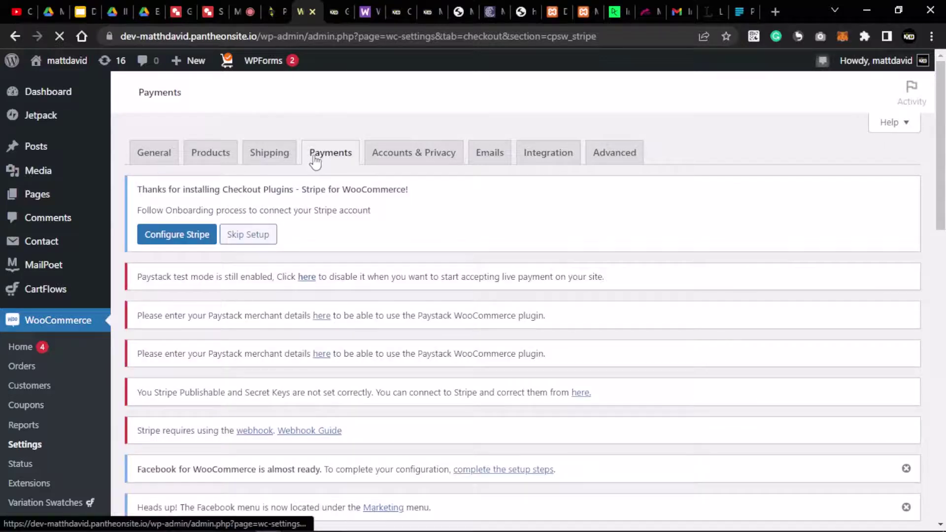
{"action": "left_click", "coordinate": [331, 152]}
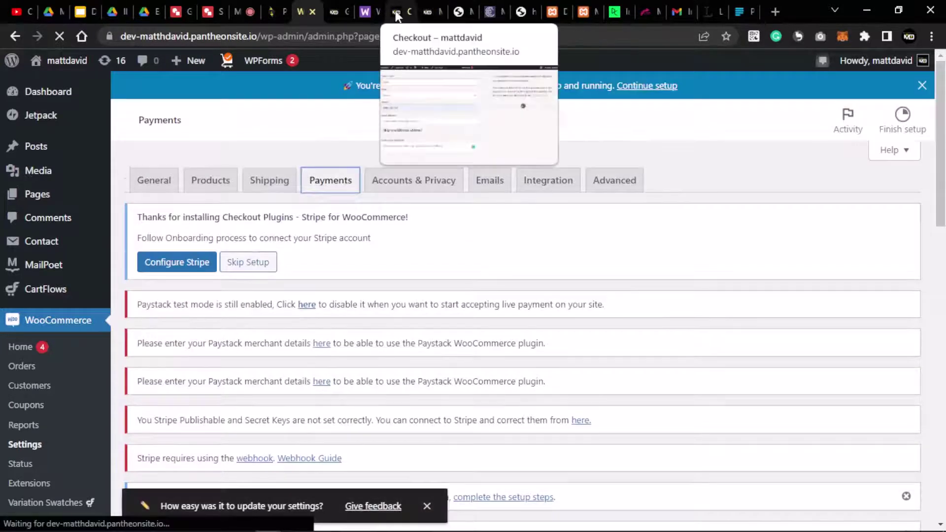
{"action": "left_click", "coordinate": [394, 11]}
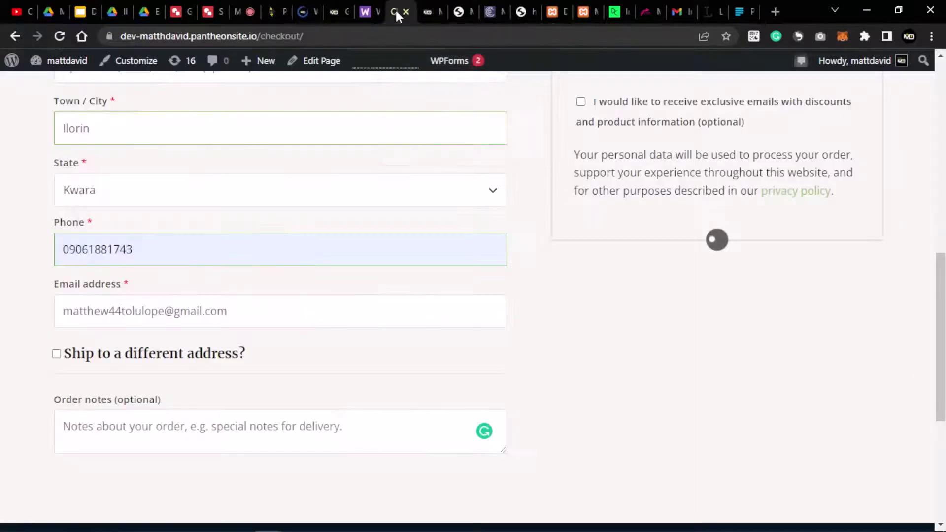
Reload the checkout and fill the billing first and last name from autofill
{"action": "left_click", "coordinate": [59, 38]}
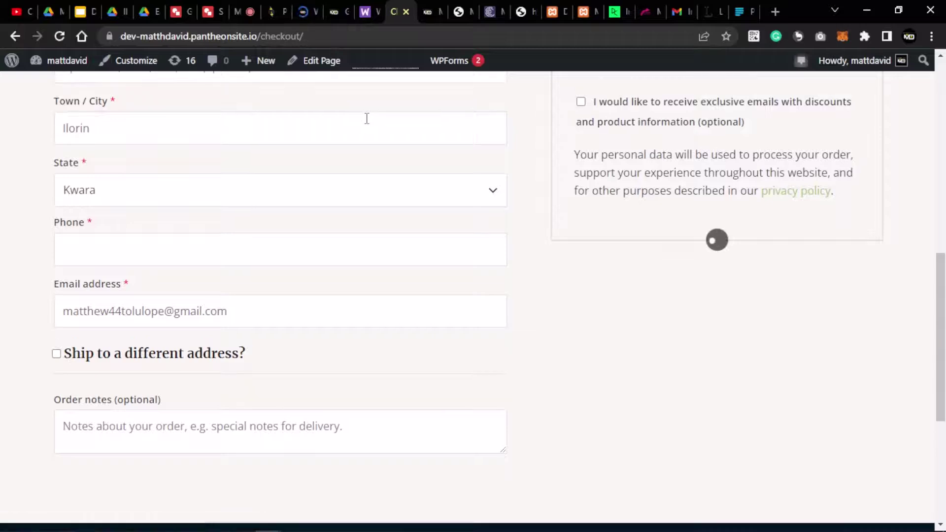
{"action": "scroll", "coordinate": [366, 118], "scroll_direction": "up", "scroll_amount": 4}
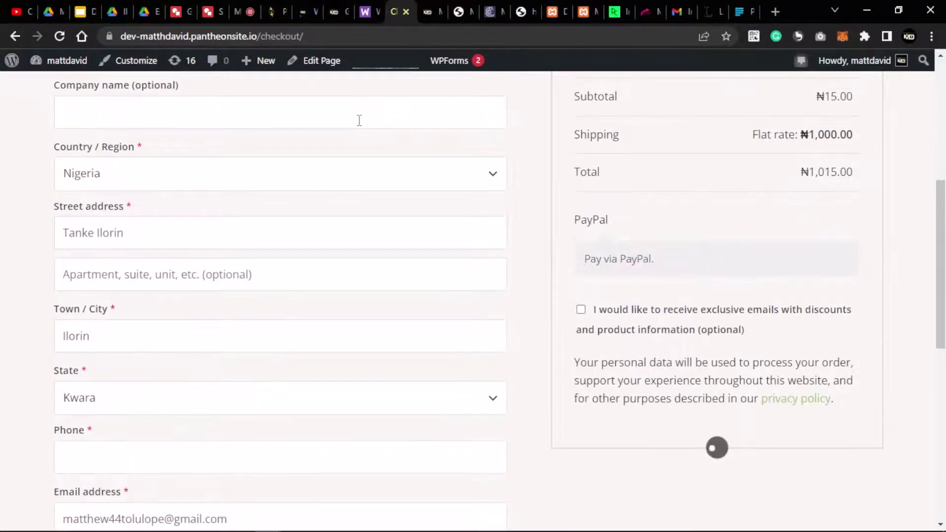
{"action": "scroll", "coordinate": [359, 121], "scroll_direction": "up", "scroll_amount": 4}
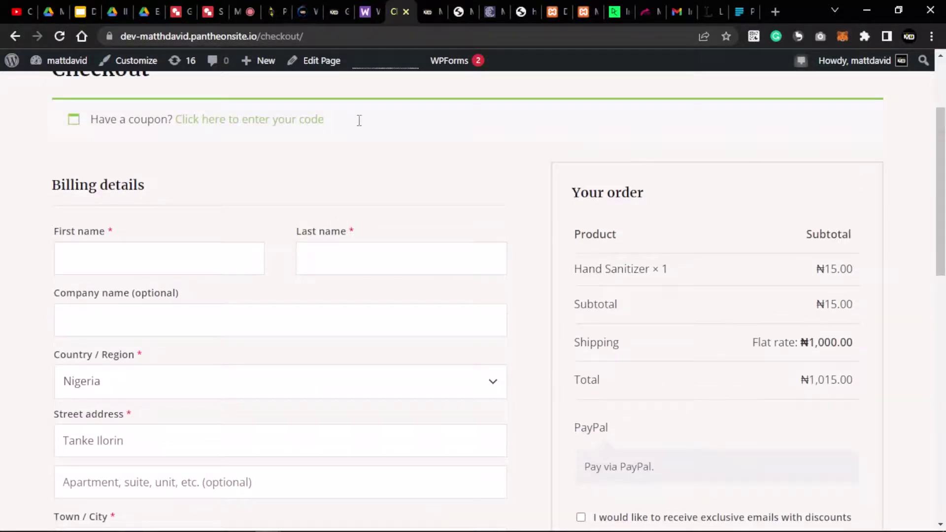
{"action": "left_click", "coordinate": [218, 256]}
{"action": "left_click", "coordinate": [161, 298]}
{"action": "left_click", "coordinate": [328, 264]}
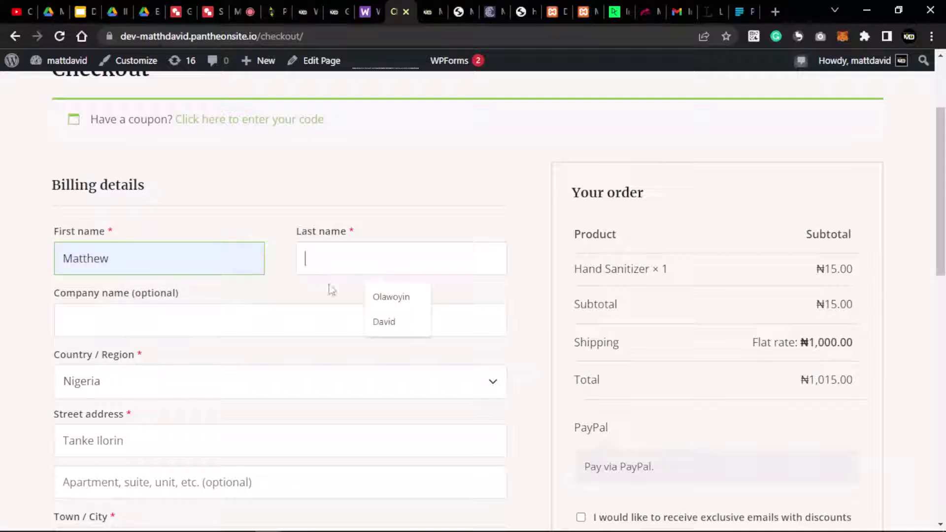
{"action": "left_click", "coordinate": [384, 321]}
Keep Nigeria as the billing country
{"action": "scroll", "coordinate": [191, 290], "scroll_direction": "down", "scroll_amount": 1}
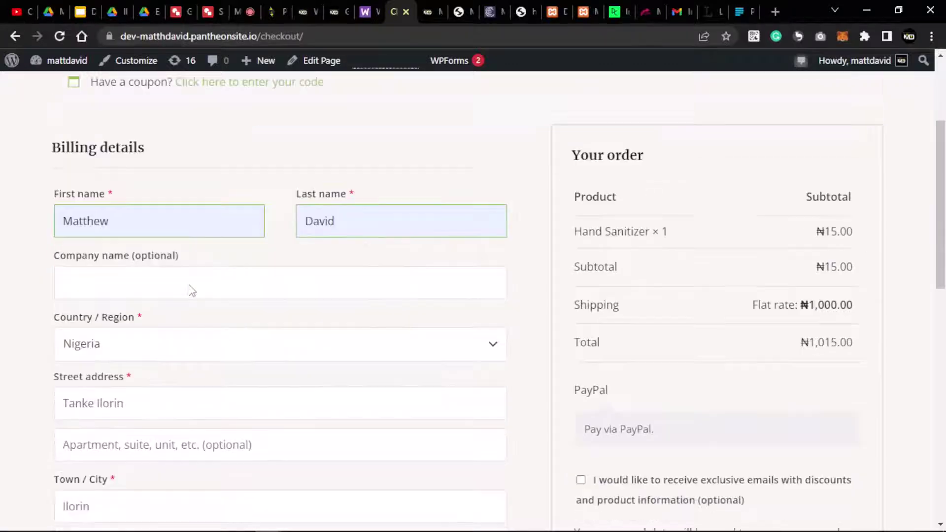
{"action": "scroll", "coordinate": [192, 290], "scroll_direction": "down", "scroll_amount": 2}
{"action": "left_click", "coordinate": [167, 247]}
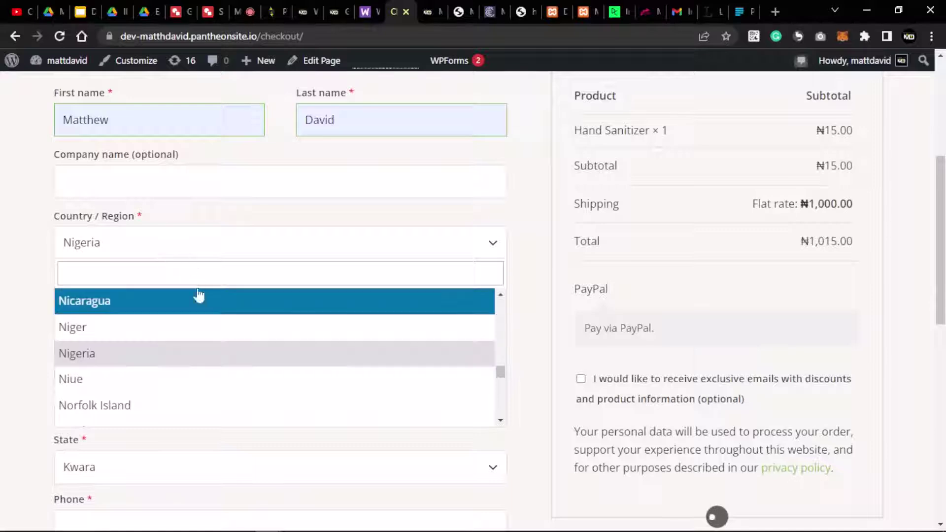
{"action": "left_click", "coordinate": [190, 253]}
Fill the phone number from autofill and leave 'Ship to a different address?' unchecked
{"action": "scroll", "coordinate": [194, 291], "scroll_direction": "down", "scroll_amount": 2}
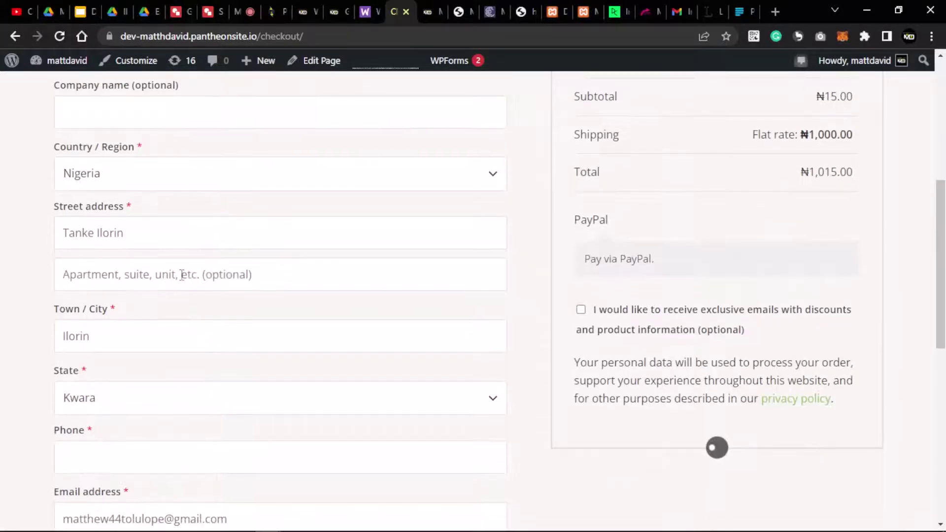
{"action": "scroll", "coordinate": [182, 274], "scroll_direction": "down", "scroll_amount": 3}
{"action": "scroll", "coordinate": [175, 296], "scroll_direction": "down", "scroll_amount": 2}
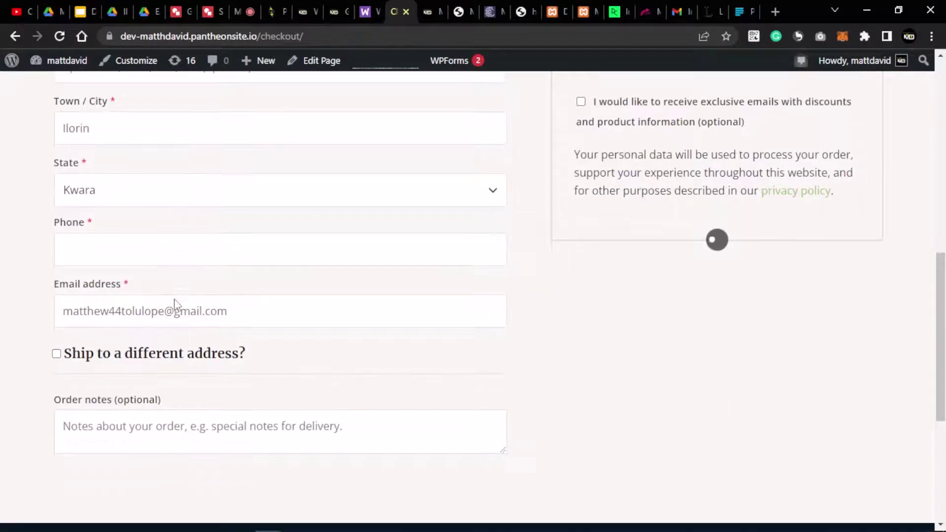
{"action": "left_click", "coordinate": [165, 251]}
{"action": "left_click", "coordinate": [184, 295]}
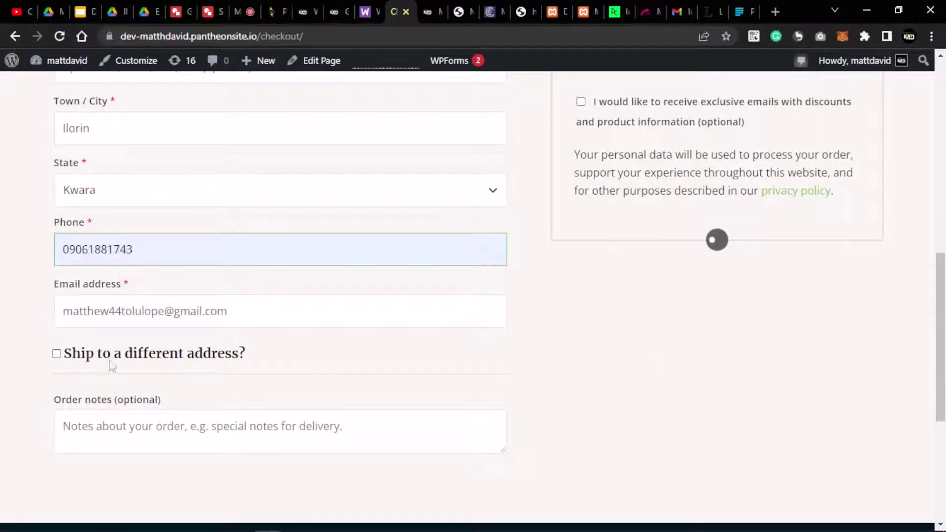
{"action": "left_click", "coordinate": [77, 358]}
{"action": "left_click", "coordinate": [77, 359]}
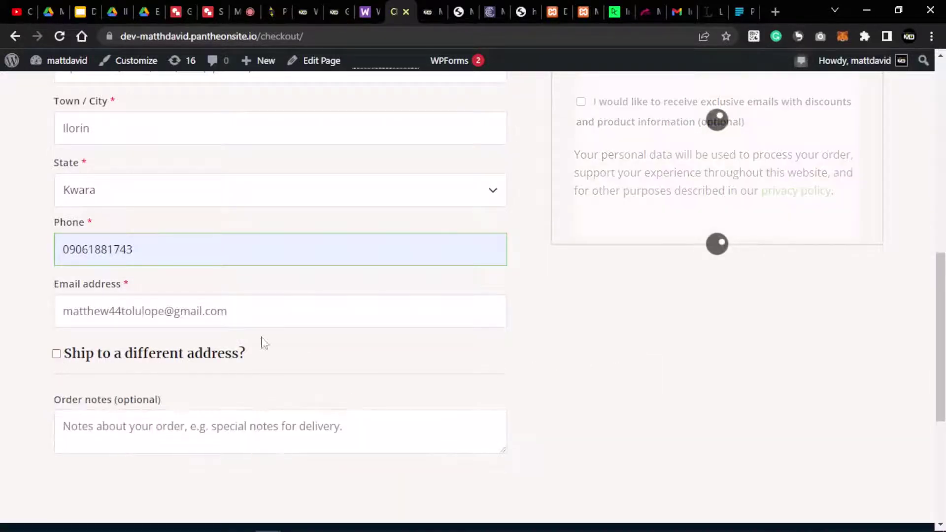
{"action": "scroll", "coordinate": [627, 327], "scroll_direction": "up", "scroll_amount": 4}
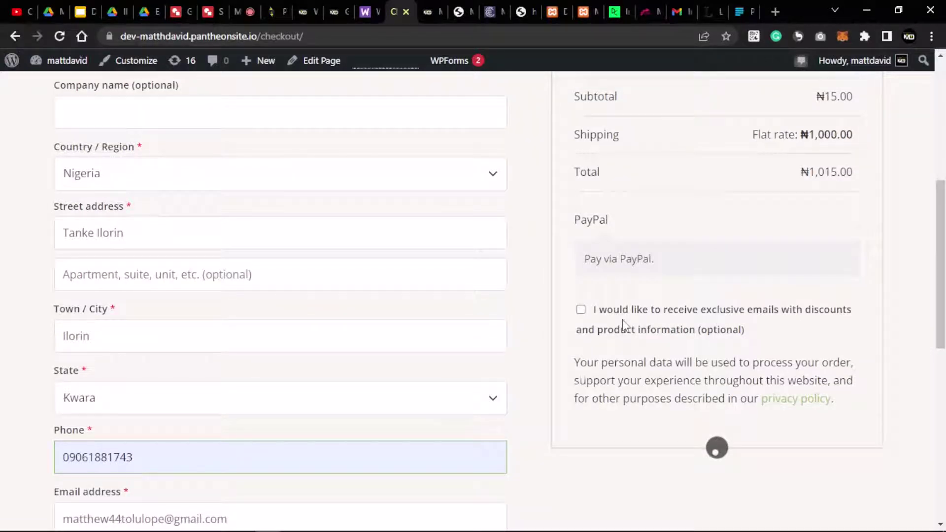
{"action": "scroll", "coordinate": [623, 325], "scroll_direction": "down", "scroll_amount": 3}
{"action": "scroll", "coordinate": [623, 323], "scroll_direction": "up", "scroll_amount": 4}
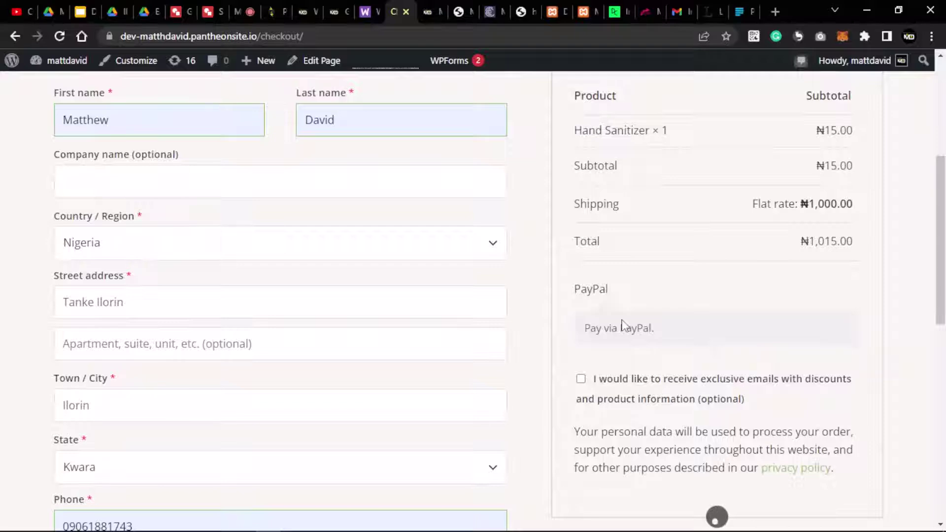
{"action": "scroll", "coordinate": [290, 290], "scroll_direction": "up", "scroll_amount": 5}
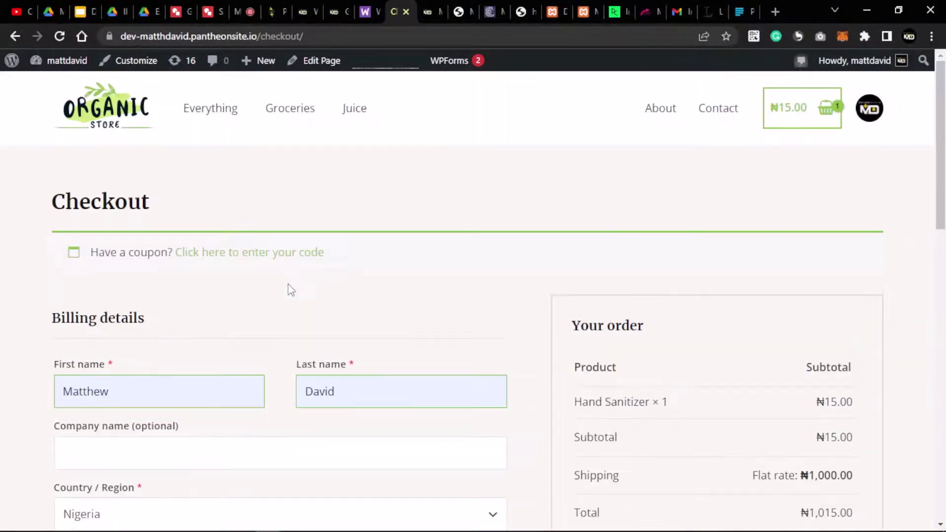
{"action": "scroll", "coordinate": [606, 298], "scroll_direction": "down", "scroll_amount": 14}
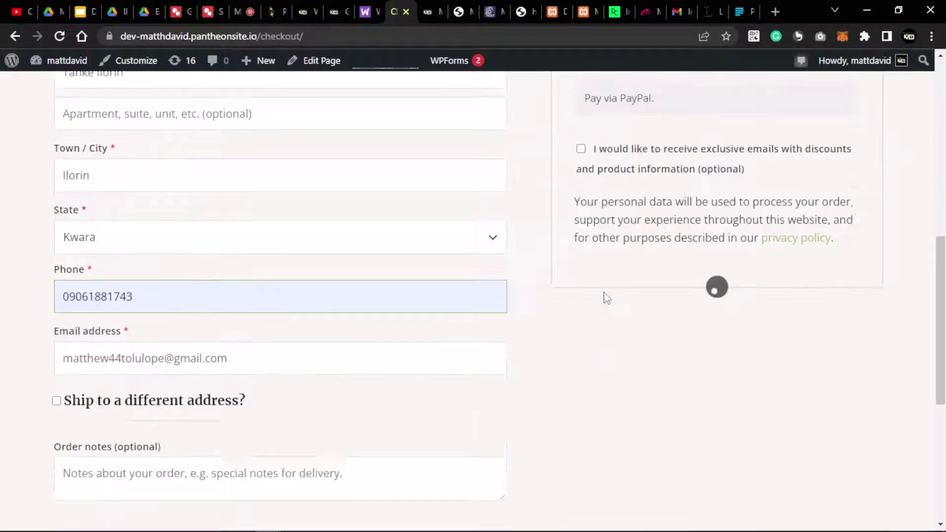
{"action": "scroll", "coordinate": [604, 287], "scroll_direction": "up", "scroll_amount": 8}
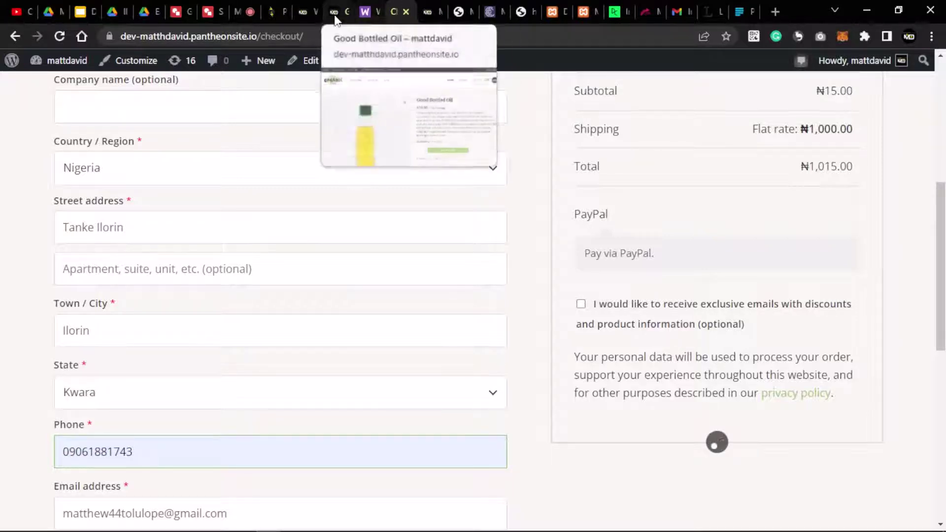
Switch back to the WooCommerce admin tab and look over the page
{"action": "left_click", "coordinate": [305, 12]}
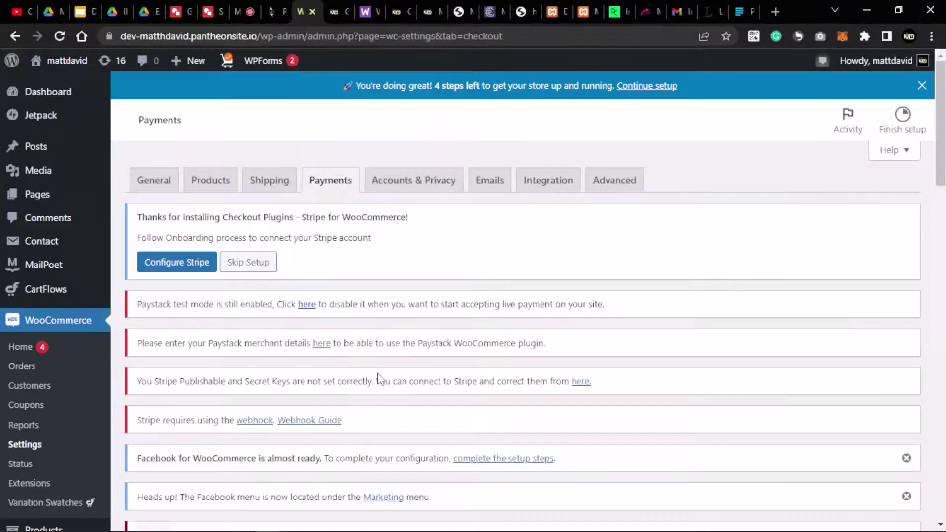
{"action": "scroll", "coordinate": [362, 357], "scroll_direction": "down", "scroll_amount": 8}
{"action": "scroll", "coordinate": [224, 322], "scroll_direction": "up", "scroll_amount": 8}
Open the empty Orders list and dismiss both Facebook for WooCommerce notices
{"action": "left_click", "coordinate": [18, 370]}
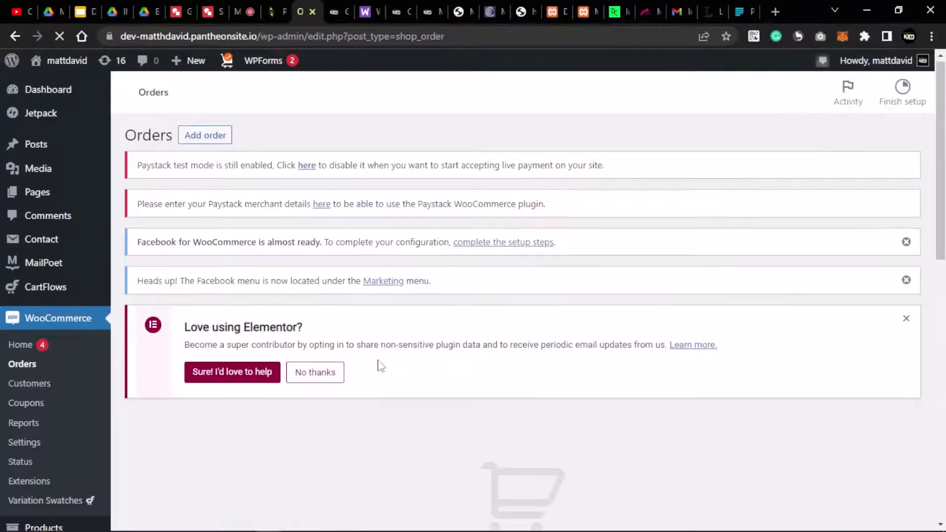
{"action": "scroll", "coordinate": [281, 348], "scroll_direction": "down", "scroll_amount": 5}
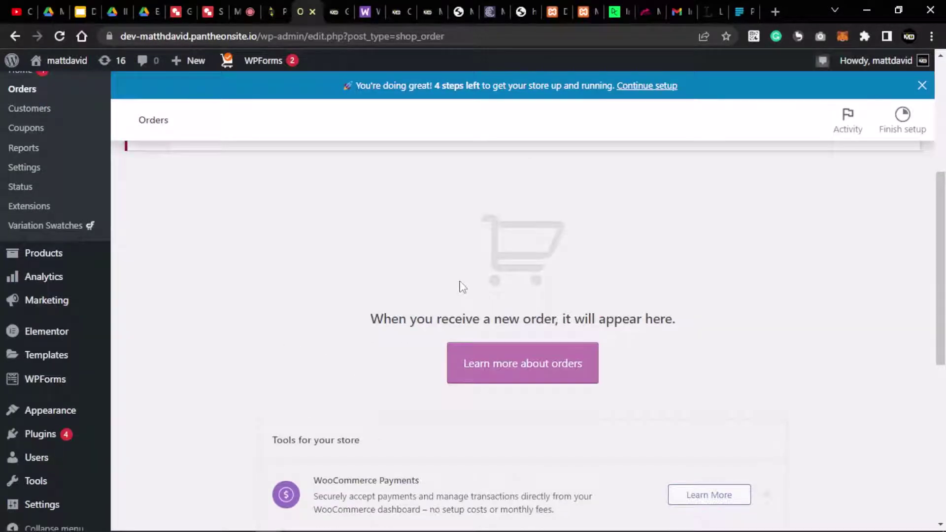
{"action": "scroll", "coordinate": [462, 287], "scroll_direction": "down", "scroll_amount": 4}
{"action": "scroll", "coordinate": [375, 288], "scroll_direction": "up", "scroll_amount": 3}
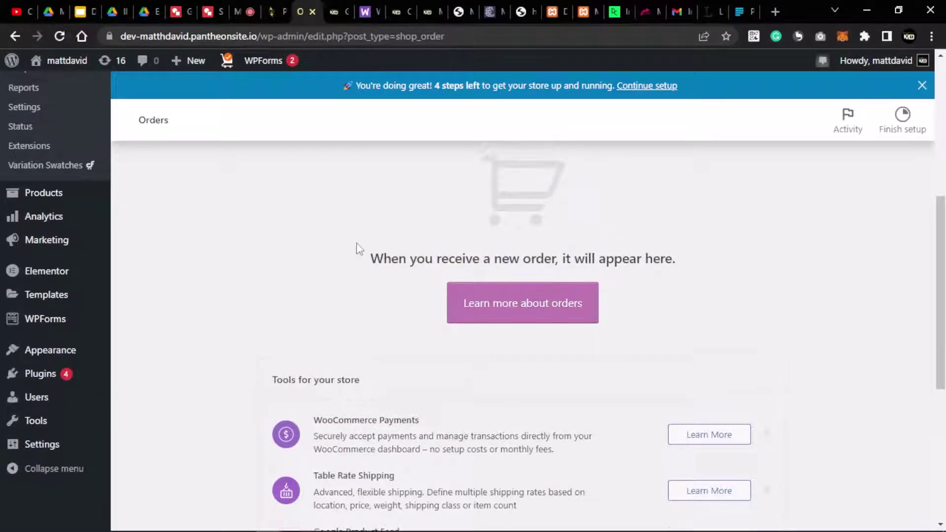
{"action": "scroll", "coordinate": [345, 256], "scroll_direction": "up", "scroll_amount": 5}
{"action": "scroll", "coordinate": [333, 291], "scroll_direction": "down", "scroll_amount": 5}
{"action": "scroll", "coordinate": [321, 269], "scroll_direction": "up", "scroll_amount": 5}
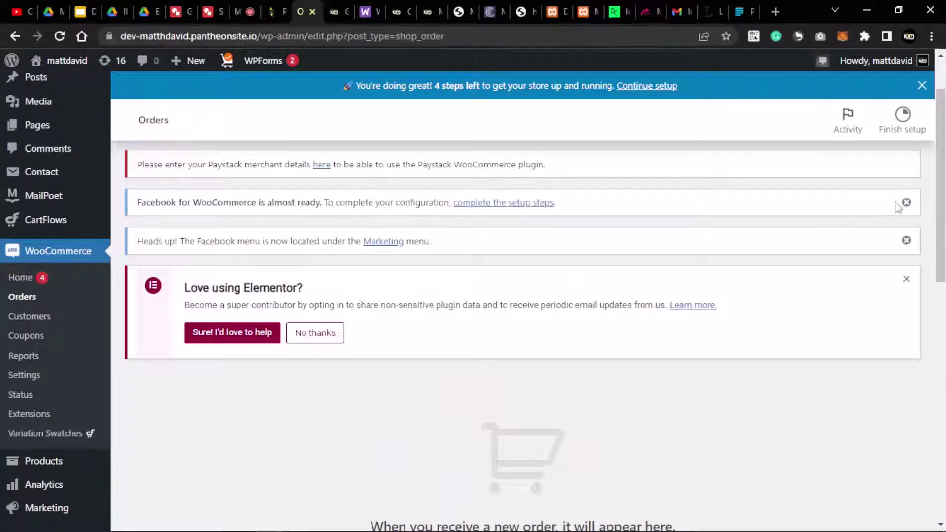
{"action": "left_click", "coordinate": [906, 203]}
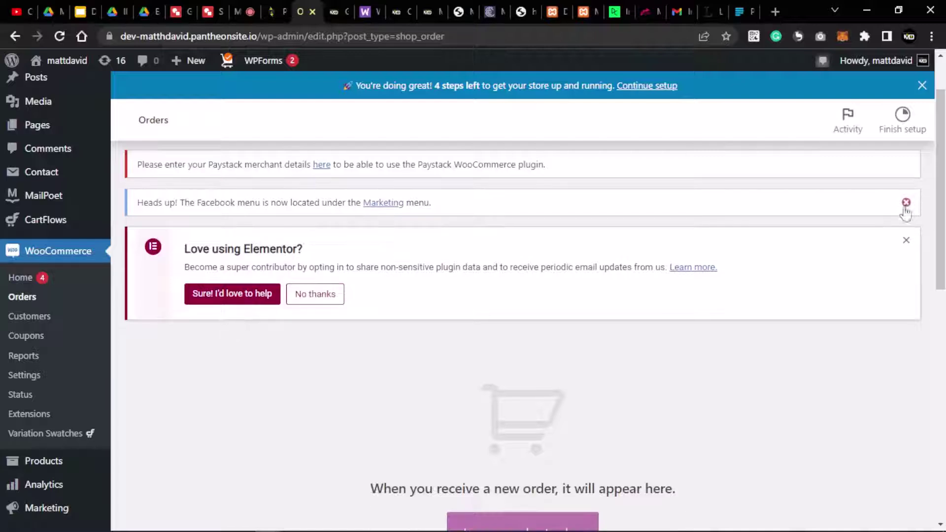
{"action": "left_click", "coordinate": [906, 202]}
Check the empty Customers list, then go to the Coupons page
{"action": "scroll", "coordinate": [444, 378], "scroll_direction": "down", "scroll_amount": 3}
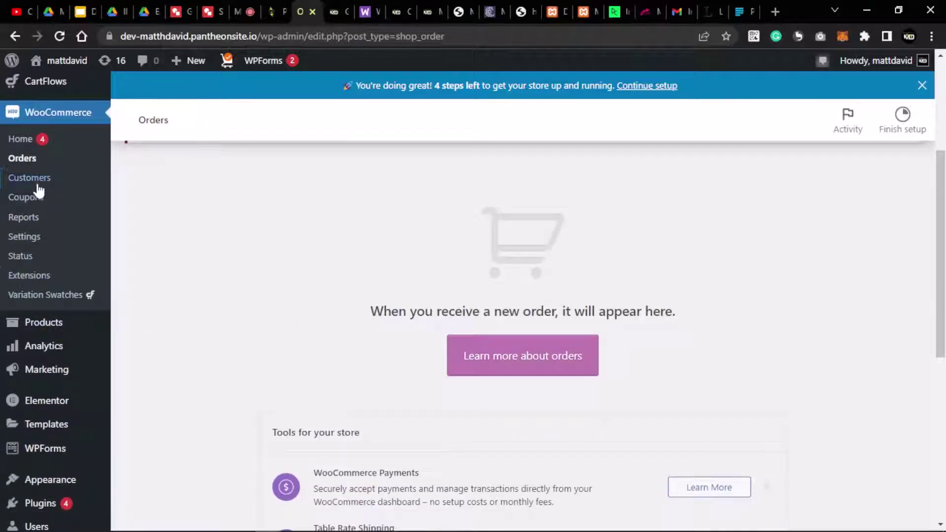
{"action": "left_click", "coordinate": [13, 183]}
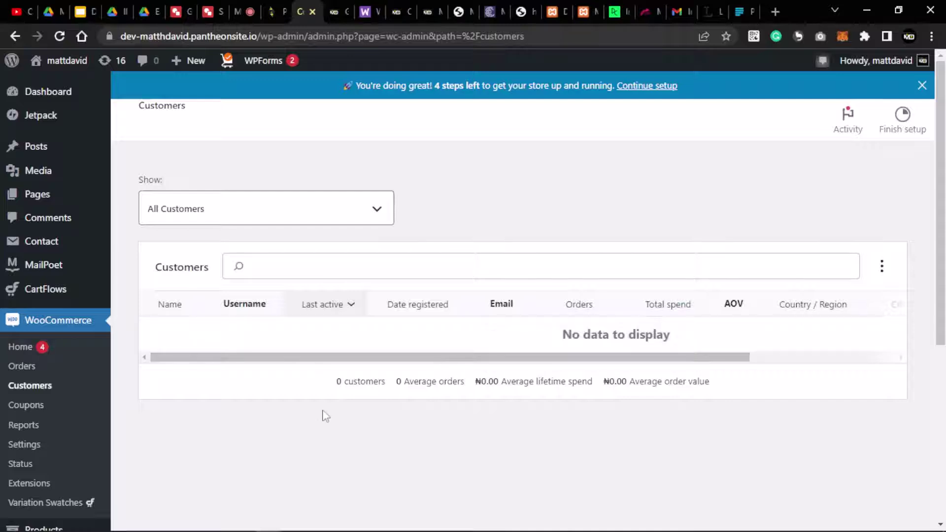
{"action": "left_click", "coordinate": [30, 405]}
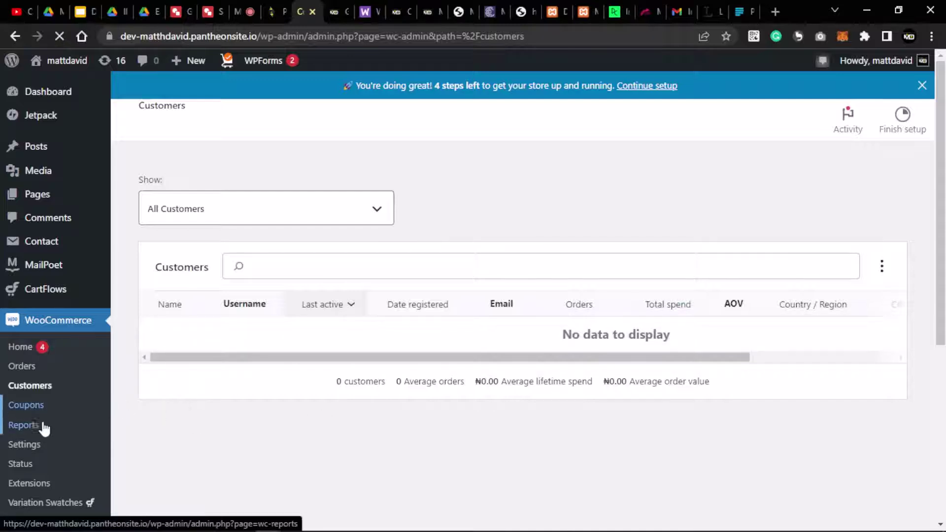
{"action": "left_click", "coordinate": [43, 409]}
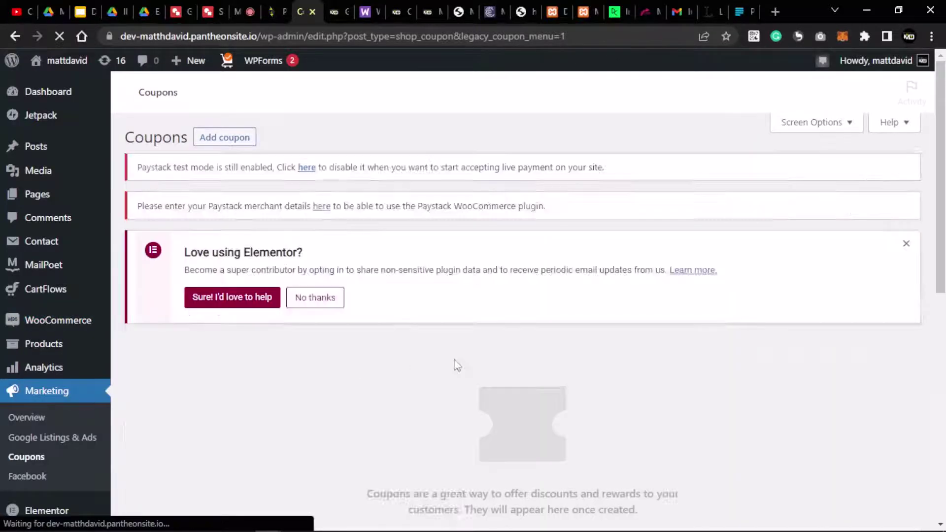
Start a new coupon with a randomly generated coupon code
{"action": "scroll", "coordinate": [447, 390], "scroll_direction": "down", "scroll_amount": 3}
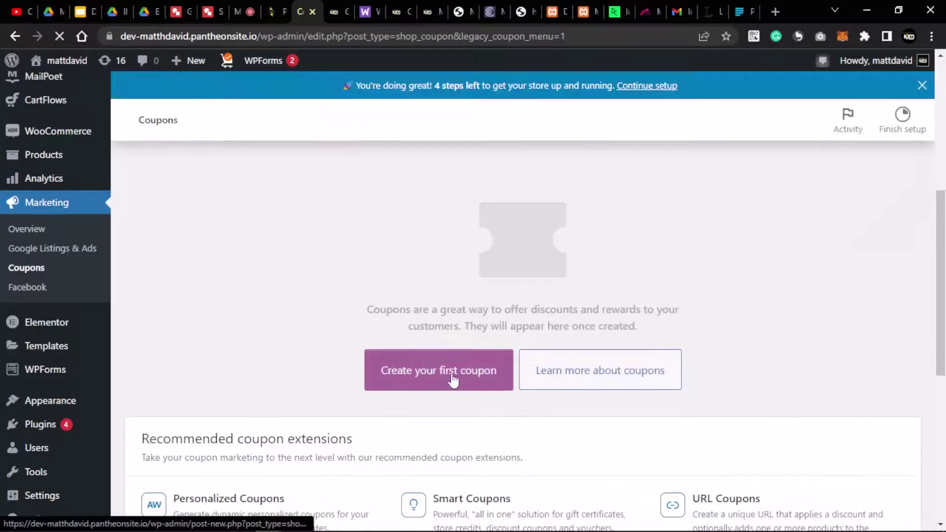
{"action": "scroll", "coordinate": [451, 379], "scroll_direction": "down", "scroll_amount": 4}
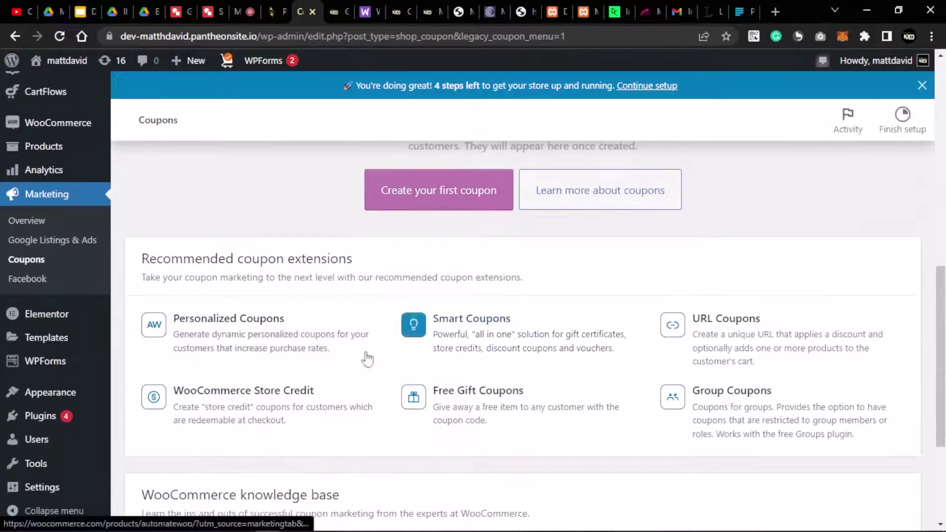
{"action": "left_click", "coordinate": [443, 202]}
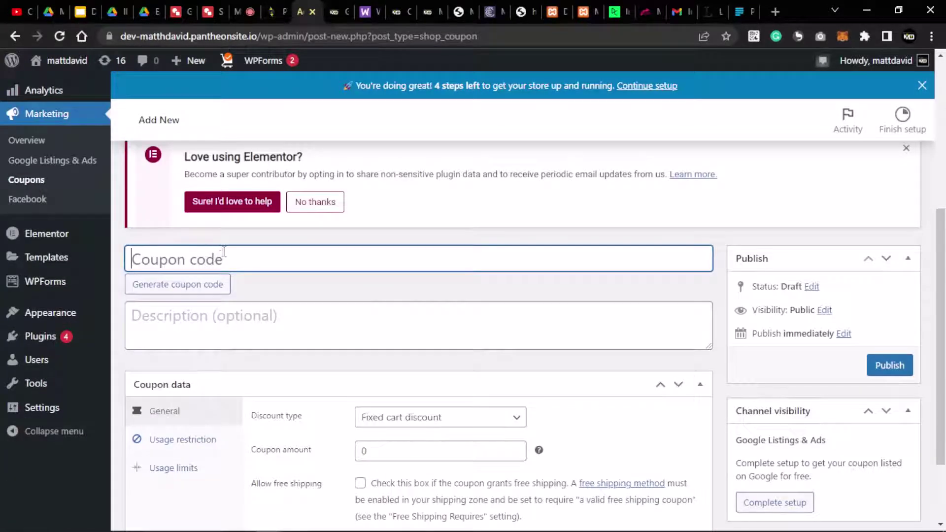
{"action": "left_click", "coordinate": [196, 283]}
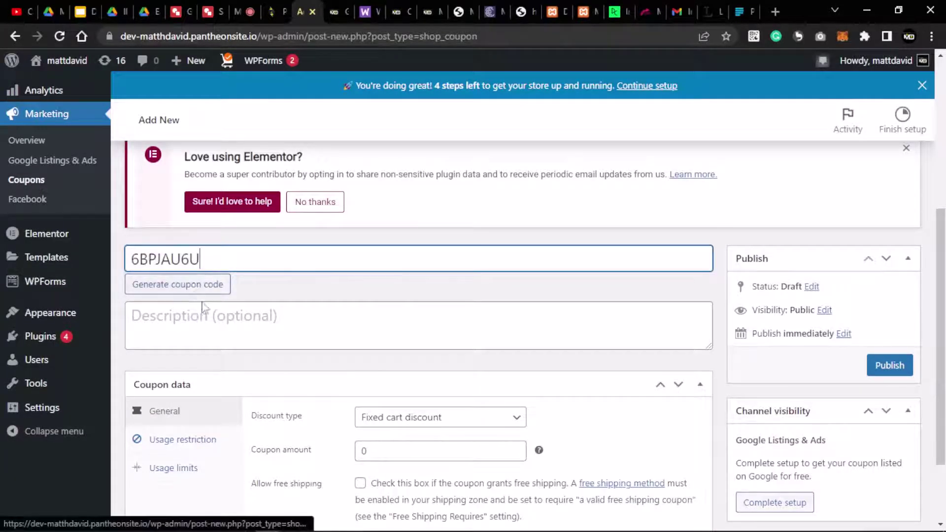
{"action": "double_click", "coordinate": [216, 261]}
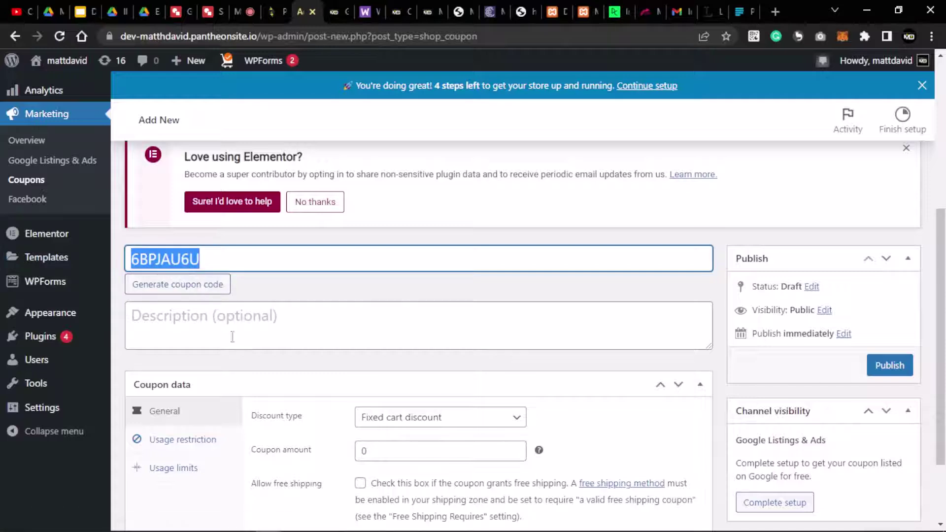
{"action": "left_click", "coordinate": [216, 329]}
{"action": "scroll", "coordinate": [359, 344], "scroll_direction": "down", "scroll_amount": 2}
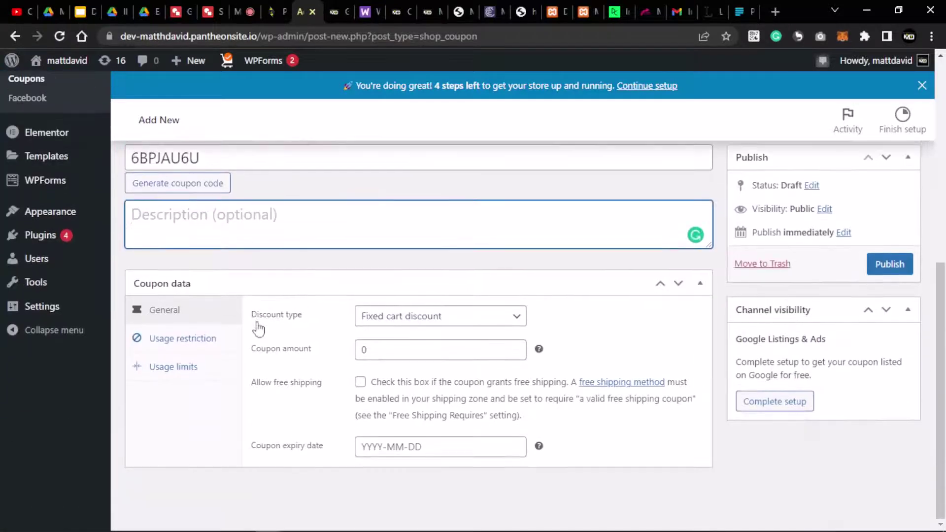
Set the coupon's discount type to Percentage discount
{"action": "left_click", "coordinate": [434, 320]}
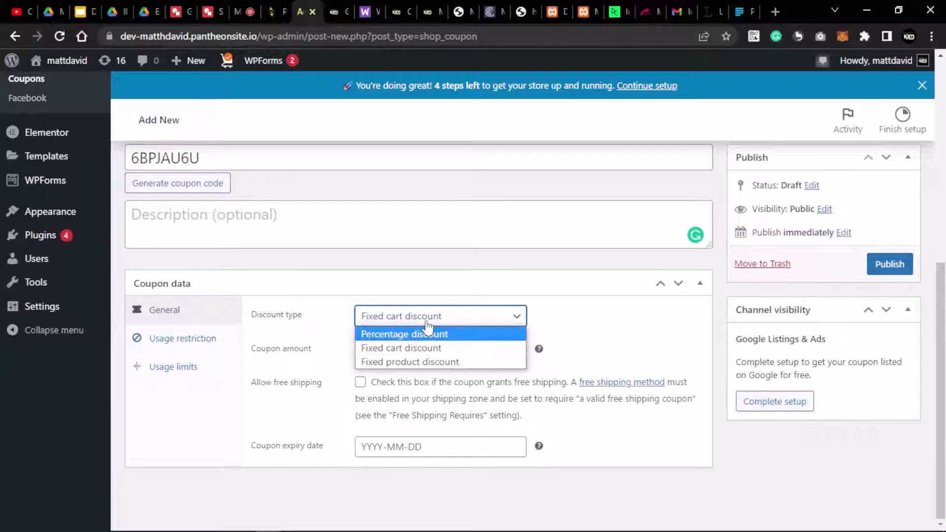
{"action": "left_click", "coordinate": [441, 337]}
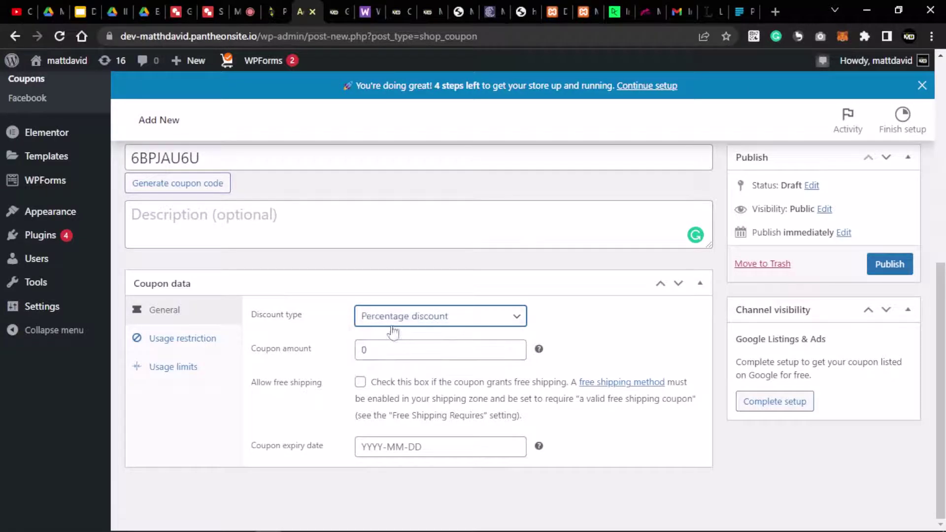
{"action": "left_click", "coordinate": [404, 320]}
{"action": "left_click", "coordinate": [387, 333]}
{"action": "left_click", "coordinate": [409, 320]}
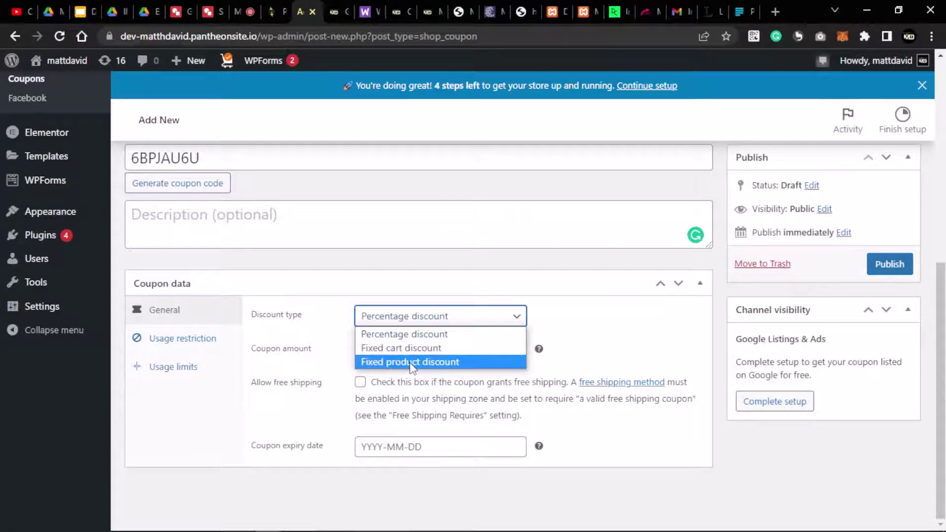
{"action": "left_click", "coordinate": [434, 321]}
Set the coupon expiry date to 2022-10-05 and the amount to 300
{"action": "left_click", "coordinate": [391, 449]}
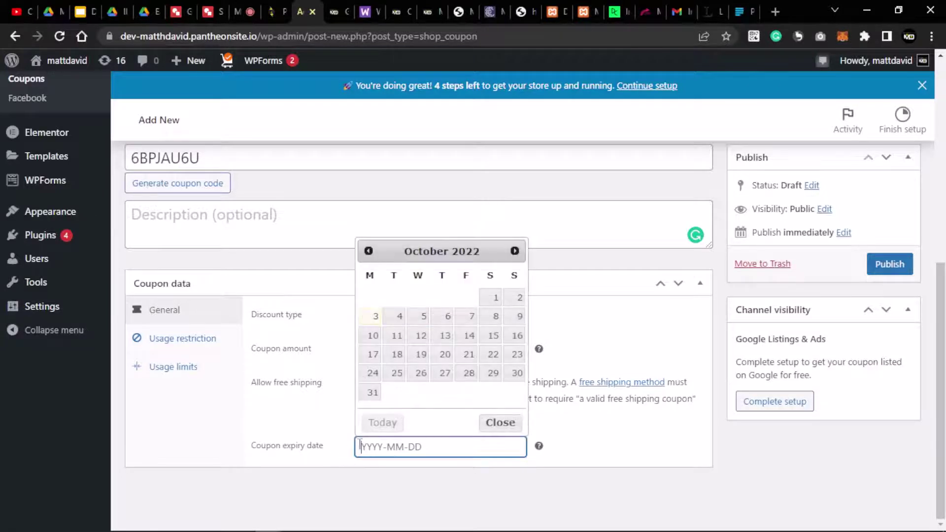
{"action": "left_click", "coordinate": [422, 318]}
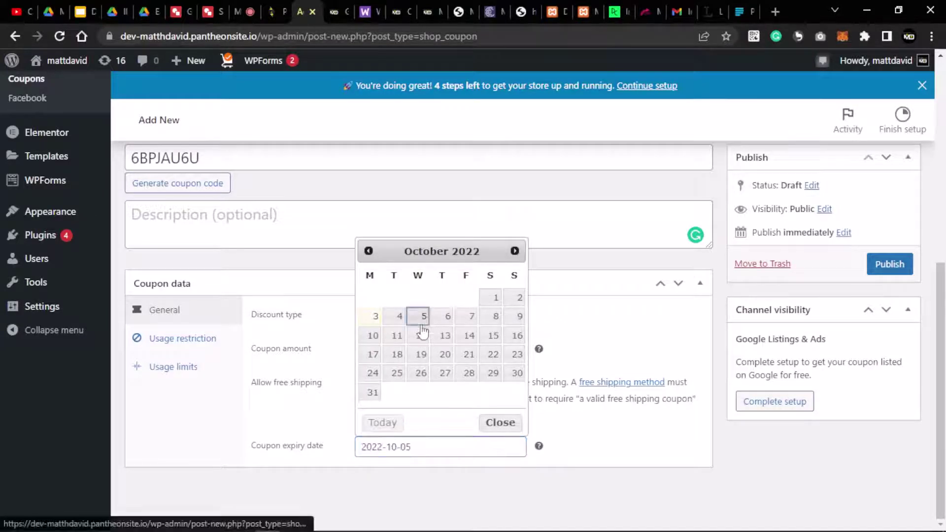
{"action": "double_click", "coordinate": [355, 356]}
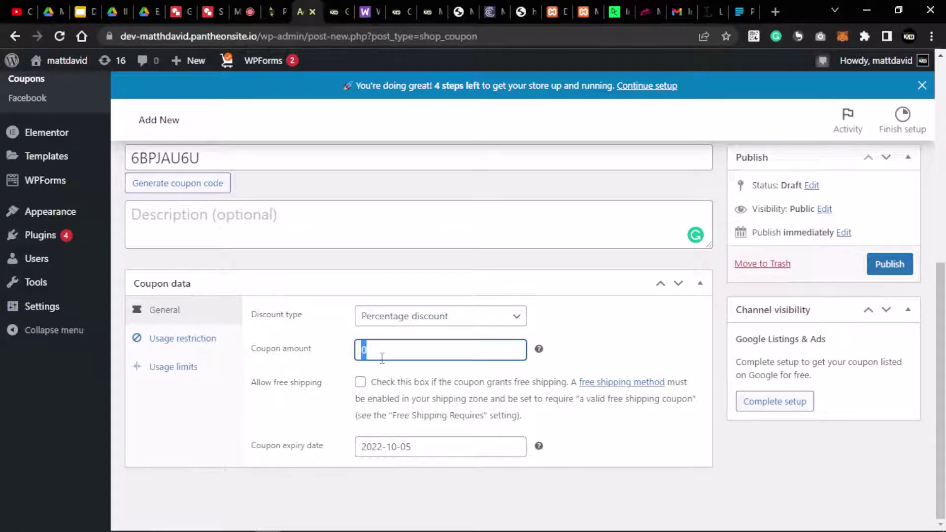
{"action": "type", "text": "300"}
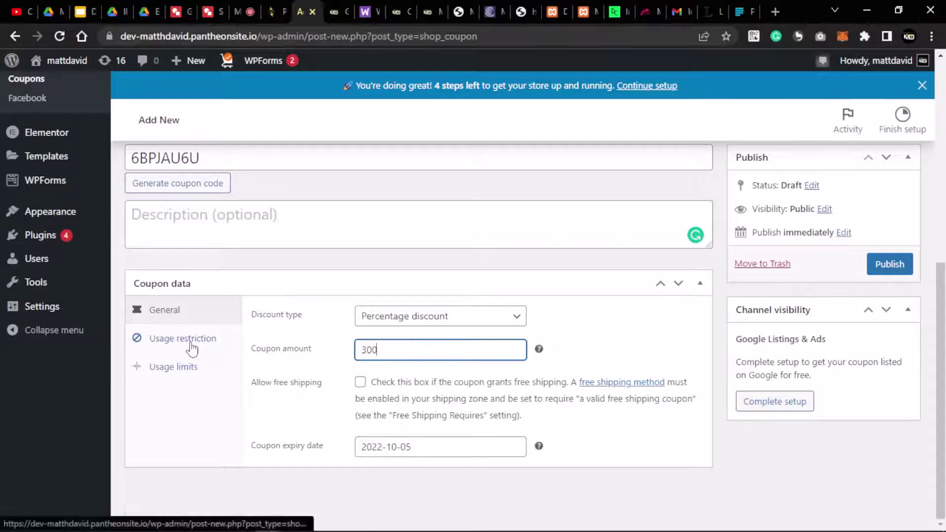
{"action": "left_click", "coordinate": [192, 351]}
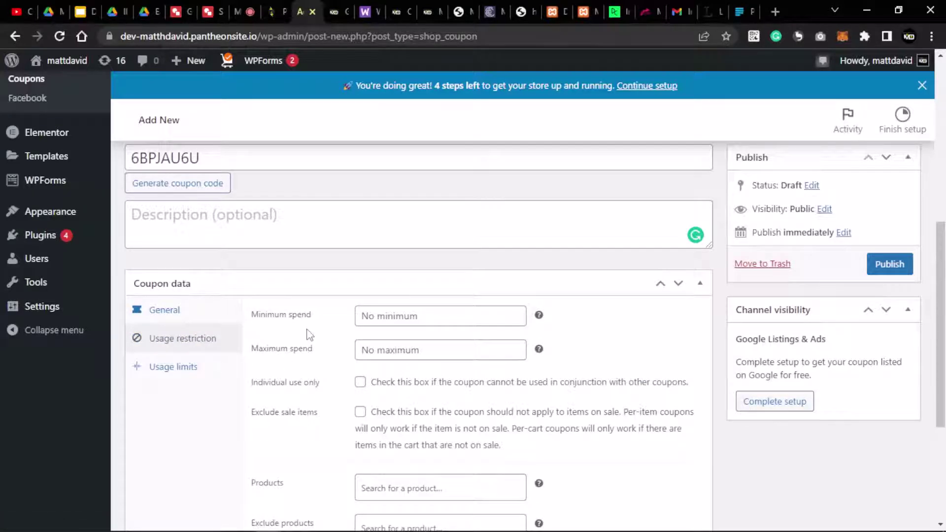
Review the minimum spend, products and exclude products restrictions, leaving them empty
{"action": "left_click", "coordinate": [430, 309]}
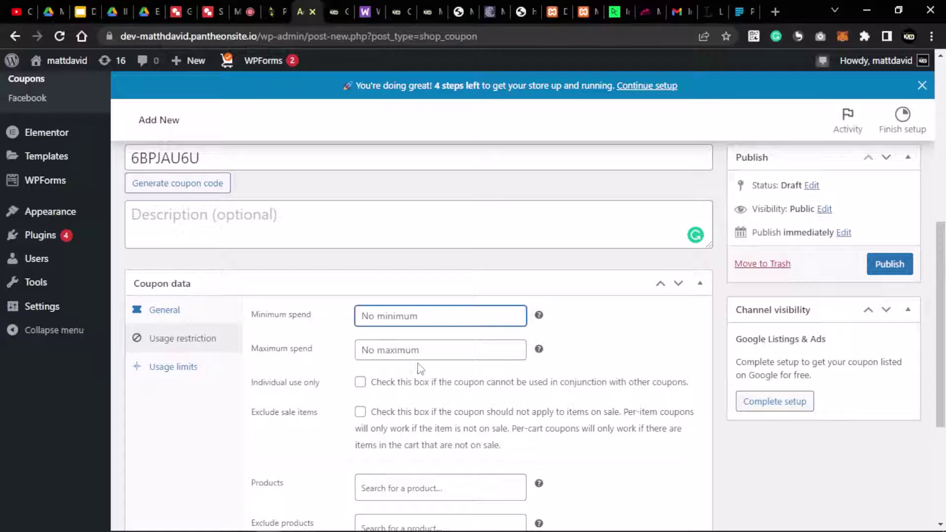
{"action": "scroll", "coordinate": [316, 397], "scroll_direction": "down", "scroll_amount": 4}
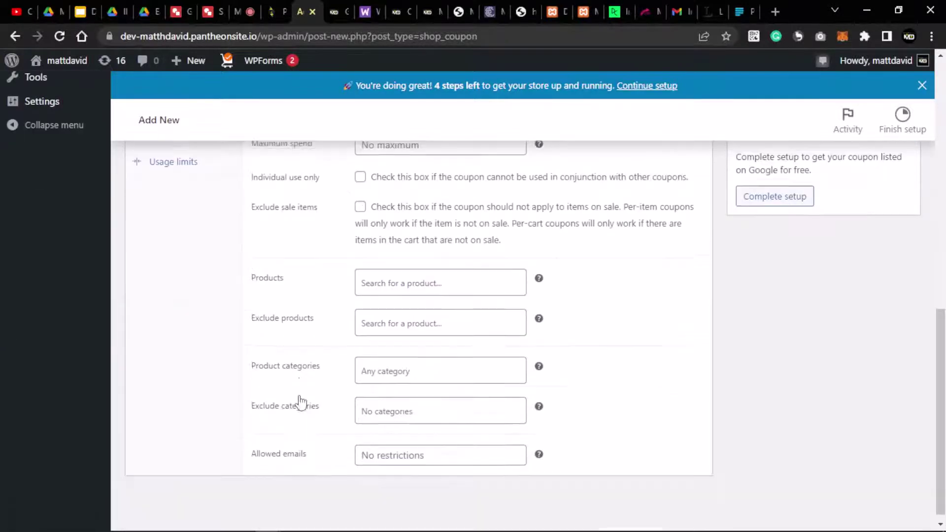
{"action": "left_click", "coordinate": [440, 280]}
{"action": "left_click", "coordinate": [288, 289]}
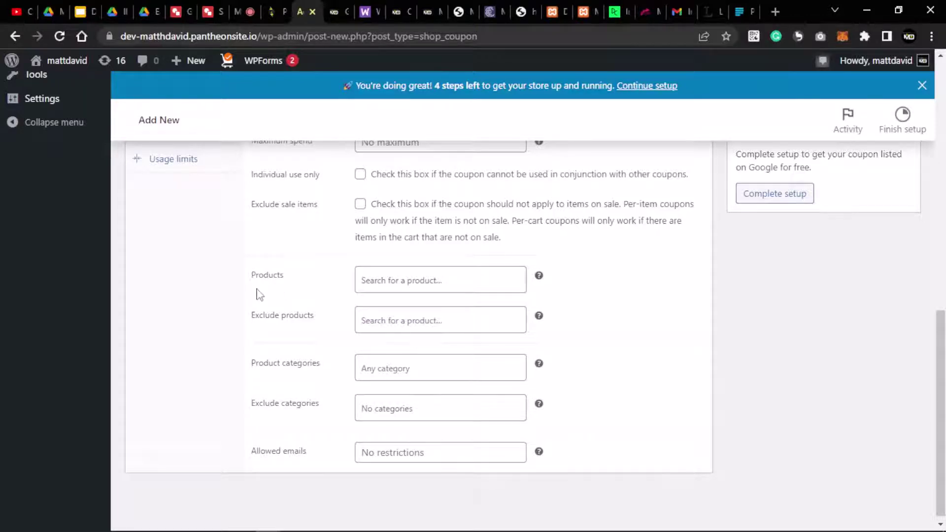
{"action": "scroll", "coordinate": [262, 294], "scroll_direction": "up", "scroll_amount": 3}
{"action": "scroll", "coordinate": [258, 306], "scroll_direction": "down", "scroll_amount": 3}
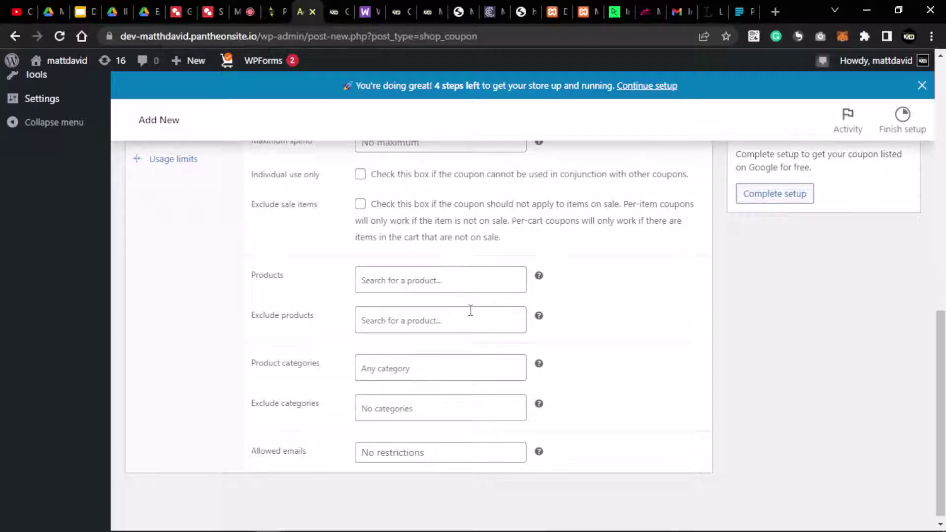
{"action": "left_click", "coordinate": [452, 323]}
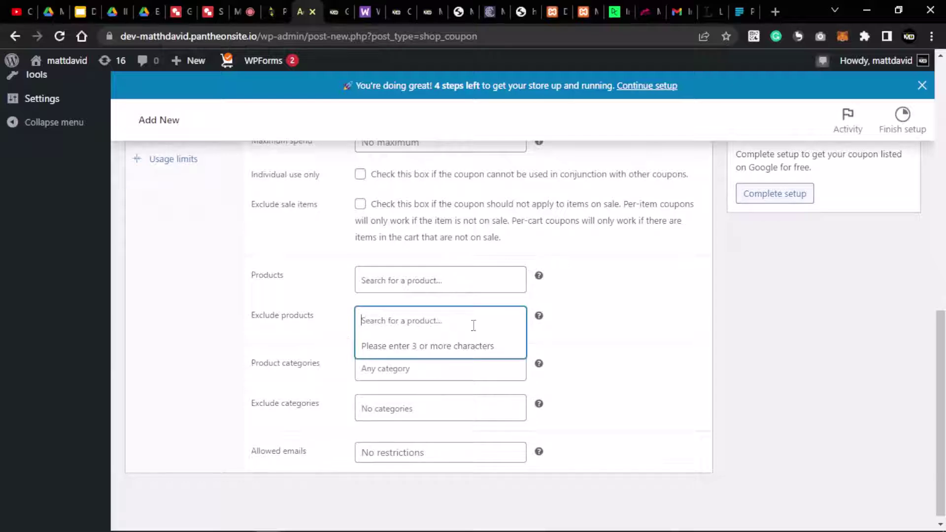
{"action": "left_click", "coordinate": [596, 324]}
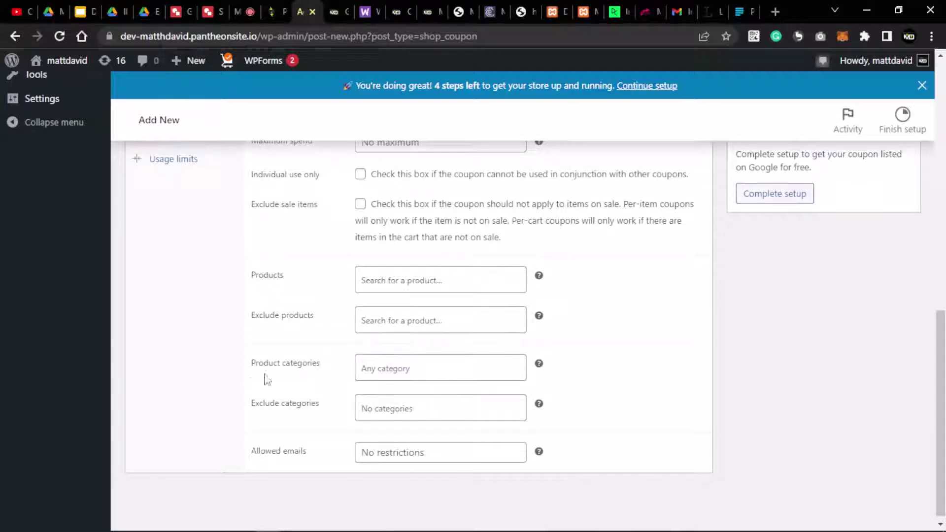
Leave the product category restrictions empty and publish the coupon
{"action": "left_click", "coordinate": [407, 370]}
{"action": "left_click", "coordinate": [283, 391]}
{"action": "left_click", "coordinate": [426, 409]}
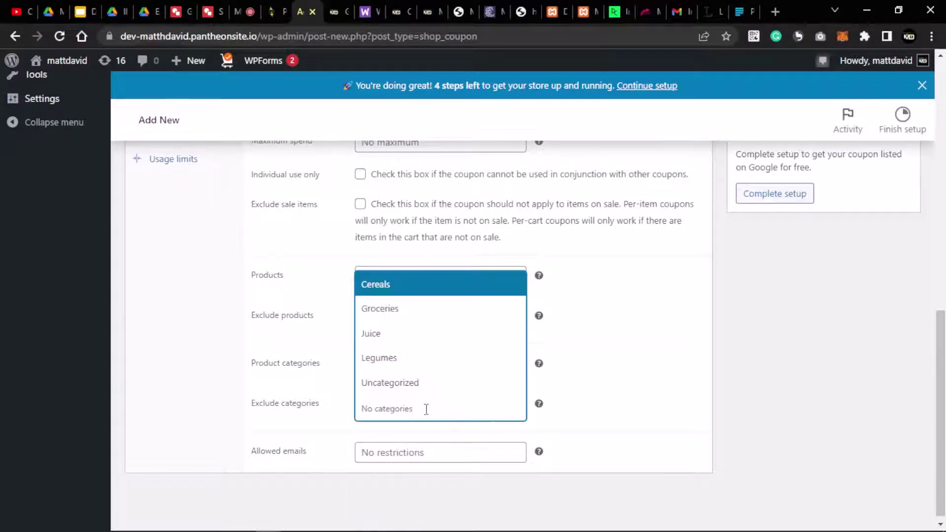
{"action": "scroll", "coordinate": [276, 425], "scroll_direction": "up", "scroll_amount": 4}
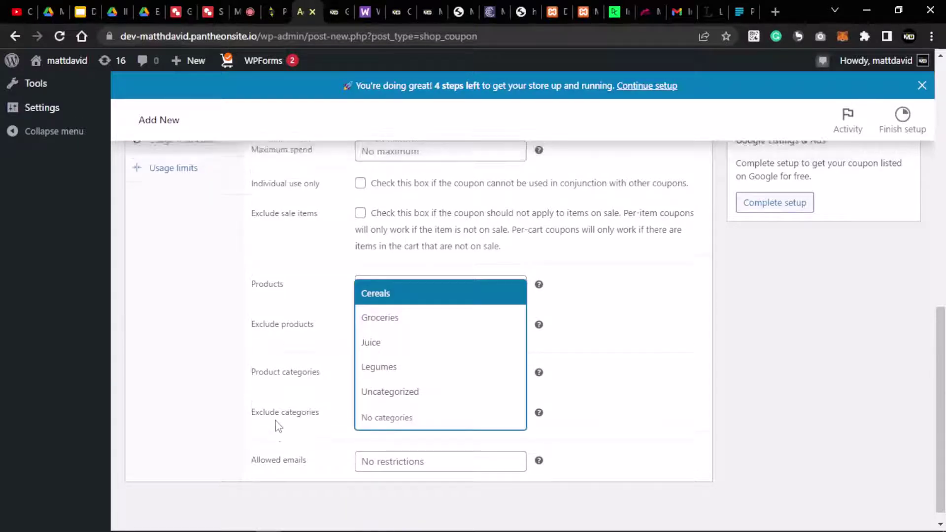
{"action": "scroll", "coordinate": [688, 449], "scroll_direction": "down", "scroll_amount": 4}
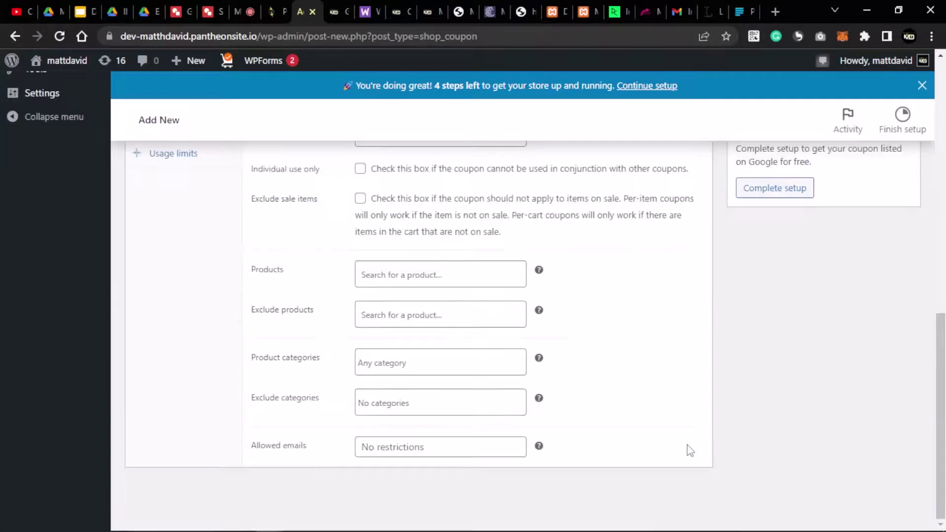
{"action": "scroll", "coordinate": [654, 445], "scroll_direction": "up", "scroll_amount": 10}
{"action": "scroll", "coordinate": [653, 442], "scroll_direction": "down", "scroll_amount": 4}
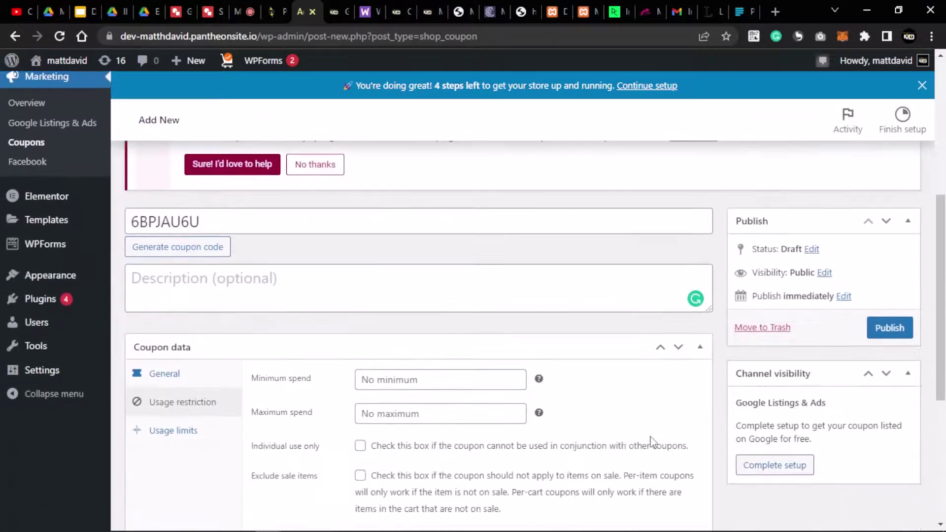
{"action": "scroll", "coordinate": [344, 424], "scroll_direction": "down", "scroll_amount": 3}
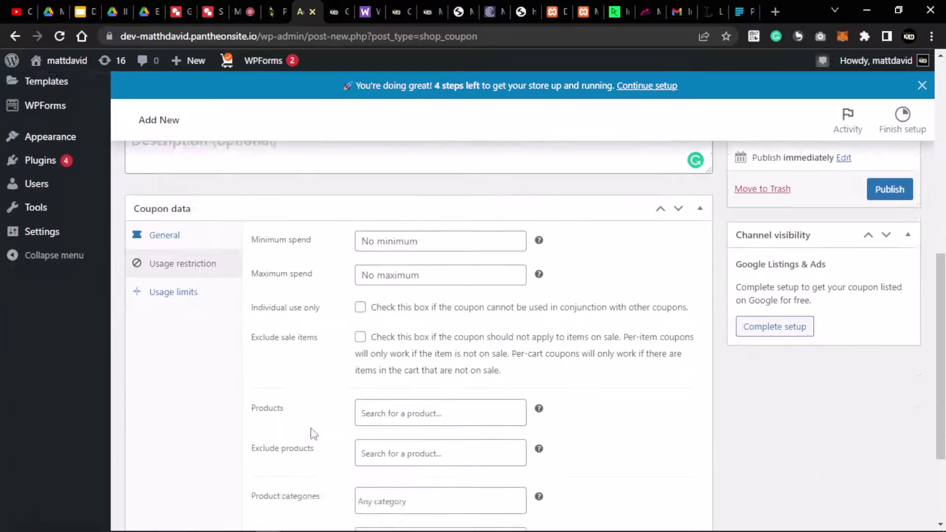
{"action": "scroll", "coordinate": [581, 388], "scroll_direction": "up", "scroll_amount": 3}
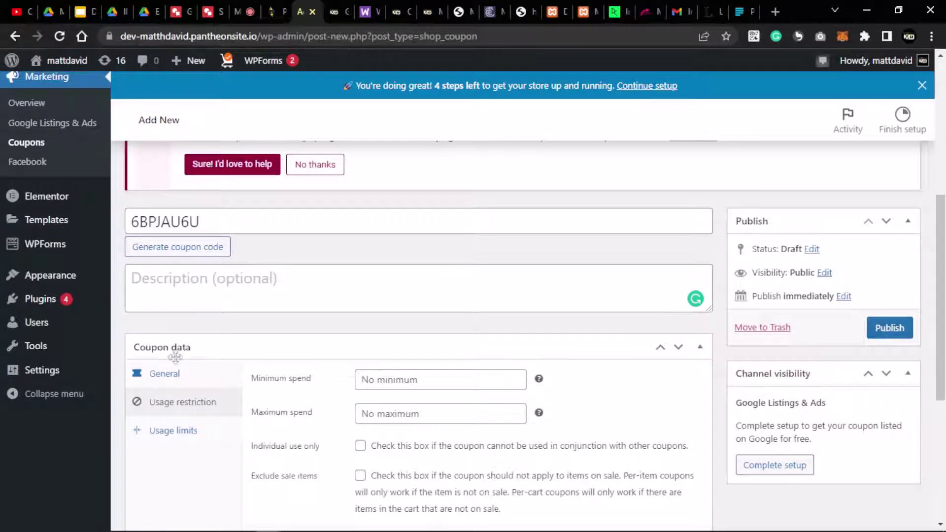
{"action": "scroll", "coordinate": [205, 355], "scroll_direction": "down", "scroll_amount": 3}
{"action": "scroll", "coordinate": [206, 355], "scroll_direction": "down", "scroll_amount": 2}
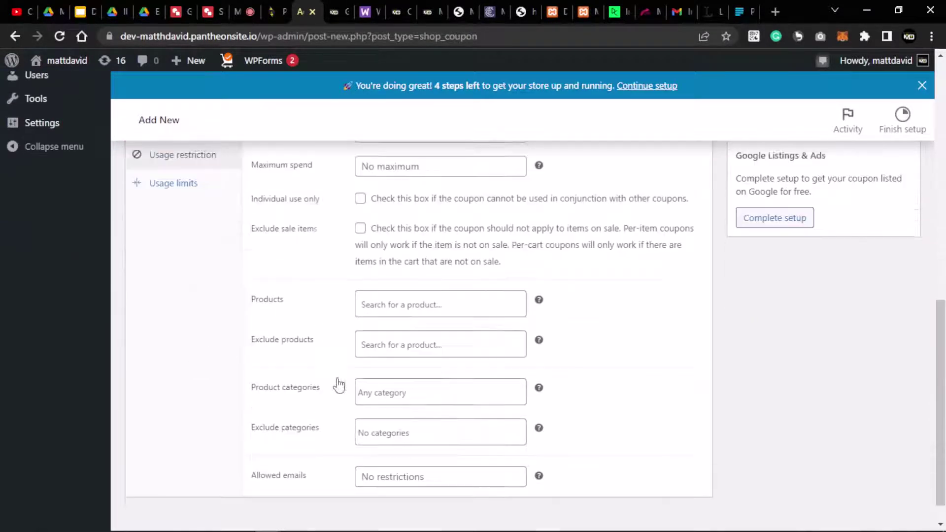
{"action": "scroll", "coordinate": [232, 372], "scroll_direction": "up", "scroll_amount": 5}
{"action": "left_click", "coordinate": [889, 327]}
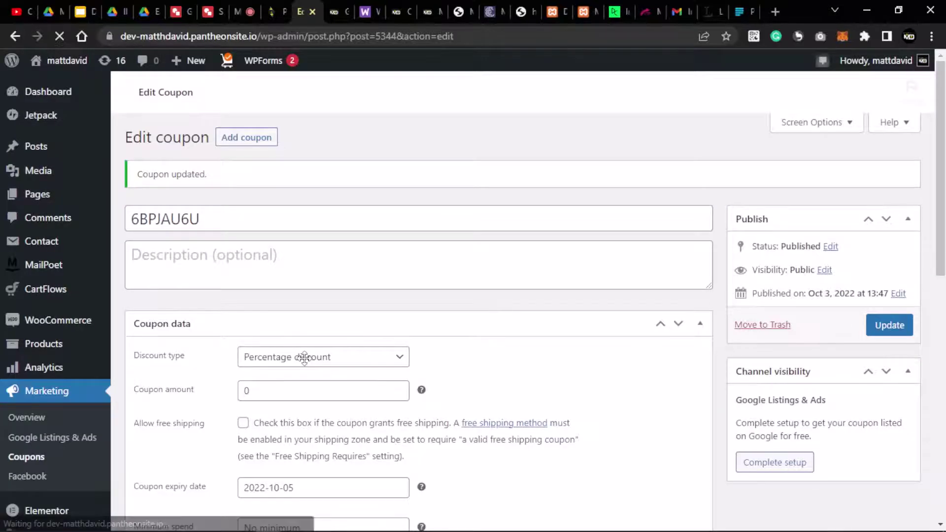
Scroll the Edit Coupon page to confirm the 'Coupon updated' notice and Published status
{"action": "scroll", "coordinate": [29, 374], "scroll_direction": "down", "scroll_amount": 3}
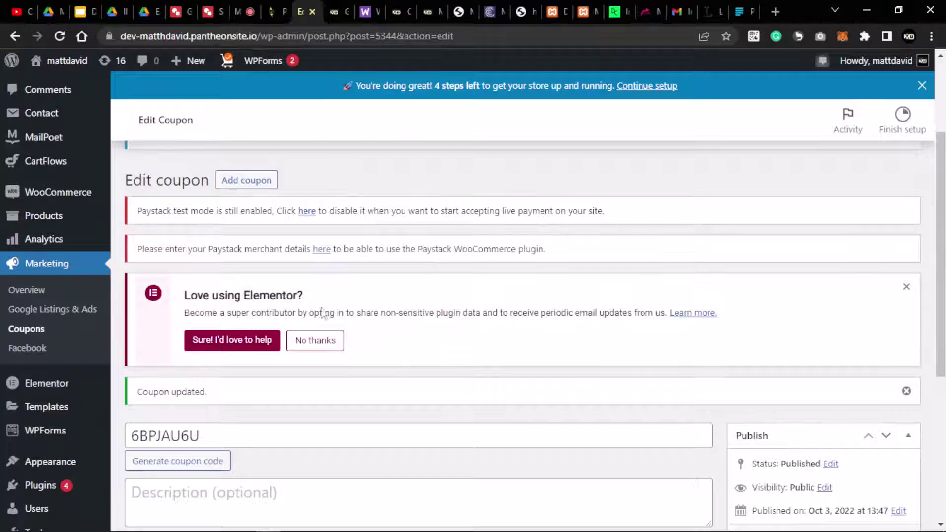
{"action": "scroll", "coordinate": [163, 310], "scroll_direction": "up", "scroll_amount": 3}
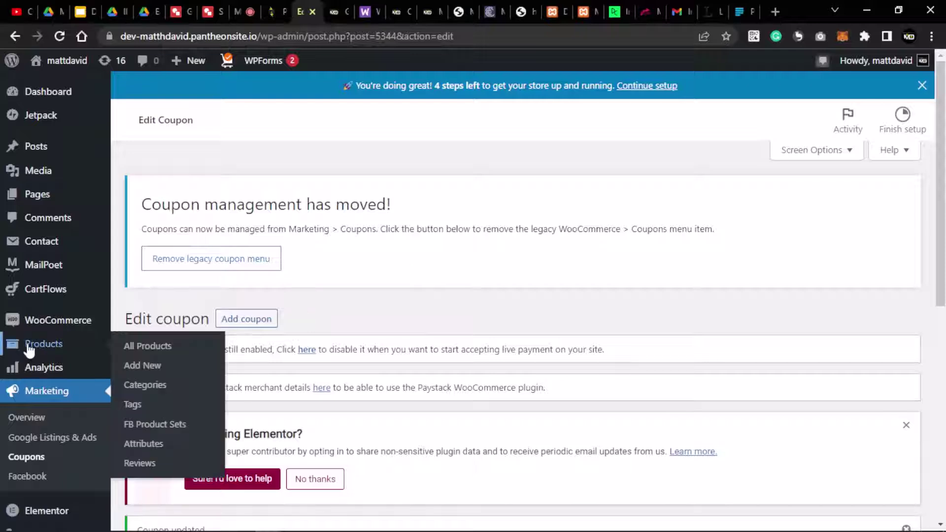
Open the All Products list of 13 products, then choose Visit Site from the admin bar
{"action": "left_click", "coordinate": [62, 346]}
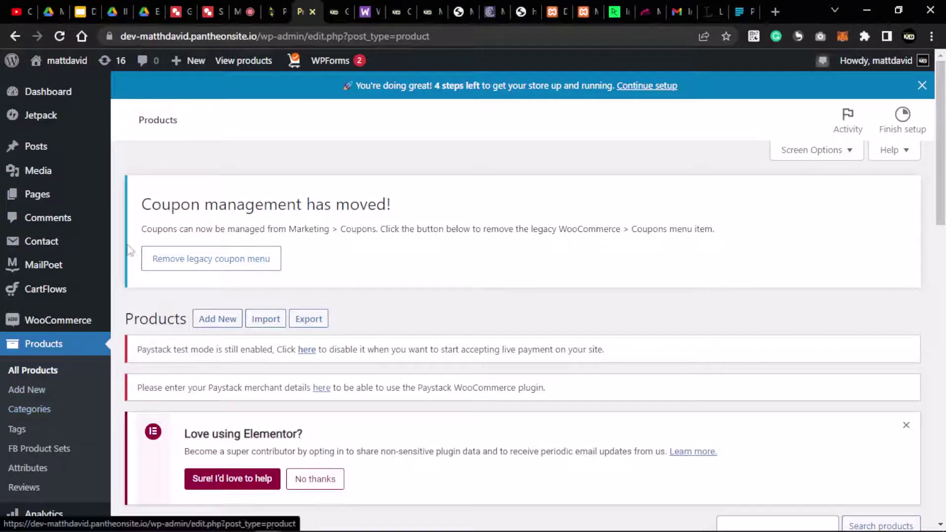
{"action": "mouse_move", "coordinate": [70, 62]}
{"action": "left_click", "coordinate": [44, 85]}
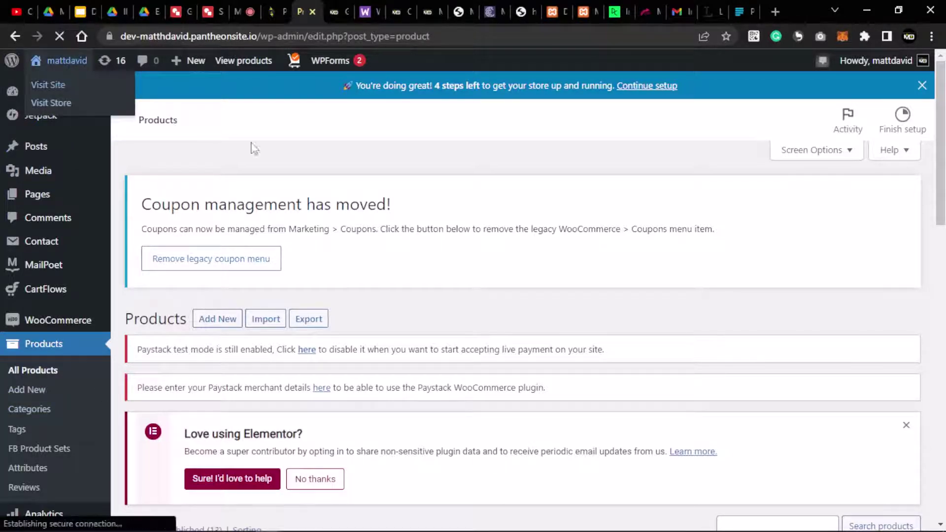
On the checkout page, opt in to discount emails and inspect the PayPal payment description
{"action": "left_click", "coordinate": [399, 11]}
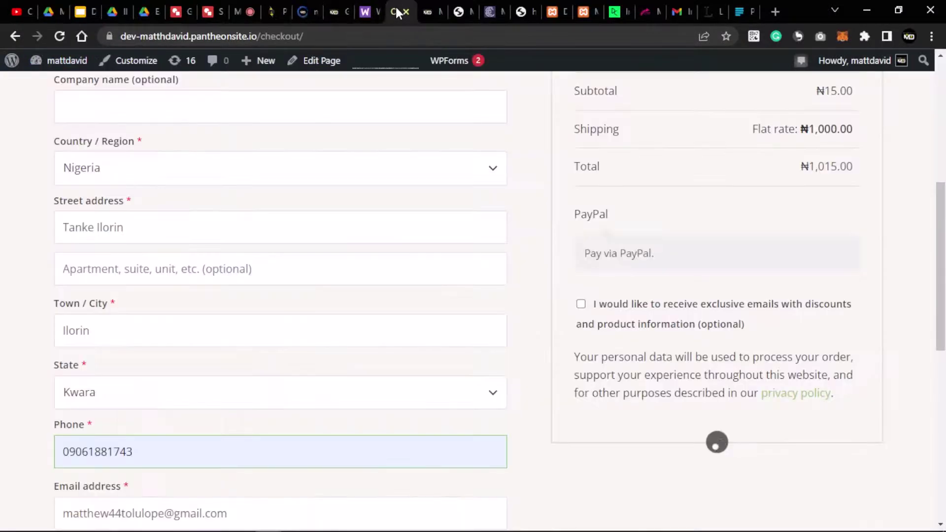
{"action": "left_click", "coordinate": [580, 304]}
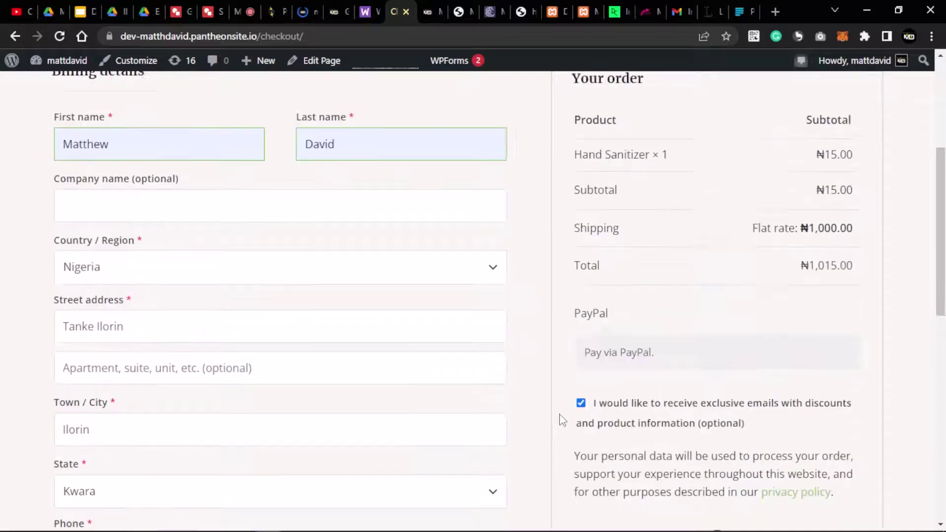
{"action": "scroll", "coordinate": [560, 418], "scroll_direction": "up", "scroll_amount": 4}
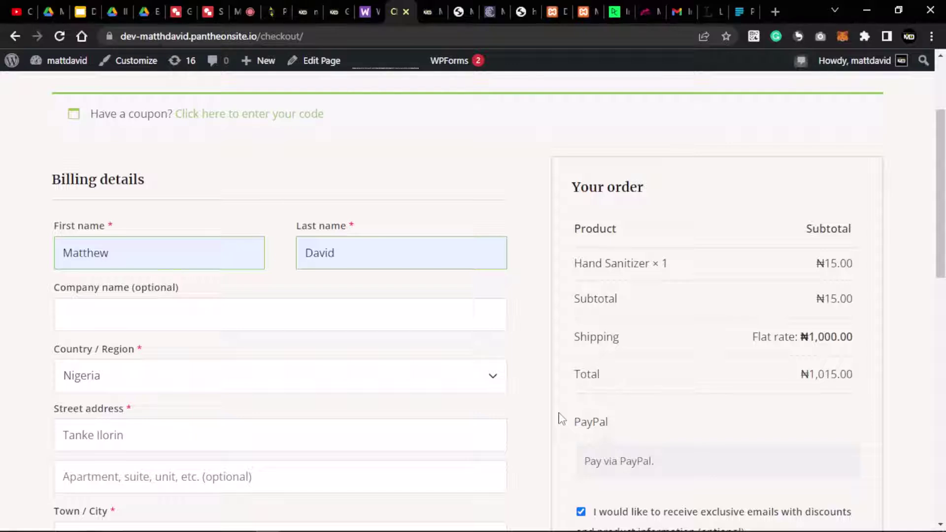
{"action": "scroll", "coordinate": [562, 418], "scroll_direction": "down", "scroll_amount": 5}
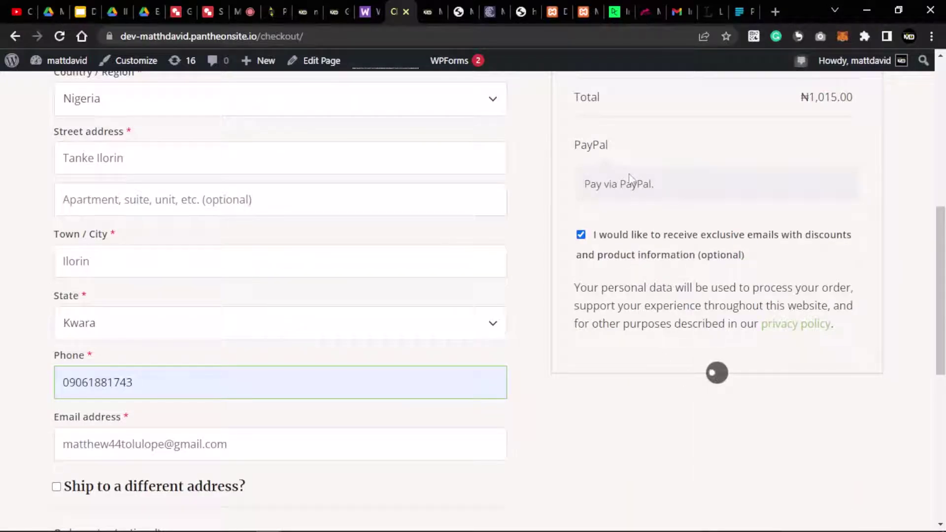
{"action": "left_click_drag", "start_coordinate": [617, 187], "coordinate": [660, 187]}
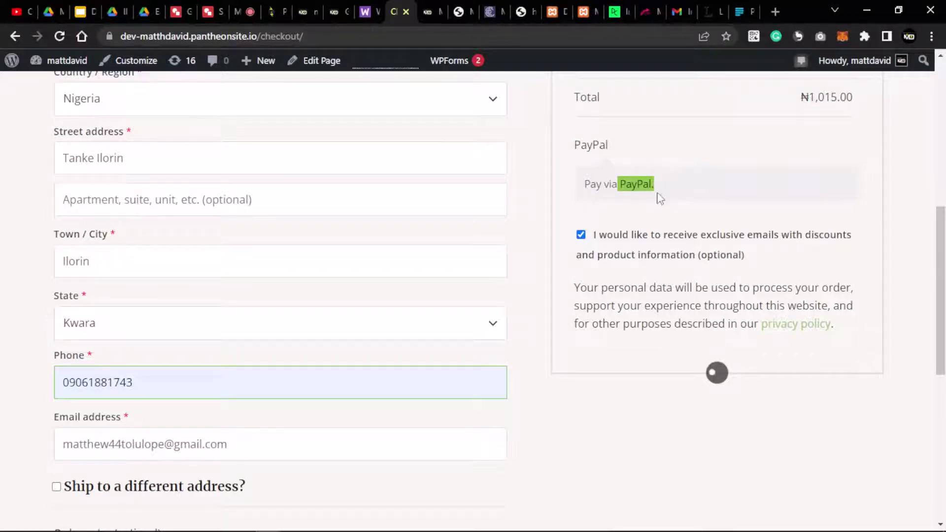
{"action": "scroll", "coordinate": [659, 197], "scroll_direction": "up", "scroll_amount": 3}
{"action": "left_click", "coordinate": [618, 306]}
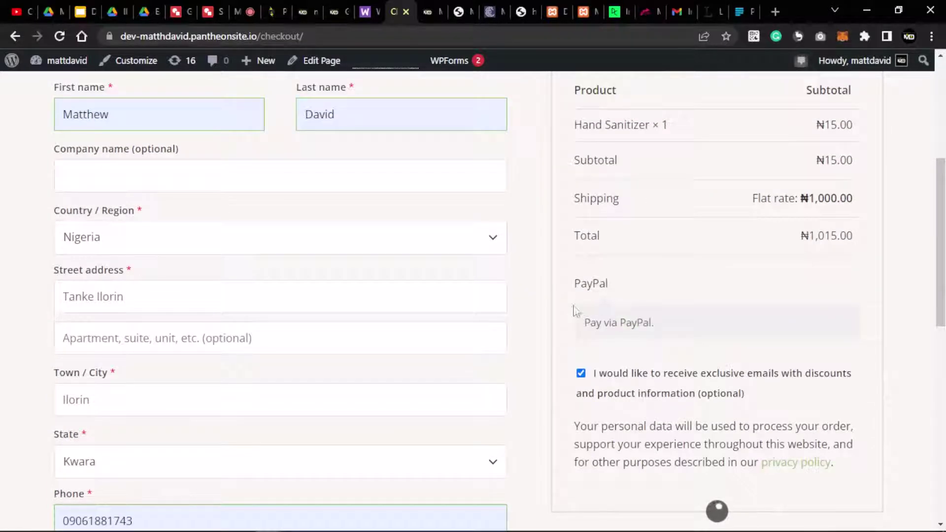
{"action": "double_click", "coordinate": [591, 288]}
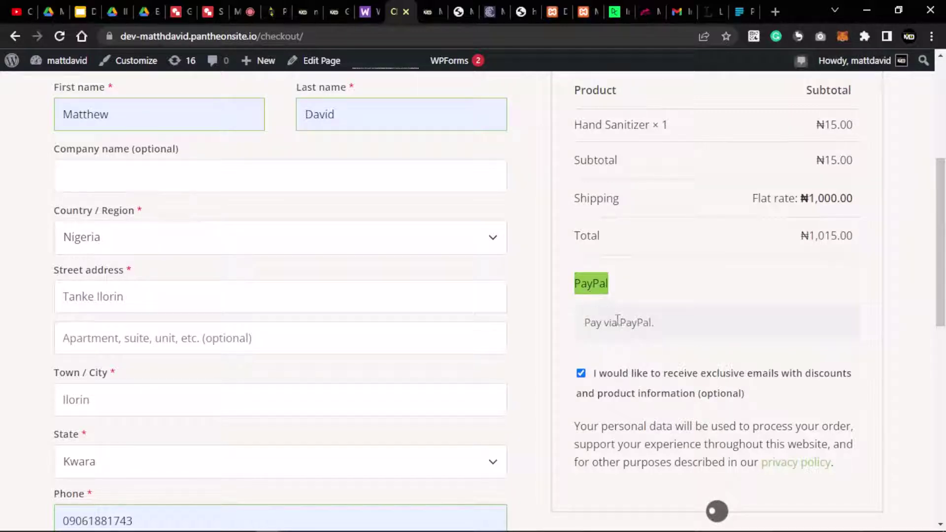
{"action": "double_click", "coordinate": [630, 323]}
{"action": "left_click", "coordinate": [677, 324]}
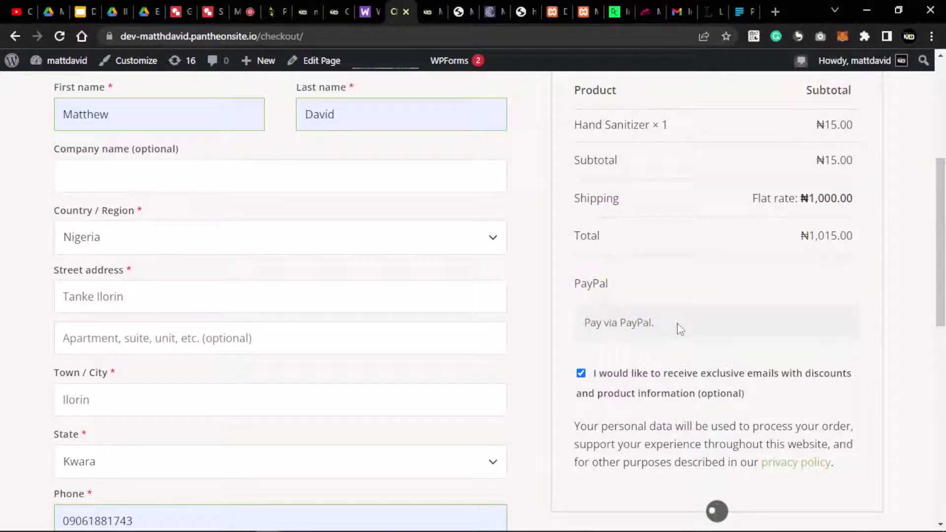
{"action": "scroll", "coordinate": [671, 273], "scroll_direction": "up", "scroll_amount": 3}
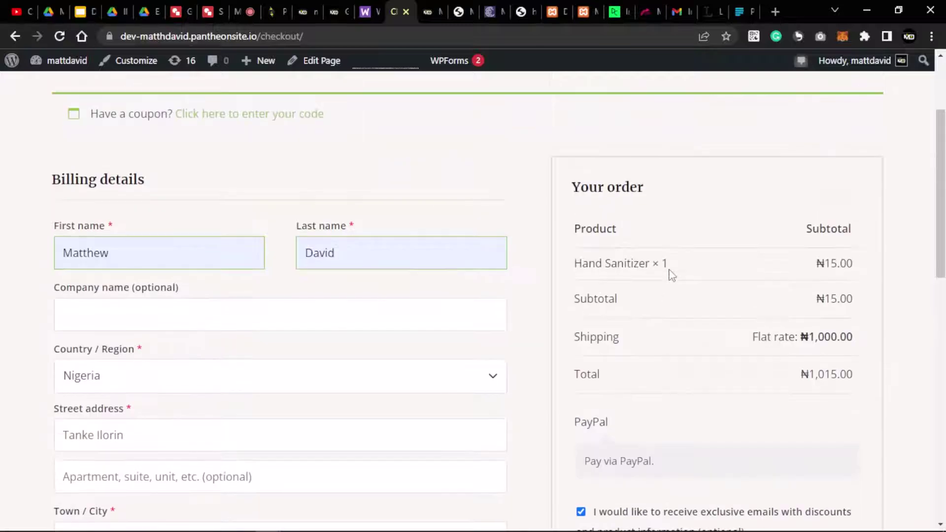
{"action": "scroll", "coordinate": [672, 274], "scroll_direction": "up", "scroll_amount": 3}
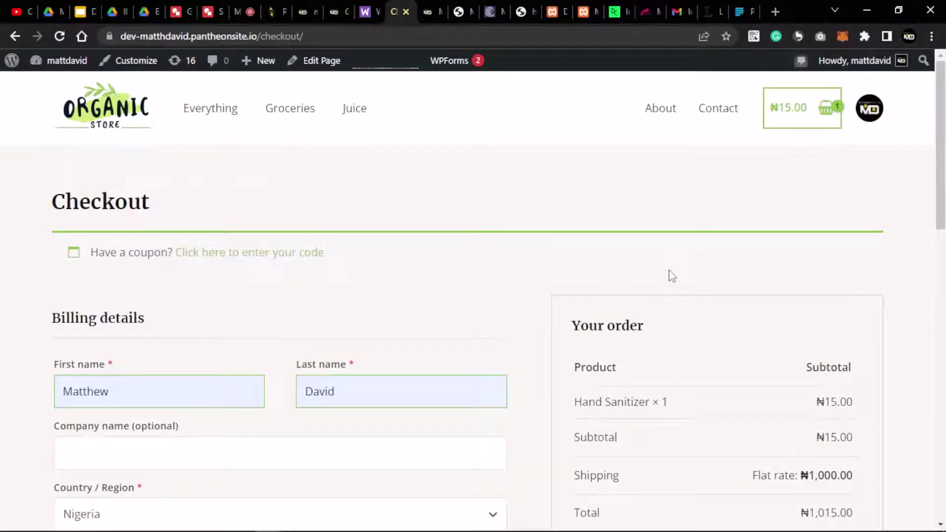
From the shop, view the cart and proceed to checkout with Hand Sanitizer ×1 totalling ₦1,015.00
{"action": "left_click", "coordinate": [200, 105]}
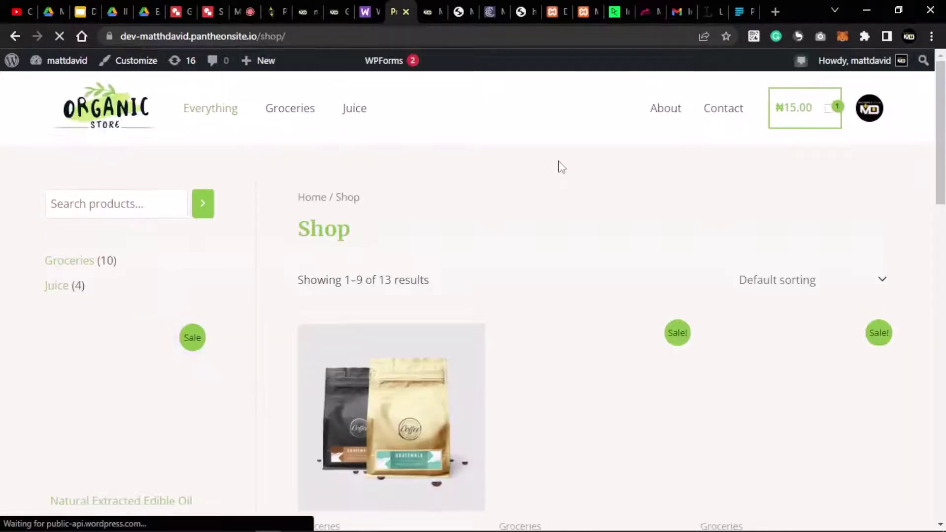
{"action": "left_click", "coordinate": [798, 112]}
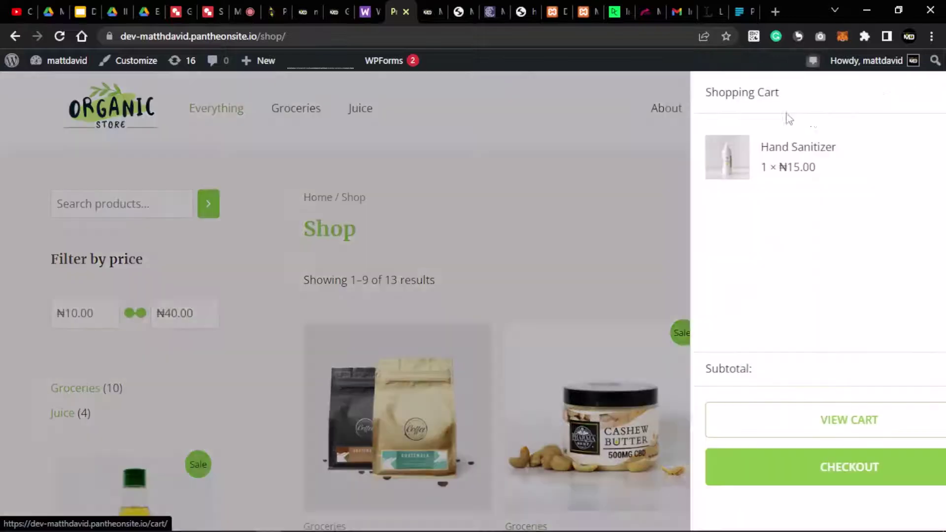
{"action": "left_click", "coordinate": [790, 421]}
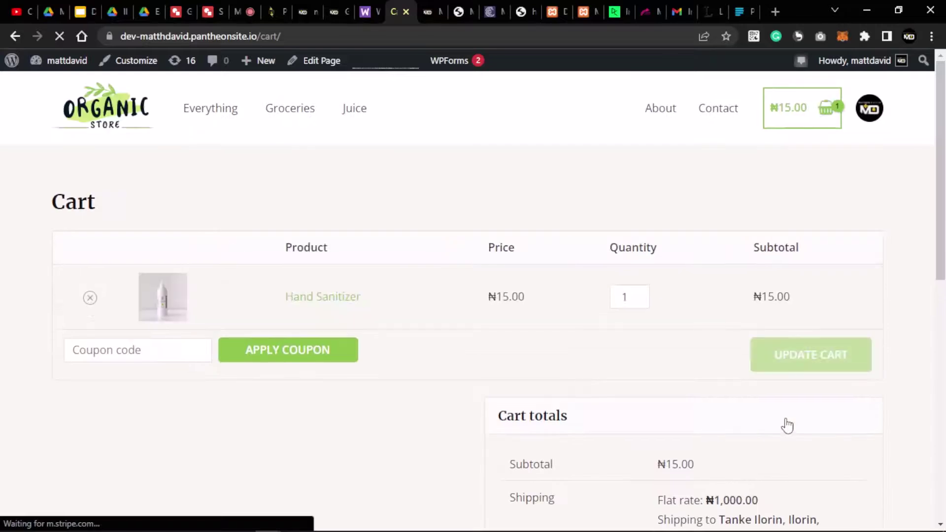
{"action": "scroll", "coordinate": [542, 387], "scroll_direction": "down", "scroll_amount": 4}
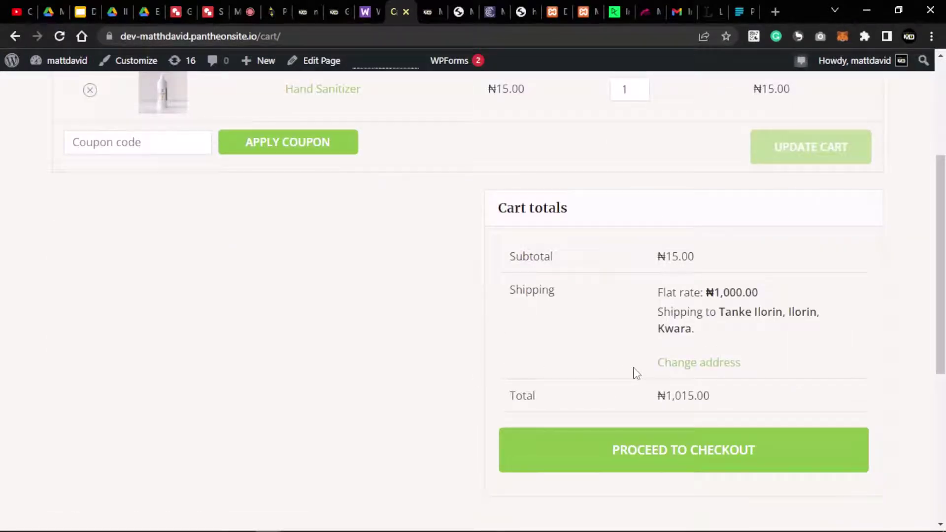
{"action": "left_click", "coordinate": [720, 448]}
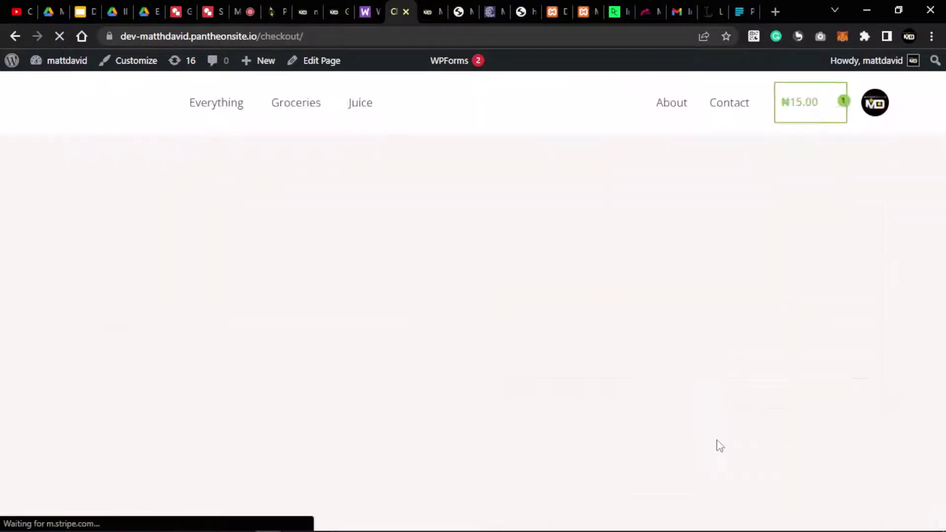
{"action": "scroll", "coordinate": [716, 445], "scroll_direction": "down", "scroll_amount": 3}
{"action": "scroll", "coordinate": [658, 423], "scroll_direction": "down", "scroll_amount": 5}
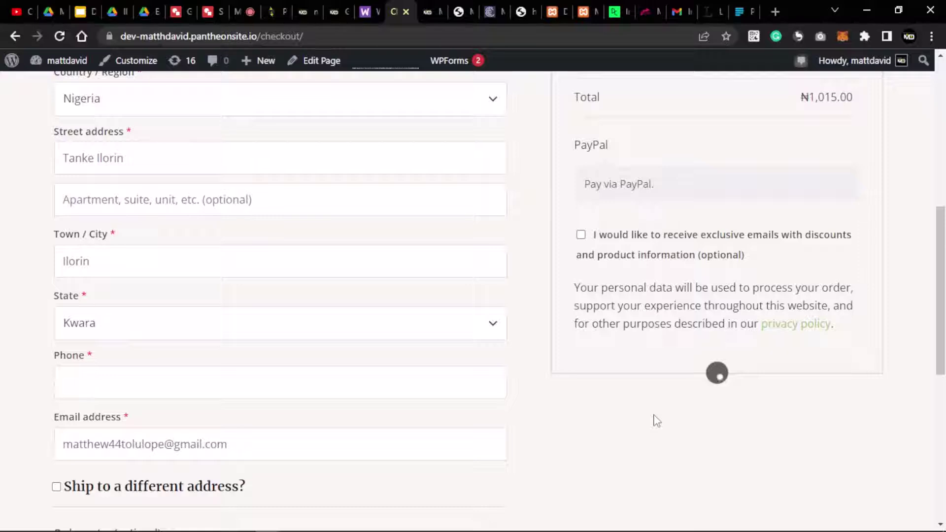
{"action": "scroll", "coordinate": [657, 421], "scroll_direction": "up", "scroll_amount": 3}
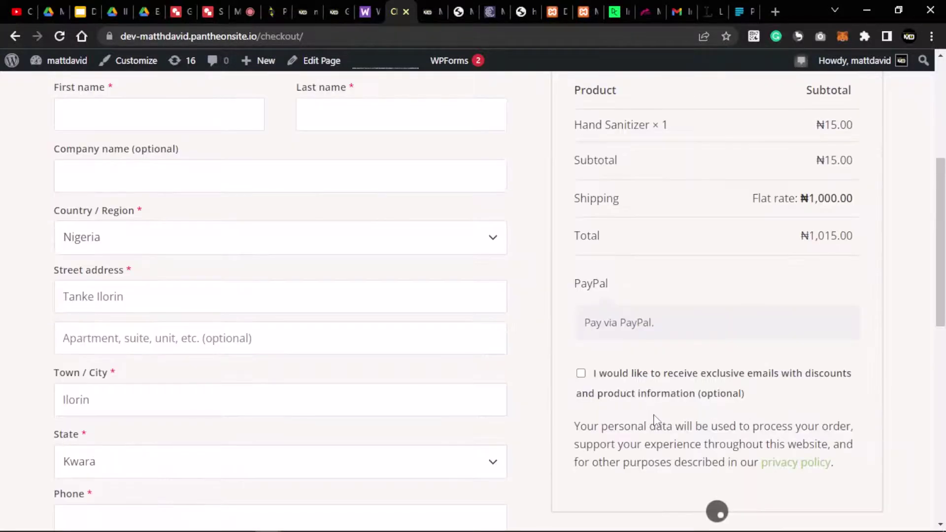
{"action": "scroll", "coordinate": [657, 421], "scroll_direction": "up", "scroll_amount": 3}
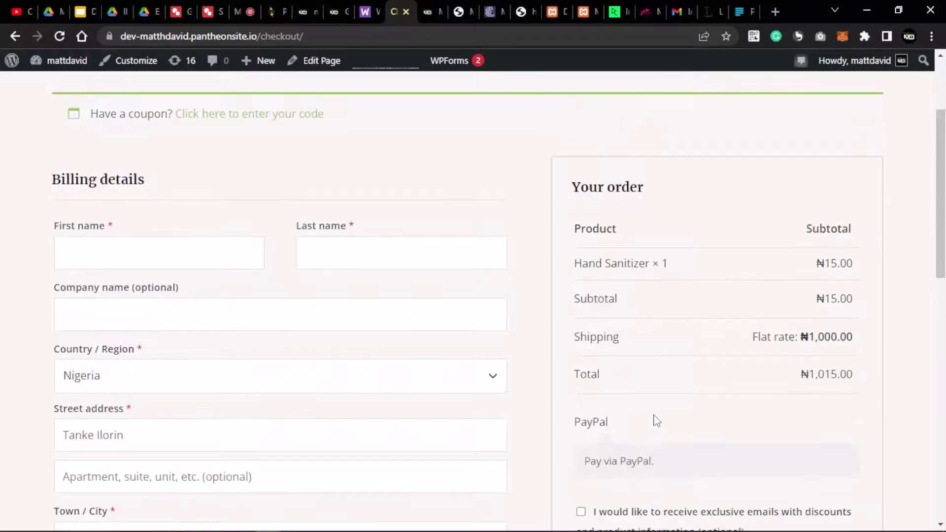
{"action": "scroll", "coordinate": [657, 422], "scroll_direction": "down", "scroll_amount": 4}
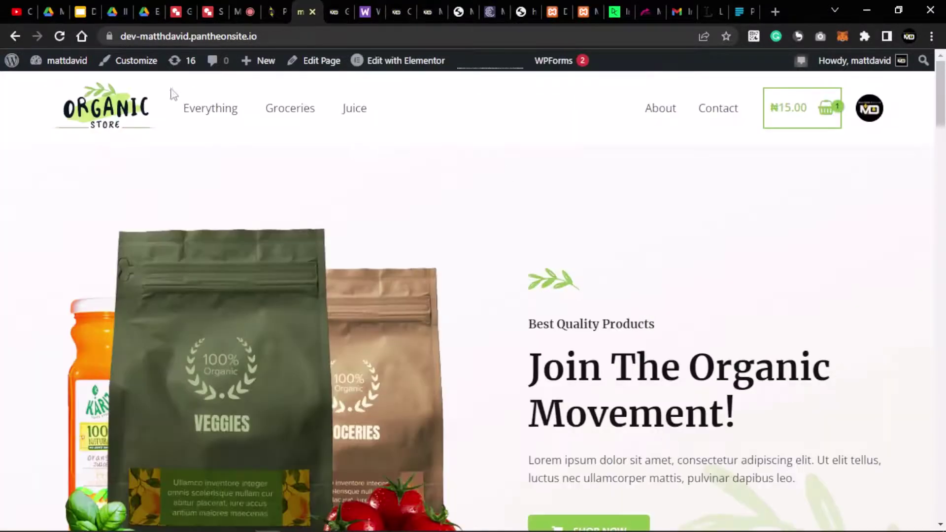
Open the Astra Customizer from the admin bar and enter its WooCommerce section
{"action": "left_click", "coordinate": [134, 66]}
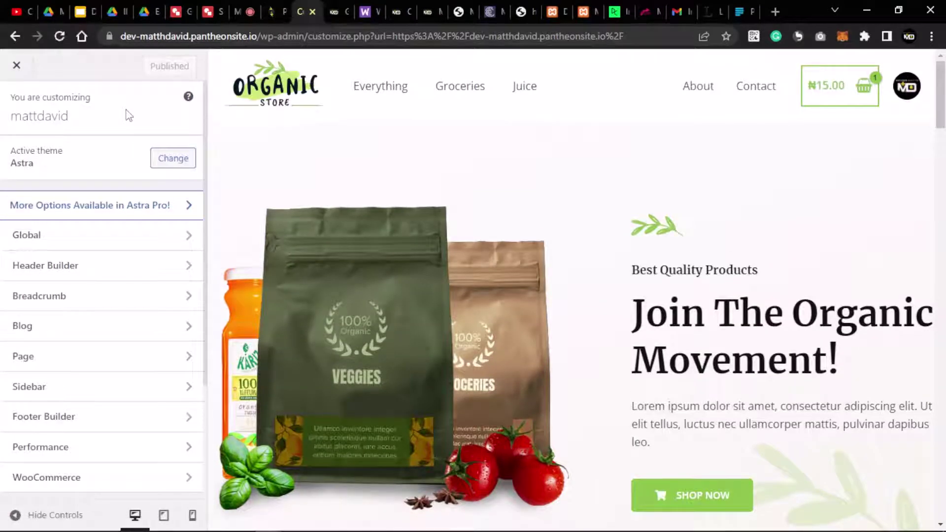
{"action": "scroll", "coordinate": [79, 215], "scroll_direction": "down", "scroll_amount": 3}
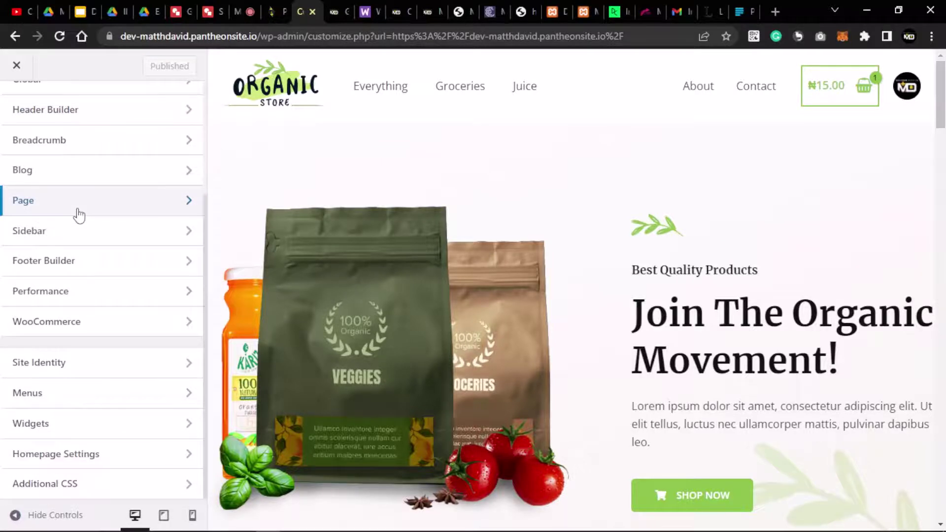
{"action": "left_click", "coordinate": [111, 323]}
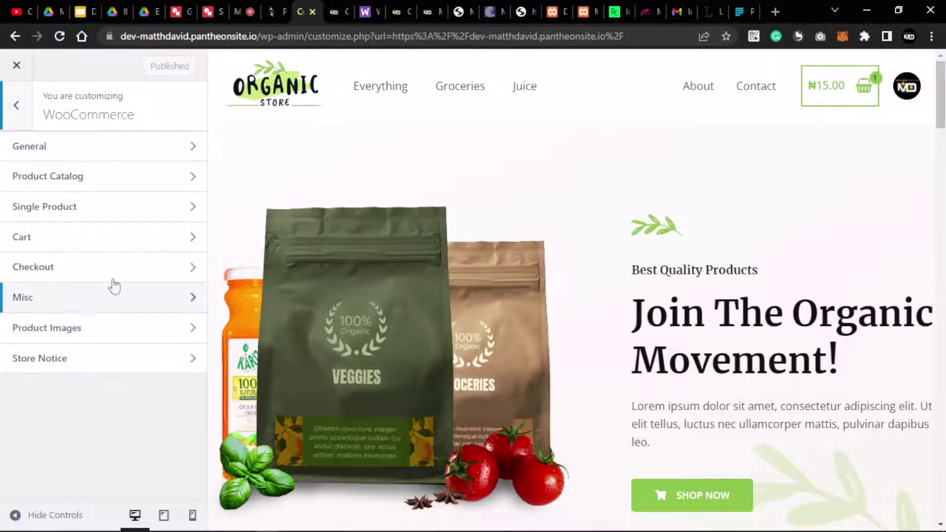
Browse the General WooCommerce layouts, load the 13-product Shop page in the preview, then go back
{"action": "left_click", "coordinate": [92, 158]}
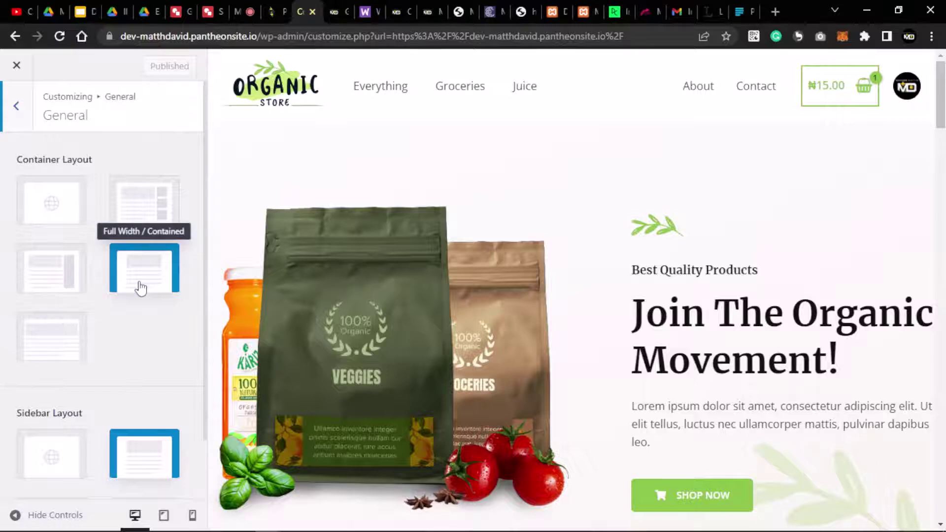
{"action": "scroll", "coordinate": [123, 300], "scroll_direction": "down", "scroll_amount": 1}
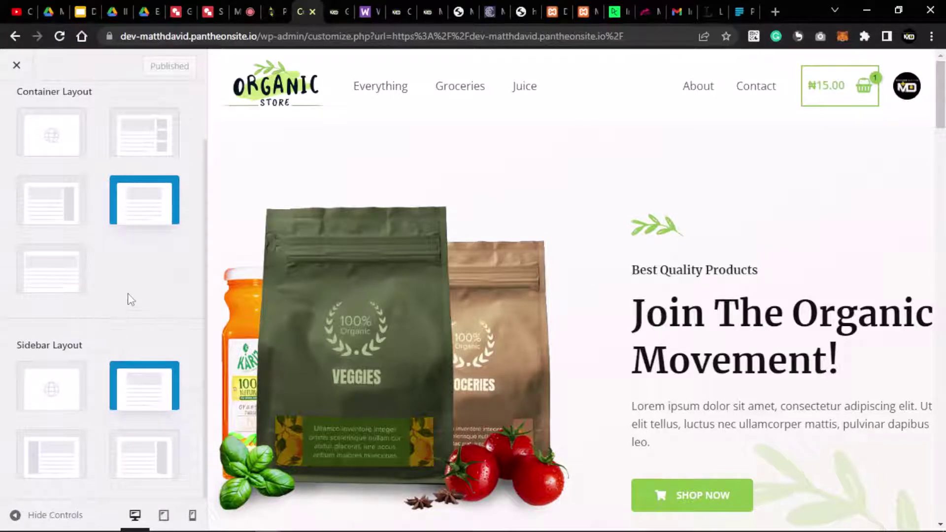
{"action": "scroll", "coordinate": [128, 296], "scroll_direction": "up", "scroll_amount": 1}
{"action": "scroll", "coordinate": [113, 303], "scroll_direction": "down", "scroll_amount": 1}
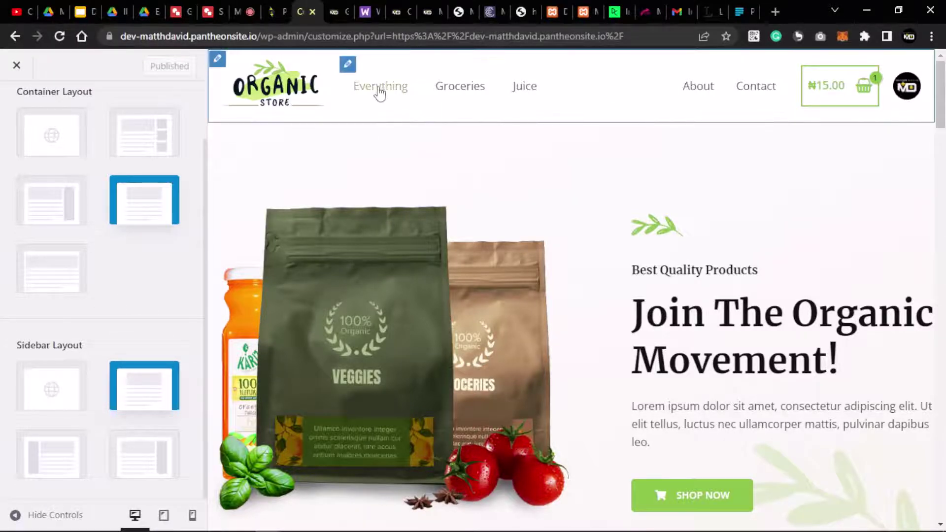
{"action": "left_click", "coordinate": [343, 243]}
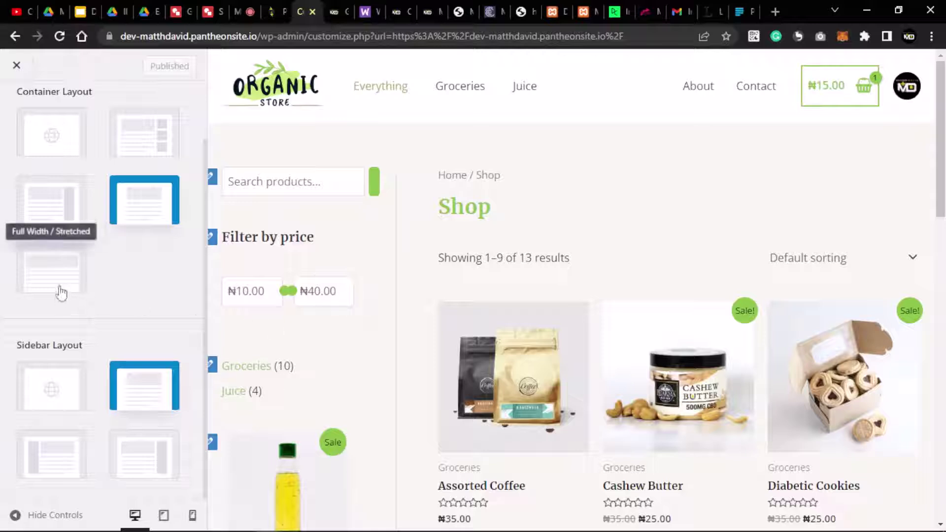
{"action": "scroll", "coordinate": [59, 291], "scroll_direction": "up", "scroll_amount": 2}
{"action": "double_click", "coordinate": [28, 132]}
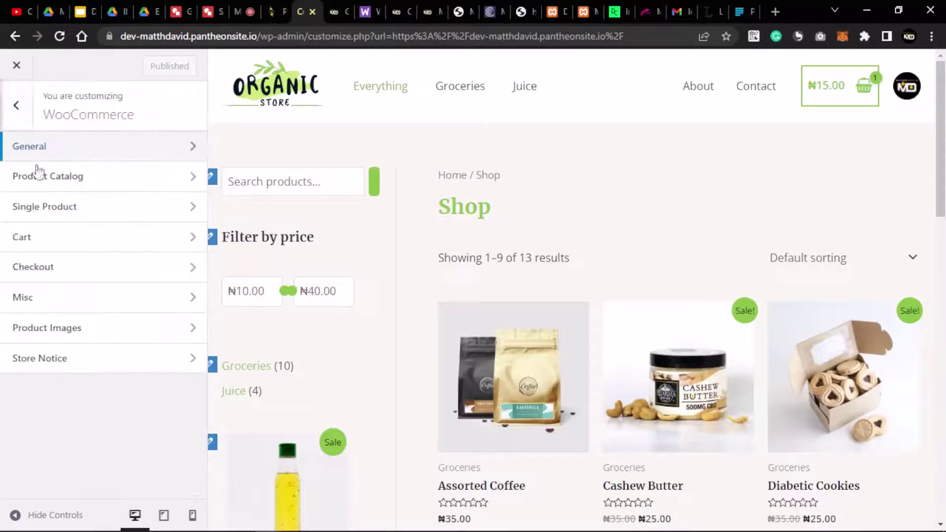
In Product Catalog, try the Boxed and Content Boxed container layouts, then revert to Default
{"action": "left_click", "coordinate": [82, 185]}
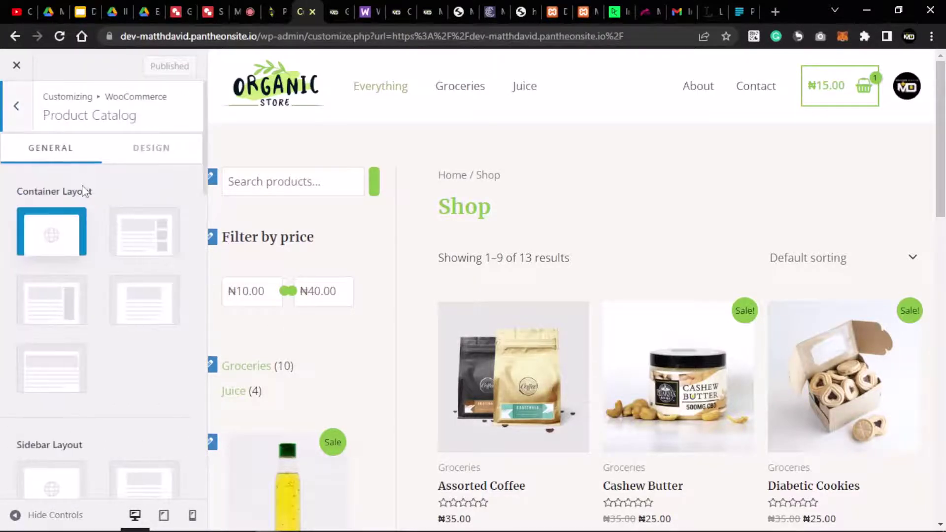
{"action": "scroll", "coordinate": [79, 291], "scroll_direction": "down", "scroll_amount": 5}
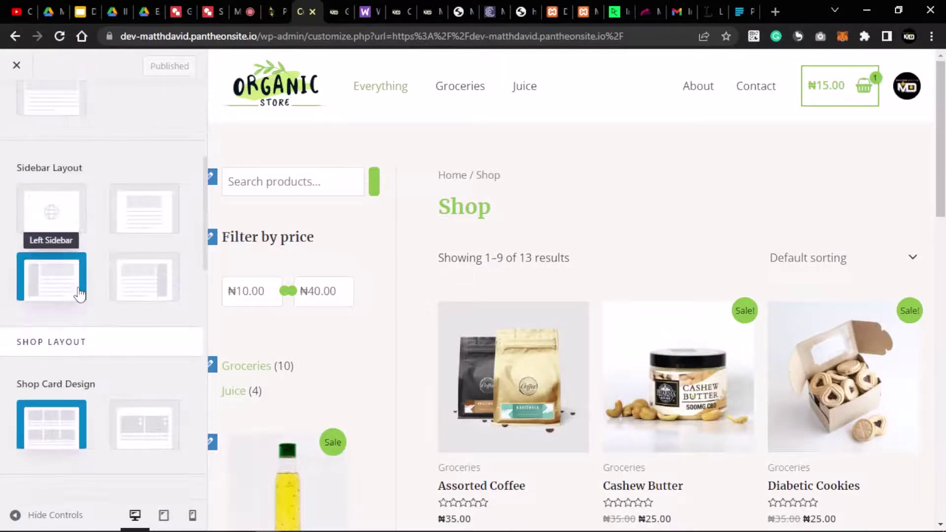
{"action": "scroll", "coordinate": [49, 256], "scroll_direction": "up", "scroll_amount": 3}
{"action": "scroll", "coordinate": [54, 231], "scroll_direction": "up", "scroll_amount": 1}
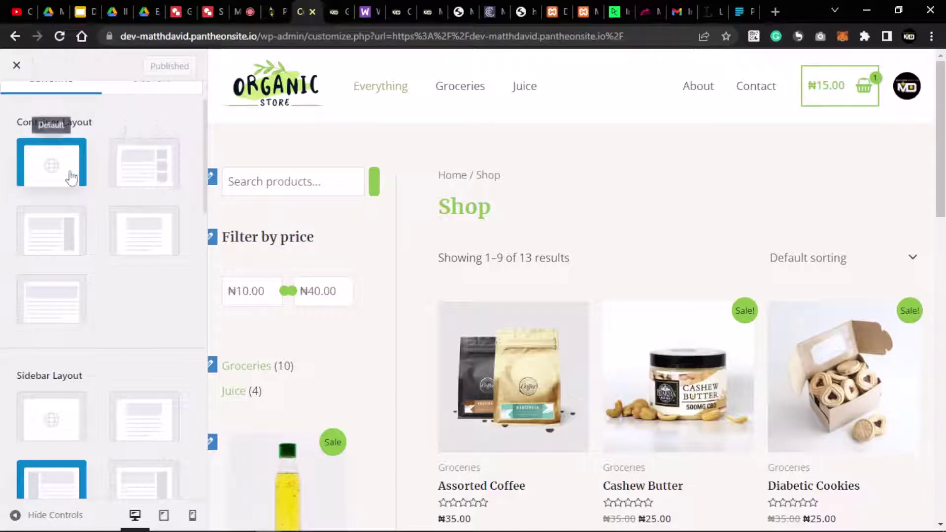
{"action": "left_click", "coordinate": [156, 173]}
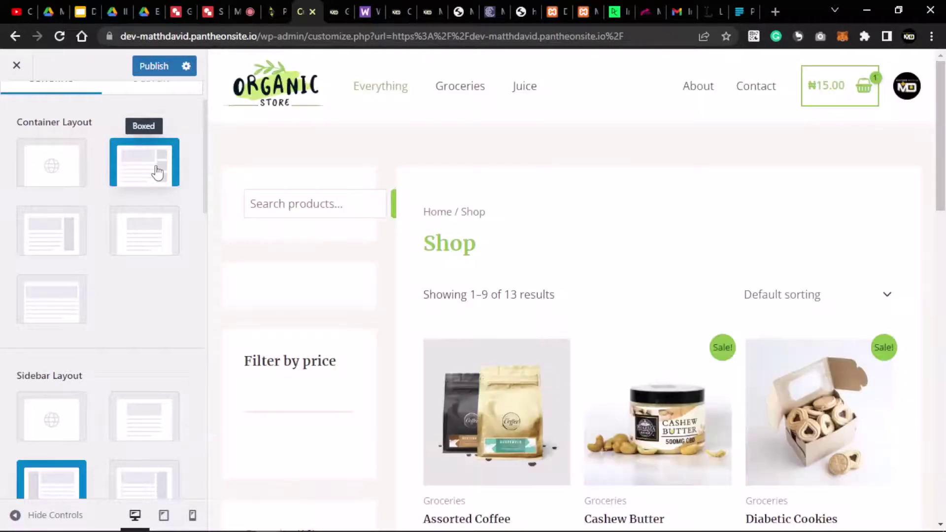
{"action": "left_click", "coordinate": [49, 243]}
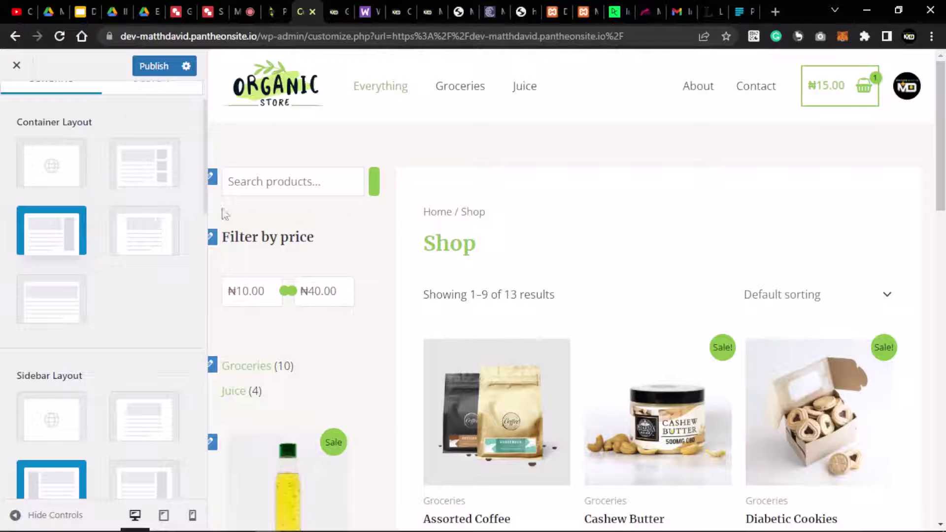
{"action": "left_click", "coordinate": [51, 169]}
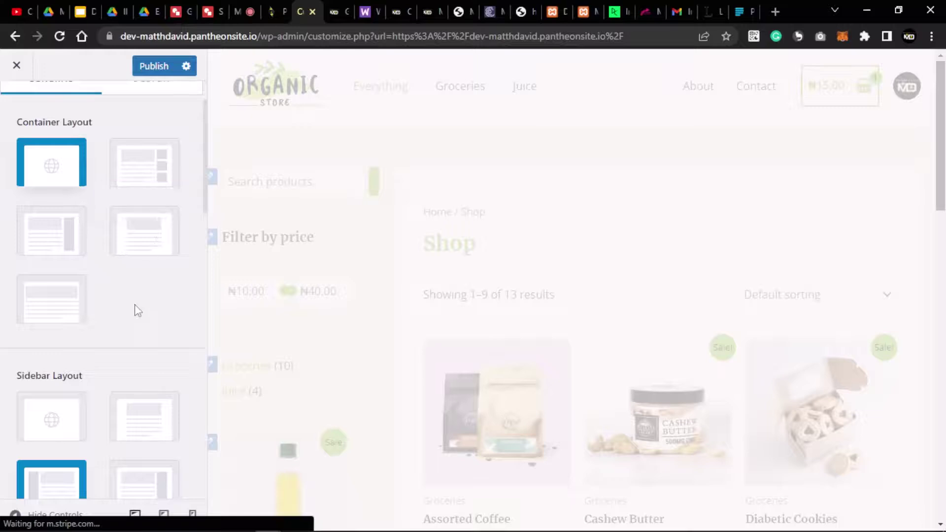
{"action": "scroll", "coordinate": [133, 311], "scroll_direction": "down", "scroll_amount": 3}
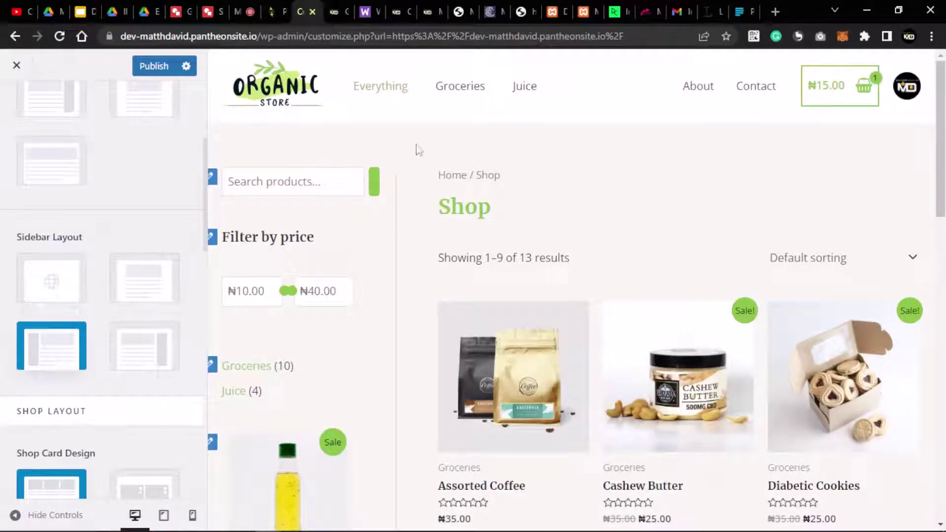
{"action": "scroll", "coordinate": [115, 437], "scroll_direction": "down", "scroll_amount": 7}
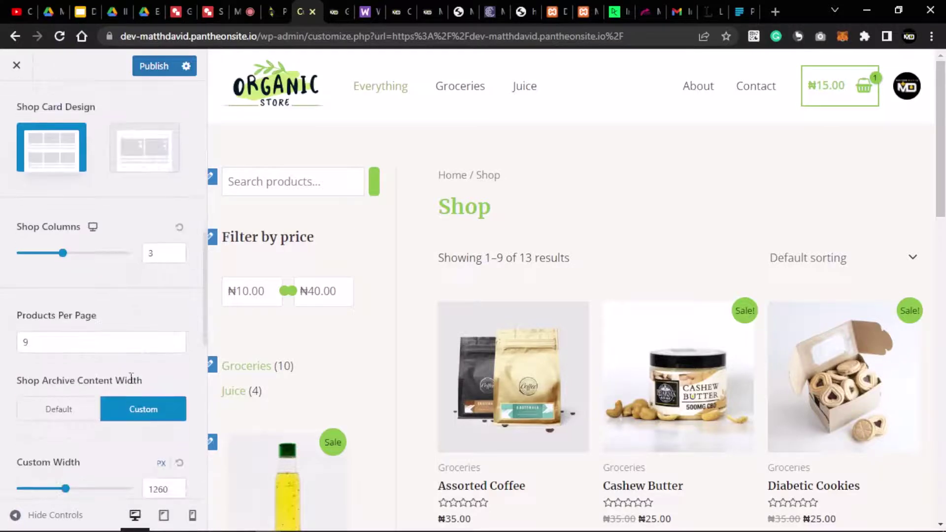
{"action": "scroll", "coordinate": [56, 140], "scroll_direction": "up", "scroll_amount": 1}
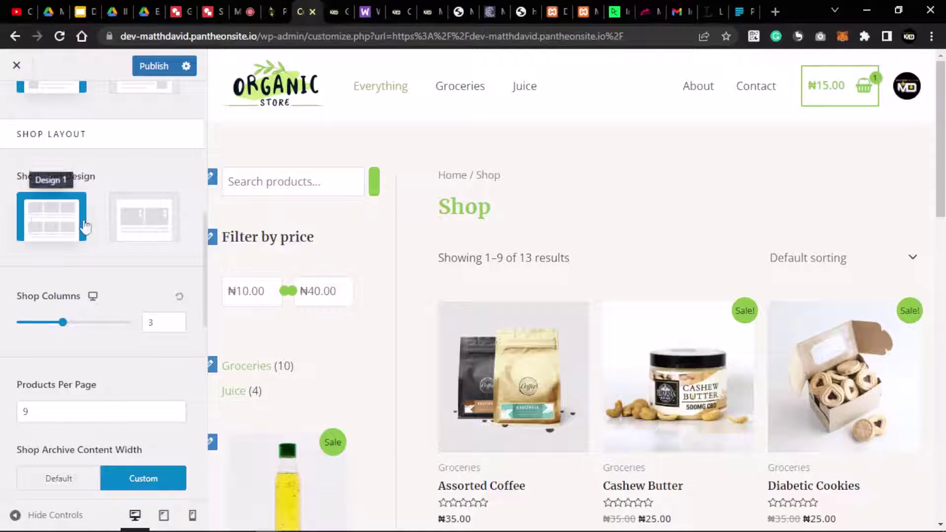
{"action": "left_click", "coordinate": [133, 224]}
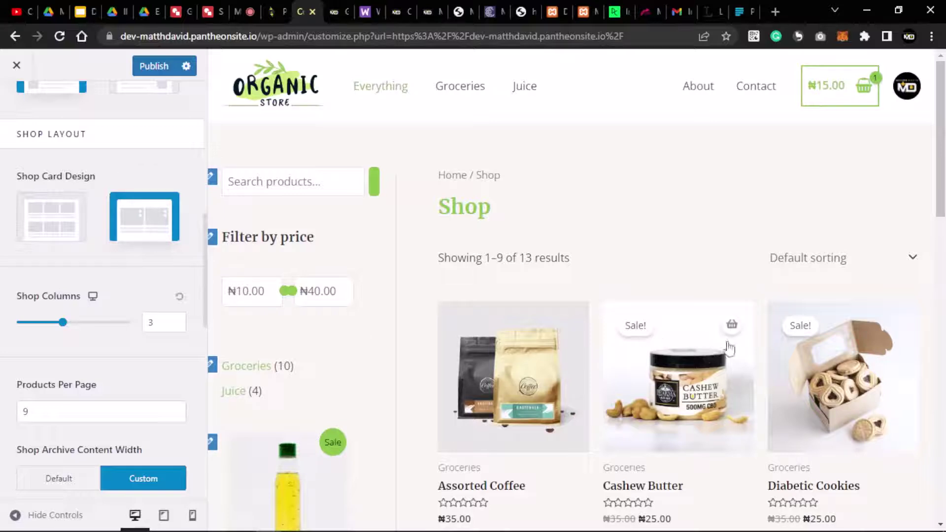
{"action": "scroll", "coordinate": [641, 295], "scroll_direction": "down", "scroll_amount": 3}
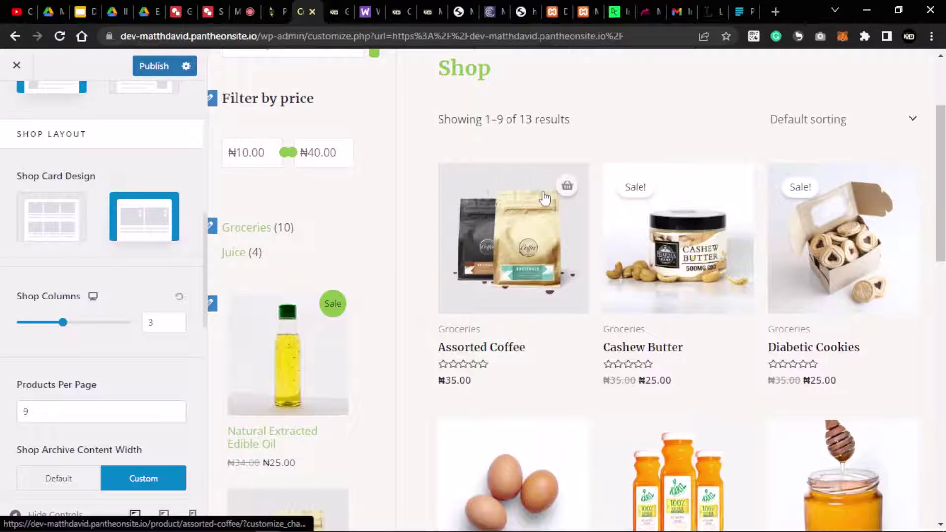
{"action": "left_click", "coordinate": [41, 230]}
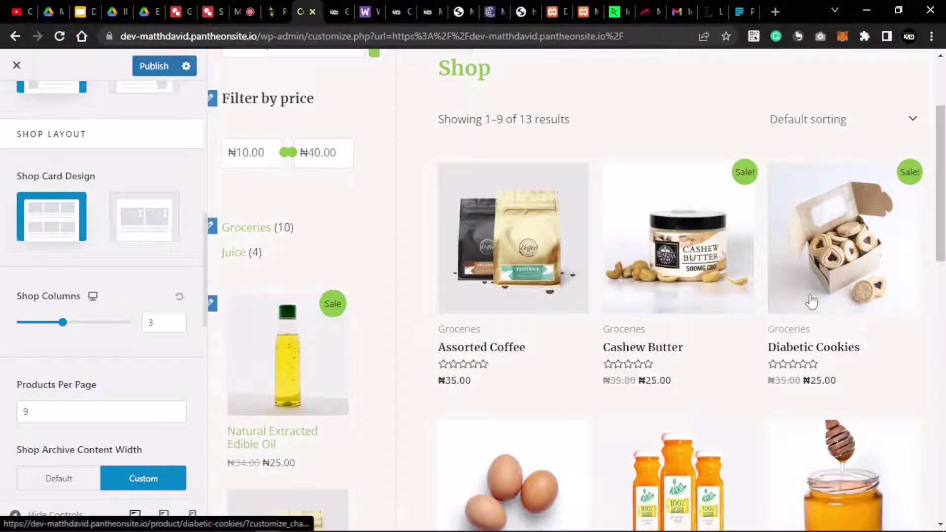
{"action": "left_click", "coordinate": [63, 326]}
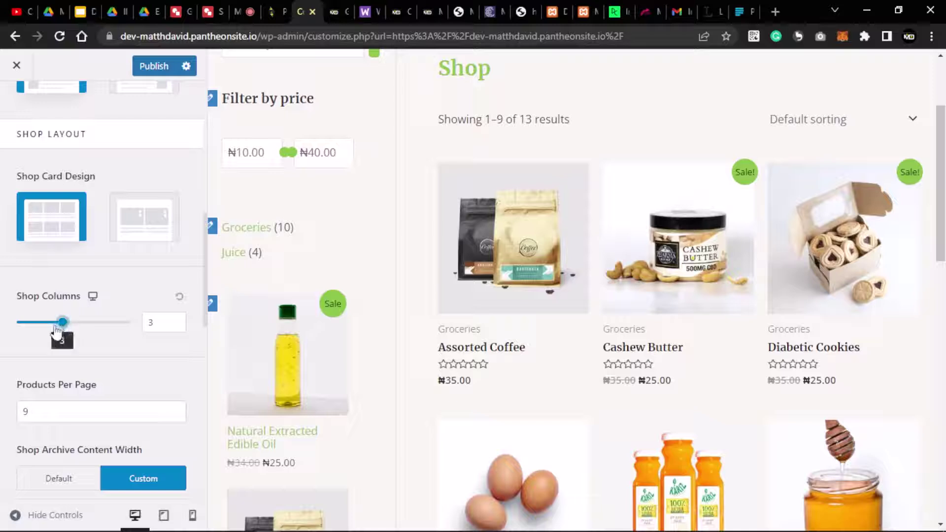
{"action": "left_click_drag", "start_coordinate": [56, 329], "coordinate": [83, 320]}
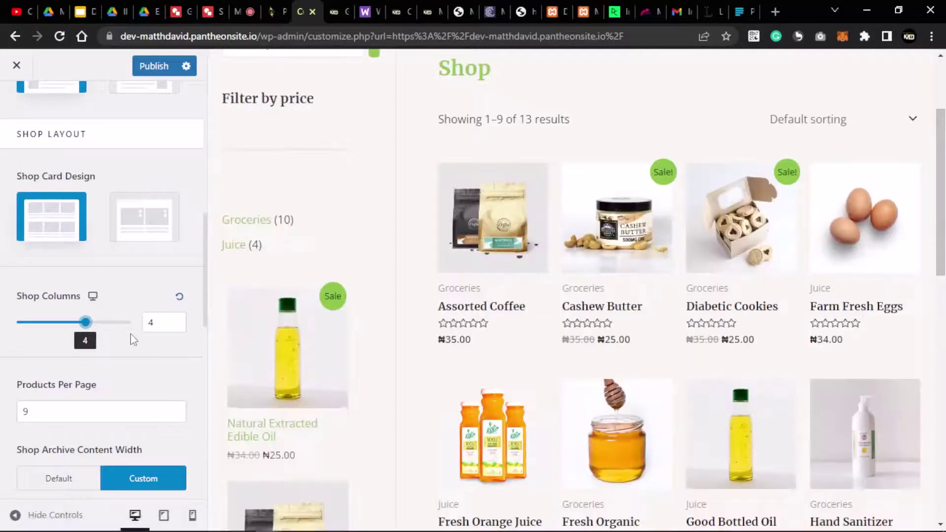
{"action": "scroll", "coordinate": [131, 338], "scroll_direction": "down", "scroll_amount": 2}
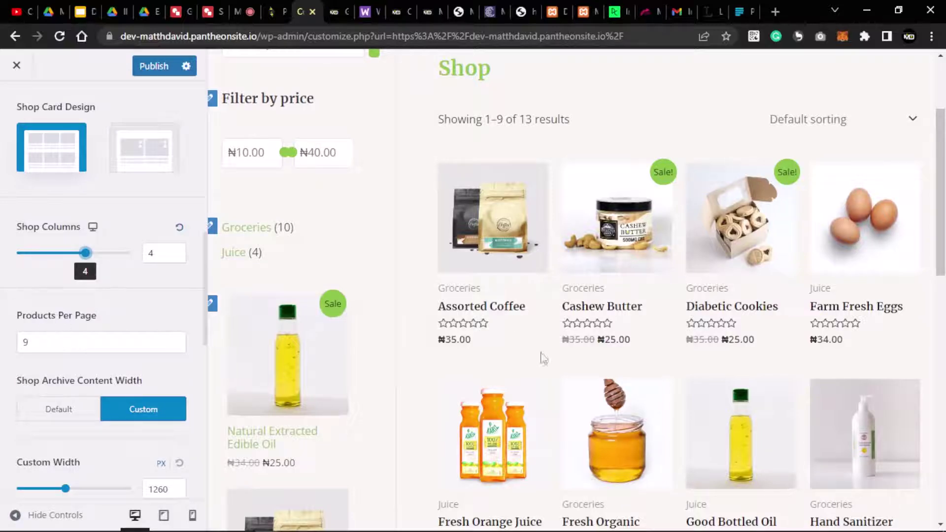
{"action": "scroll", "coordinate": [583, 345], "scroll_direction": "down", "scroll_amount": 10}
{"action": "scroll", "coordinate": [582, 344], "scroll_direction": "up", "scroll_amount": 5}
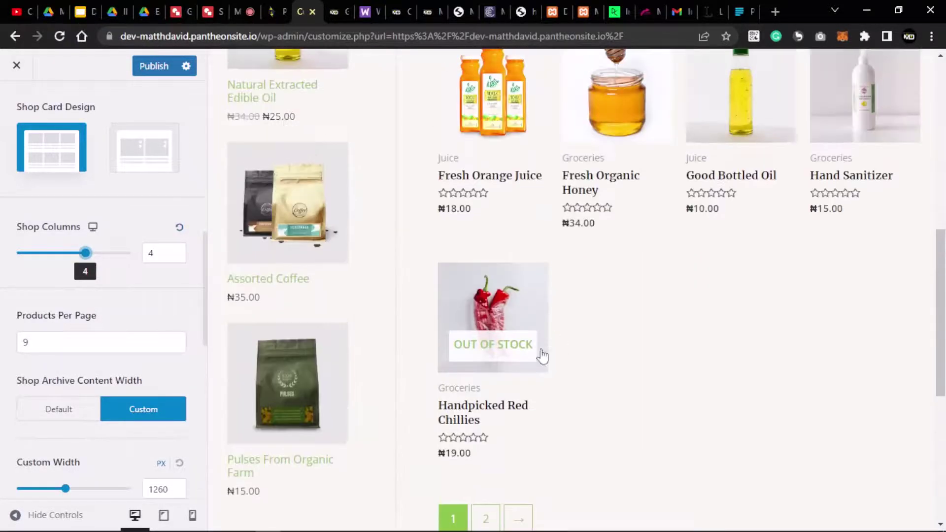
{"action": "scroll", "coordinate": [522, 384], "scroll_direction": "down", "scroll_amount": 4}
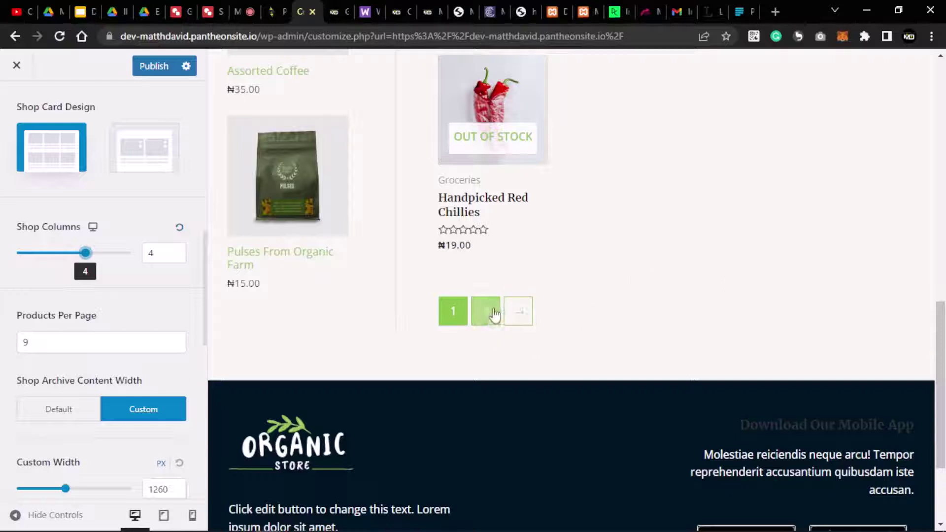
{"action": "scroll", "coordinate": [359, 325], "scroll_direction": "up", "scroll_amount": 1}
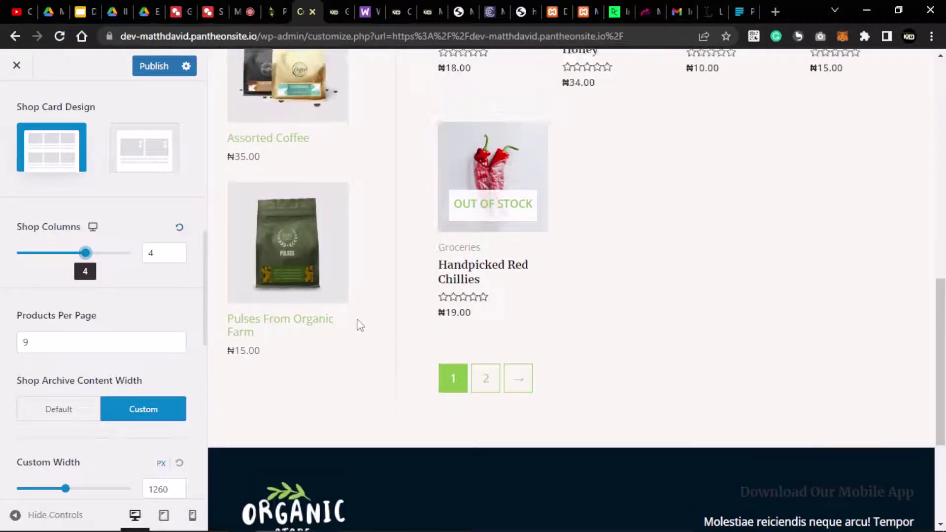
{"action": "scroll", "coordinate": [359, 325], "scroll_direction": "up", "scroll_amount": 1}
{"action": "scroll", "coordinate": [571, 276], "scroll_direction": "up", "scroll_amount": 7}
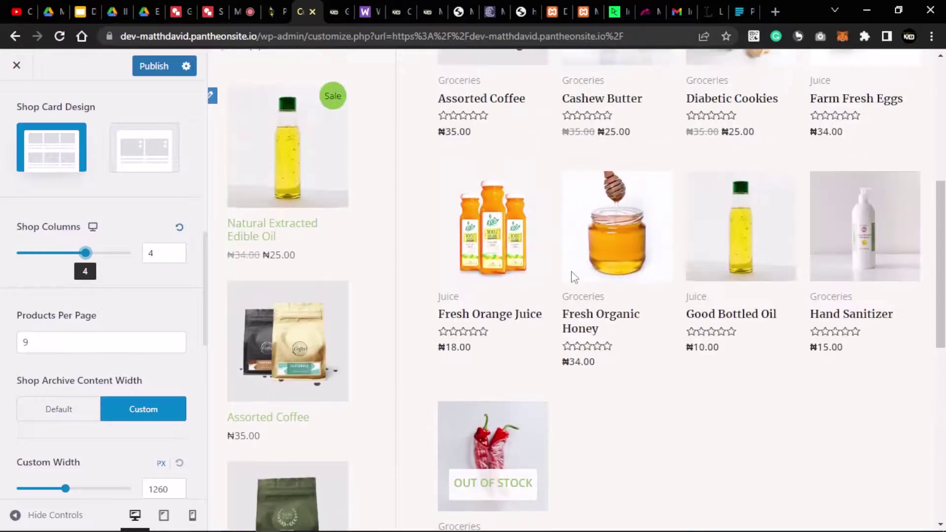
Set Products Per Page to 12 and confirm the Shop preview shows results 1–12 of 13
{"action": "left_click", "coordinate": [30, 344]}
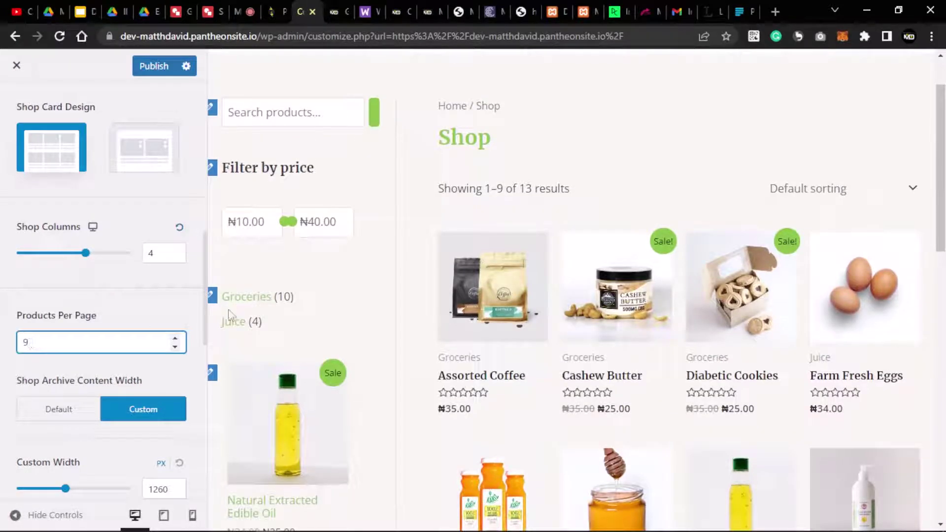
{"action": "type", "text": "12"}
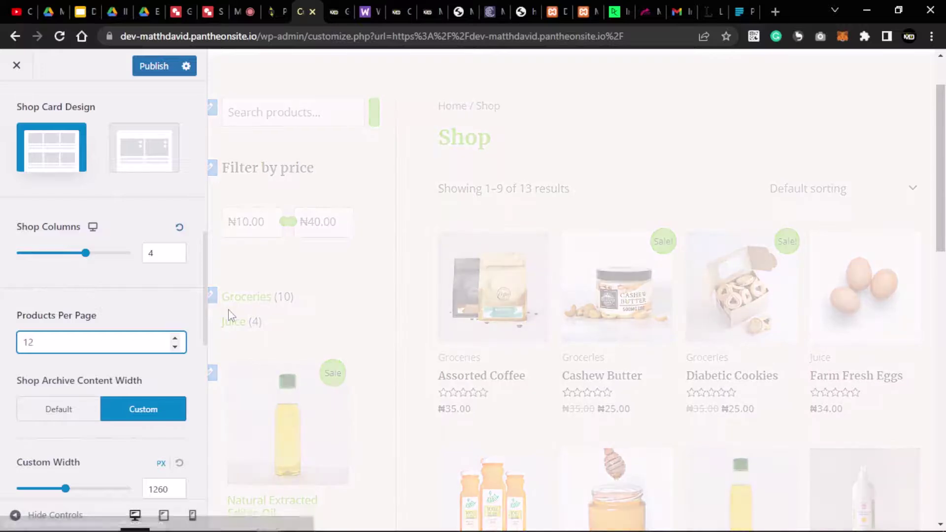
{"action": "scroll", "coordinate": [650, 337], "scroll_direction": "down", "scroll_amount": 3}
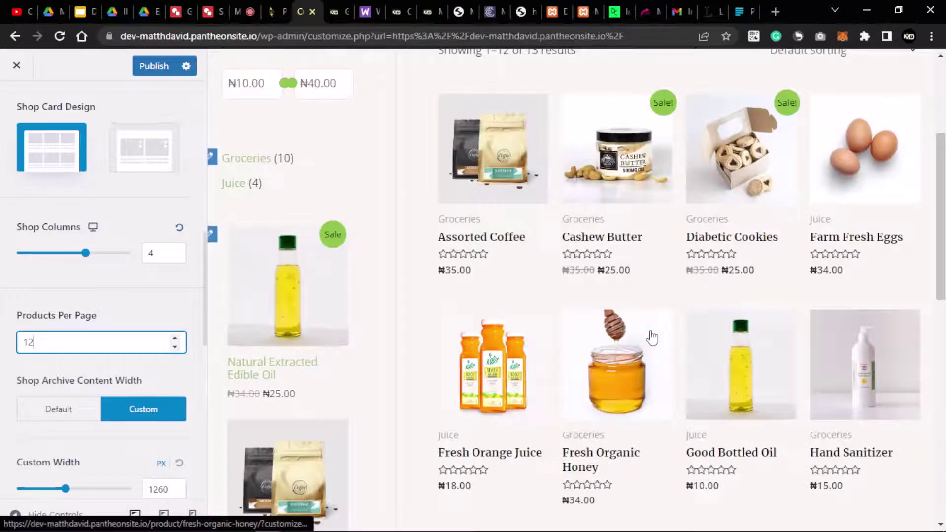
{"action": "scroll", "coordinate": [651, 337], "scroll_direction": "down", "scroll_amount": 10}
{"action": "scroll", "coordinate": [651, 336], "scroll_direction": "down", "scroll_amount": 2}
{"action": "scroll", "coordinate": [648, 334], "scroll_direction": "up", "scroll_amount": 4}
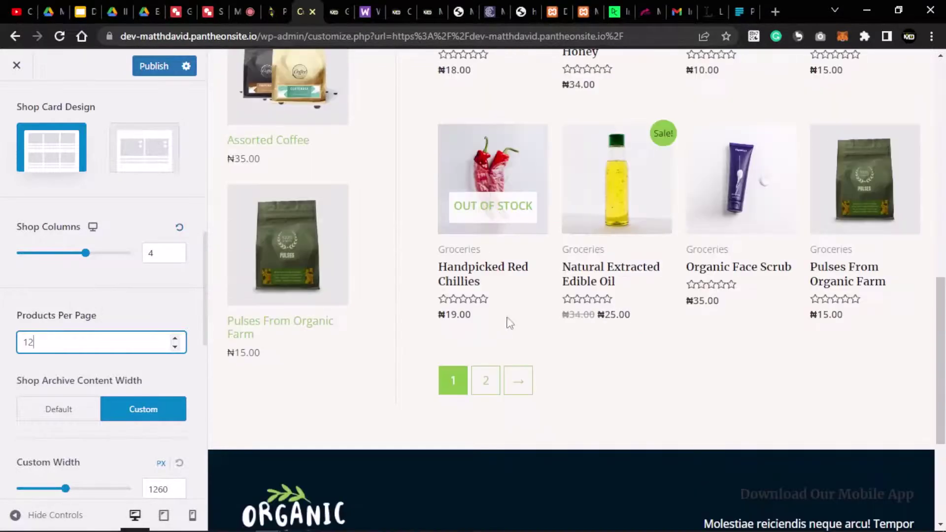
{"action": "scroll", "coordinate": [624, 295], "scroll_direction": "up", "scroll_amount": 10}
{"action": "scroll", "coordinate": [623, 290], "scroll_direction": "down", "scroll_amount": 3}
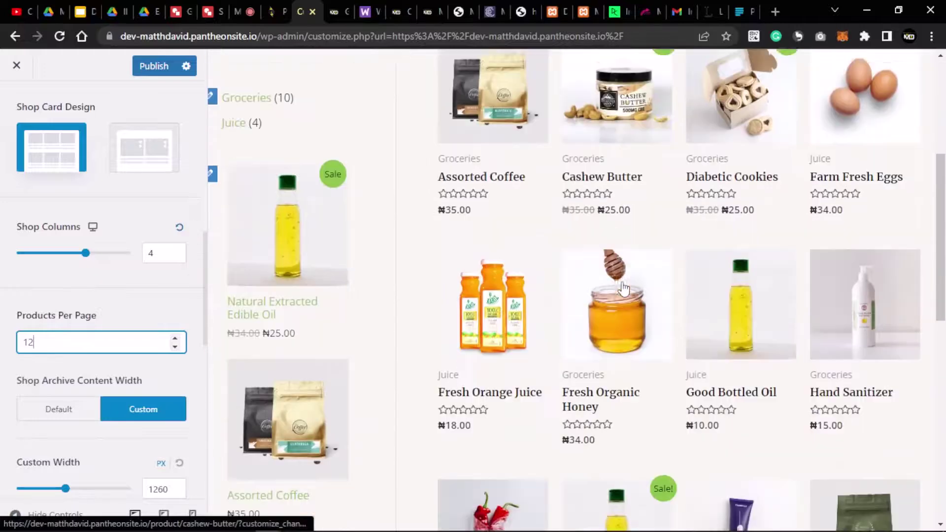
{"action": "scroll", "coordinate": [623, 290], "scroll_direction": "up", "scroll_amount": 3}
{"action": "scroll", "coordinate": [466, 328], "scroll_direction": "down", "scroll_amount": 5}
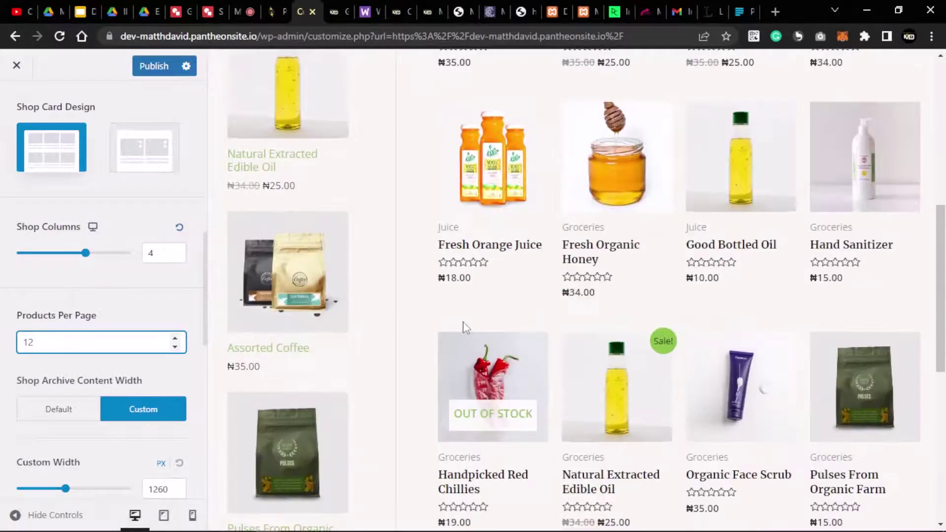
{"action": "scroll", "coordinate": [787, 325], "scroll_direction": "down", "scroll_amount": 5}
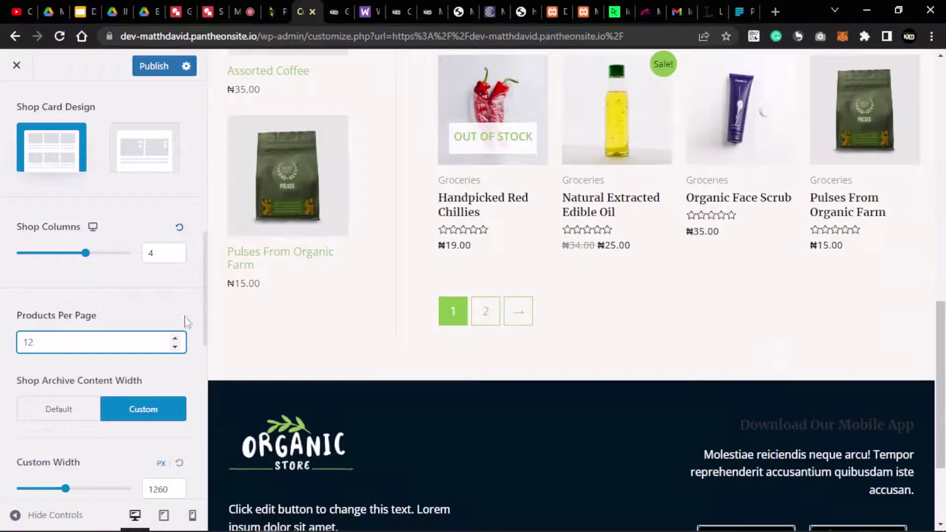
{"action": "scroll", "coordinate": [525, 298], "scroll_direction": "up", "scroll_amount": 5}
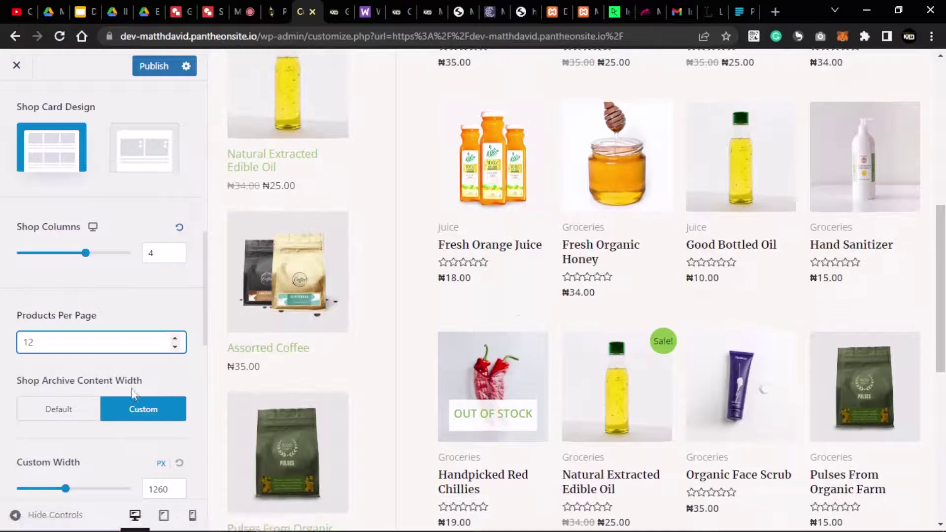
{"action": "scroll", "coordinate": [73, 359], "scroll_direction": "down", "scroll_amount": 3}
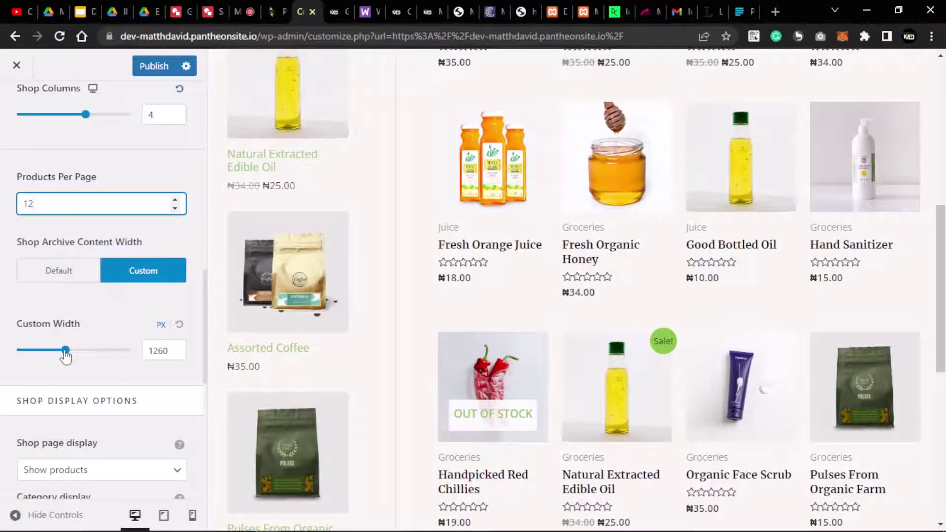
{"action": "left_click_drag", "start_coordinate": [66, 355], "coordinate": [83, 368]}
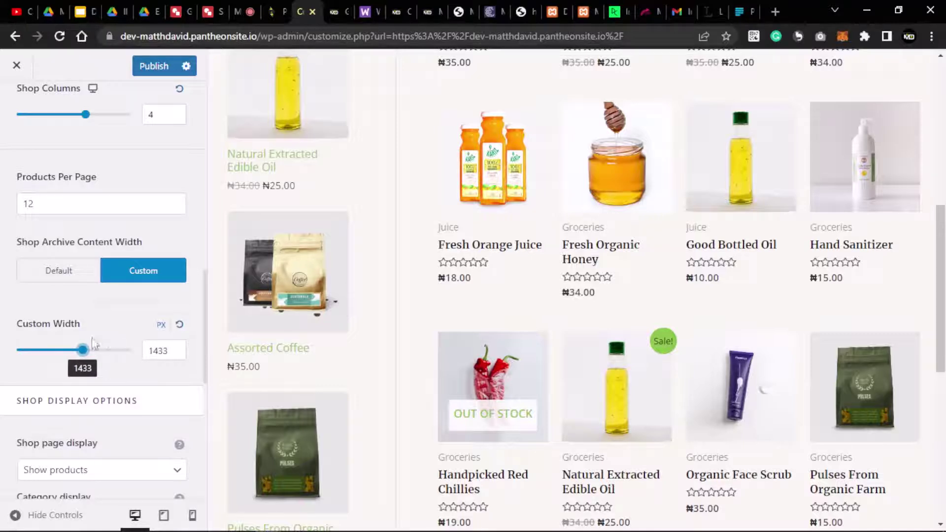
{"action": "scroll", "coordinate": [98, 334], "scroll_direction": "up", "scroll_amount": 10}
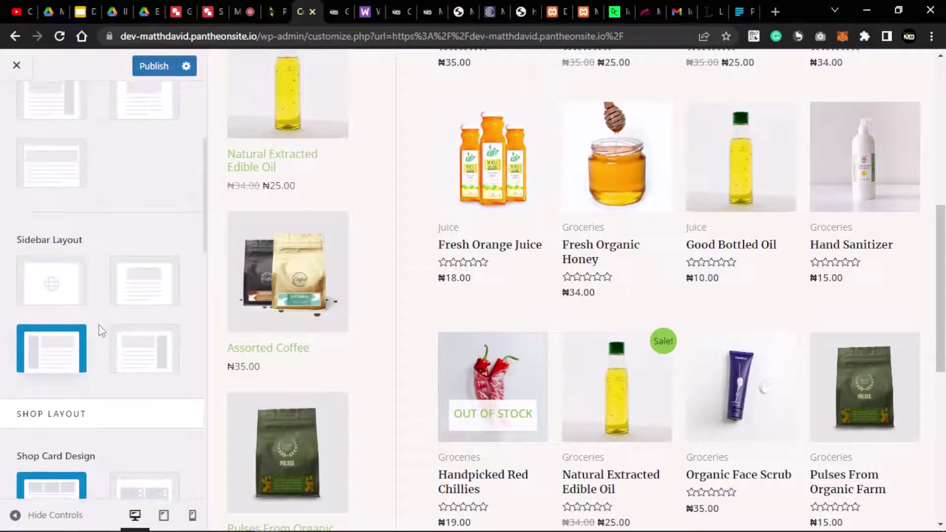
{"action": "scroll", "coordinate": [101, 330], "scroll_direction": "up", "scroll_amount": 5}
{"action": "scroll", "coordinate": [77, 334], "scroll_direction": "down", "scroll_amount": 15}
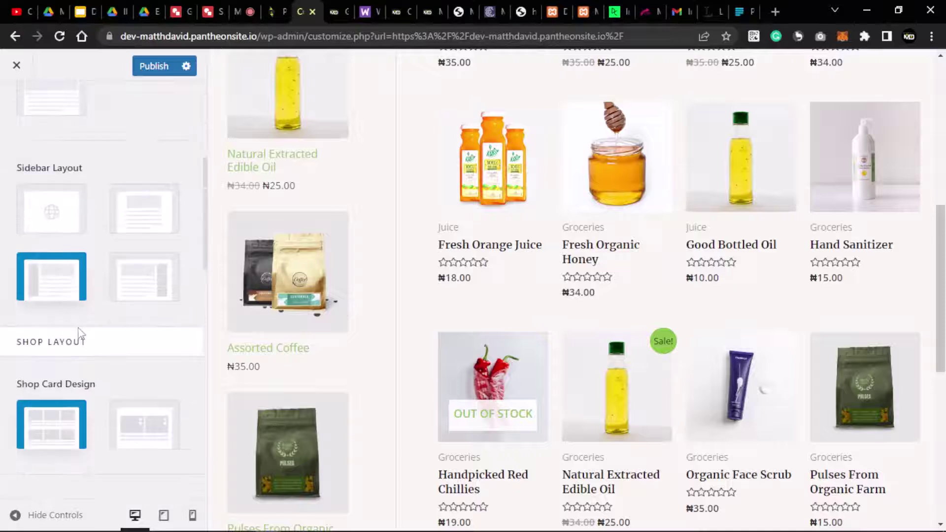
{"action": "scroll", "coordinate": [129, 226], "scroll_direction": "up", "scroll_amount": 2}
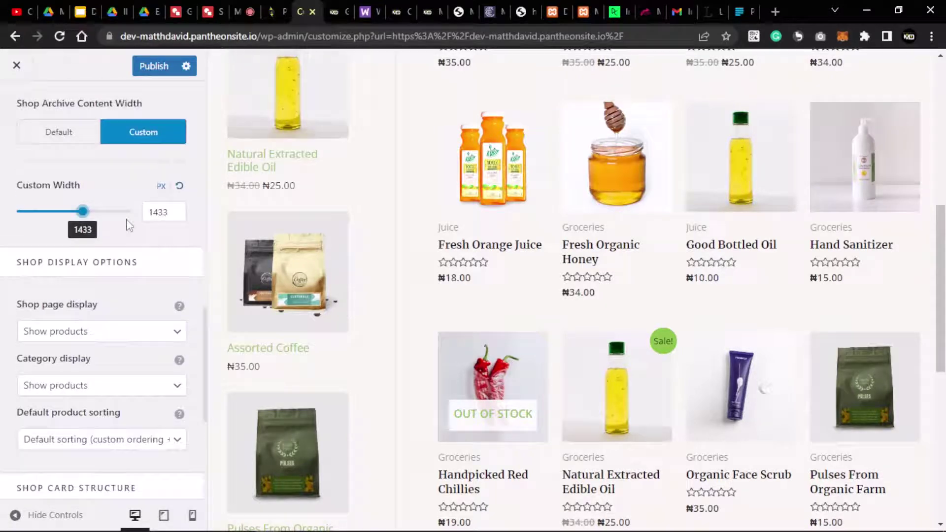
{"action": "left_click", "coordinate": [180, 184]}
{"action": "scroll", "coordinate": [68, 298], "scroll_direction": "down", "scroll_amount": 3}
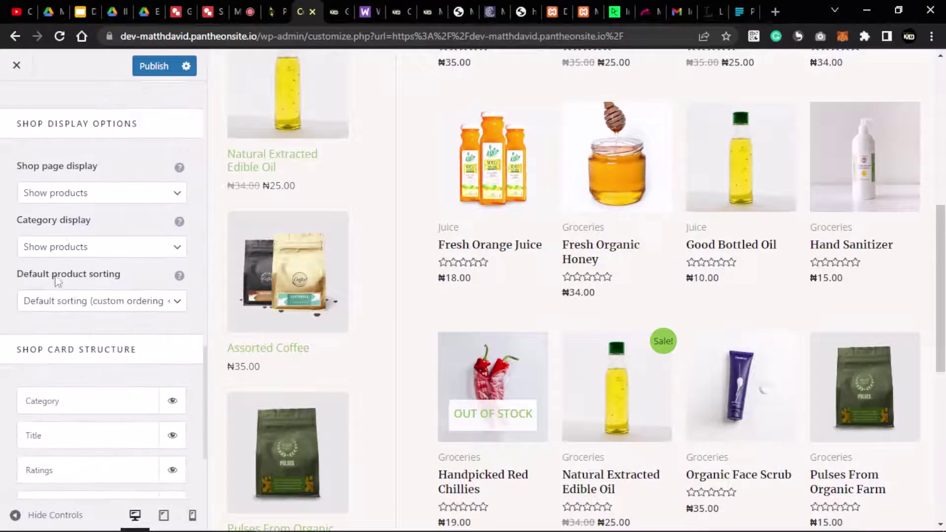
{"action": "left_click", "coordinate": [95, 193]}
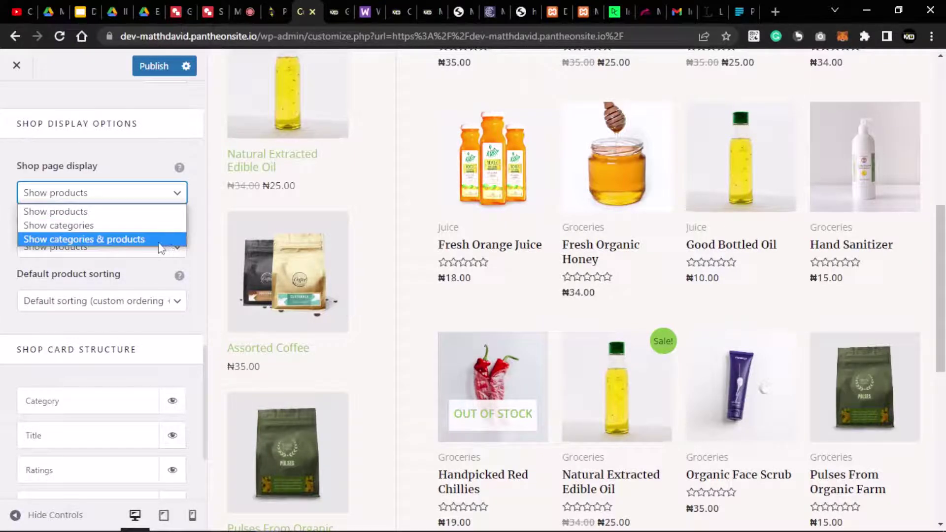
{"action": "left_click", "coordinate": [118, 240]}
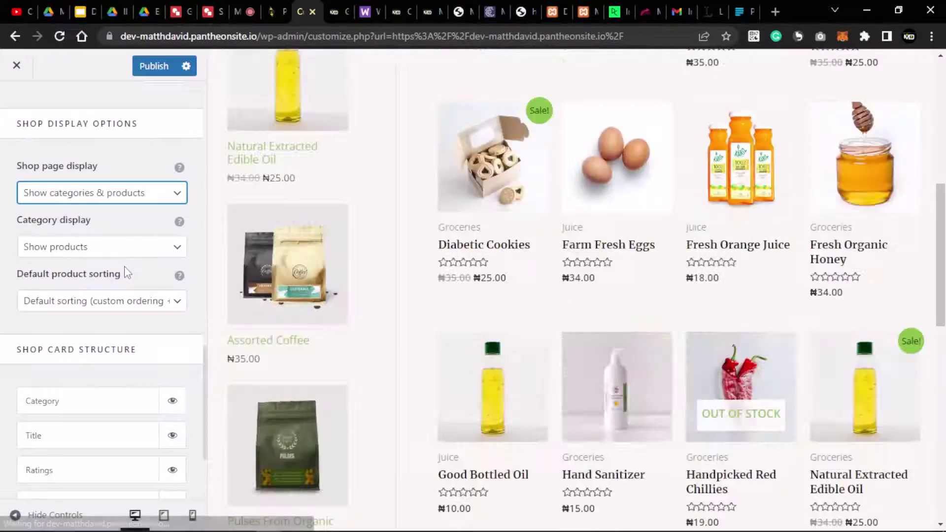
{"action": "scroll", "coordinate": [522, 279], "scroll_direction": "up", "scroll_amount": 4}
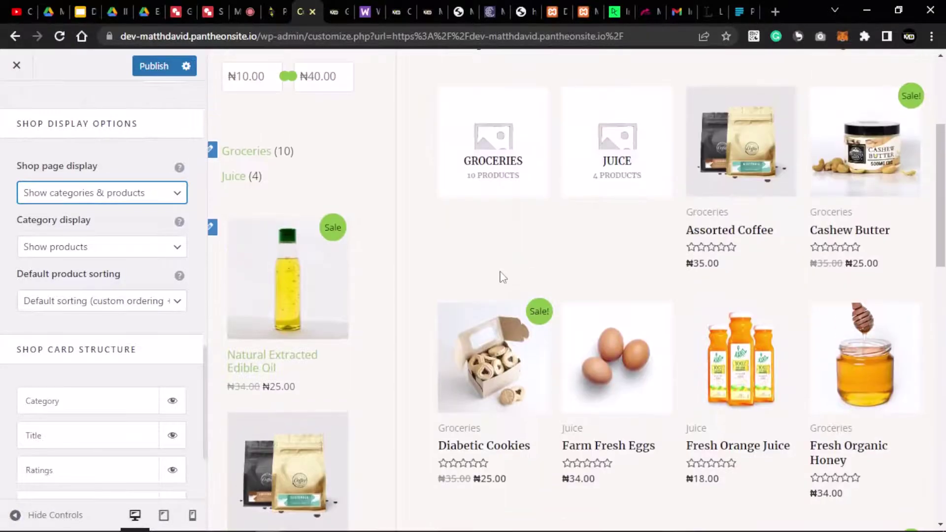
{"action": "scroll", "coordinate": [497, 236], "scroll_direction": "up", "scroll_amount": 4}
{"action": "scroll", "coordinate": [747, 216], "scroll_direction": "down", "scroll_amount": 4}
{"action": "scroll", "coordinate": [480, 284], "scroll_direction": "down", "scroll_amount": 3}
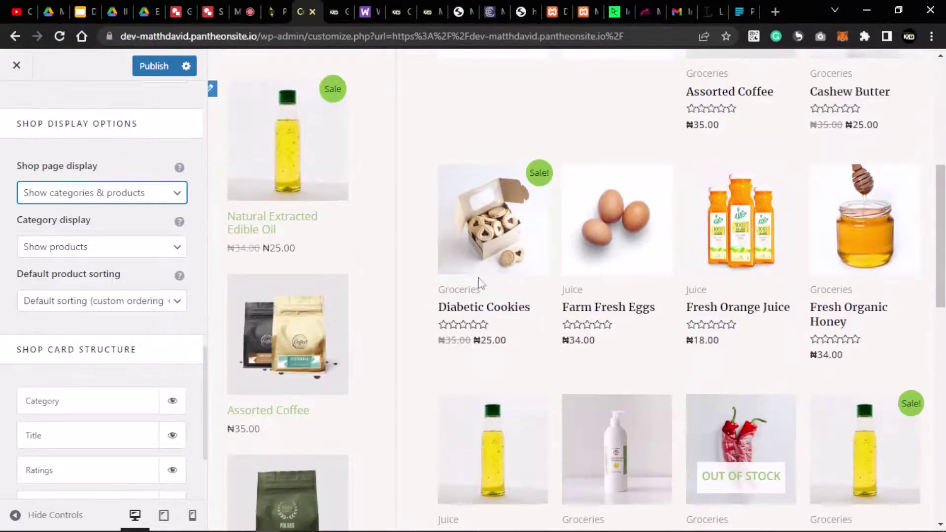
{"action": "left_click", "coordinate": [88, 193]}
{"action": "left_click", "coordinate": [49, 210]}
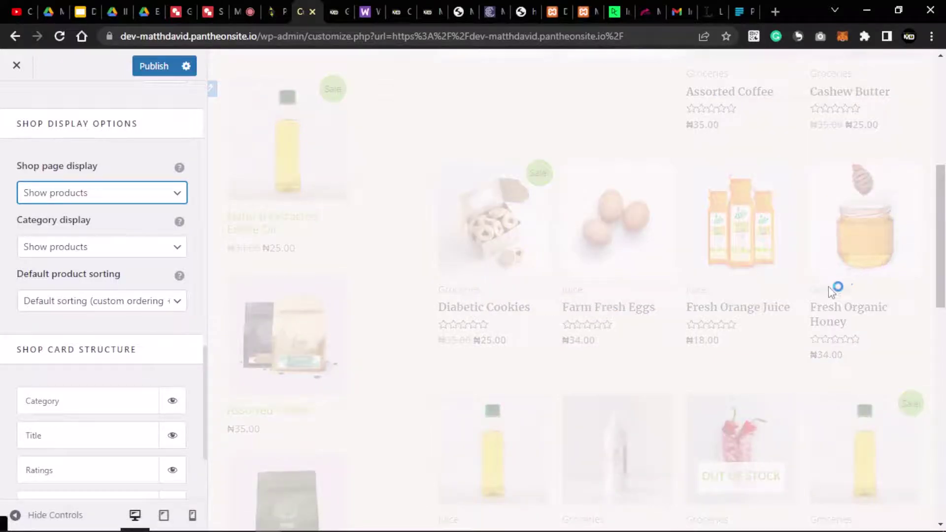
{"action": "scroll", "coordinate": [611, 313], "scroll_direction": "down", "scroll_amount": 8}
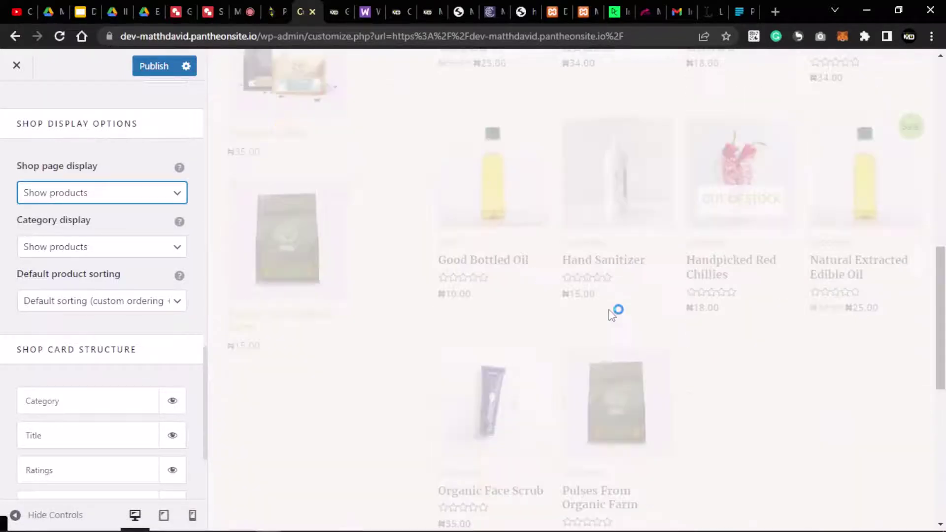
{"action": "scroll", "coordinate": [611, 313], "scroll_direction": "up", "scroll_amount": 4}
{"action": "scroll", "coordinate": [607, 313], "scroll_direction": "down", "scroll_amount": 4}
{"action": "scroll", "coordinate": [609, 313], "scroll_direction": "up", "scroll_amount": 10}
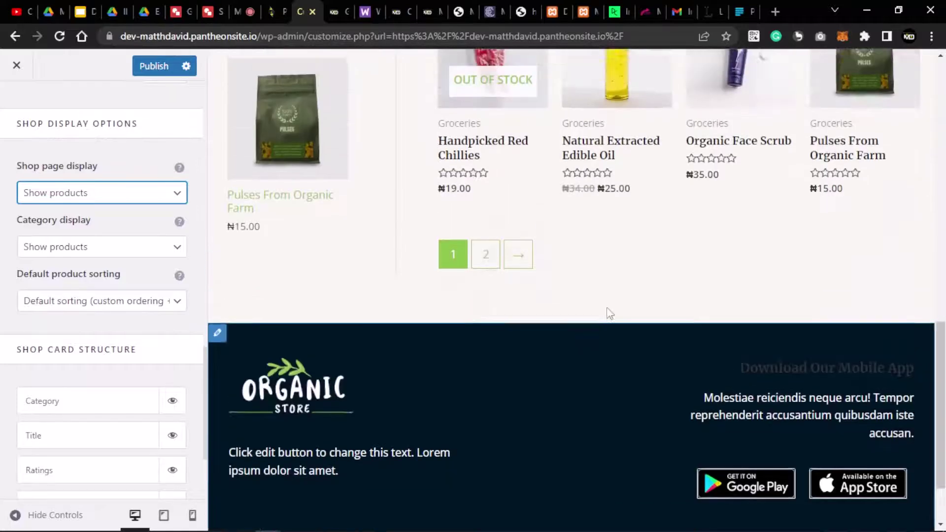
{"action": "scroll", "coordinate": [604, 310], "scroll_direction": "up", "scroll_amount": 2}
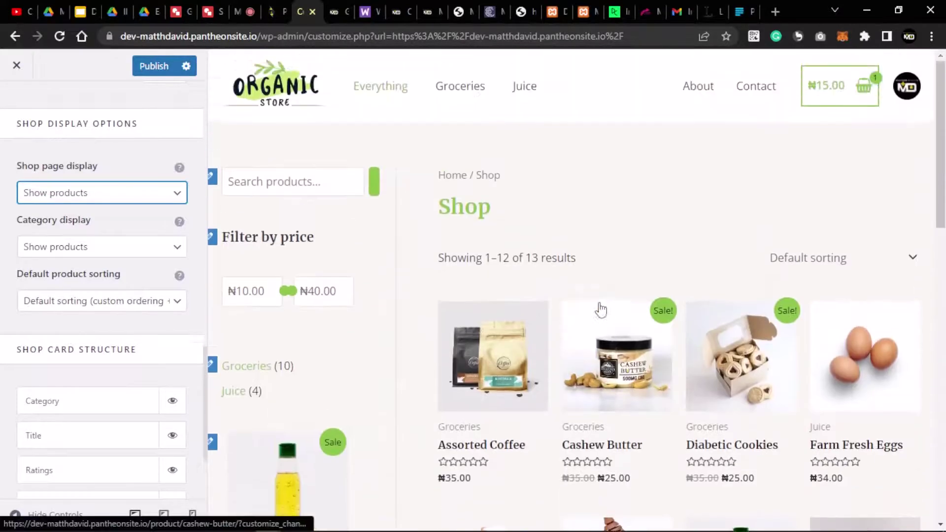
{"action": "scroll", "coordinate": [597, 311], "scroll_direction": "down", "scroll_amount": 4}
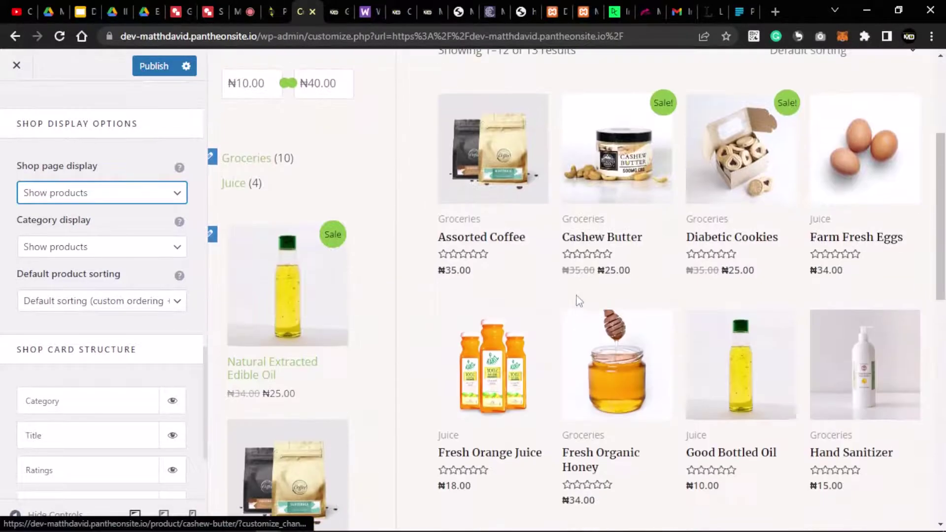
{"action": "left_click", "coordinate": [70, 192]}
{"action": "left_click", "coordinate": [72, 238]}
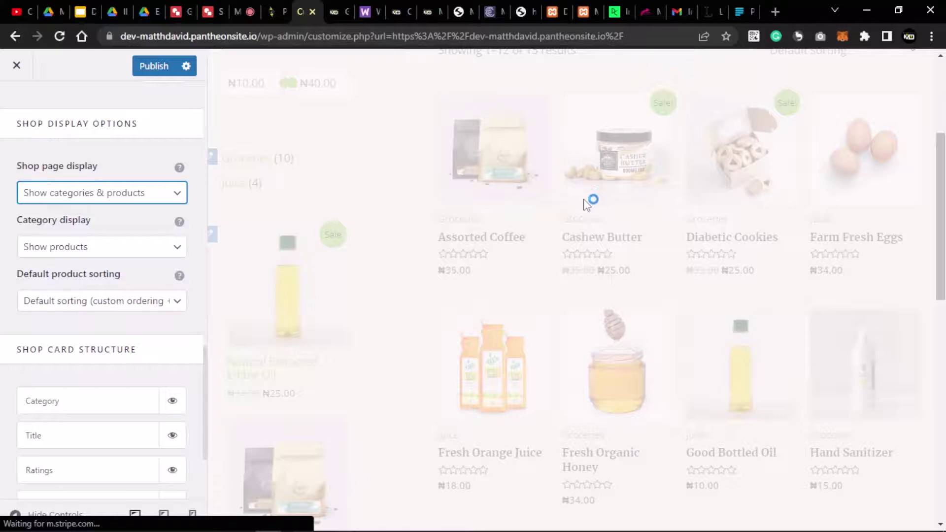
{"action": "scroll", "coordinate": [578, 211], "scroll_direction": "up", "scroll_amount": 3}
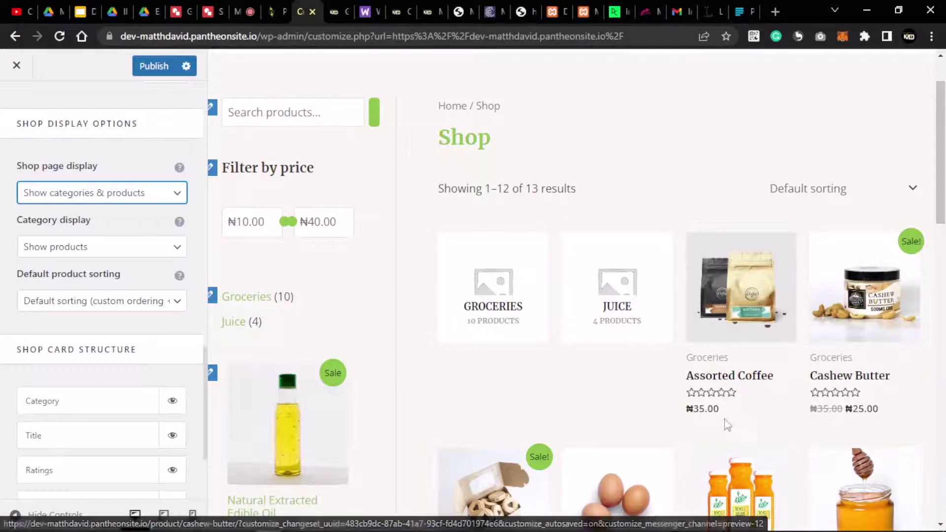
{"action": "scroll", "coordinate": [727, 424], "scroll_direction": "down", "scroll_amount": 15}
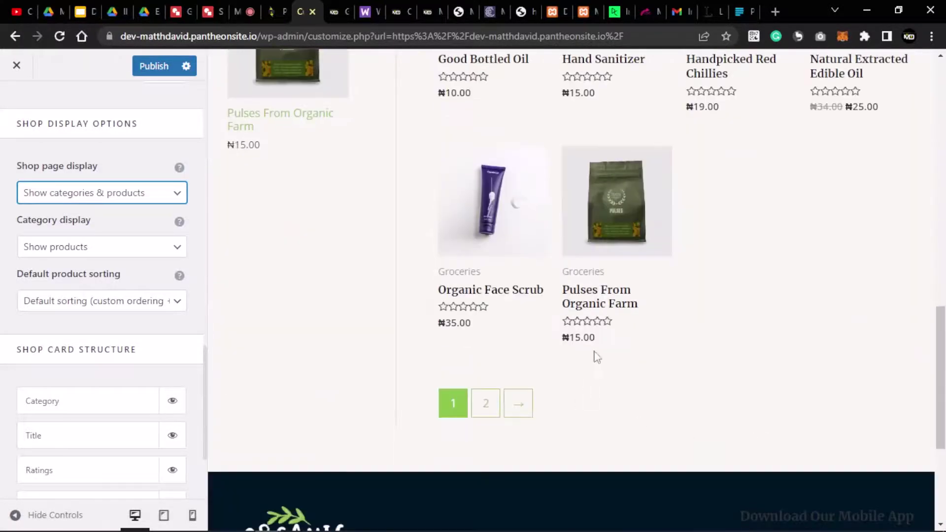
{"action": "scroll", "coordinate": [524, 326], "scroll_direction": "up", "scroll_amount": 6}
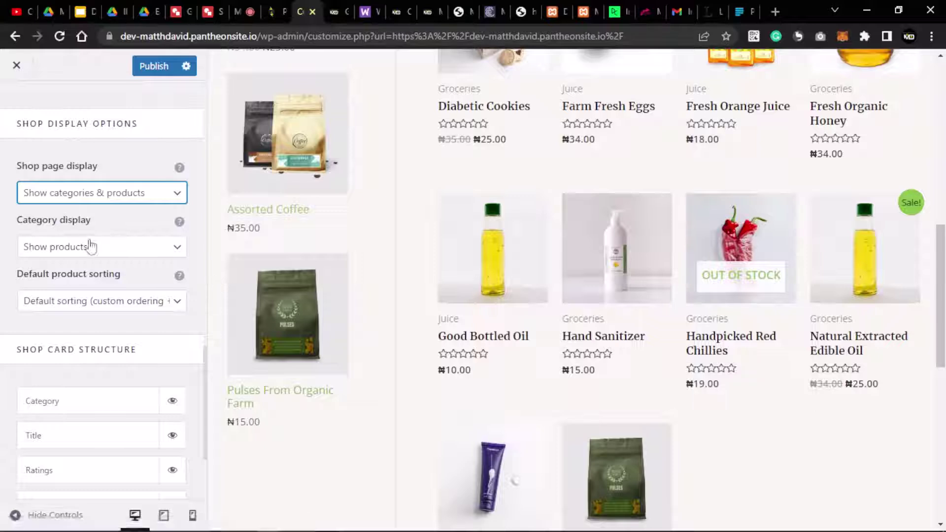
{"action": "left_click", "coordinate": [90, 197]}
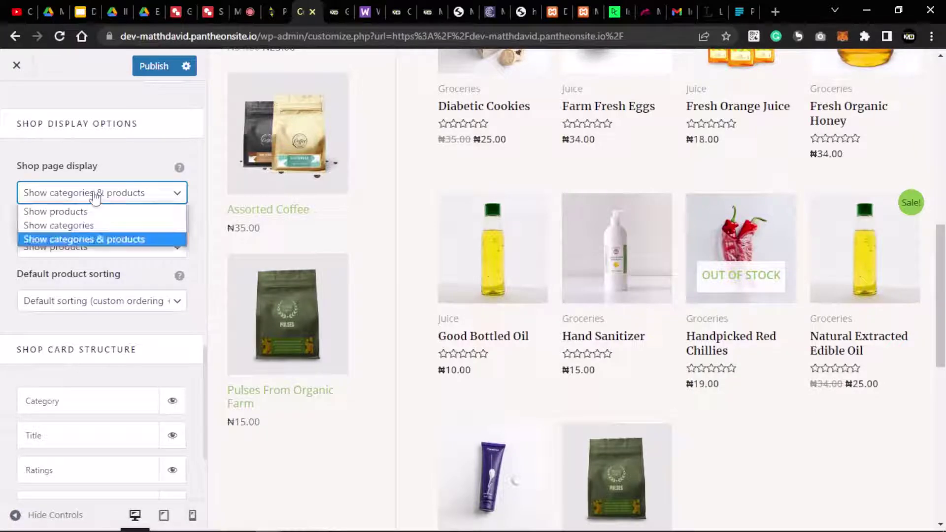
{"action": "left_click", "coordinate": [56, 211]}
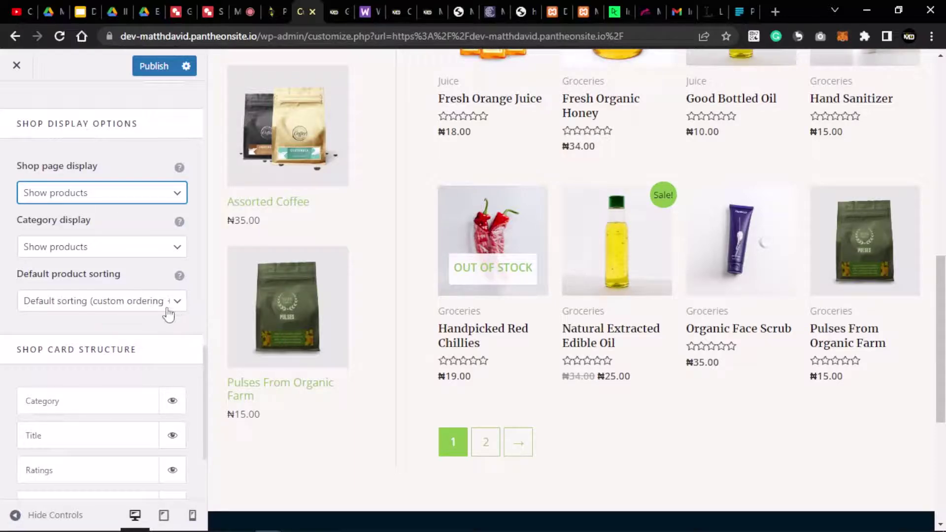
{"action": "scroll", "coordinate": [616, 378], "scroll_direction": "up", "scroll_amount": 10}
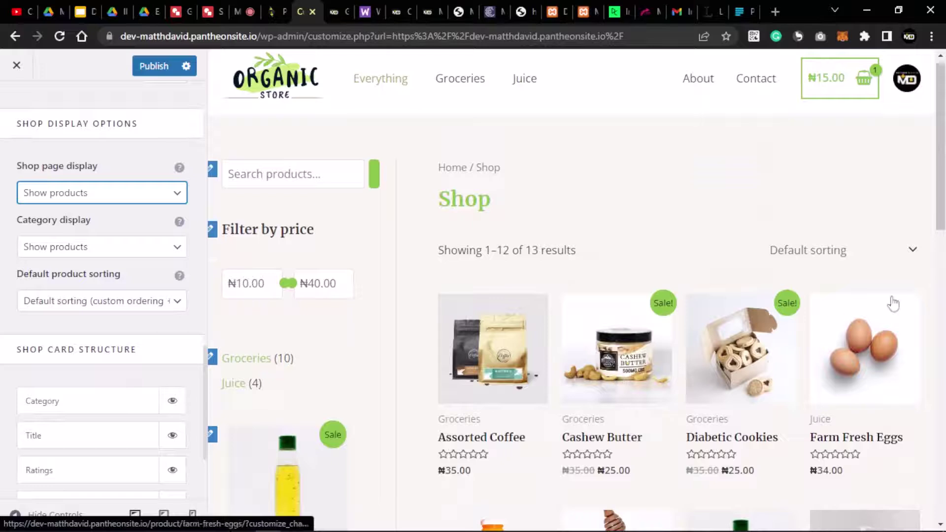
{"action": "left_click", "coordinate": [912, 251]}
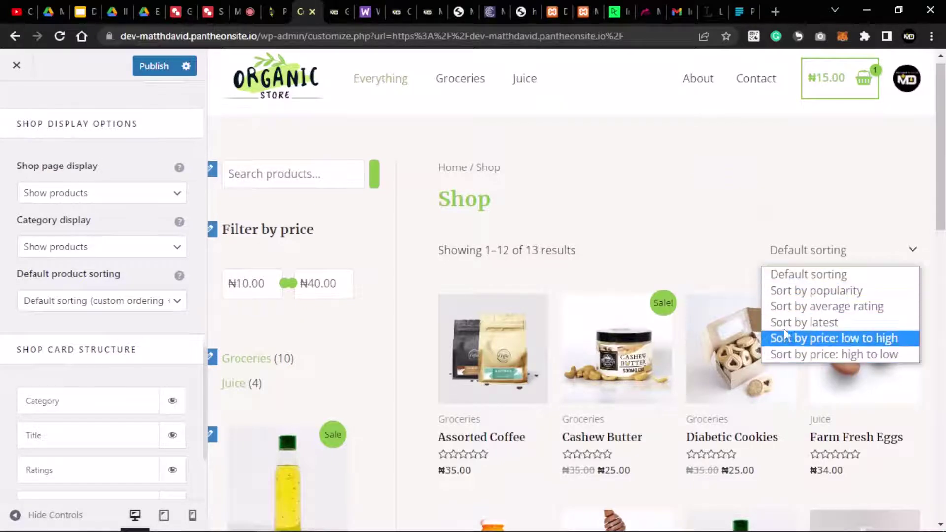
{"action": "left_click", "coordinate": [661, 235]}
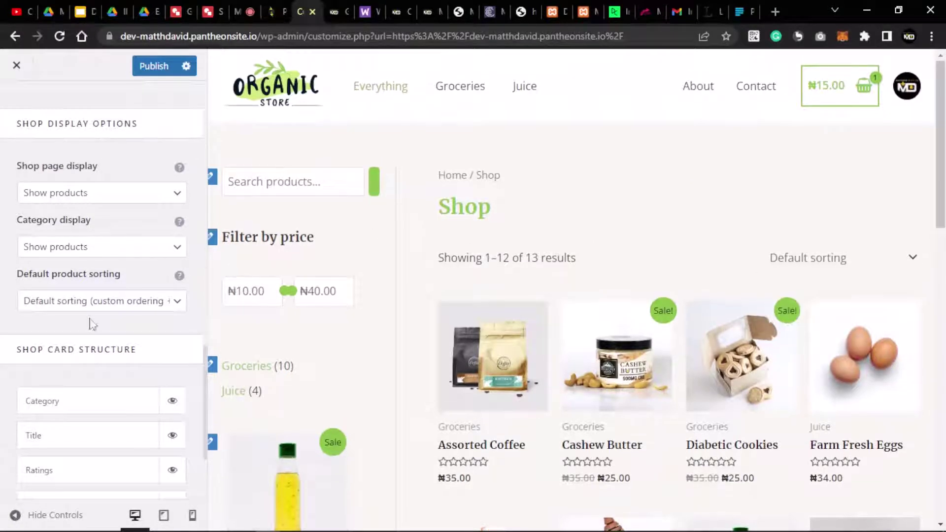
{"action": "left_click", "coordinate": [136, 306]}
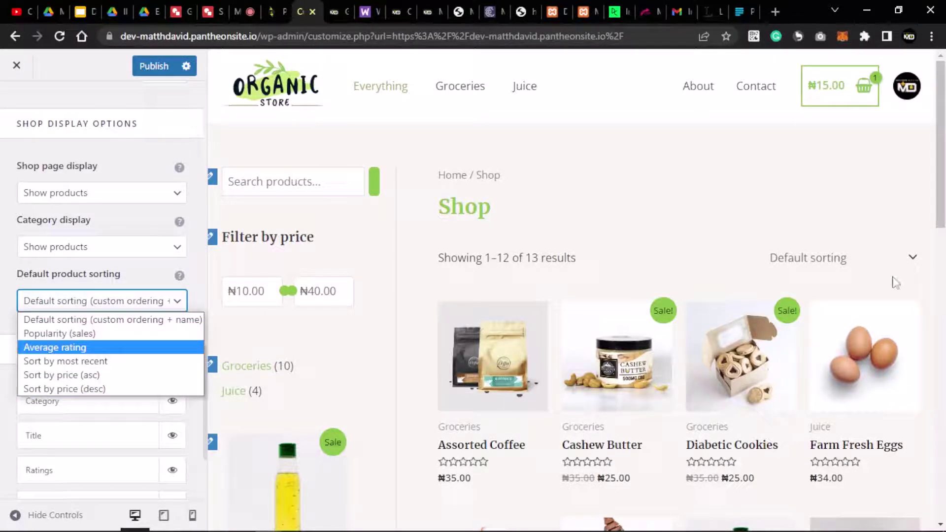
{"action": "left_click", "coordinate": [909, 260]}
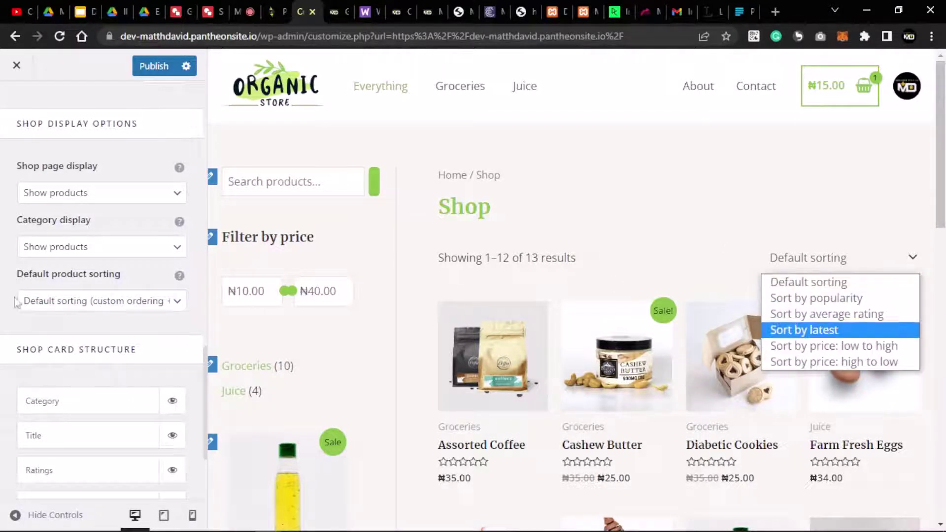
{"action": "left_click", "coordinate": [86, 325]}
{"action": "scroll", "coordinate": [53, 358], "scroll_direction": "down", "scroll_amount": 3}
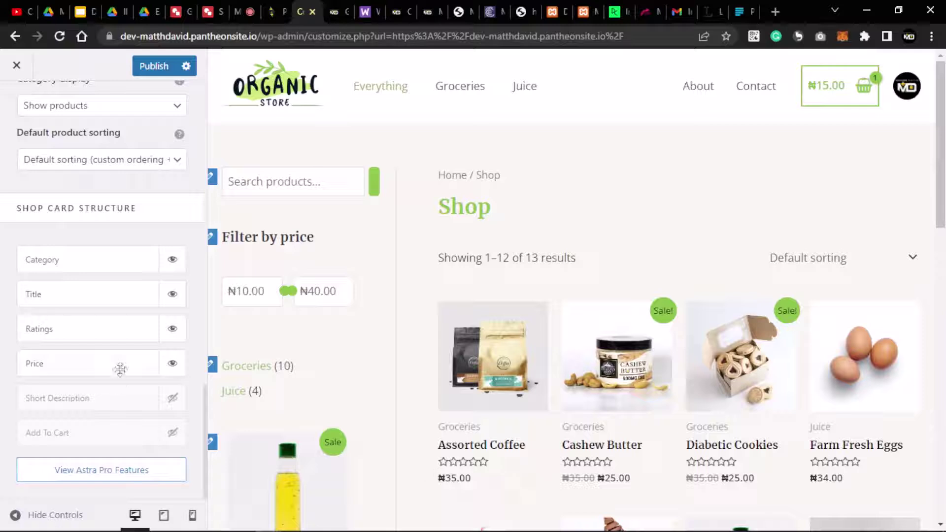
Hide the Category and Ratings elements on shop product cards
{"action": "left_click", "coordinate": [174, 261]}
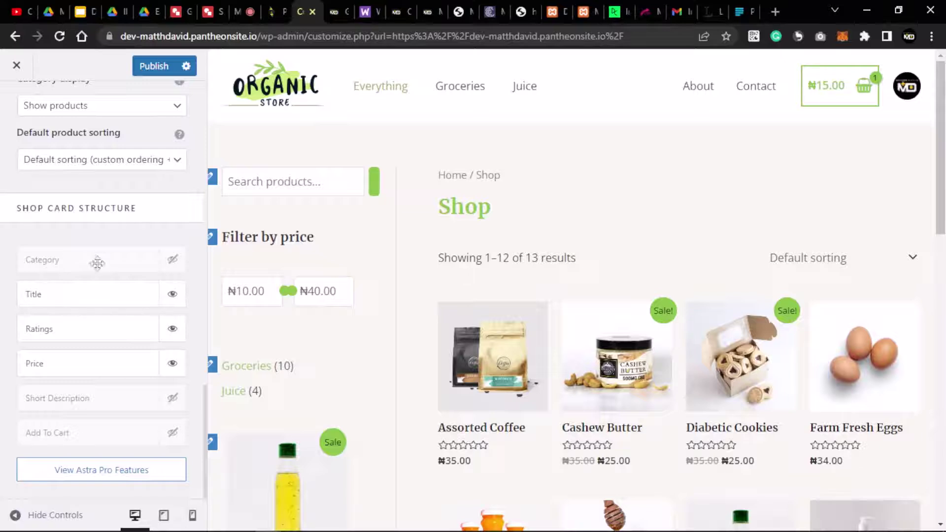
{"action": "left_click", "coordinate": [173, 330]}
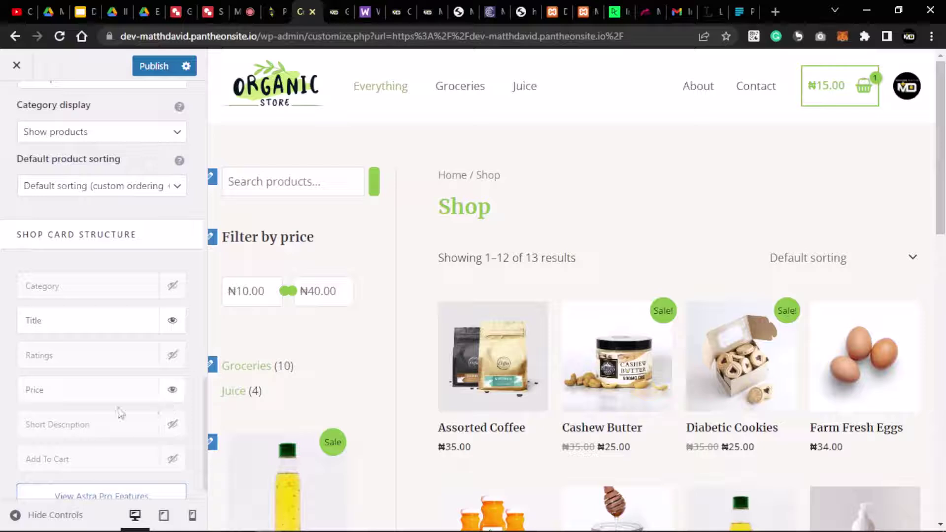
{"action": "scroll", "coordinate": [109, 413], "scroll_direction": "down", "scroll_amount": 1}
Turn on Short Description and Add To Cart in the shop card structure
{"action": "left_click", "coordinate": [173, 399]}
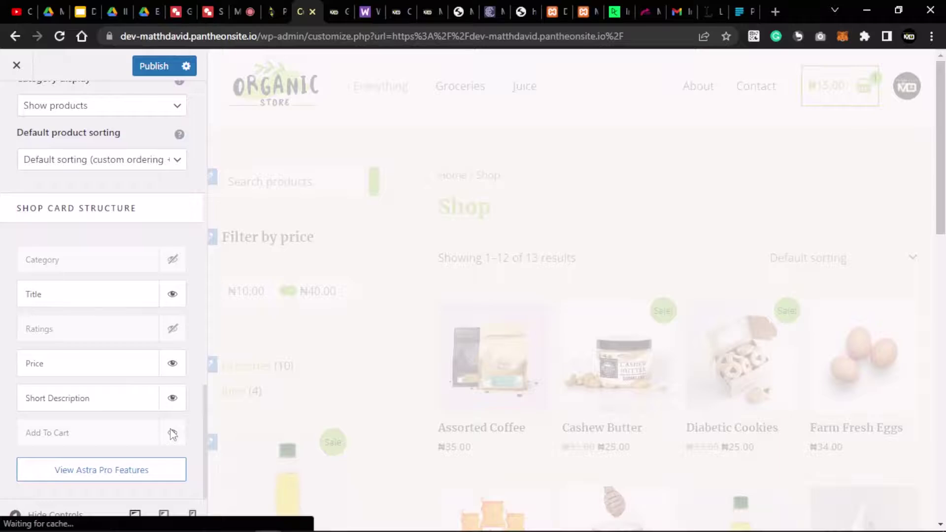
{"action": "left_click", "coordinate": [170, 434]}
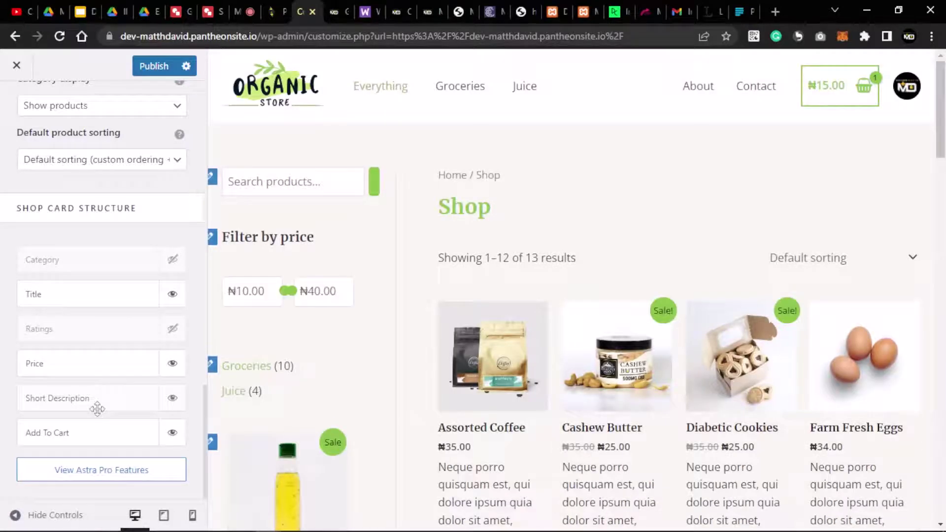
{"action": "scroll", "coordinate": [416, 427], "scroll_direction": "down", "scroll_amount": 5}
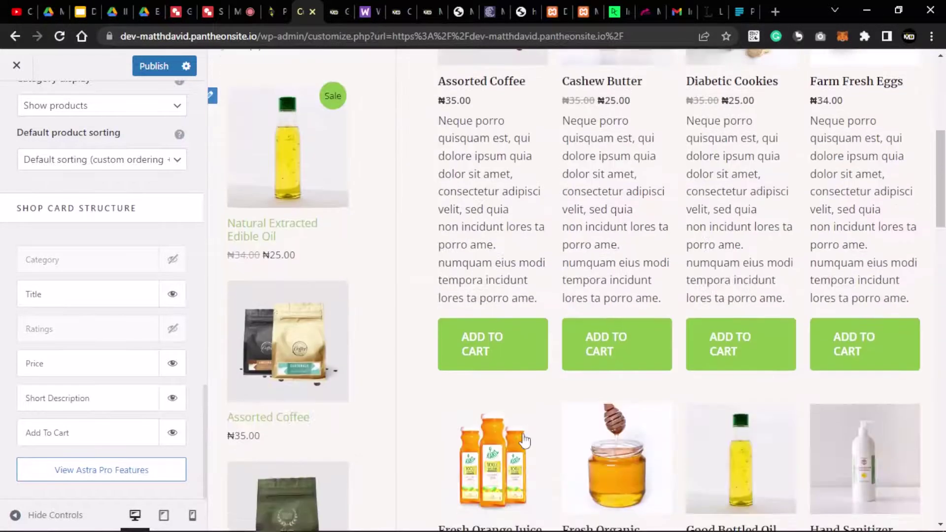
{"action": "scroll", "coordinate": [520, 437], "scroll_direction": "down", "scroll_amount": 4}
{"action": "scroll", "coordinate": [517, 440], "scroll_direction": "down", "scroll_amount": 4}
{"action": "scroll", "coordinate": [516, 440], "scroll_direction": "up", "scroll_amount": 4}
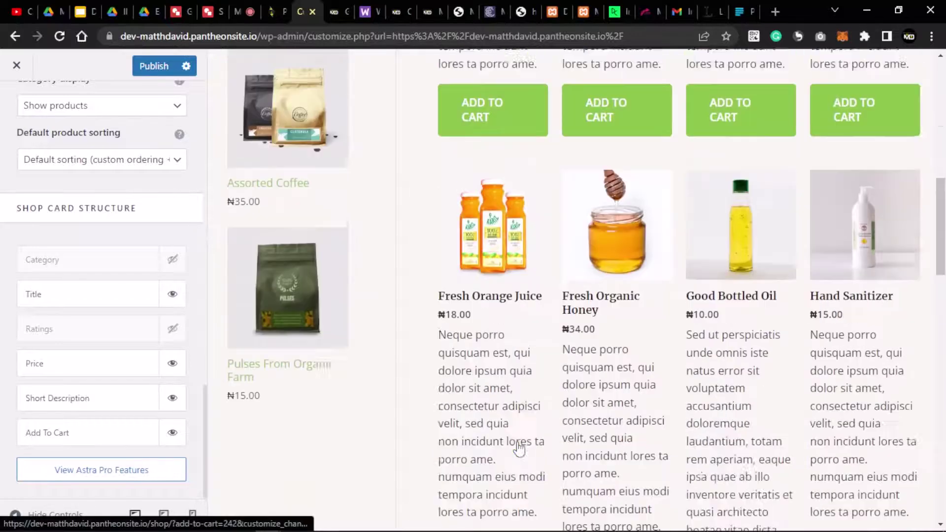
{"action": "scroll", "coordinate": [516, 441], "scroll_direction": "up", "scroll_amount": 5}
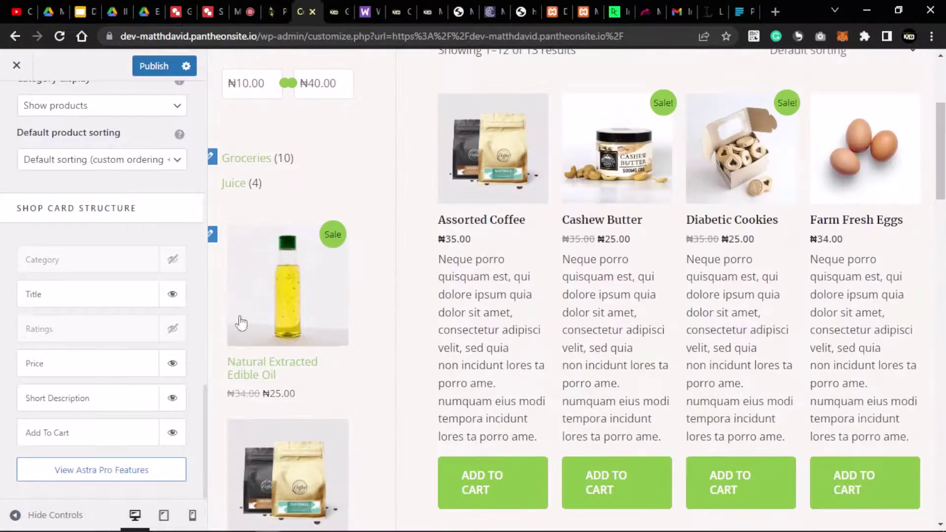
Hide the Short Description on shop cards again and review the card structure
{"action": "left_click", "coordinate": [176, 404]}
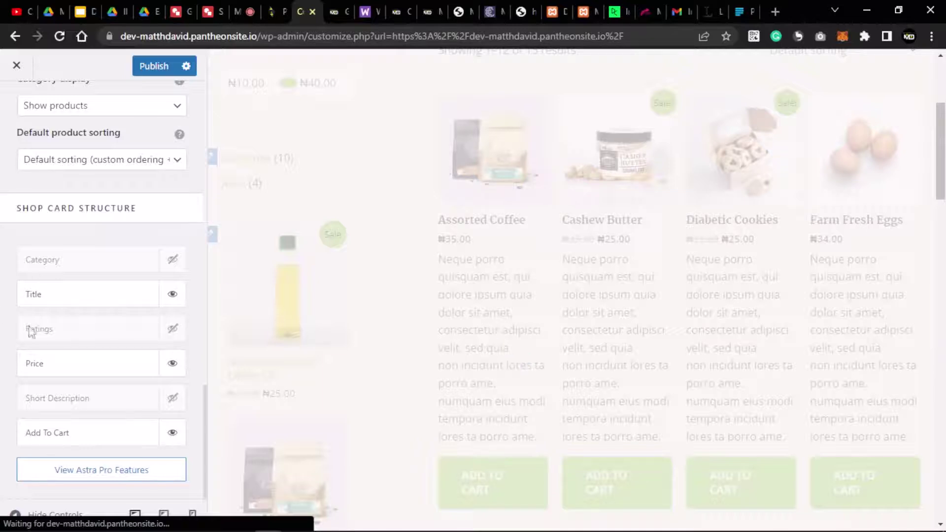
{"action": "scroll", "coordinate": [79, 328], "scroll_direction": "up", "scroll_amount": 8}
{"action": "scroll", "coordinate": [83, 329], "scroll_direction": "up", "scroll_amount": 5}
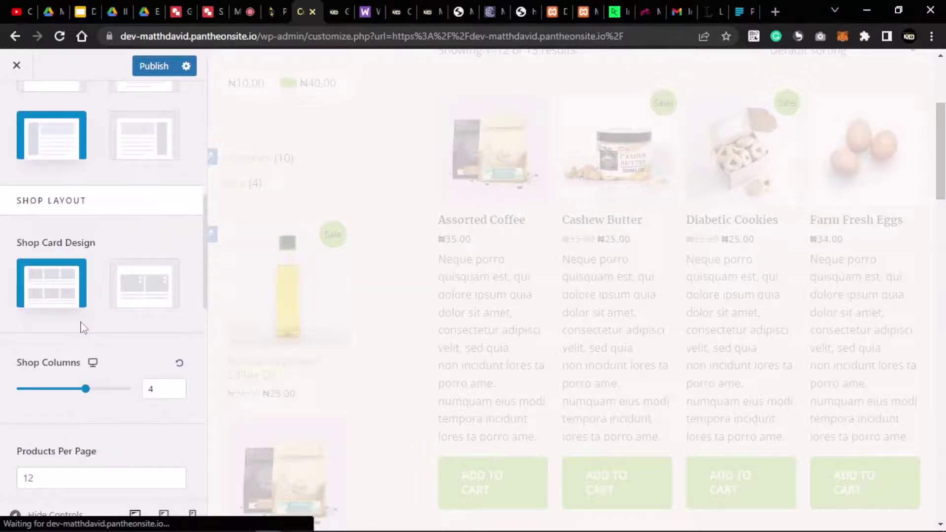
{"action": "scroll", "coordinate": [82, 329], "scroll_direction": "down", "scroll_amount": 13}
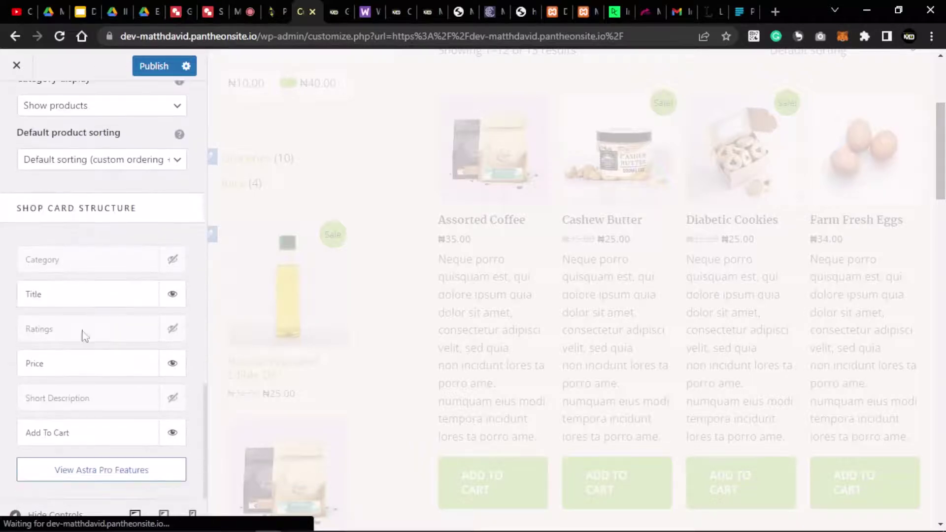
{"action": "scroll", "coordinate": [170, 431], "scroll_direction": "up", "scroll_amount": 1}
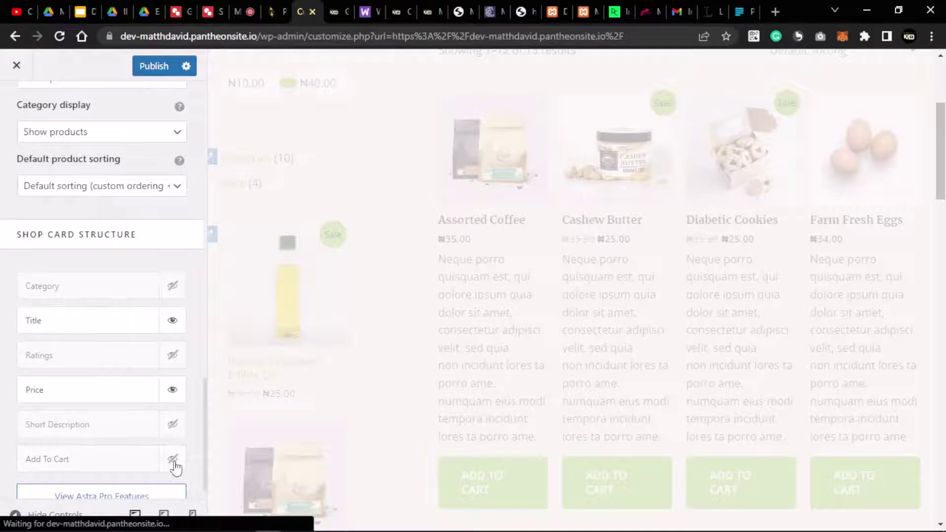
{"action": "scroll", "coordinate": [130, 397], "scroll_direction": "up", "scroll_amount": 12}
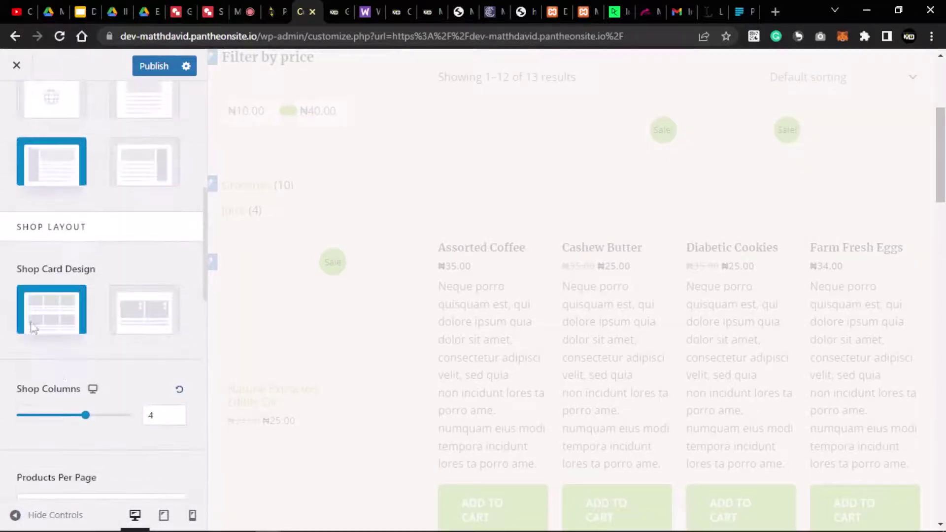
{"action": "scroll", "coordinate": [22, 259], "scroll_direction": "up", "scroll_amount": 8}
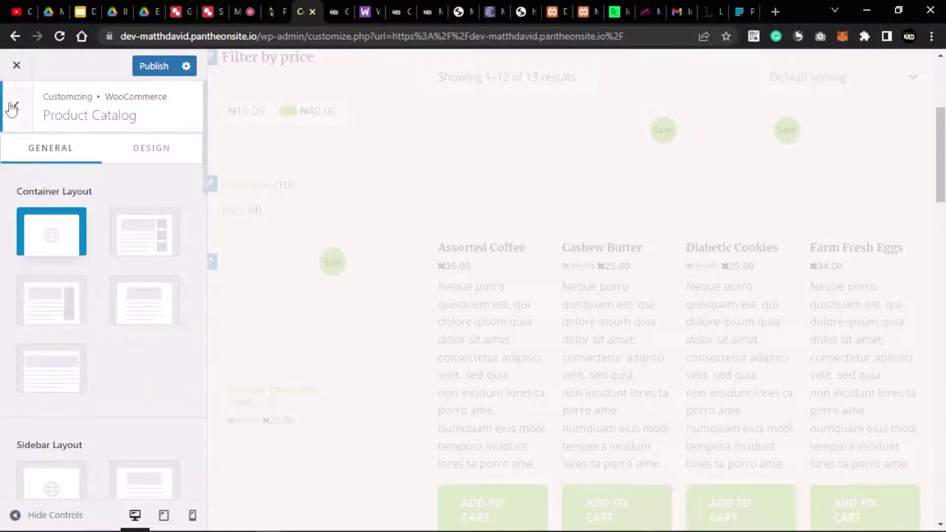
{"action": "left_click", "coordinate": [16, 106]}
{"action": "left_click", "coordinate": [76, 213]}
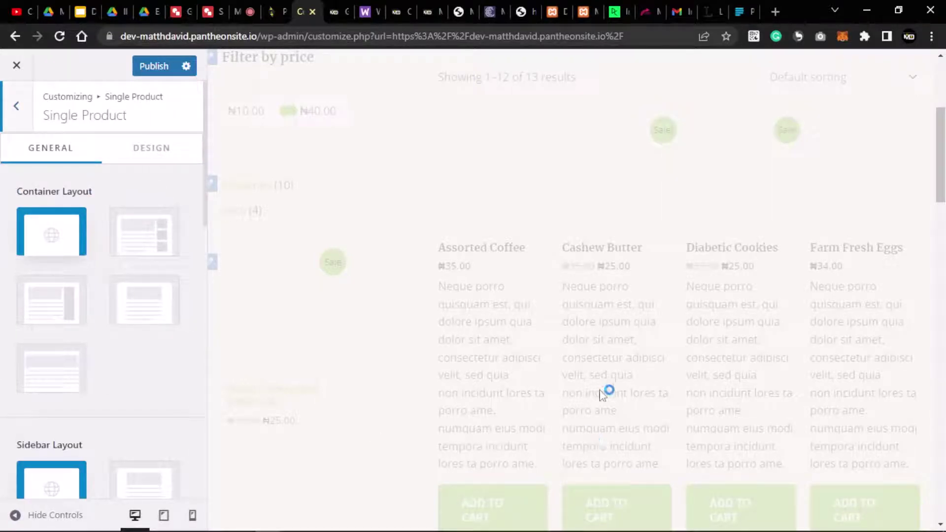
{"action": "scroll", "coordinate": [484, 364], "scroll_direction": "up", "scroll_amount": 4}
{"action": "scroll", "coordinate": [487, 367], "scroll_direction": "down", "scroll_amount": 4}
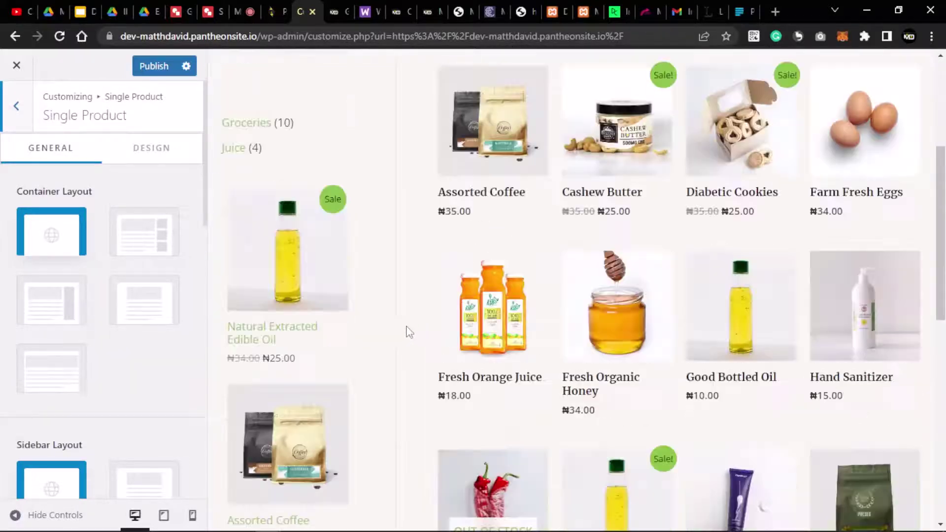
{"action": "left_click", "coordinate": [467, 197]}
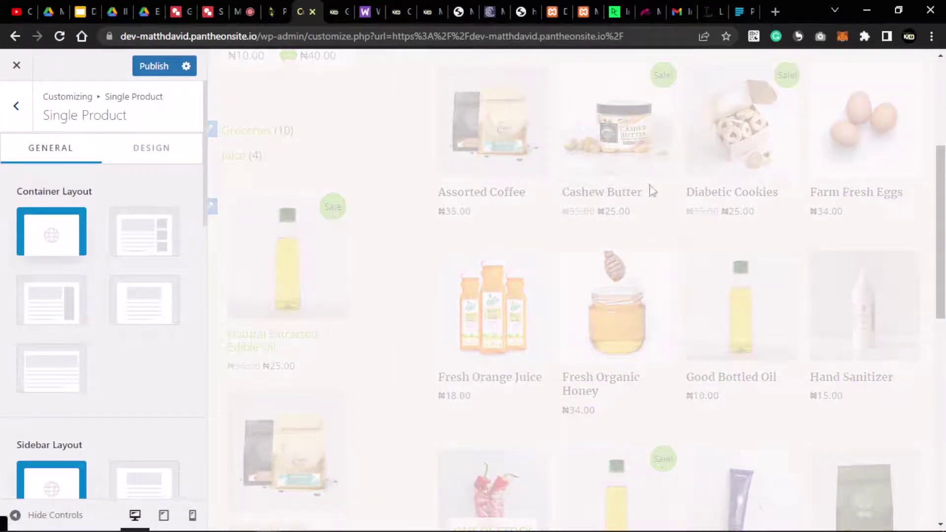
{"action": "scroll", "coordinate": [497, 424], "scroll_direction": "up", "scroll_amount": 1}
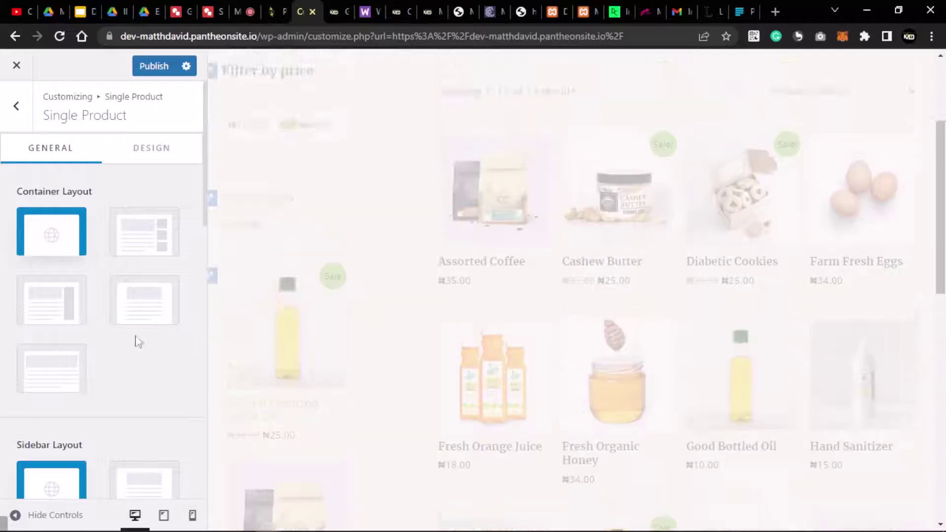
{"action": "scroll", "coordinate": [639, 427], "scroll_direction": "down", "scroll_amount": 4}
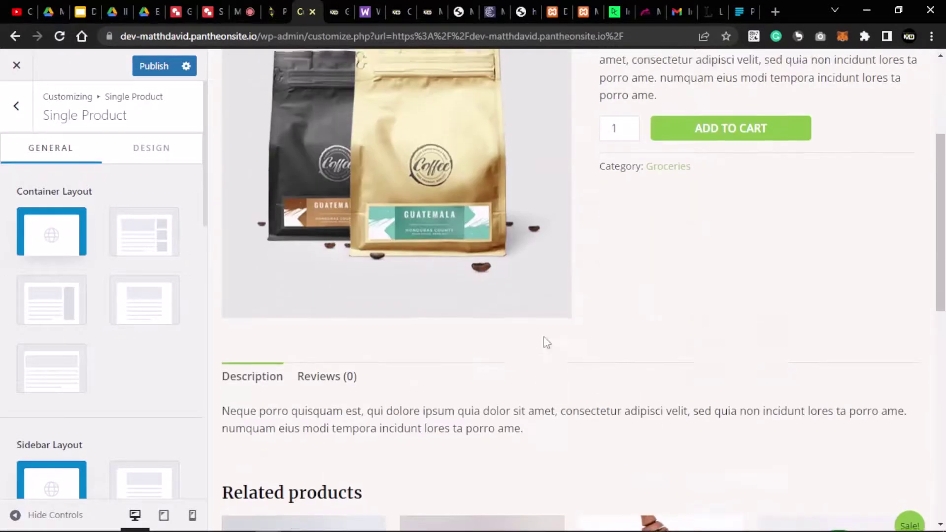
{"action": "scroll", "coordinate": [541, 364], "scroll_direction": "down", "scroll_amount": 3}
{"action": "scroll", "coordinate": [532, 369], "scroll_direction": "up", "scroll_amount": 6}
{"action": "scroll", "coordinate": [78, 387], "scroll_direction": "down", "scroll_amount": 3}
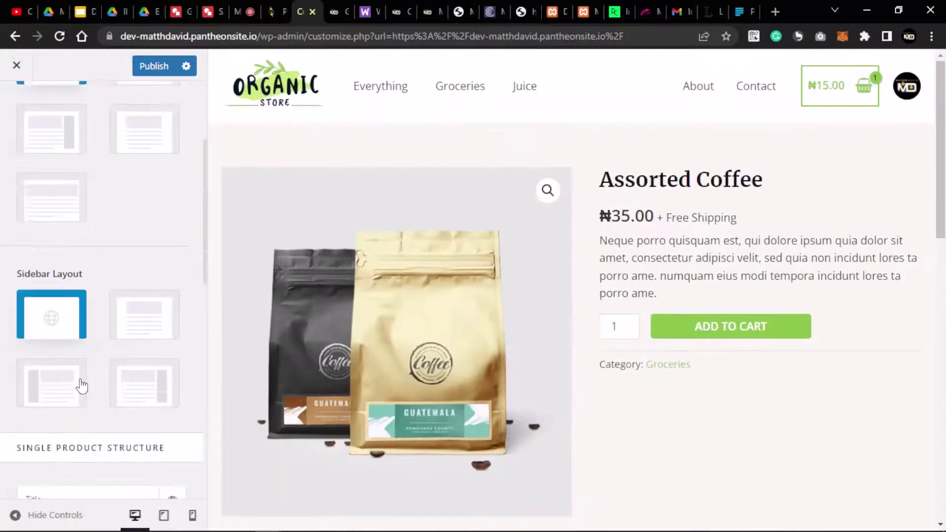
{"action": "scroll", "coordinate": [101, 315], "scroll_direction": "up", "scroll_amount": 3}
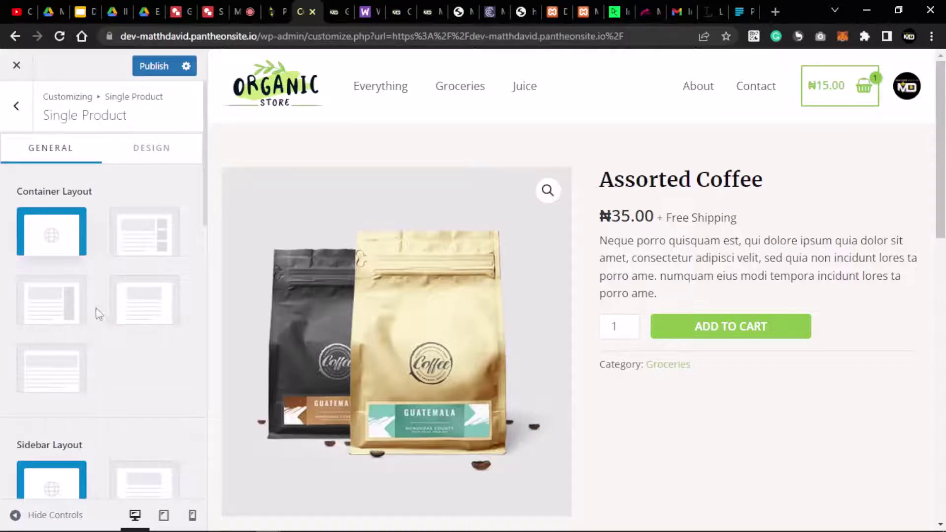
{"action": "scroll", "coordinate": [89, 325], "scroll_direction": "down", "scroll_amount": 5}
{"action": "scroll", "coordinate": [93, 321], "scroll_direction": "up", "scroll_amount": 5}
{"action": "scroll", "coordinate": [49, 295], "scroll_direction": "down", "scroll_amount": 4}
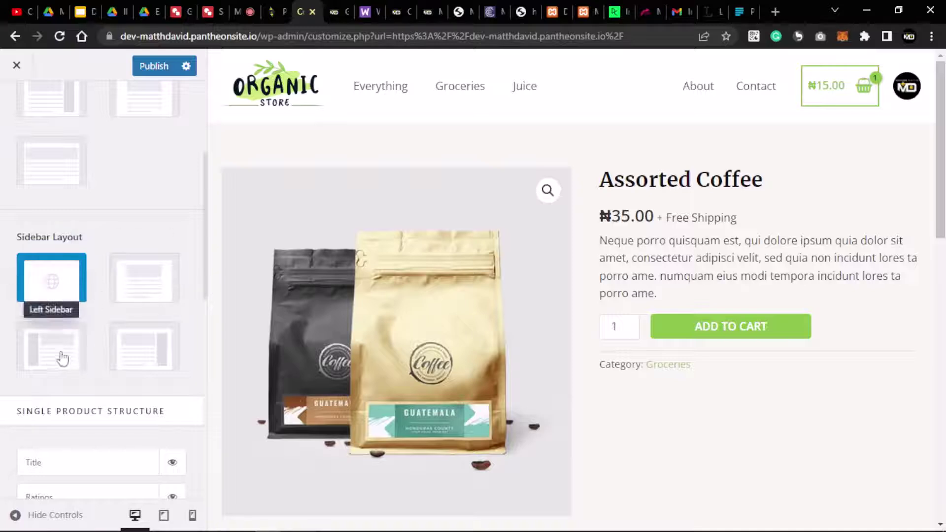
{"action": "scroll", "coordinate": [29, 296], "scroll_direction": "up", "scroll_amount": 3}
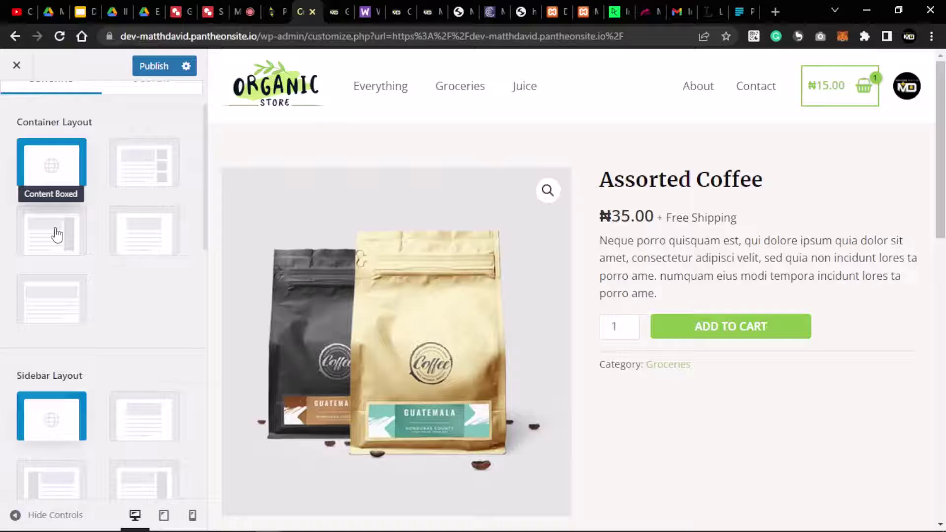
{"action": "scroll", "coordinate": [57, 235], "scroll_direction": "down", "scroll_amount": 3}
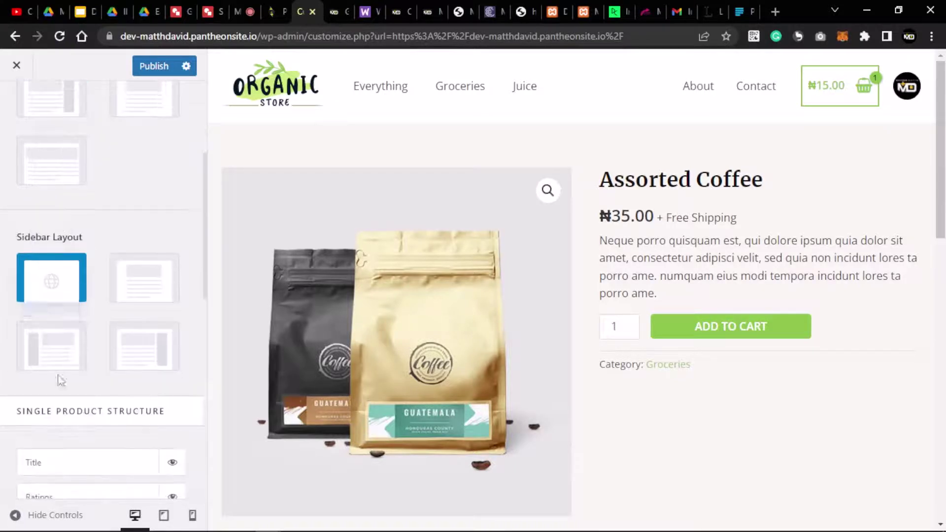
{"action": "left_click", "coordinate": [62, 356]}
{"action": "scroll", "coordinate": [61, 356], "scroll_direction": "down", "scroll_amount": 4}
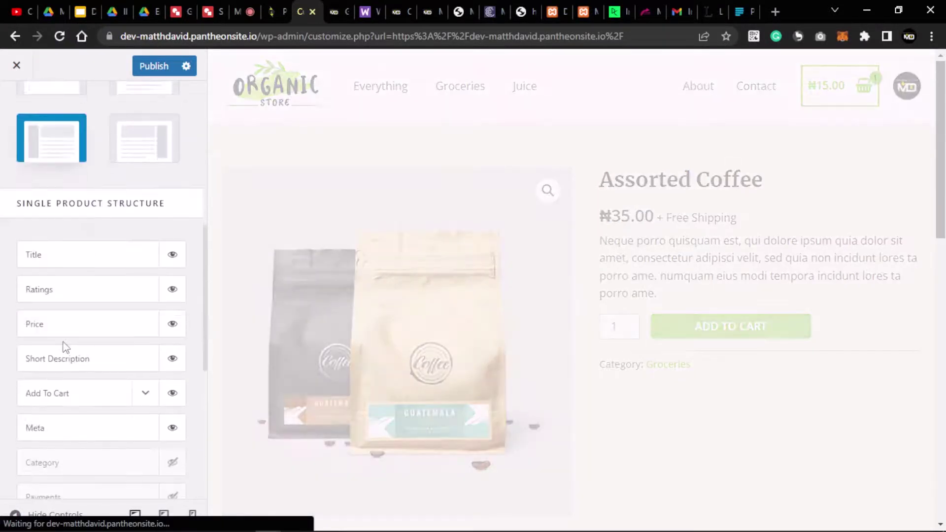
{"action": "scroll", "coordinate": [97, 342], "scroll_direction": "down", "scroll_amount": 4}
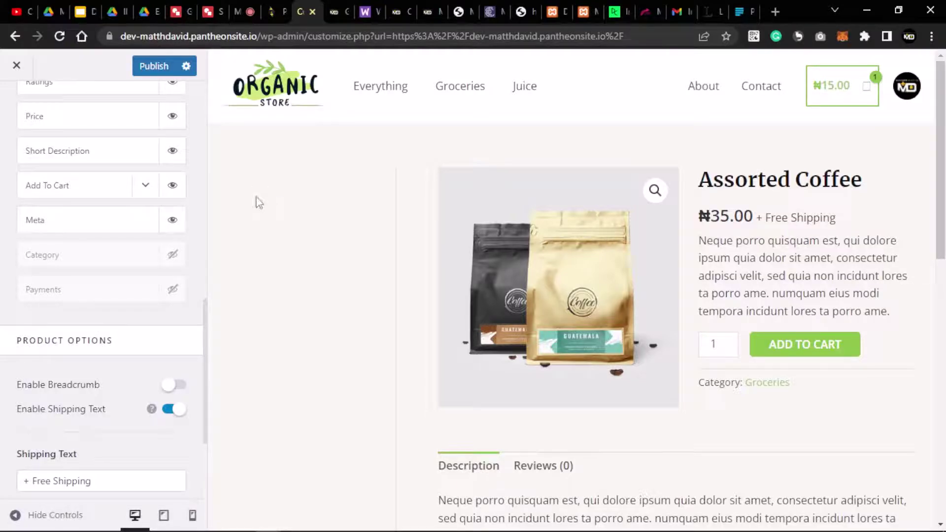
{"action": "scroll", "coordinate": [297, 274], "scroll_direction": "down", "scroll_amount": 10}
{"action": "scroll", "coordinate": [294, 277], "scroll_direction": "up", "scroll_amount": 5}
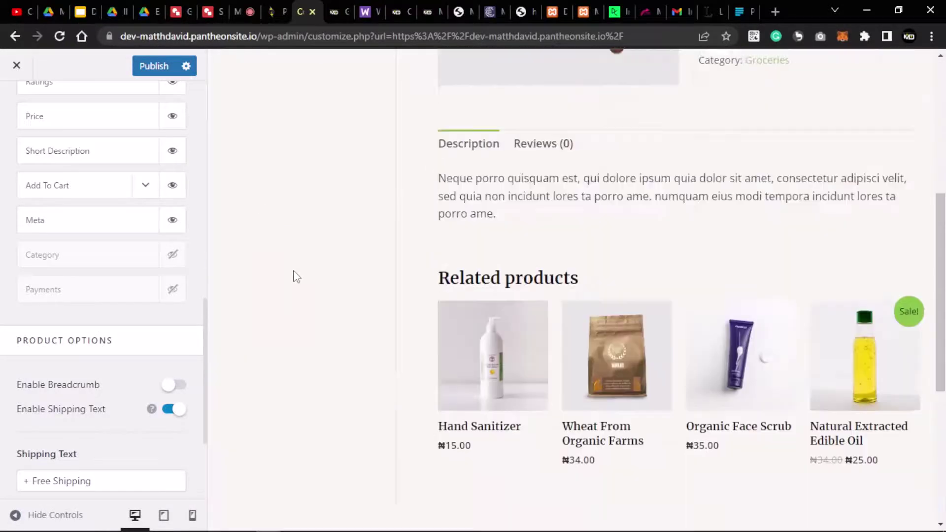
{"action": "scroll", "coordinate": [290, 278], "scroll_direction": "down", "scroll_amount": 4}
{"action": "scroll", "coordinate": [281, 281], "scroll_direction": "up", "scroll_amount": 10}
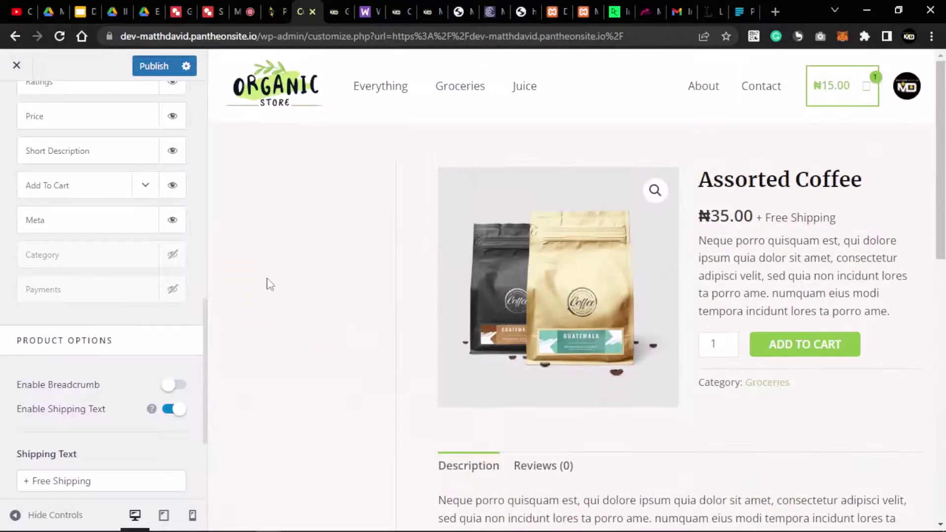
{"action": "scroll", "coordinate": [56, 347], "scroll_direction": "up", "scroll_amount": 10}
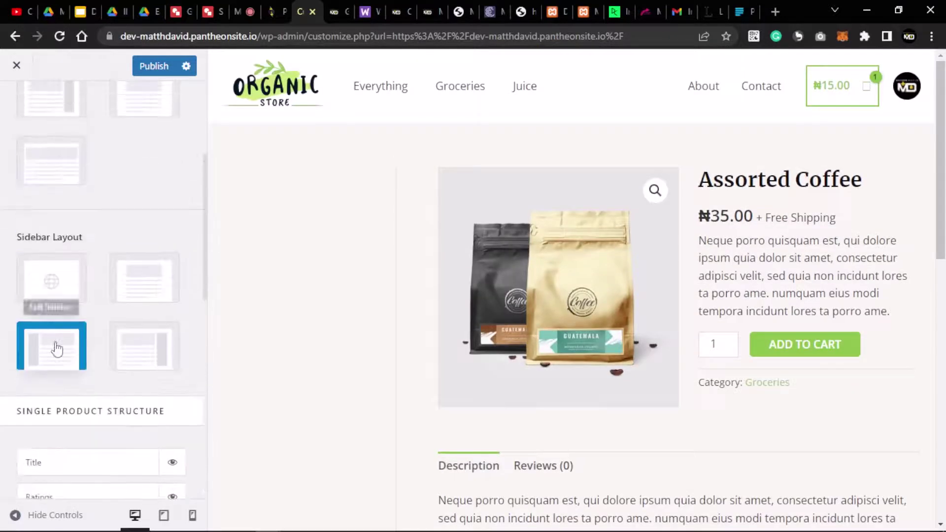
{"action": "scroll", "coordinate": [60, 348], "scroll_direction": "down", "scroll_amount": 4}
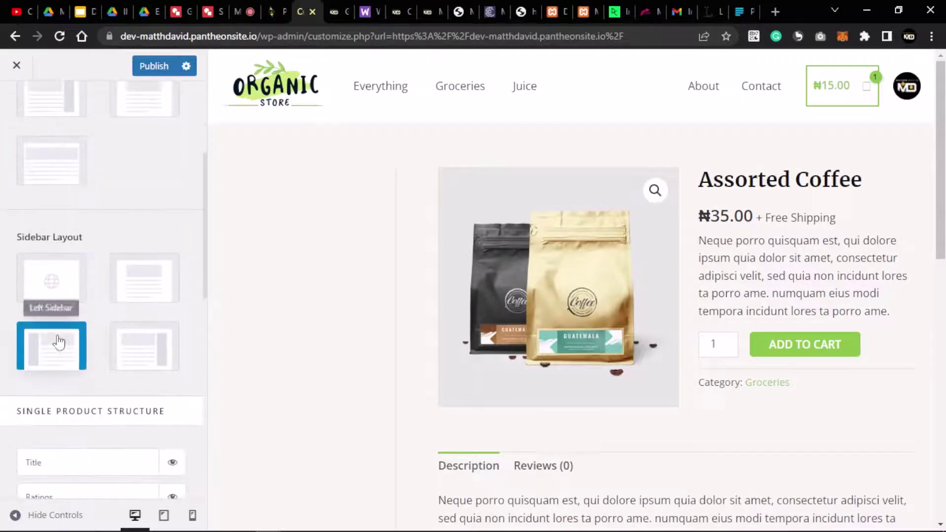
Select the Default sidebar layout for single product pages and review the full-width preview
{"action": "left_click", "coordinate": [45, 295]}
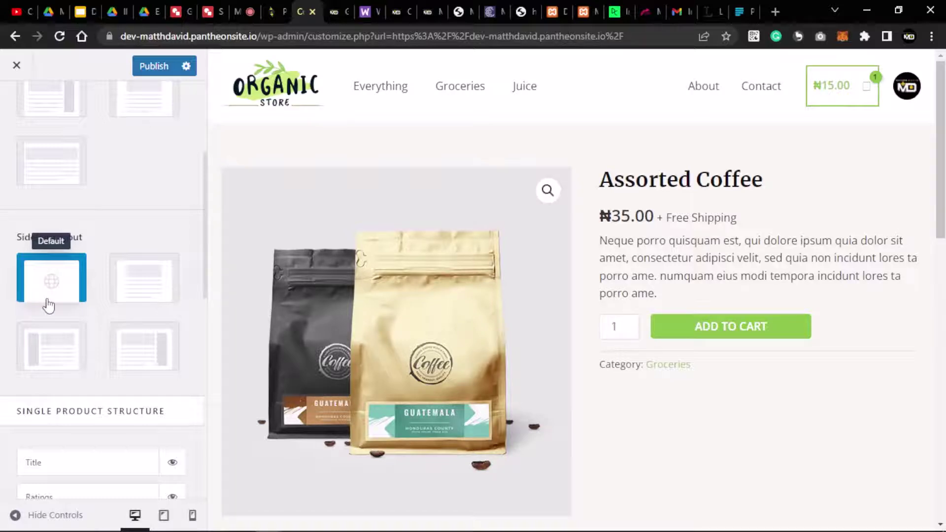
{"action": "scroll", "coordinate": [48, 305], "scroll_direction": "down", "scroll_amount": 5}
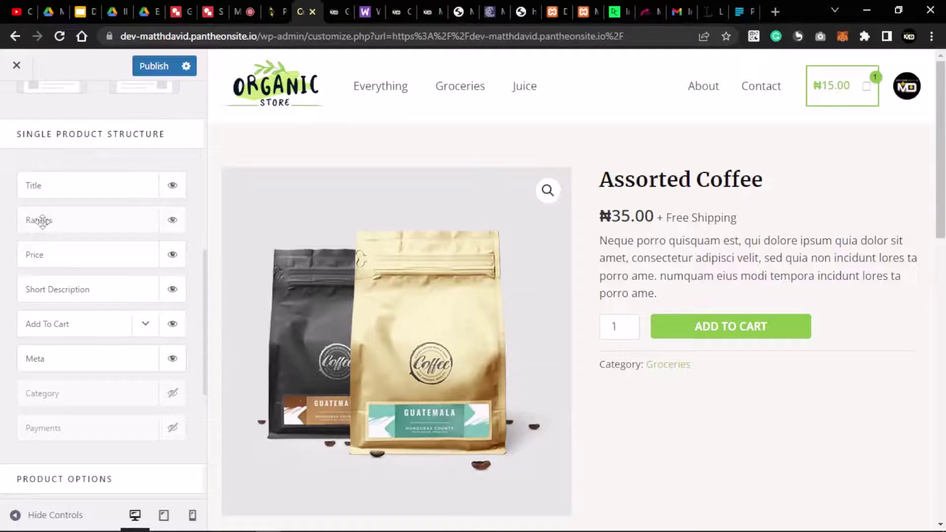
{"action": "scroll", "coordinate": [534, 376], "scroll_direction": "down", "scroll_amount": 7}
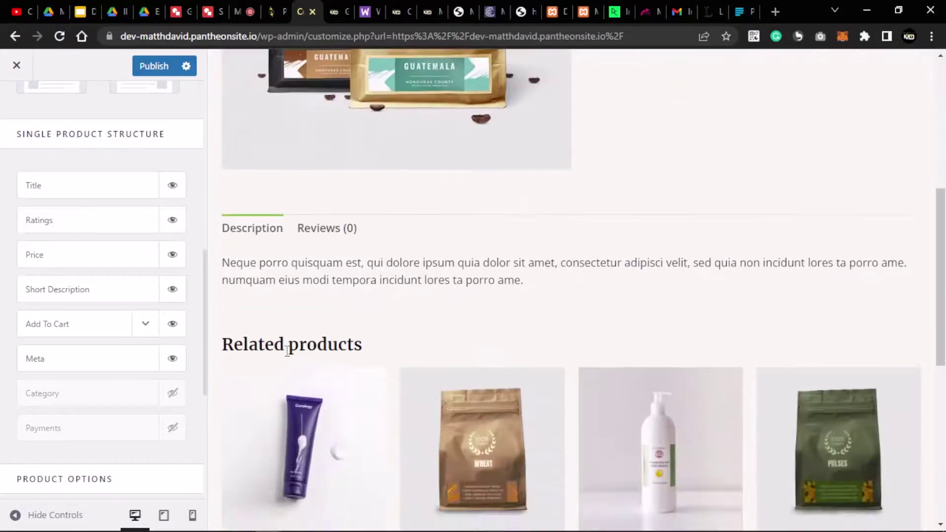
{"action": "scroll", "coordinate": [331, 359], "scroll_direction": "down", "scroll_amount": 4}
{"action": "scroll", "coordinate": [331, 356], "scroll_direction": "up", "scroll_amount": 6}
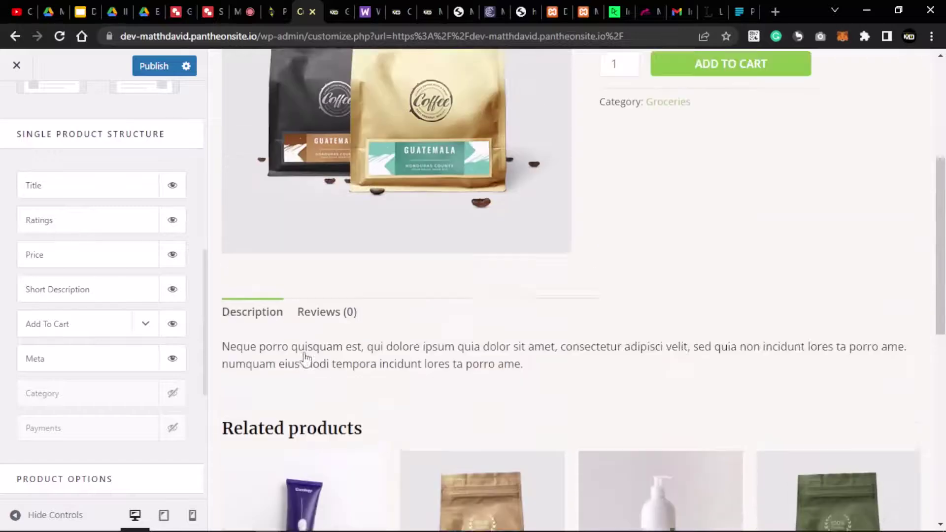
{"action": "scroll", "coordinate": [296, 358], "scroll_direction": "up", "scroll_amount": 3}
{"action": "scroll", "coordinate": [202, 348], "scroll_direction": "up", "scroll_amount": 5}
{"action": "scroll", "coordinate": [110, 355], "scroll_direction": "down", "scroll_amount": 5}
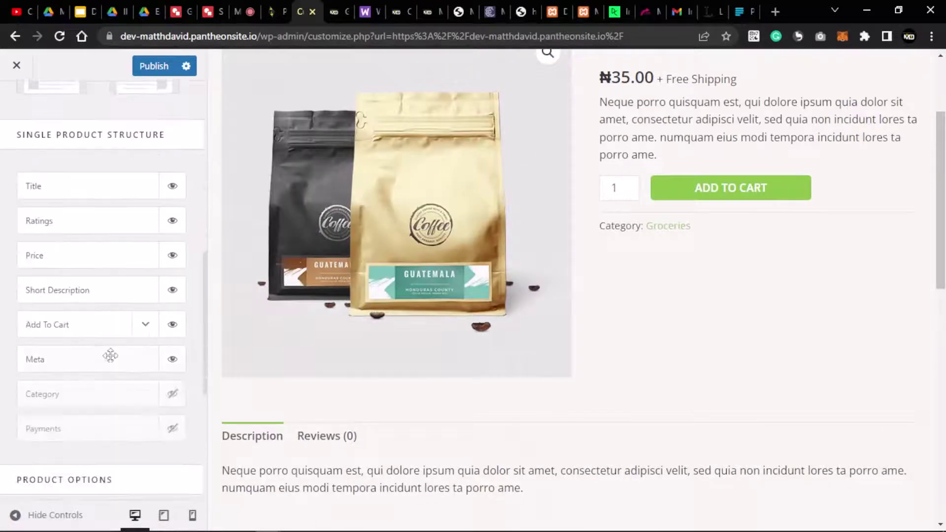
{"action": "scroll", "coordinate": [95, 321], "scroll_direction": "up", "scroll_amount": 3}
{"action": "scroll", "coordinate": [787, 317], "scroll_direction": "up", "scroll_amount": 3}
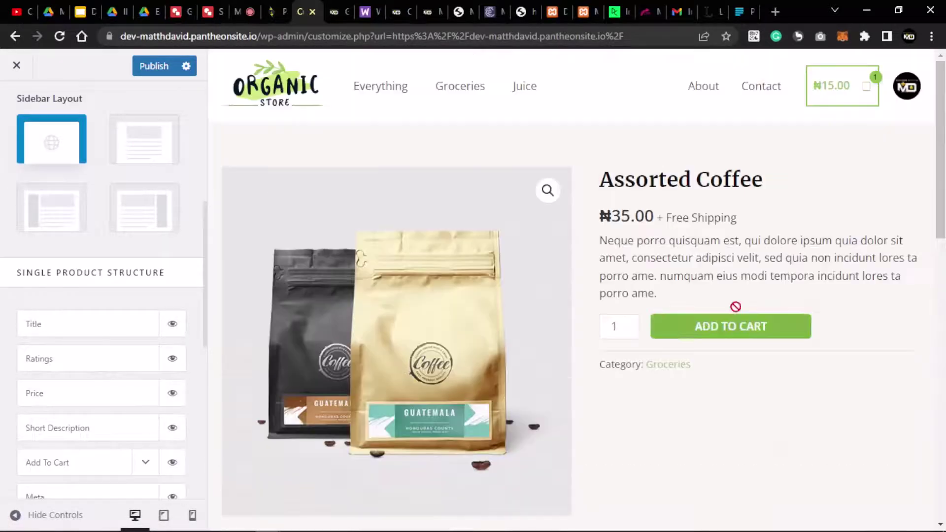
{"action": "scroll", "coordinate": [184, 357], "scroll_direction": "down", "scroll_amount": 3}
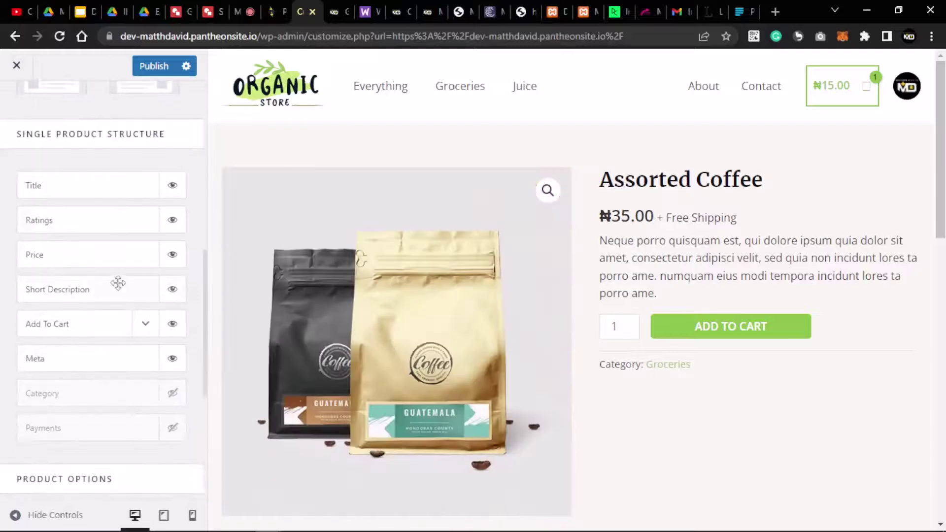
{"action": "scroll", "coordinate": [112, 305], "scroll_direction": "down", "scroll_amount": 2}
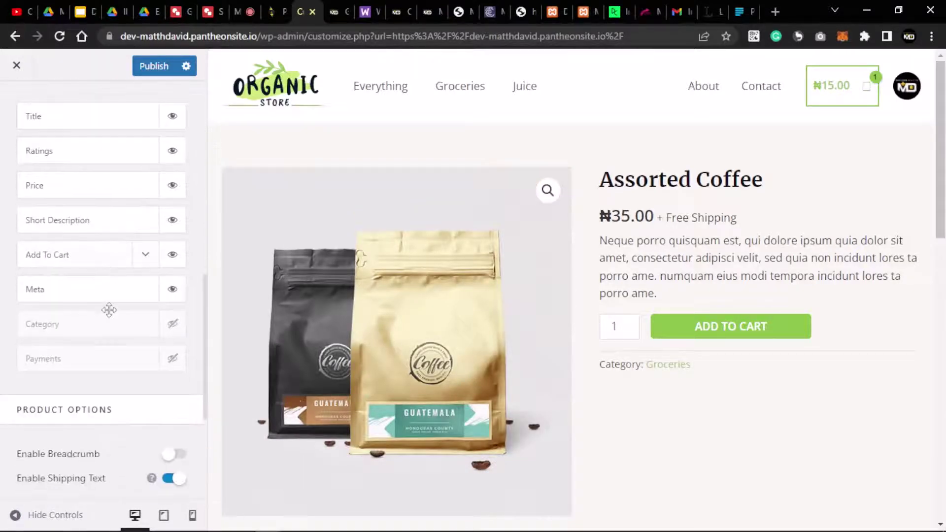
Set the single product Add To Cart button width to 26 percent
{"action": "left_click", "coordinate": [145, 255]}
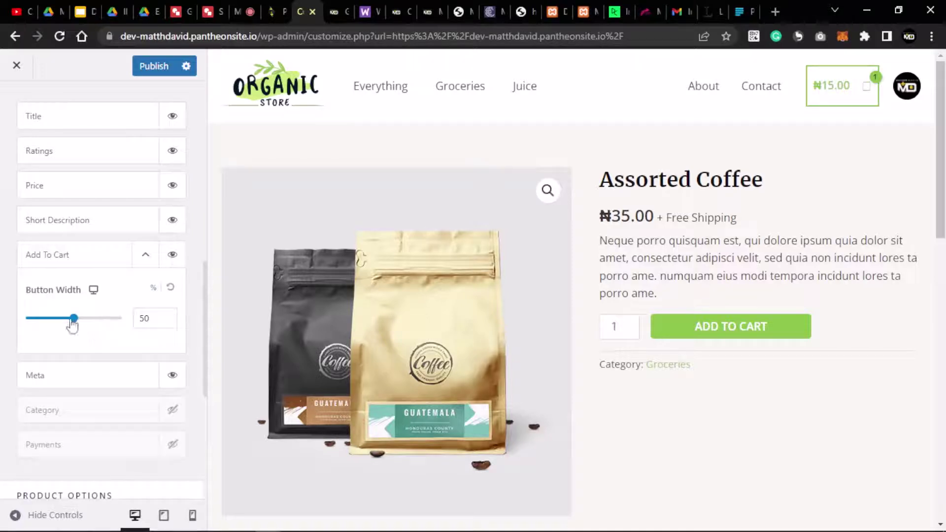
{"action": "mouse_move", "coordinate": [75, 323]}
{"action": "left_mouse_down"}
{"action": "mouse_move", "coordinate": [88, 323]}
{"action": "mouse_move", "coordinate": [60, 324]}
{"action": "left_mouse_up"}
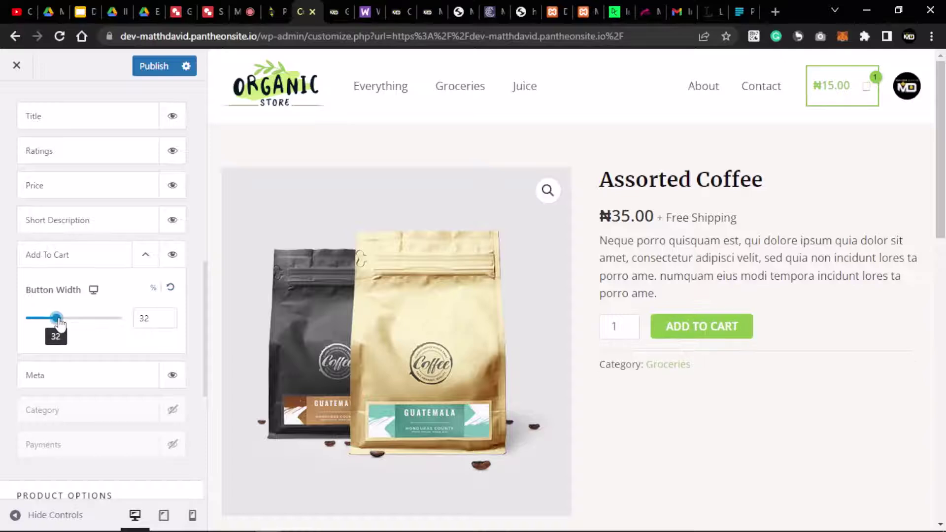
{"action": "left_click", "coordinate": [144, 260]}
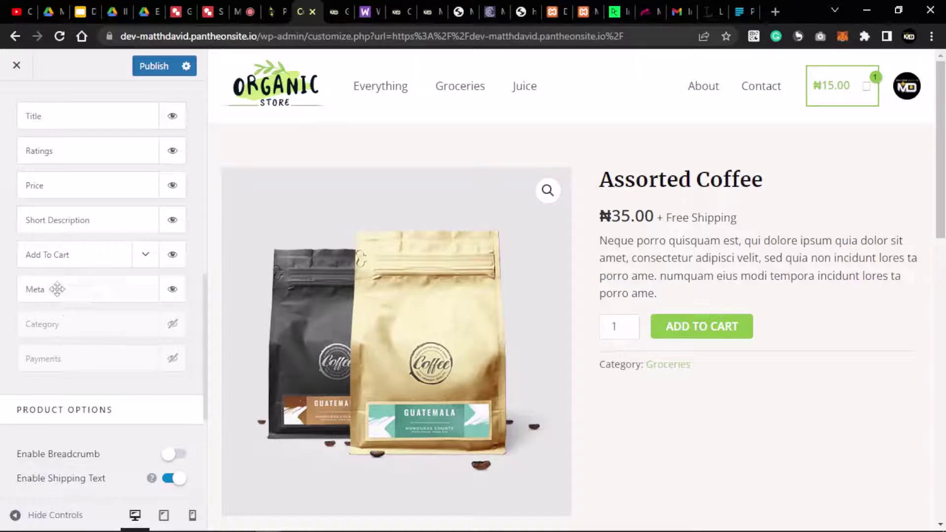
Toggle the product Meta section hidden and then visible again
{"action": "left_click", "coordinate": [173, 289]}
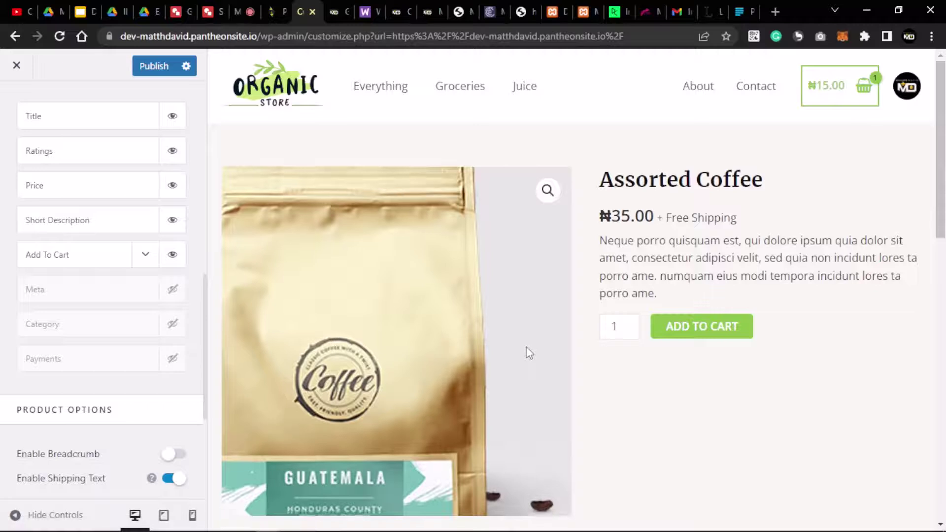
{"action": "left_click", "coordinate": [172, 290]}
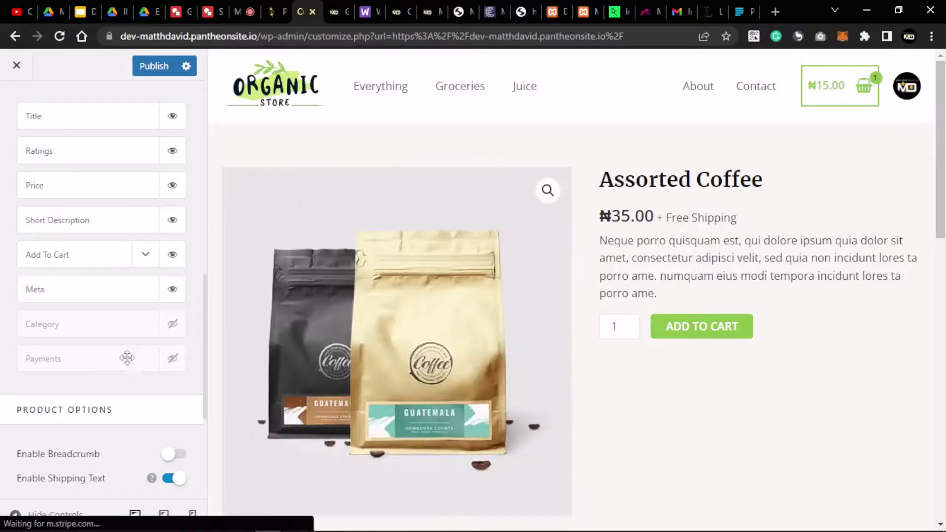
{"action": "scroll", "coordinate": [101, 345], "scroll_direction": "down", "scroll_amount": 3}
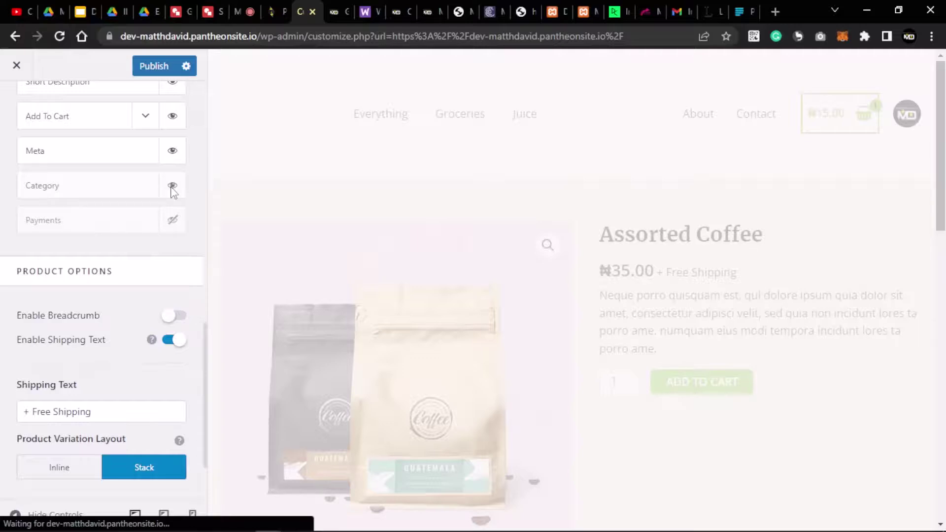
Make Category and Payments visible in the Single Product Structure
{"action": "left_click", "coordinate": [172, 187]}
{"action": "scroll", "coordinate": [105, 261], "scroll_direction": "down", "scroll_amount": 1}
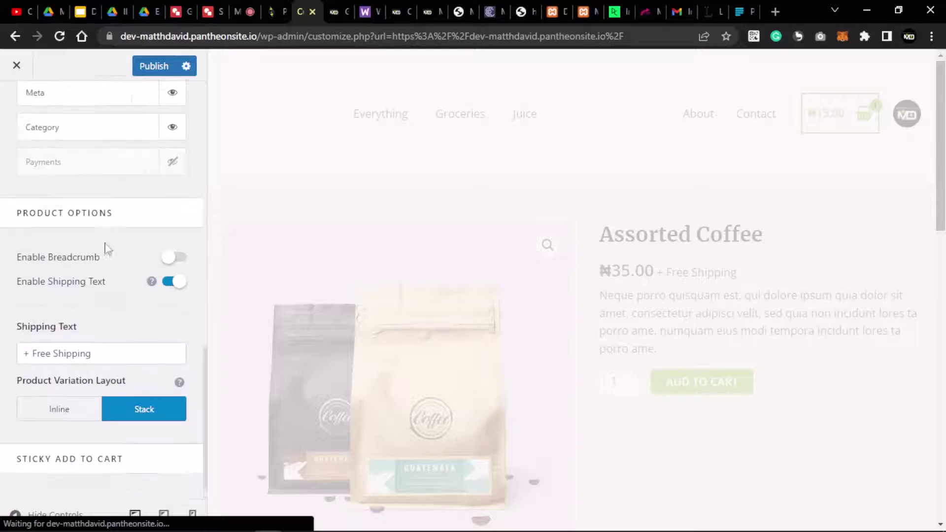
{"action": "scroll", "coordinate": [98, 232], "scroll_direction": "up", "scroll_amount": 1}
{"action": "left_click", "coordinate": [172, 204]}
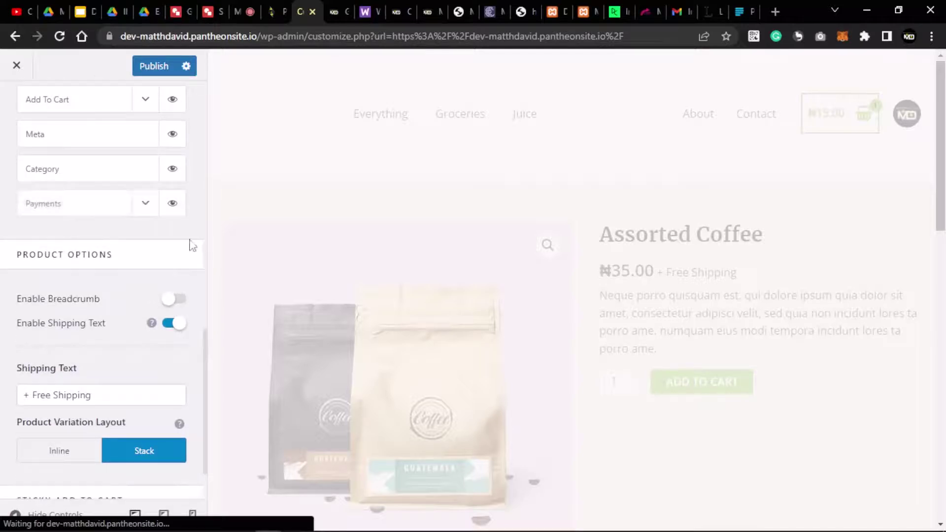
Switch on Show Paypal in the Payments settings alongside the existing card icons
{"action": "left_click", "coordinate": [146, 203]}
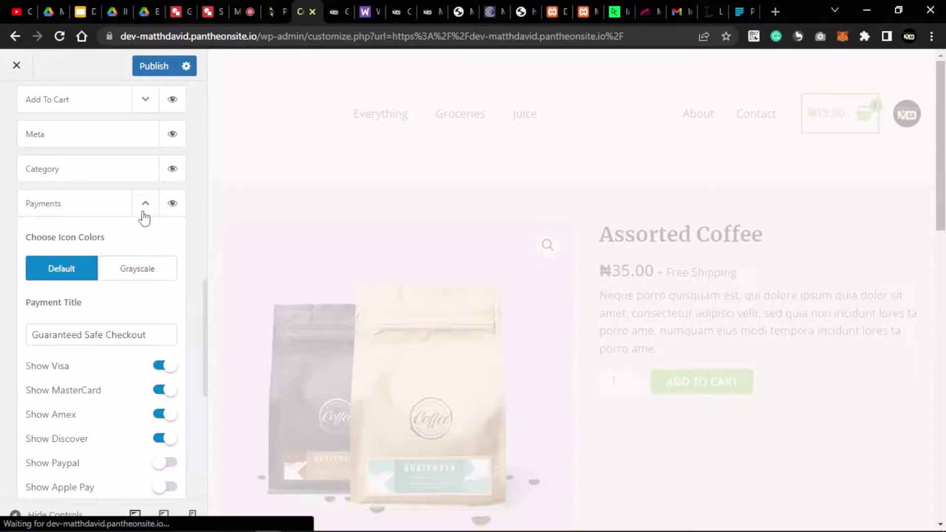
{"action": "scroll", "coordinate": [118, 288], "scroll_direction": "down", "scroll_amount": 1}
{"action": "scroll", "coordinate": [118, 291], "scroll_direction": "down", "scroll_amount": 1}
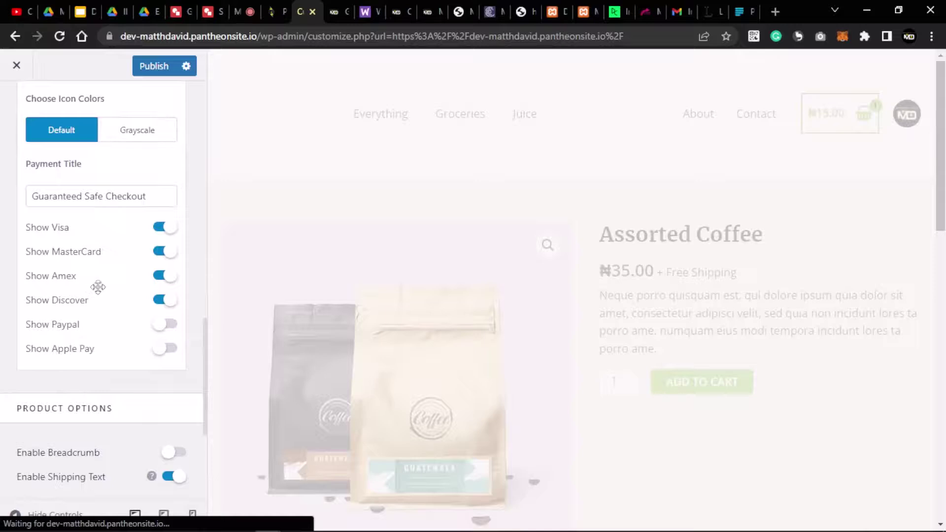
{"action": "left_click", "coordinate": [165, 324]}
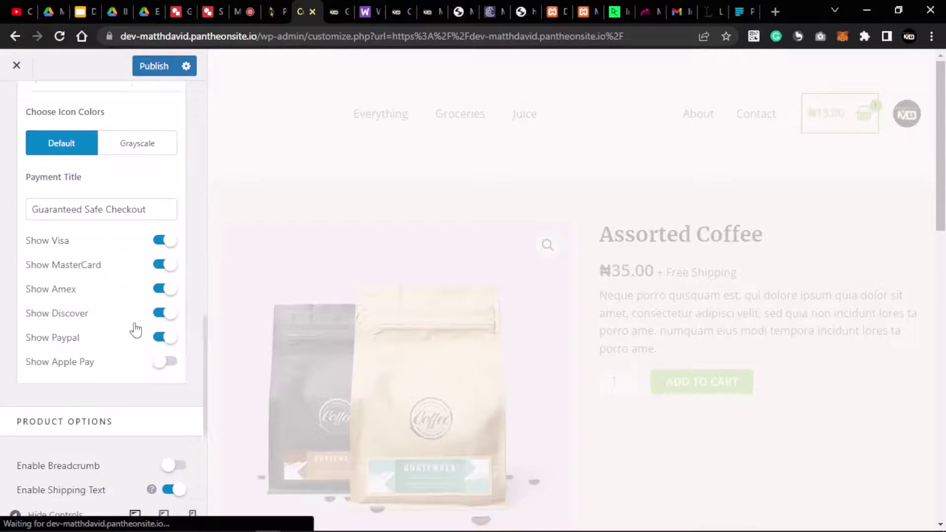
{"action": "scroll", "coordinate": [135, 329], "scroll_direction": "down", "scroll_amount": 2}
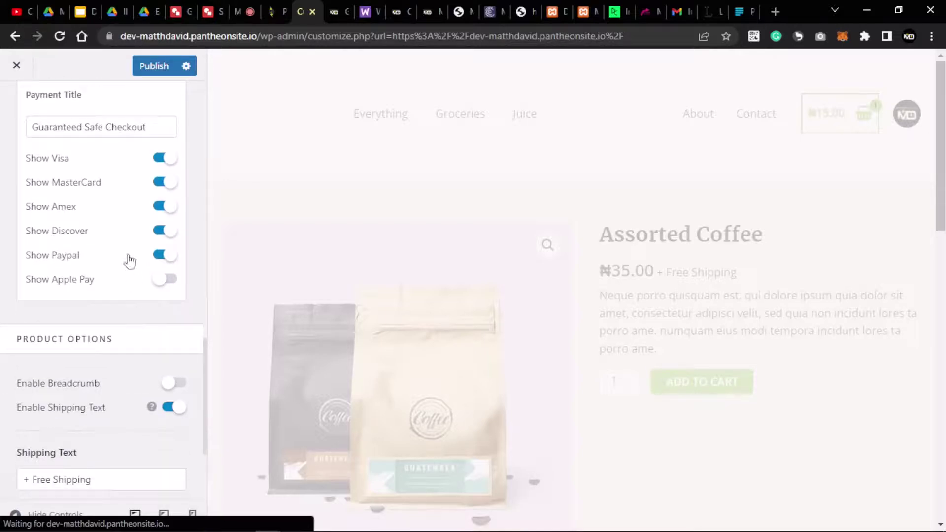
{"action": "scroll", "coordinate": [129, 261], "scroll_direction": "up", "scroll_amount": 4}
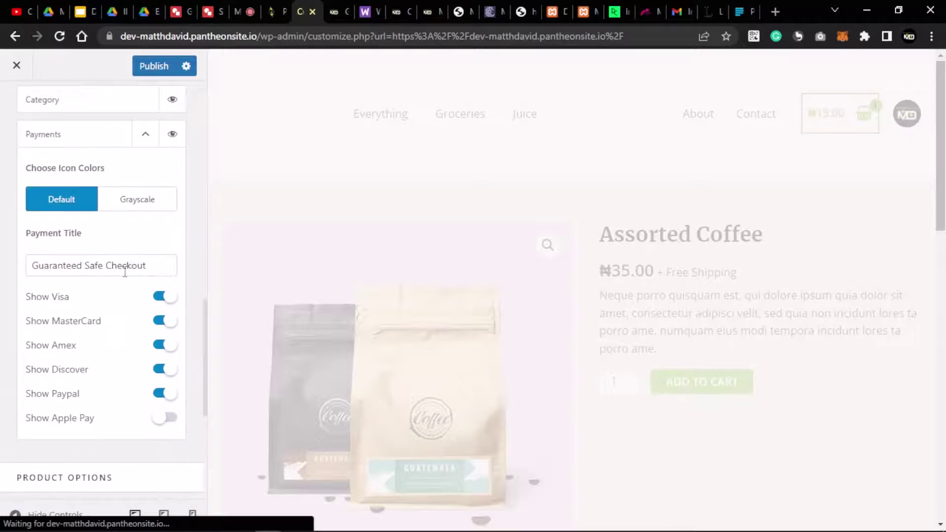
{"action": "left_click", "coordinate": [145, 265]}
{"action": "left_click", "coordinate": [173, 235]}
{"action": "scroll", "coordinate": [94, 318], "scroll_direction": "up", "scroll_amount": 6}
{"action": "left_click", "coordinate": [144, 342]}
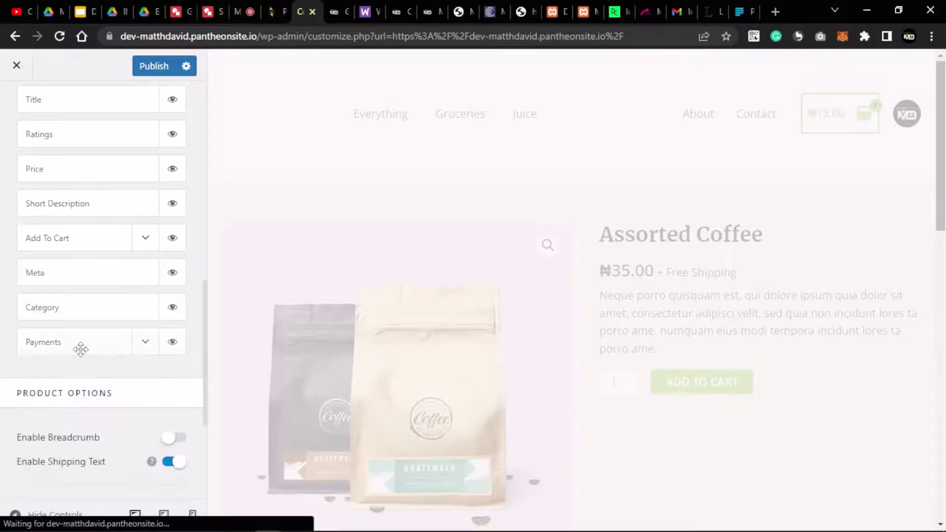
{"action": "scroll", "coordinate": [74, 345], "scroll_direction": "down", "scroll_amount": 6}
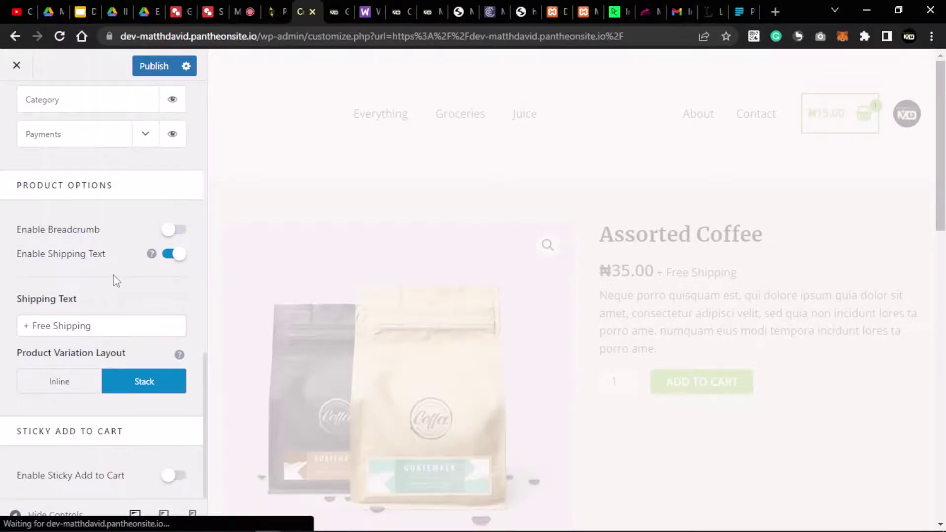
Check the payment icons in the preview, then switch on Enable Breadcrumb under Product Options
{"action": "scroll", "coordinate": [677, 388], "scroll_direction": "down", "scroll_amount": 6}
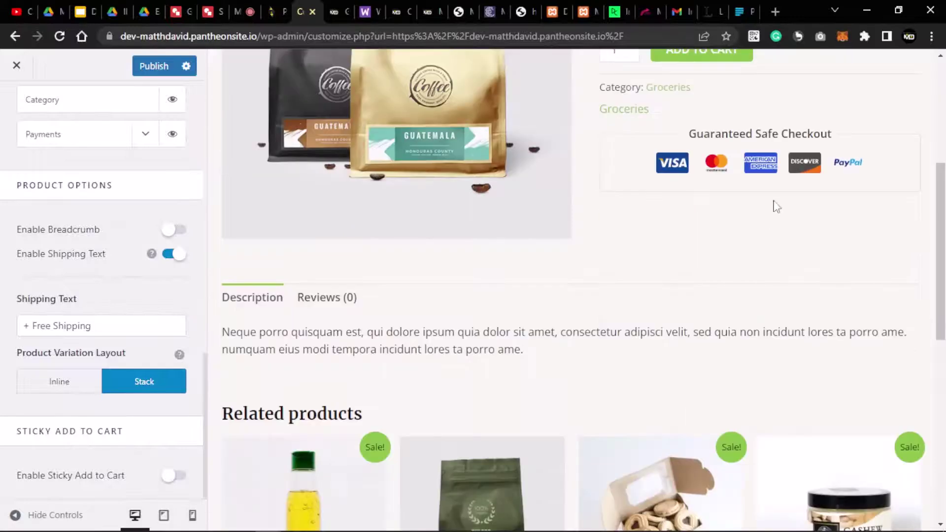
{"action": "scroll", "coordinate": [720, 232], "scroll_direction": "up", "scroll_amount": 3}
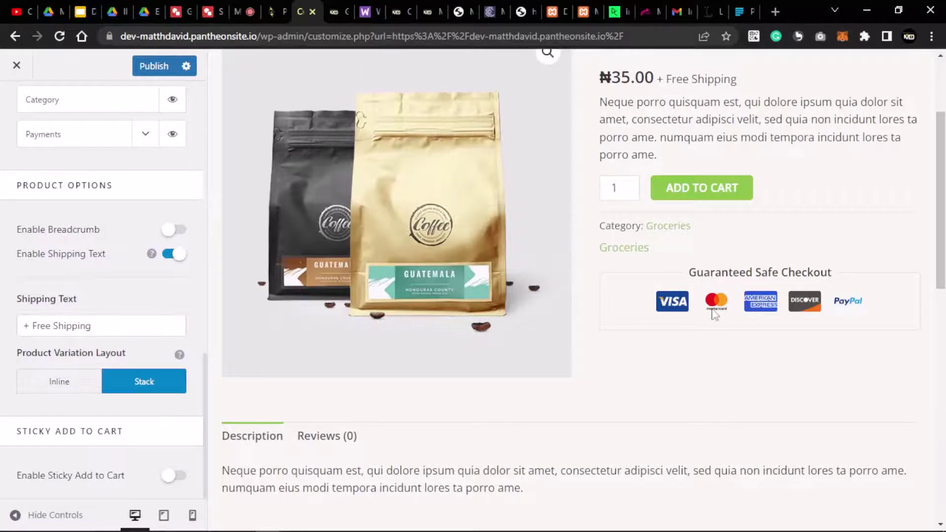
{"action": "scroll", "coordinate": [715, 316], "scroll_direction": "up", "scroll_amount": 3}
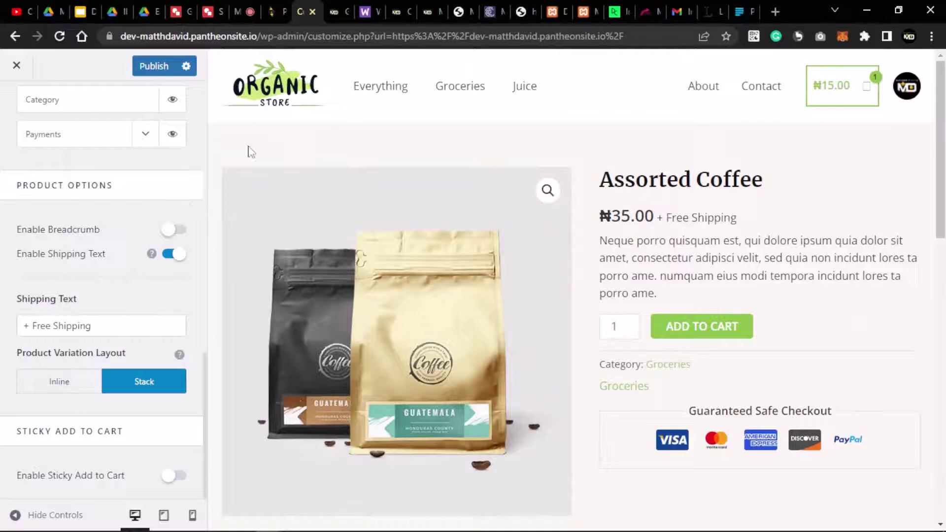
{"action": "left_click", "coordinate": [177, 229]}
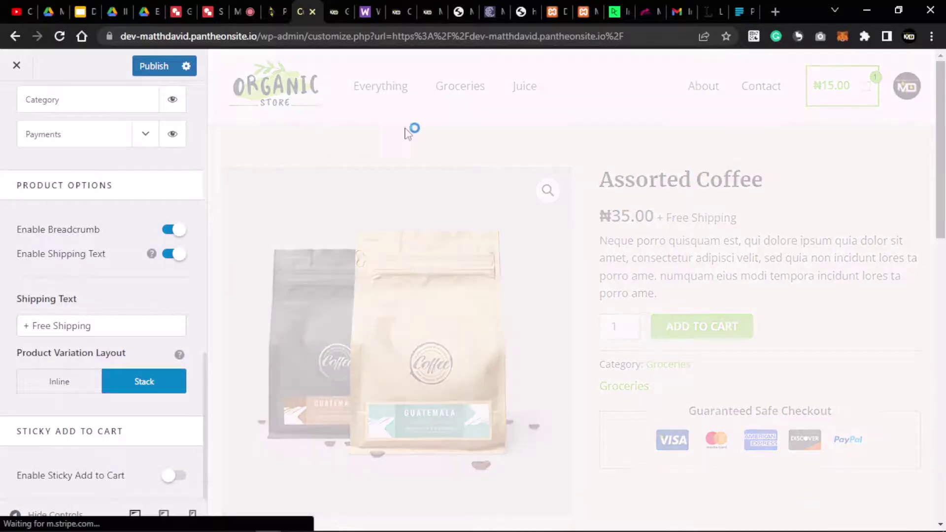
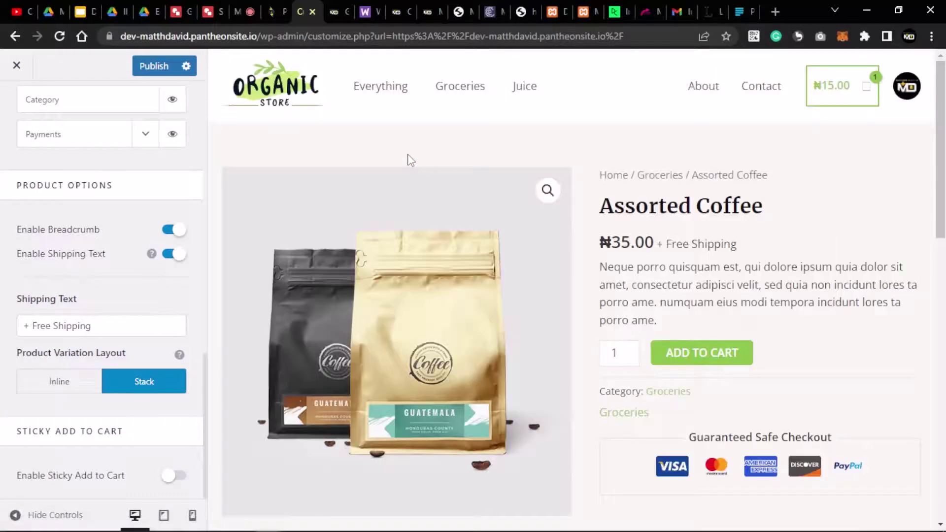
Turn off Enable Shipping Text so '+ Free Shipping' no longer follows the ₦35.00 price
{"action": "scroll", "coordinate": [406, 212], "scroll_direction": "down", "scroll_amount": 5}
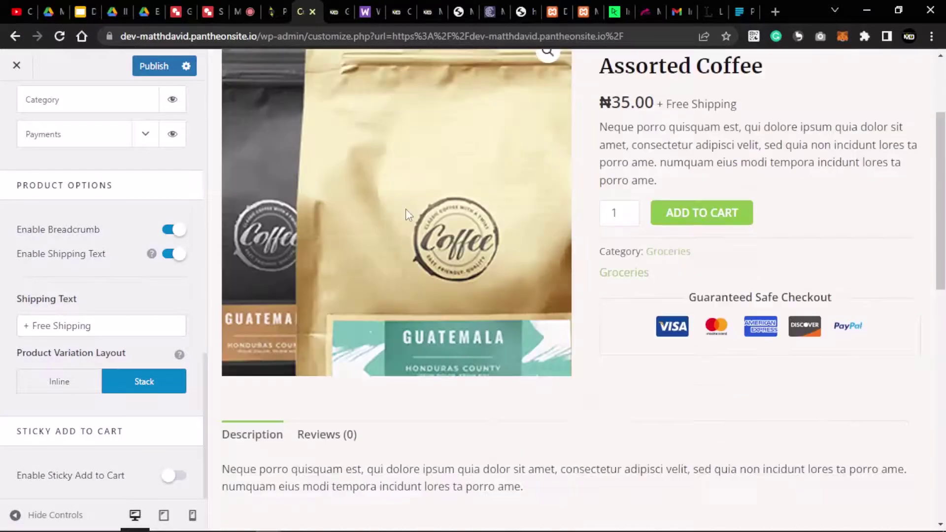
{"action": "scroll", "coordinate": [406, 217], "scroll_direction": "up", "scroll_amount": 2}
{"action": "scroll", "coordinate": [406, 220], "scroll_direction": "up", "scroll_amount": 3}
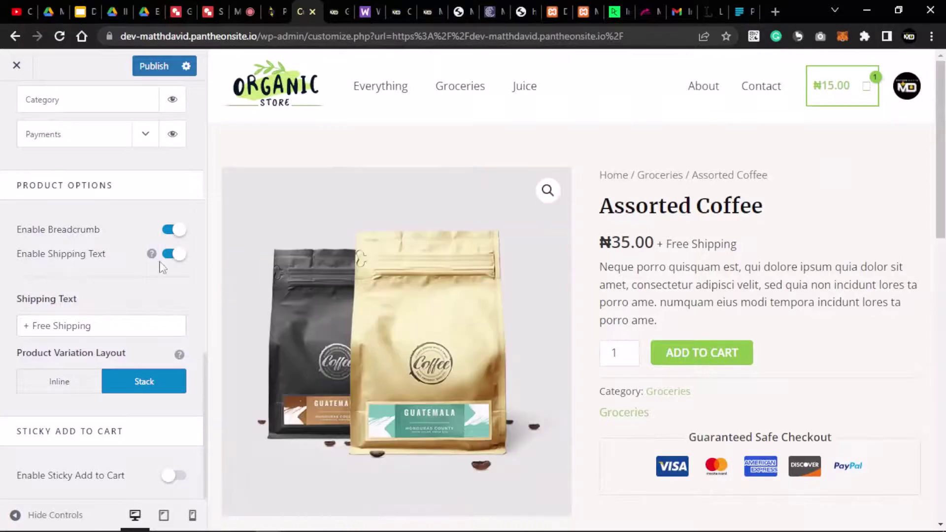
{"action": "mouse_move", "coordinate": [151, 257]}
{"action": "left_click_drag", "start_coordinate": [670, 239], "coordinate": [737, 242]}
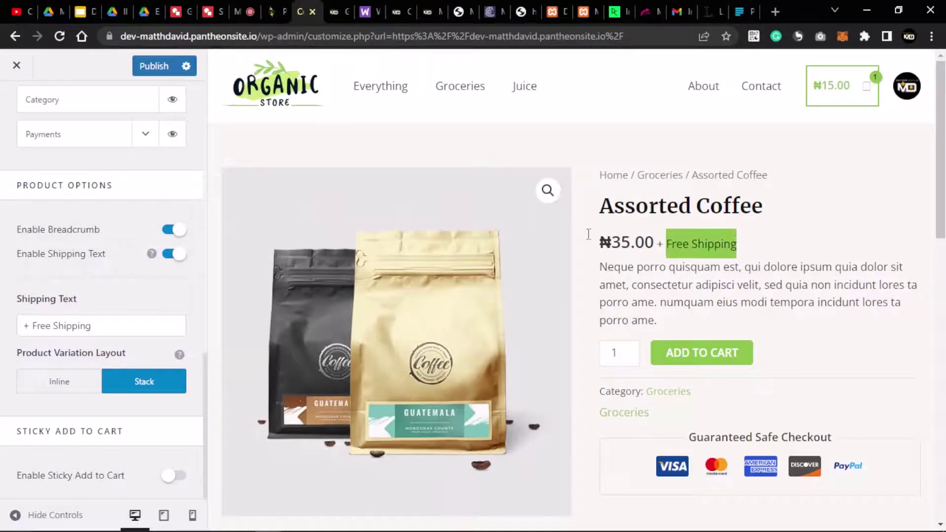
{"action": "left_click", "coordinate": [174, 254]}
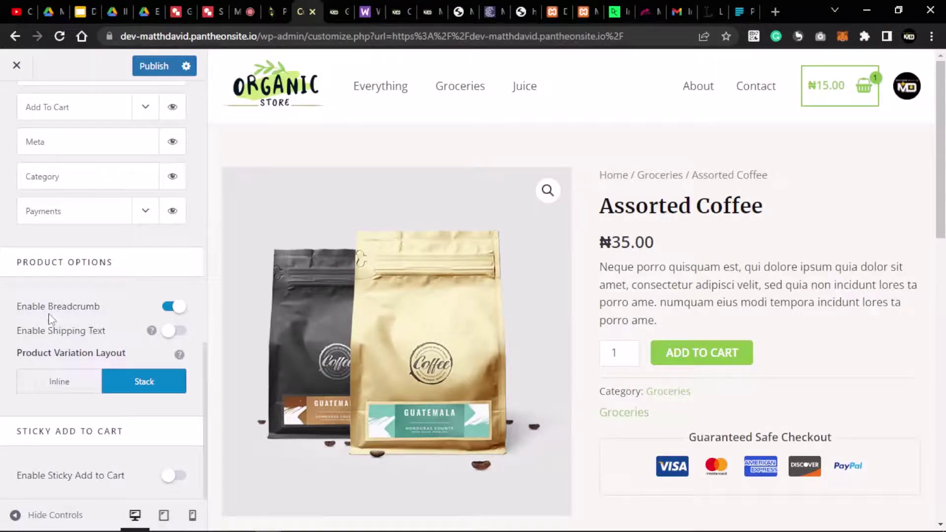
Switch on Enable Sticky Add to Cart and scroll the product preview to verify the sticky bar
{"action": "scroll", "coordinate": [51, 319], "scroll_direction": "up", "scroll_amount": 2}
{"action": "scroll", "coordinate": [46, 321], "scroll_direction": "down", "scroll_amount": 2}
{"action": "left_click", "coordinate": [177, 476]}
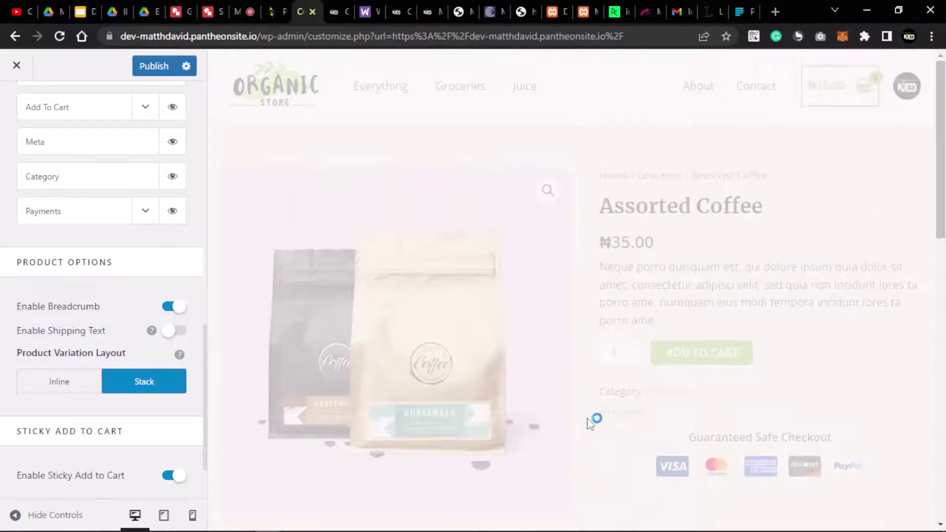
{"action": "scroll", "coordinate": [588, 423], "scroll_direction": "down", "scroll_amount": 7}
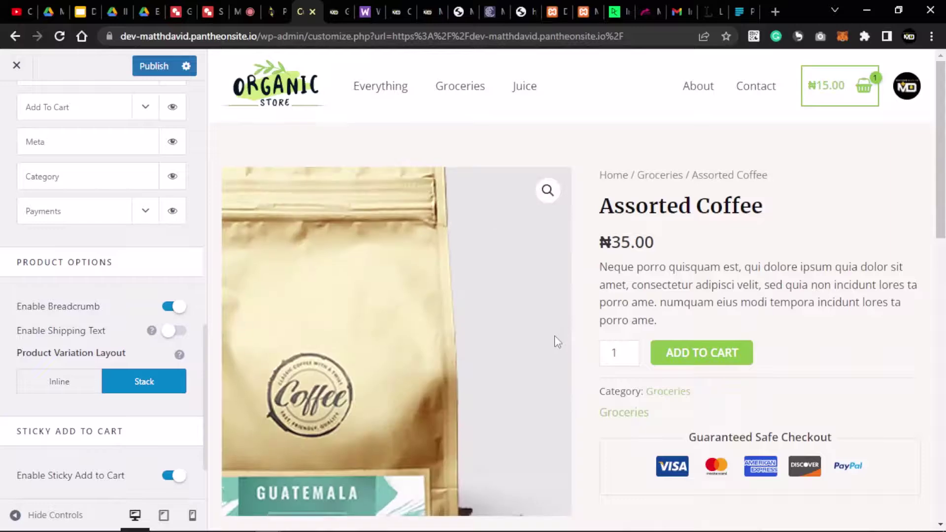
{"action": "scroll", "coordinate": [557, 341], "scroll_direction": "down", "scroll_amount": 10}
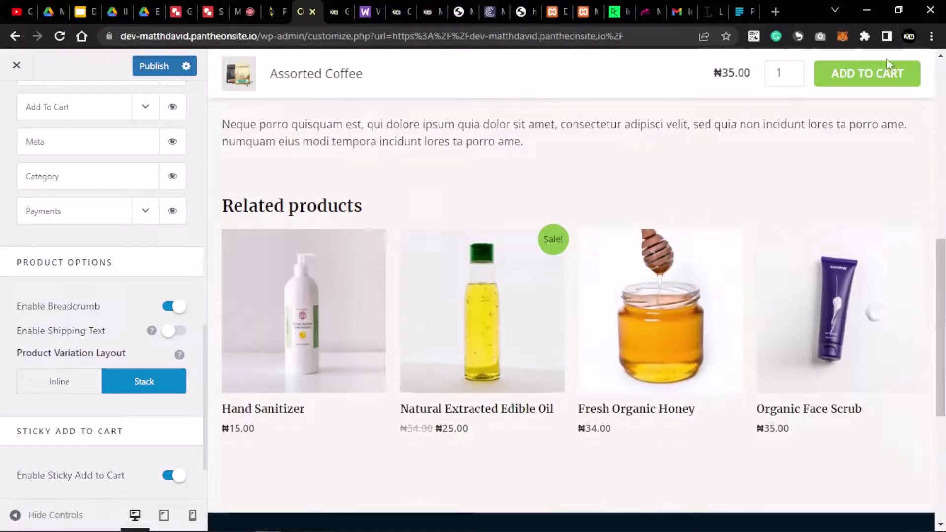
{"action": "scroll", "coordinate": [690, 246], "scroll_direction": "down", "scroll_amount": 5}
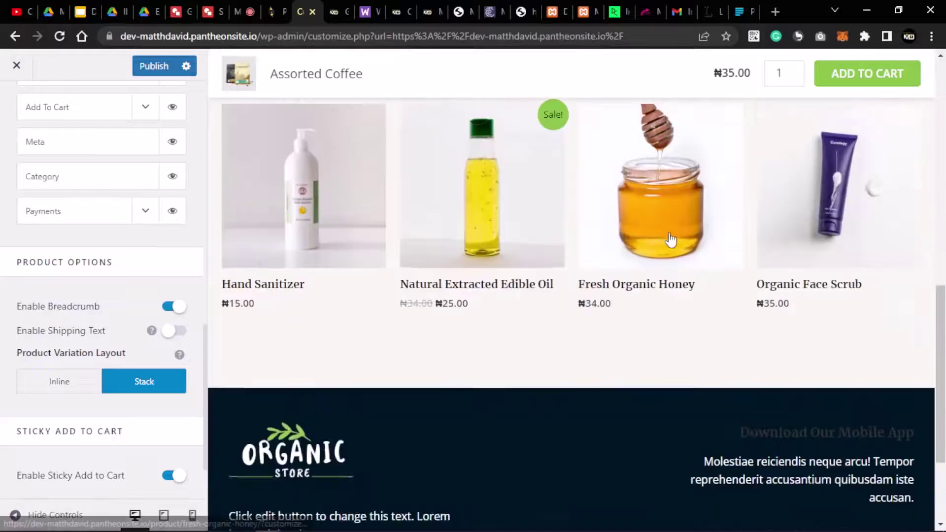
{"action": "scroll", "coordinate": [649, 238], "scroll_direction": "up", "scroll_amount": 6}
{"action": "scroll", "coordinate": [648, 238], "scroll_direction": "up", "scroll_amount": 5}
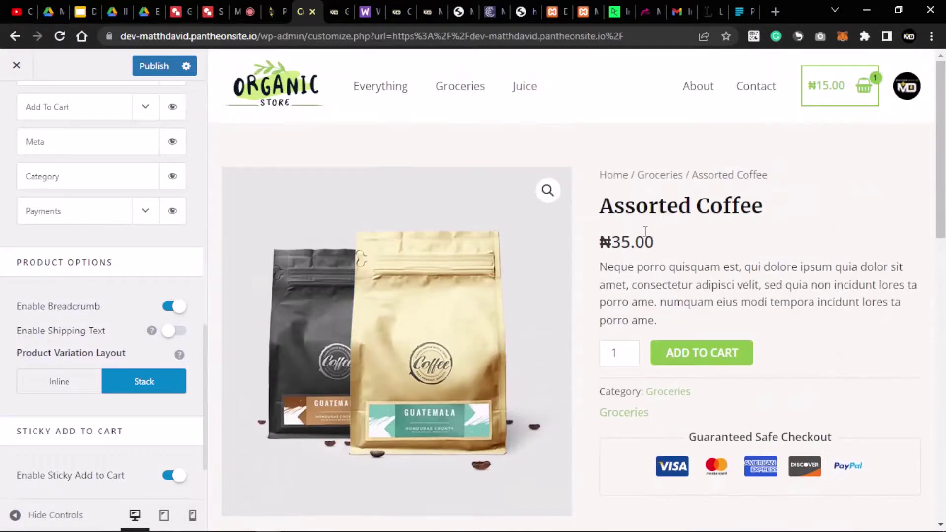
{"action": "scroll", "coordinate": [643, 232], "scroll_direction": "down", "scroll_amount": 7}
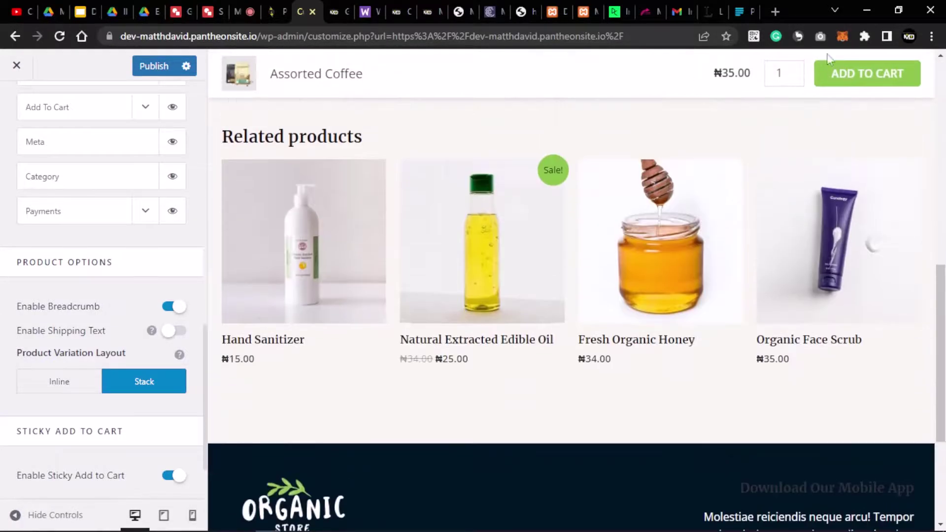
{"action": "scroll", "coordinate": [576, 228], "scroll_direction": "down", "scroll_amount": 5}
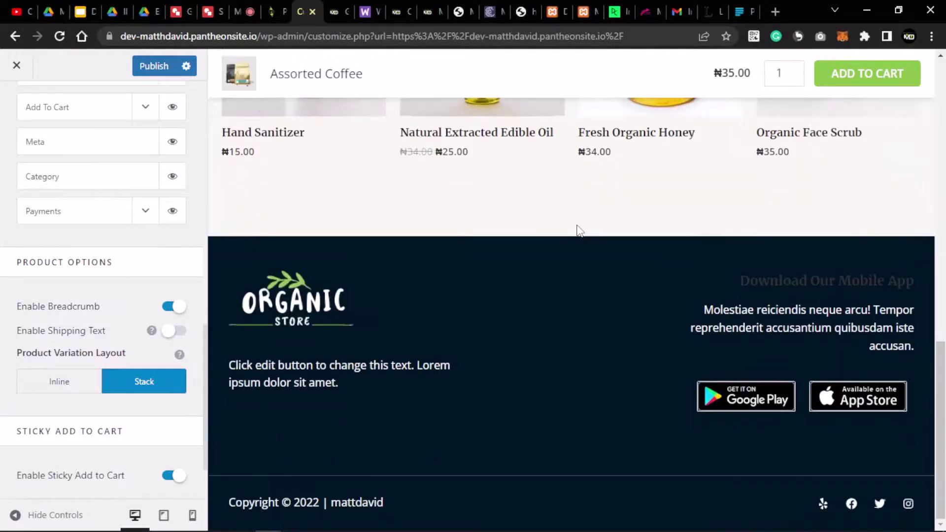
{"action": "scroll", "coordinate": [574, 211], "scroll_direction": "up", "scroll_amount": 8}
{"action": "scroll", "coordinate": [493, 211], "scroll_direction": "up", "scroll_amount": 2}
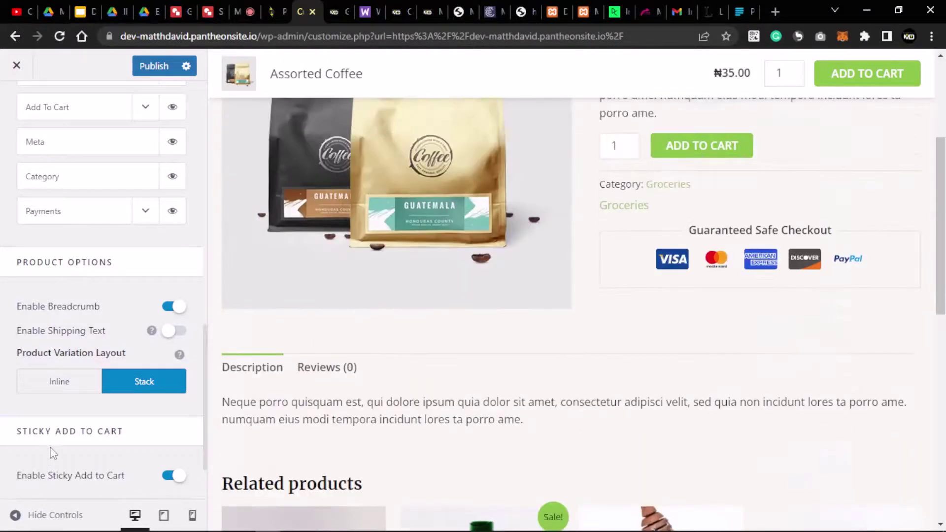
{"action": "scroll", "coordinate": [51, 450], "scroll_direction": "up", "scroll_amount": 3}
{"action": "scroll", "coordinate": [52, 453], "scroll_direction": "down", "scroll_amount": 4}
{"action": "scroll", "coordinate": [49, 438], "scroll_direction": "up", "scroll_amount": 10}
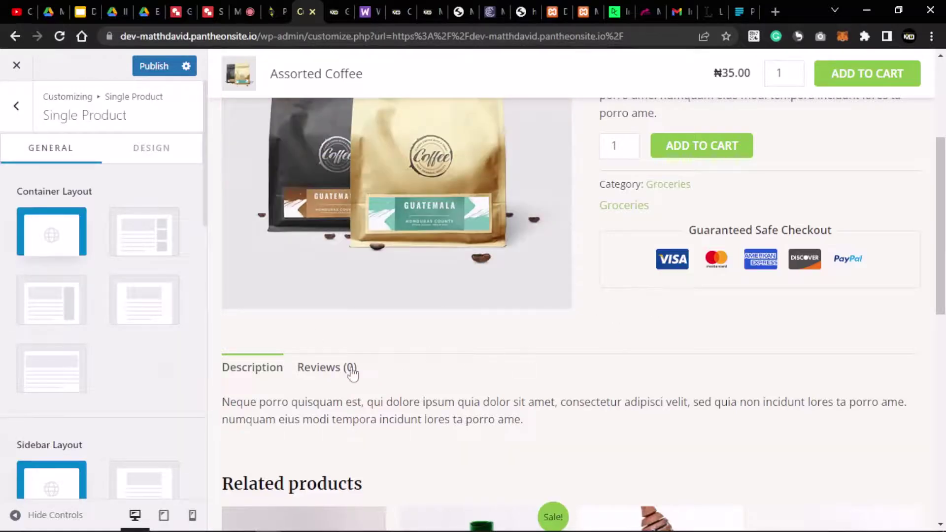
{"action": "scroll", "coordinate": [397, 357], "scroll_direction": "up", "scroll_amount": 4}
{"action": "scroll", "coordinate": [397, 360], "scroll_direction": "down", "scroll_amount": 10}
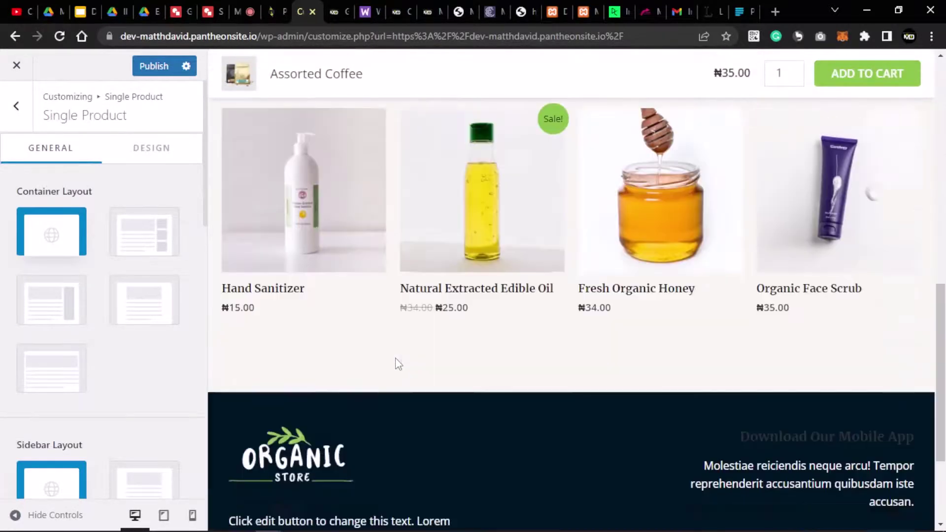
{"action": "scroll", "coordinate": [395, 363], "scroll_direction": "up", "scroll_amount": 10}
In Cart settings, toggle Change Cart Button Text on and back off, keeping 'Proceed to checkout'
{"action": "left_click", "coordinate": [16, 105]}
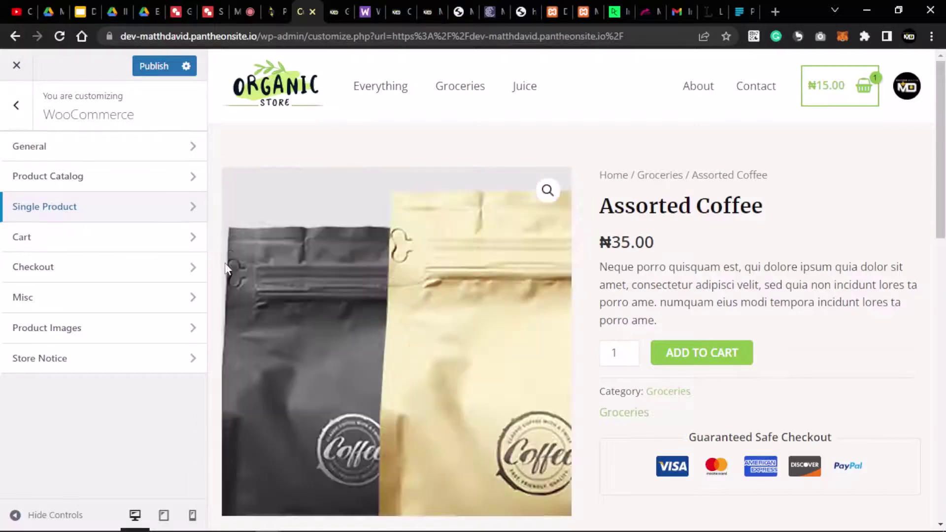
{"action": "left_click", "coordinate": [82, 248]}
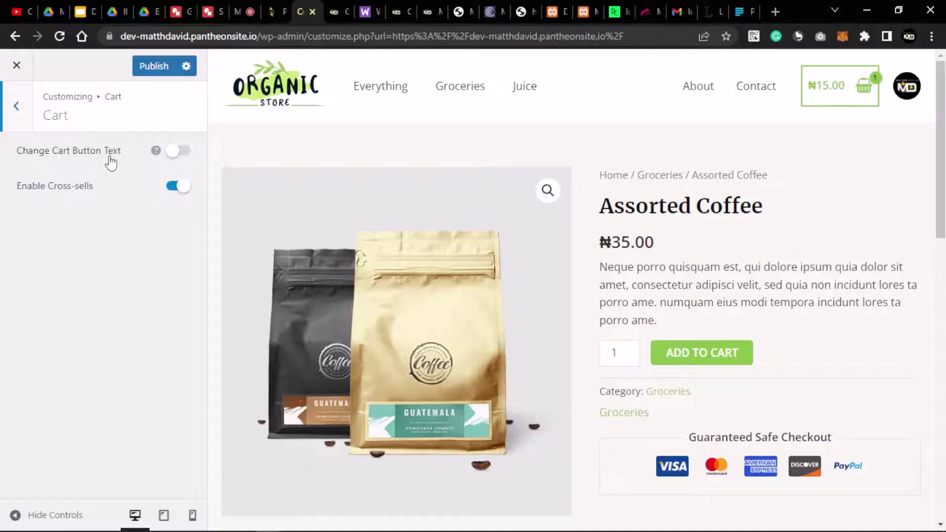
{"action": "left_click", "coordinate": [181, 151]}
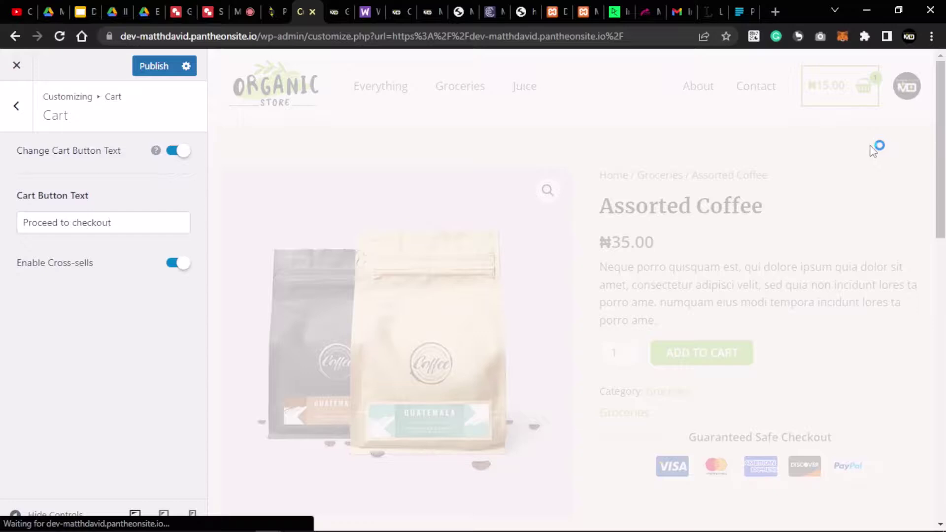
{"action": "left_click_drag", "start_coordinate": [121, 223], "coordinate": [39, 226]}
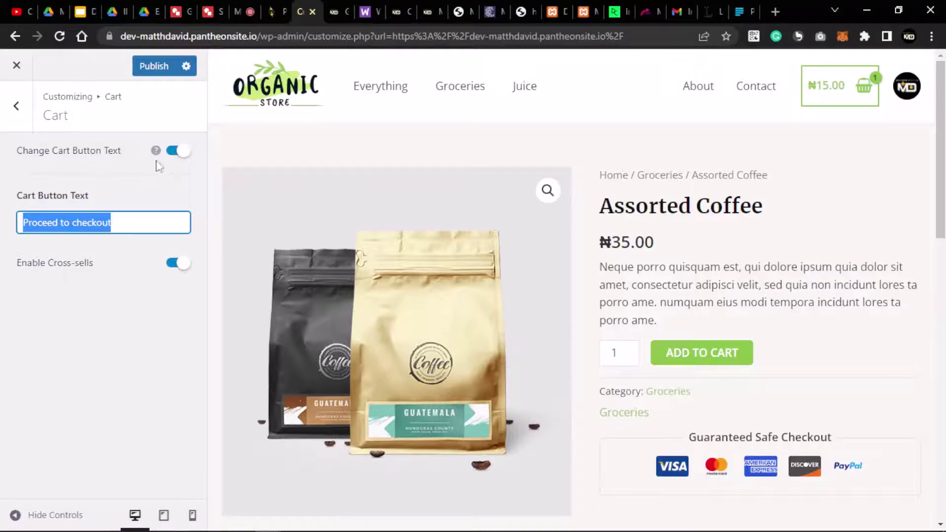
{"action": "left_click", "coordinate": [178, 151]}
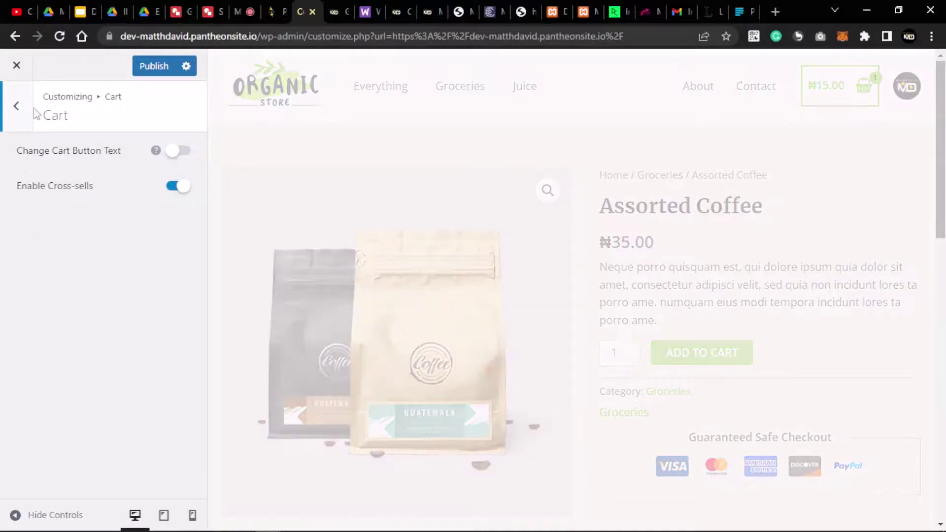
{"action": "left_click", "coordinate": [16, 106]}
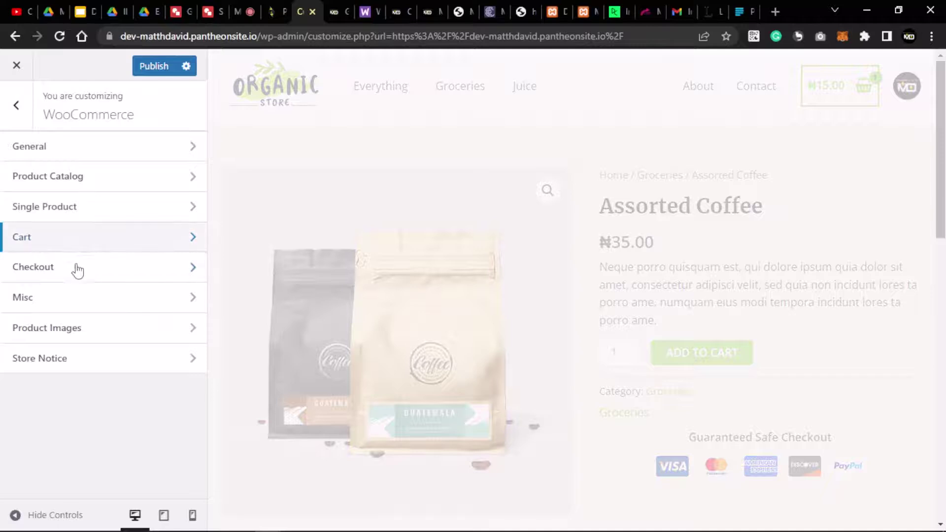
In Checkout settings, keep the Company name and Address line 2 fields optional
{"action": "left_click", "coordinate": [77, 270]}
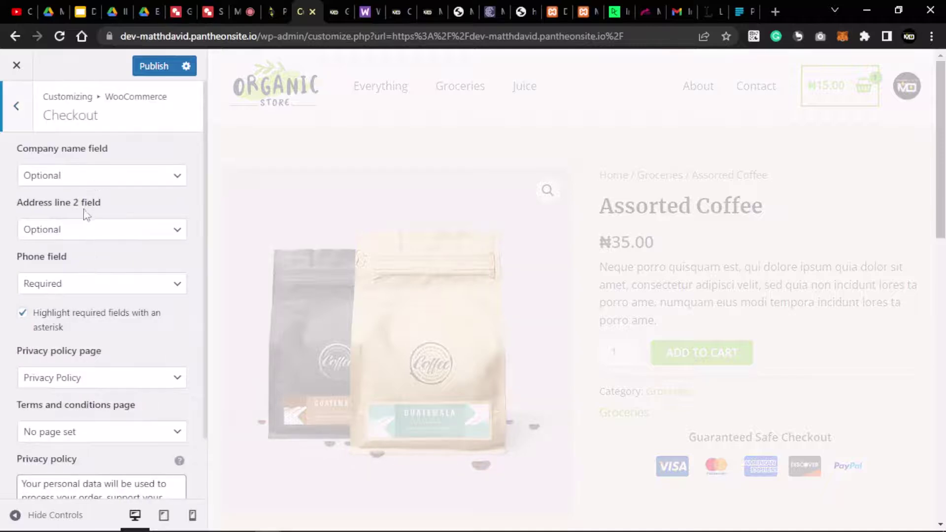
{"action": "scroll", "coordinate": [82, 232], "scroll_direction": "down", "scroll_amount": 2}
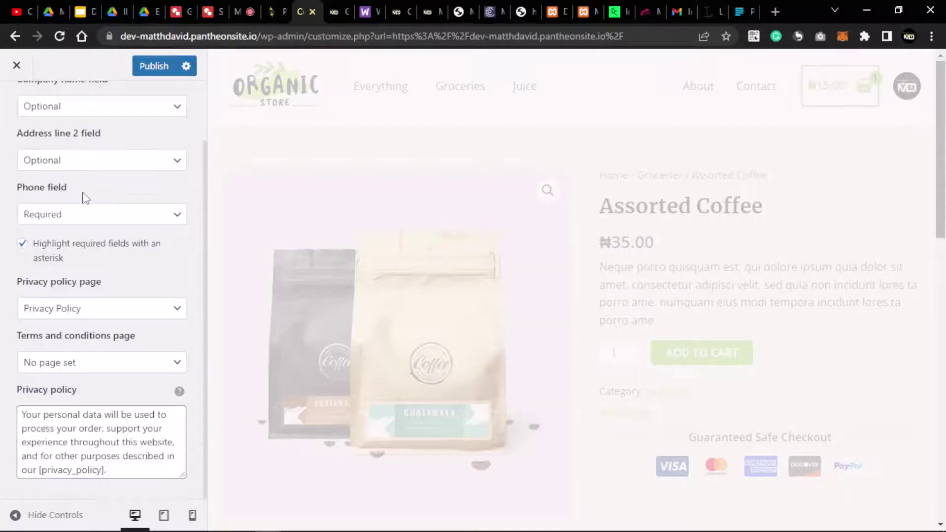
{"action": "scroll", "coordinate": [83, 197], "scroll_direction": "up", "scroll_amount": 2}
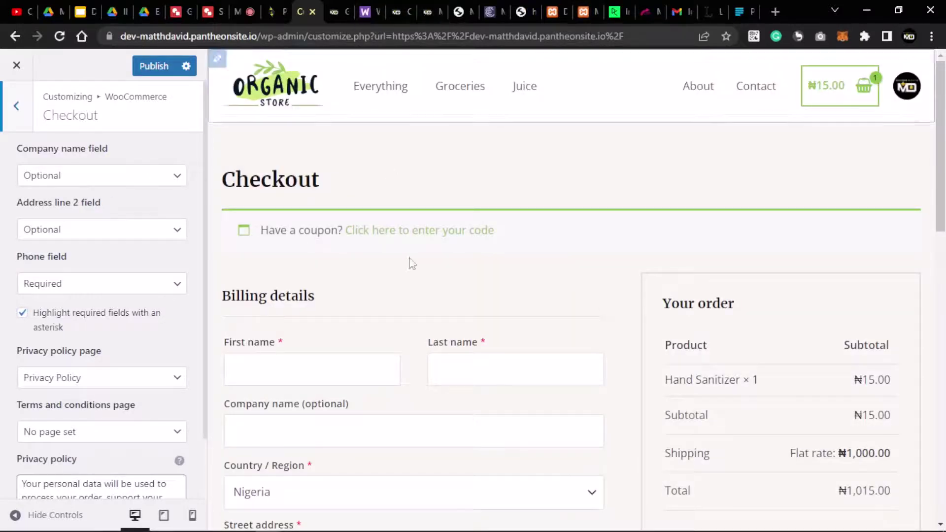
{"action": "scroll", "coordinate": [412, 263], "scroll_direction": "down", "scroll_amount": 4}
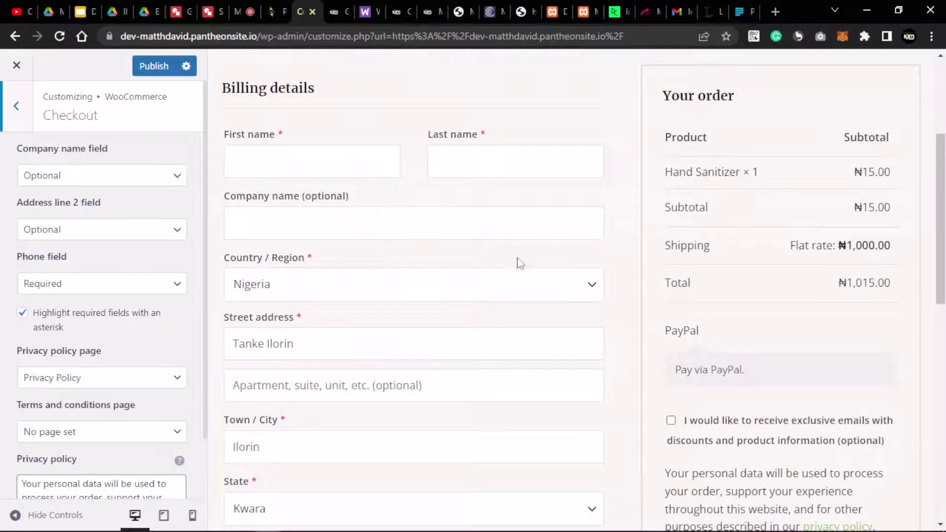
{"action": "scroll", "coordinate": [418, 268], "scroll_direction": "down", "scroll_amount": 5}
{"action": "scroll", "coordinate": [414, 251], "scroll_direction": "up", "scroll_amount": 6}
{"action": "left_click", "coordinate": [123, 182]}
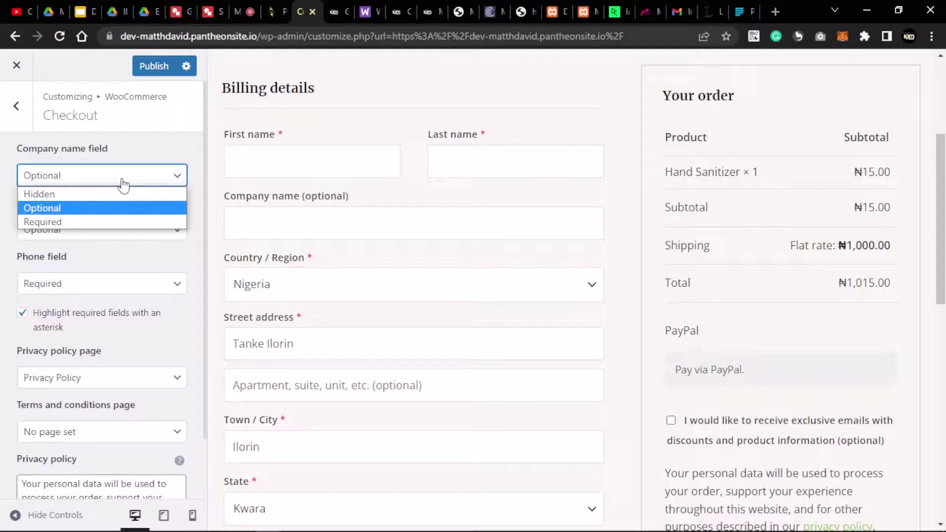
{"action": "left_click", "coordinate": [129, 177]}
{"action": "left_click", "coordinate": [102, 234]}
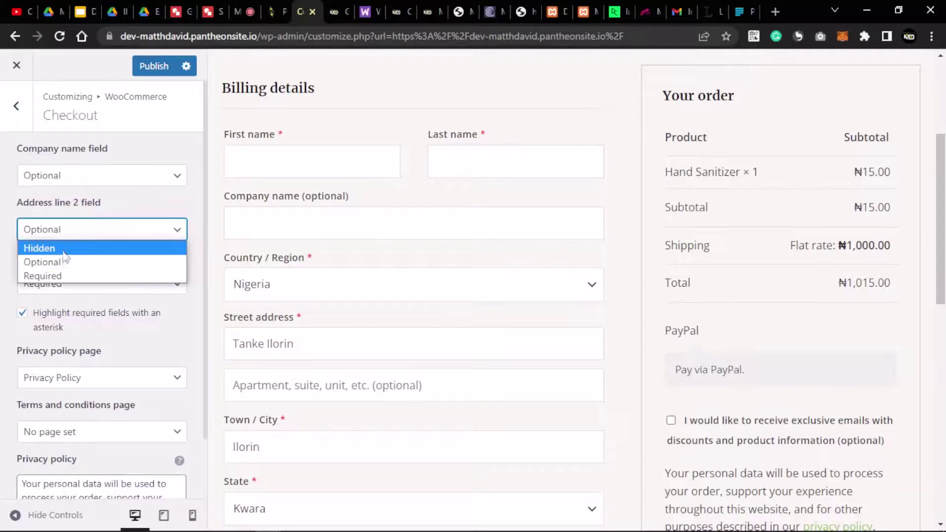
{"action": "left_click", "coordinate": [105, 231]}
{"action": "scroll", "coordinate": [74, 260], "scroll_direction": "down", "scroll_amount": 2}
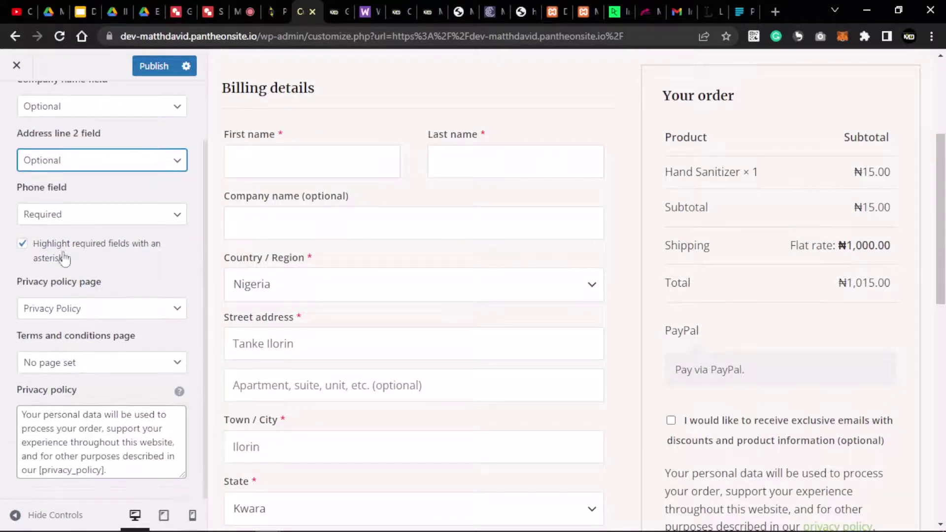
Keep Privacy Policy as the privacy page and leave the terms and conditions page unset
{"action": "left_click", "coordinate": [137, 310]}
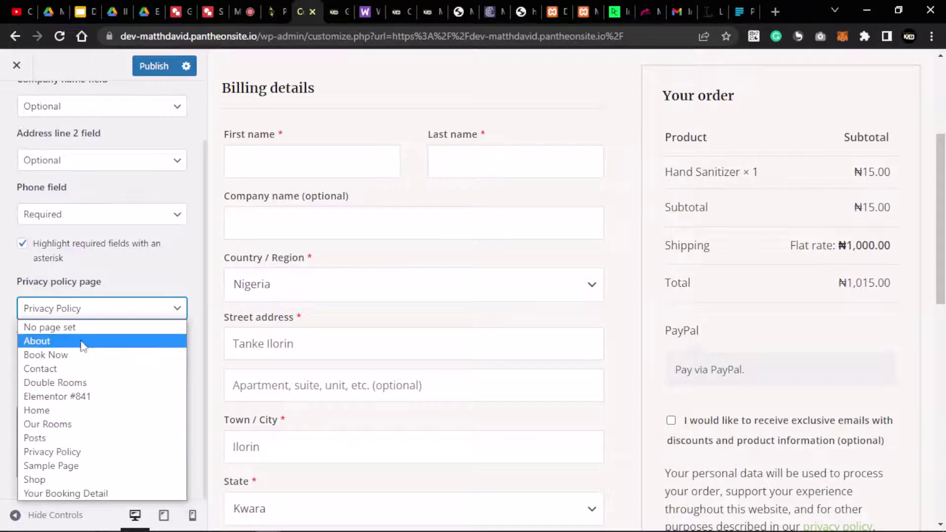
{"action": "left_click", "coordinate": [6, 449]}
{"action": "left_click", "coordinate": [105, 308]}
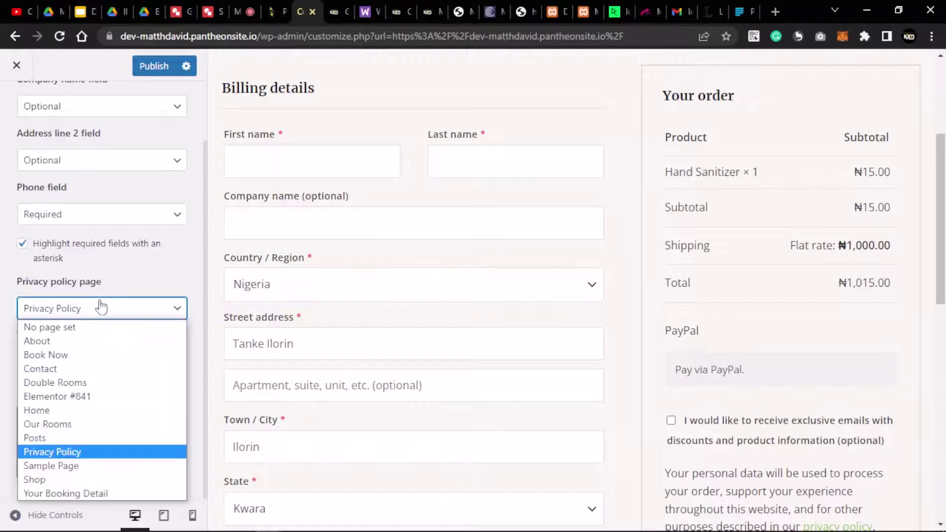
{"action": "left_click", "coordinate": [11, 379]}
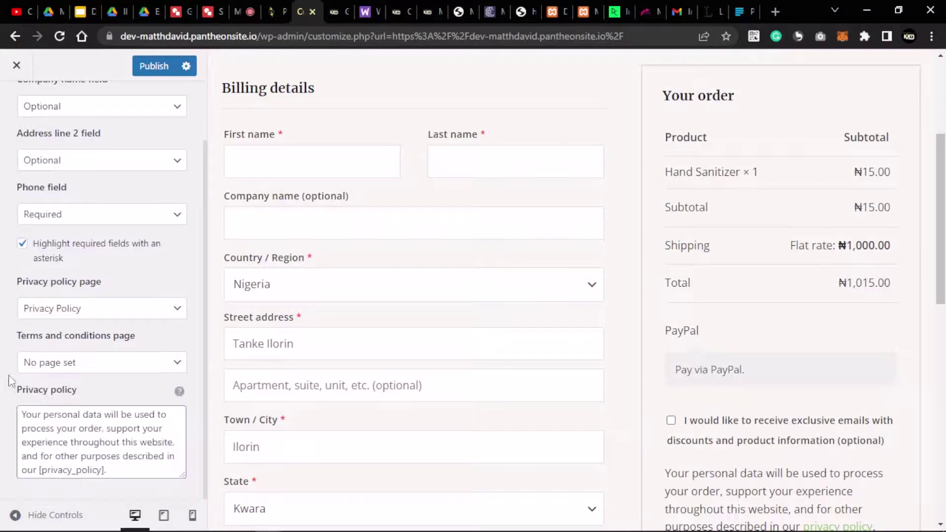
{"action": "left_click", "coordinate": [69, 367]}
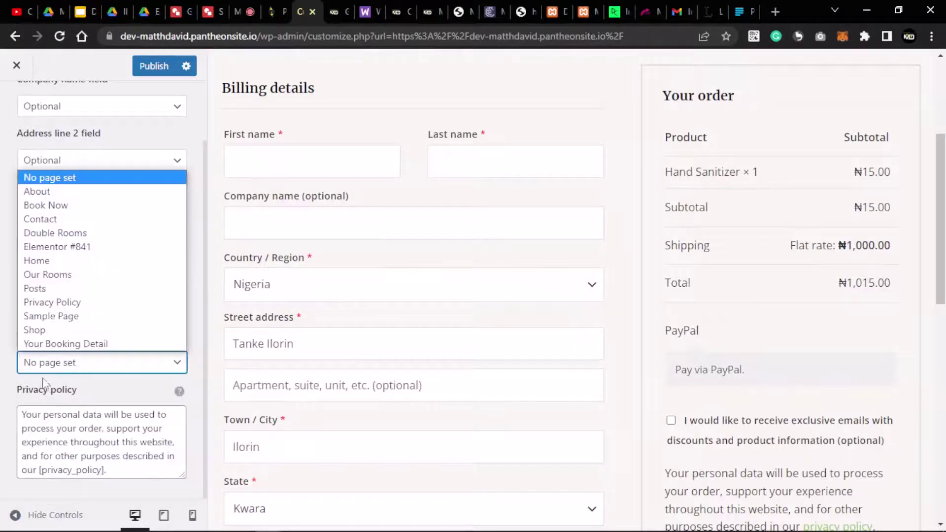
{"action": "left_click", "coordinate": [20, 379]}
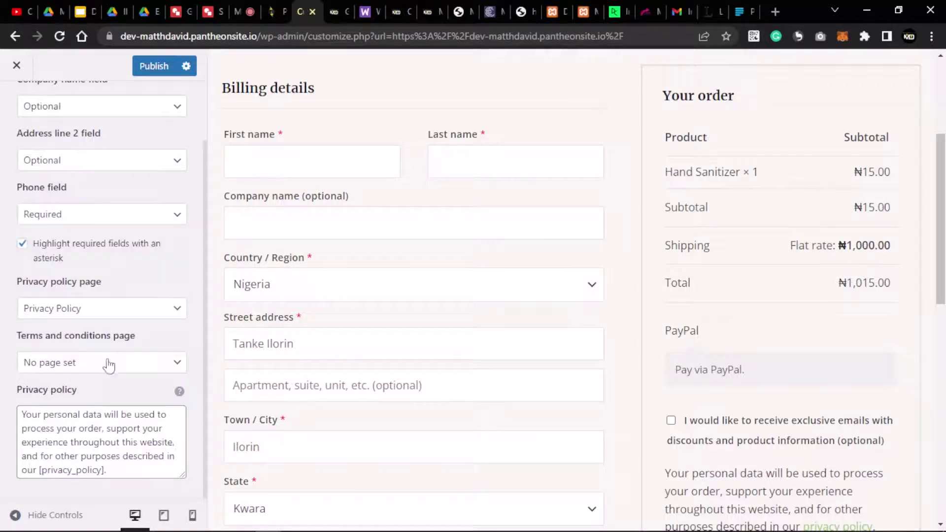
{"action": "left_click_drag", "start_coordinate": [106, 463], "coordinate": [8, 401]}
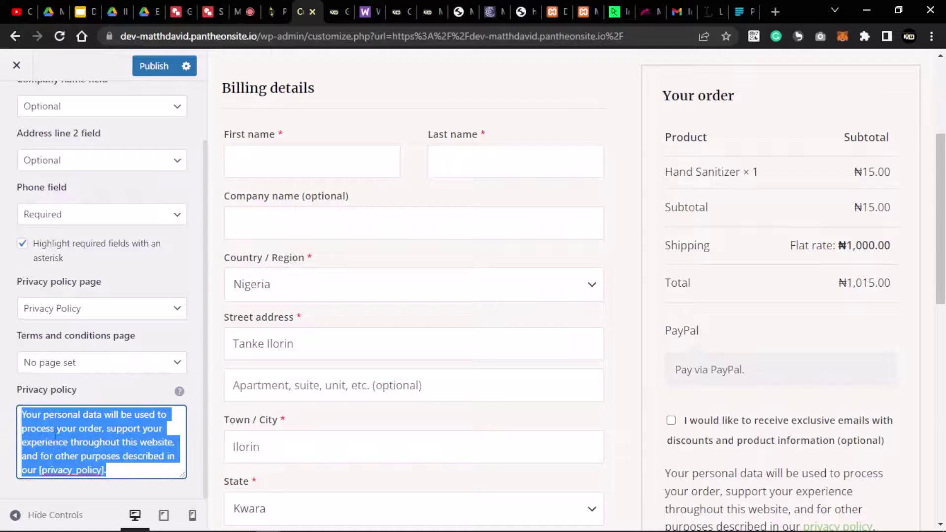
{"action": "scroll", "coordinate": [142, 452], "scroll_direction": "up", "scroll_amount": 3}
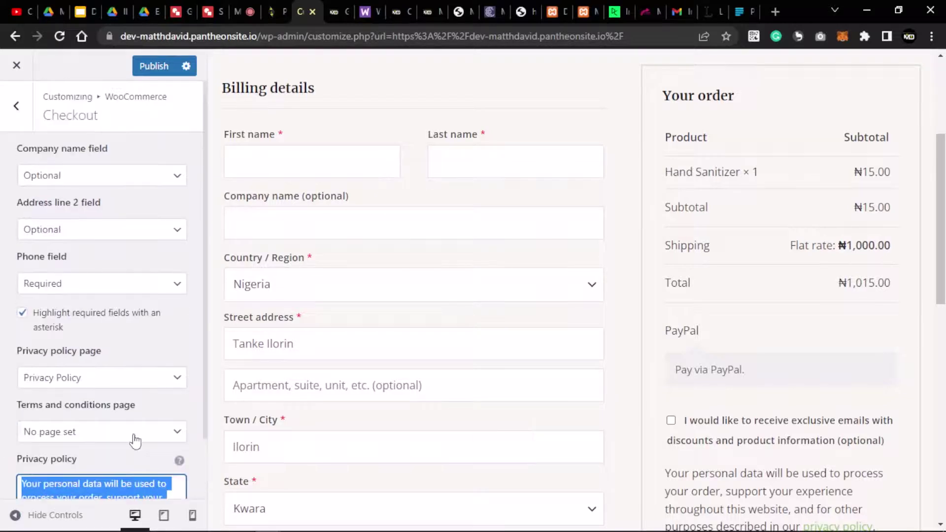
{"action": "left_click", "coordinate": [17, 105]}
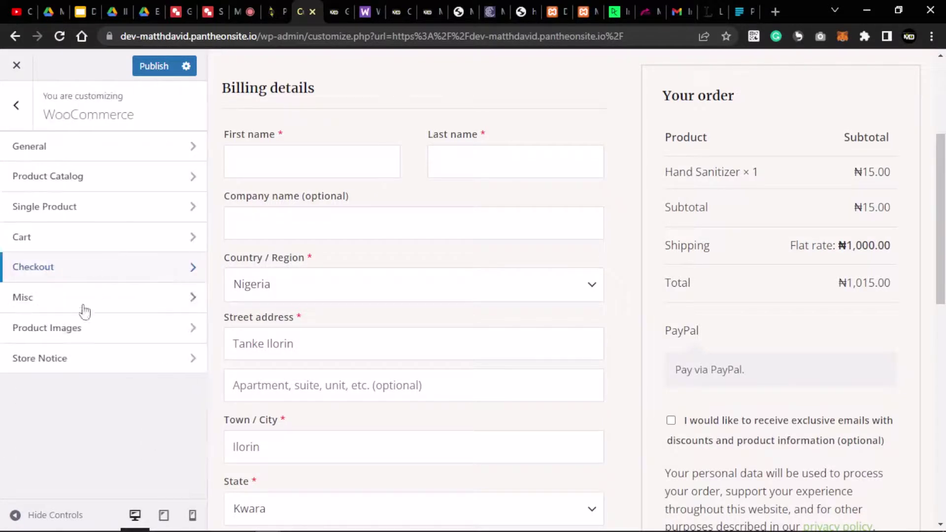
Switch on Enable Quantity Plus and Minus in the WooCommerce Misc settings
{"action": "left_click", "coordinate": [81, 305]}
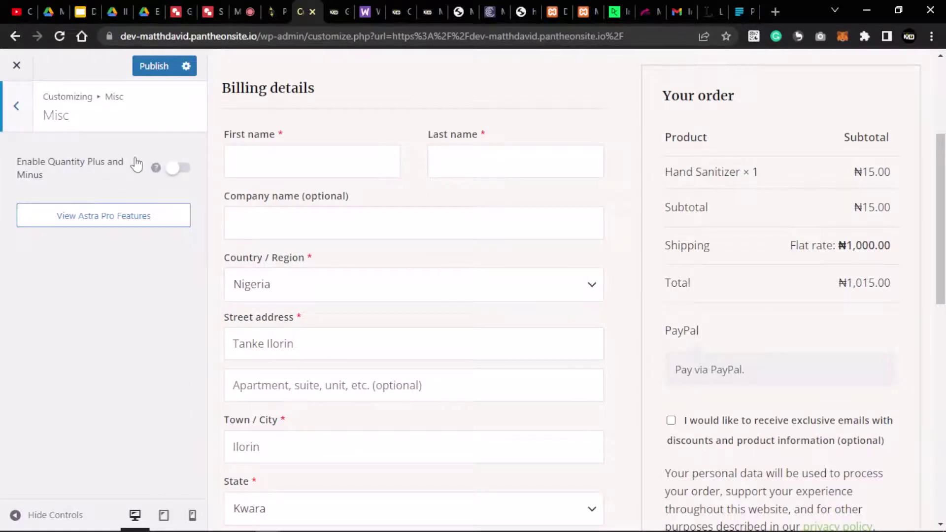
{"action": "left_click", "coordinate": [182, 169]}
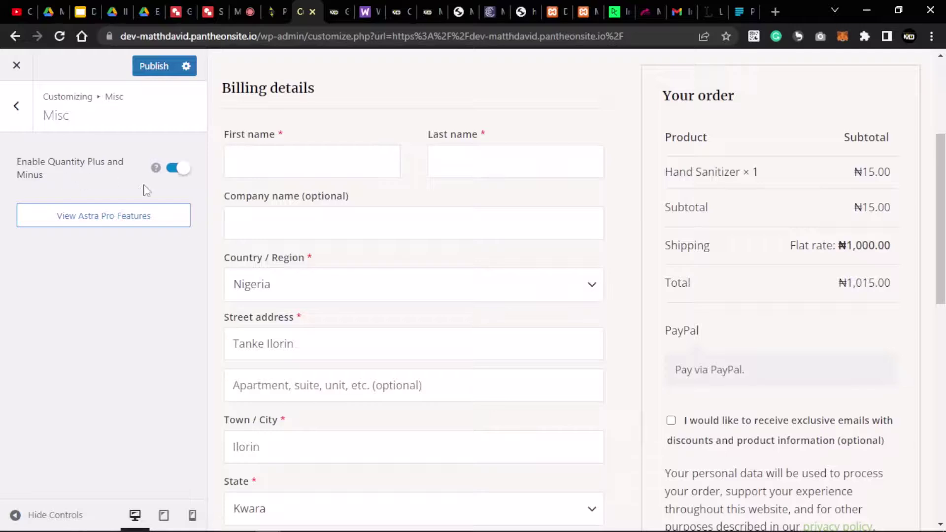
{"action": "left_click", "coordinate": [16, 105]}
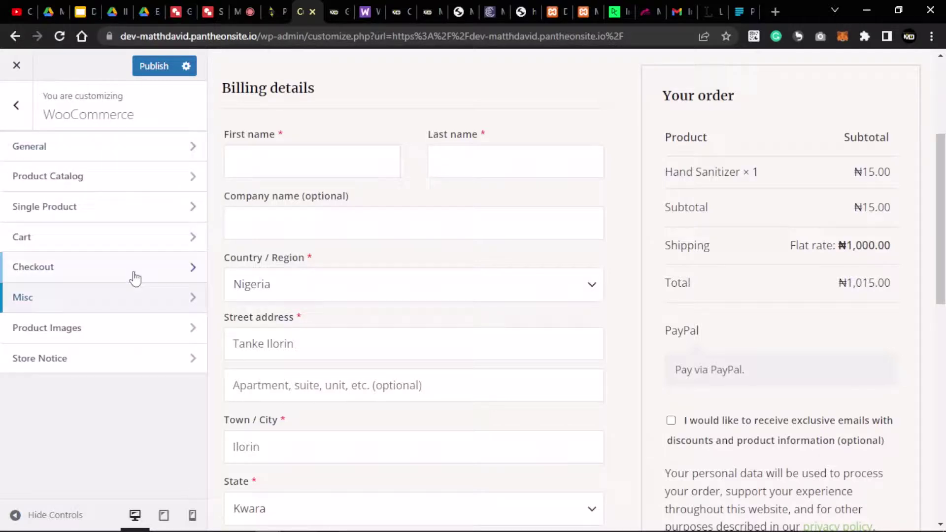
{"action": "left_click", "coordinate": [103, 340]}
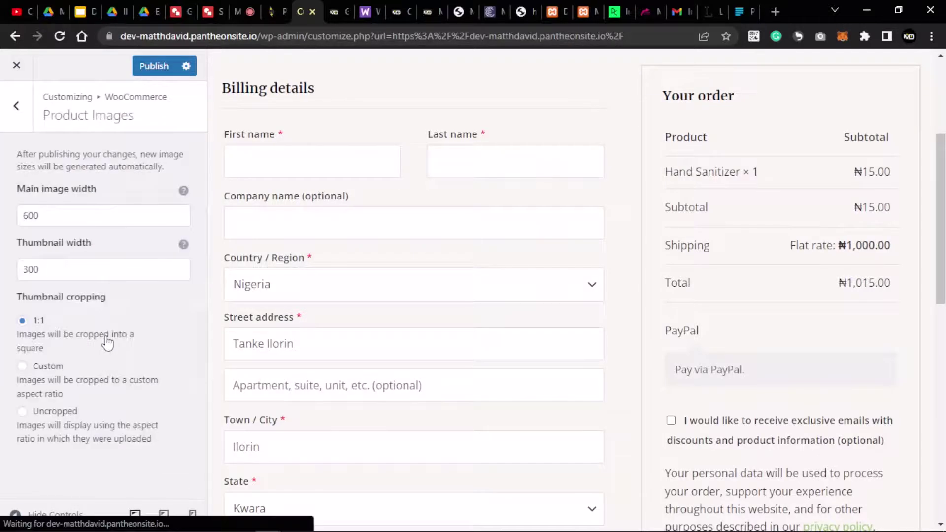
{"action": "double_click", "coordinate": [53, 215]}
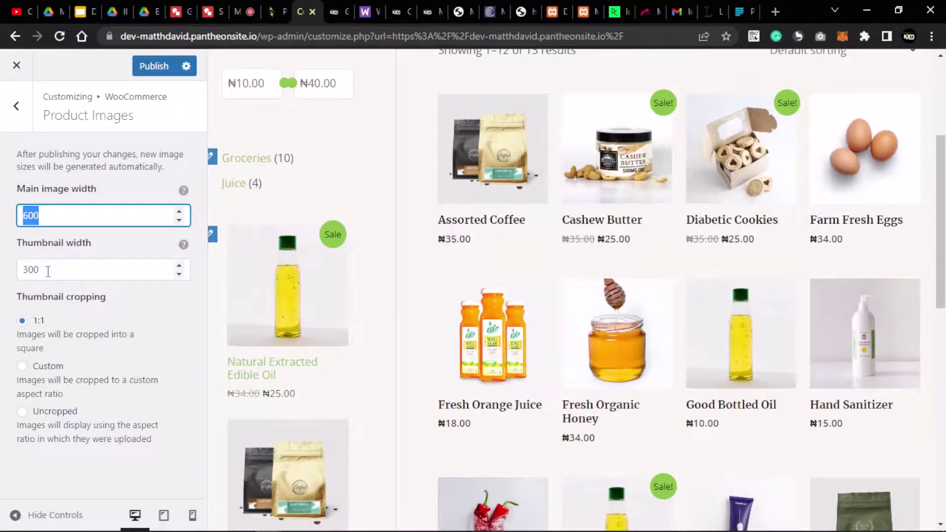
{"action": "key", "text": "Tab"}
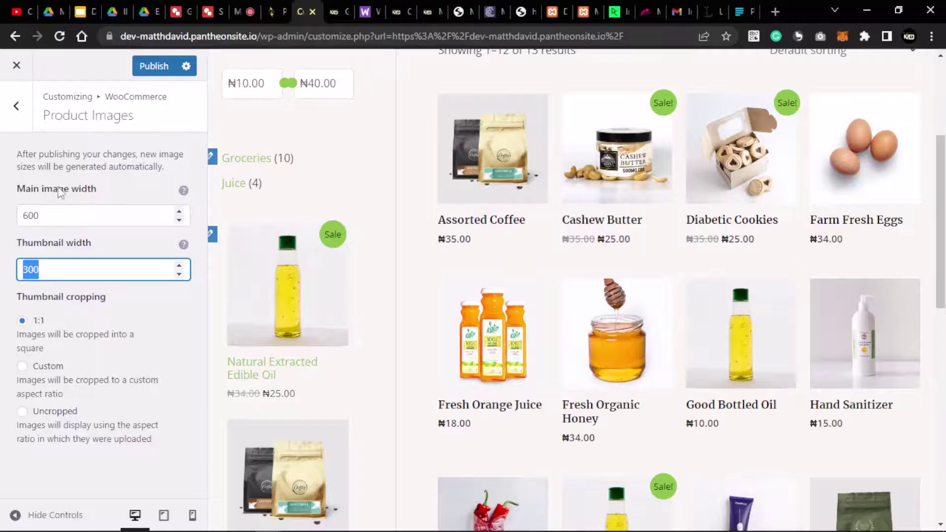
{"action": "left_click", "coordinate": [18, 109]}
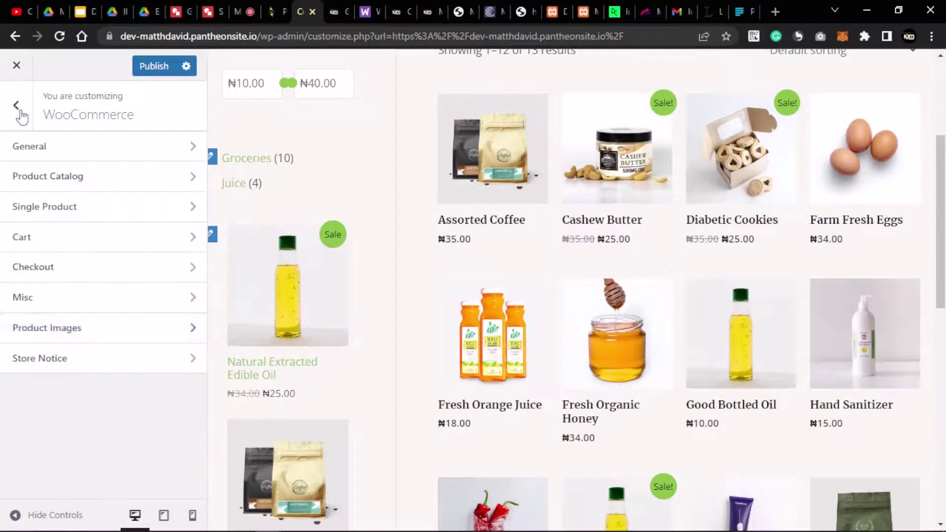
{"action": "left_click", "coordinate": [134, 363]}
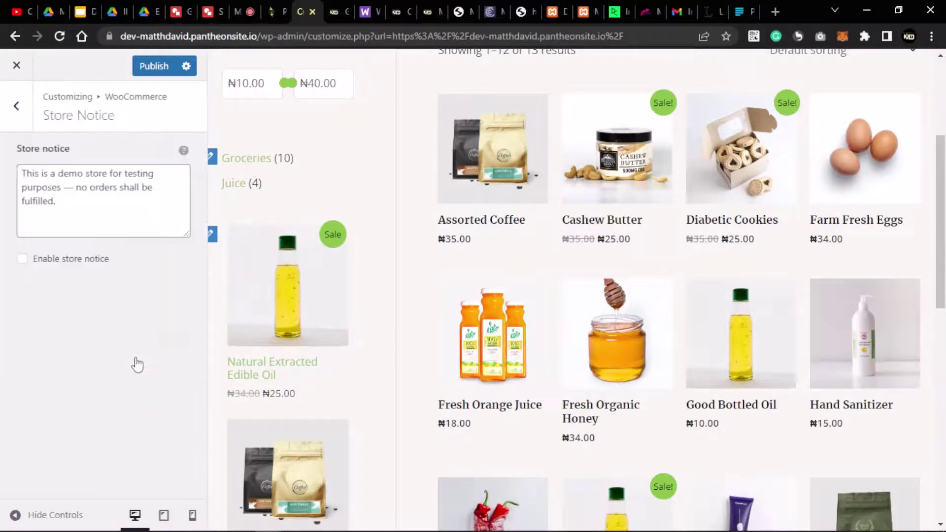
{"action": "left_click_drag", "start_coordinate": [78, 204], "coordinate": [64, 226]}
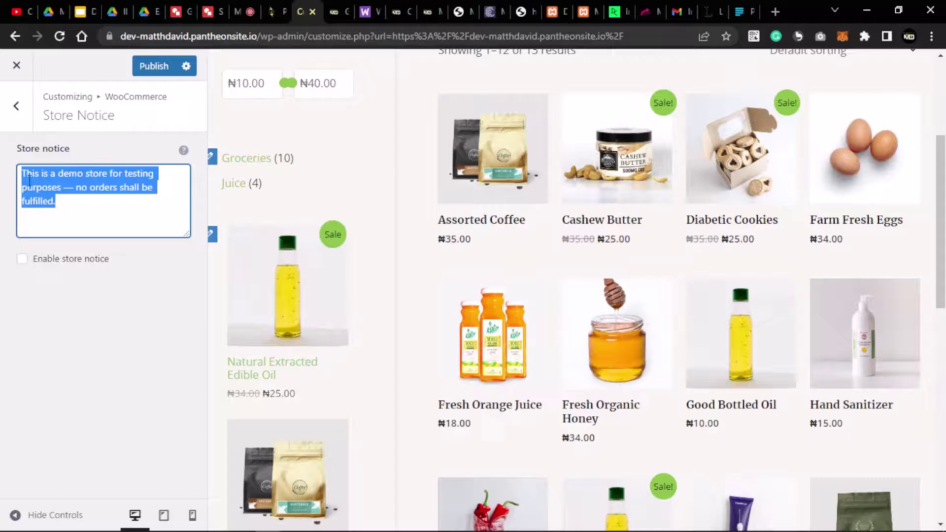
{"action": "left_click", "coordinate": [86, 220]}
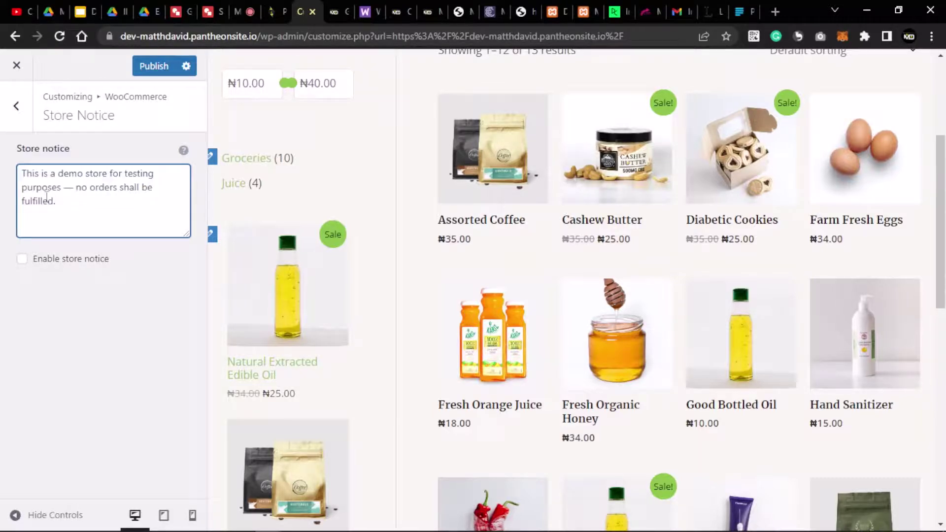
{"action": "left_click", "coordinate": [22, 172], "text": "shift"}
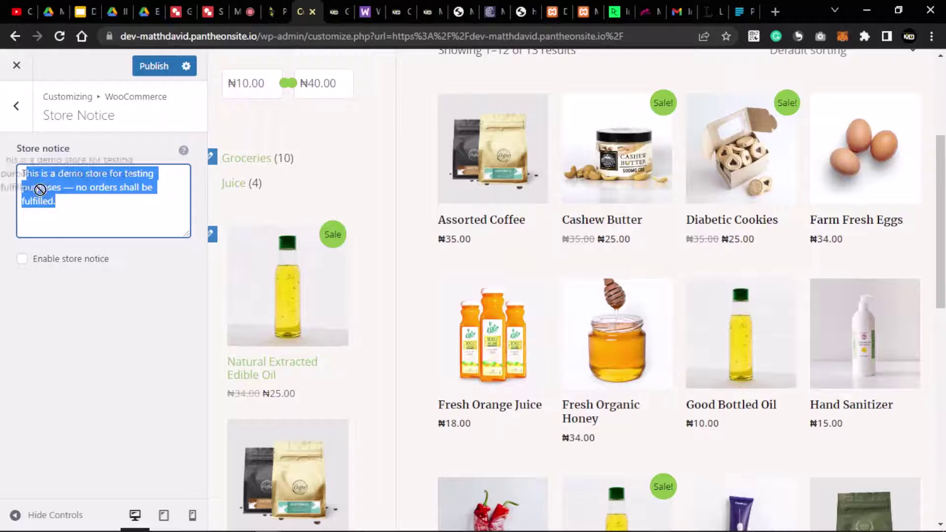
{"action": "left_click_drag", "start_coordinate": [53, 201], "coordinate": [21, 176]}
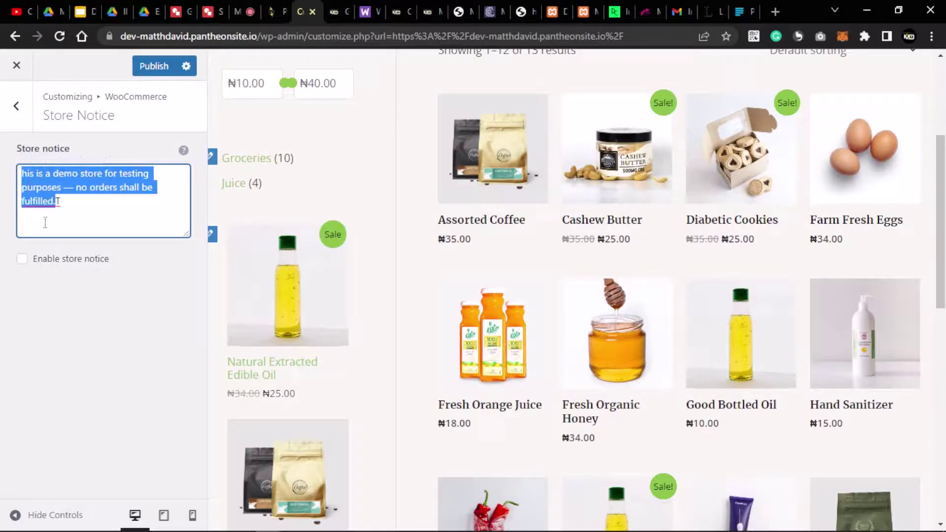
{"action": "left_click", "coordinate": [77, 205]}
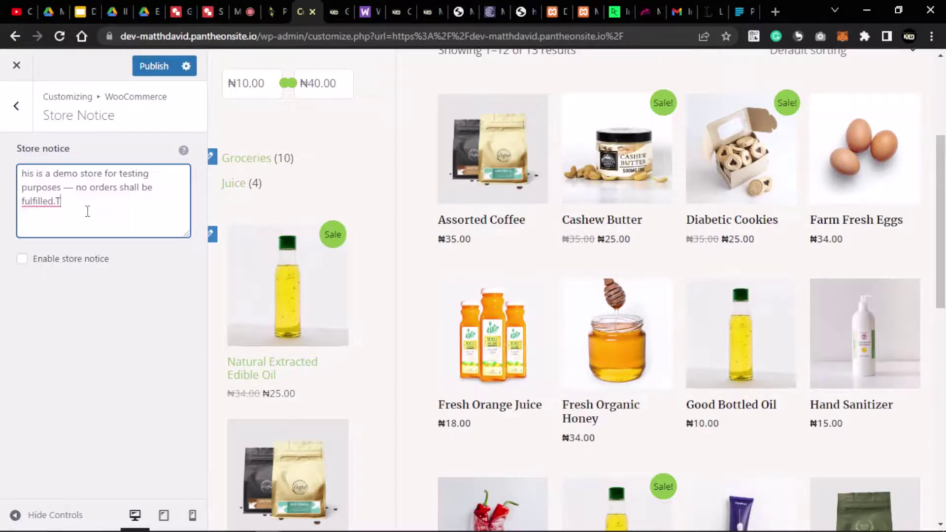
{"action": "key", "text": "BackSpace"}
{"action": "key", "text": "ctrl+z"}
{"action": "key", "text": "ctrl+z"}
{"action": "left_click", "coordinate": [85, 208]}
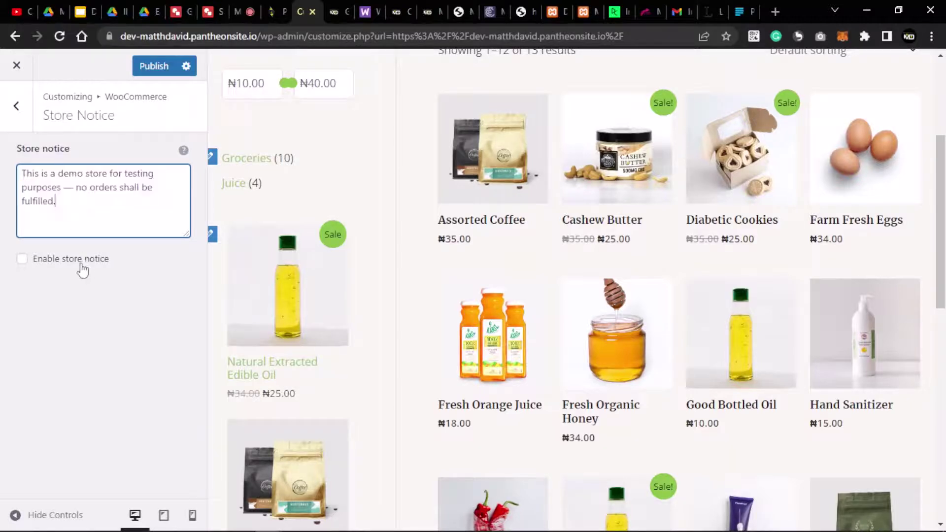
{"action": "left_click", "coordinate": [23, 262]}
{"action": "left_click", "coordinate": [22, 262]}
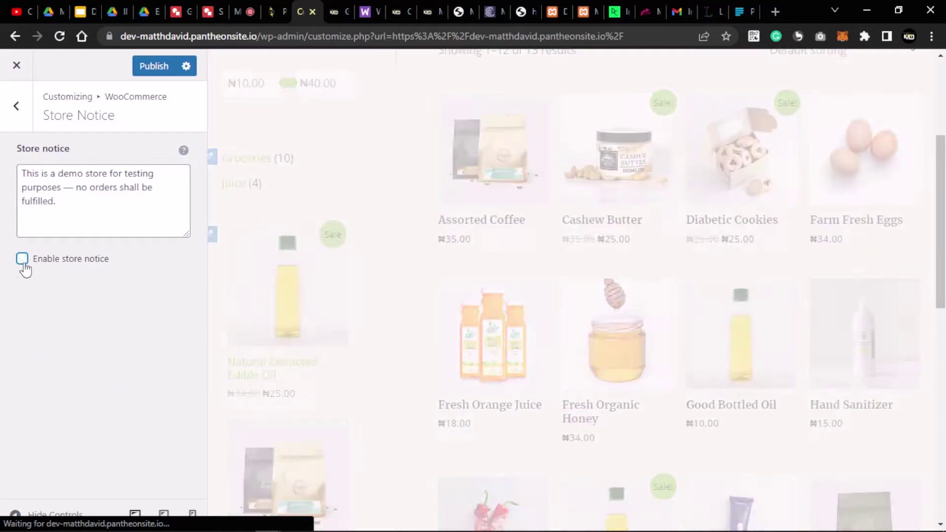
{"action": "left_click", "coordinate": [22, 262]}
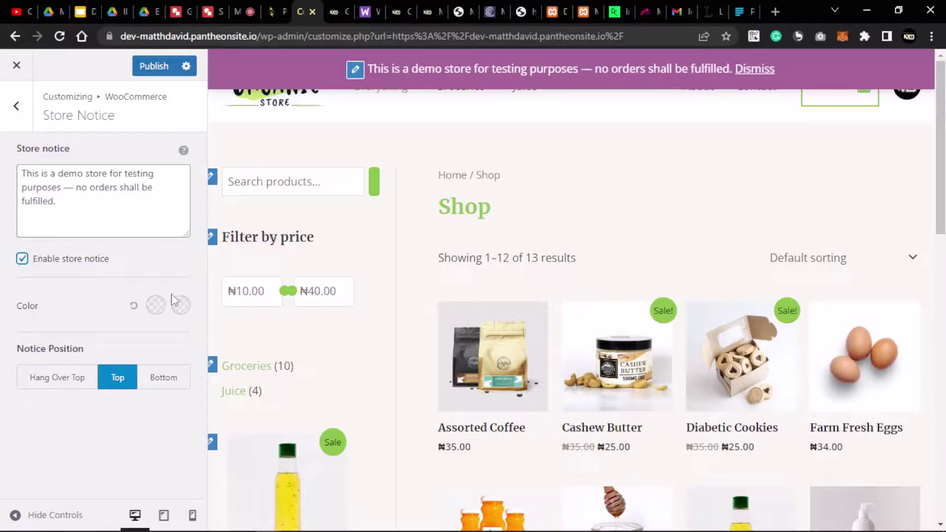
{"action": "left_click", "coordinate": [22, 259]}
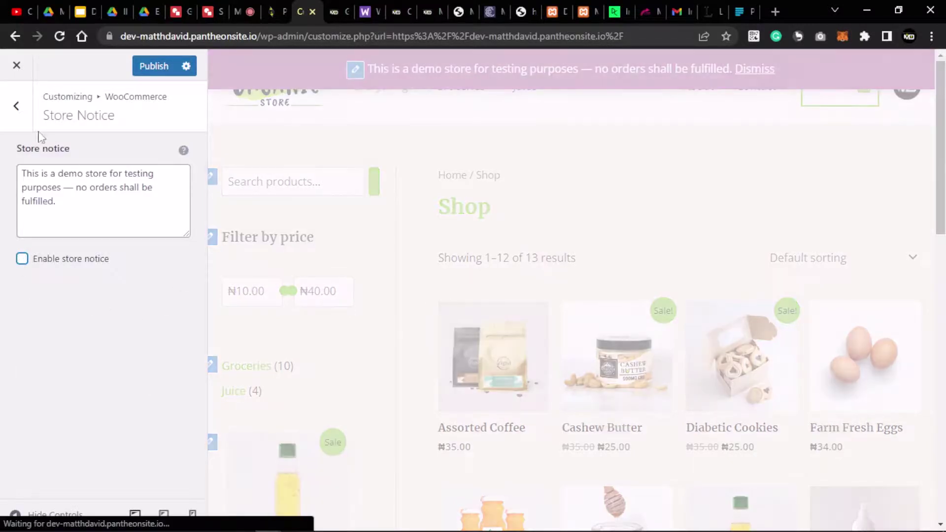
{"action": "left_click", "coordinate": [18, 107]}
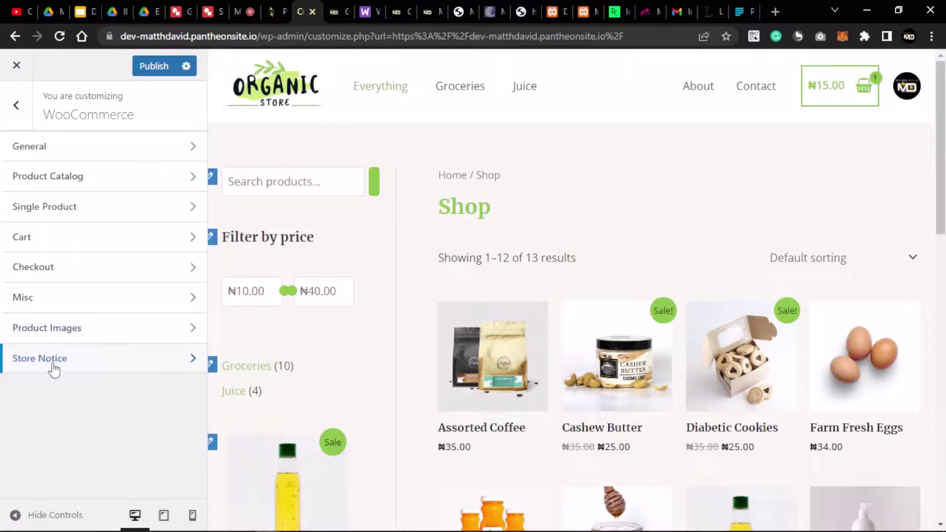
Publish the customizer changes and close the customizer to view the live homepage
{"action": "left_click", "coordinate": [16, 105]}
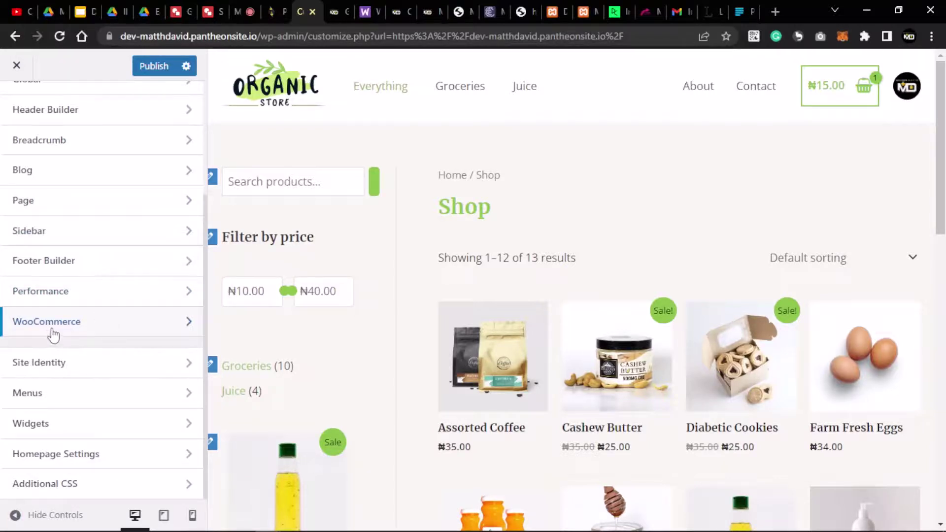
{"action": "scroll", "coordinate": [158, 141], "scroll_direction": "up", "scroll_amount": 3}
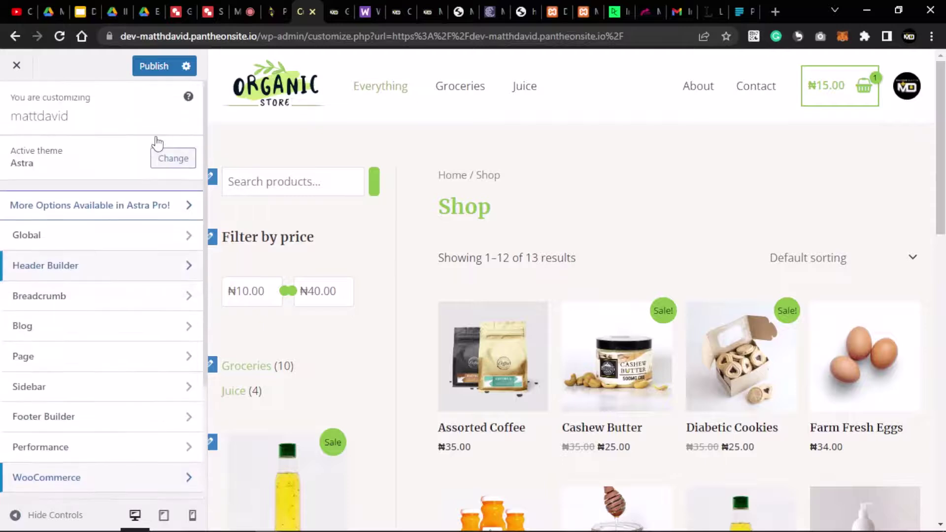
{"action": "left_click", "coordinate": [145, 67]}
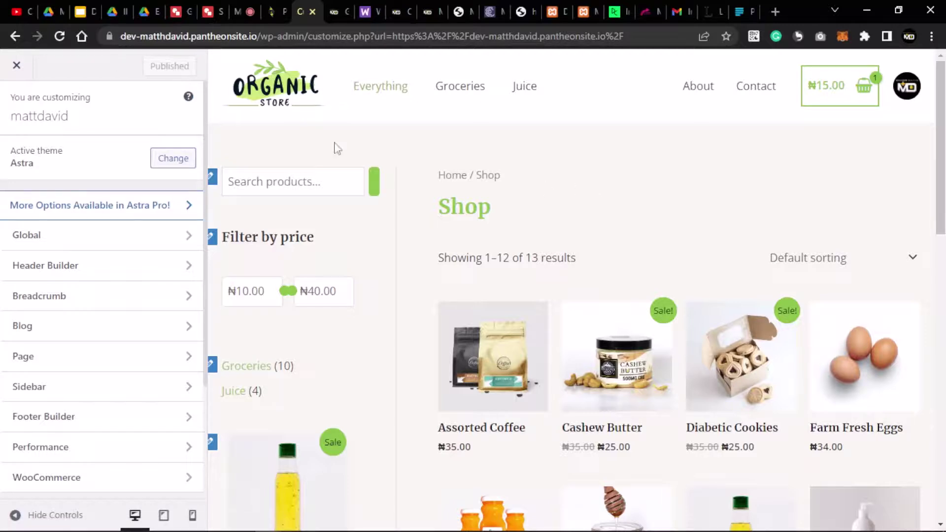
{"action": "left_click", "coordinate": [19, 66]}
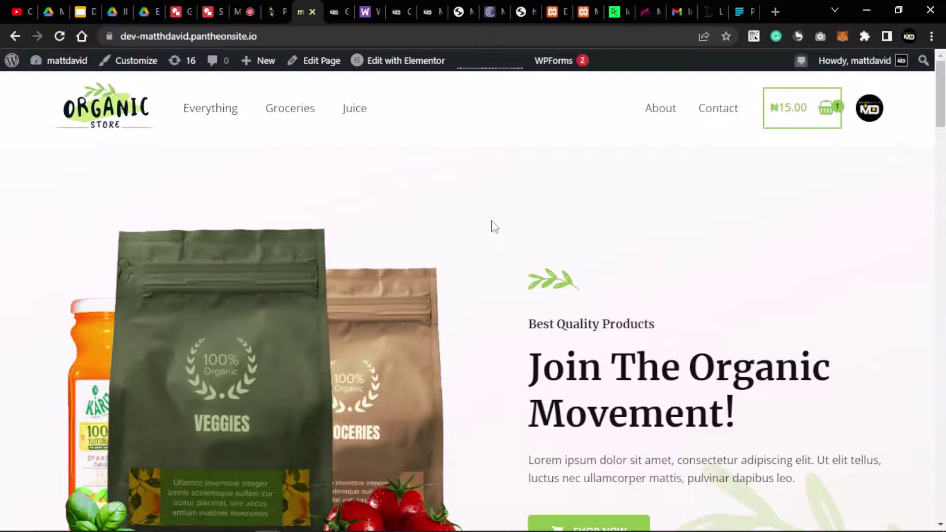
Open the homepage in Elementor and scroll down to the Best Selling Products grid
{"action": "left_click", "coordinate": [401, 70]}
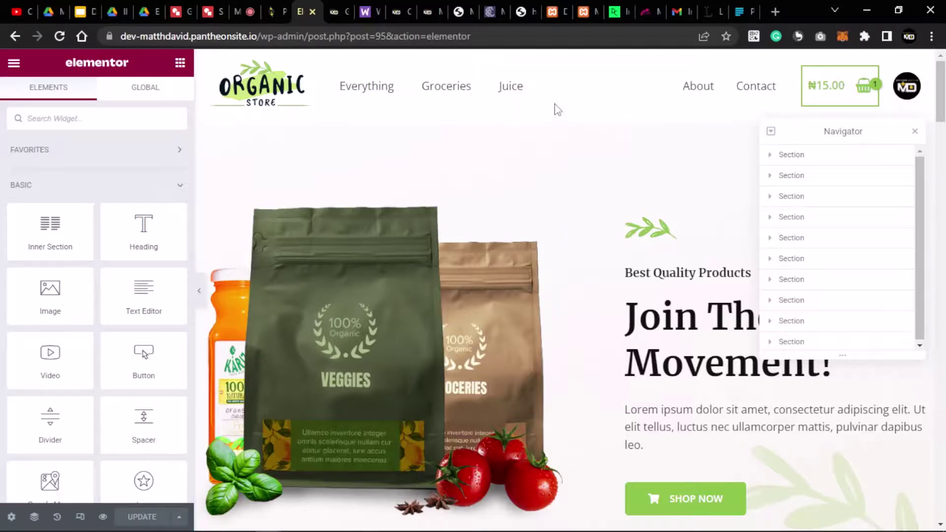
{"action": "scroll", "coordinate": [549, 228], "scroll_direction": "down", "scroll_amount": 5}
{"action": "scroll", "coordinate": [549, 228], "scroll_direction": "up", "scroll_amount": 5}
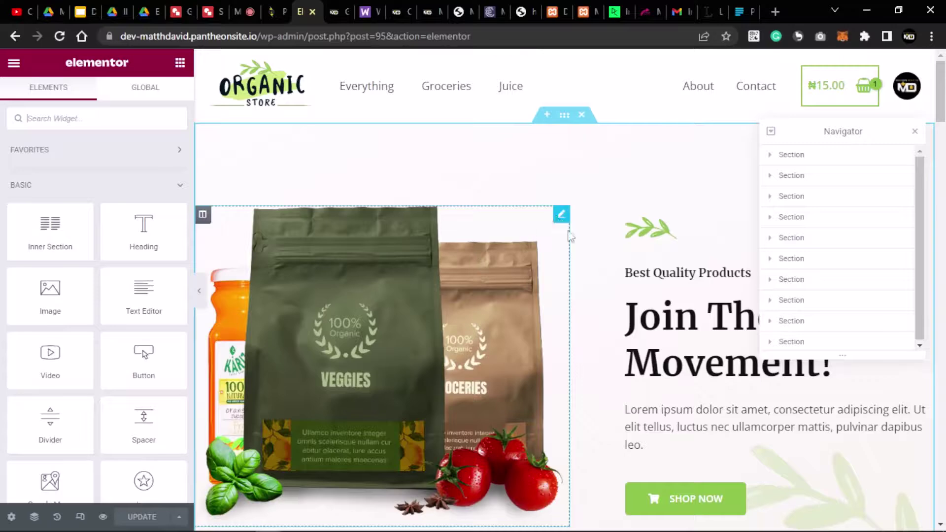
{"action": "scroll", "coordinate": [637, 260], "scroll_direction": "down", "scroll_amount": 6}
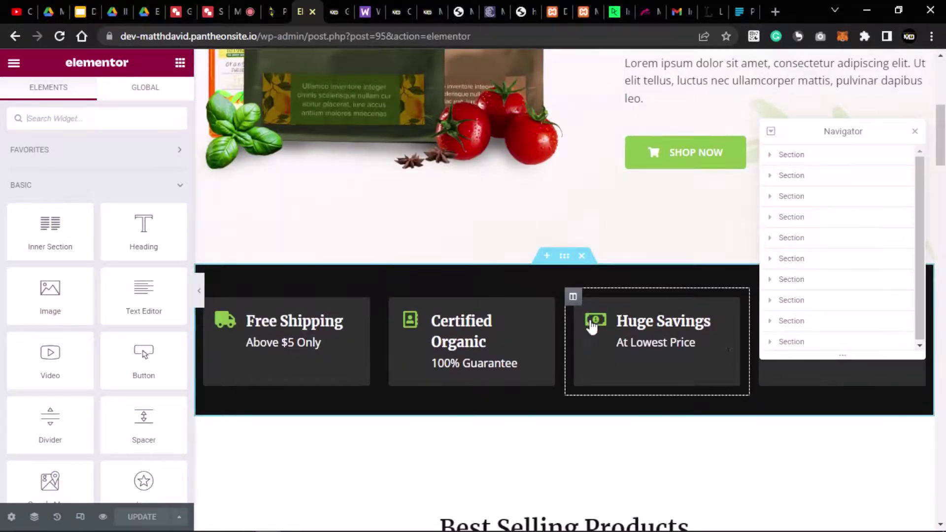
{"action": "left_click_drag", "start_coordinate": [838, 132], "coordinate": [830, 86]}
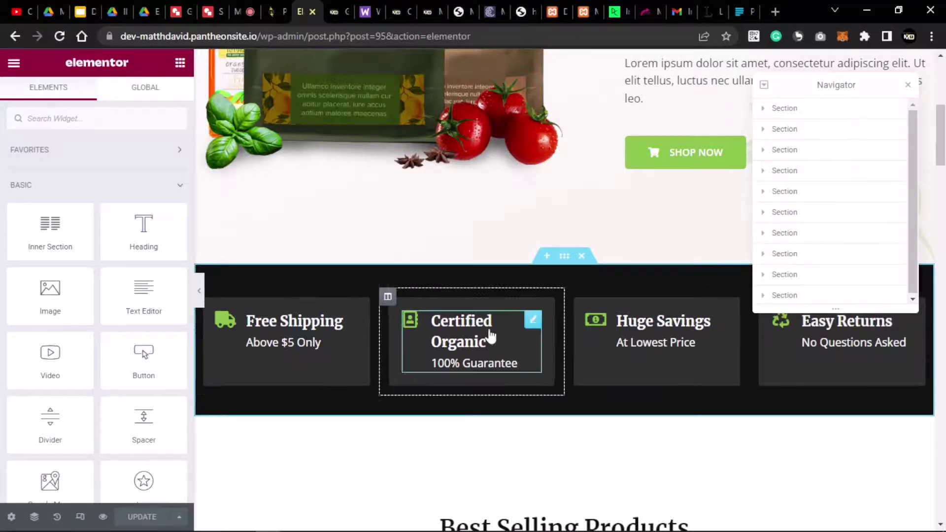
{"action": "scroll", "coordinate": [358, 339], "scroll_direction": "down", "scroll_amount": 2}
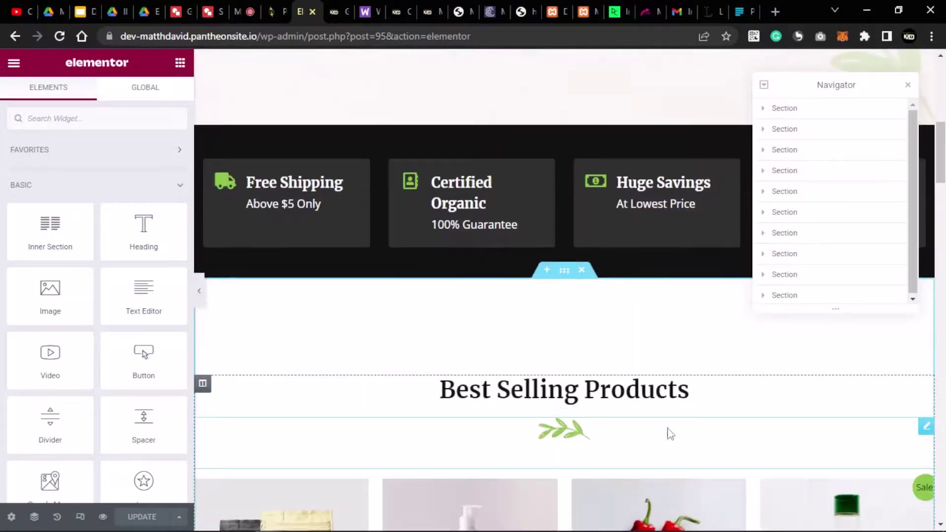
{"action": "scroll", "coordinate": [665, 399], "scroll_direction": "down", "scroll_amount": 5}
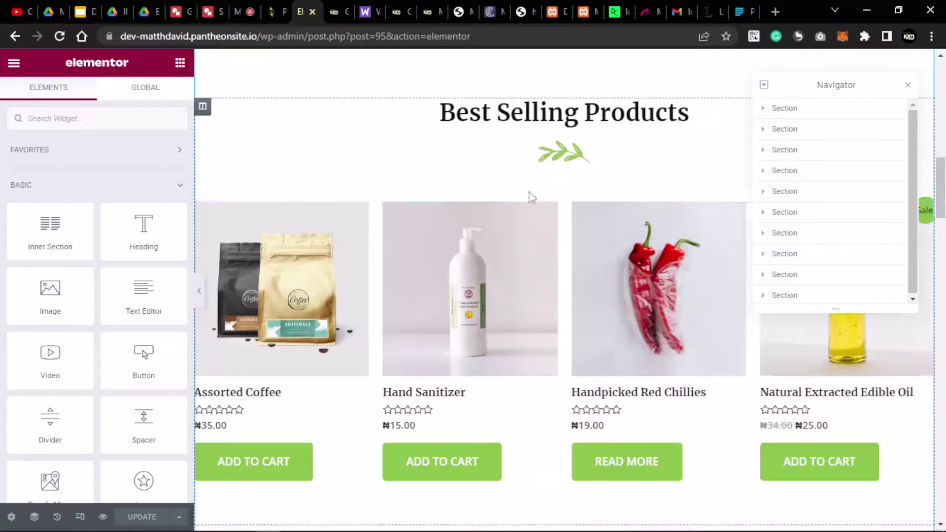
{"action": "scroll", "coordinate": [502, 246], "scroll_direction": "up", "scroll_amount": 2}
{"action": "scroll", "coordinate": [470, 302], "scroll_direction": "down", "scroll_amount": 1}
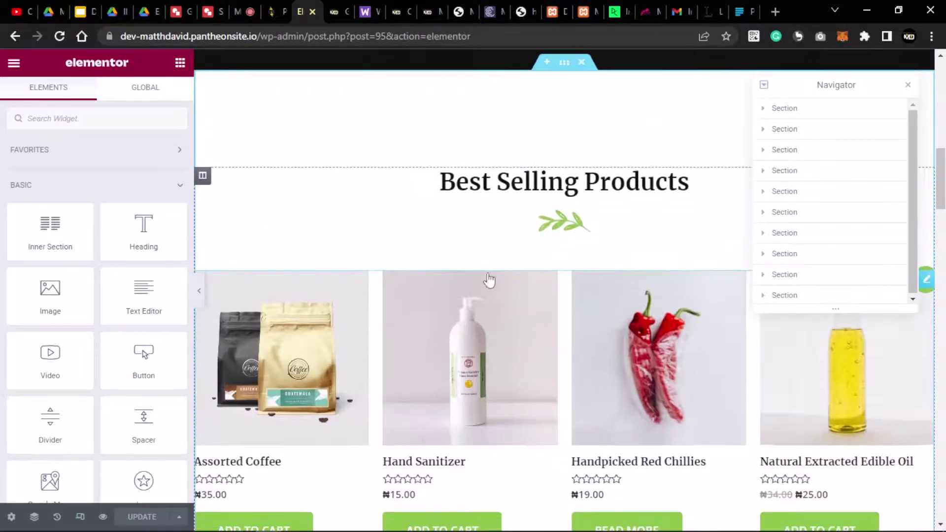
{"action": "left_click", "coordinate": [521, 309]}
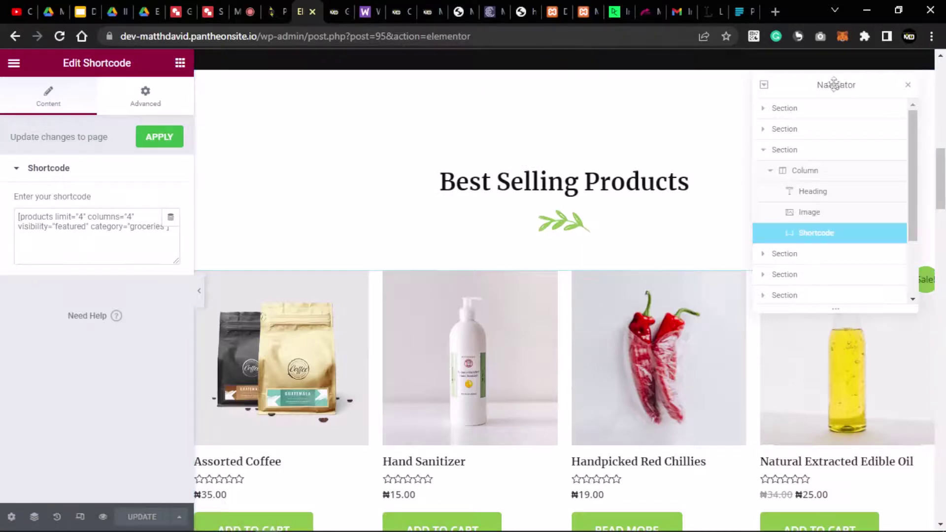
{"action": "left_click_drag", "start_coordinate": [834, 84], "coordinate": [680, 99]}
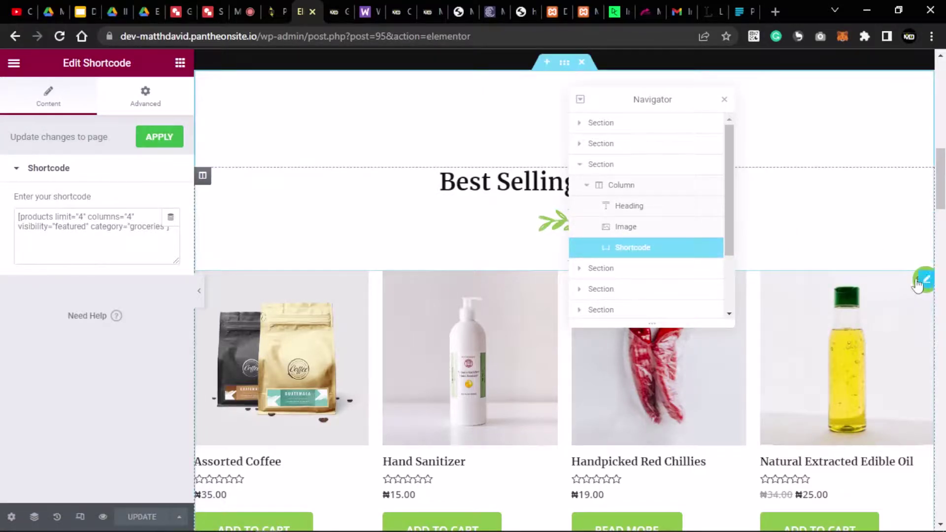
{"action": "scroll", "coordinate": [443, 401], "scroll_direction": "down", "scroll_amount": 5}
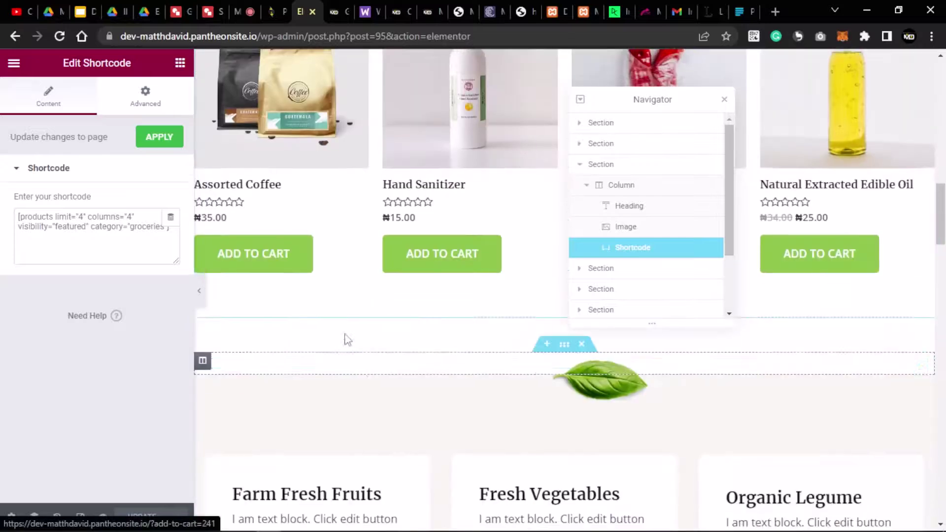
{"action": "scroll", "coordinate": [459, 207], "scroll_direction": "up", "scroll_amount": 5}
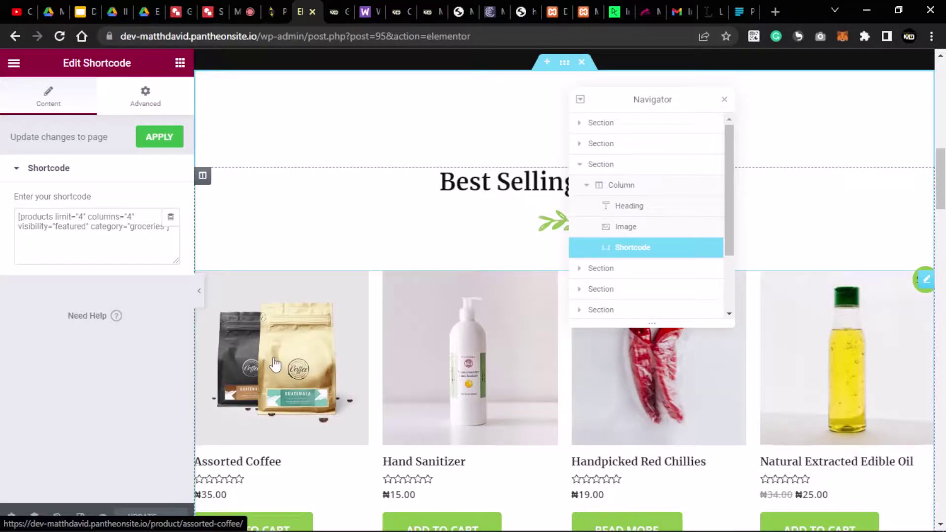
{"action": "scroll", "coordinate": [627, 389], "scroll_direction": "down", "scroll_amount": 4}
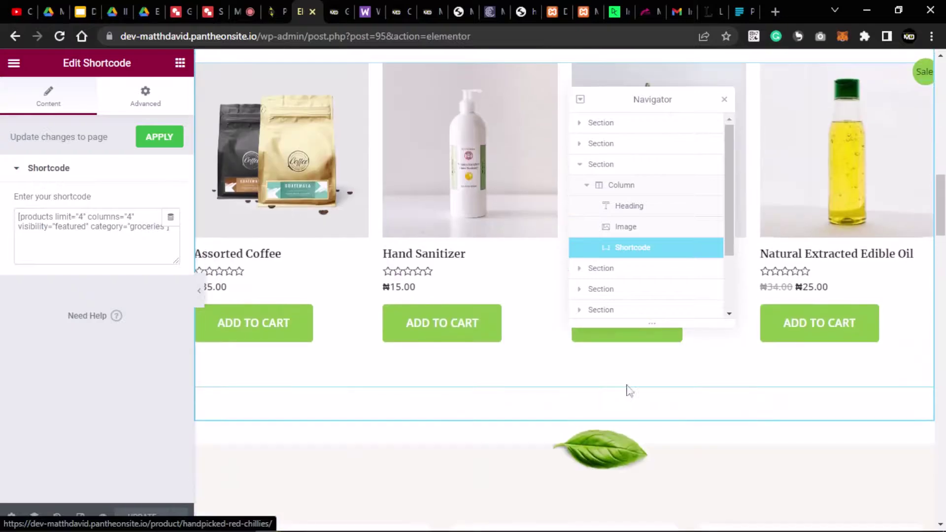
{"action": "scroll", "coordinate": [842, 240], "scroll_direction": "up", "scroll_amount": 1}
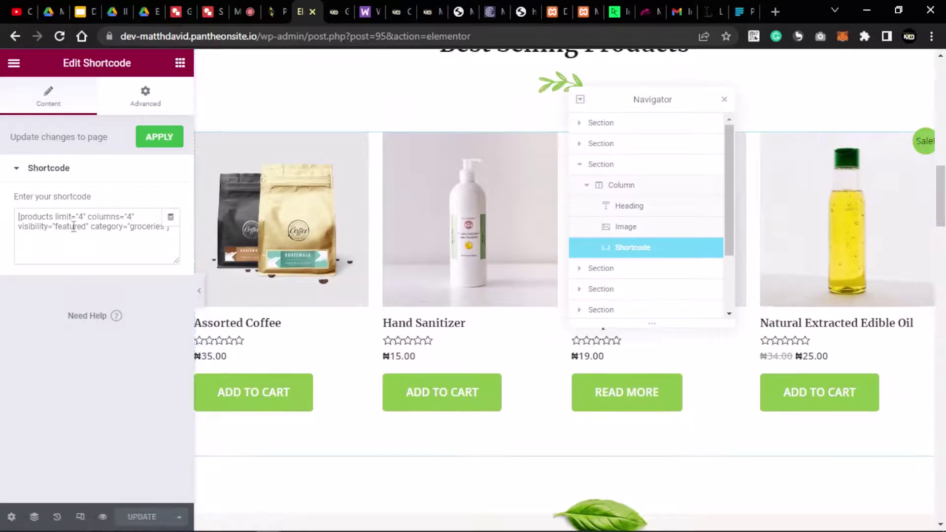
{"action": "left_click", "coordinate": [15, 170]}
{"action": "left_click", "coordinate": [17, 170]}
{"action": "left_click_drag", "start_coordinate": [19, 219], "coordinate": [171, 228]}
{"action": "left_click", "coordinate": [22, 215]}
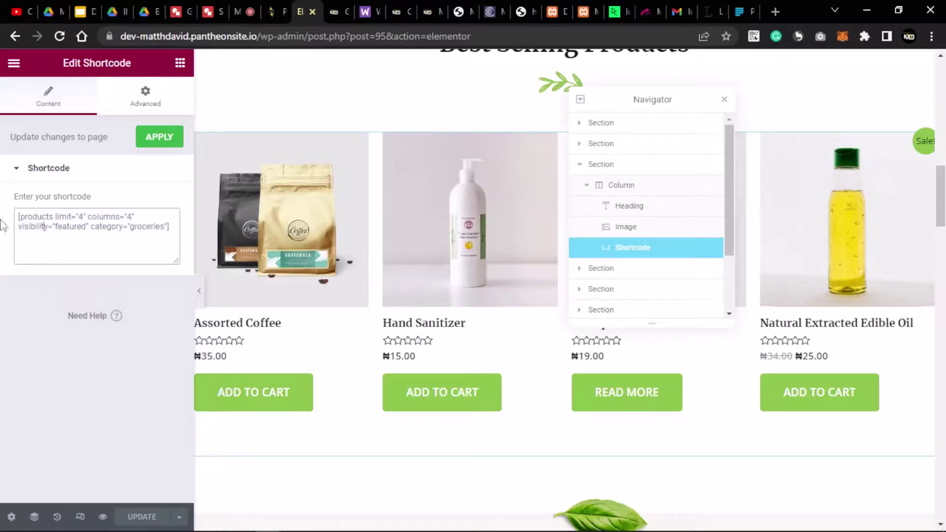
{"action": "mouse_move", "coordinate": [18, 215]}
{"action": "left_mouse_down"}
{"action": "mouse_move", "coordinate": [56, 227]}
{"action": "mouse_move", "coordinate": [172, 231]}
{"action": "mouse_move", "coordinate": [4, 220]}
{"action": "left_mouse_up"}
{"action": "left_click", "coordinate": [172, 231]}
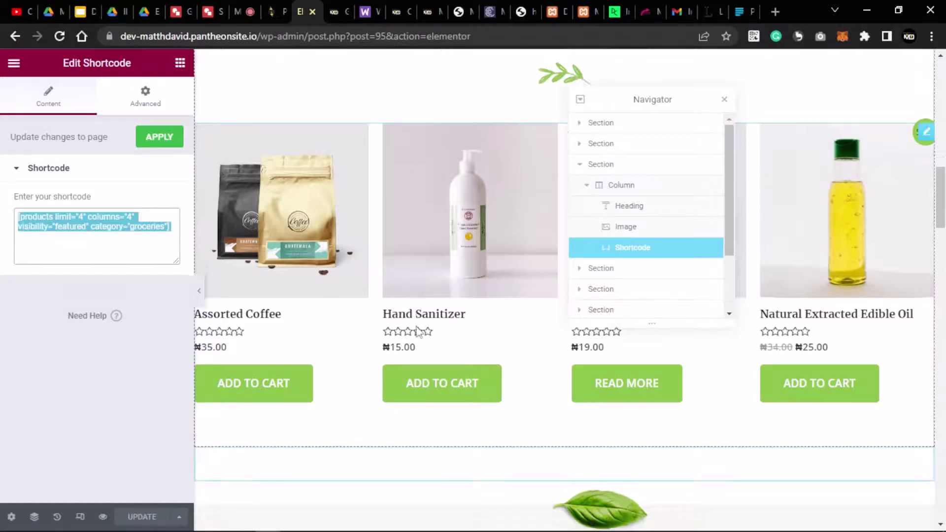
{"action": "scroll", "coordinate": [400, 330], "scroll_direction": "down", "scroll_amount": 12}
{"action": "scroll", "coordinate": [400, 330], "scroll_direction": "up", "scroll_amount": 4}
{"action": "scroll", "coordinate": [401, 333], "scroll_direction": "down", "scroll_amount": 9}
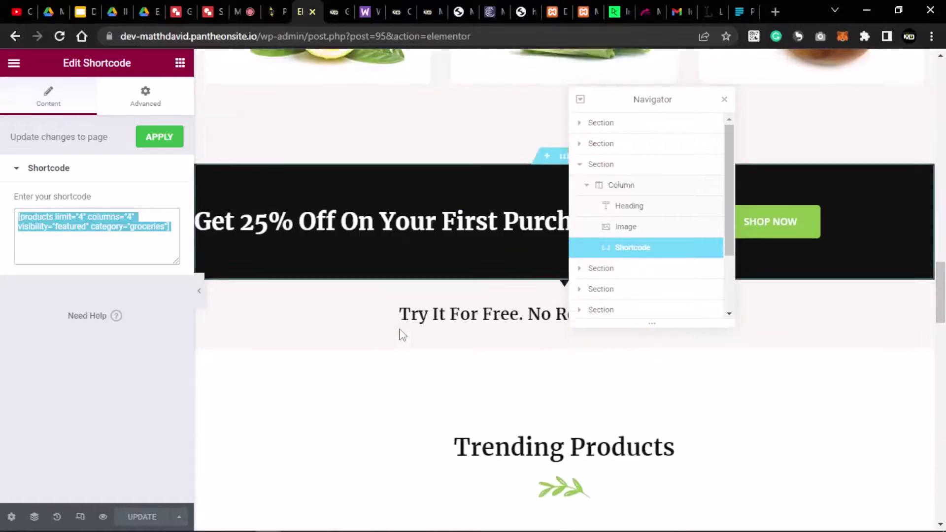
{"action": "scroll", "coordinate": [401, 333], "scroll_direction": "up", "scroll_amount": 8}
{"action": "scroll", "coordinate": [398, 335], "scroll_direction": "up", "scroll_amount": 2}
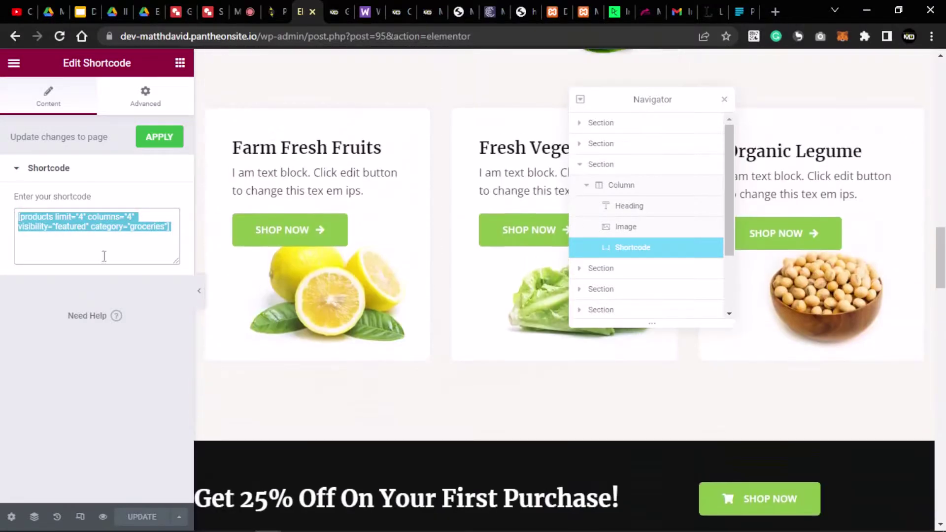
{"action": "left_click", "coordinate": [134, 215]}
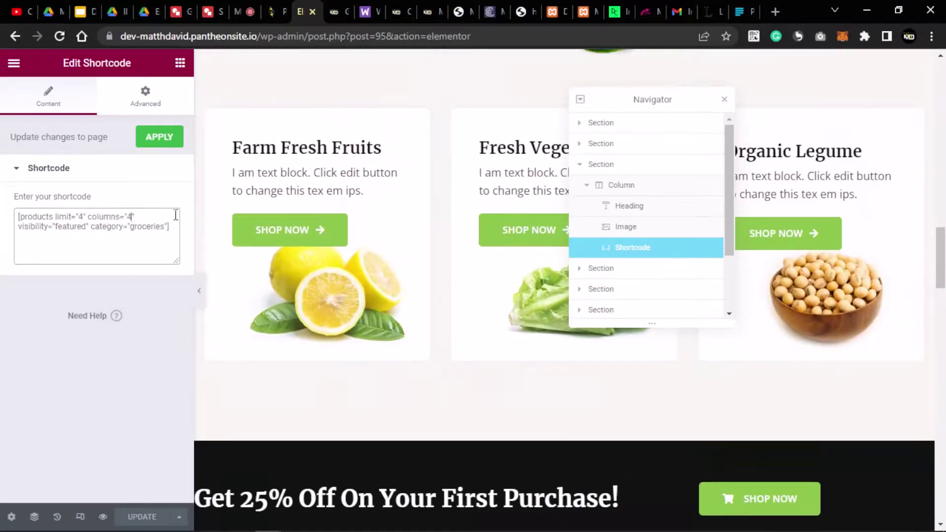
{"action": "left_click", "coordinate": [180, 61]}
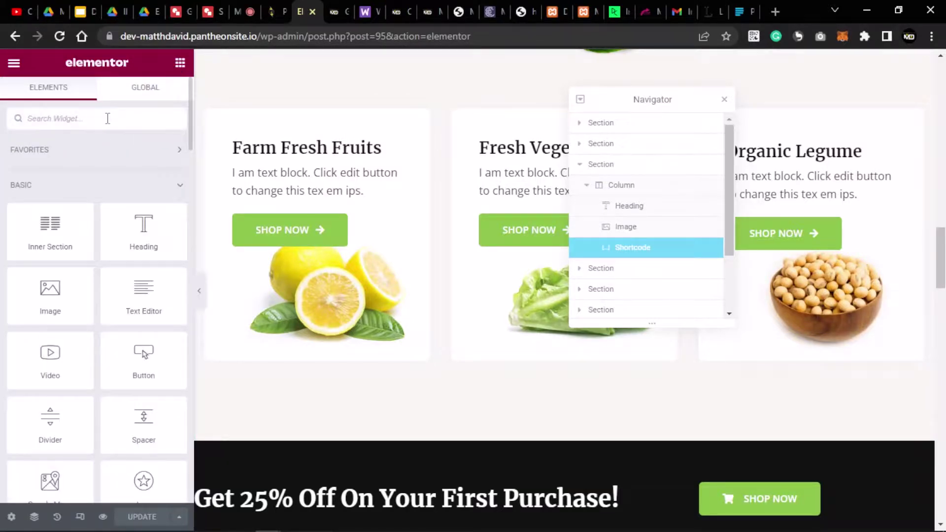
Insert an empty single-column section above the 'Get 25% Off On Your First Purchase' banner
{"action": "mouse_move", "coordinate": [501, 448]}
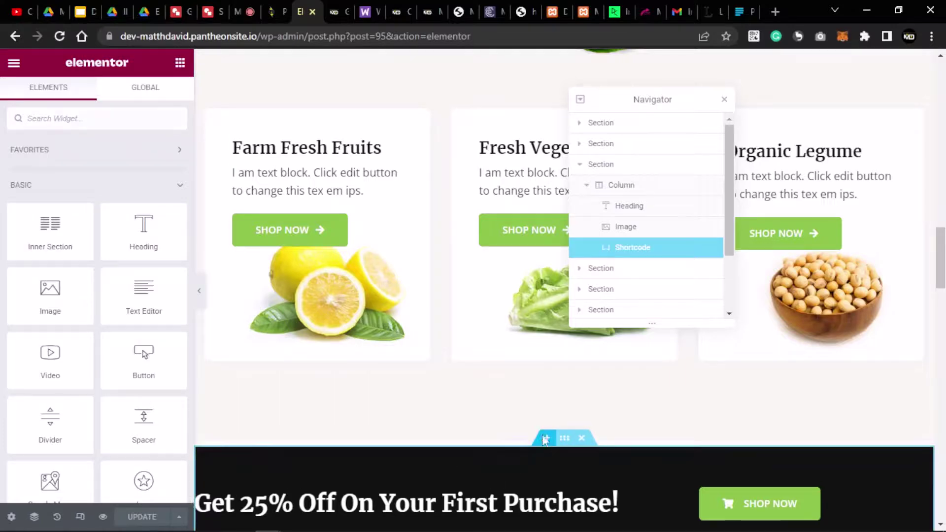
{"action": "left_click", "coordinate": [545, 439]}
{"action": "left_click", "coordinate": [531, 502]}
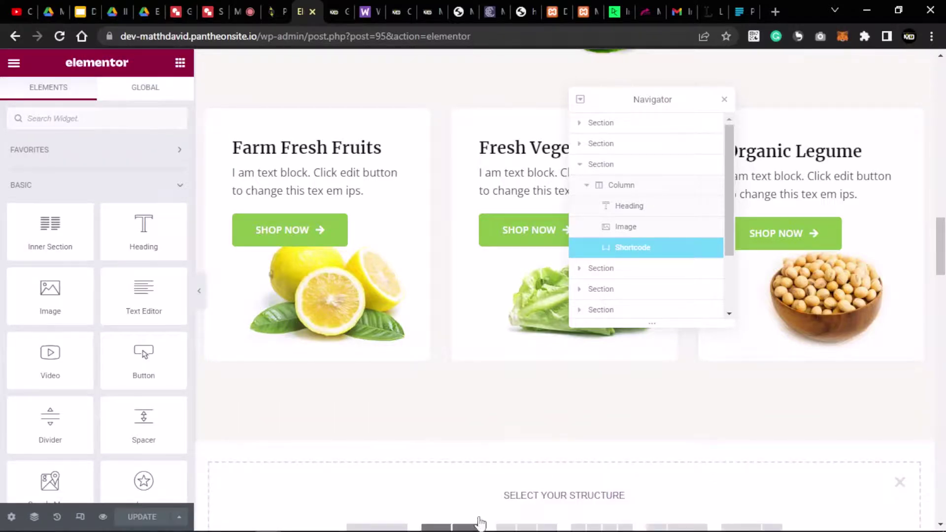
{"action": "scroll", "coordinate": [478, 517], "scroll_direction": "down", "scroll_amount": 2}
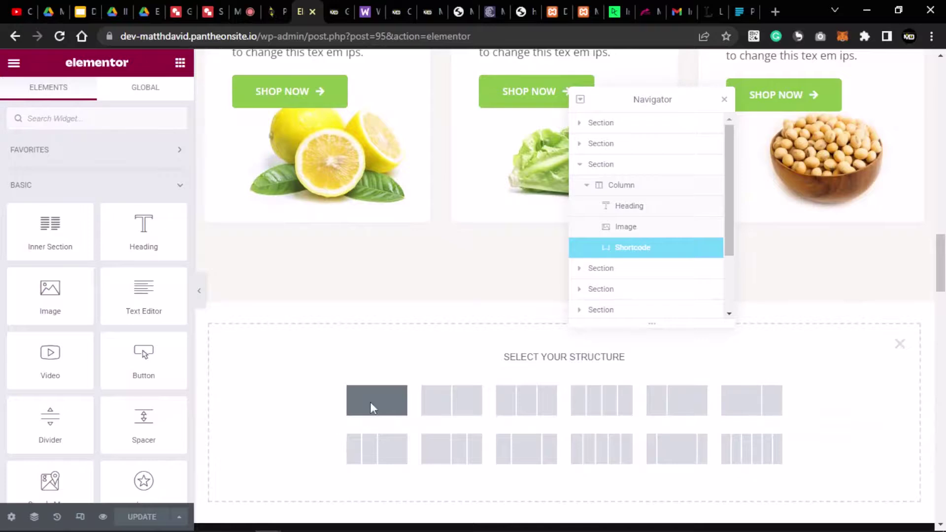
{"action": "left_click", "coordinate": [370, 401]}
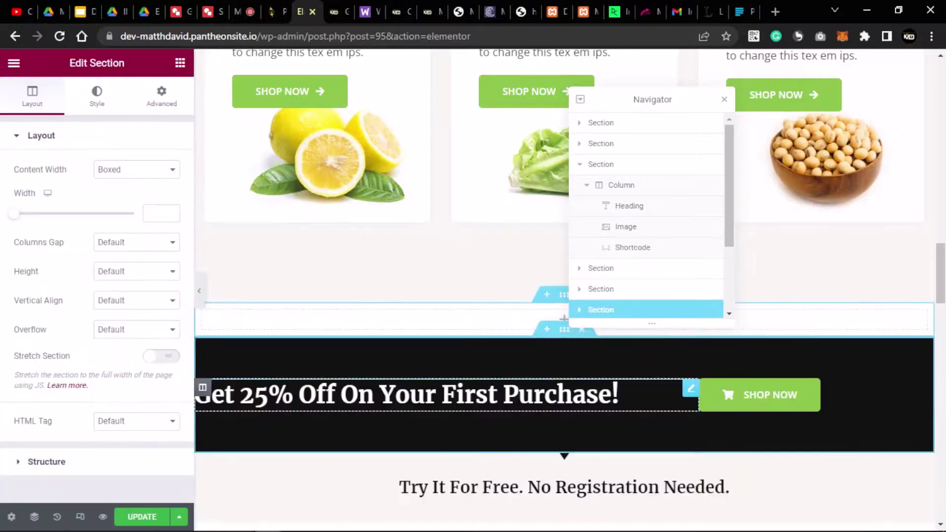
{"action": "left_click", "coordinate": [563, 319]}
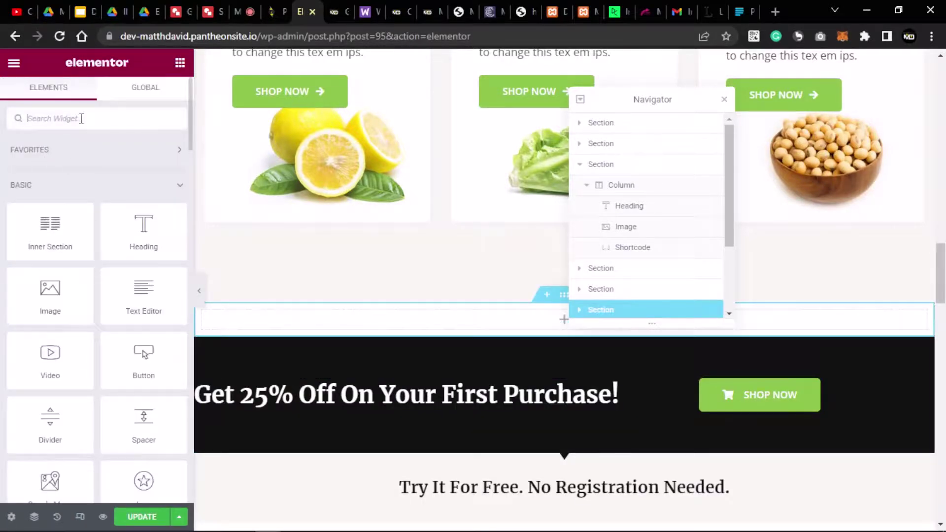
{"action": "type", "text": "short"}
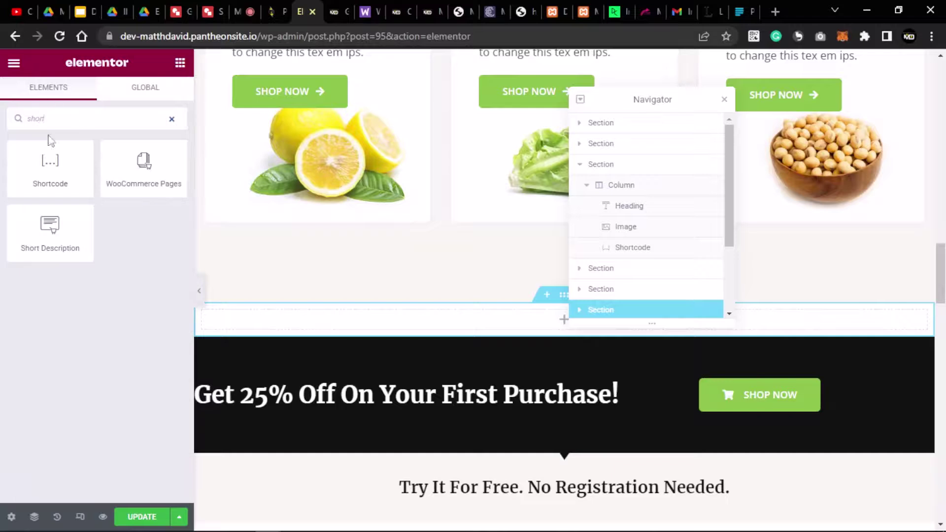
Drop a Shortcode widget into the new section and enter [products] as its shortcode
{"action": "left_click_drag", "start_coordinate": [52, 159], "coordinate": [450, 323]}
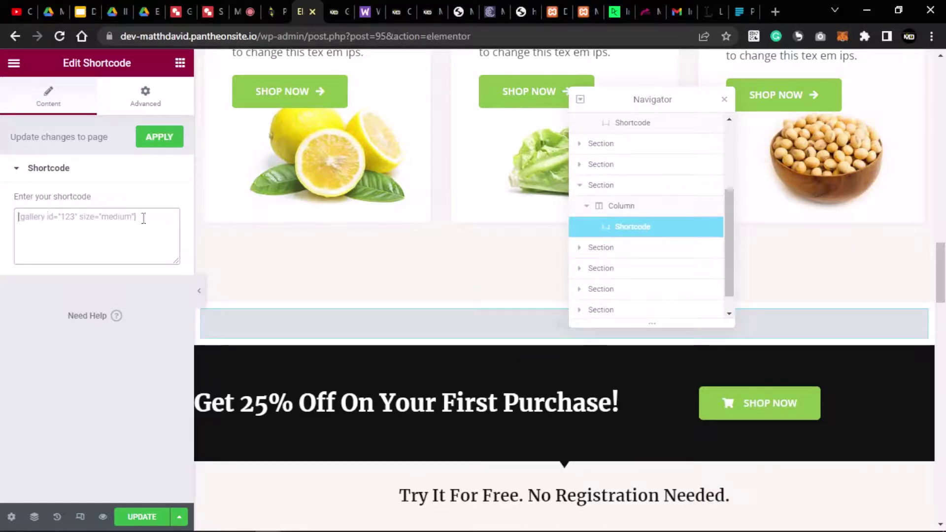
{"action": "type", "text": "pro"}
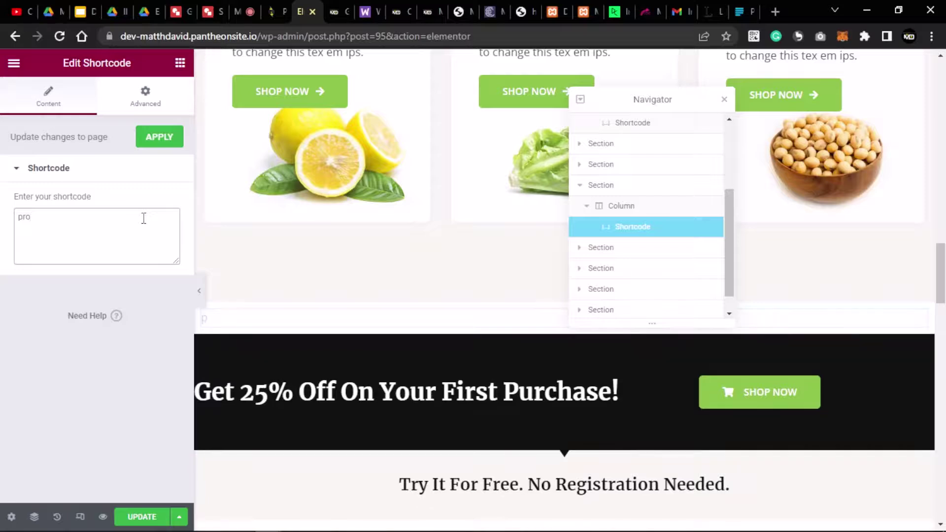
{"action": "type", "text": "ducts"}
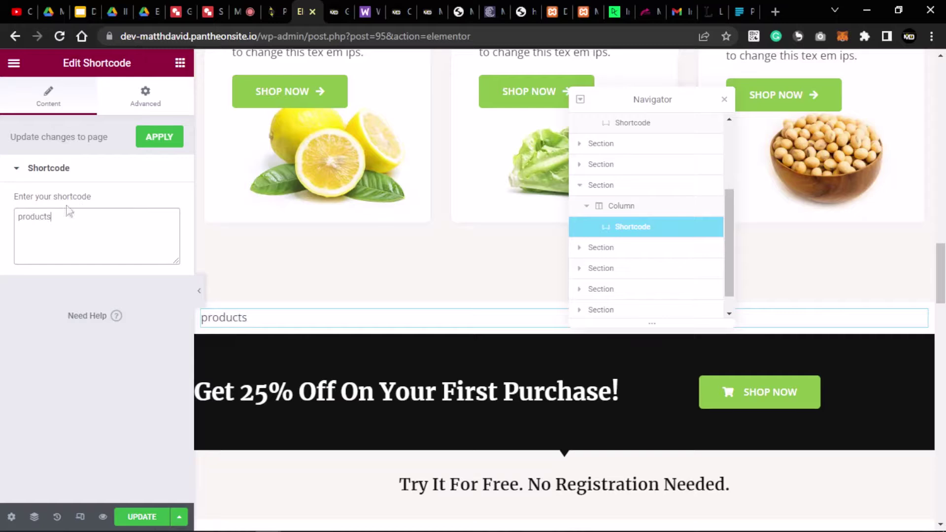
{"action": "left_click_drag", "start_coordinate": [20, 217], "coordinate": [54, 216]}
{"action": "type", "text": "["}
{"action": "key", "text": "BackSpace"}
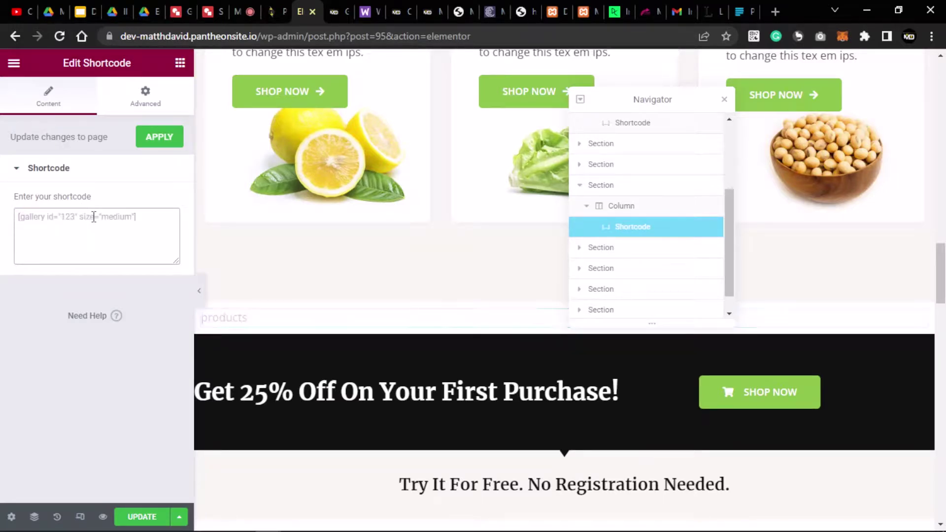
{"action": "type", "text": "["}
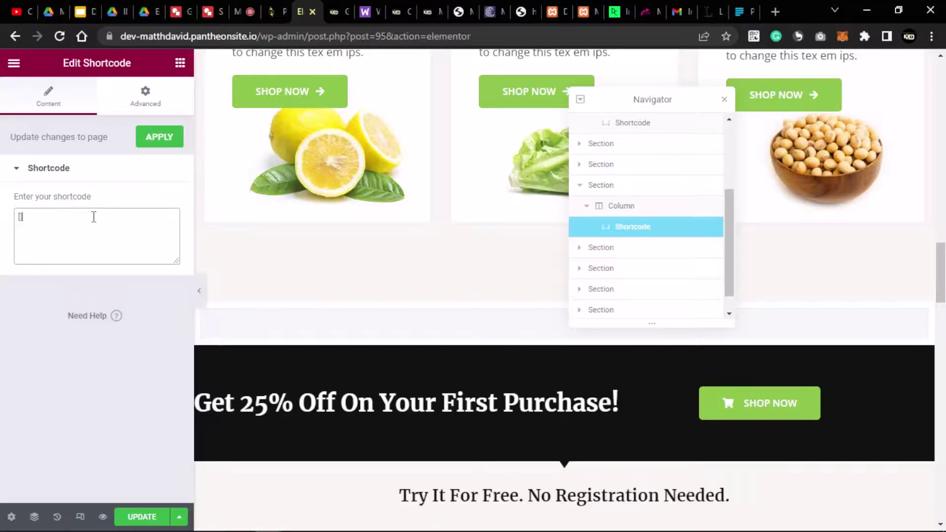
{"action": "type", "text": "]"}
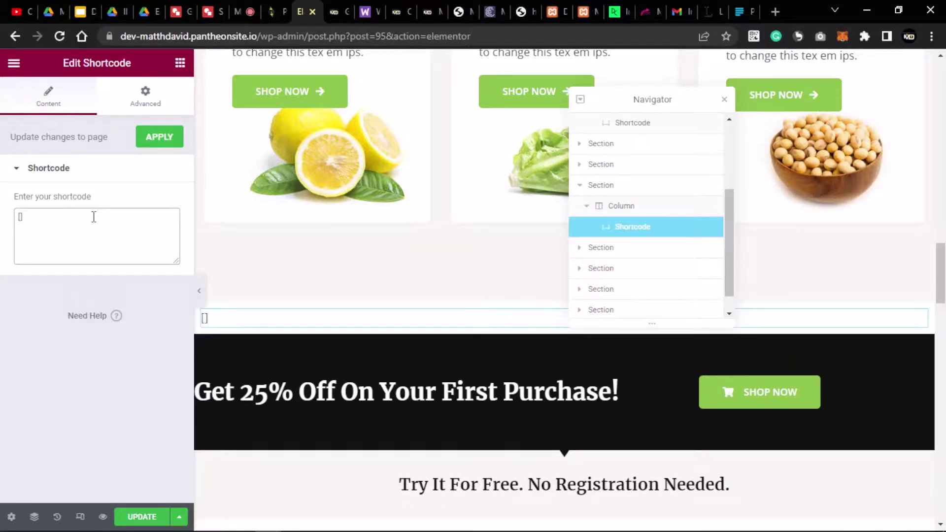
{"action": "type", "text": "pro"}
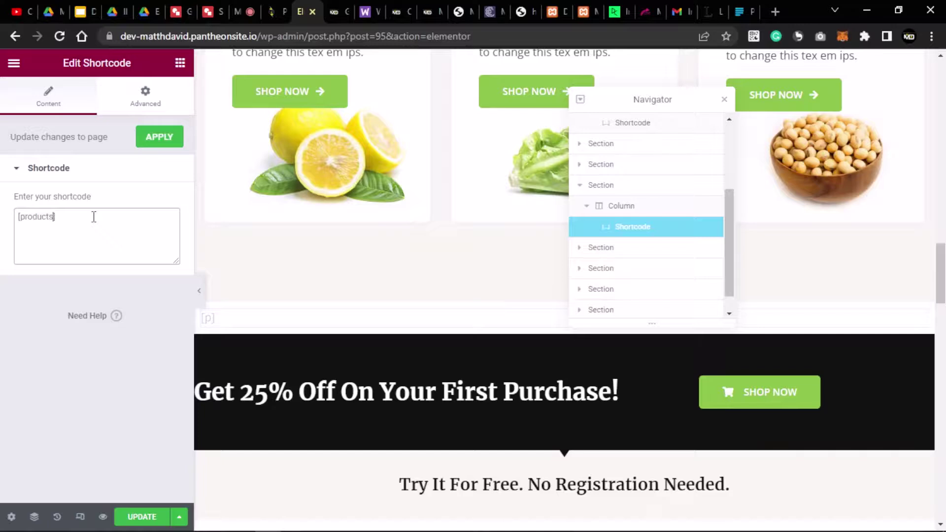
{"action": "type", "text": "ducts"}
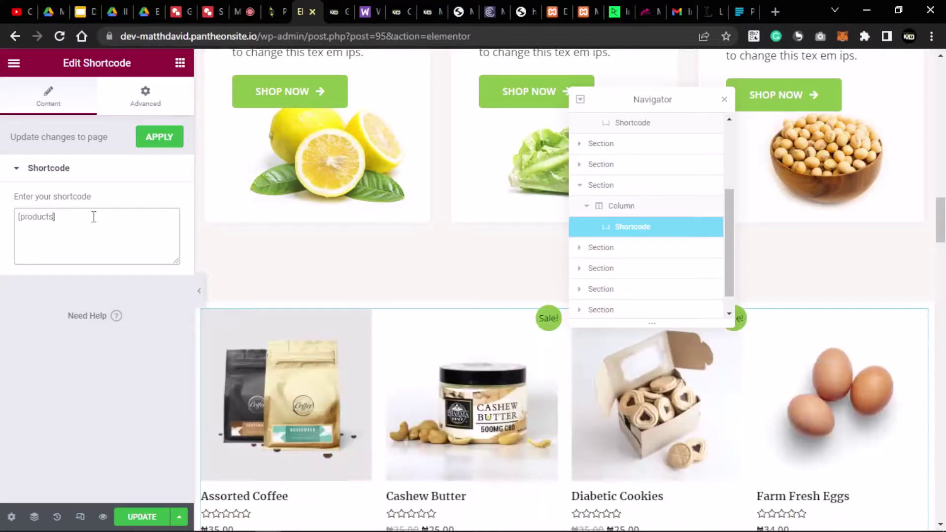
Review the Shortcode widget's Advanced settings, then apply [products] so the preview reloads
{"action": "left_click", "coordinate": [46, 217]}
{"action": "scroll", "coordinate": [439, 415], "scroll_direction": "down", "scroll_amount": 15}
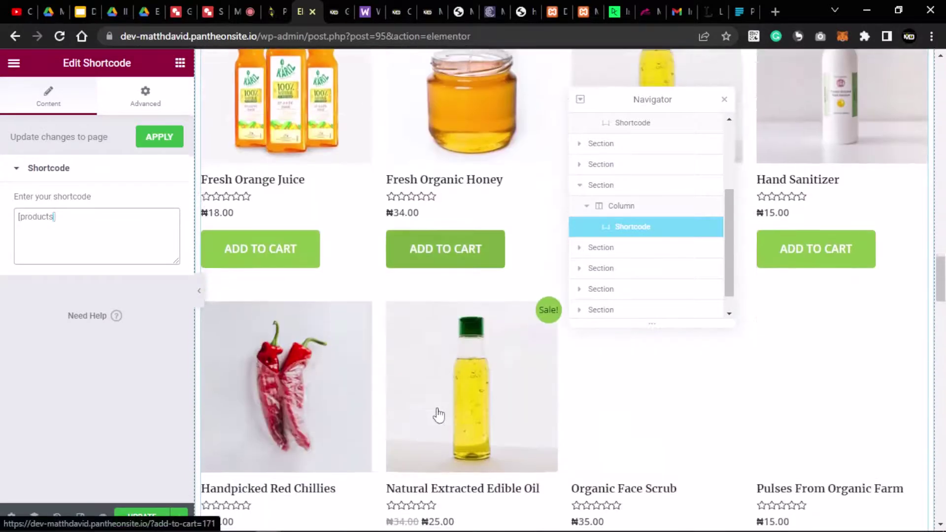
{"action": "scroll", "coordinate": [435, 412], "scroll_direction": "down", "scroll_amount": 5}
{"action": "scroll", "coordinate": [435, 411], "scroll_direction": "up", "scroll_amount": 5}
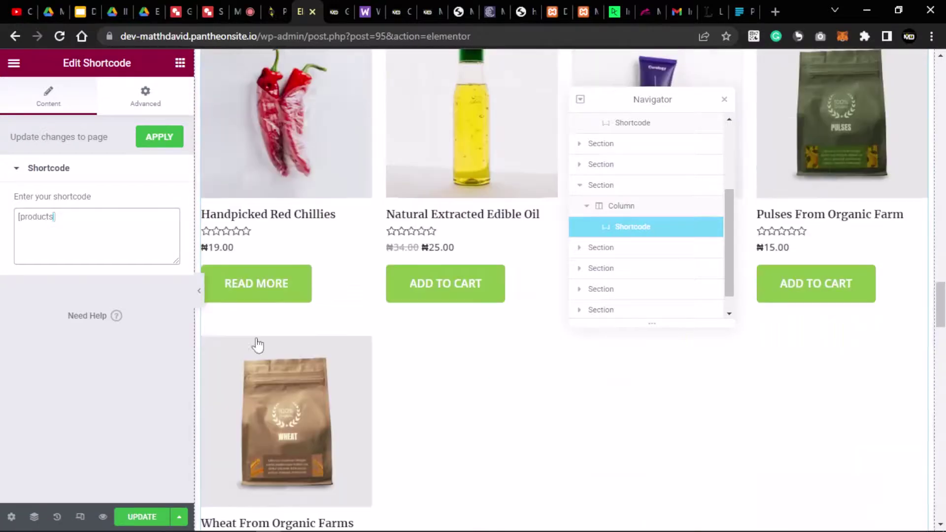
{"action": "scroll", "coordinate": [438, 359], "scroll_direction": "up", "scroll_amount": 10}
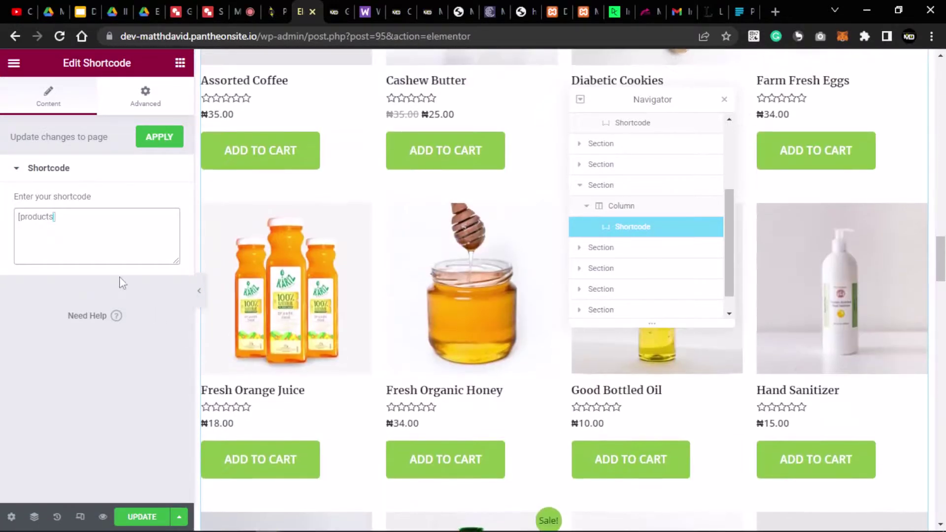
{"action": "left_click", "coordinate": [145, 96]}
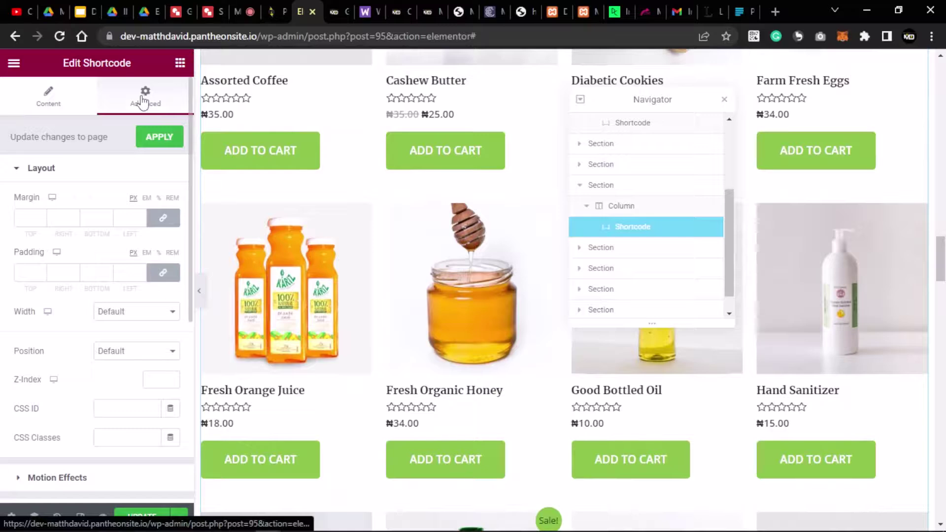
{"action": "left_click", "coordinate": [65, 105]}
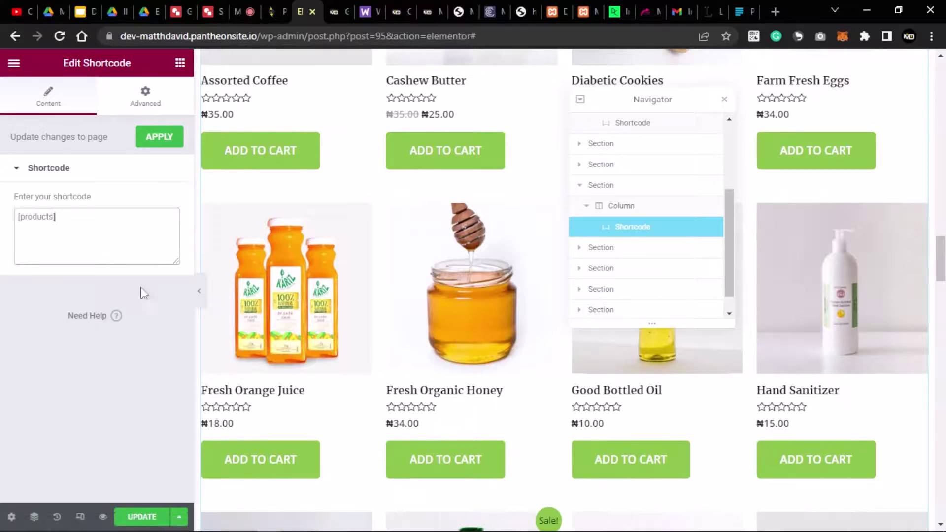
{"action": "scroll", "coordinate": [388, 379], "scroll_direction": "down", "scroll_amount": 4}
{"action": "scroll", "coordinate": [388, 374], "scroll_direction": "up", "scroll_amount": 13}
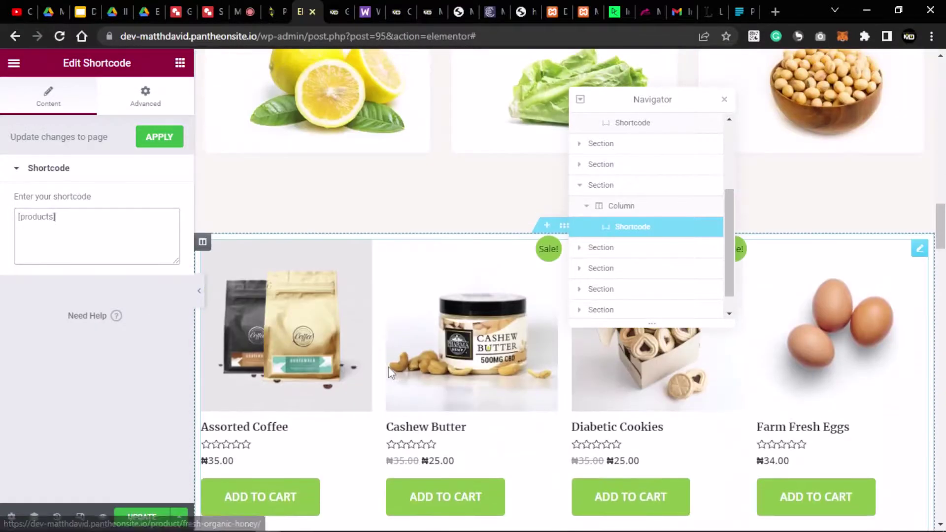
{"action": "scroll", "coordinate": [389, 370], "scroll_direction": "down", "scroll_amount": 5}
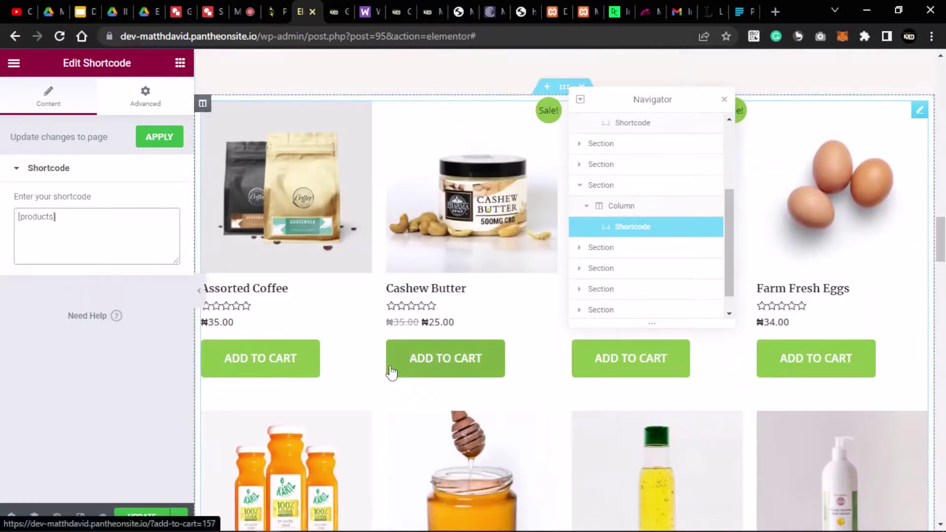
{"action": "scroll", "coordinate": [392, 374], "scroll_direction": "down", "scroll_amount": 5}
{"action": "scroll", "coordinate": [392, 374], "scroll_direction": "up", "scroll_amount": 10}
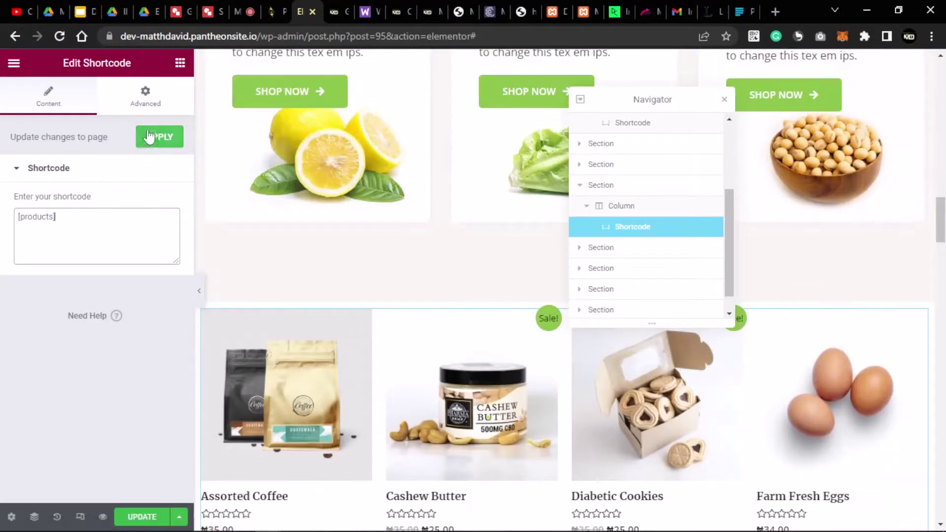
{"action": "left_click", "coordinate": [156, 137]}
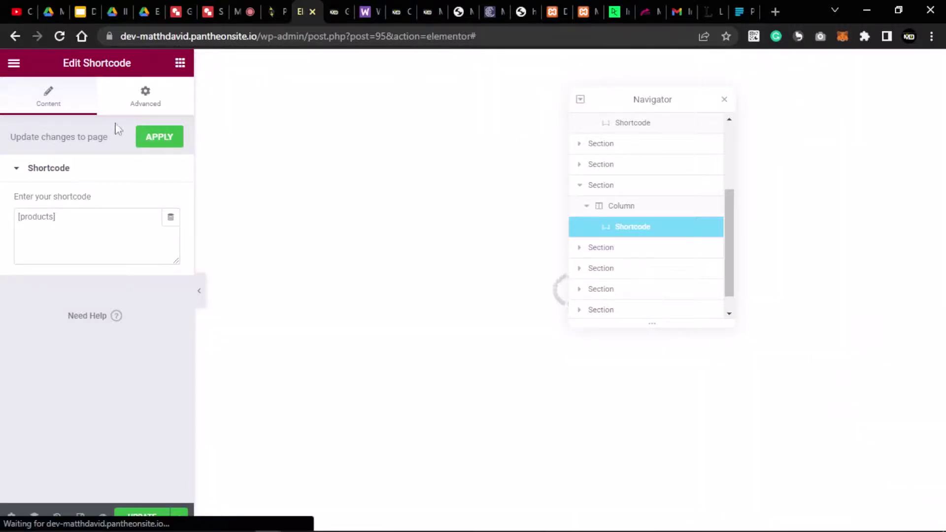
Open the Elements panel and locate the empty strip above the Get 25% Off banner
{"action": "left_click", "coordinate": [179, 64]}
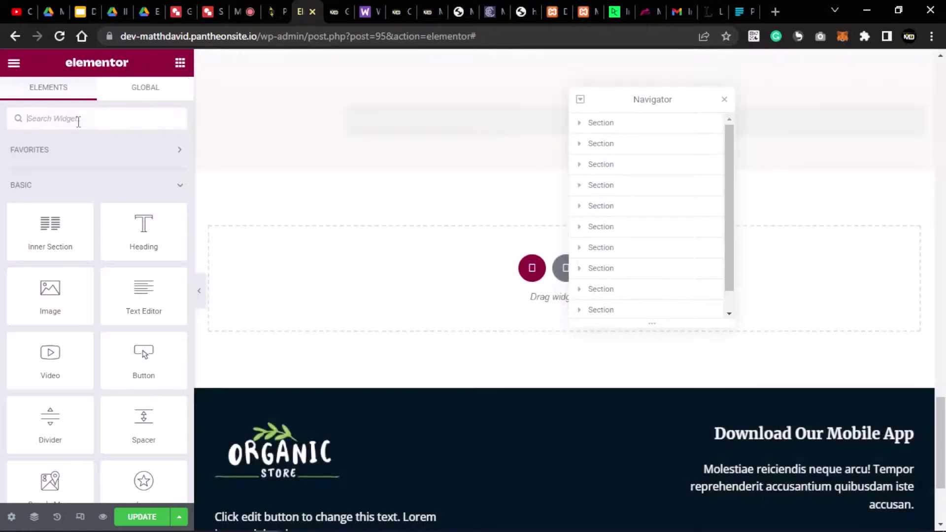
{"action": "scroll", "coordinate": [348, 247], "scroll_direction": "up", "scroll_amount": 10}
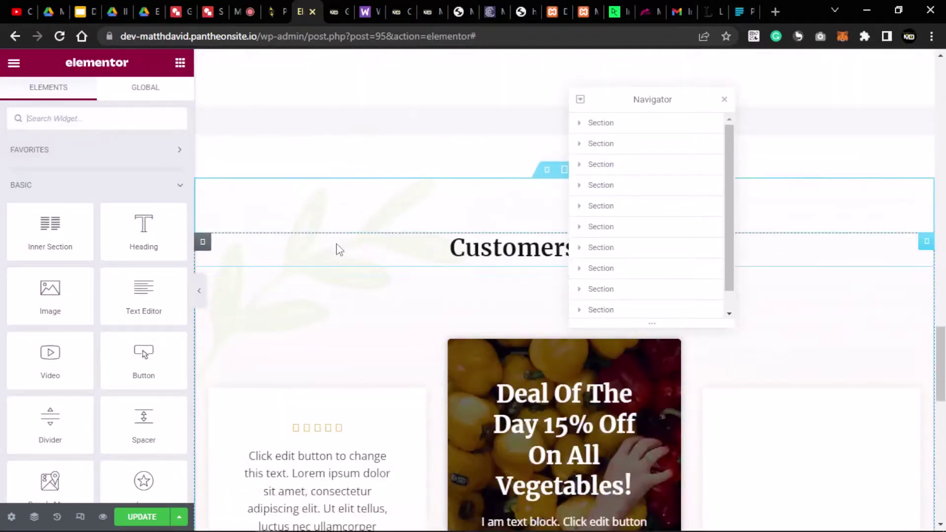
{"action": "scroll", "coordinate": [339, 250], "scroll_direction": "up", "scroll_amount": 15}
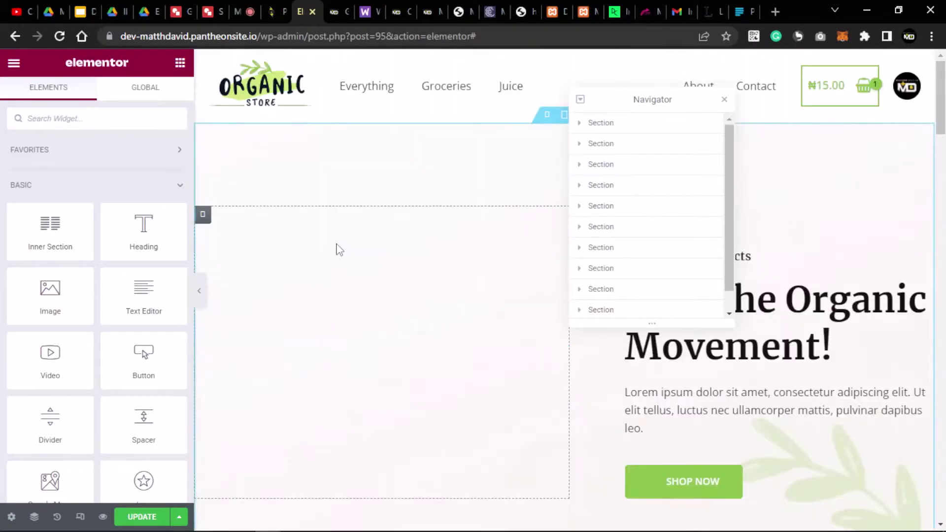
{"action": "scroll", "coordinate": [338, 250], "scroll_direction": "down", "scroll_amount": 10}
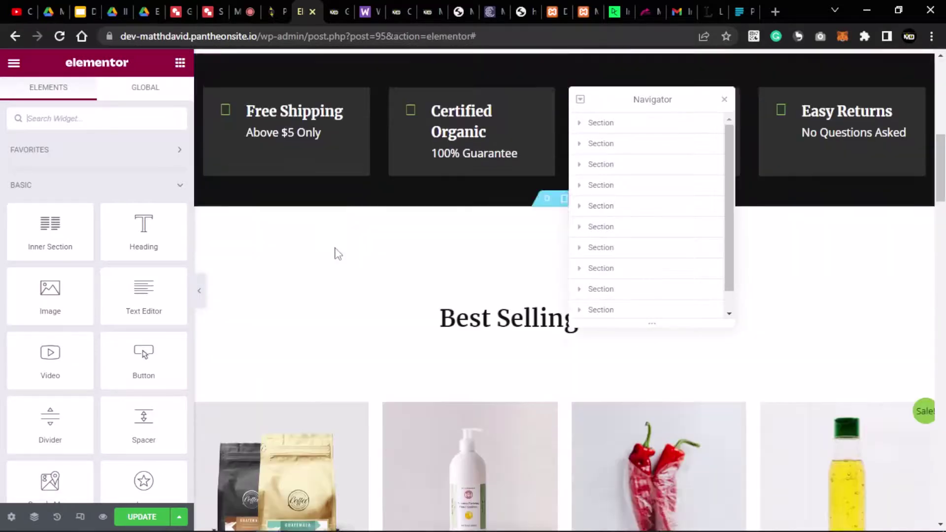
{"action": "scroll", "coordinate": [336, 256], "scroll_direction": "down", "scroll_amount": 10}
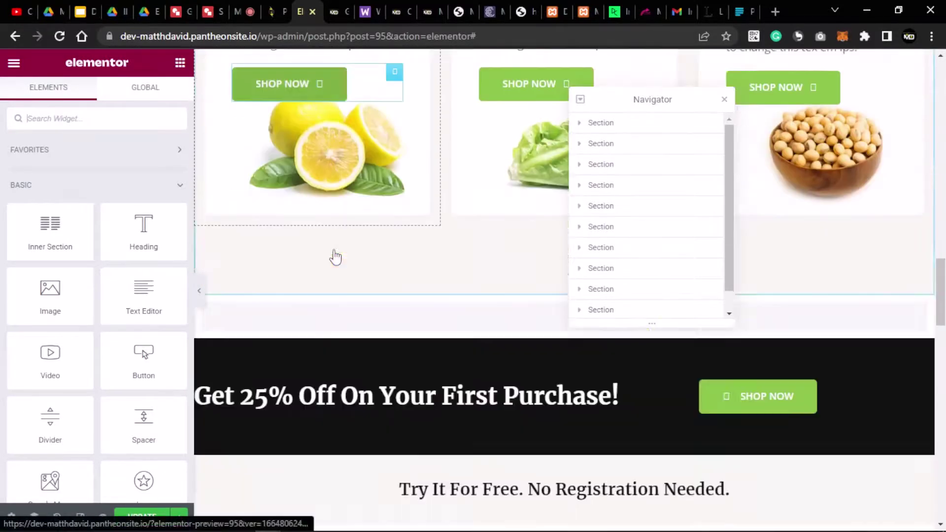
{"action": "scroll", "coordinate": [335, 255], "scroll_direction": "down", "scroll_amount": 3}
{"action": "scroll", "coordinate": [333, 253], "scroll_direction": "up", "scroll_amount": 3}
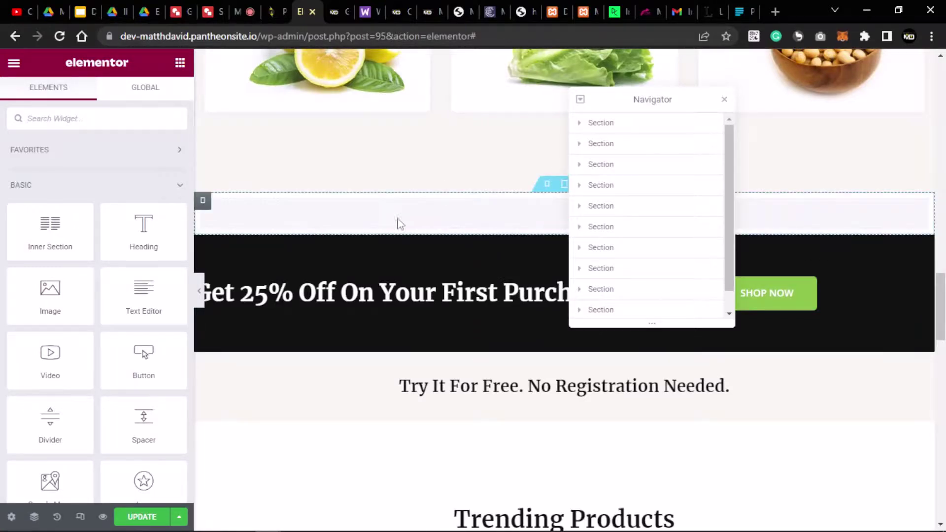
Search 'produc' and drop the Products widget into the empty section, moving the Navigator aside
{"action": "left_click", "coordinate": [50, 115]}
{"action": "type", "text": "produc"}
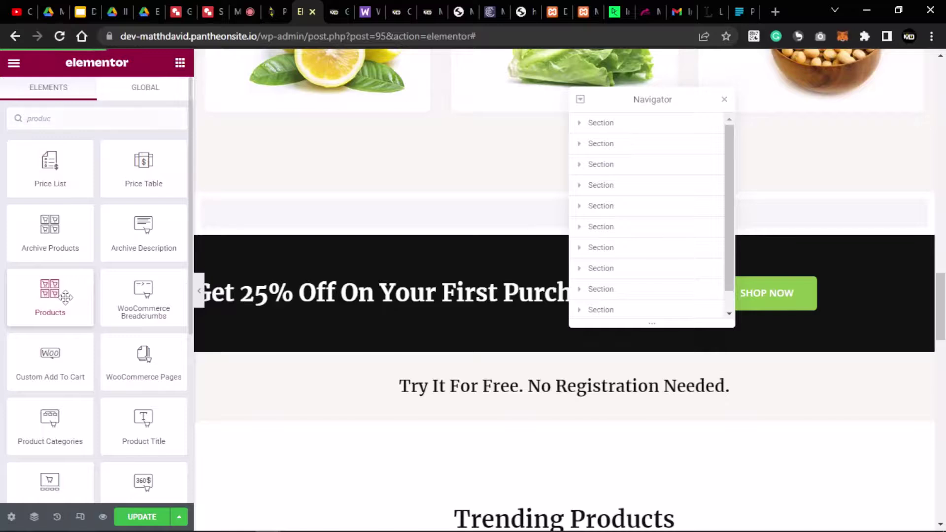
{"action": "left_click_drag", "start_coordinate": [63, 296], "coordinate": [411, 228]}
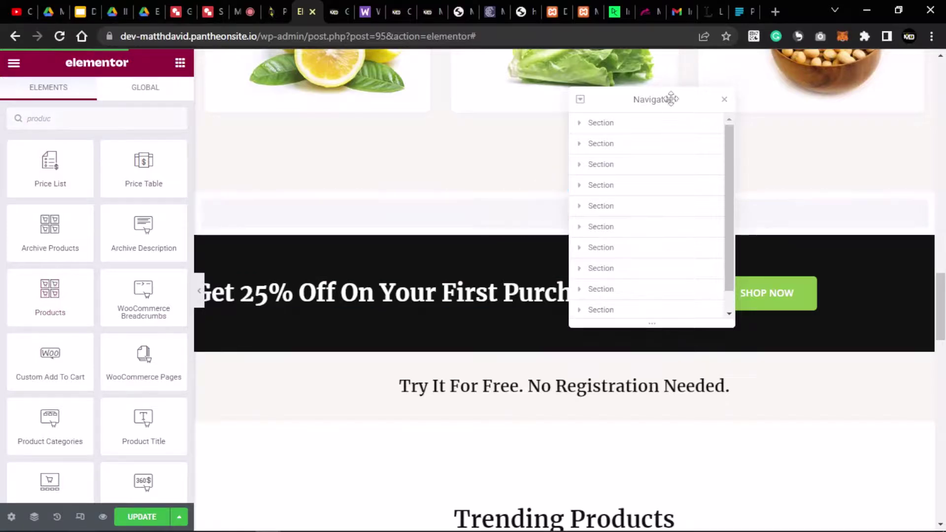
{"action": "left_click_drag", "start_coordinate": [696, 102], "coordinate": [779, 296]}
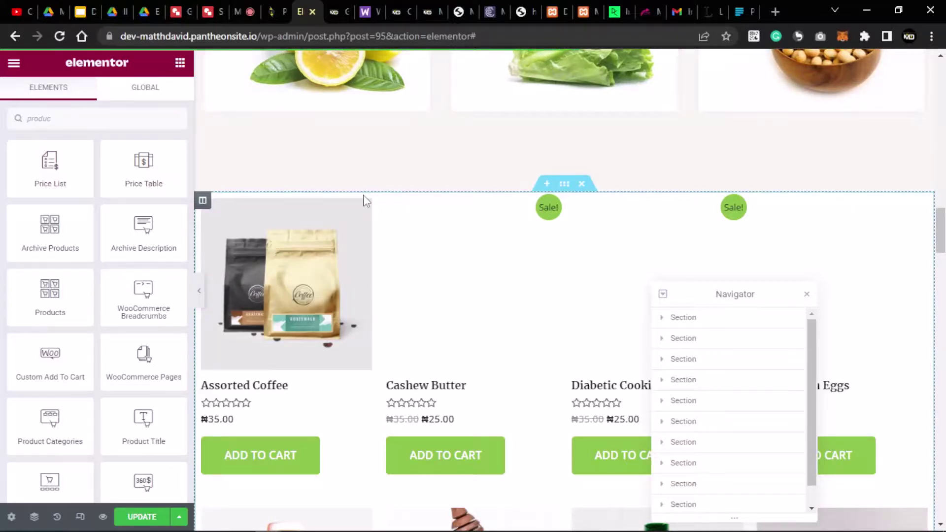
{"action": "scroll", "coordinate": [423, 345], "scroll_direction": "down", "scroll_amount": 10}
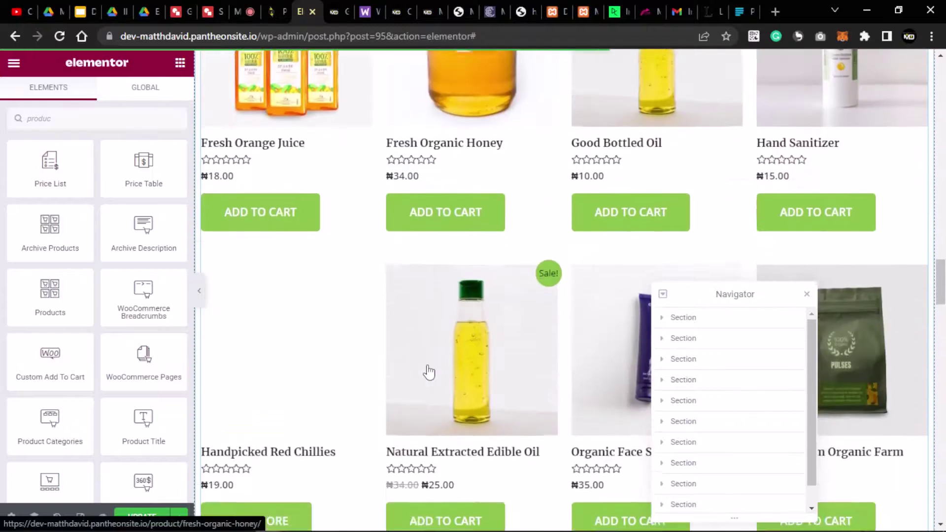
{"action": "scroll", "coordinate": [429, 373], "scroll_direction": "up", "scroll_amount": 10}
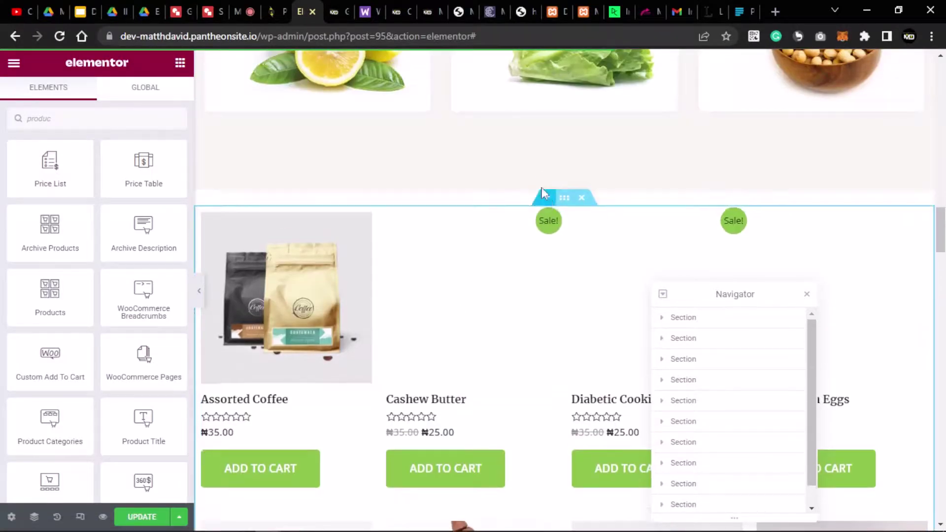
Add a new single-column section above the product grid
{"action": "left_click", "coordinate": [542, 194]}
{"action": "left_click", "coordinate": [532, 253]}
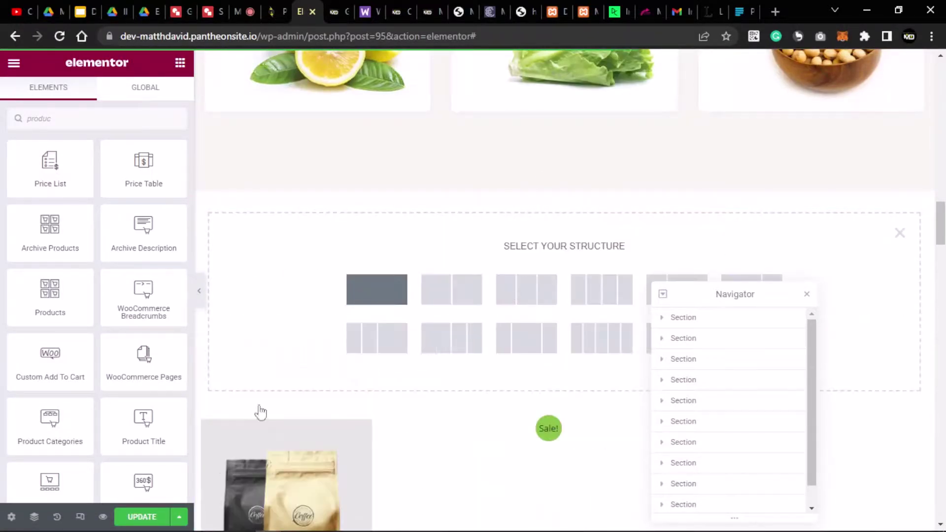
{"action": "left_click", "coordinate": [377, 290]}
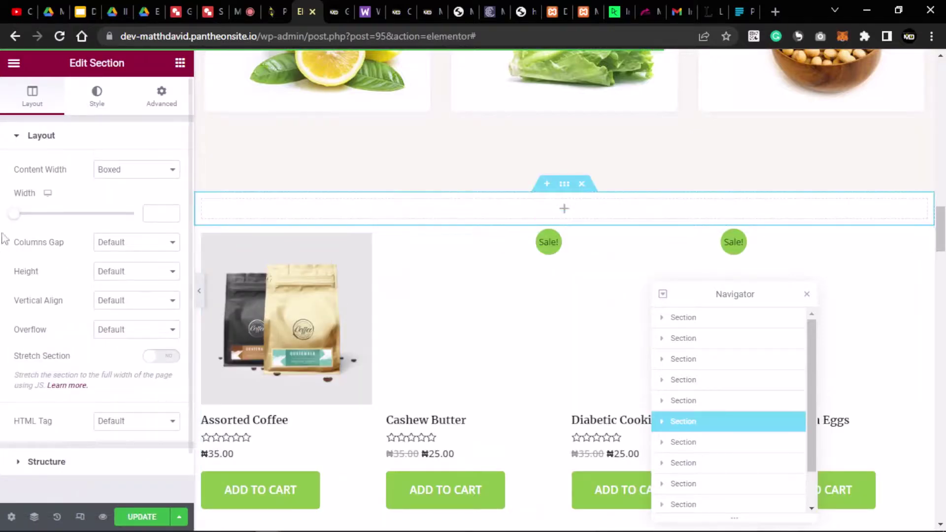
Search 'product' and place a Products widget in the new section
{"action": "left_click", "coordinate": [179, 62]}
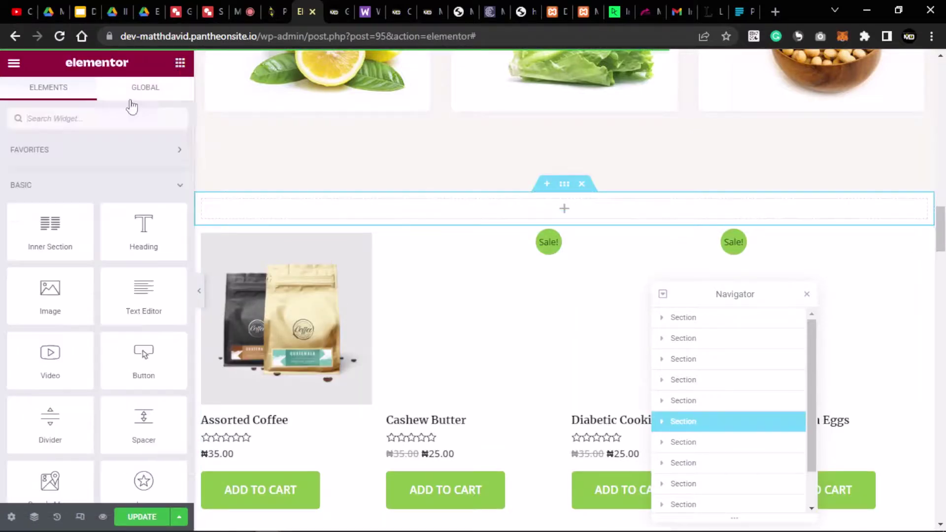
{"action": "left_click", "coordinate": [69, 125]}
{"action": "type", "text": "product"}
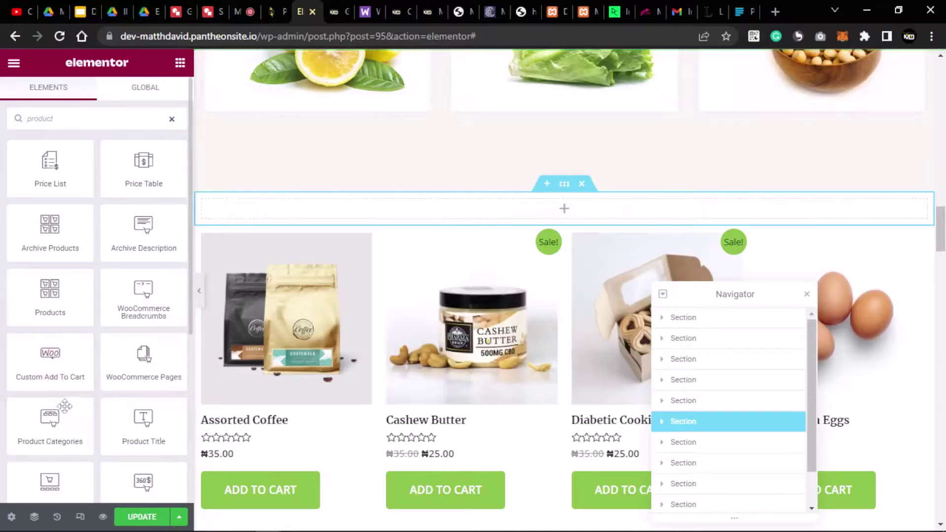
{"action": "left_click_drag", "start_coordinate": [49, 296], "coordinate": [506, 210]}
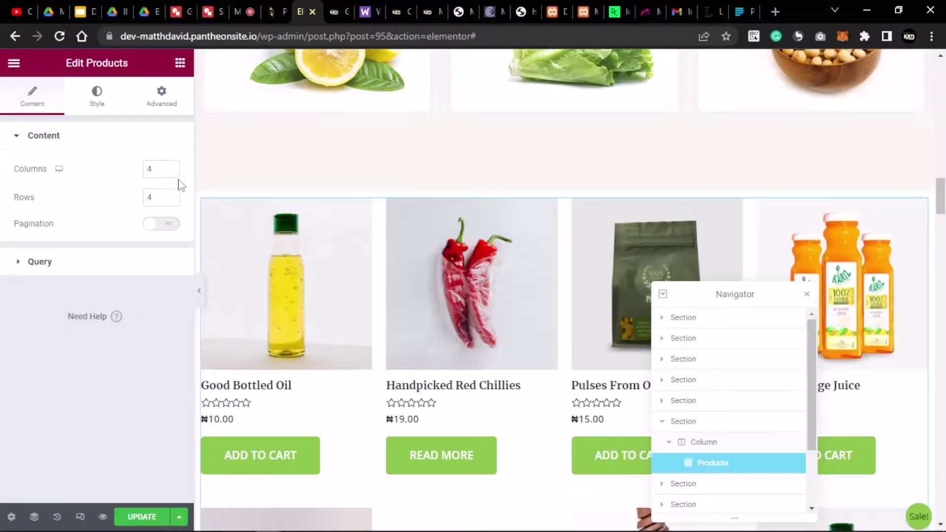
Set the new Products widget to 3 columns and 2 rows
{"action": "scroll", "coordinate": [554, 321], "scroll_direction": "down", "scroll_amount": 2}
{"action": "scroll", "coordinate": [549, 316], "scroll_direction": "down", "scroll_amount": 2}
{"action": "scroll", "coordinate": [549, 317], "scroll_direction": "up", "scroll_amount": 4}
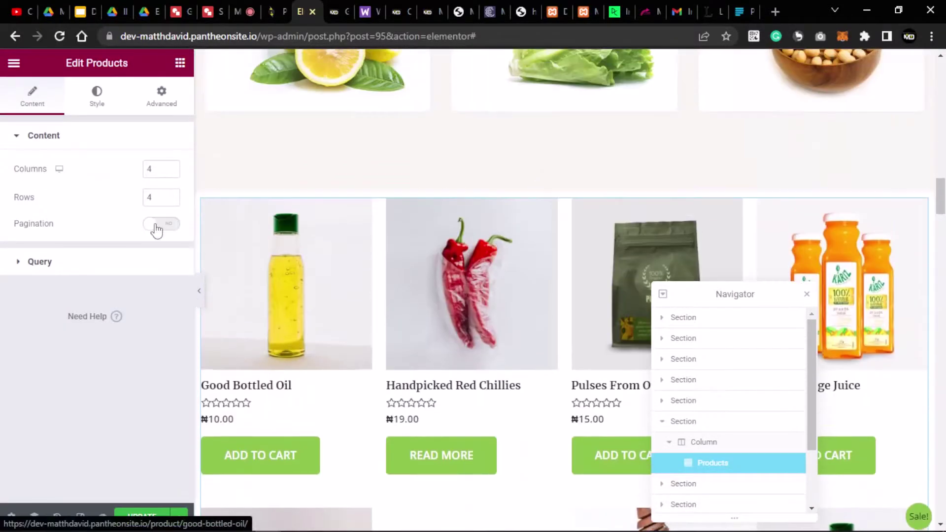
{"action": "left_click", "coordinate": [156, 166]}
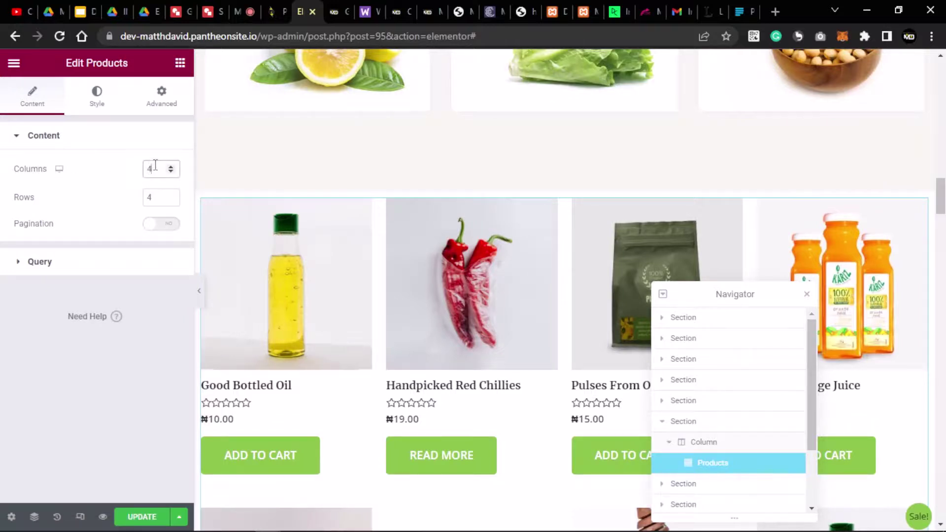
{"action": "key", "text": "BackSpace"}
{"action": "type", "text": "3"}
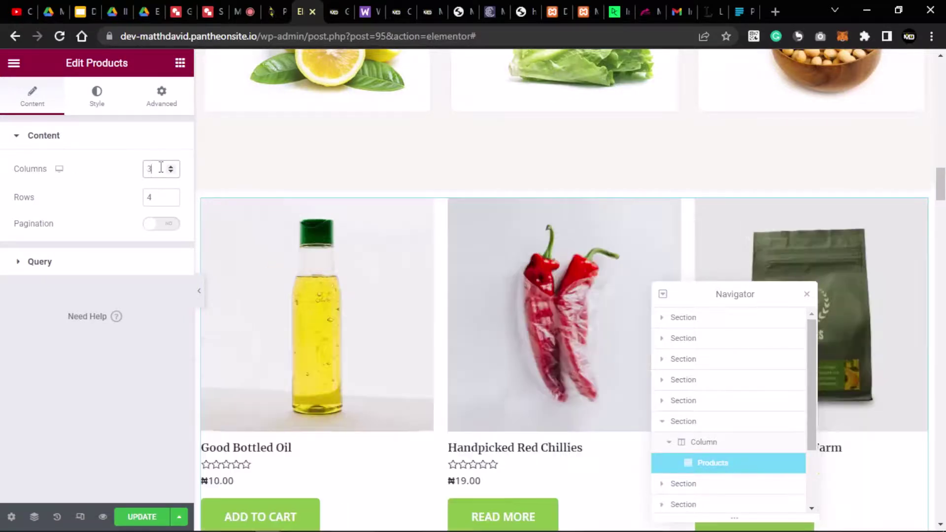
{"action": "left_click", "coordinate": [153, 195]}
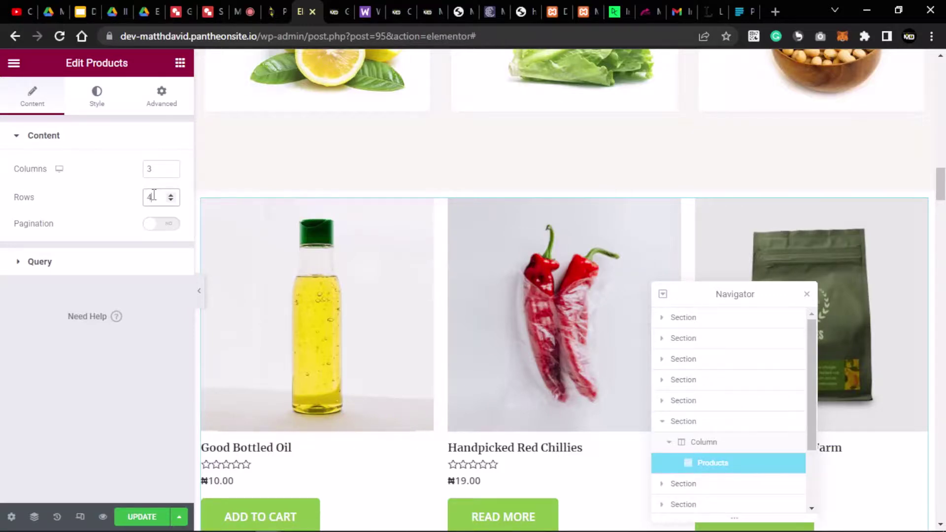
{"action": "scroll", "coordinate": [422, 312], "scroll_direction": "down", "scroll_amount": 12}
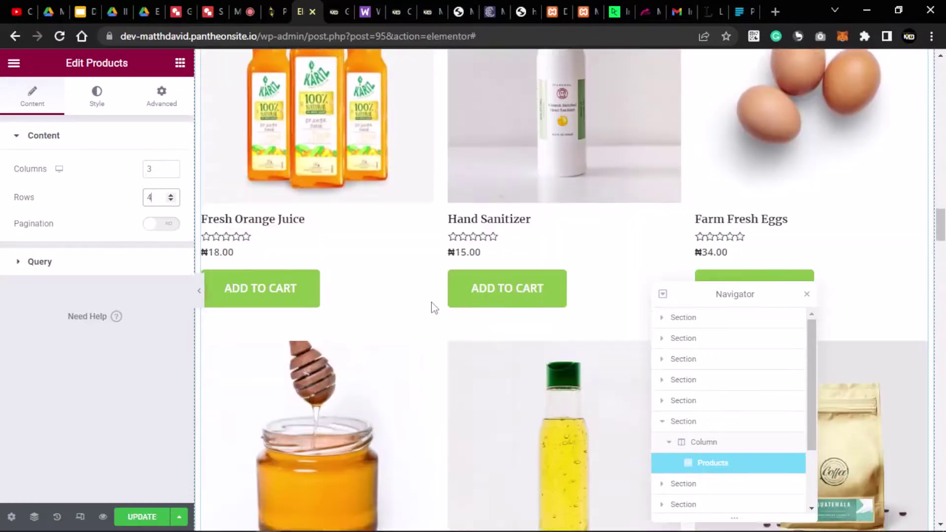
{"action": "scroll", "coordinate": [407, 286], "scroll_direction": "down", "scroll_amount": 11}
{"action": "scroll", "coordinate": [402, 306], "scroll_direction": "up", "scroll_amount": 16}
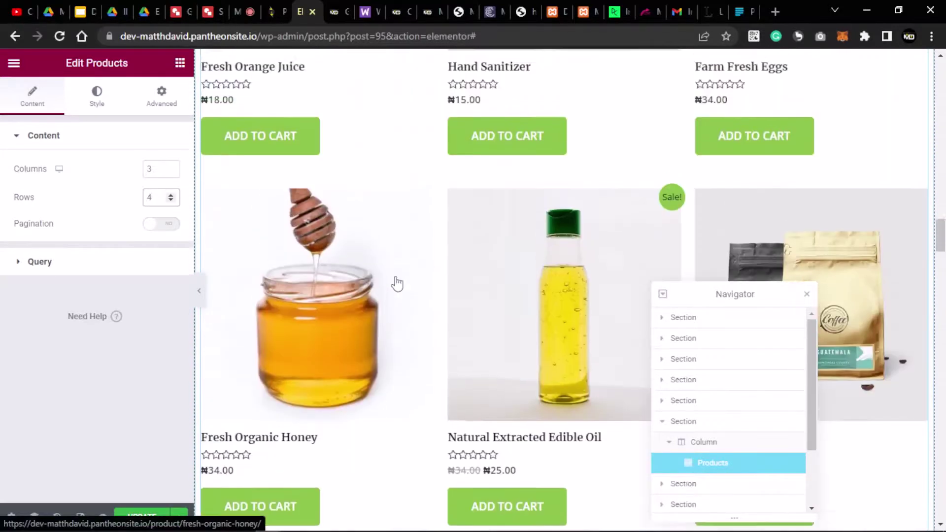
{"action": "scroll", "coordinate": [397, 284], "scroll_direction": "up", "scroll_amount": 4}
{"action": "key", "text": "BackSpace"}
{"action": "type", "text": "2"}
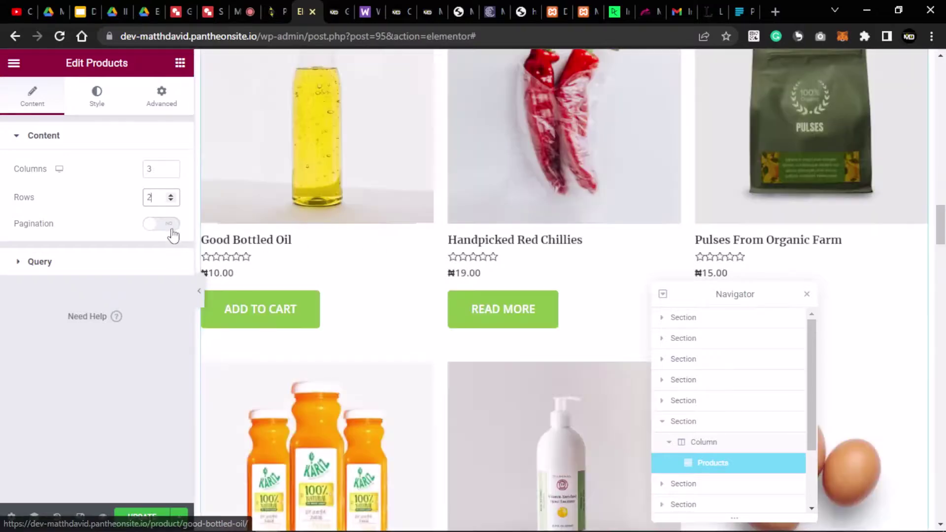
Switch the Products widget's Pagination toggle to NO
{"action": "left_click", "coordinate": [166, 225]}
{"action": "scroll", "coordinate": [461, 309], "scroll_direction": "down", "scroll_amount": 7}
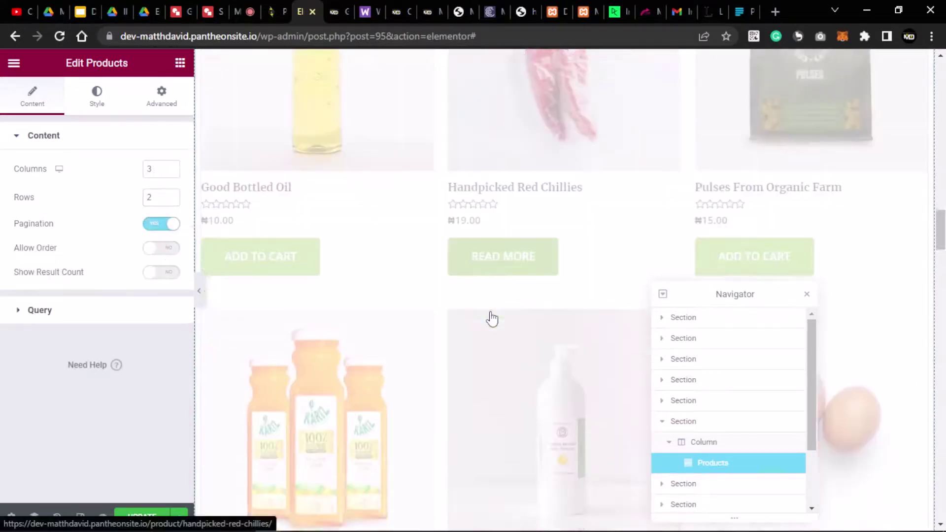
{"action": "scroll", "coordinate": [511, 341], "scroll_direction": "up", "scroll_amount": 3}
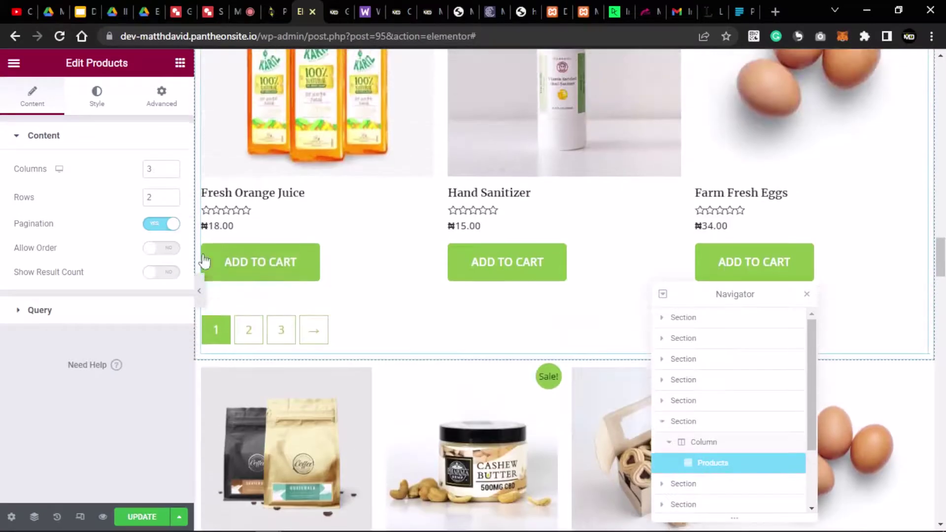
{"action": "left_click", "coordinate": [159, 230]}
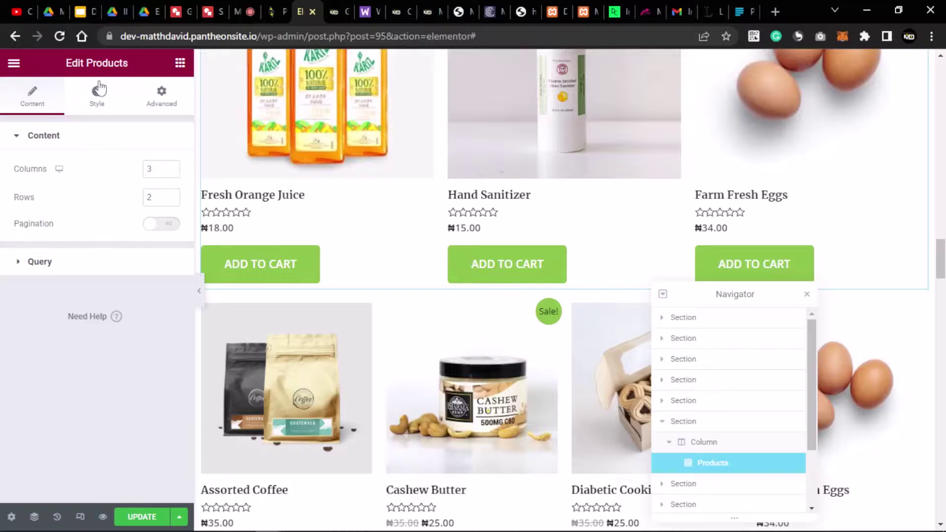
Review the Products widget's Style and Content settings, ending on the Style tab
{"action": "left_click", "coordinate": [97, 91]}
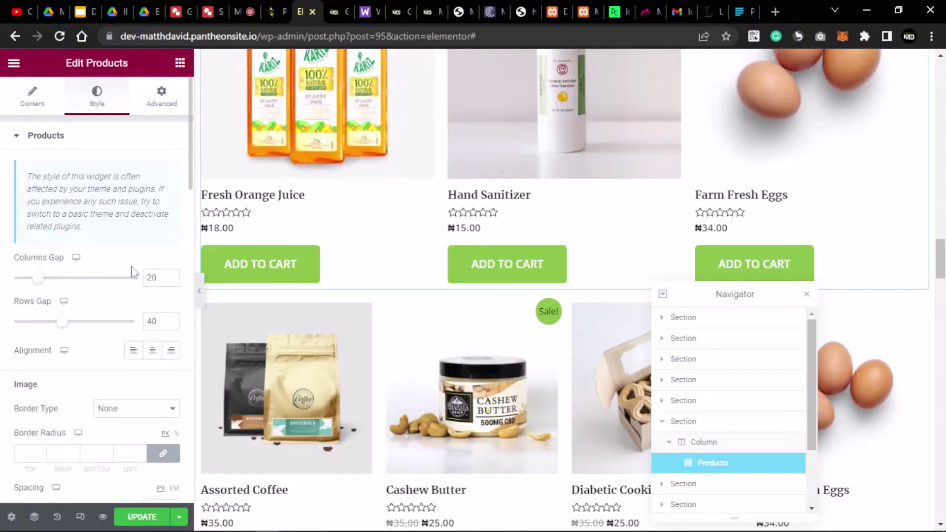
{"action": "scroll", "coordinate": [98, 275], "scroll_direction": "down", "scroll_amount": 8}
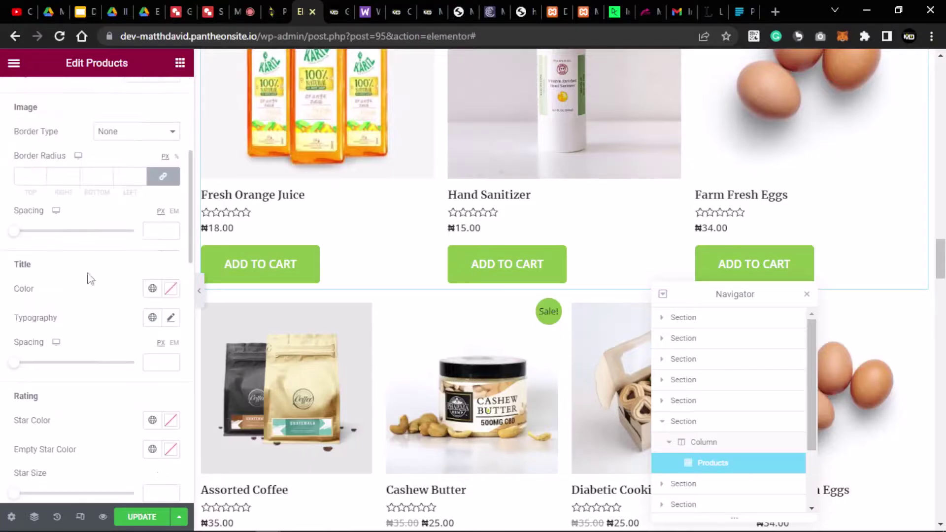
{"action": "scroll", "coordinate": [62, 290], "scroll_direction": "up", "scroll_amount": 5}
{"action": "scroll", "coordinate": [60, 290], "scroll_direction": "up", "scroll_amount": 3}
{"action": "scroll", "coordinate": [63, 289], "scroll_direction": "down", "scroll_amount": 9}
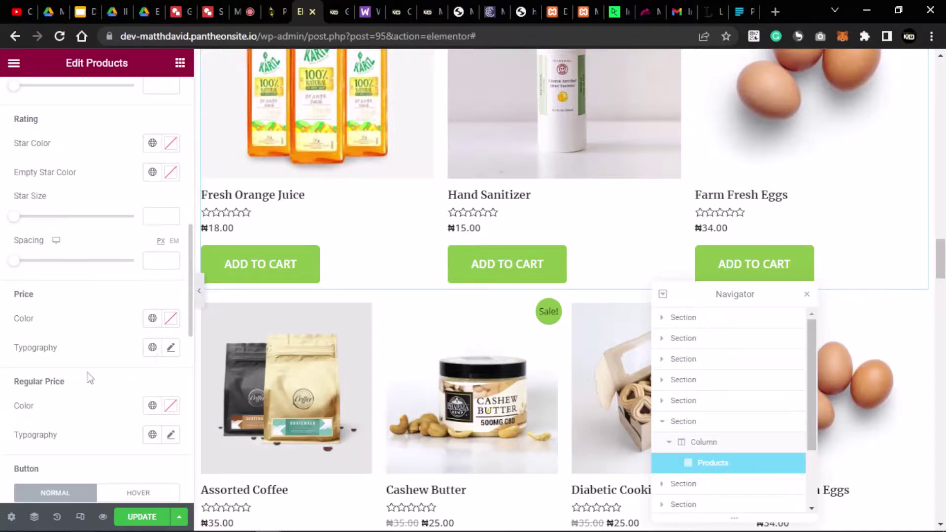
{"action": "scroll", "coordinate": [88, 378], "scroll_direction": "down", "scroll_amount": 4}
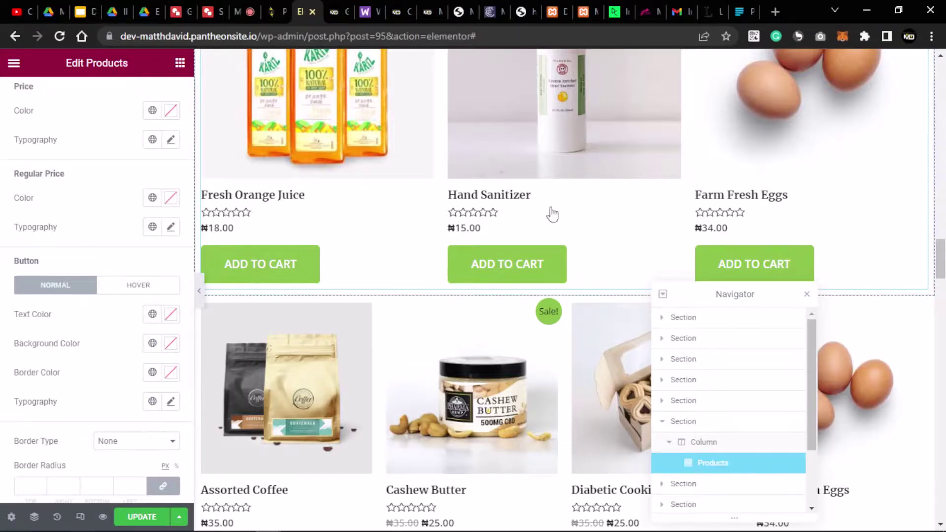
{"action": "scroll", "coordinate": [77, 367], "scroll_direction": "down", "scroll_amount": 10}
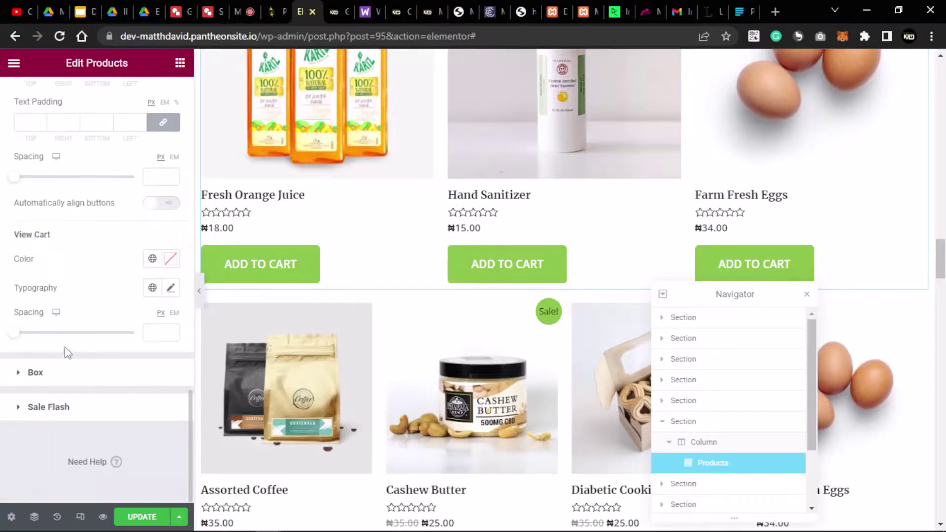
{"action": "scroll", "coordinate": [68, 350], "scroll_direction": "up", "scroll_amount": 11}
{"action": "scroll", "coordinate": [91, 314], "scroll_direction": "up", "scroll_amount": 8}
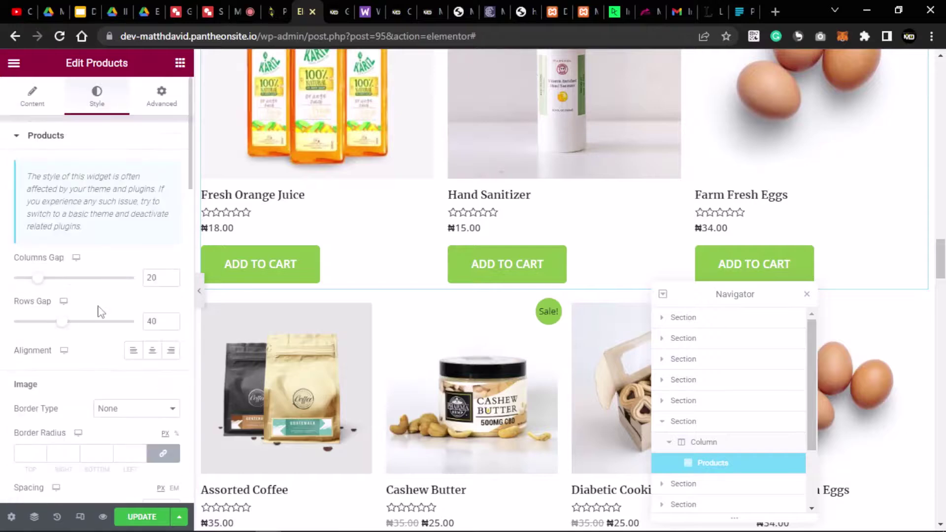
{"action": "left_click", "coordinate": [38, 90]}
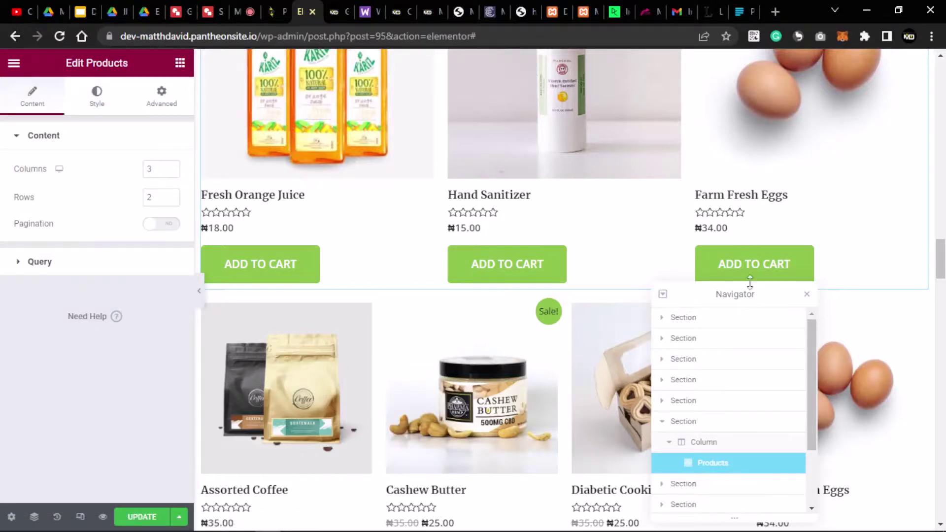
{"action": "scroll", "coordinate": [464, 211], "scroll_direction": "up", "scroll_amount": 7}
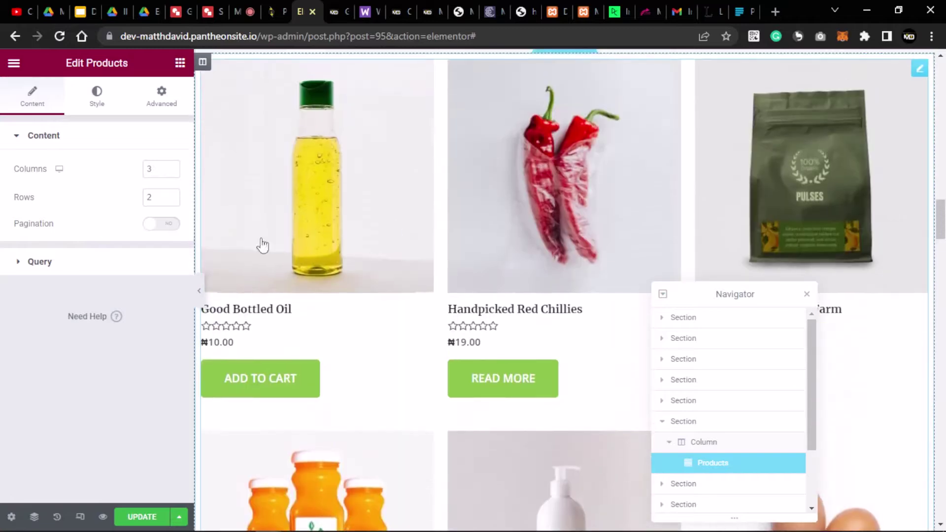
{"action": "scroll", "coordinate": [468, 275], "scroll_direction": "down", "scroll_amount": 10}
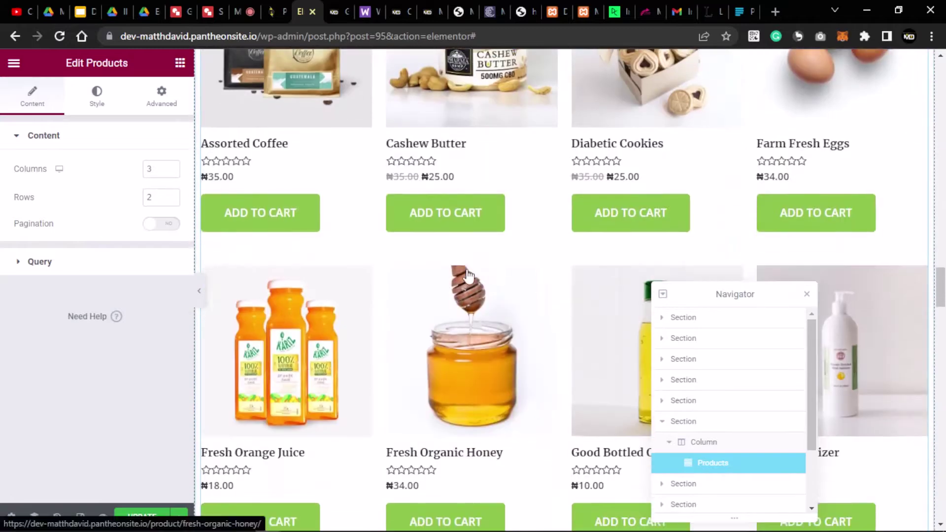
{"action": "scroll", "coordinate": [468, 274], "scroll_direction": "up", "scroll_amount": 8}
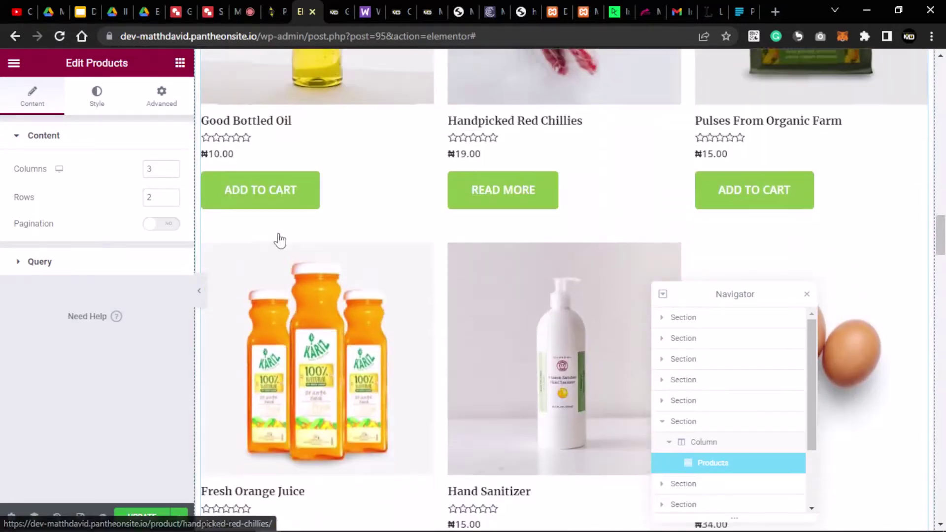
{"action": "scroll", "coordinate": [279, 240], "scroll_direction": "up", "scroll_amount": 2}
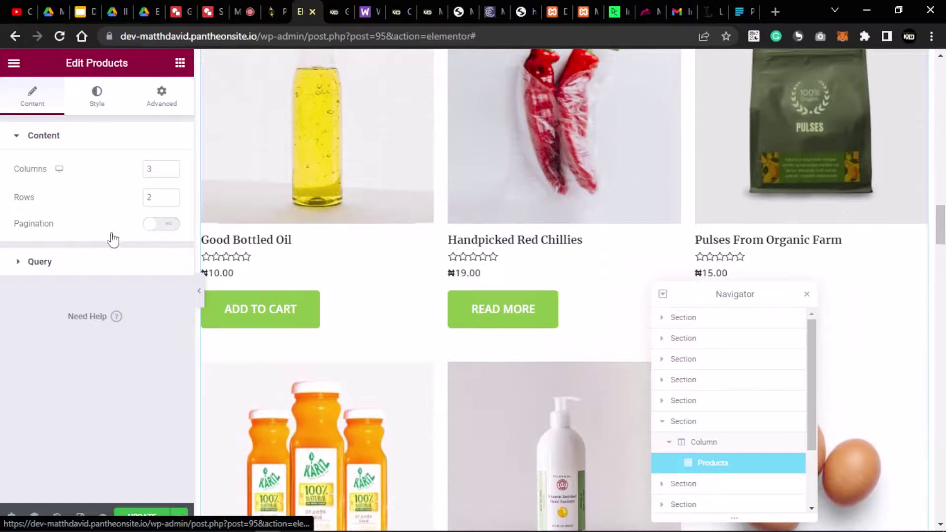
{"action": "left_click", "coordinate": [96, 94]}
Keep image border type None, set a linked 30 px corner radius and 22 spacing
{"action": "scroll", "coordinate": [55, 261], "scroll_direction": "down", "scroll_amount": 4}
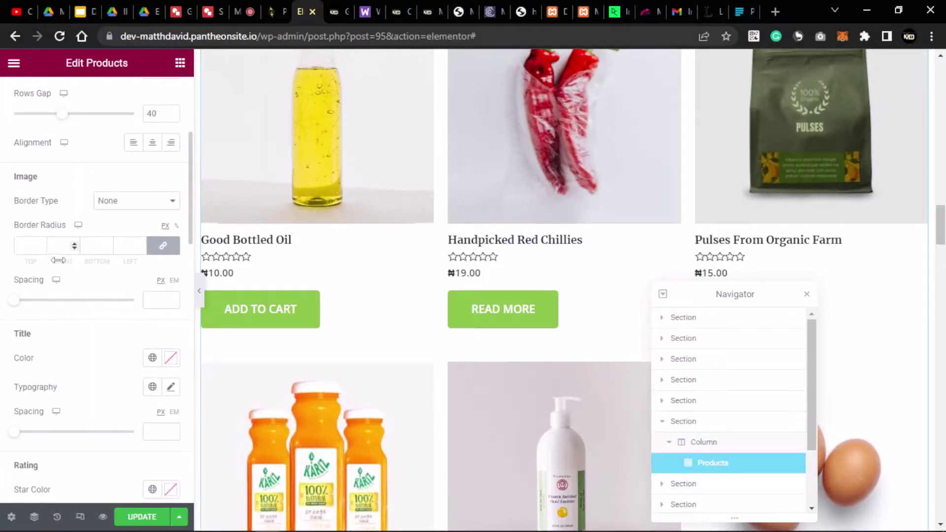
{"action": "left_click", "coordinate": [135, 203]}
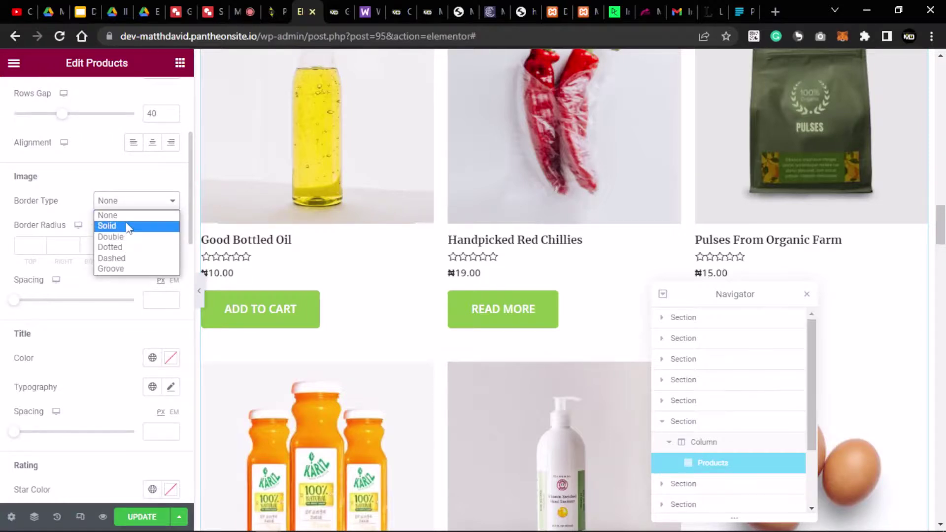
{"action": "left_click", "coordinate": [137, 215]}
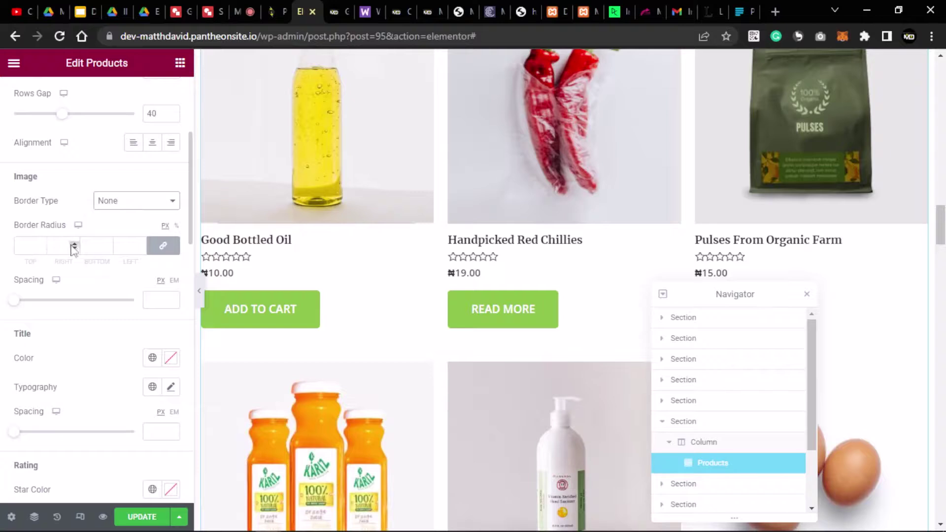
{"action": "left_click", "coordinate": [24, 245]}
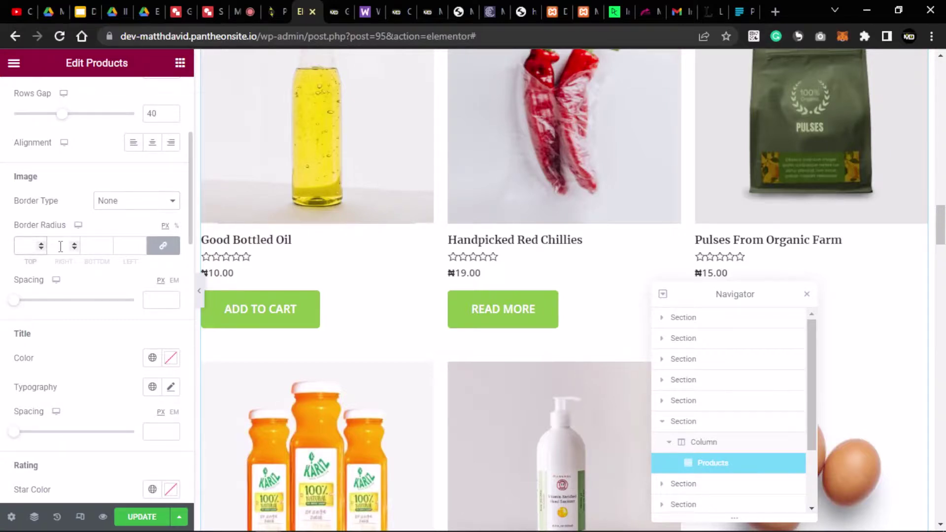
{"action": "type", "text": "30"}
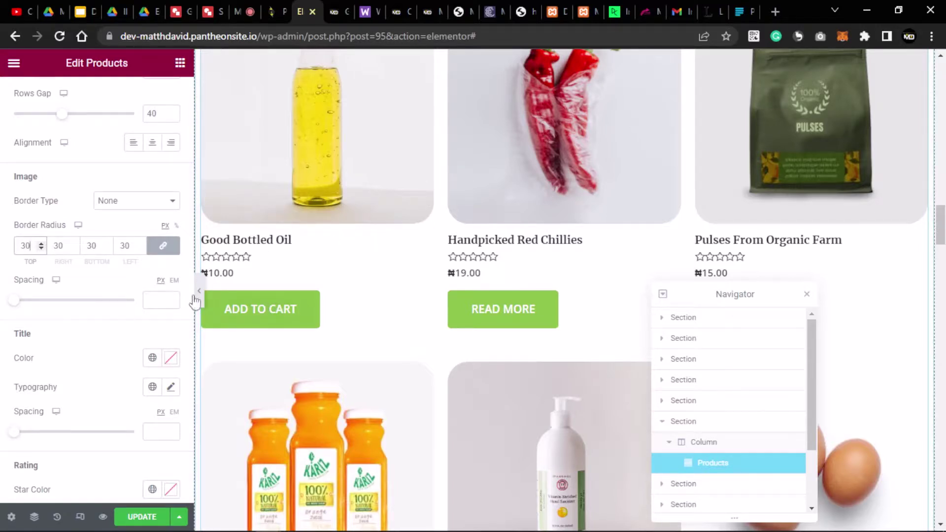
{"action": "left_click_drag", "start_coordinate": [15, 300], "coordinate": [43, 310]}
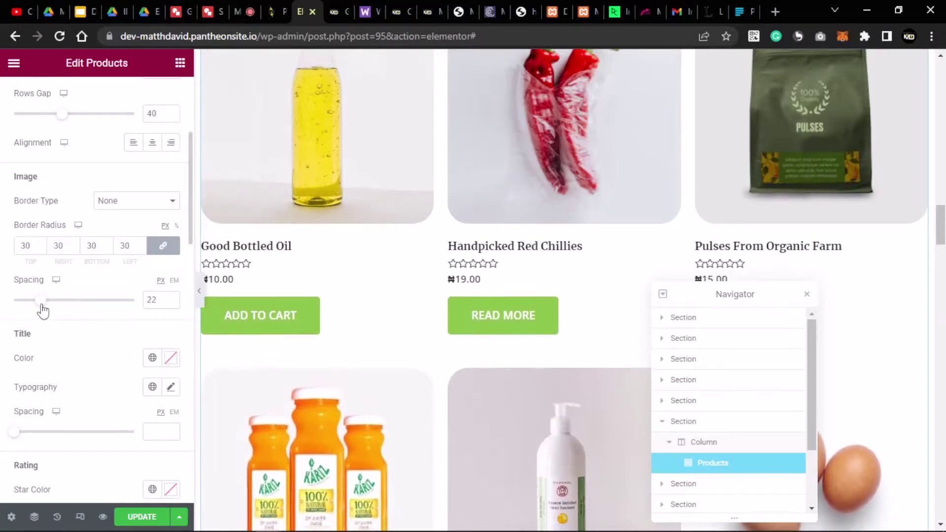
{"action": "scroll", "coordinate": [113, 331], "scroll_direction": "down", "scroll_amount": 3}
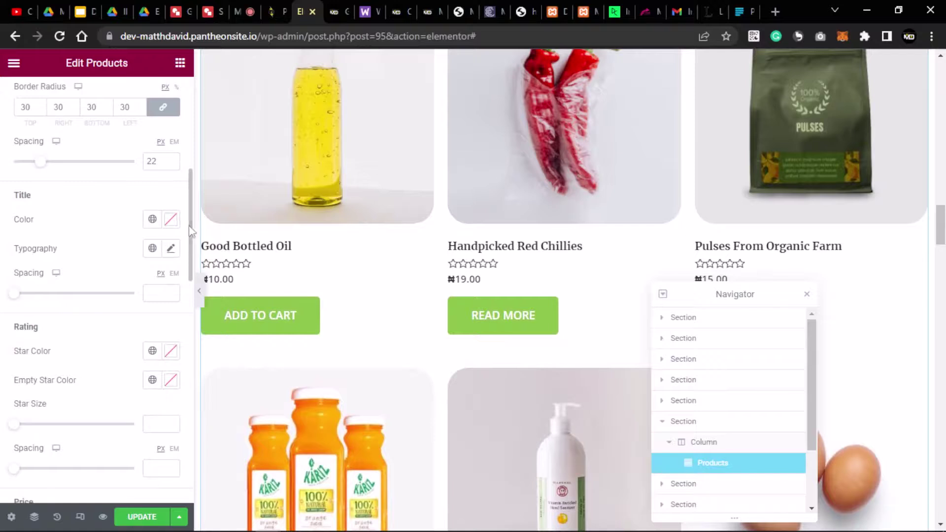
Make product titles Theme Color 1 green with 10 px title spacing
{"action": "left_click", "coordinate": [153, 220]}
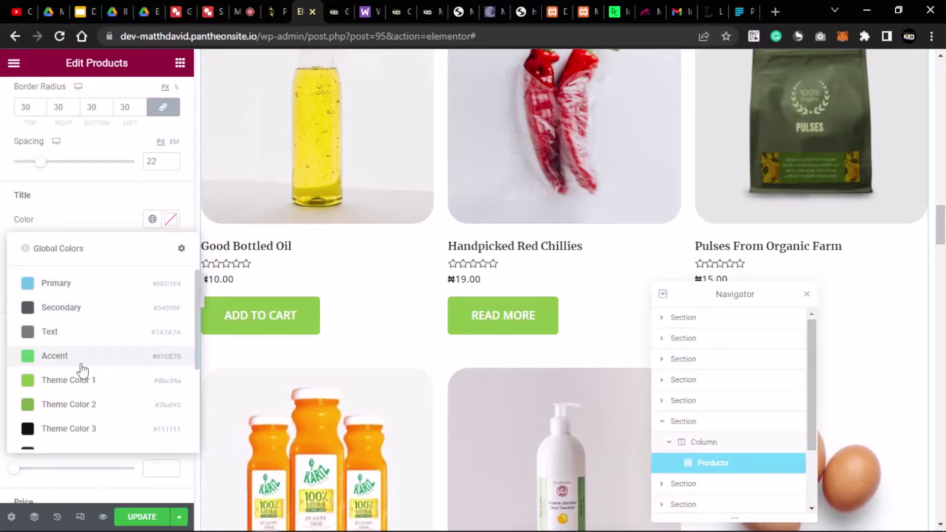
{"action": "left_click", "coordinate": [55, 356]}
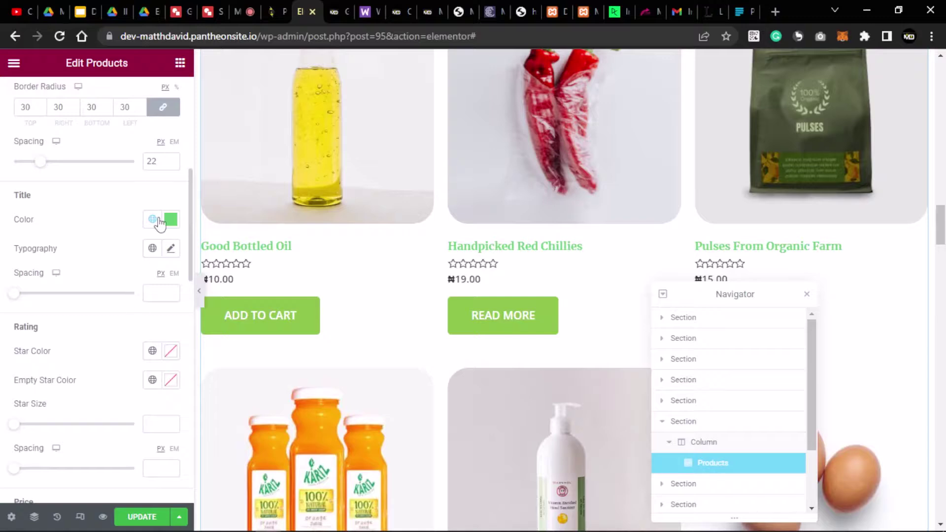
{"action": "left_click", "coordinate": [158, 220]}
{"action": "left_click", "coordinate": [89, 383]}
{"action": "left_click_drag", "start_coordinate": [14, 294], "coordinate": [27, 294]}
{"action": "scroll", "coordinate": [48, 314], "scroll_direction": "down", "scroll_amount": 2}
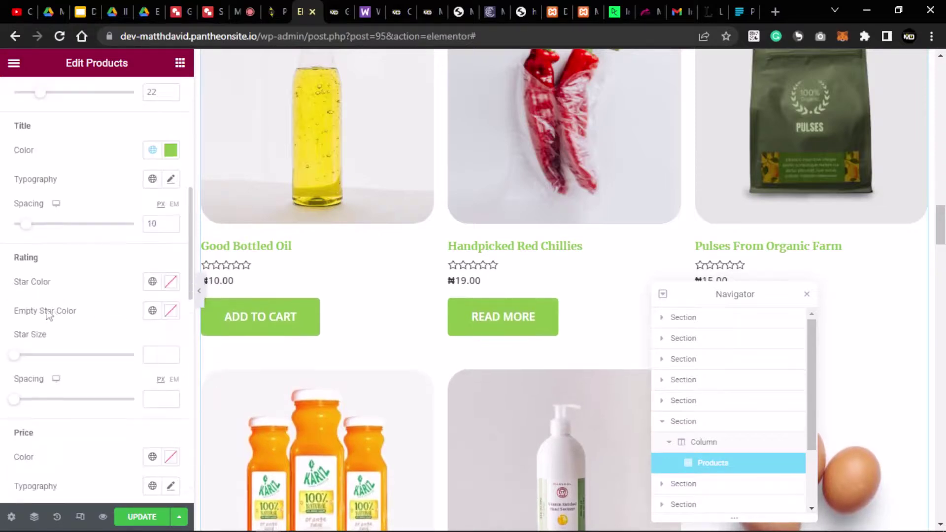
Colour rating stars yellow #FFC400 and empty stars Theme Color 1 green
{"action": "left_click", "coordinate": [152, 281]}
{"action": "scroll", "coordinate": [110, 389], "scroll_direction": "down", "scroll_amount": 3}
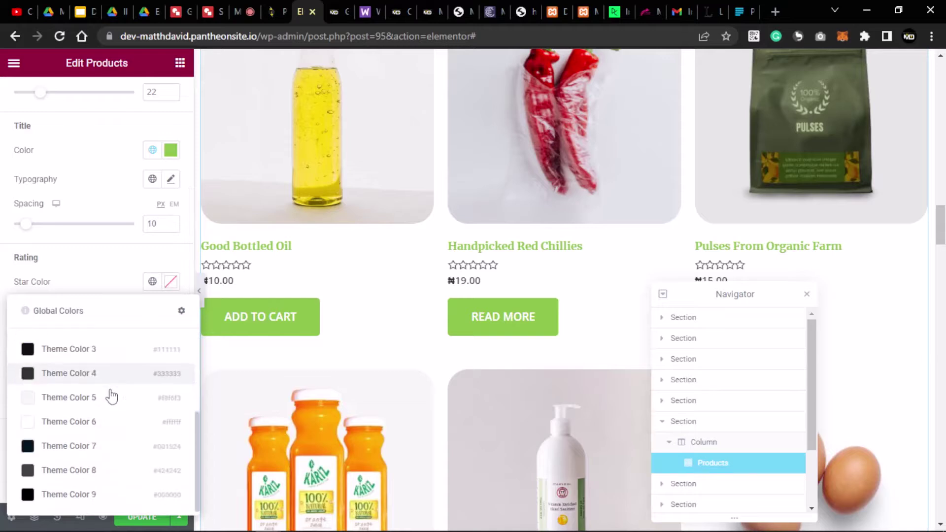
{"action": "scroll", "coordinate": [108, 394], "scroll_direction": "up", "scroll_amount": 3}
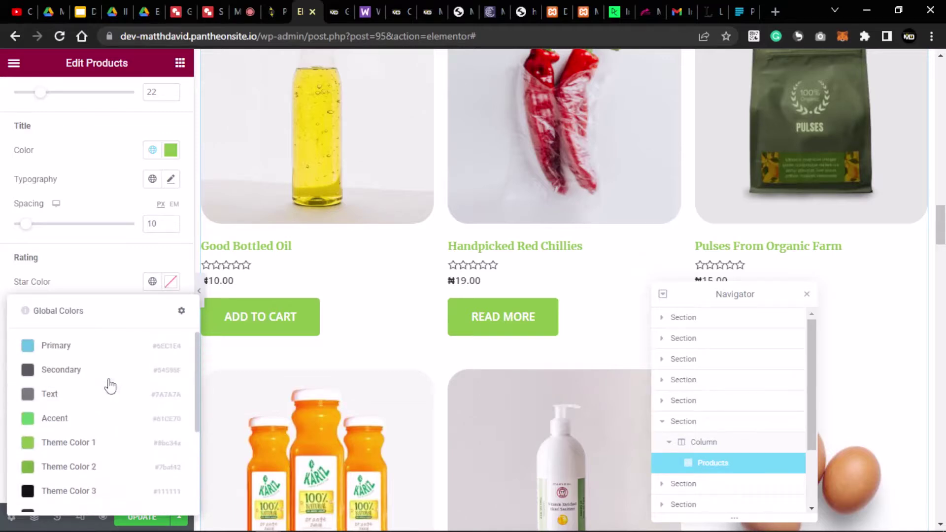
{"action": "left_click", "coordinate": [173, 281]}
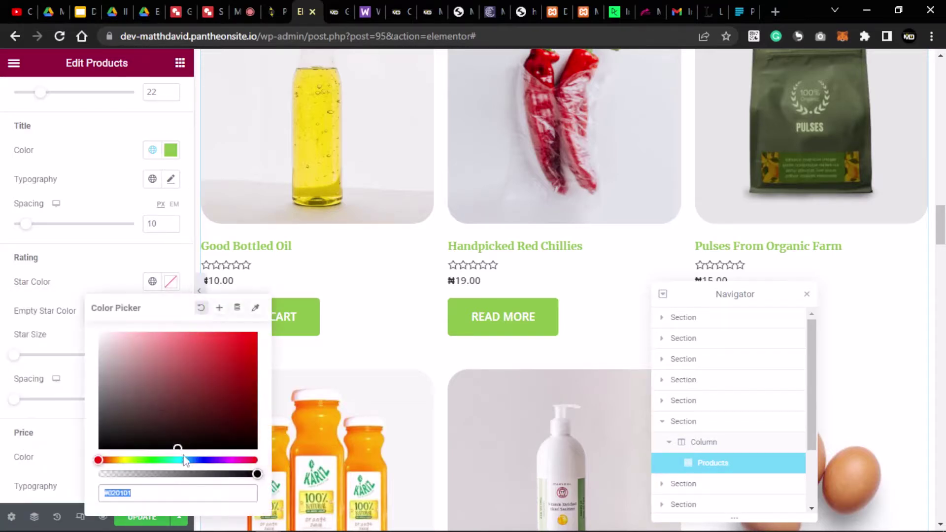
{"action": "left_click", "coordinate": [117, 459]}
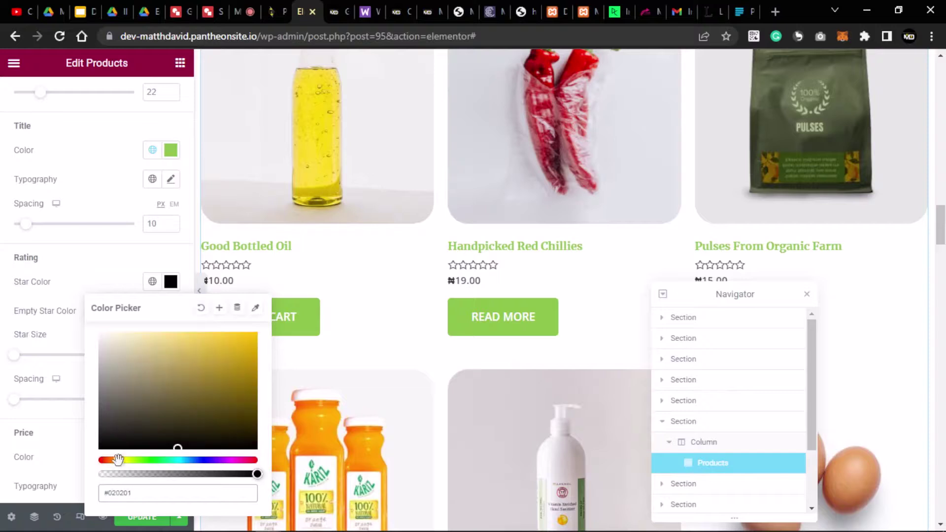
{"action": "left_click", "coordinate": [257, 335]}
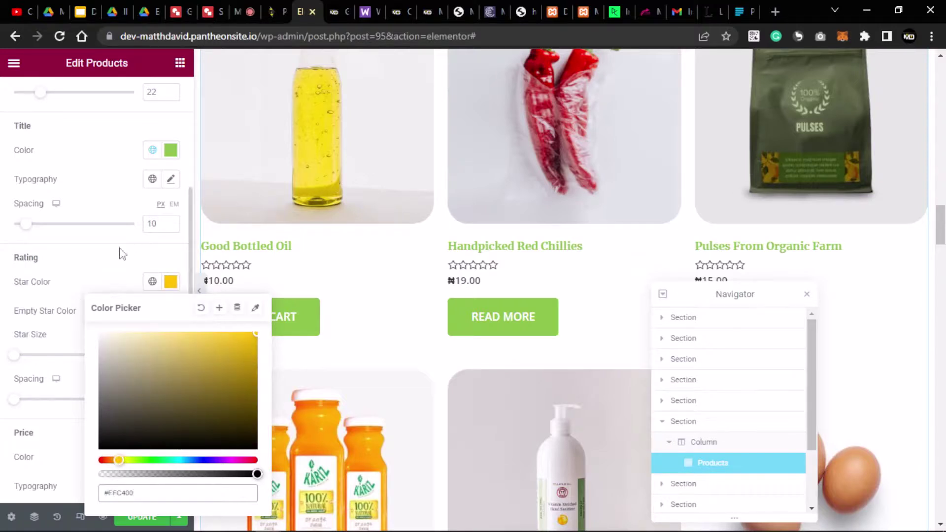
{"action": "left_click", "coordinate": [112, 254]}
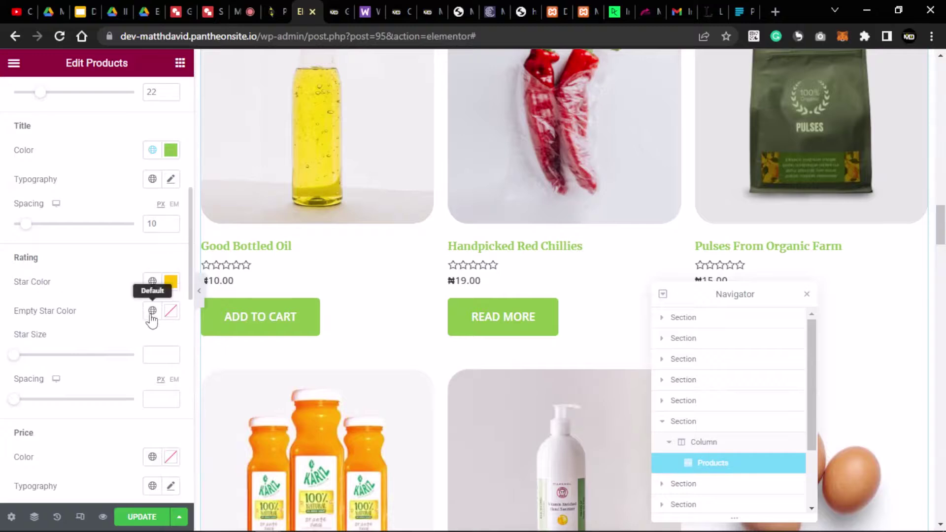
{"action": "left_click", "coordinate": [152, 281]}
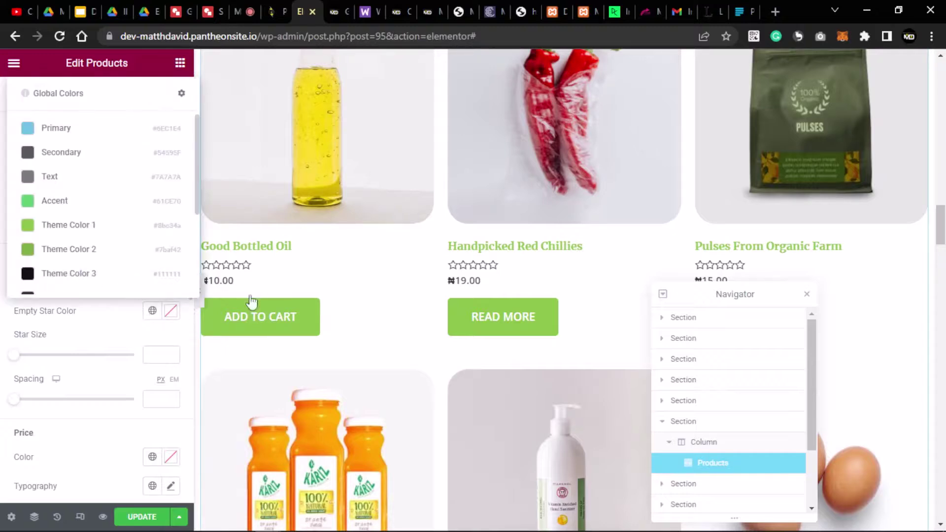
{"action": "left_click", "coordinate": [74, 226]}
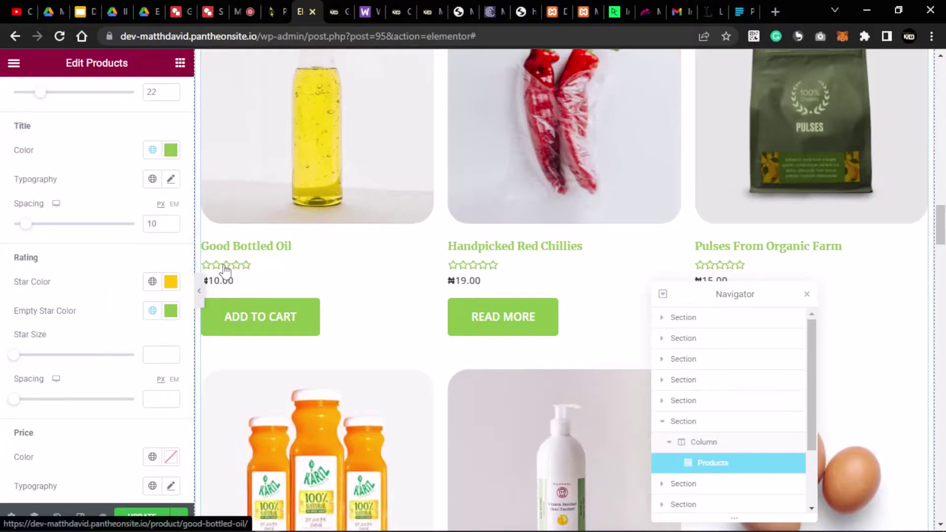
Enlarge the rating stars and set their spacing to 14
{"action": "scroll", "coordinate": [42, 351], "scroll_direction": "down", "scroll_amount": 3}
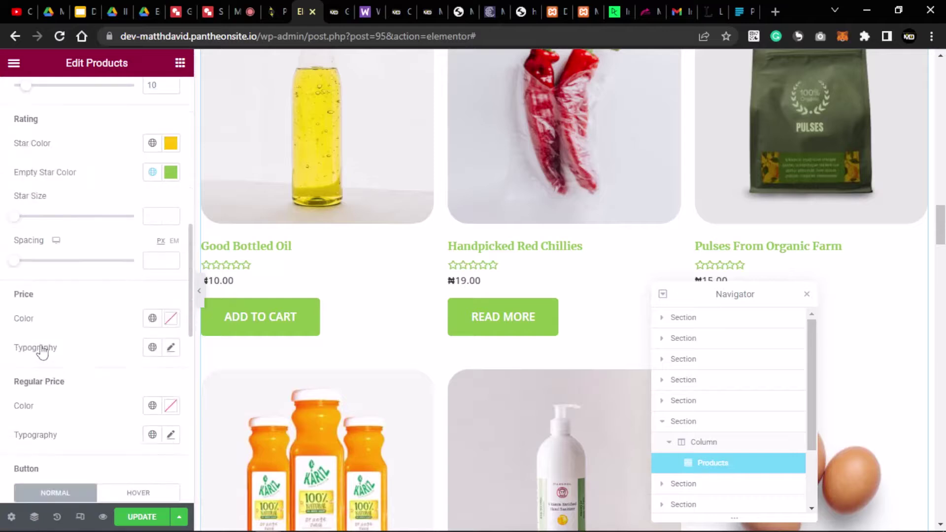
{"action": "left_click_drag", "start_coordinate": [16, 225], "coordinate": [49, 226]}
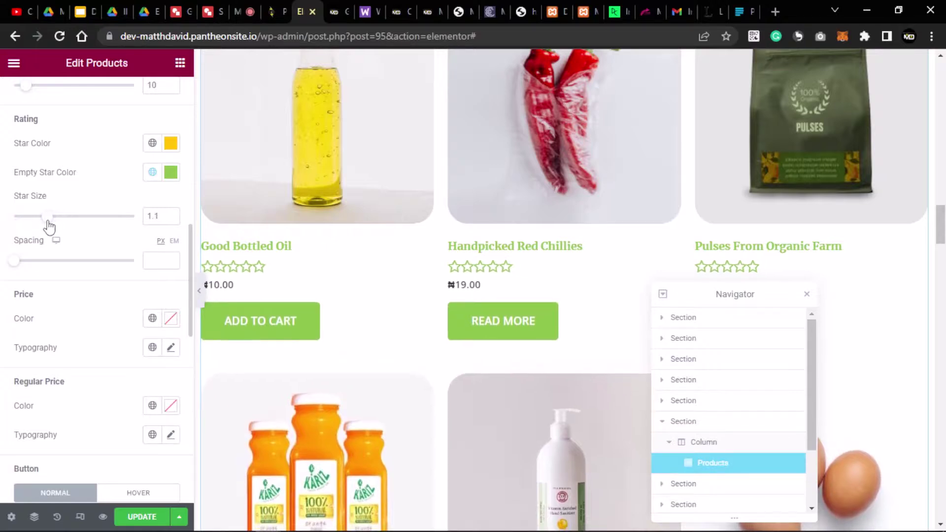
{"action": "left_click_drag", "start_coordinate": [16, 266], "coordinate": [34, 270]}
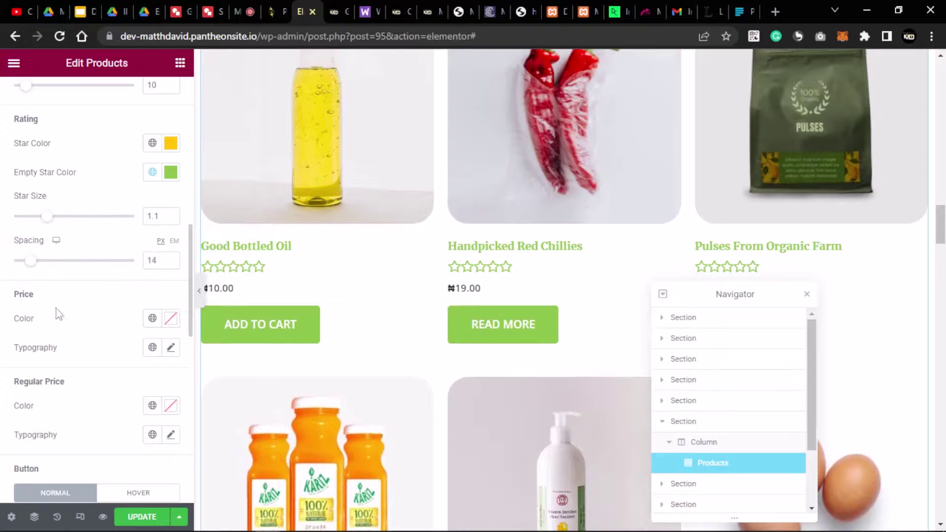
{"action": "scroll", "coordinate": [47, 302], "scroll_direction": "down", "scroll_amount": 3}
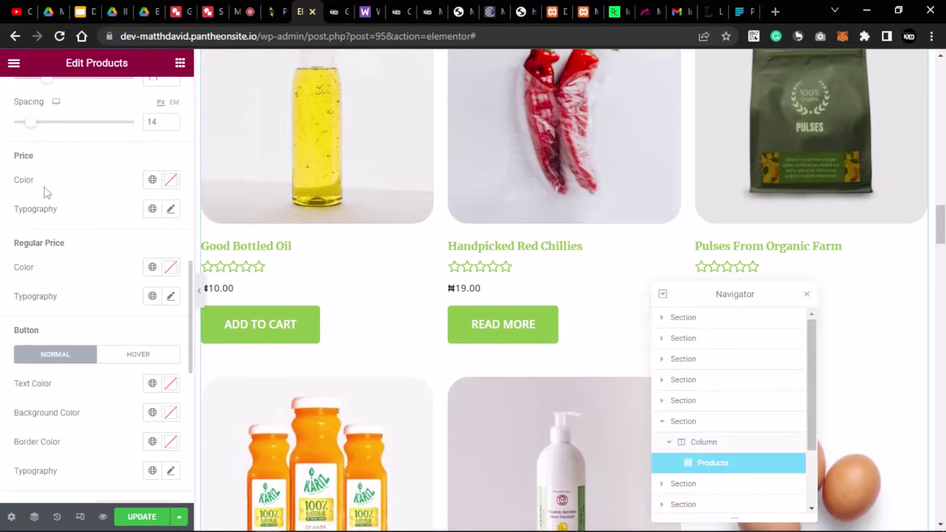
Set the price colour to global Theme Color 3 black, checking Regular Price typography
{"action": "left_click", "coordinate": [153, 180]}
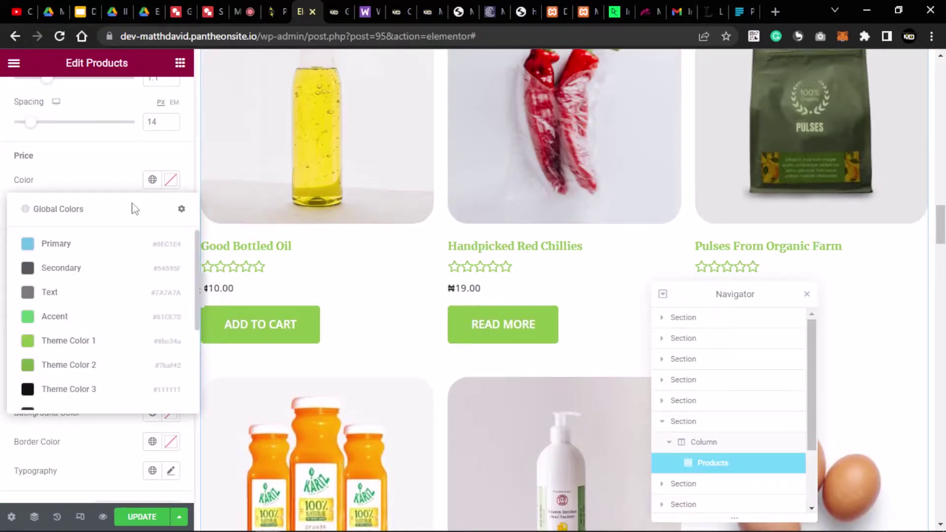
{"action": "left_click", "coordinate": [77, 249]}
{"action": "left_click", "coordinate": [153, 180]}
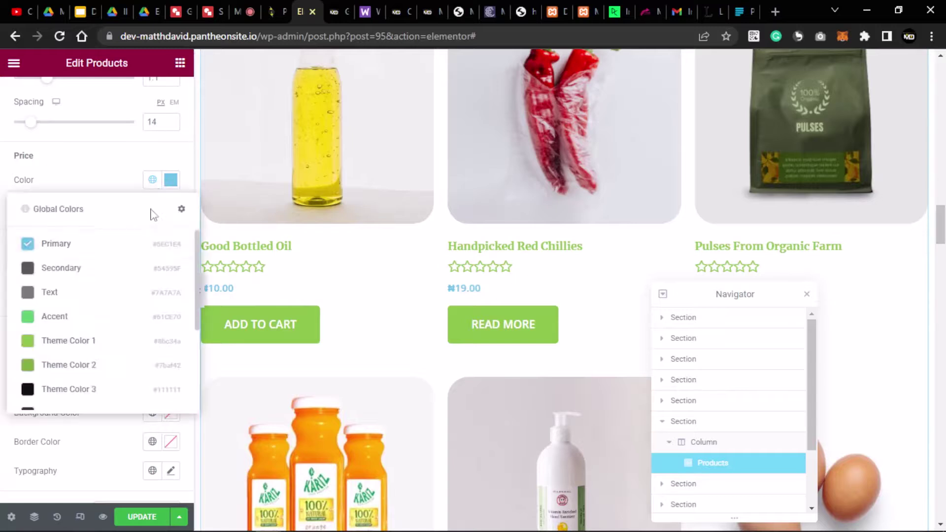
{"action": "scroll", "coordinate": [124, 365], "scroll_direction": "down", "scroll_amount": 2}
{"action": "left_click", "coordinate": [102, 322]}
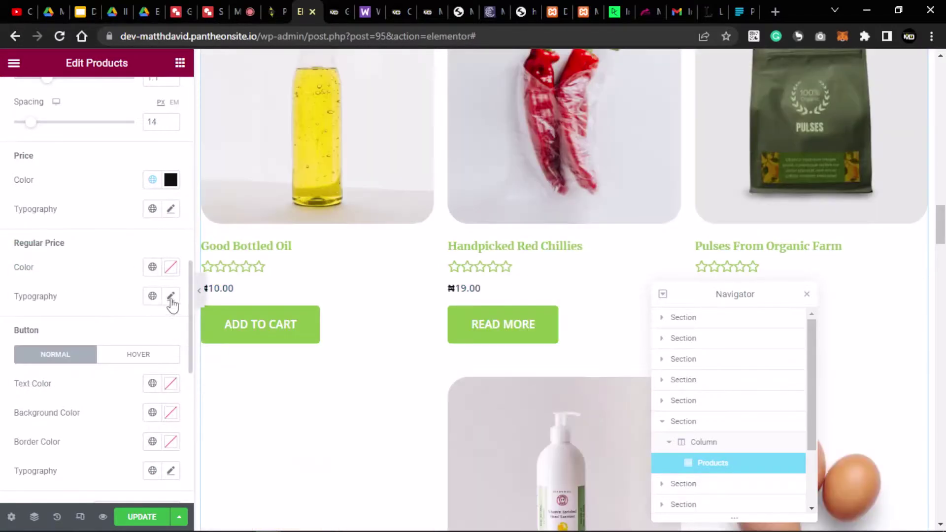
{"action": "left_click", "coordinate": [170, 297]}
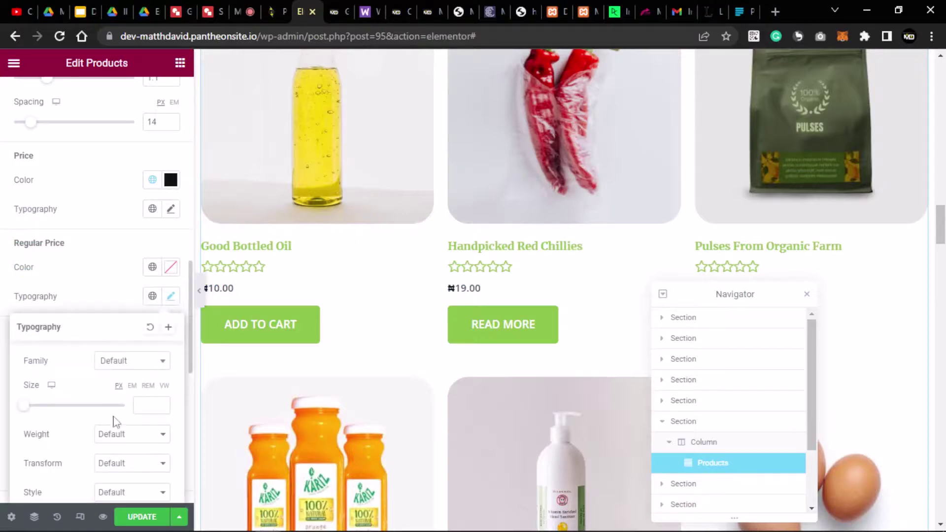
{"action": "scroll", "coordinate": [100, 409], "scroll_direction": "down", "scroll_amount": 4}
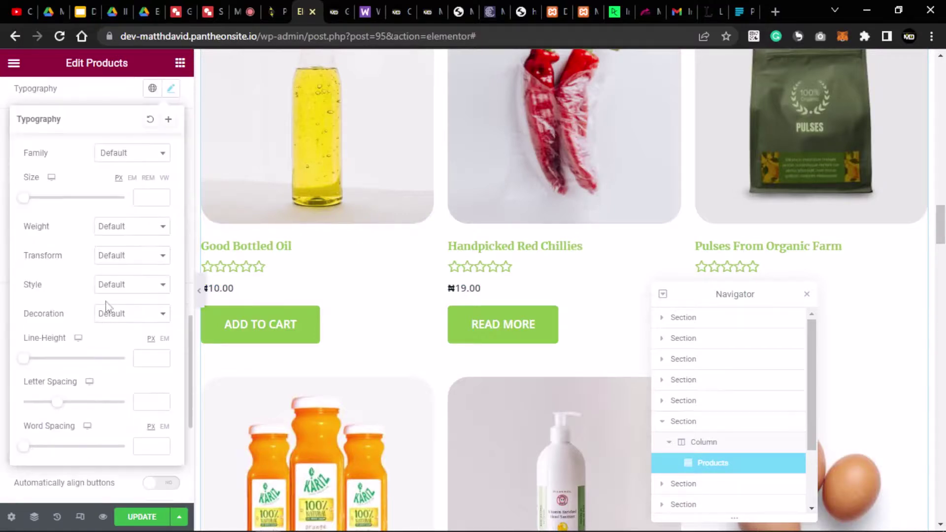
{"action": "scroll", "coordinate": [106, 147], "scroll_direction": "up", "scroll_amount": 3}
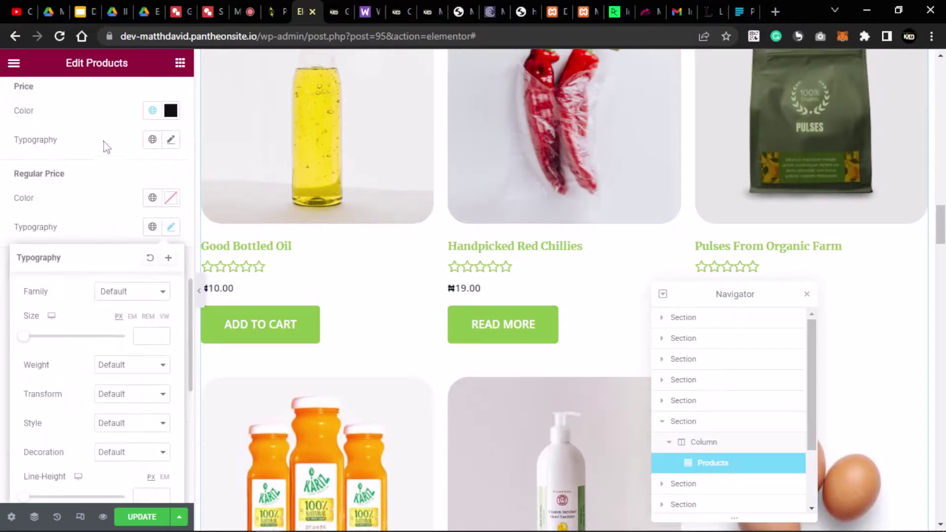
{"action": "left_click", "coordinate": [90, 233]}
{"action": "scroll", "coordinate": [113, 277], "scroll_direction": "down", "scroll_amount": 3}
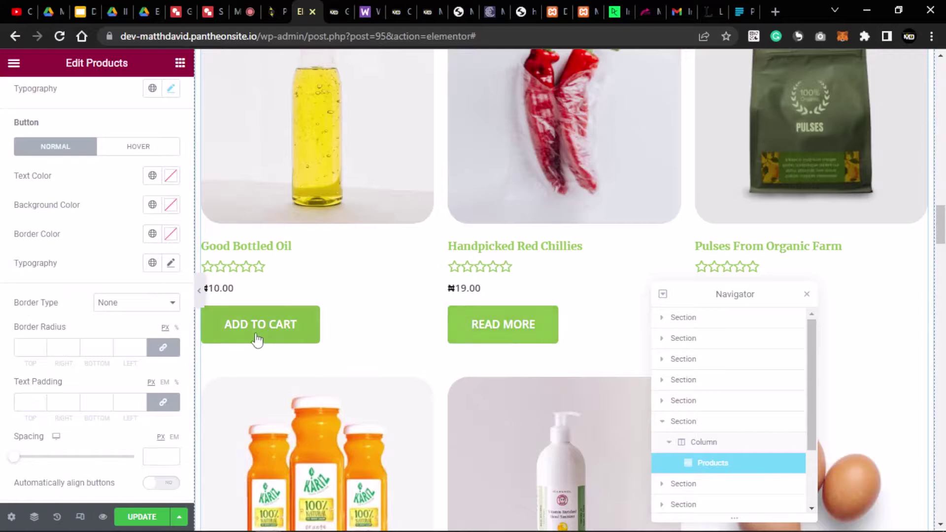
Set the button background to global Theme Color 7 dark navy
{"action": "left_click", "coordinate": [150, 205]}
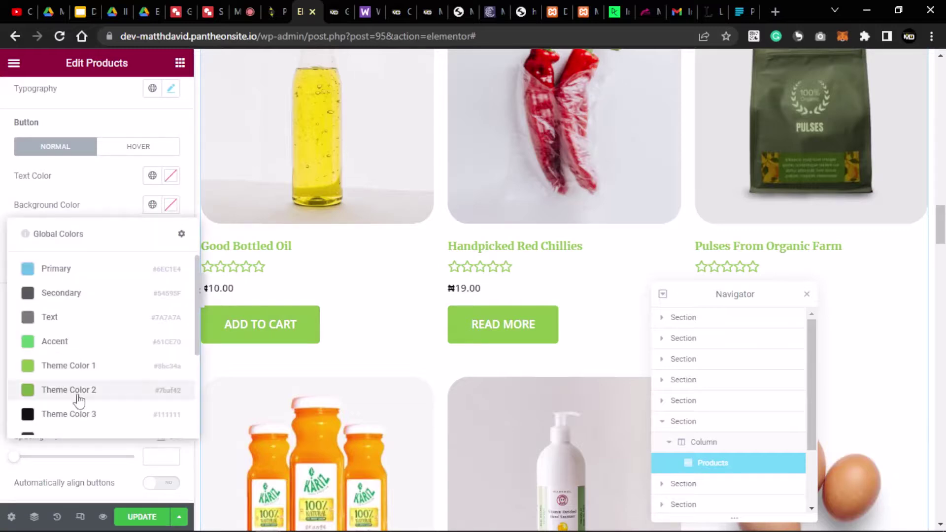
{"action": "scroll", "coordinate": [64, 377], "scroll_direction": "down", "scroll_amount": 3}
{"action": "left_click", "coordinate": [81, 375]}
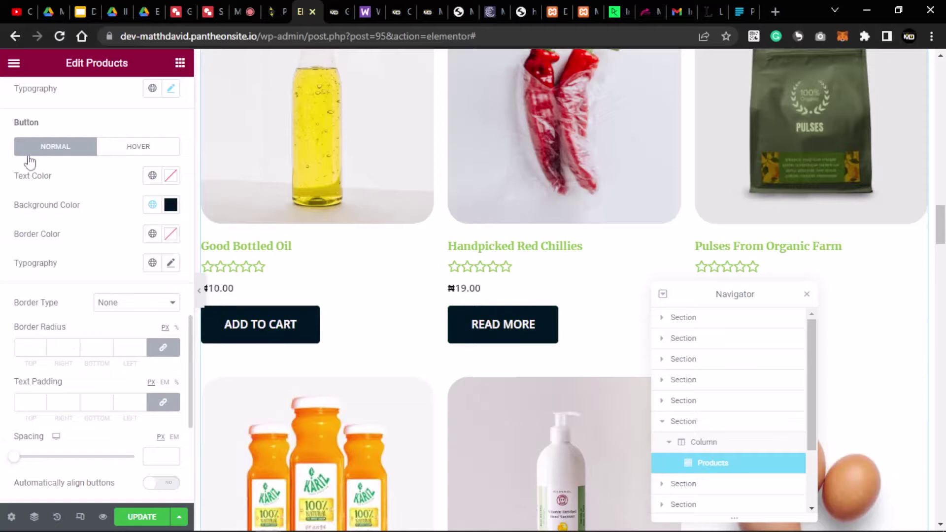
Set the button border colour to the global Text grey
{"action": "left_click", "coordinate": [153, 237]}
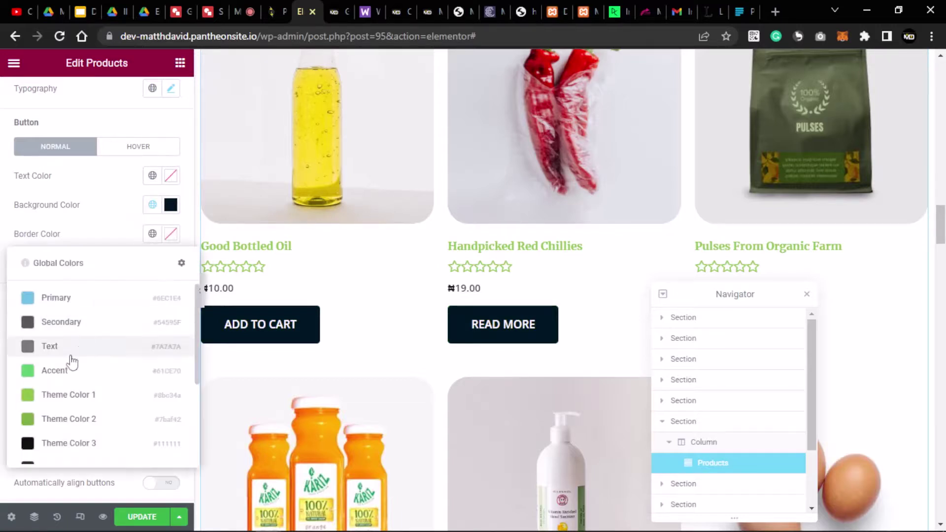
{"action": "left_click", "coordinate": [73, 356]}
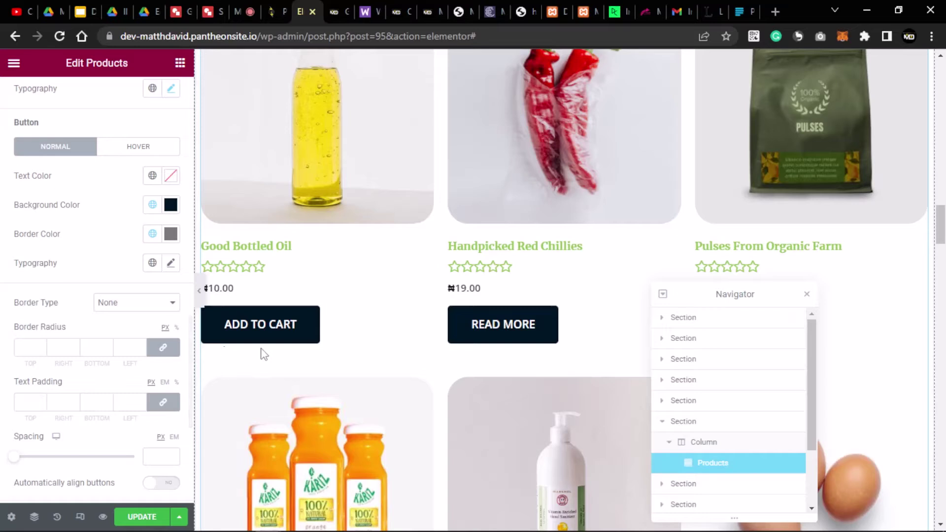
{"action": "left_click", "coordinate": [152, 235]}
{"action": "left_click", "coordinate": [114, 222]}
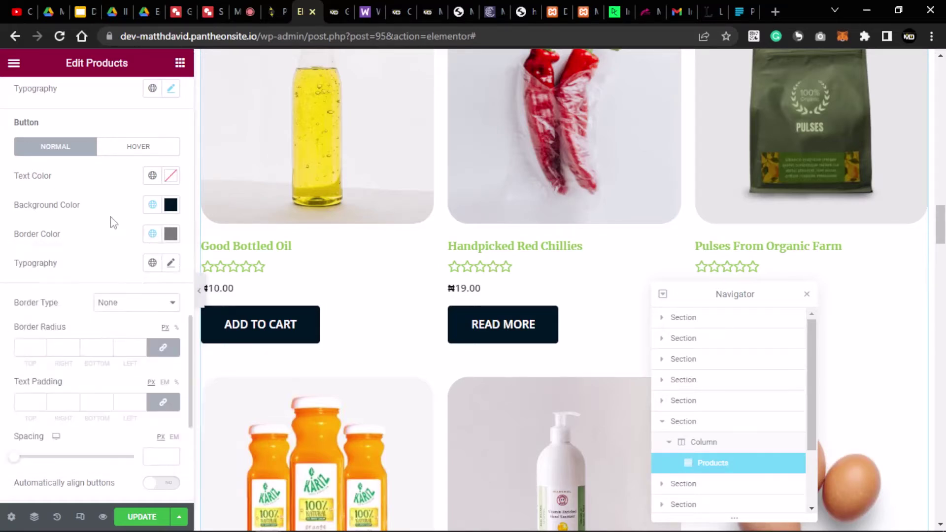
{"action": "left_click", "coordinate": [152, 234]}
{"action": "scroll", "coordinate": [133, 315], "scroll_direction": "down", "scroll_amount": 5}
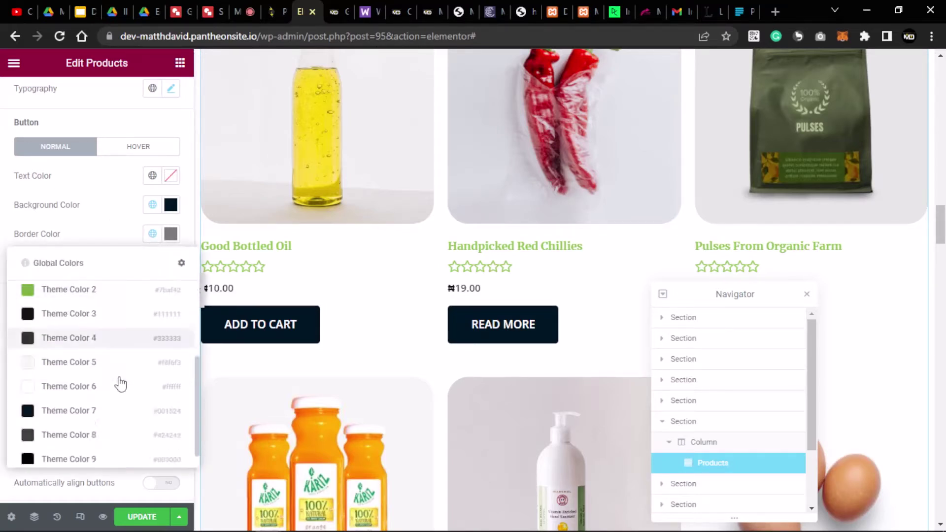
{"action": "scroll", "coordinate": [121, 384], "scroll_direction": "up", "scroll_amount": 5}
{"action": "left_click", "coordinate": [113, 233]}
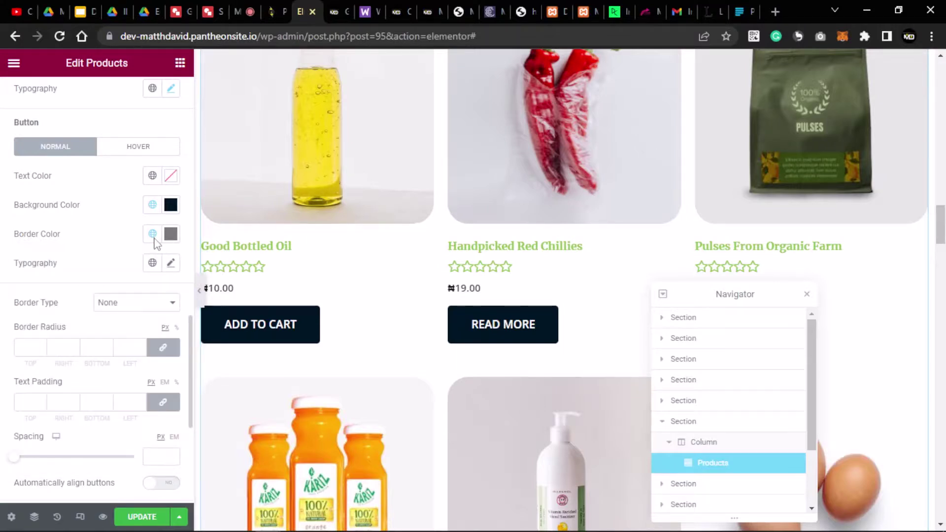
{"action": "scroll", "coordinate": [155, 242], "scroll_direction": "up", "scroll_amount": 10}
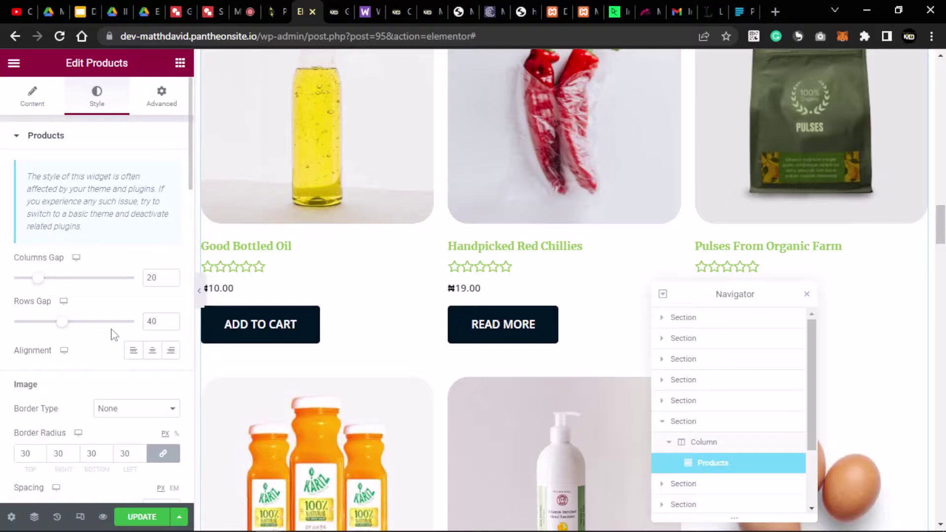
Scroll through the View Cart, Box and Sale Flash style options, then back to the top
{"action": "scroll", "coordinate": [113, 334], "scroll_direction": "down", "scroll_amount": 6}
{"action": "scroll", "coordinate": [110, 335], "scroll_direction": "down", "scroll_amount": 3}
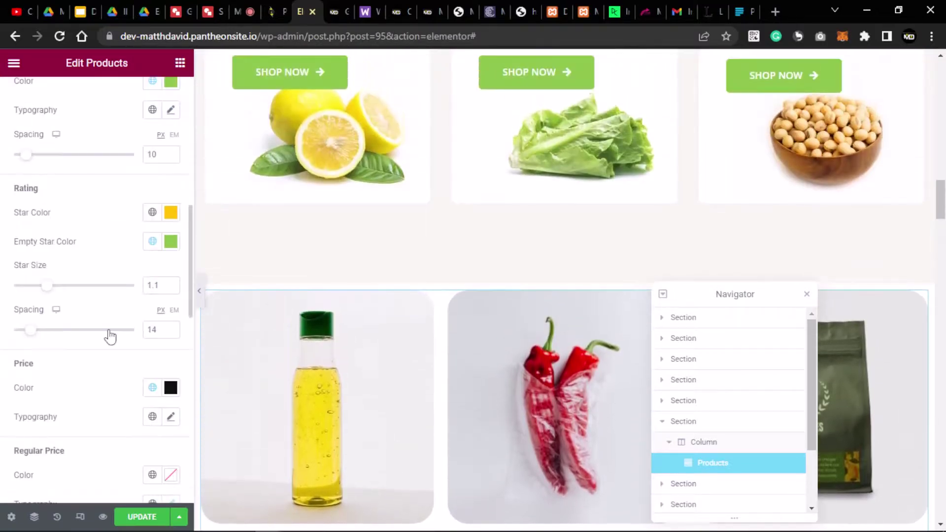
{"action": "scroll", "coordinate": [355, 342], "scroll_direction": "down", "scroll_amount": 7}
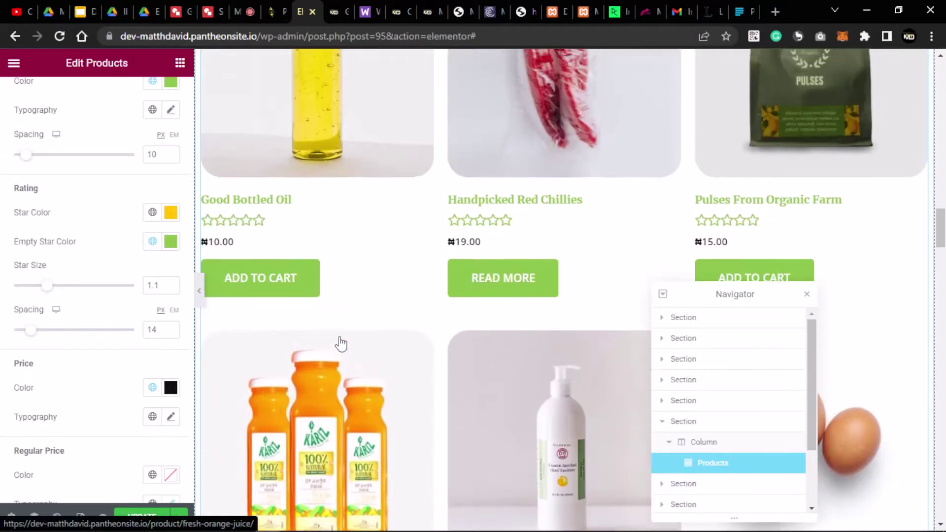
{"action": "scroll", "coordinate": [91, 320], "scroll_direction": "down", "scroll_amount": 7}
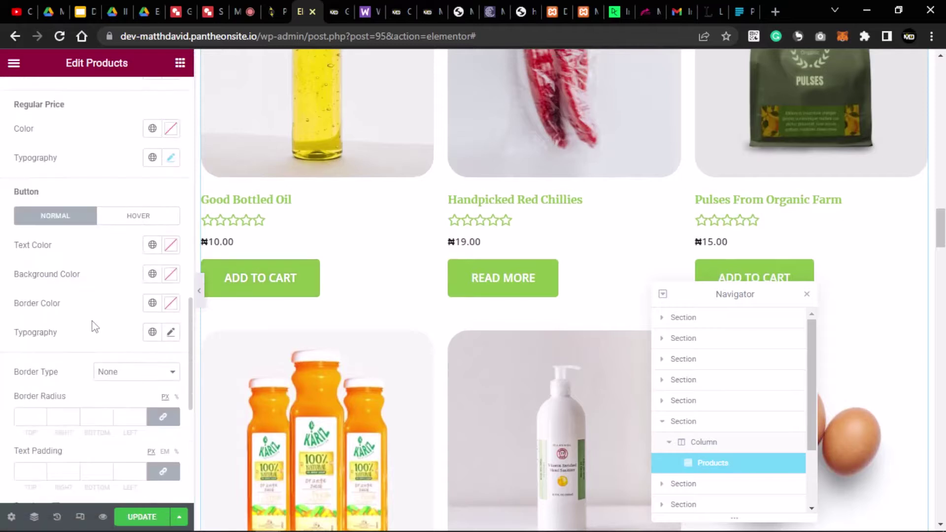
{"action": "scroll", "coordinate": [118, 325], "scroll_direction": "down", "scroll_amount": 5}
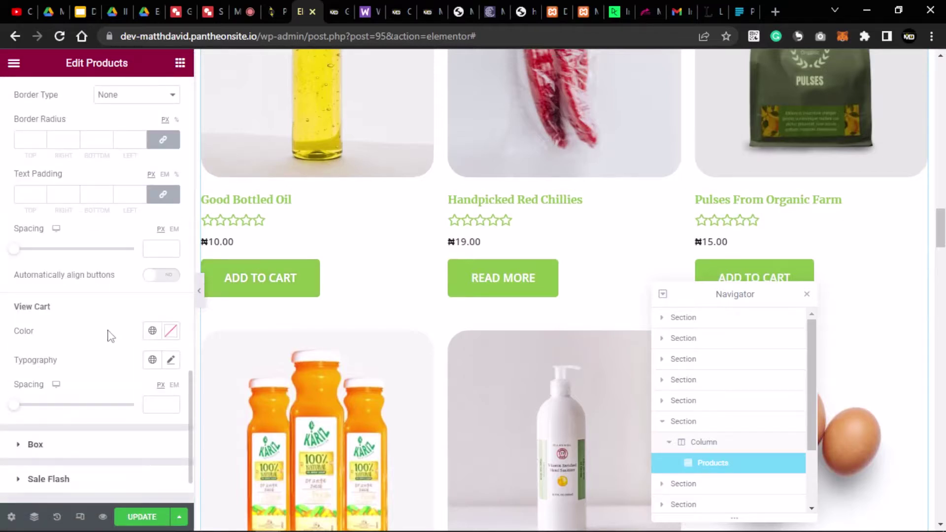
{"action": "scroll", "coordinate": [110, 336], "scroll_direction": "down", "scroll_amount": 2}
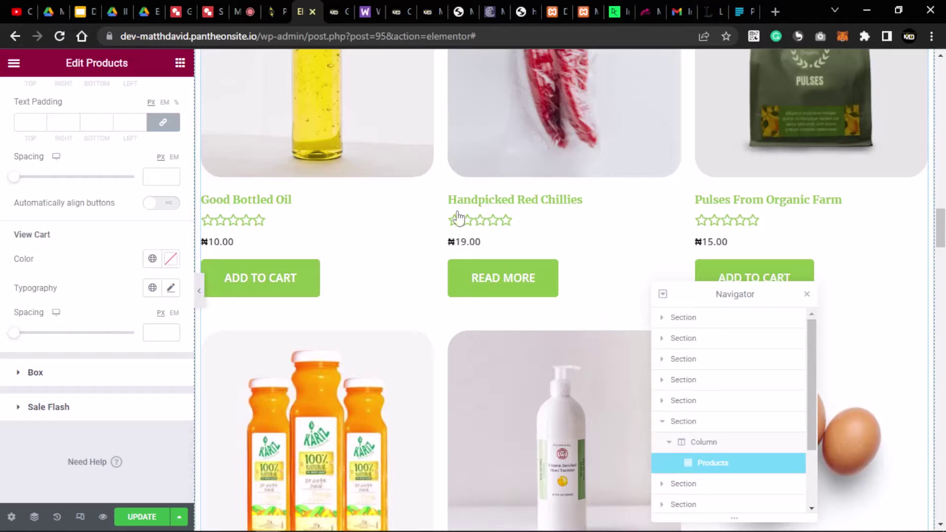
{"action": "scroll", "coordinate": [340, 245], "scroll_direction": "up", "scroll_amount": 4}
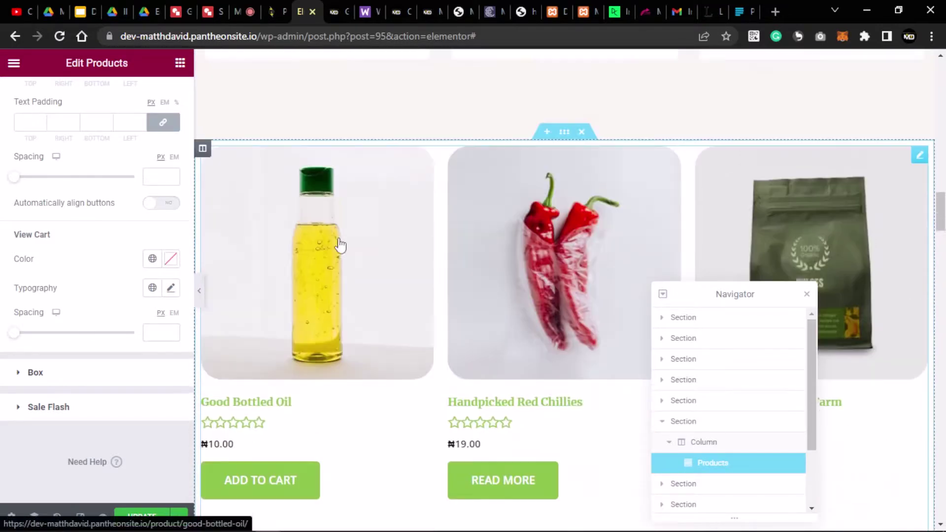
{"action": "scroll", "coordinate": [88, 106], "scroll_direction": "up", "scroll_amount": 8}
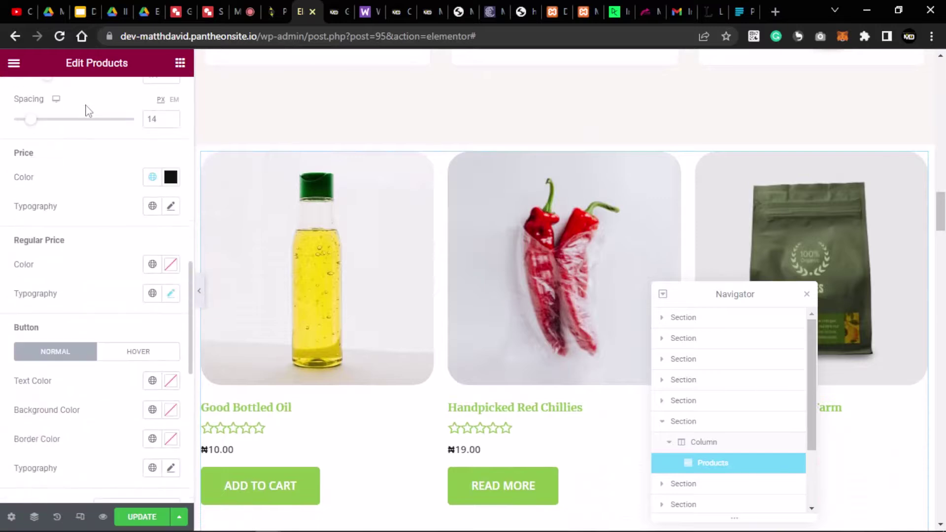
{"action": "scroll", "coordinate": [60, 111], "scroll_direction": "up", "scroll_amount": 10}
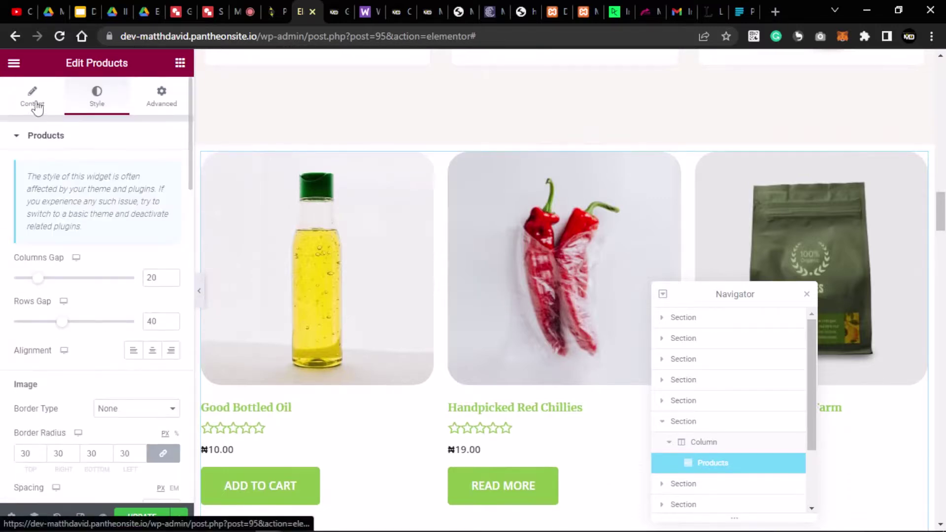
Expand the Products widget's Query settings and open the Source list, currently Latest Products
{"action": "left_click", "coordinate": [37, 108]}
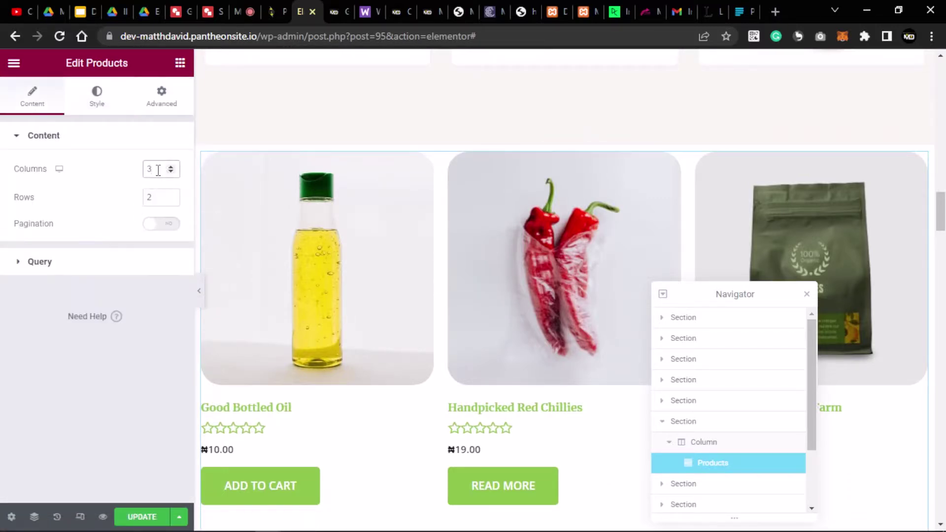
{"action": "type", "text": "4"}
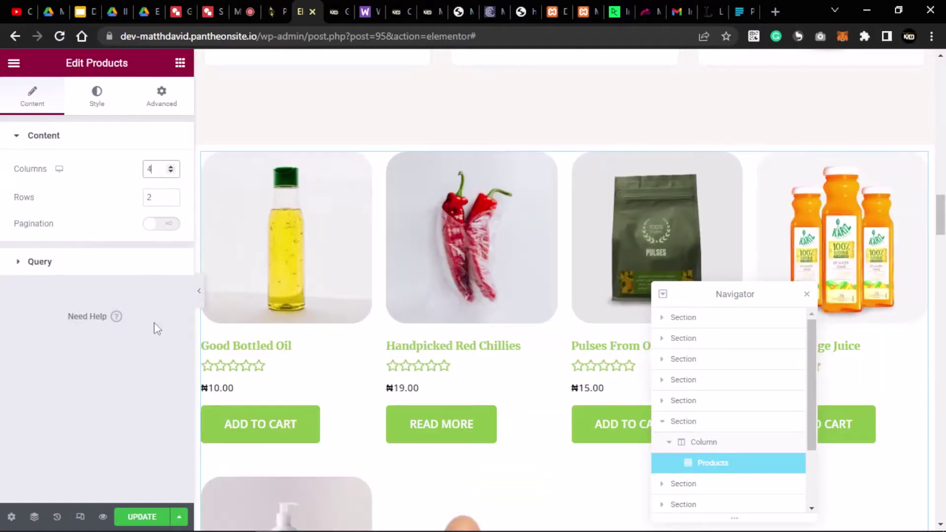
{"action": "left_click", "coordinate": [20, 263]}
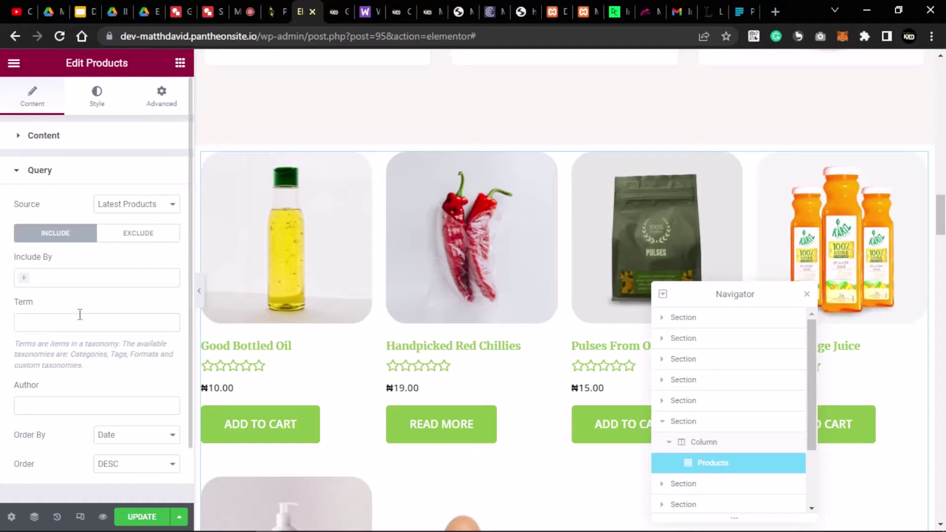
{"action": "scroll", "coordinate": [80, 314], "scroll_direction": "down", "scroll_amount": 2}
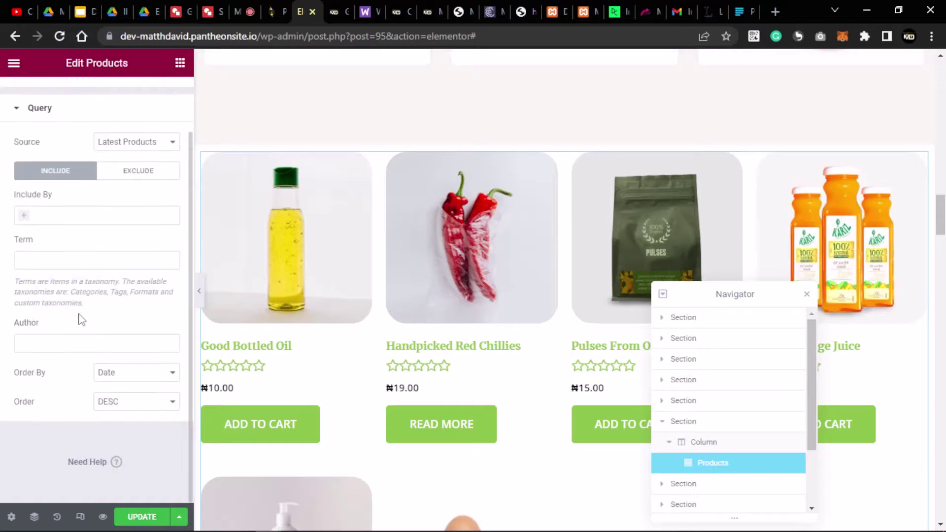
{"action": "scroll", "coordinate": [79, 315], "scroll_direction": "up", "scroll_amount": 2}
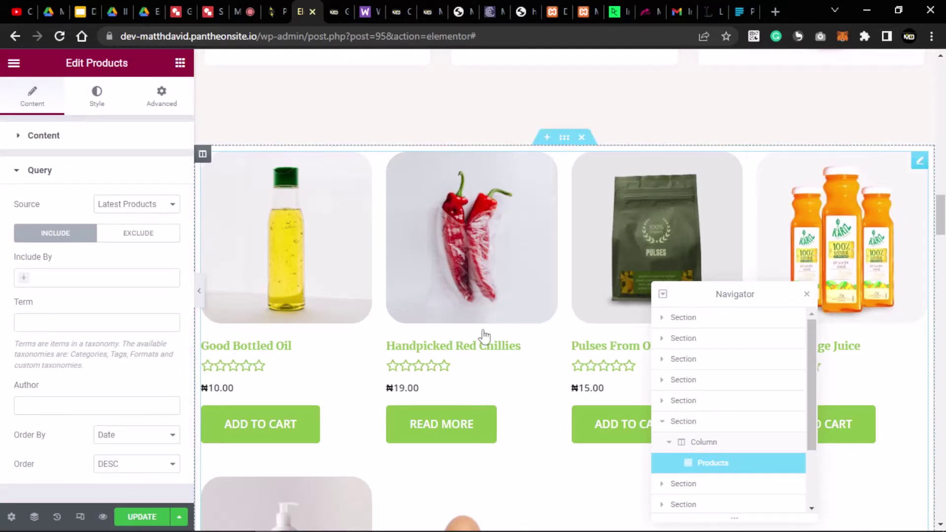
{"action": "left_click", "coordinate": [147, 207]}
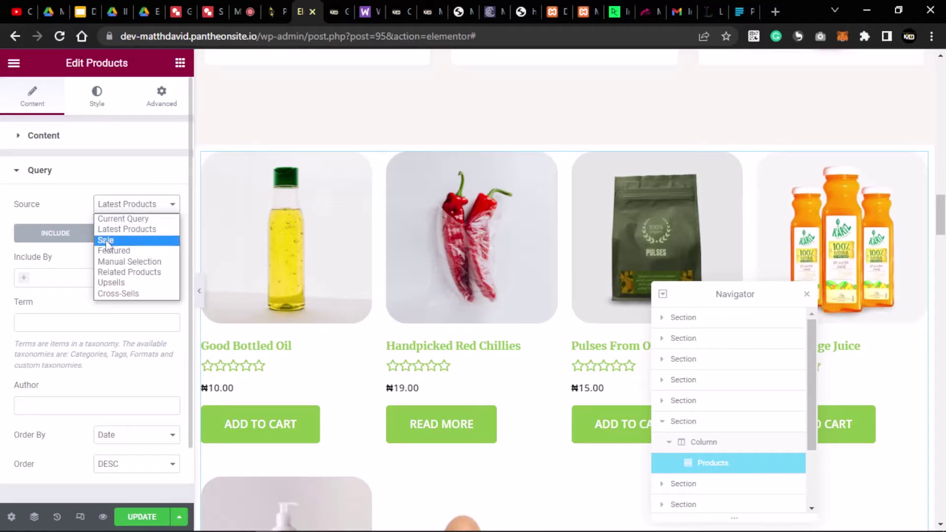
Try Sale and then Featured as the Products source, and settle on Manual Selection
{"action": "left_click", "coordinate": [124, 241]}
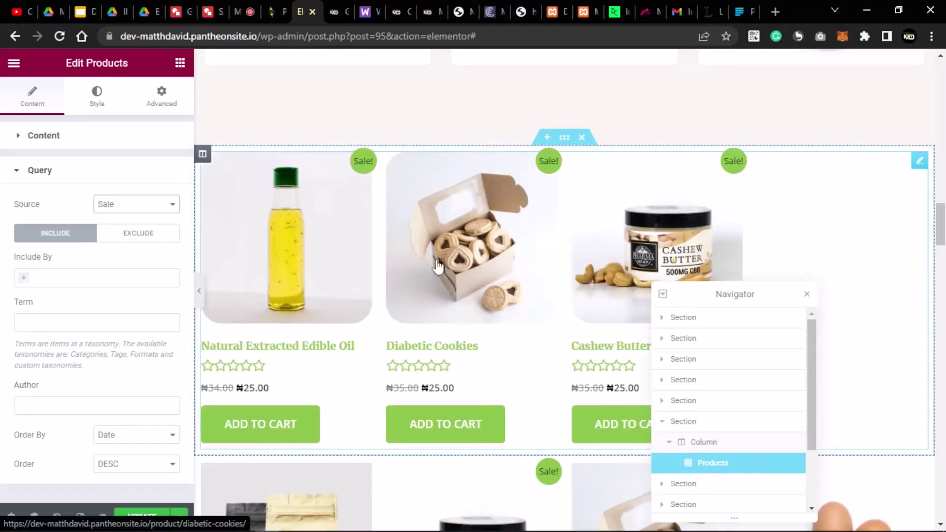
{"action": "left_click", "coordinate": [150, 209]}
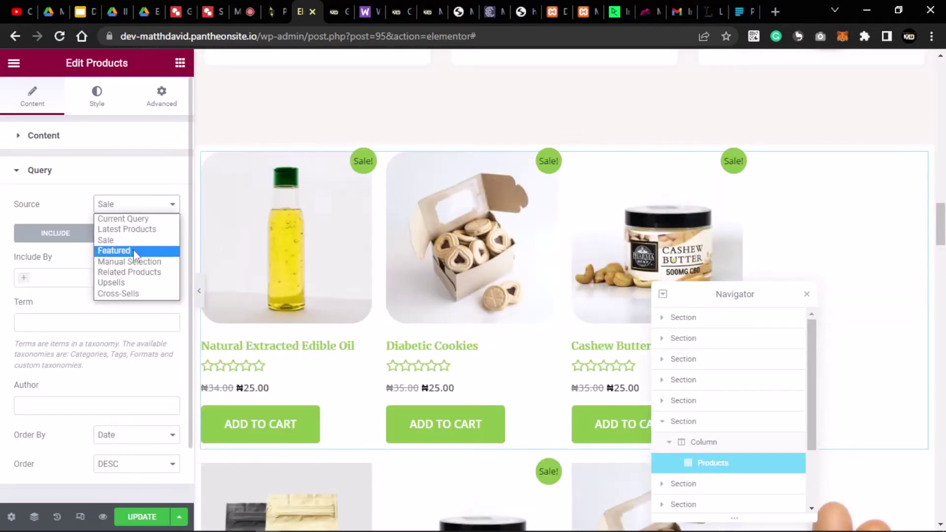
{"action": "left_click", "coordinate": [137, 249]}
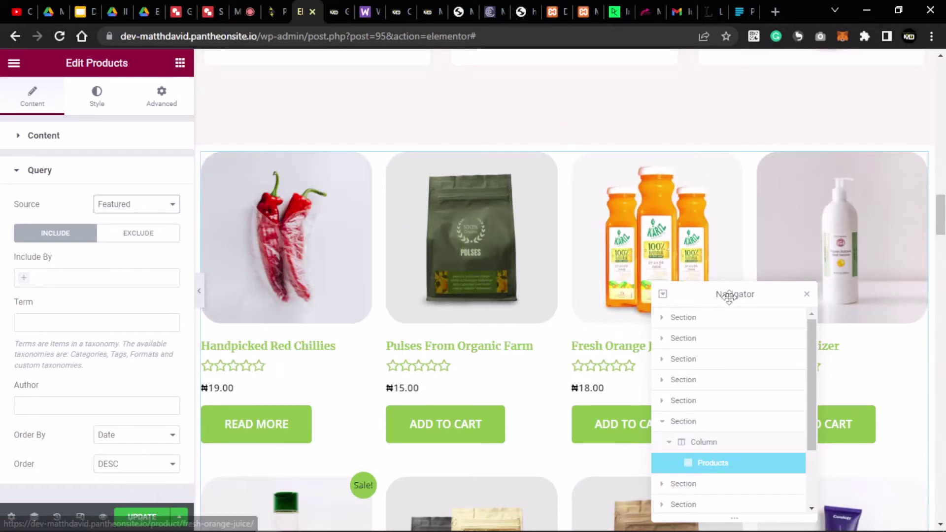
{"action": "left_click_drag", "start_coordinate": [728, 291], "coordinate": [787, 332]}
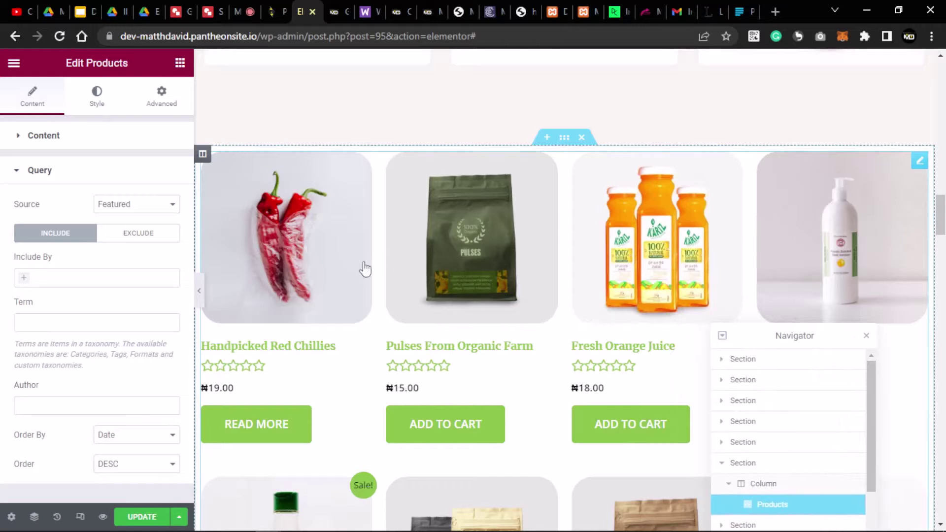
{"action": "left_click", "coordinate": [123, 205]}
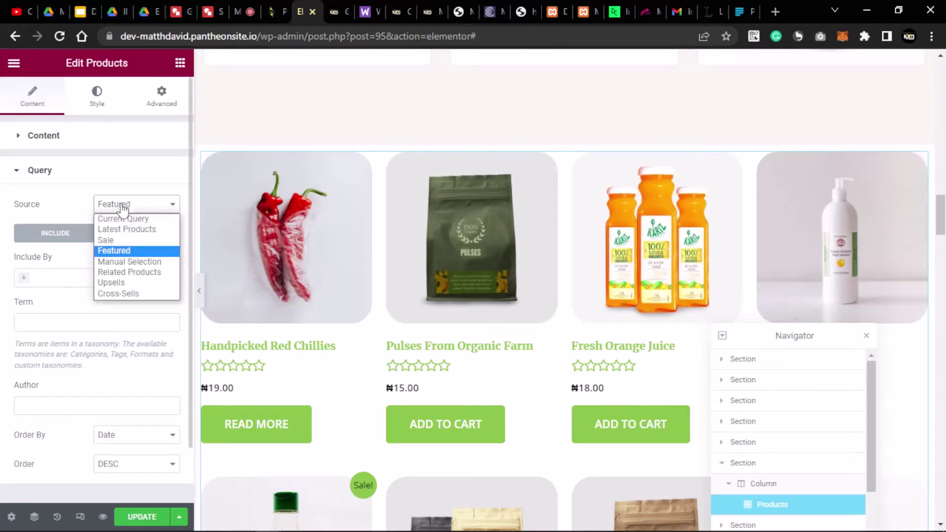
{"action": "left_click", "coordinate": [130, 262]}
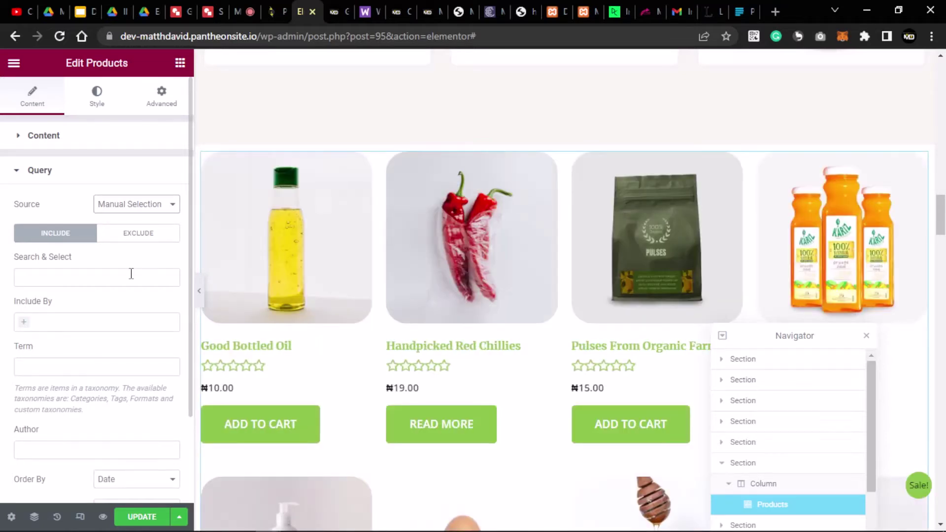
Search 'Groce' in the Term field and include 'Product categories: Groceries'
{"action": "left_click", "coordinate": [131, 274]}
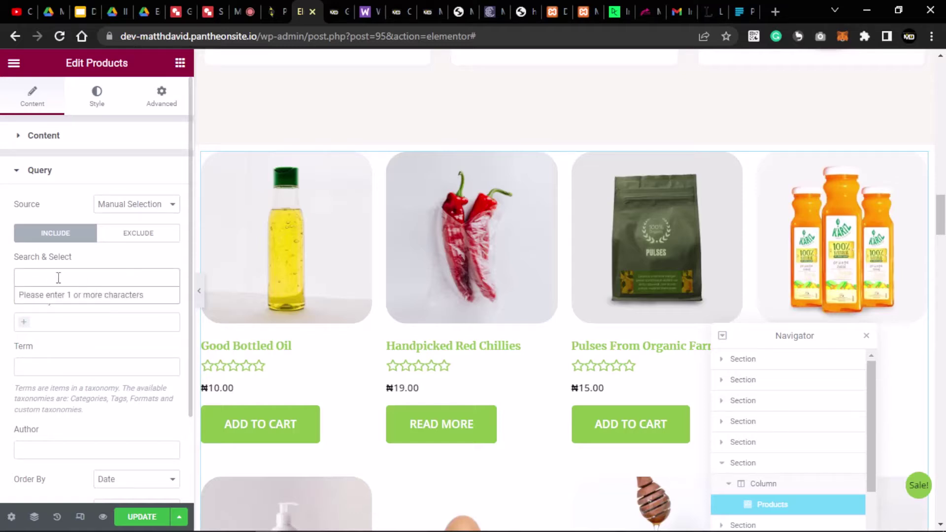
{"action": "left_click", "coordinate": [93, 350]}
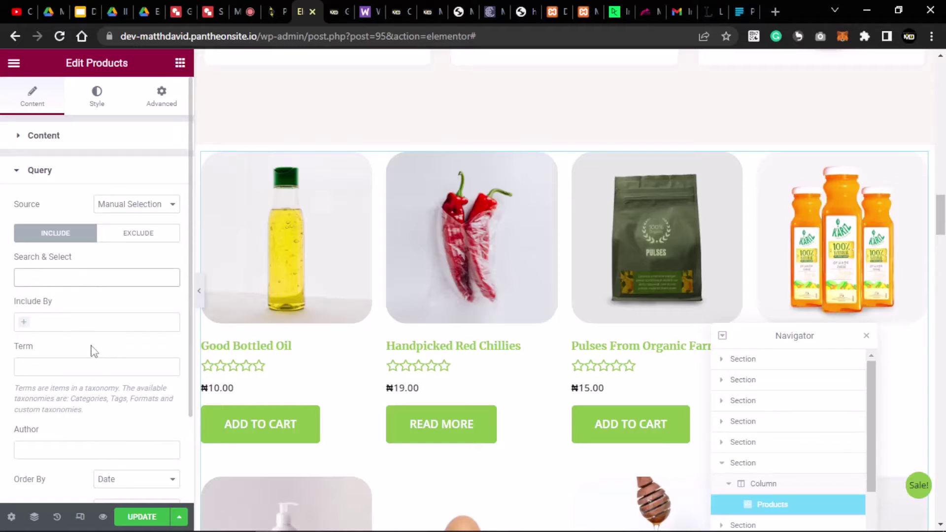
{"action": "left_click", "coordinate": [25, 326]}
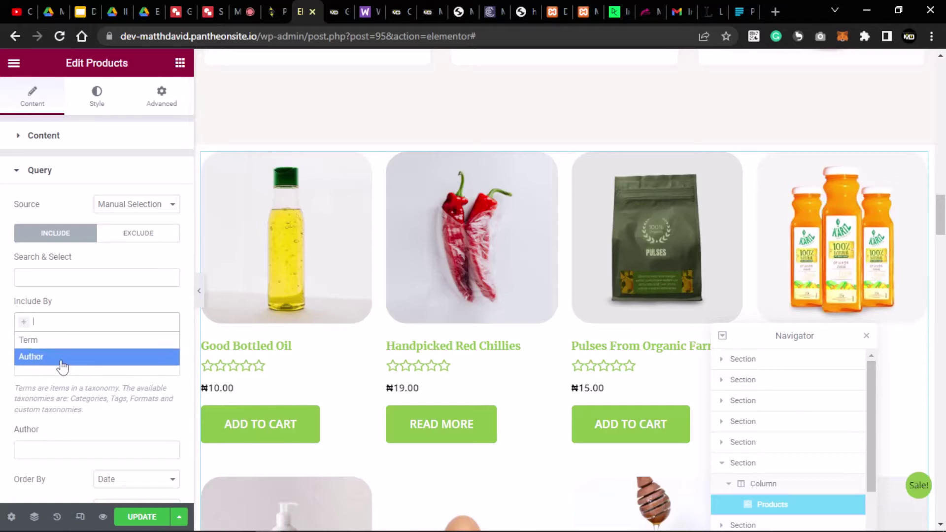
{"action": "left_click", "coordinate": [91, 315]}
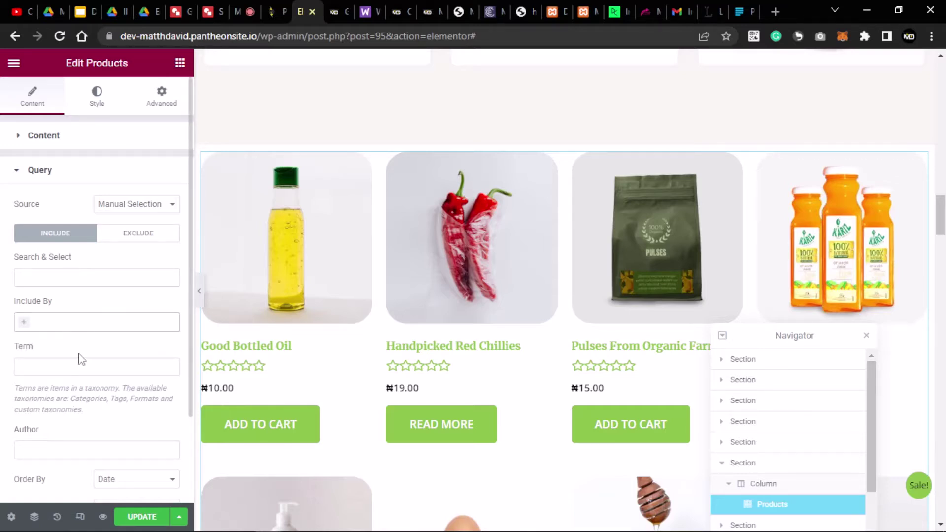
{"action": "left_click", "coordinate": [96, 366]}
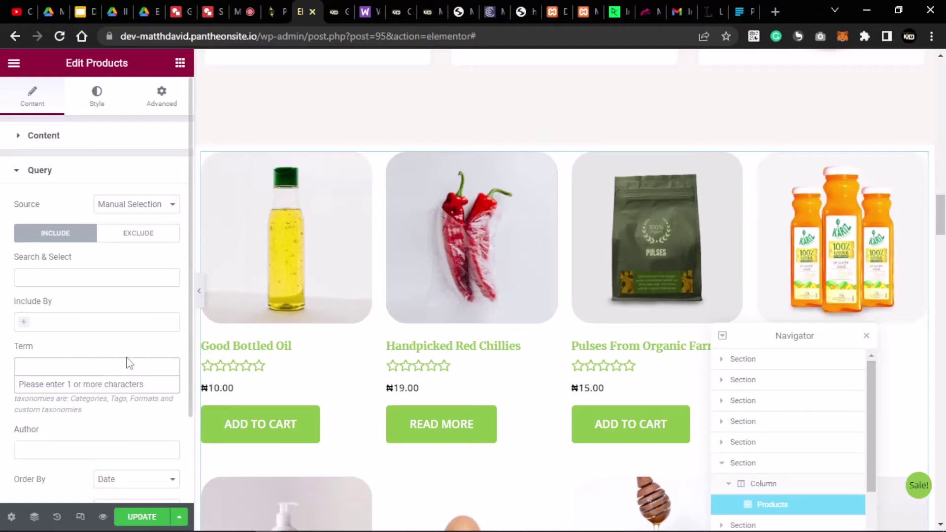
{"action": "type", "text": "Grocer"}
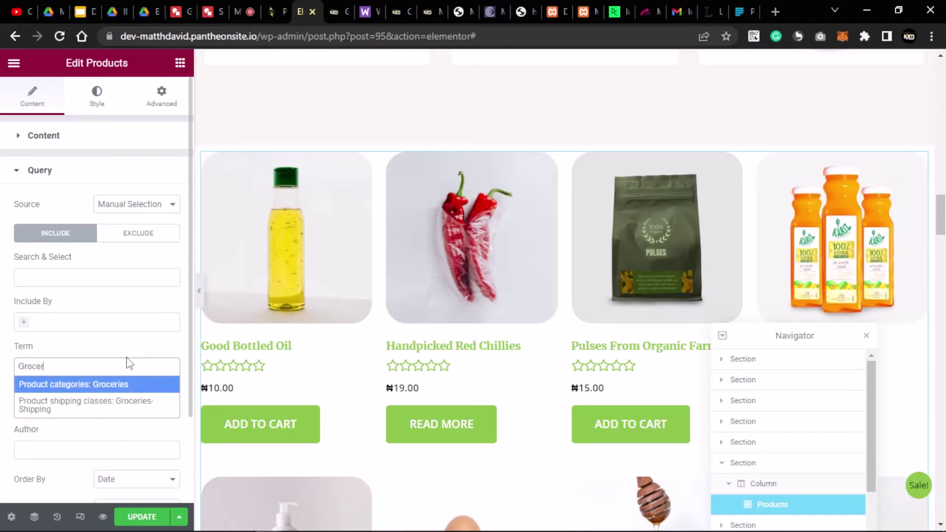
{"action": "left_click", "coordinate": [120, 385]}
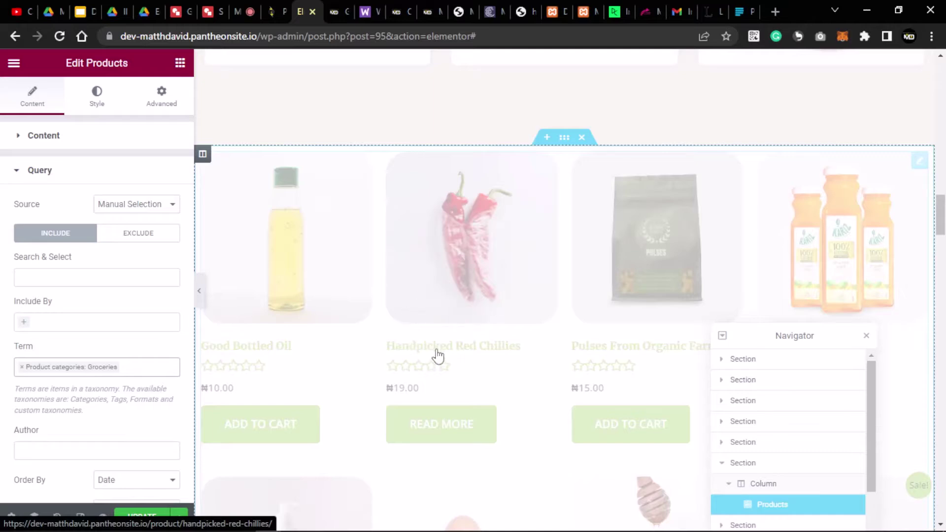
Glance at the Exclude tab, then return to the Include settings
{"action": "scroll", "coordinate": [561, 321], "scroll_direction": "down", "scroll_amount": 5}
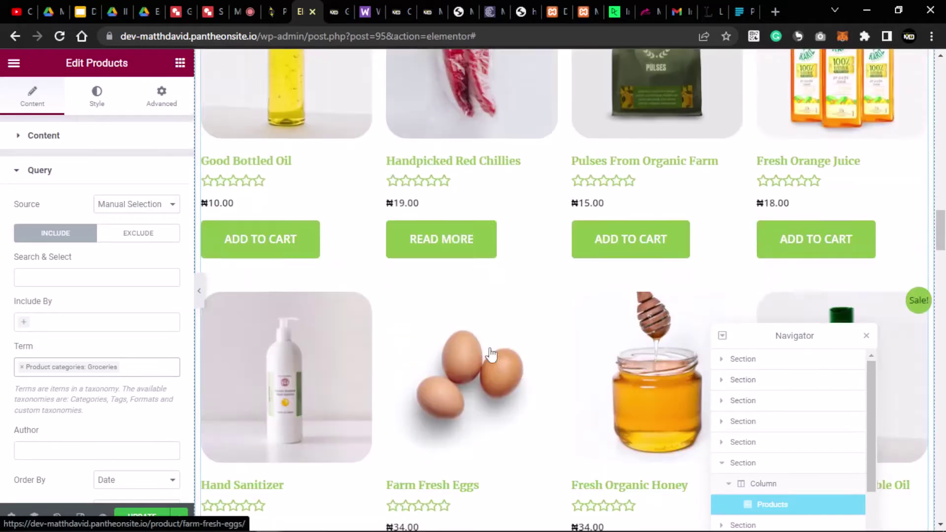
{"action": "scroll", "coordinate": [377, 328], "scroll_direction": "up", "scroll_amount": 5}
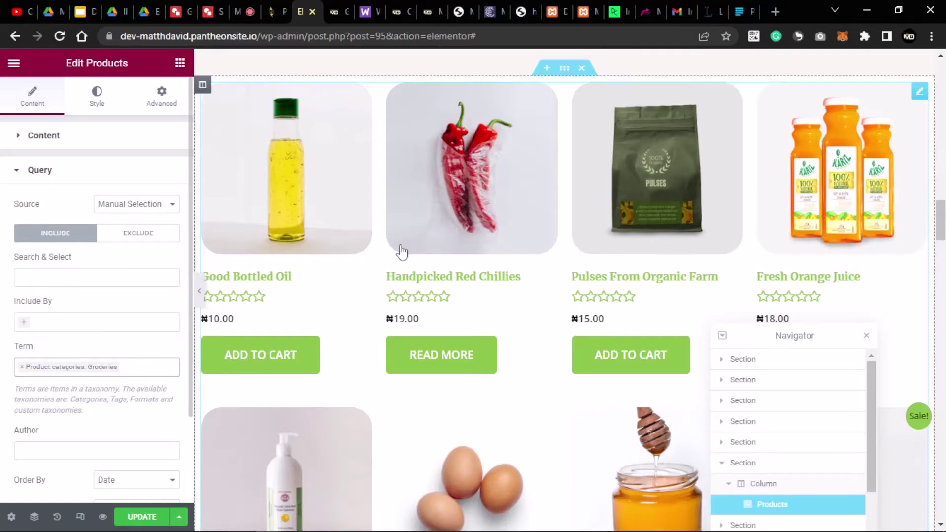
{"action": "left_click", "coordinate": [125, 233]}
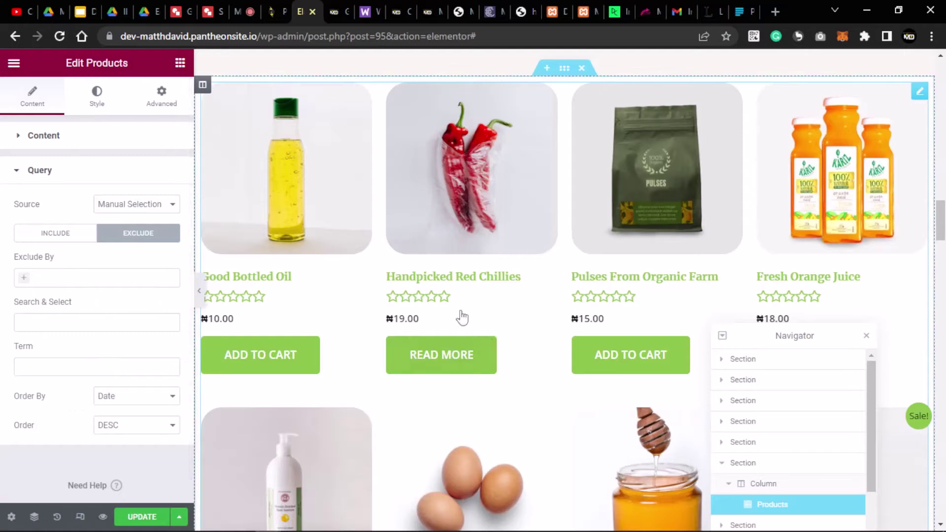
{"action": "left_click", "coordinate": [54, 238]}
{"action": "scroll", "coordinate": [119, 353], "scroll_direction": "down", "scroll_amount": 2}
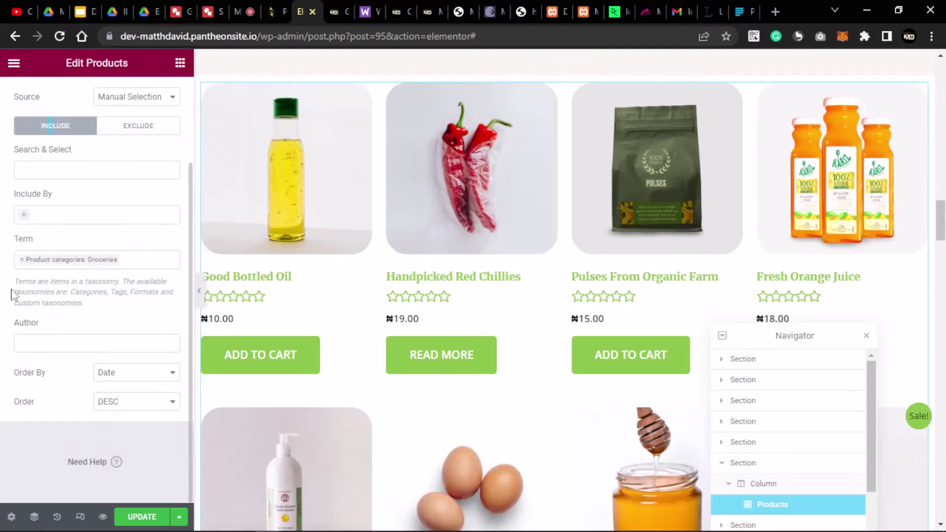
{"action": "scroll", "coordinate": [13, 295], "scroll_direction": "up", "scroll_amount": 2}
Show the Products grid's layout at 4 columns and 2 rows, and scroll through the page preview
{"action": "left_click", "coordinate": [21, 173]}
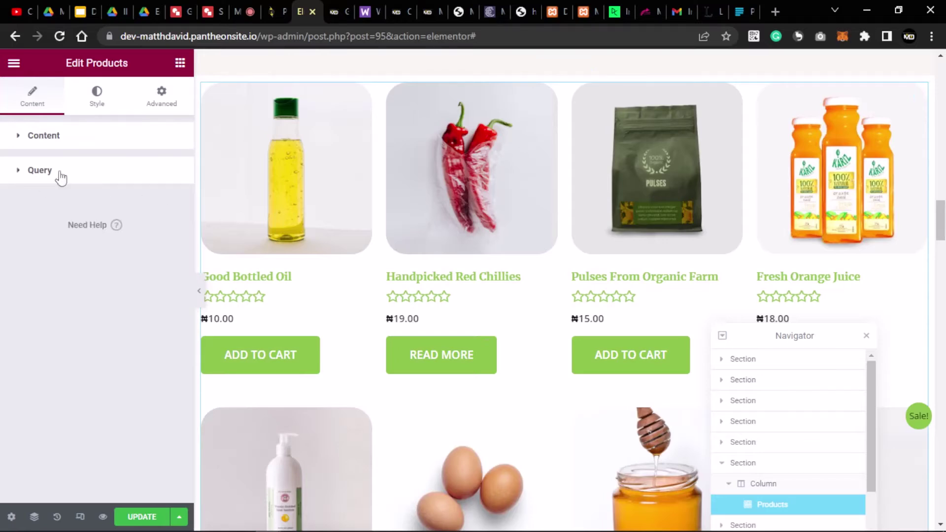
{"action": "left_click", "coordinate": [18, 136]}
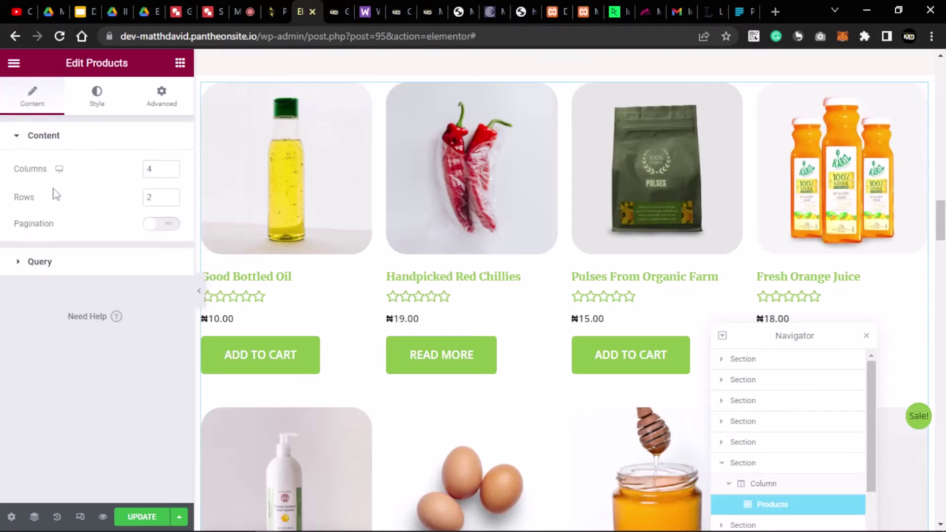
{"action": "scroll", "coordinate": [566, 278], "scroll_direction": "down", "scroll_amount": 10}
{"action": "scroll", "coordinate": [568, 279], "scroll_direction": "down", "scroll_amount": 4}
{"action": "middle_click", "coordinate": [565, 276]}
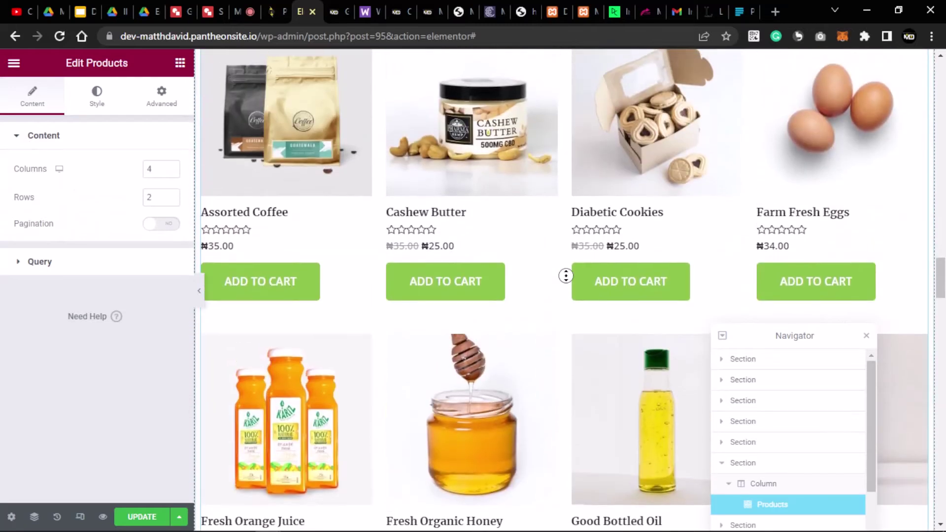
{"action": "middle_click", "coordinate": [552, 306]}
{"action": "scroll", "coordinate": [543, 335], "scroll_direction": "down", "scroll_amount": 9}
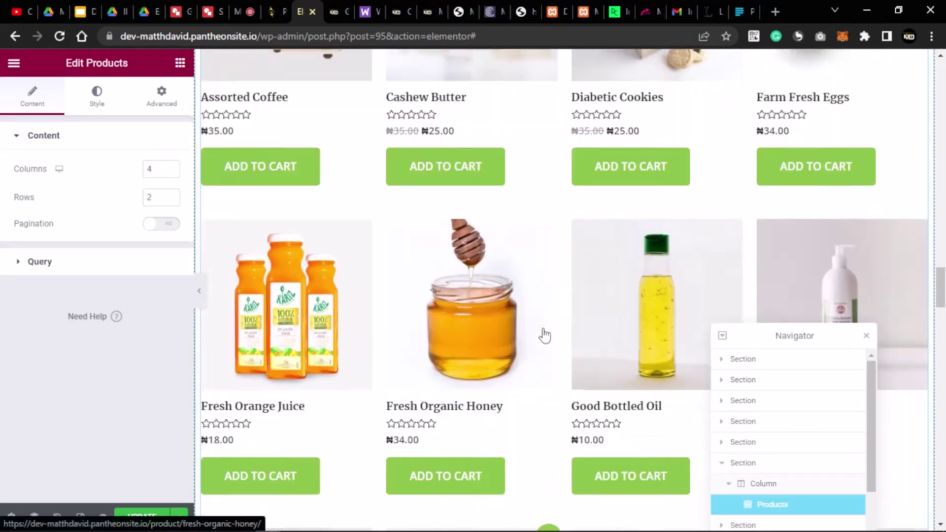
{"action": "scroll", "coordinate": [545, 335], "scroll_direction": "down", "scroll_amount": 5}
{"action": "scroll", "coordinate": [471, 306], "scroll_direction": "down", "scroll_amount": 11}
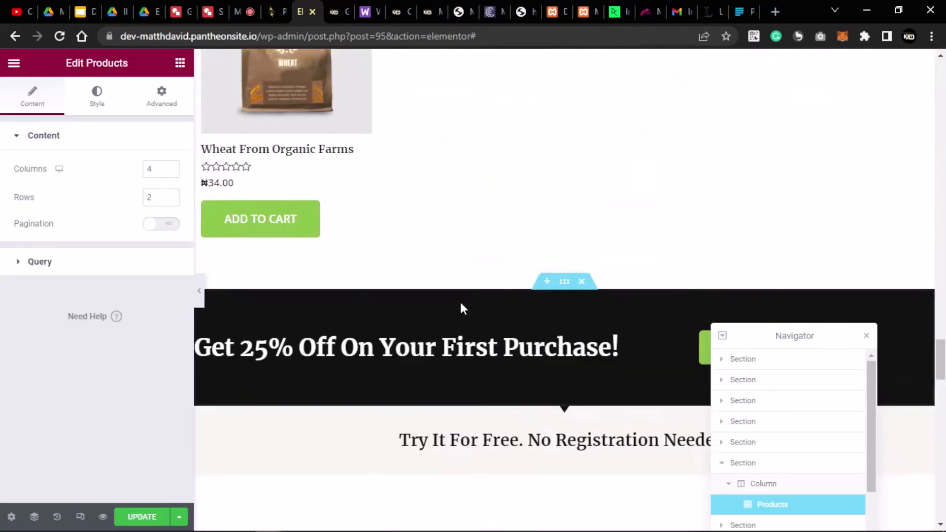
{"action": "scroll", "coordinate": [467, 305], "scroll_direction": "down", "scroll_amount": 8}
{"action": "scroll", "coordinate": [467, 308], "scroll_direction": "up", "scroll_amount": 20}
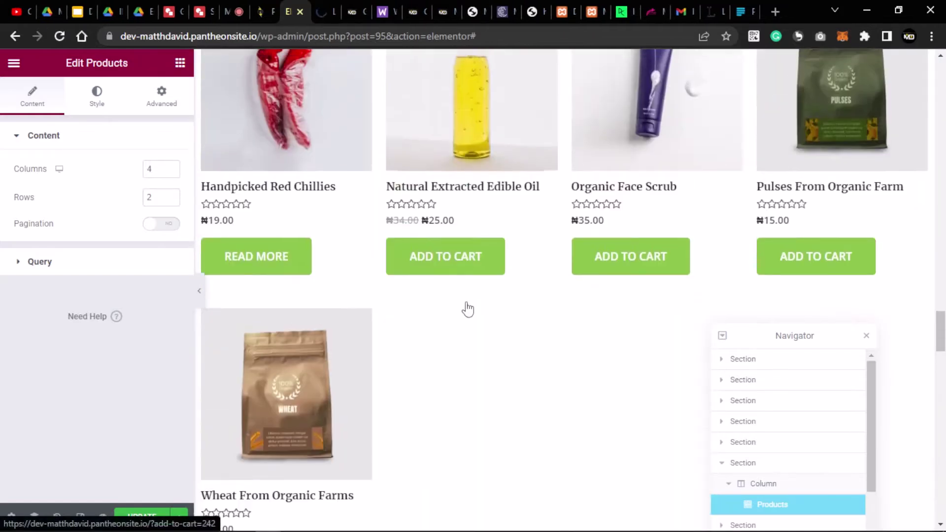
{"action": "scroll", "coordinate": [468, 308], "scroll_direction": "up", "scroll_amount": 15}
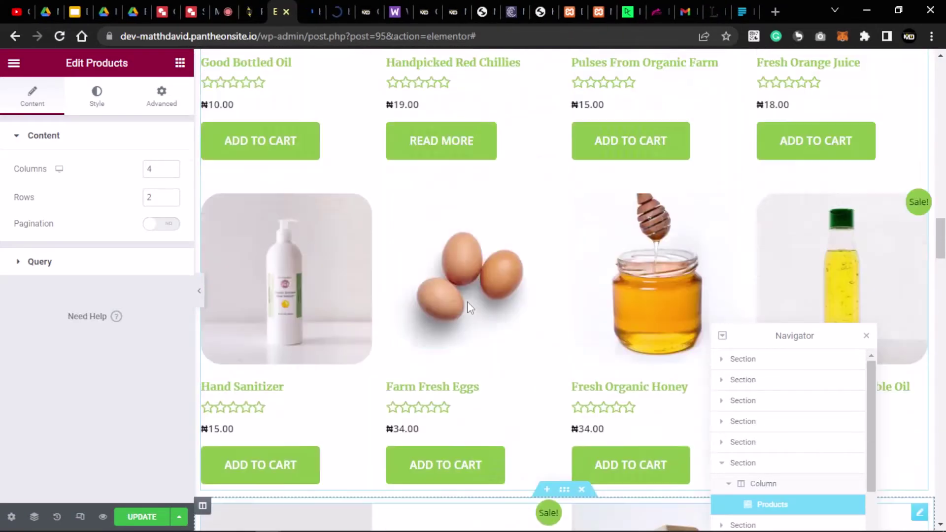
{"action": "scroll", "coordinate": [468, 308], "scroll_direction": "up", "scroll_amount": 15}
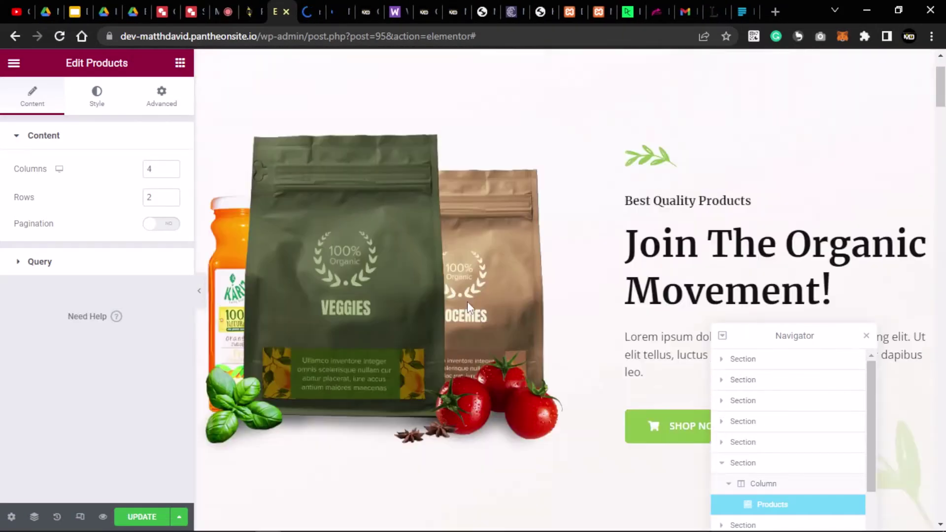
{"action": "scroll", "coordinate": [467, 308], "scroll_direction": "down", "scroll_amount": 1}
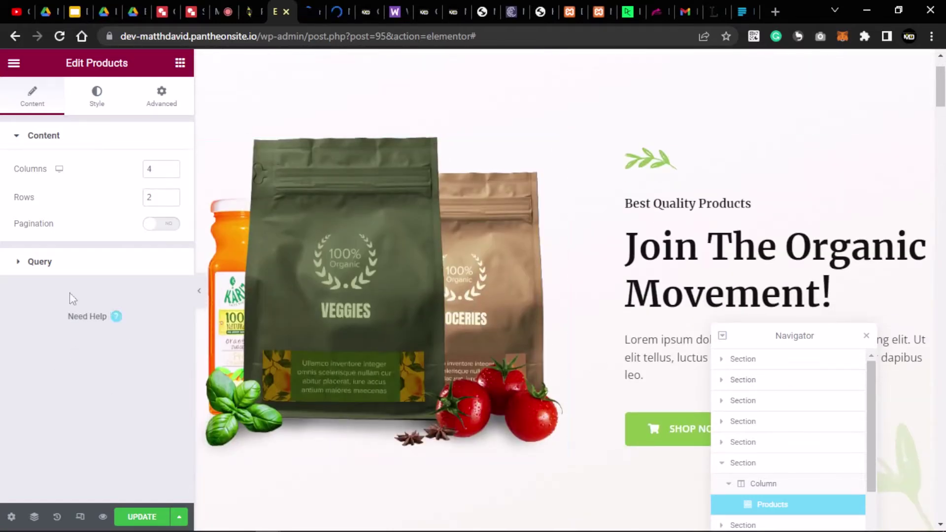
{"action": "left_click", "coordinate": [179, 62]}
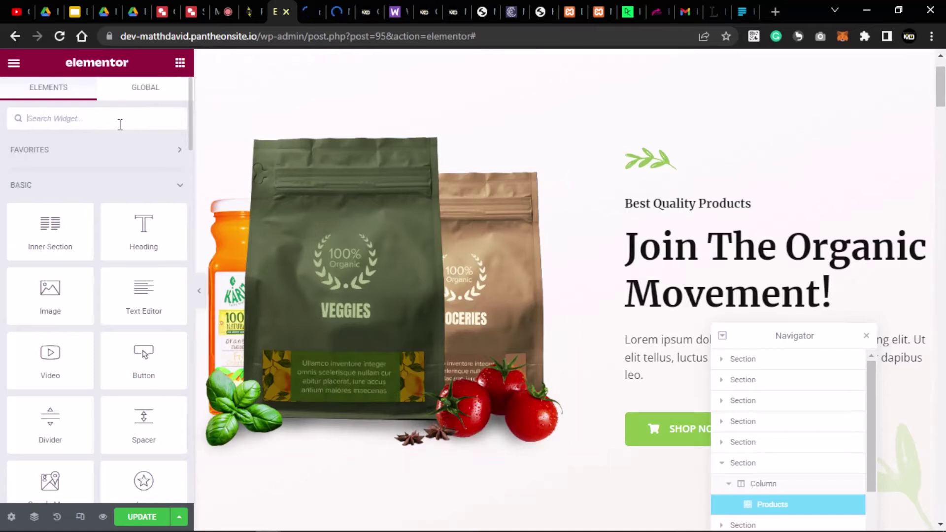
{"action": "type", "text": "p"}
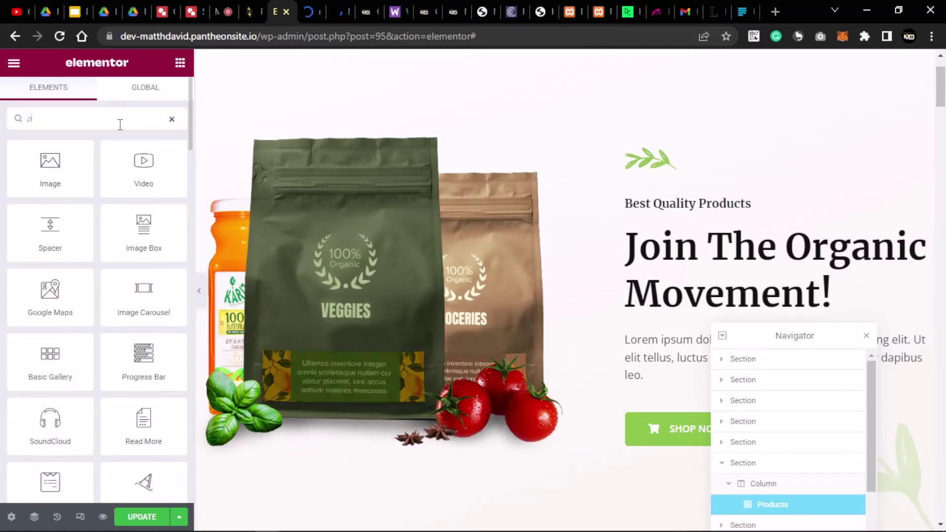
{"action": "type", "text": "rddu"}
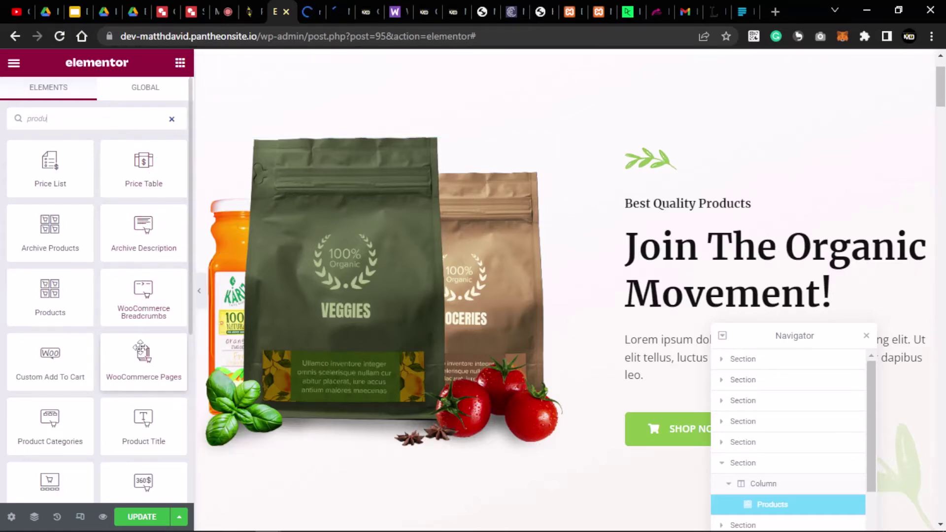
{"action": "scroll", "coordinate": [148, 315], "scroll_direction": "down", "scroll_amount": 3}
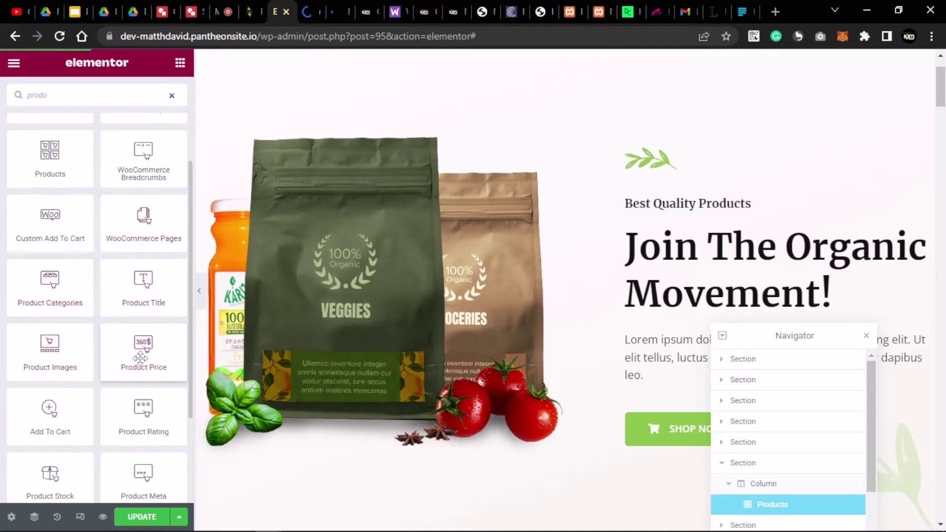
{"action": "scroll", "coordinate": [140, 359], "scroll_direction": "down", "scroll_amount": 3}
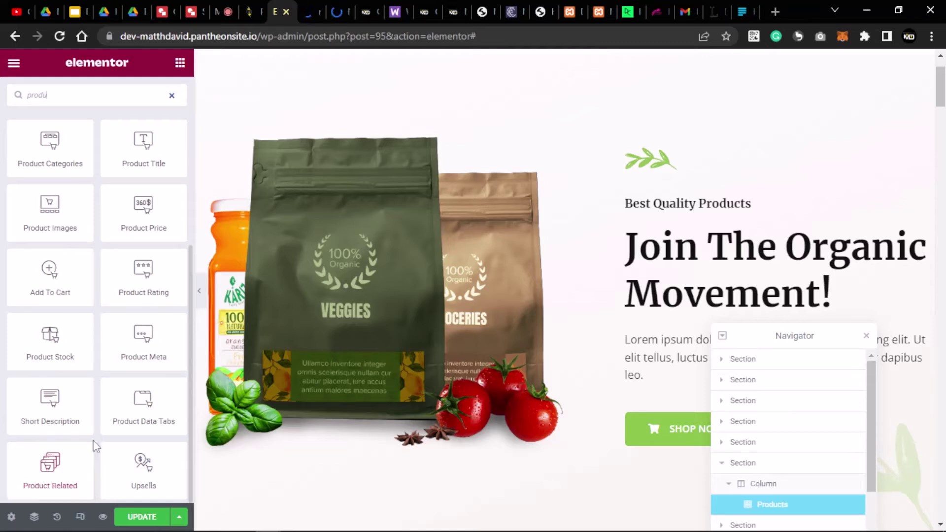
{"action": "scroll", "coordinate": [98, 433], "scroll_direction": "up", "scroll_amount": 5}
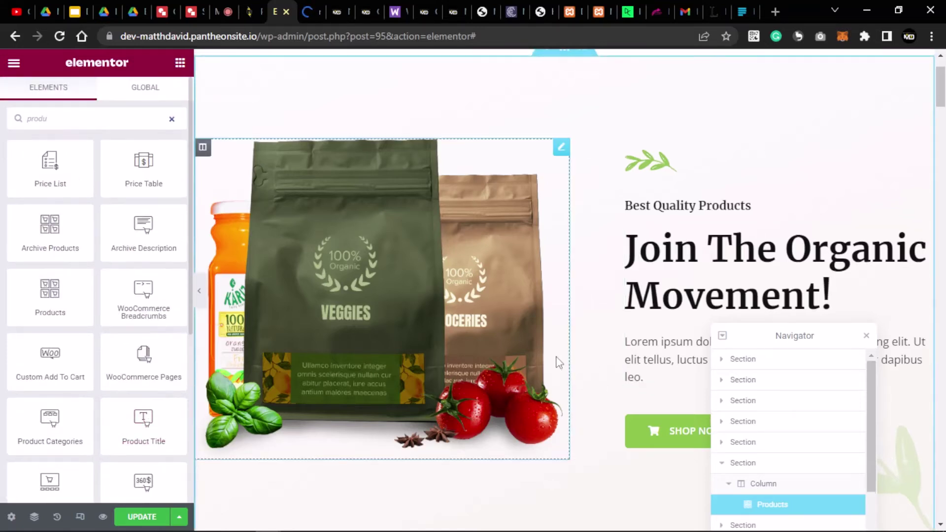
{"action": "scroll", "coordinate": [555, 359], "scroll_direction": "up", "scroll_amount": 2}
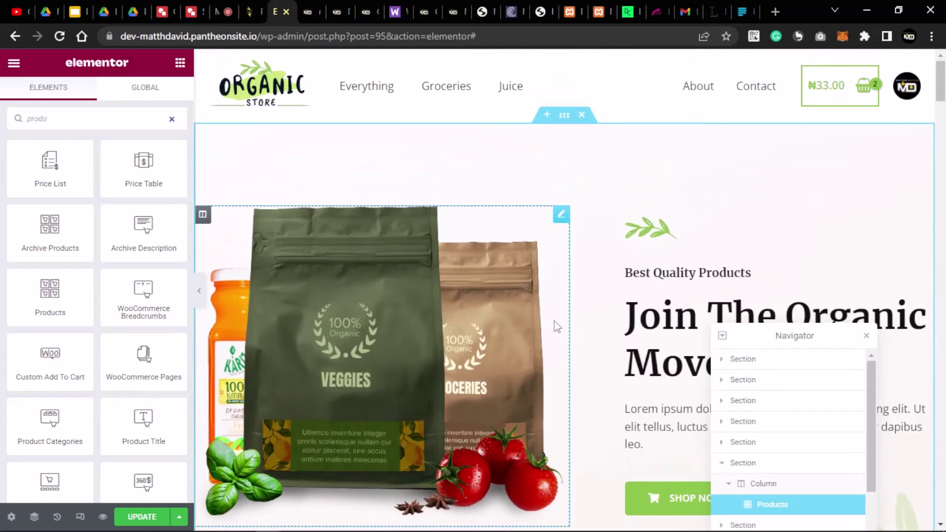
{"action": "scroll", "coordinate": [559, 324], "scroll_direction": "down", "scroll_amount": 12}
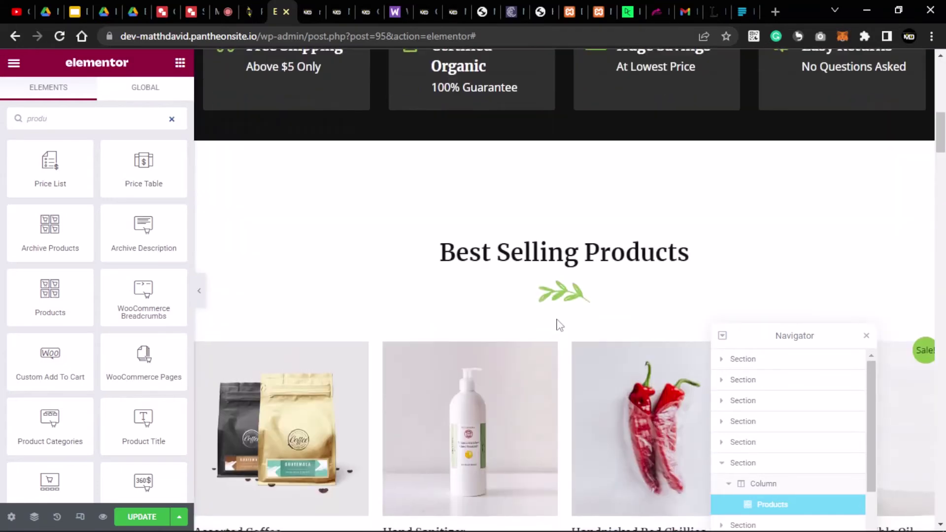
{"action": "scroll", "coordinate": [560, 325], "scroll_direction": "up", "scroll_amount": 3}
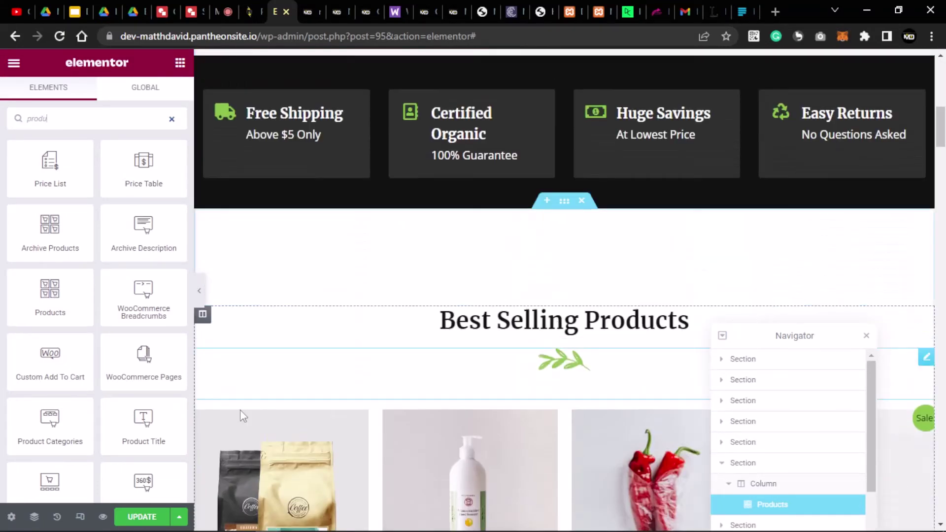
Save the homepage with UPDATE and exit the Elementor editor
{"action": "left_click", "coordinate": [151, 520]}
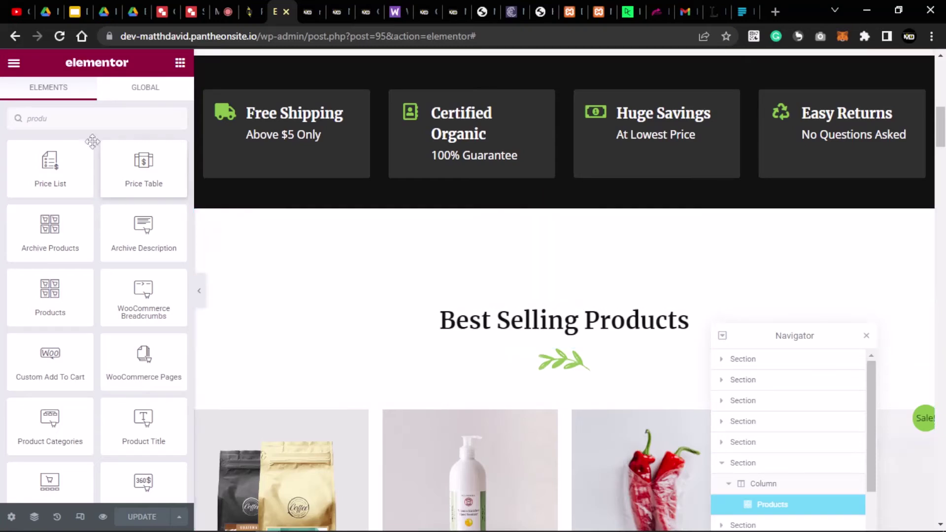
{"action": "left_click", "coordinate": [14, 63]}
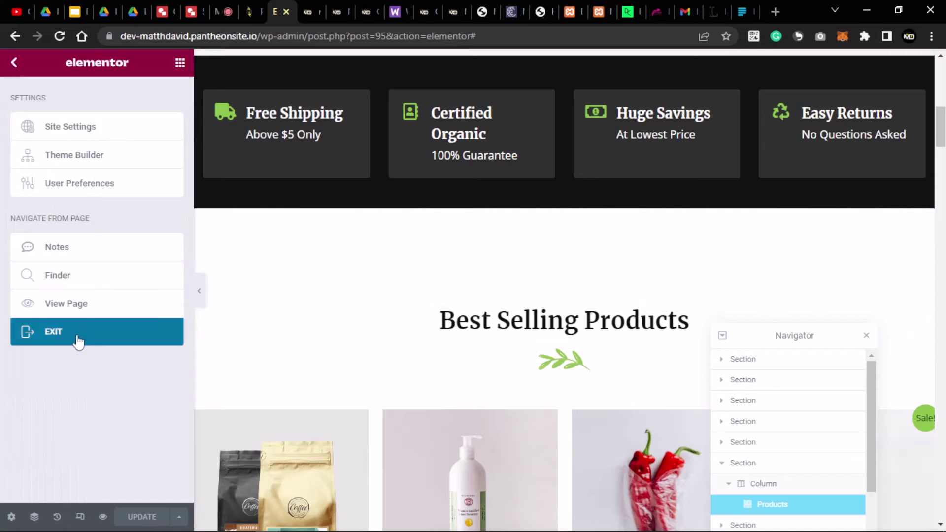
{"action": "left_click", "coordinate": [79, 339]}
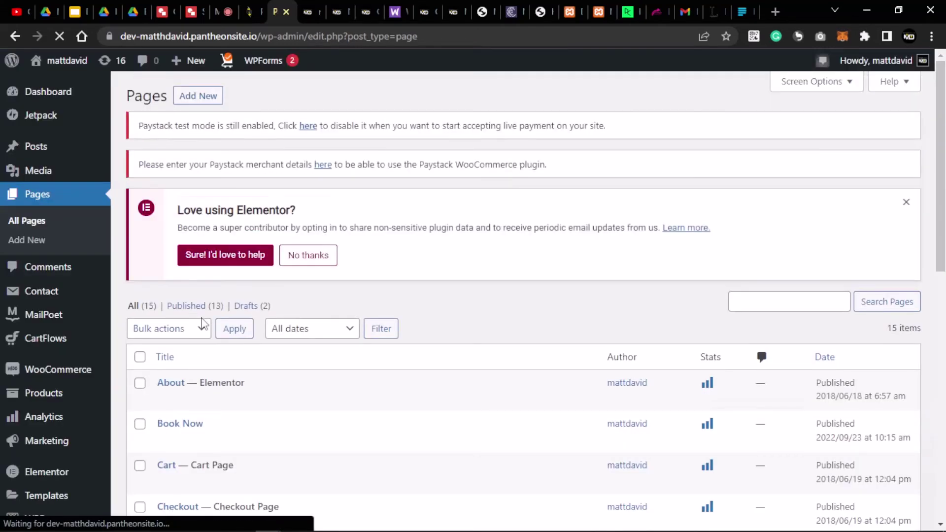
Go to the WooCommerce All Products list
{"action": "mouse_move", "coordinate": [59, 288]}
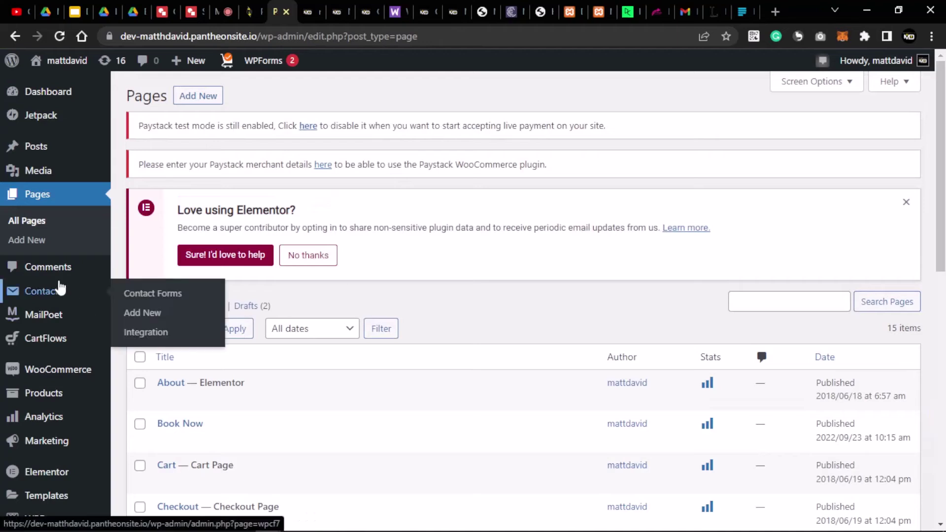
{"action": "mouse_move", "coordinate": [43, 175]}
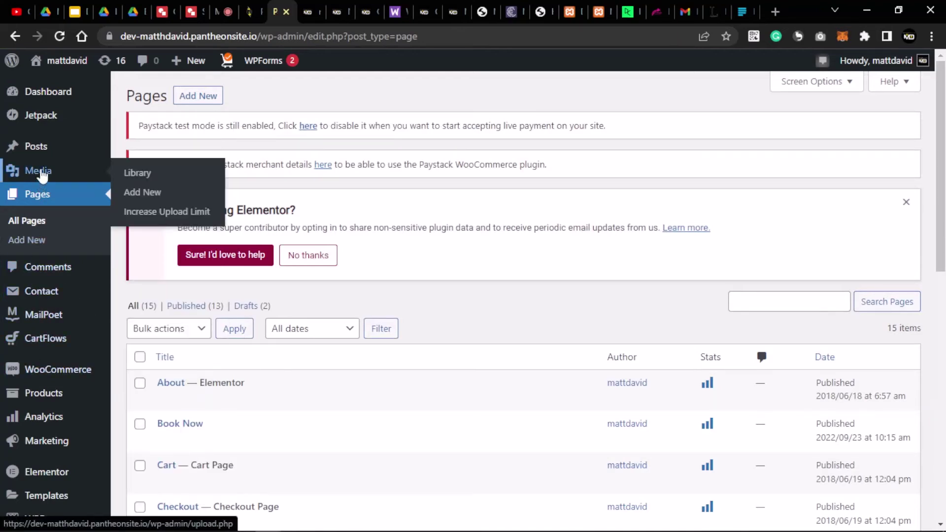
{"action": "left_click", "coordinate": [42, 392]}
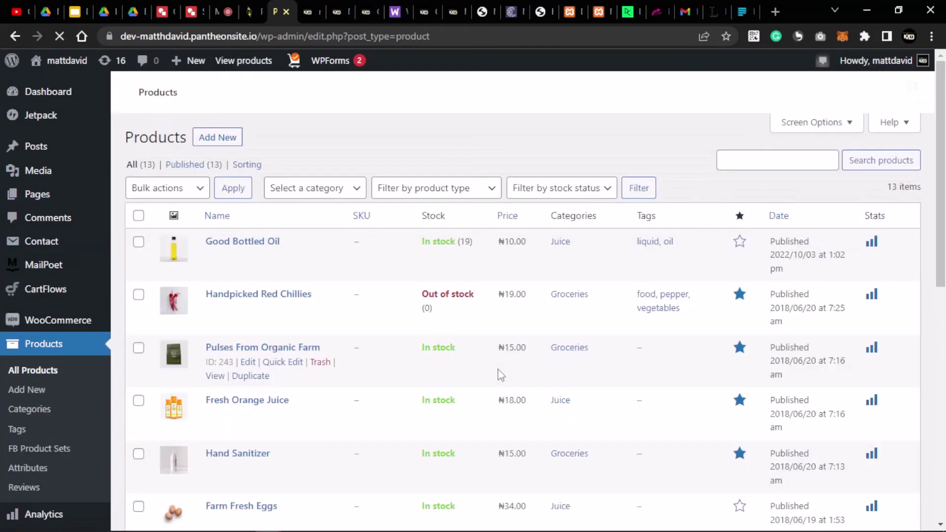
Mark Good Bottled Oil as a featured product
{"action": "scroll", "coordinate": [705, 431], "scroll_direction": "down", "scroll_amount": 4}
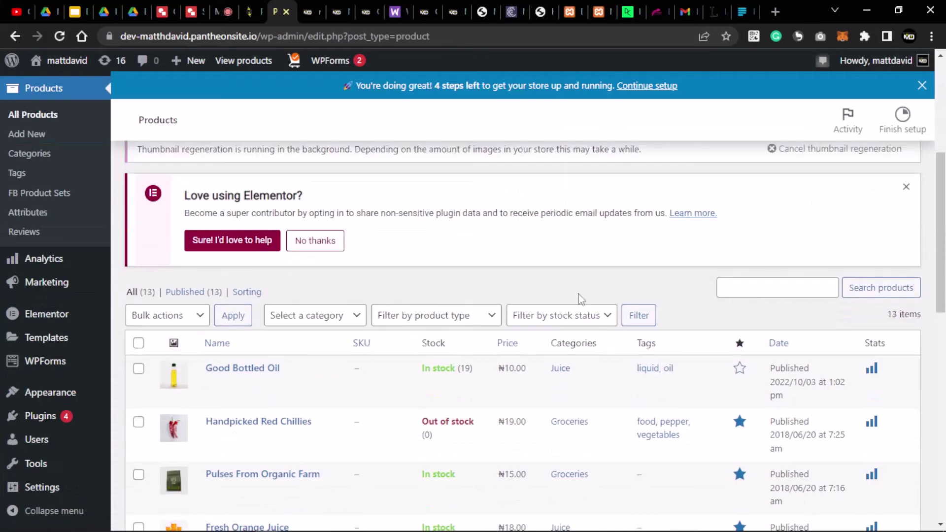
{"action": "scroll", "coordinate": [473, 329], "scroll_direction": "down", "scroll_amount": 4}
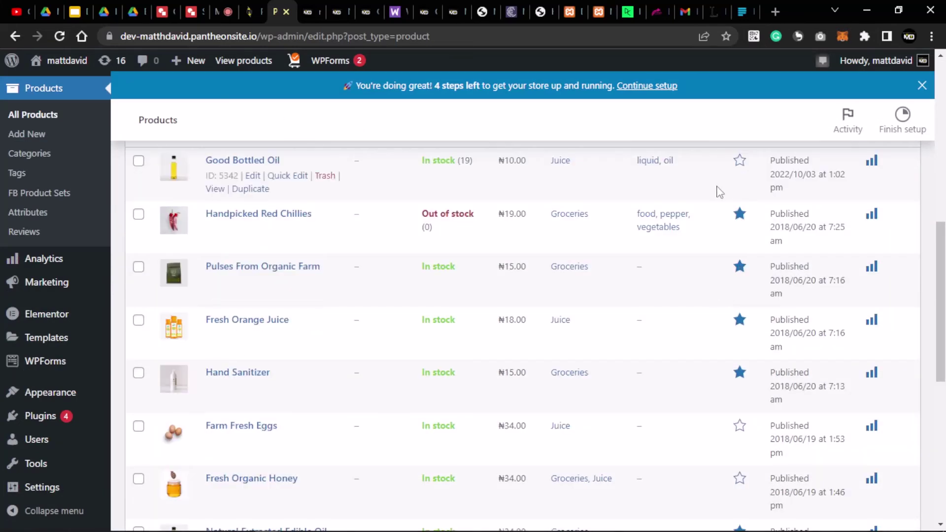
{"action": "scroll", "coordinate": [719, 192], "scroll_direction": "up", "scroll_amount": 3}
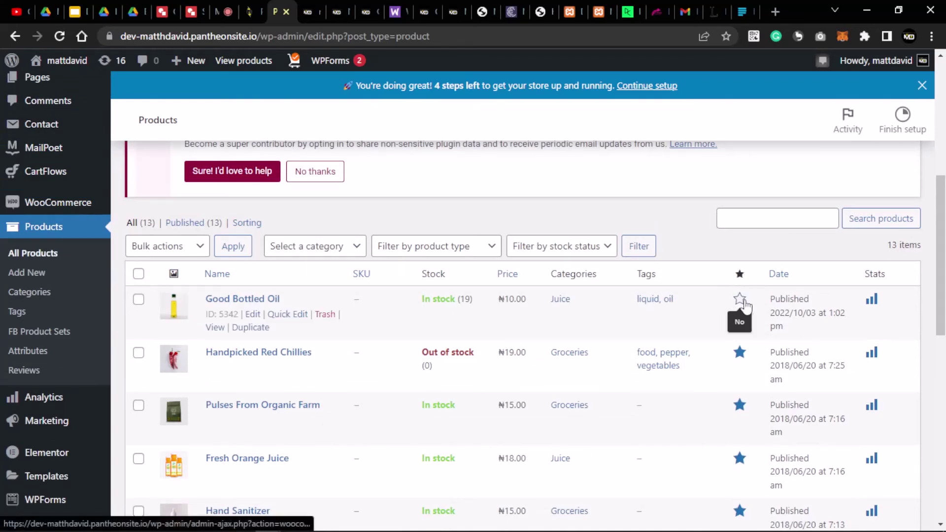
{"action": "left_click", "coordinate": [741, 301]}
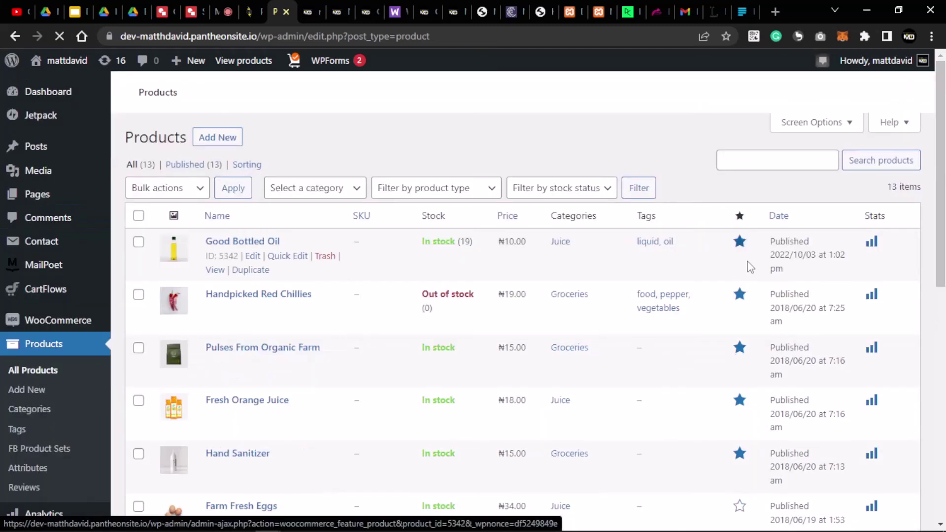
Remove the featured star from Handpicked Red Chillies
{"action": "scroll", "coordinate": [663, 358], "scroll_direction": "down", "scroll_amount": 3}
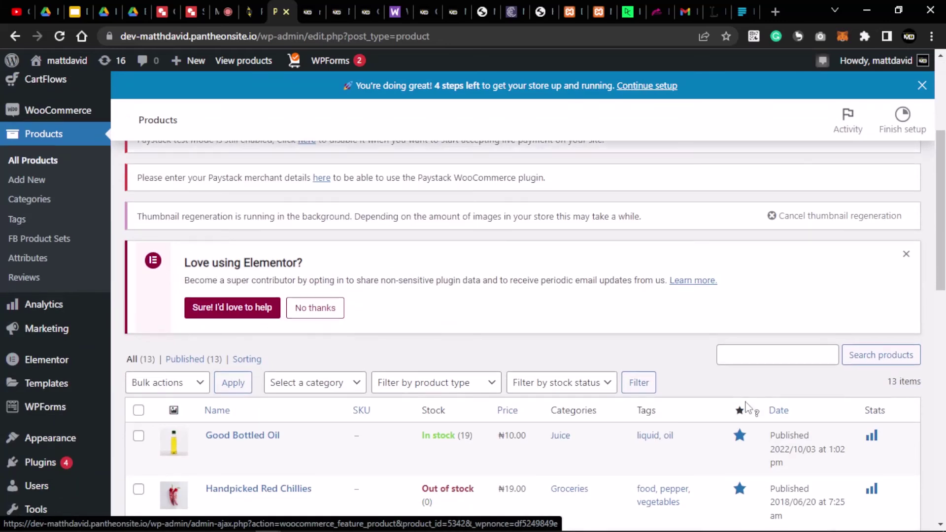
{"action": "scroll", "coordinate": [741, 394], "scroll_direction": "down", "scroll_amount": 3}
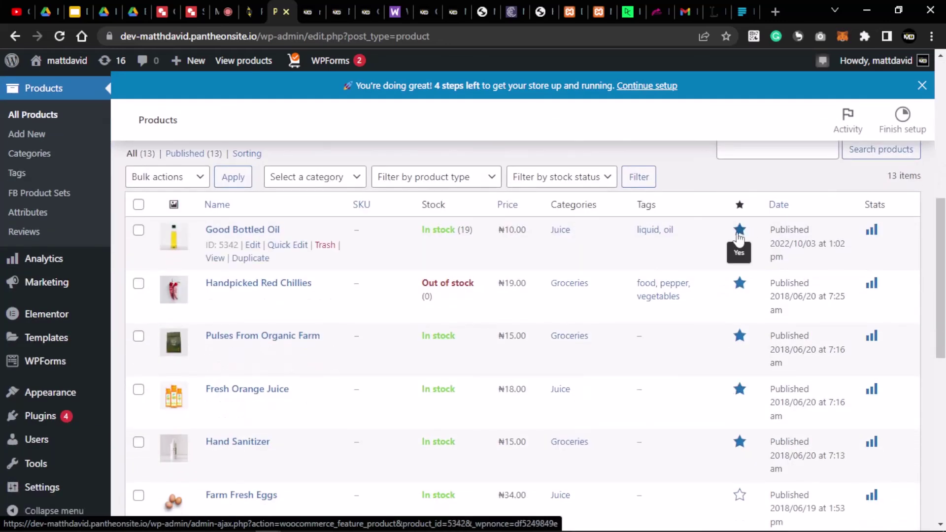
{"action": "left_click", "coordinate": [740, 285]}
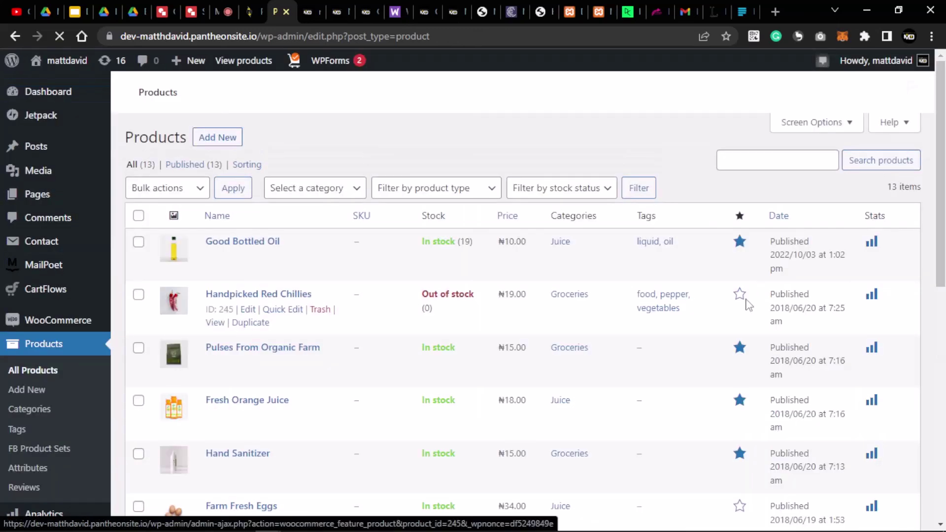
{"action": "scroll", "coordinate": [741, 325], "scroll_direction": "down", "scroll_amount": 7}
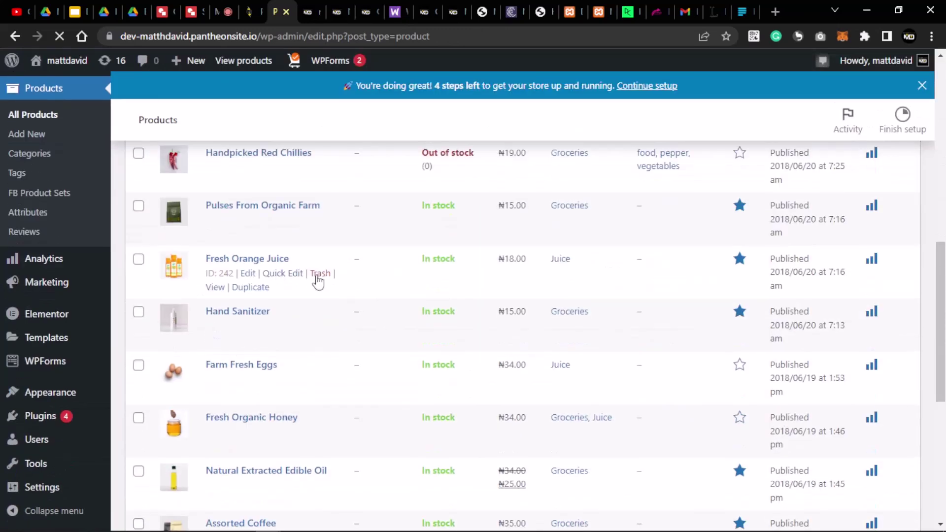
{"action": "scroll", "coordinate": [699, 317], "scroll_direction": "down", "scroll_amount": 7}
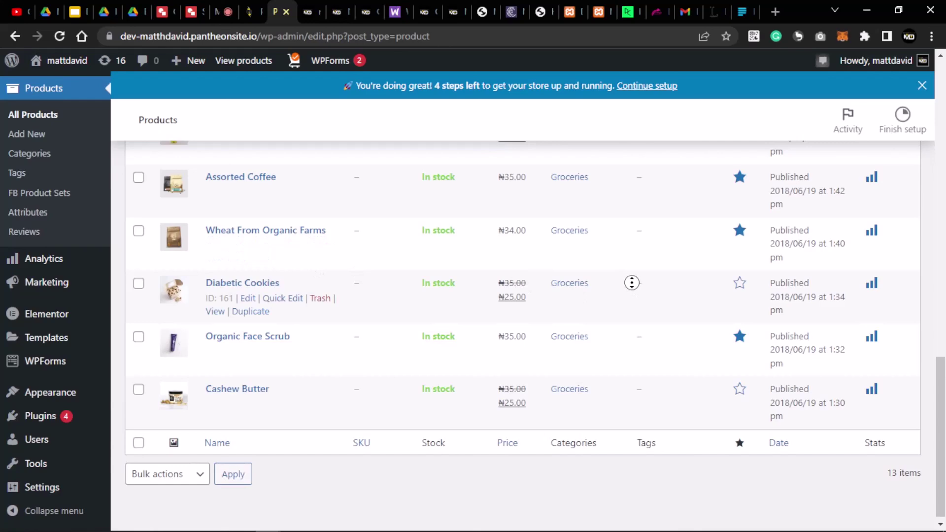
{"action": "scroll", "coordinate": [633, 288], "scroll_direction": "up", "scroll_amount": 7}
{"action": "scroll", "coordinate": [675, 277], "scroll_direction": "up", "scroll_amount": 10}
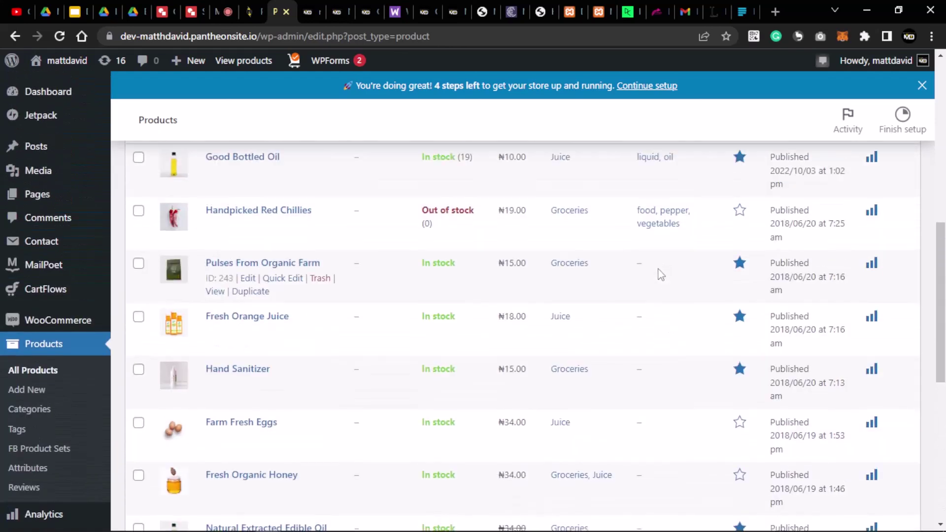
{"action": "scroll", "coordinate": [661, 274], "scroll_direction": "up", "scroll_amount": 2}
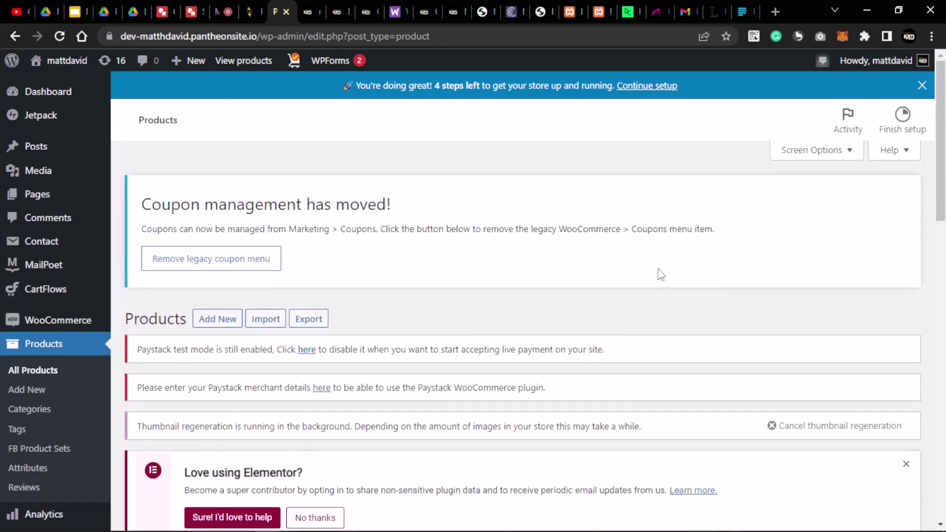
{"action": "scroll", "coordinate": [661, 274], "scroll_direction": "down", "scroll_amount": 4}
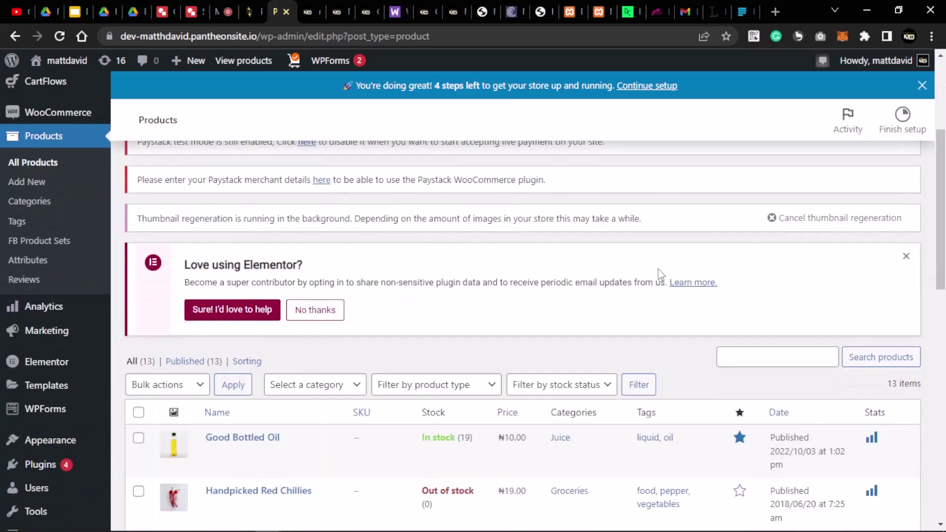